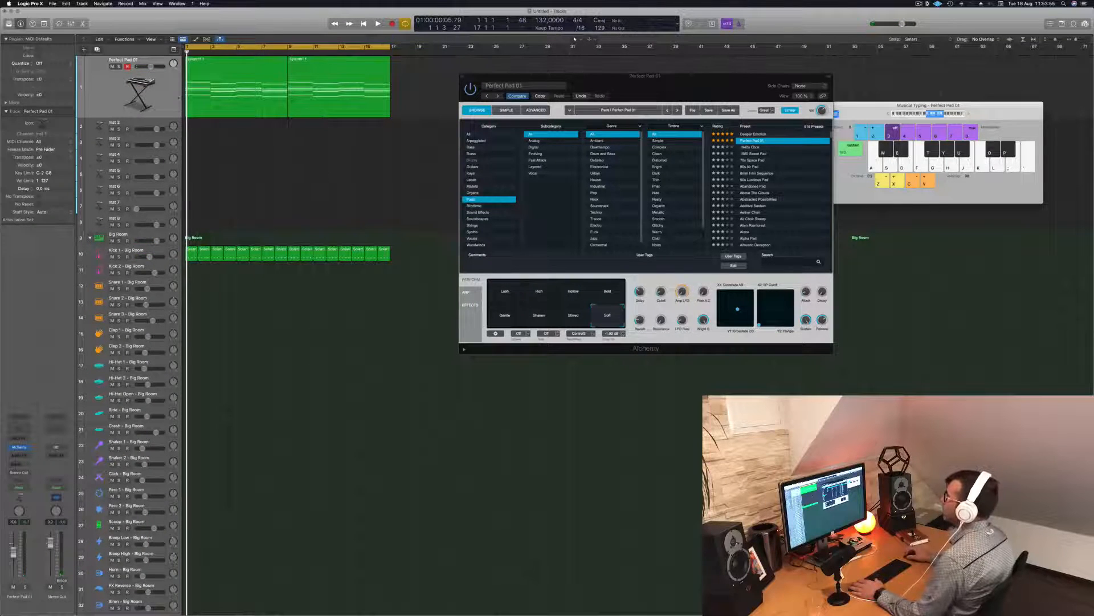
Show the toolbar above the tracks area and deselect the regions on the Perfect Pad 01 track
left_click(176, 111)
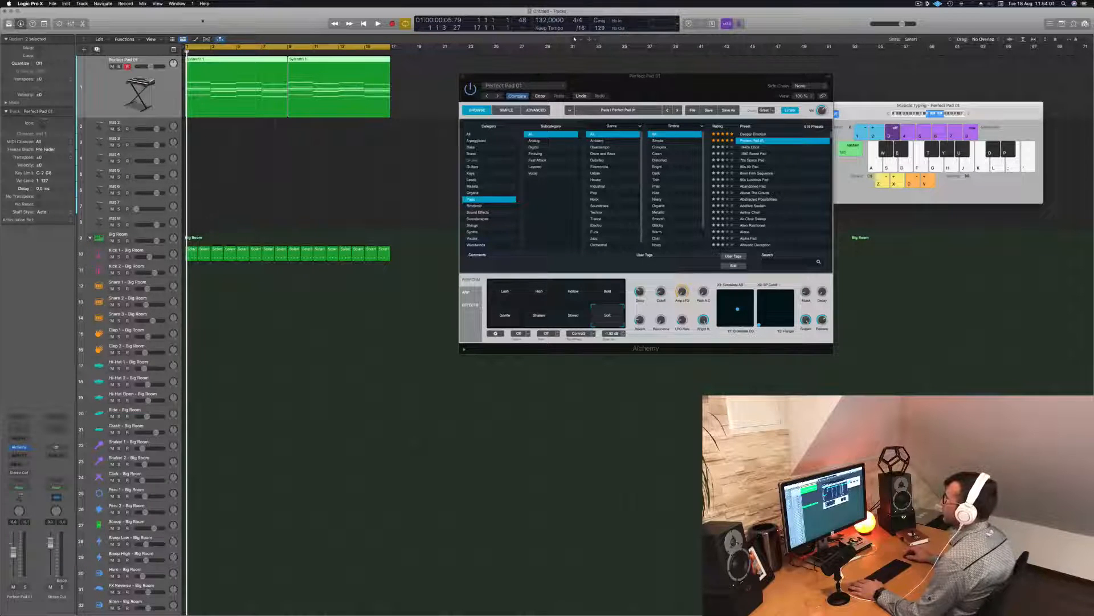
key("ctrl+alt+super+t")
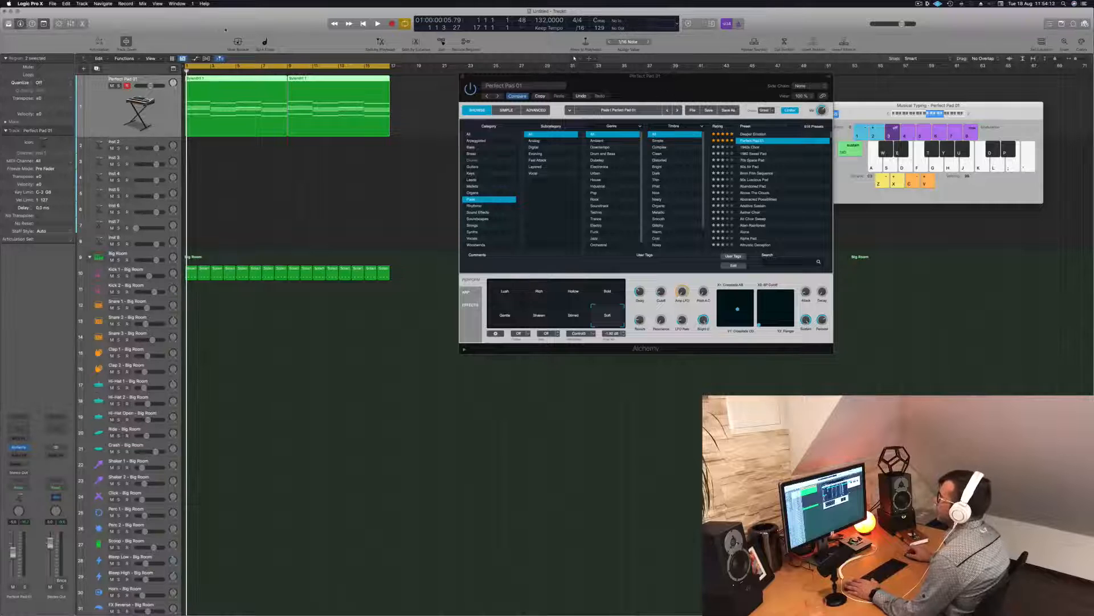
left_click(214, 180)
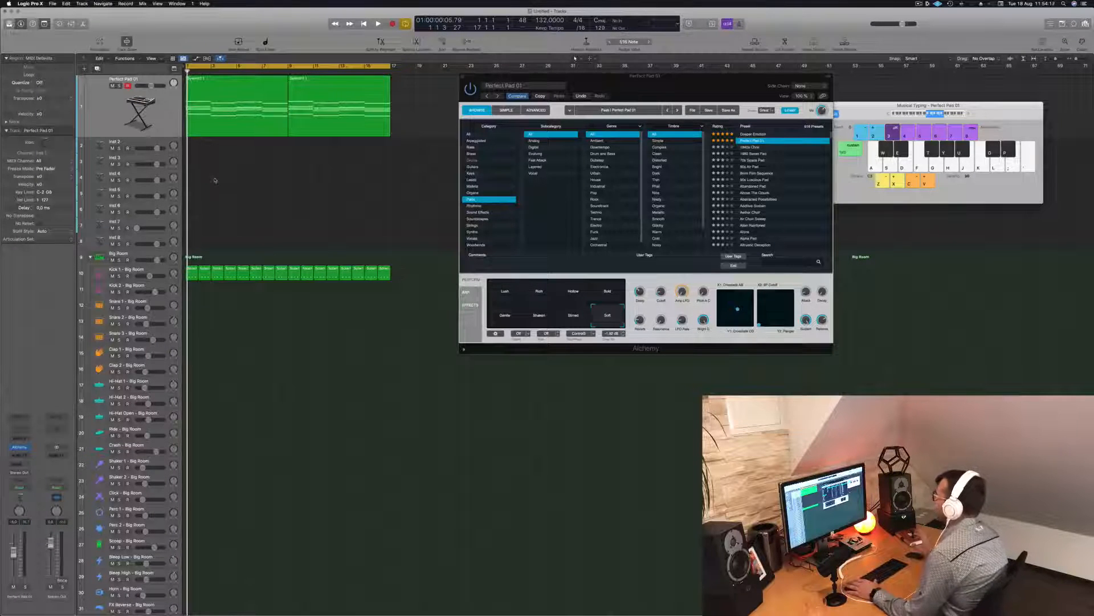
left_click(259, 123)
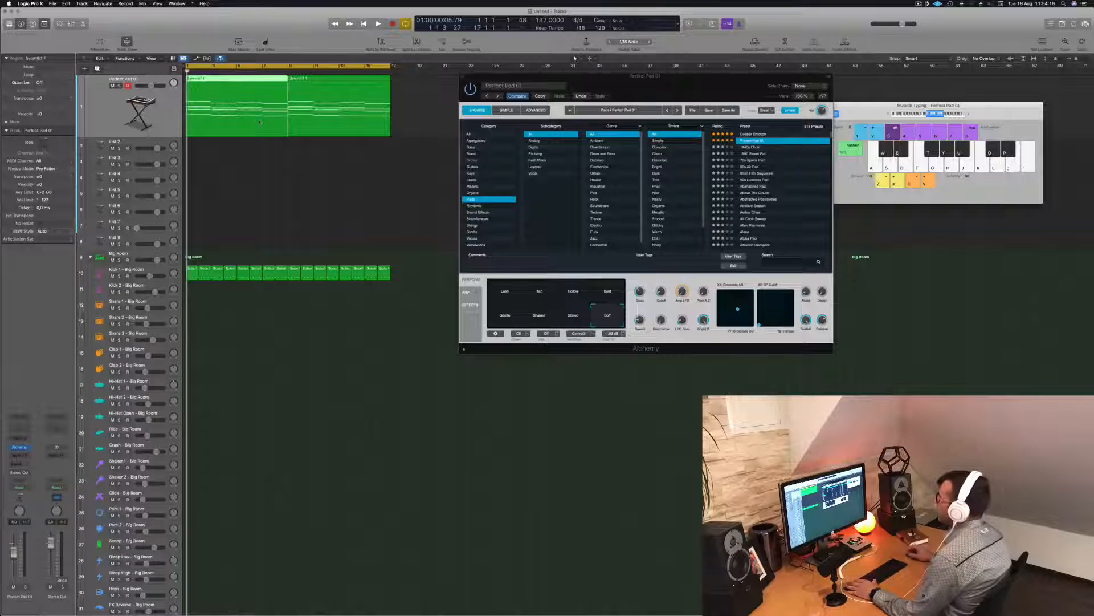
left_click(272, 213)
key("f")
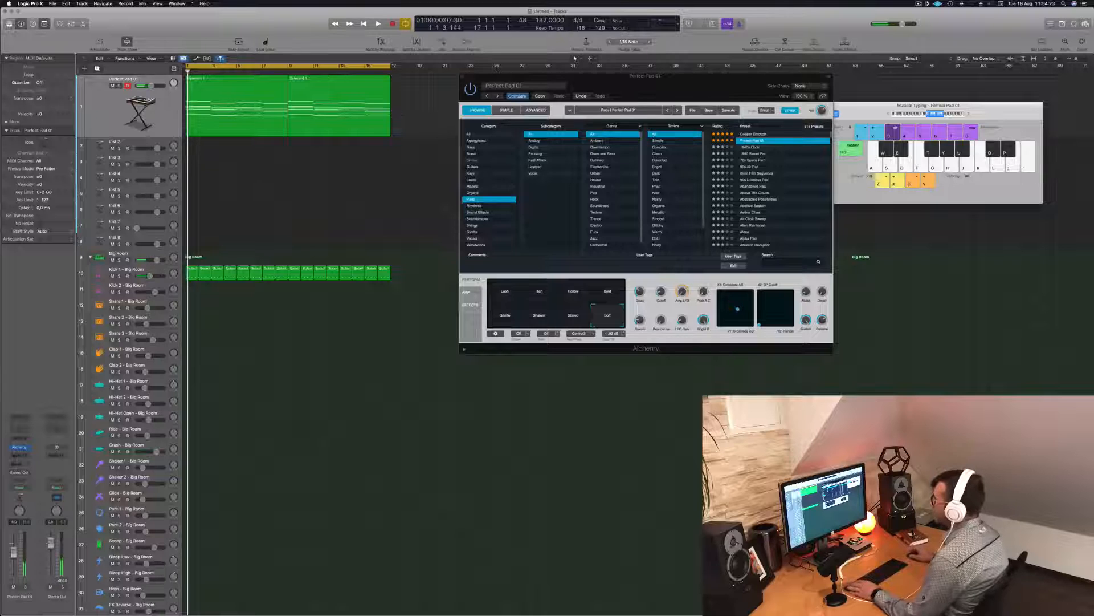
Copy the first Kick 1 region down to the Snare 1 track at bar 1 and open the copy in the Piano Roll
left_click(243, 273)
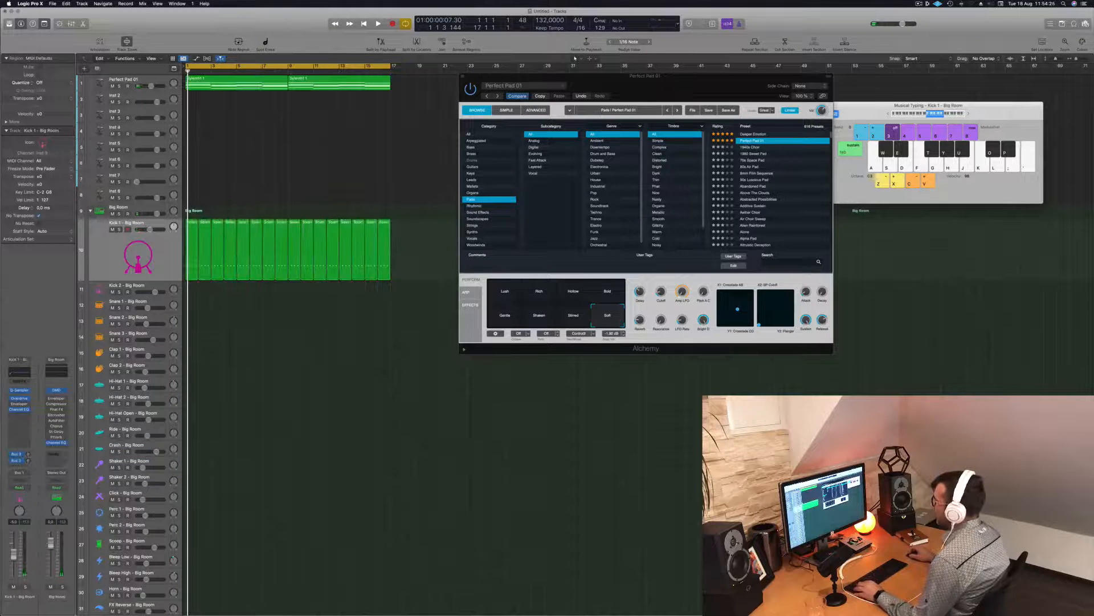
left_click_drag(192, 251, 194, 305)
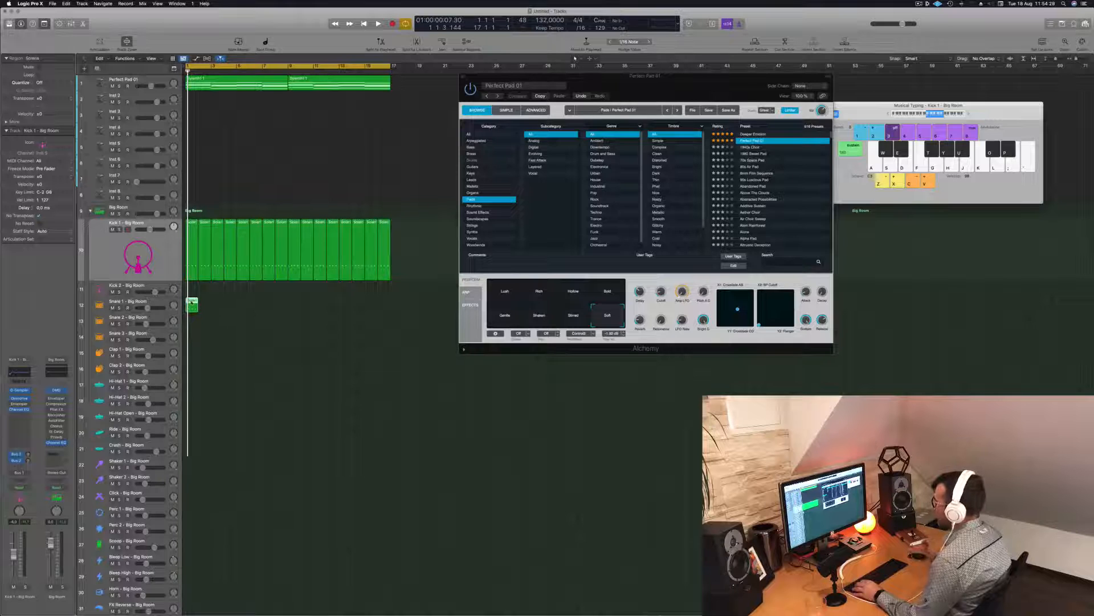
double_click(192, 303)
Play back the copied snare region, select its four notes and shift them onto the offbeats
left_click(201, 577)
key("space")
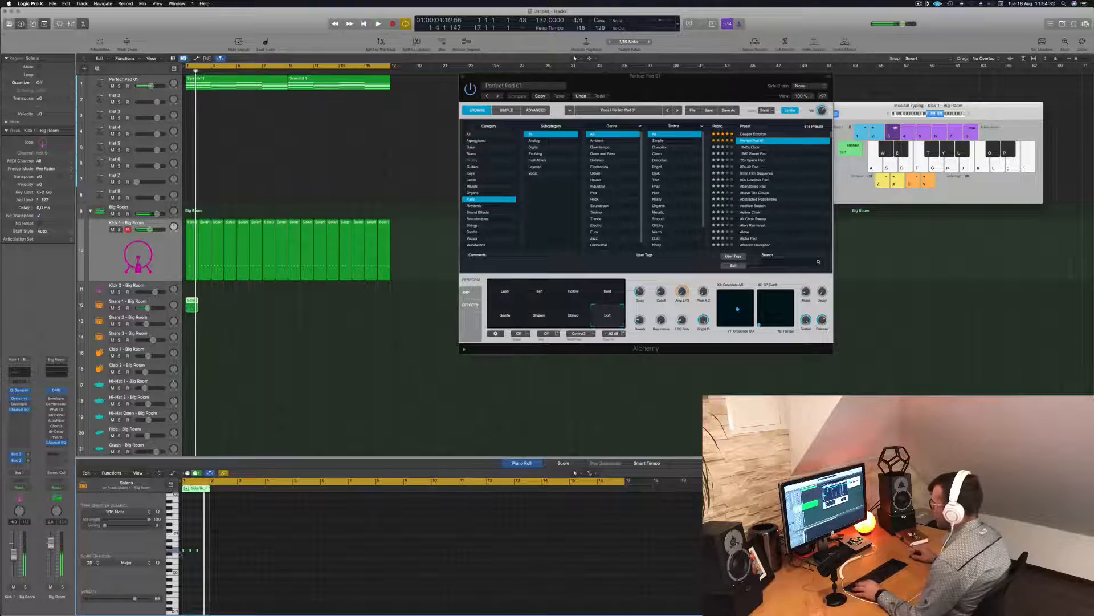
key("space")
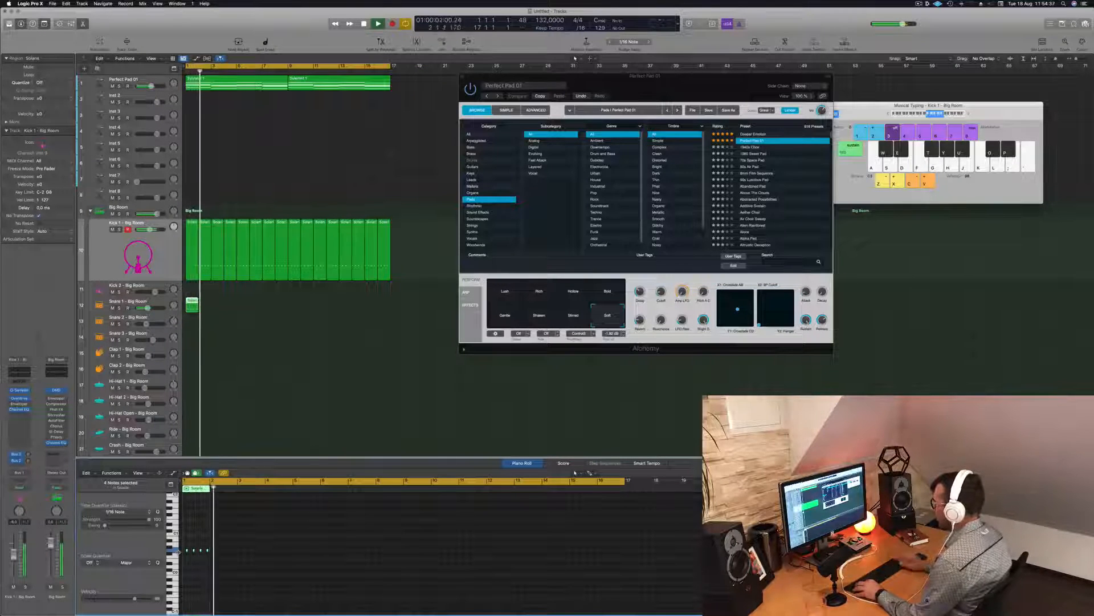
scroll(207, 561, "up", 6)
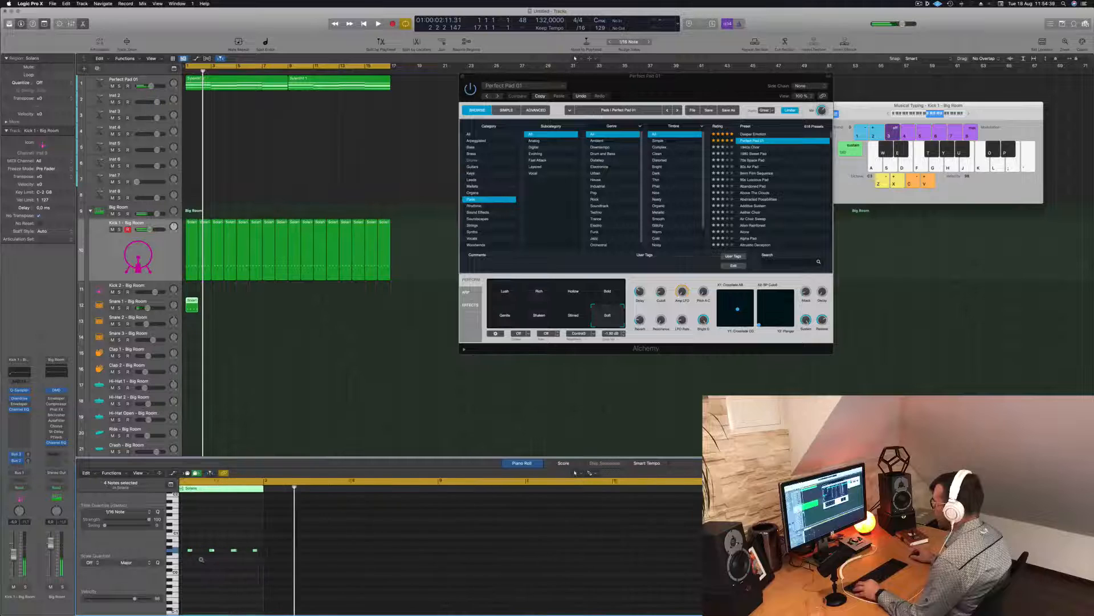
left_click_drag(200, 525, 395, 601)
Transpose the four selected notes in the Snare 1 region upward to find another drum sound
key("alt+Up")
key("alt+Up")
key("alt+Up")
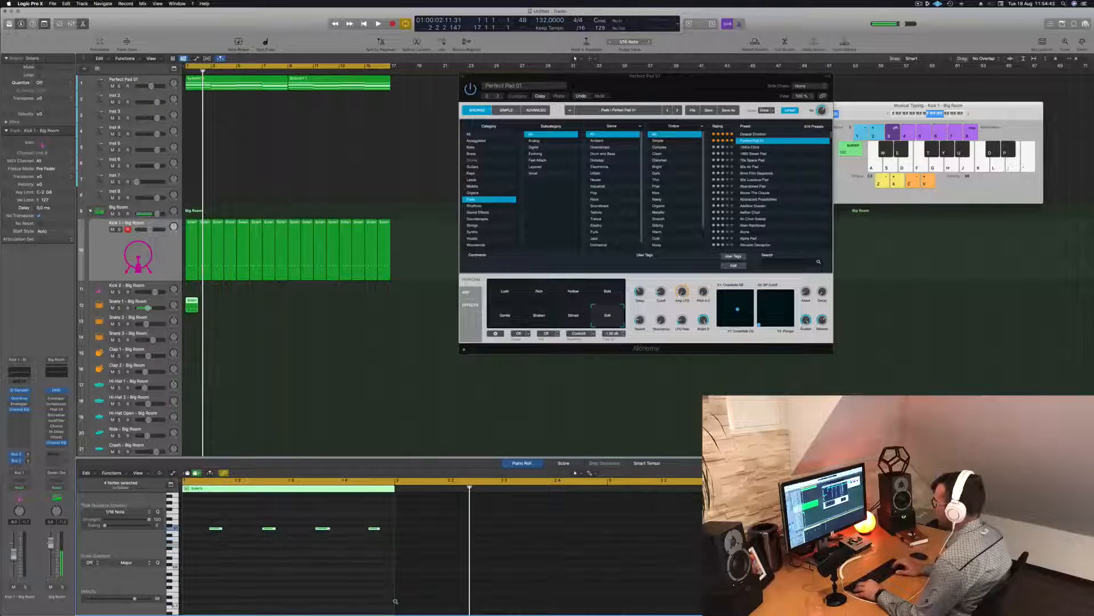
key("alt+Up")
key("alt+Up")
key("alt+Up")
key("alt+Up")
key("alt+Up")
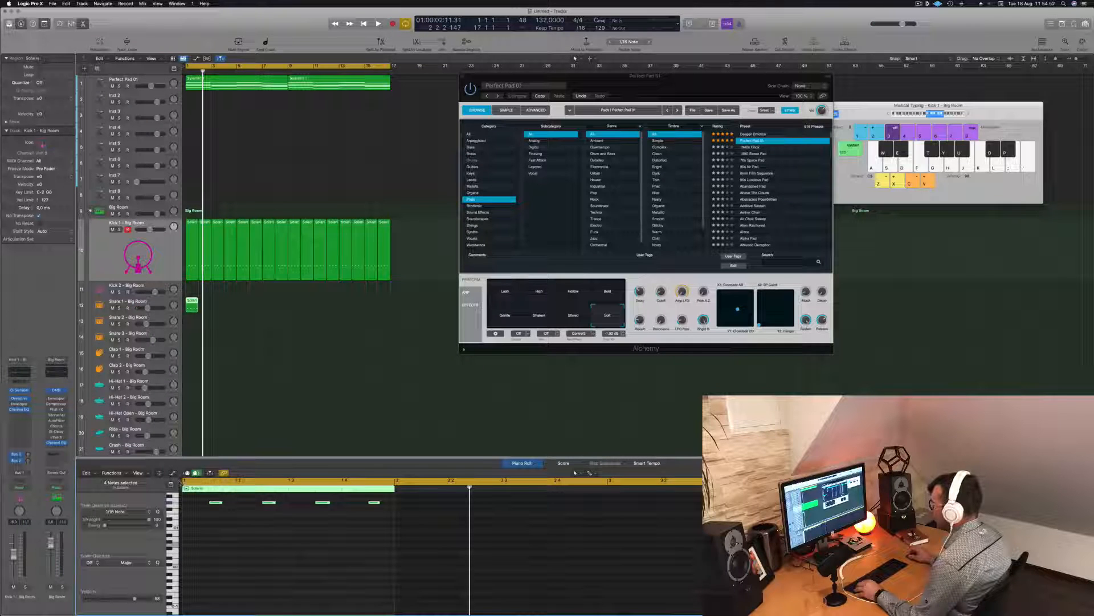
Widen the Piano Roll's inspector, then adjust the four snare notes' pitch and play them back
left_click_drag(180, 480, 212, 480)
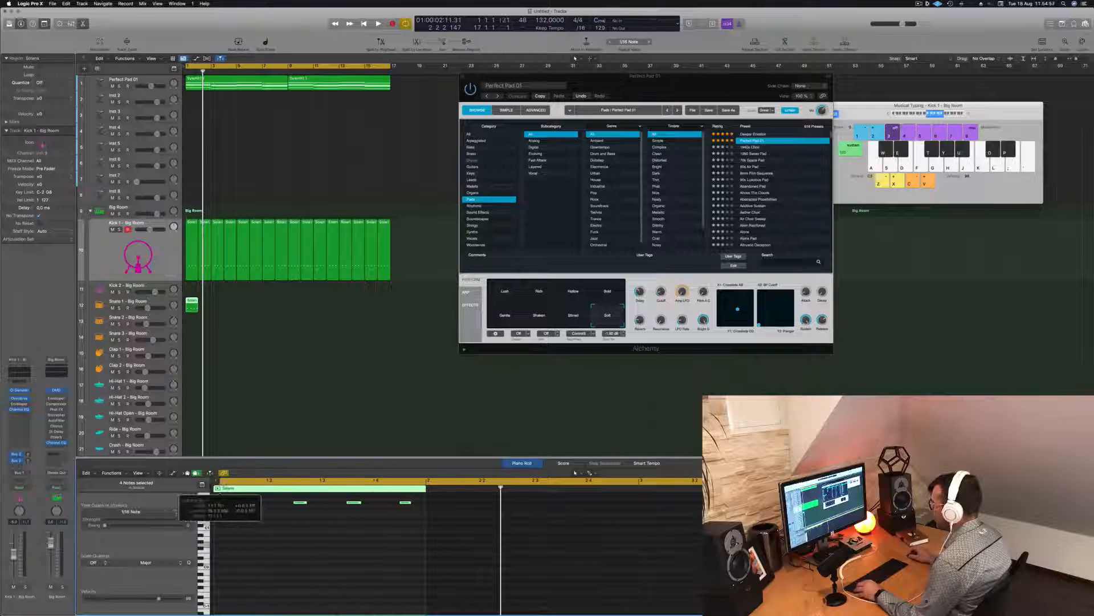
left_click_drag(246, 503, 247, 511)
key("space")
scroll(313, 539, "down", 3)
key("space")
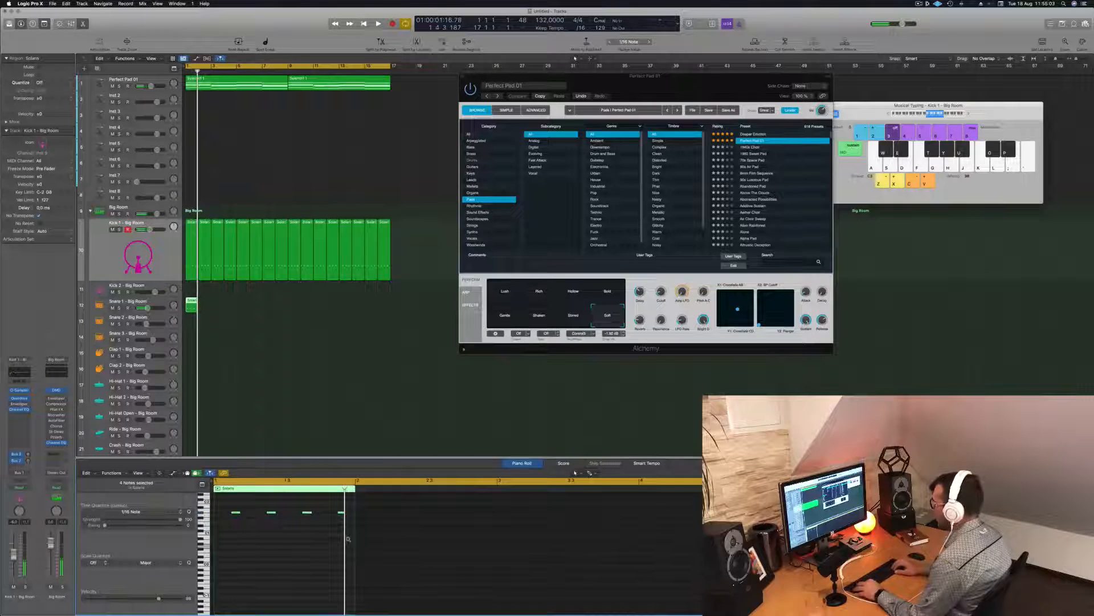
key("alt+Up")
key("space")
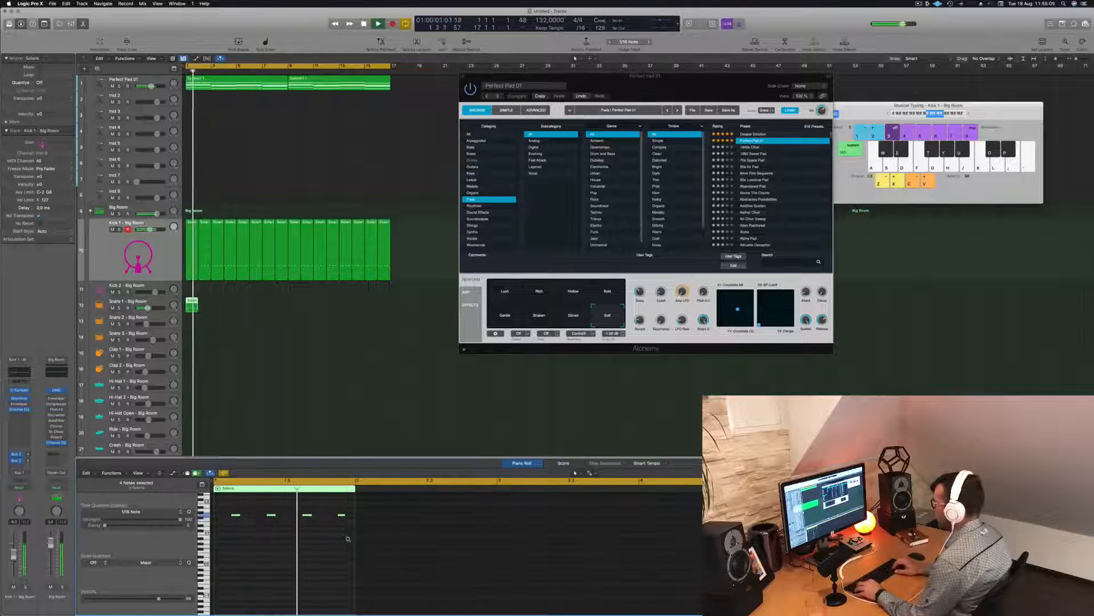
Try the four snare notes at higher pitches during playback and transpose them back down
key("space")
key("space")
key("alt+Up")
key("alt+Up")
key("alt+Up")
key("alt+Up")
key("alt+Up")
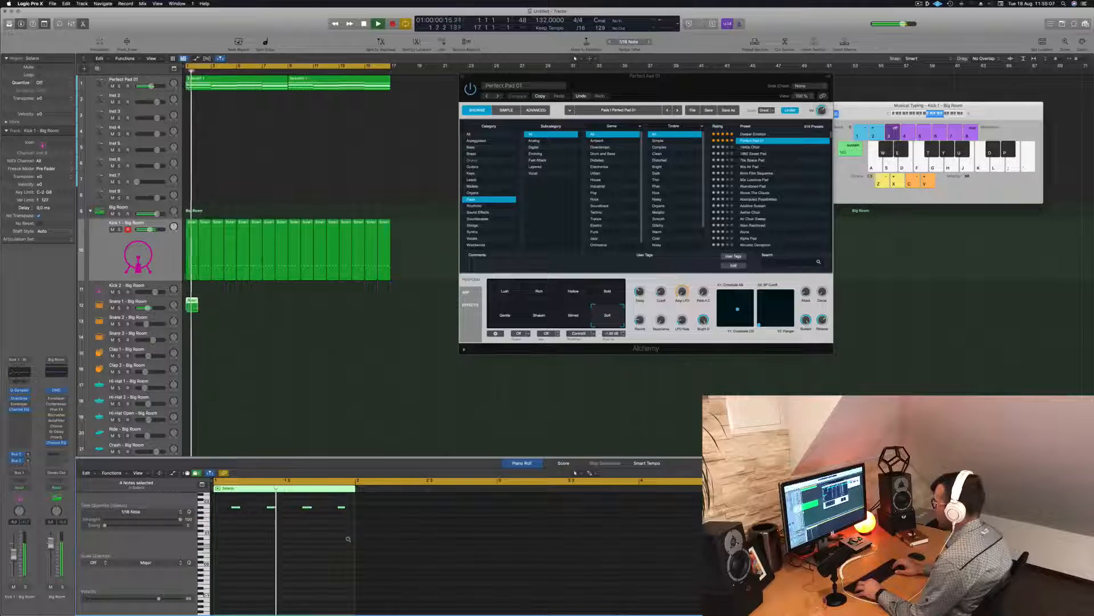
key("alt+Down")
key("alt+Down")
key("alt+Down")
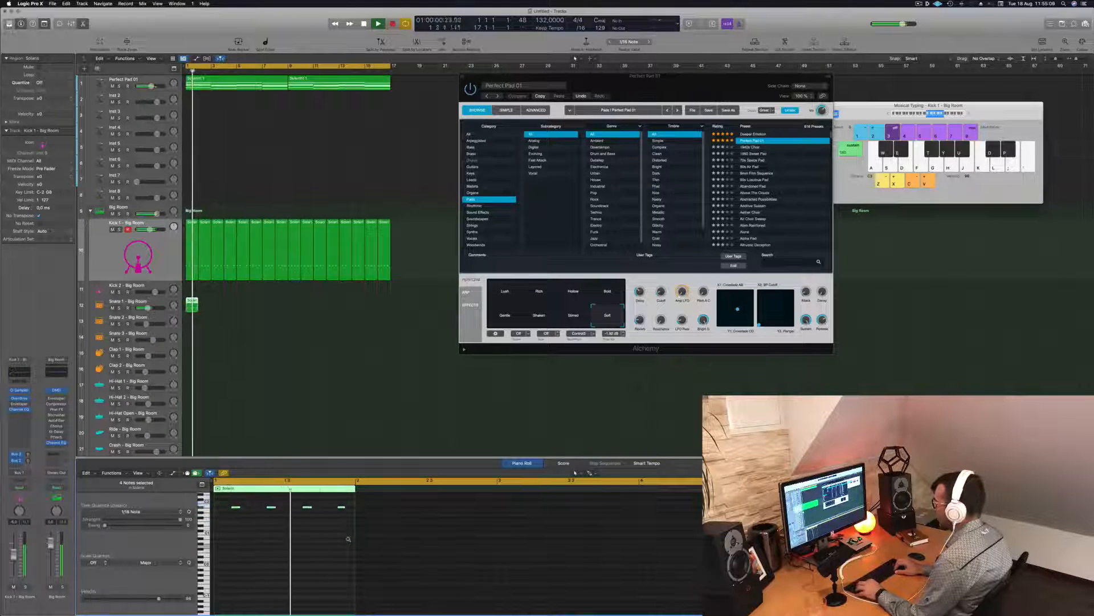
Fine-tune the pitch of the four snare notes by transposing them down and up during playback
key("space")
key("space")
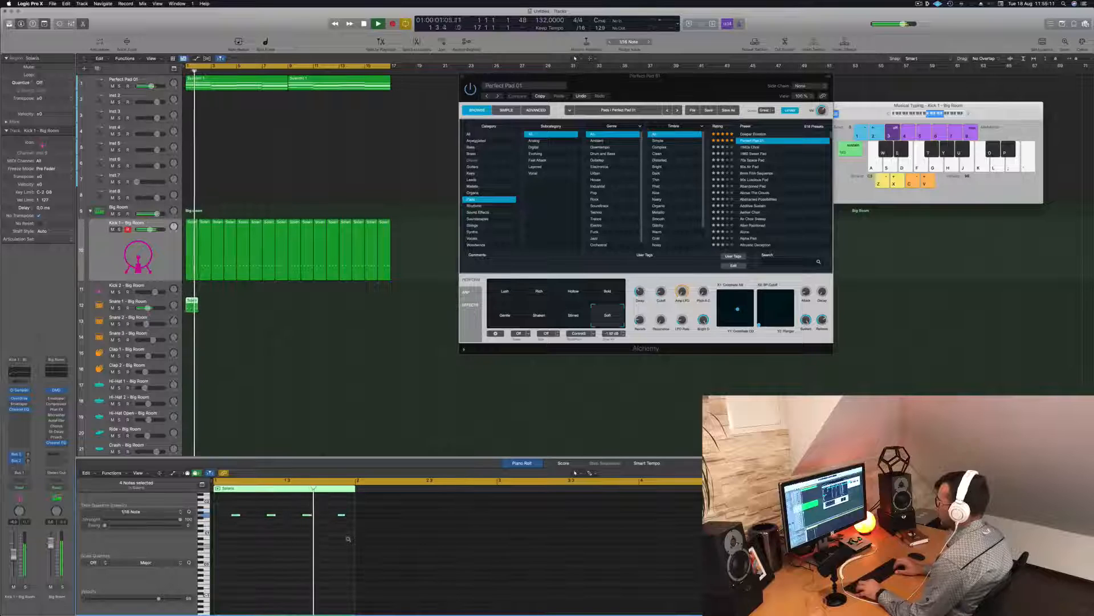
key("alt+Down")
key("alt+Down")
key("alt+Up")
key("alt+Up")
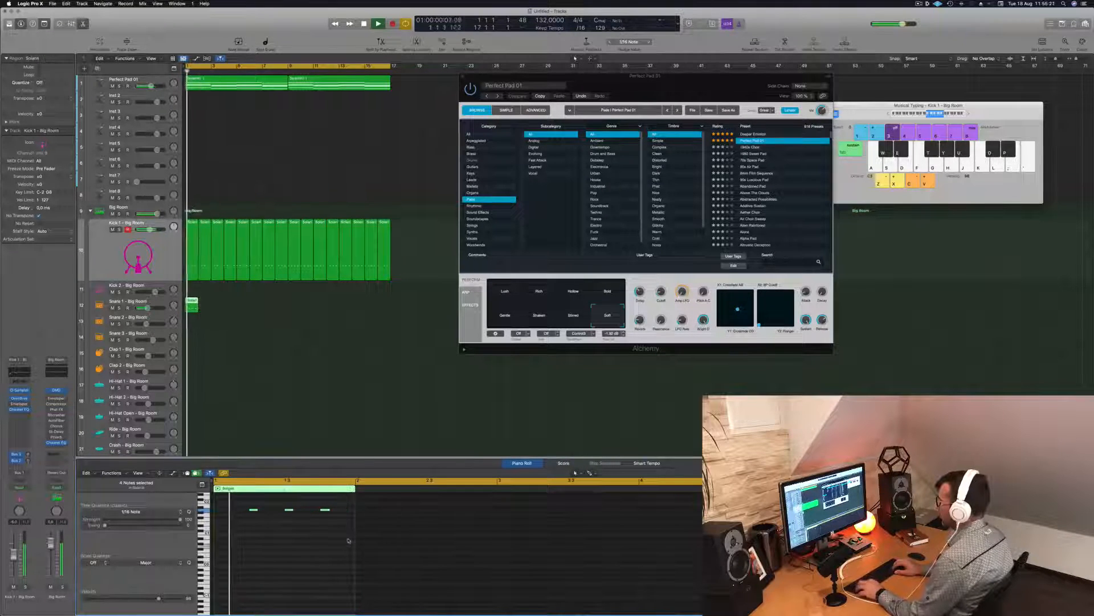
Move the snare notes onto the beats and delete the first and third, keeping hits on beats 2 and 4
key("space")
left_click_drag(237, 509, 230, 507)
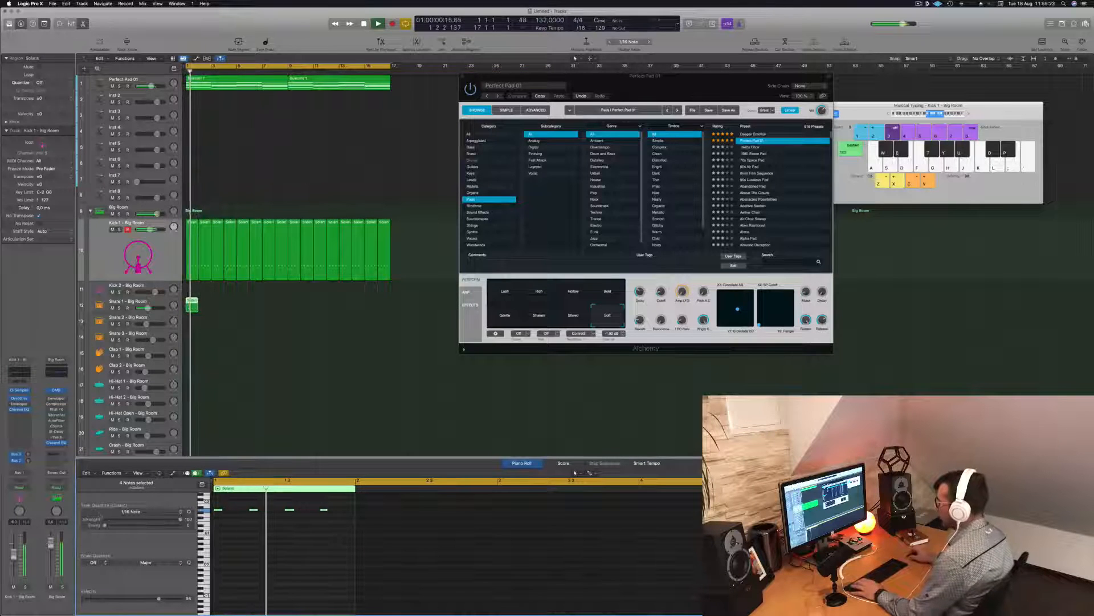
left_click(218, 509)
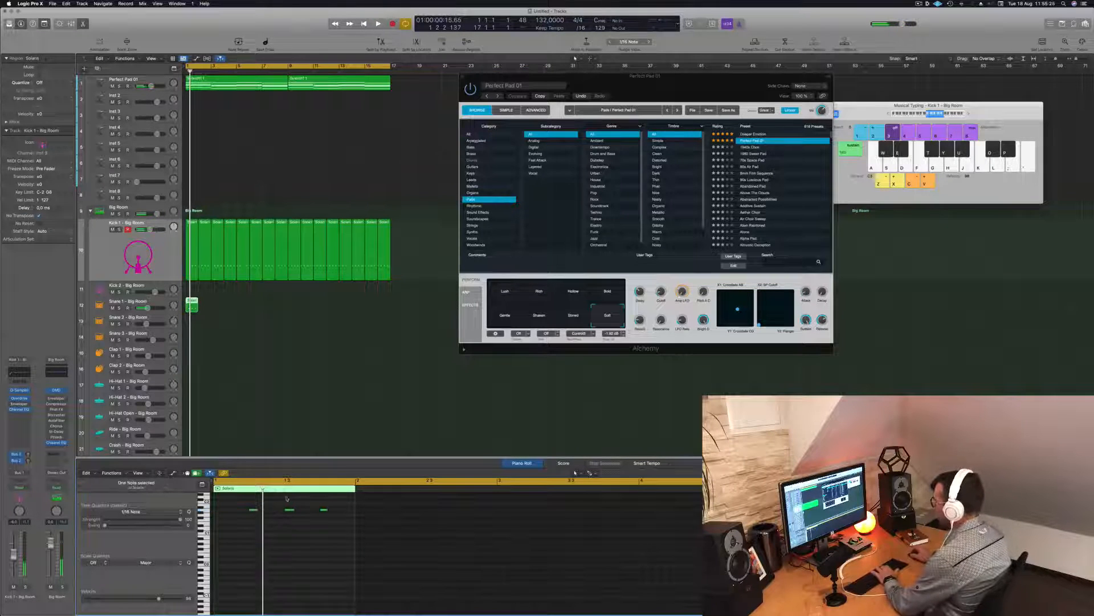
key("space")
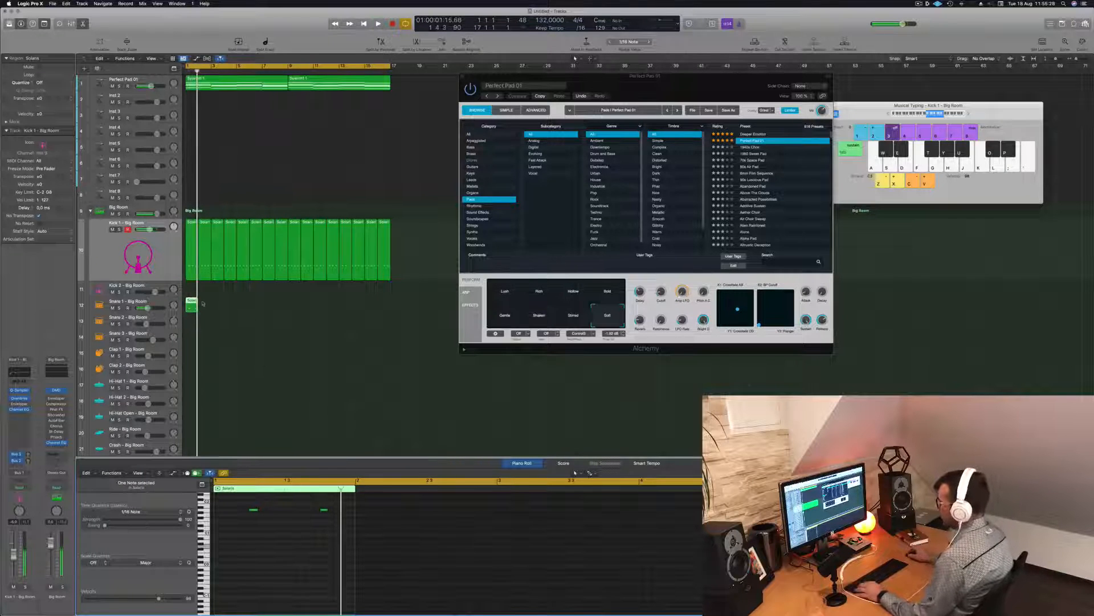
Repeat the one-bar snare region along the Snare 1 track up to bar 17, select the track and play the beat
key("super+r")
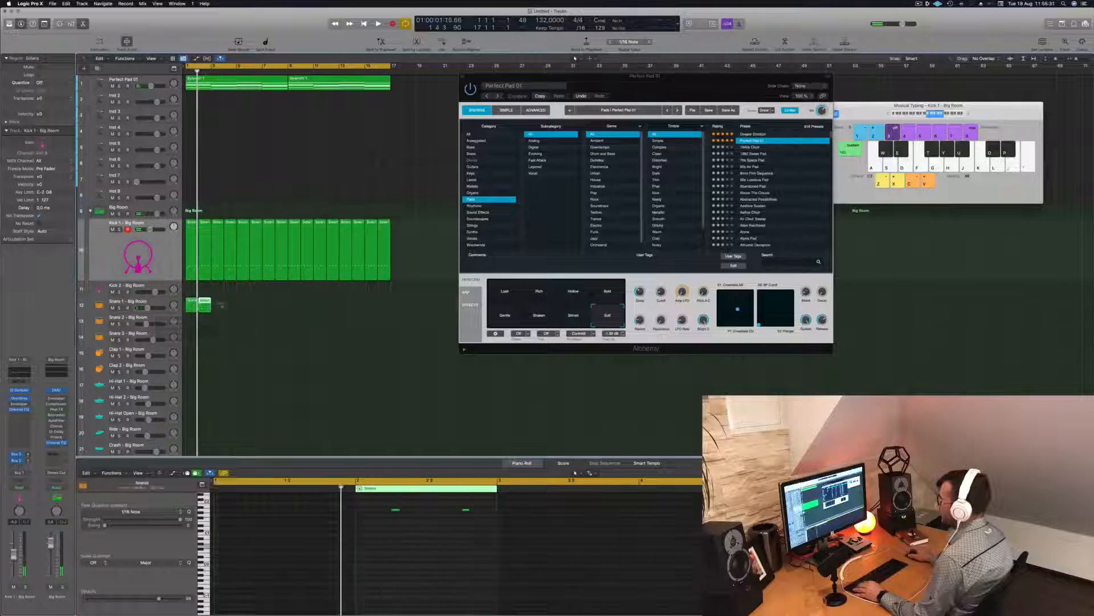
left_click_drag(206, 304, 301, 307)
key("space")
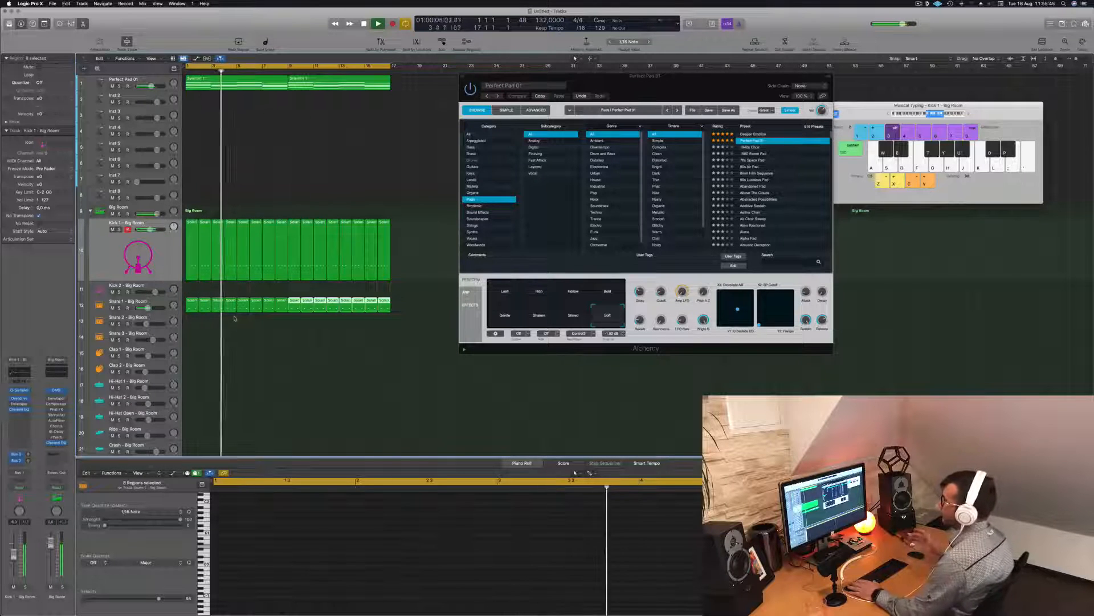
key("space")
left_click(159, 305)
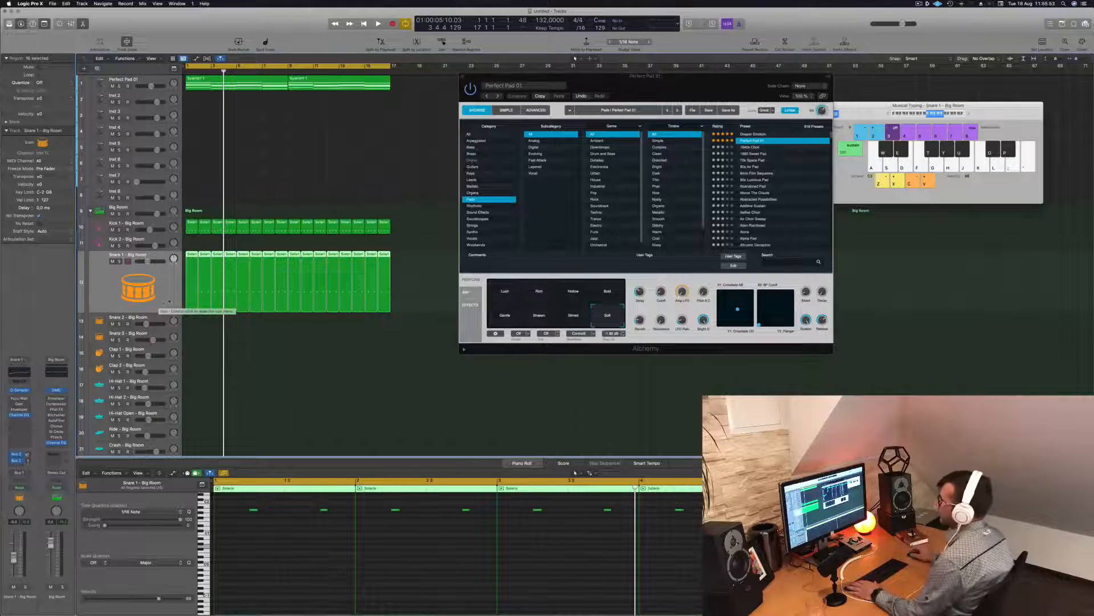
key("space")
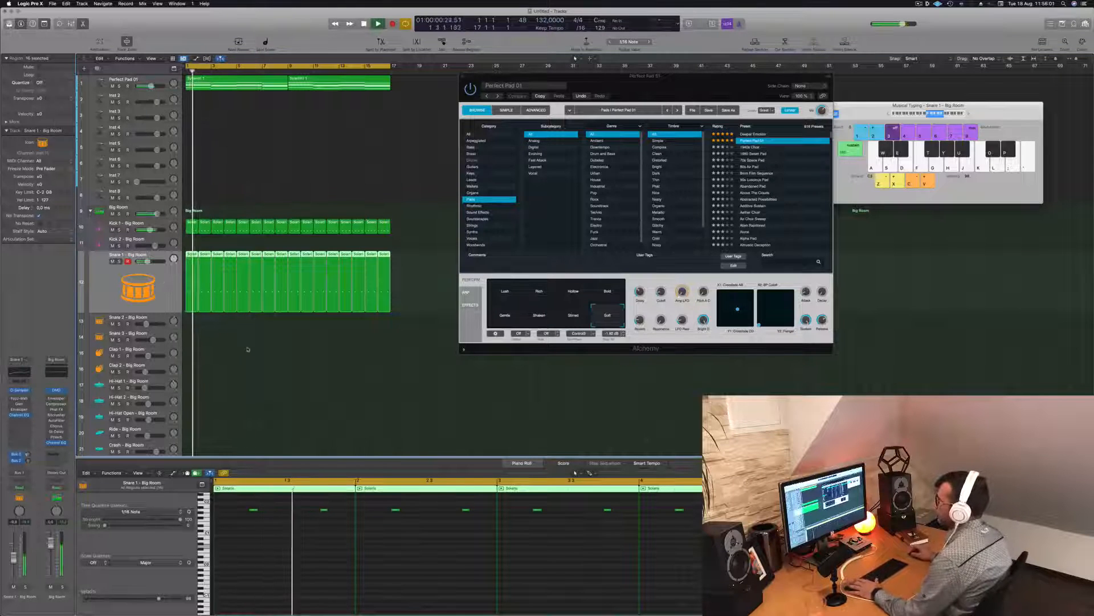
Copy the first Kick 1 region down to the Hi-Hat Open track at bar 1 and select its four notes
left_click(228, 411)
scroll(257, 384, "down", 3)
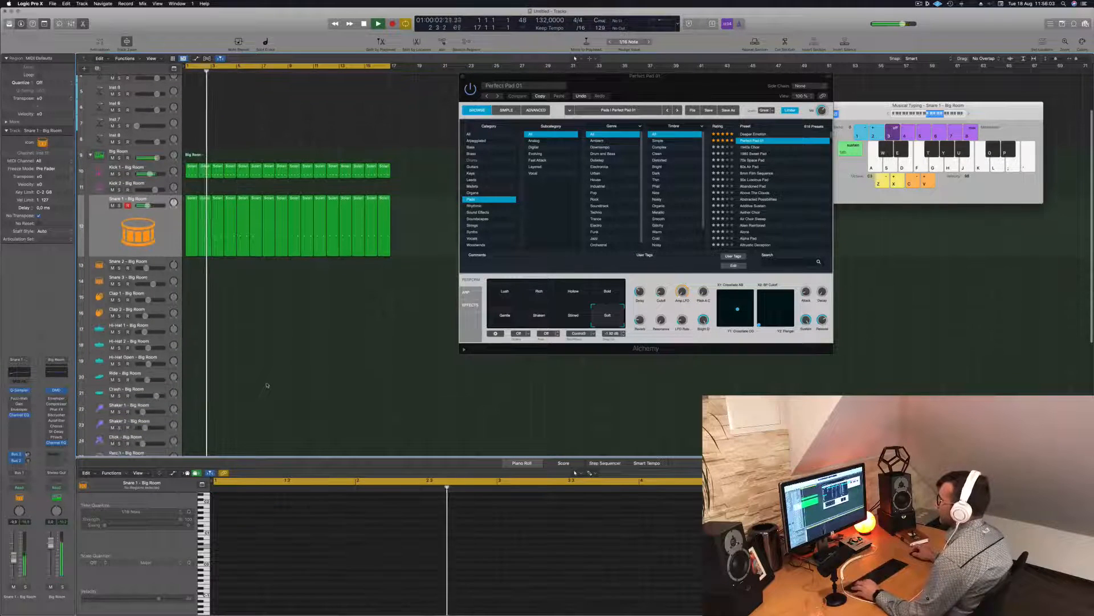
left_click(192, 167)
left_click_drag(192, 167, 195, 358)
left_click_drag(331, 538, 207, 561)
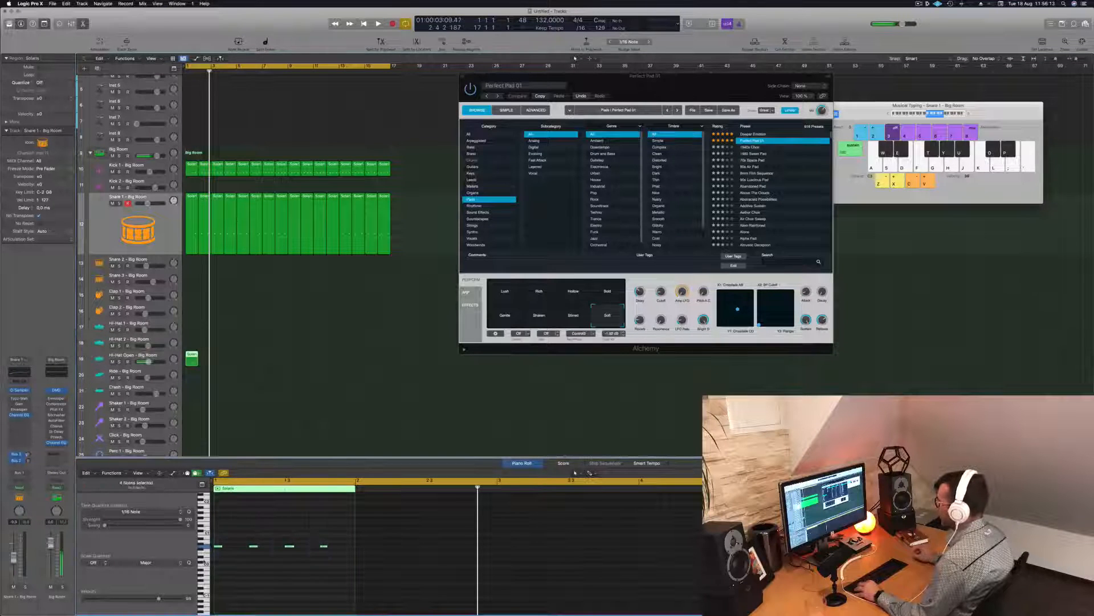
Shift the four open hi-hat notes onto the offbeats and transpose them upward
key("alt+Up")
key("alt+Up")
key("alt+Up")
key("alt+Up")
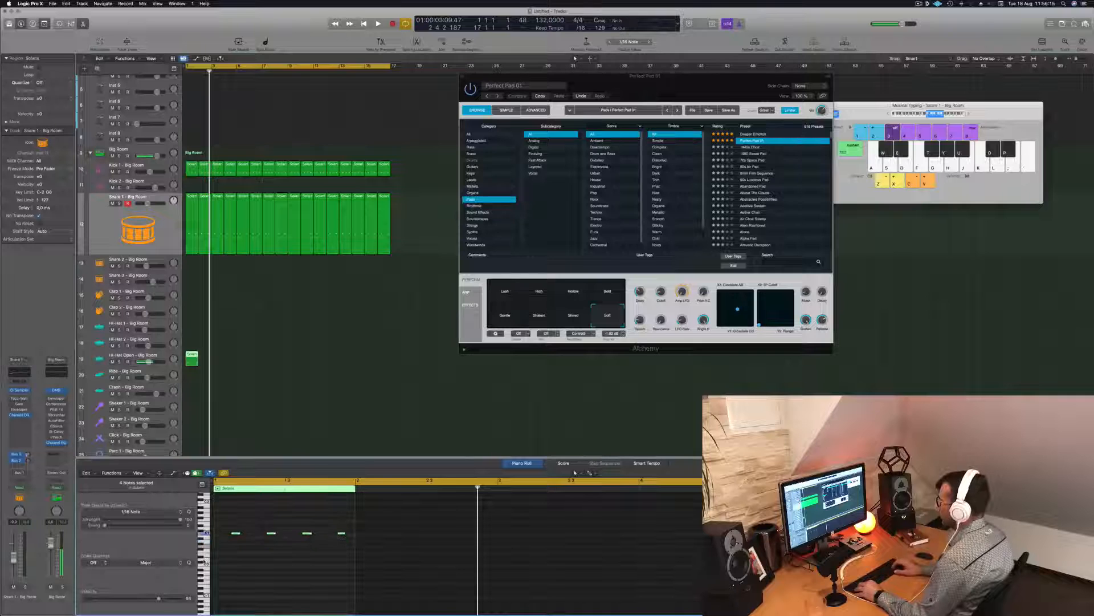
key("alt+Up")
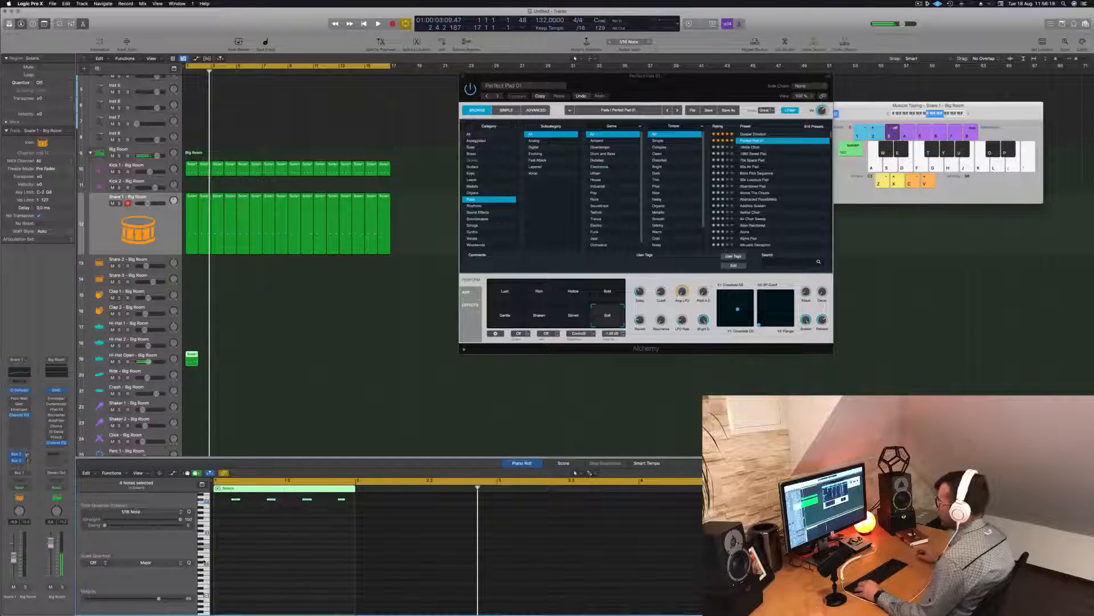
scroll(251, 570, "up", 2)
key("alt+Up")
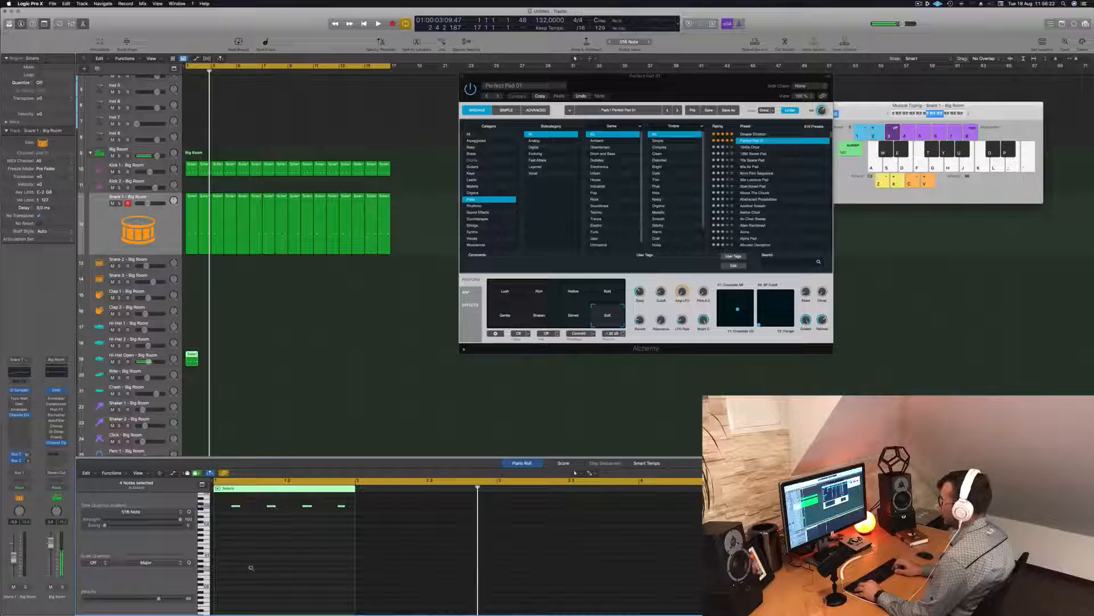
key("alt+Up")
Play the beat and fine-tune the pitch of the four open hi-hat notes by transposing them together
key("space")
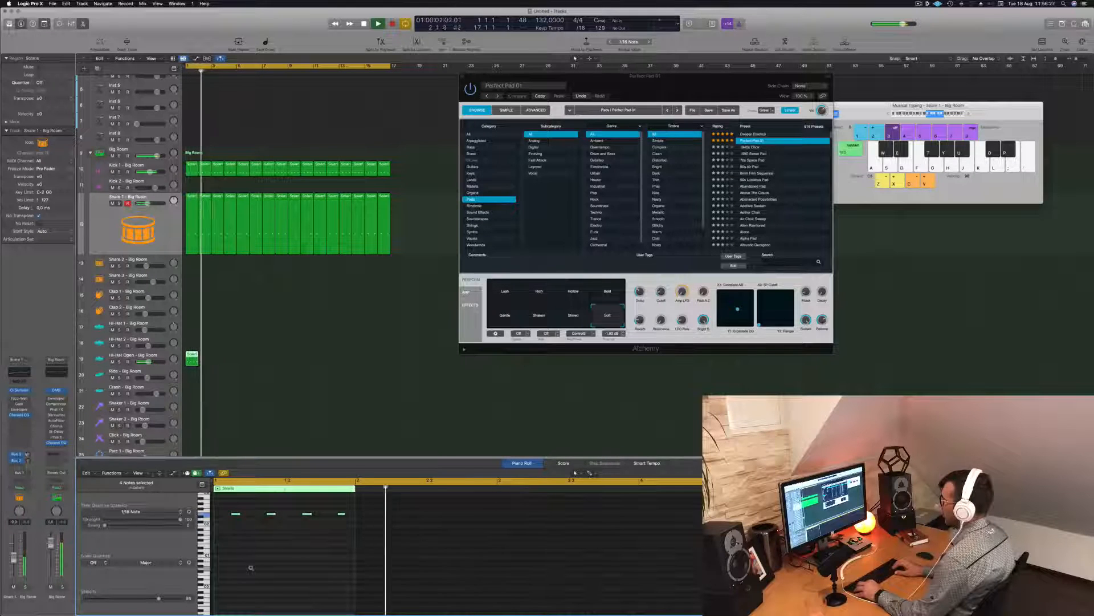
key("alt+Up")
key("alt+Up")
key("alt+Up")
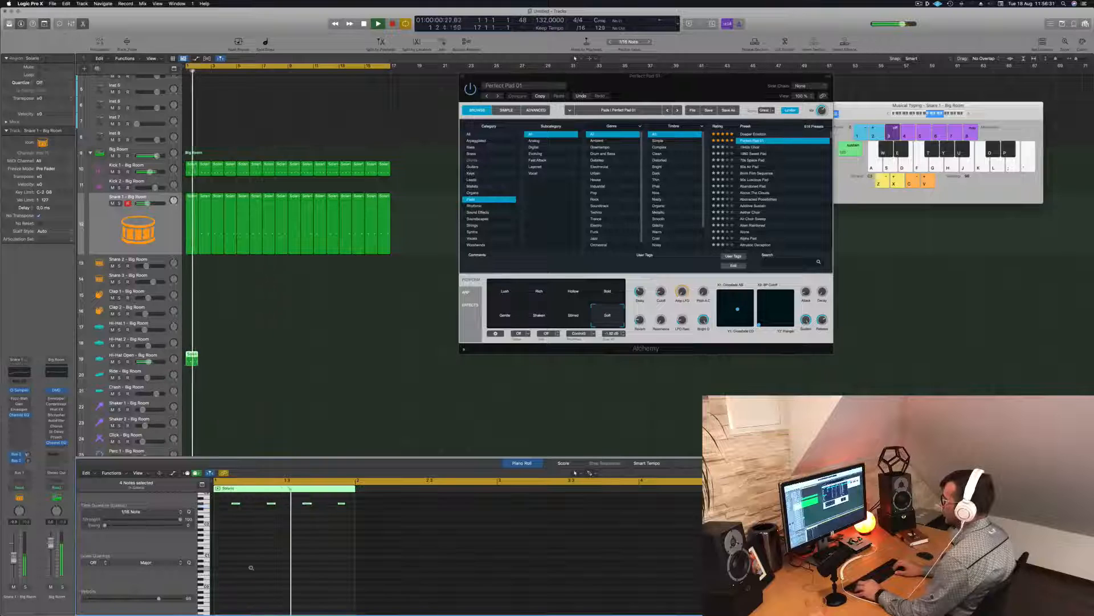
scroll(252, 569, "up", 5)
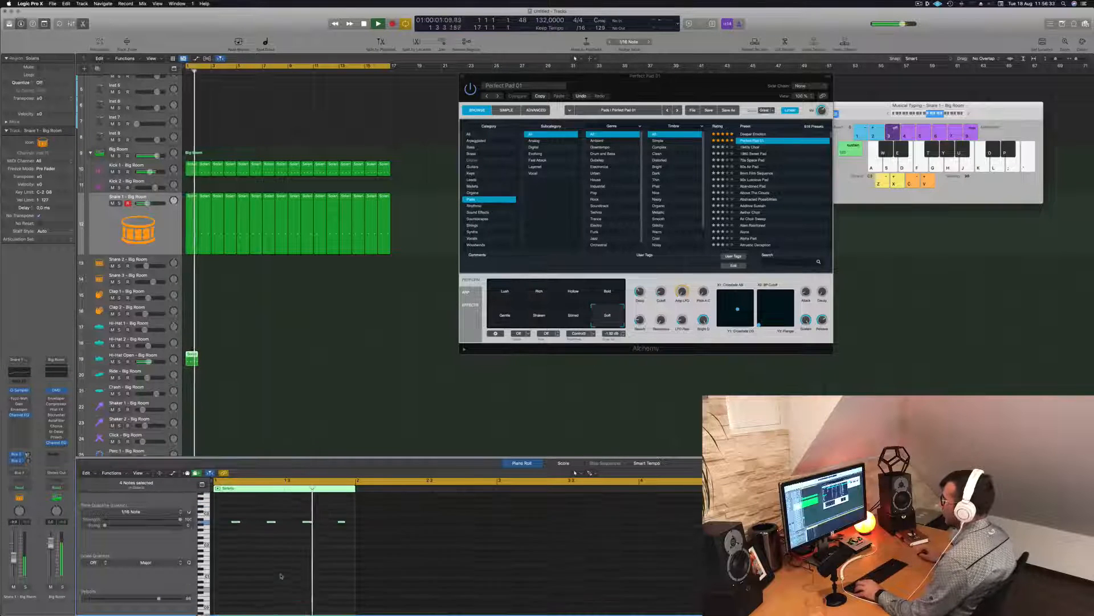
key("alt+Up")
key("alt+Up")
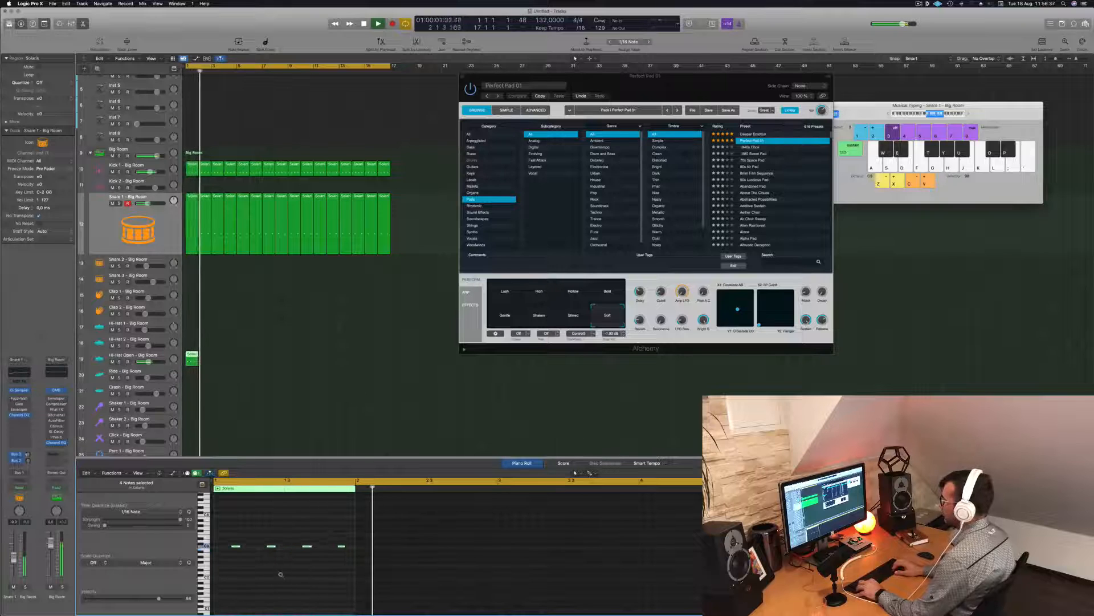
key("alt+Down")
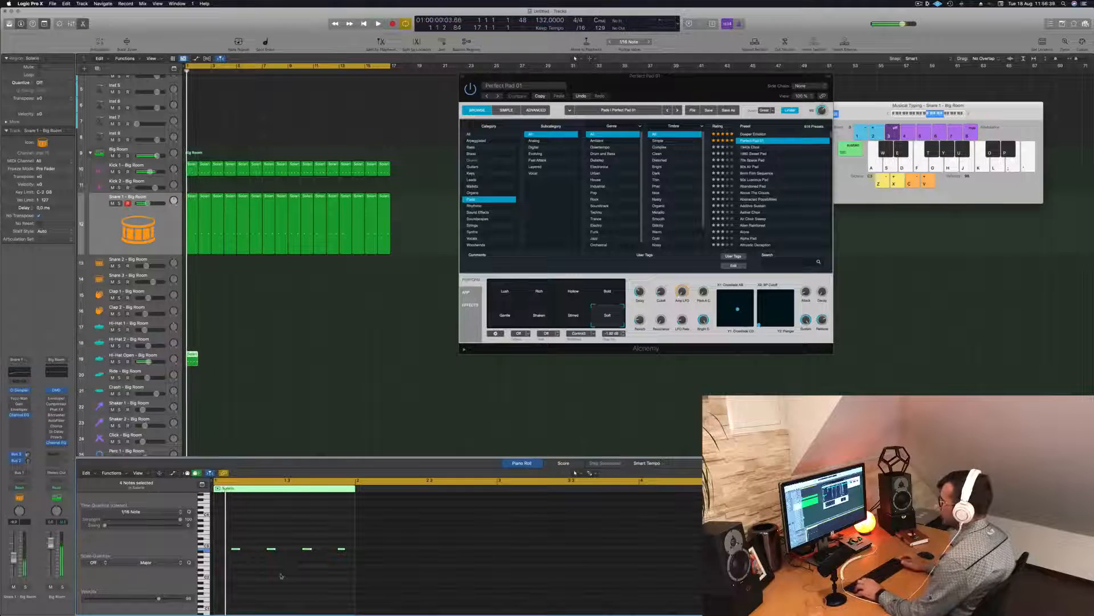
Repeat the one-bar Hi-Hat Open region up to bar 17, select the track and play the beat
left_click_drag(193, 357, 295, 361)
scroll(166, 336, "down", 2)
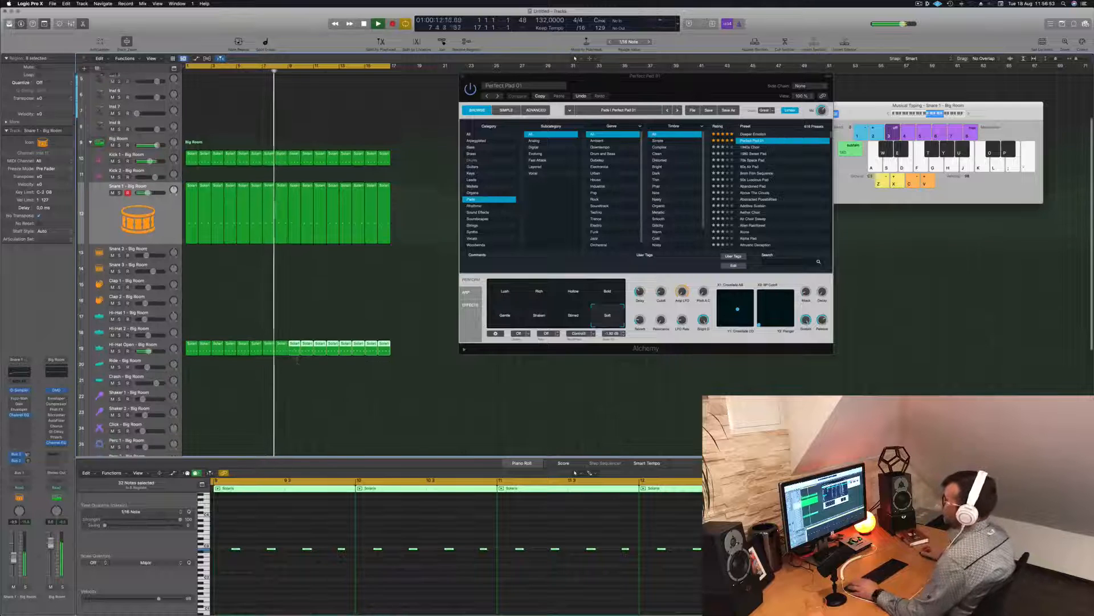
key("space")
key("space")
left_click(149, 330)
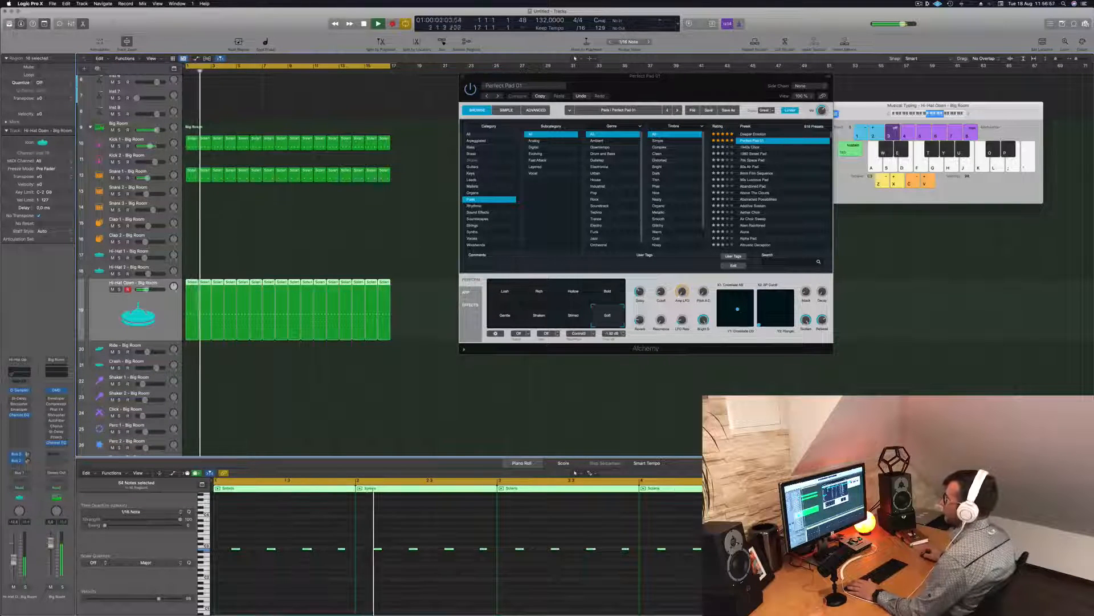
scroll(182, 256, "down", 3)
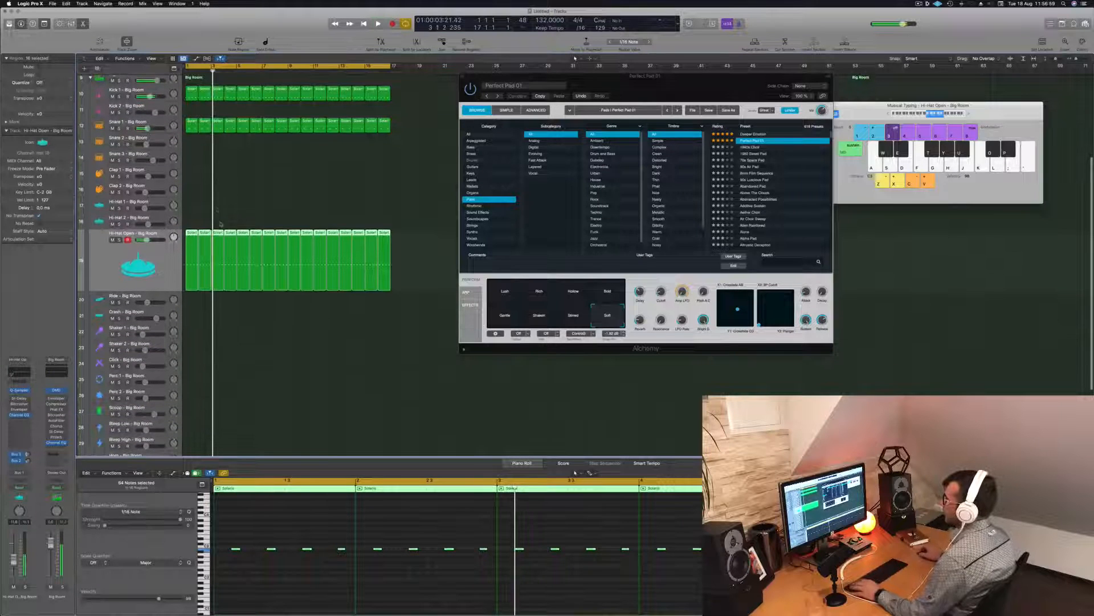
Copy the first Hi-Hat Open region to the Hi-Hat 1 track at bar 1 during playback from the start
key("space")
left_click(182, 228)
key("space")
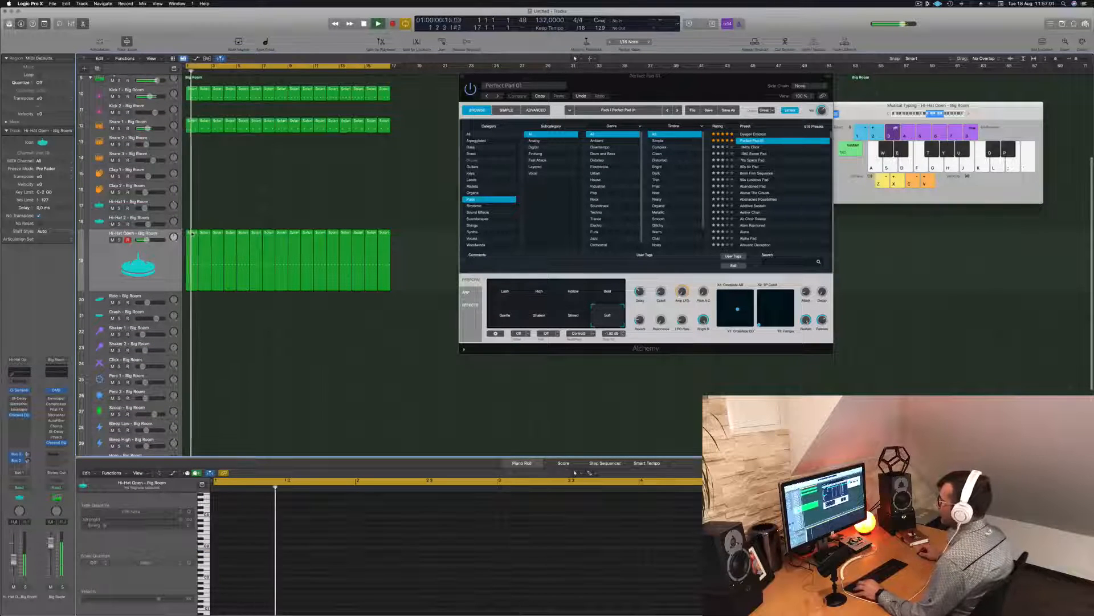
left_click(192, 232)
left_click_drag(192, 221, 191, 204)
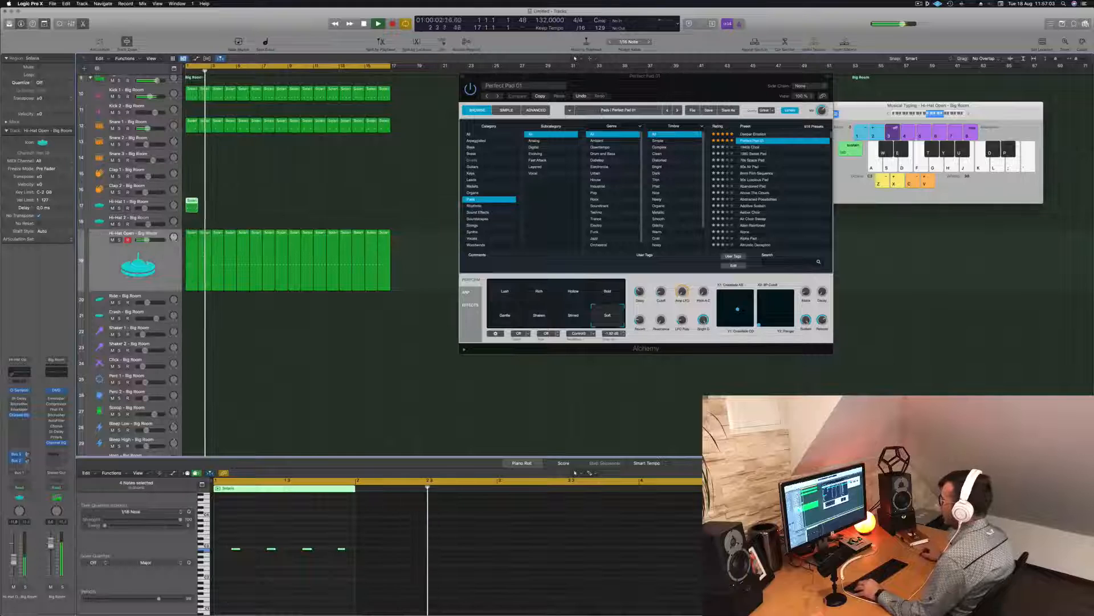
Move the four Hi-Hat 1 notes onto the beats and duplicate them onto the offbeats for an eighth-note pattern
key("alt+Left")
key("Return")
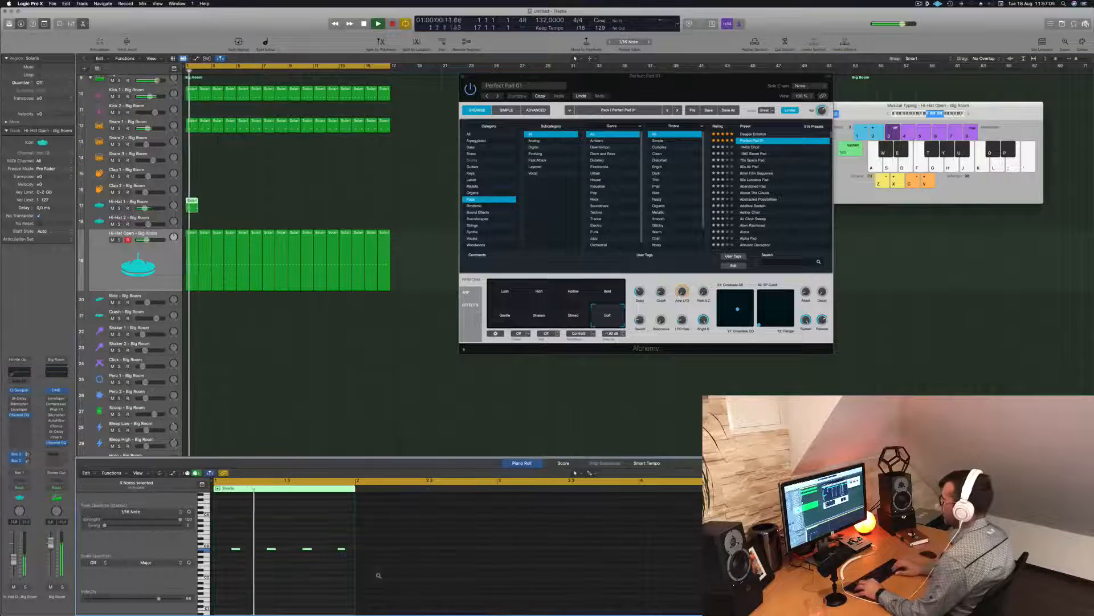
key("alt+Left")
key("Return")
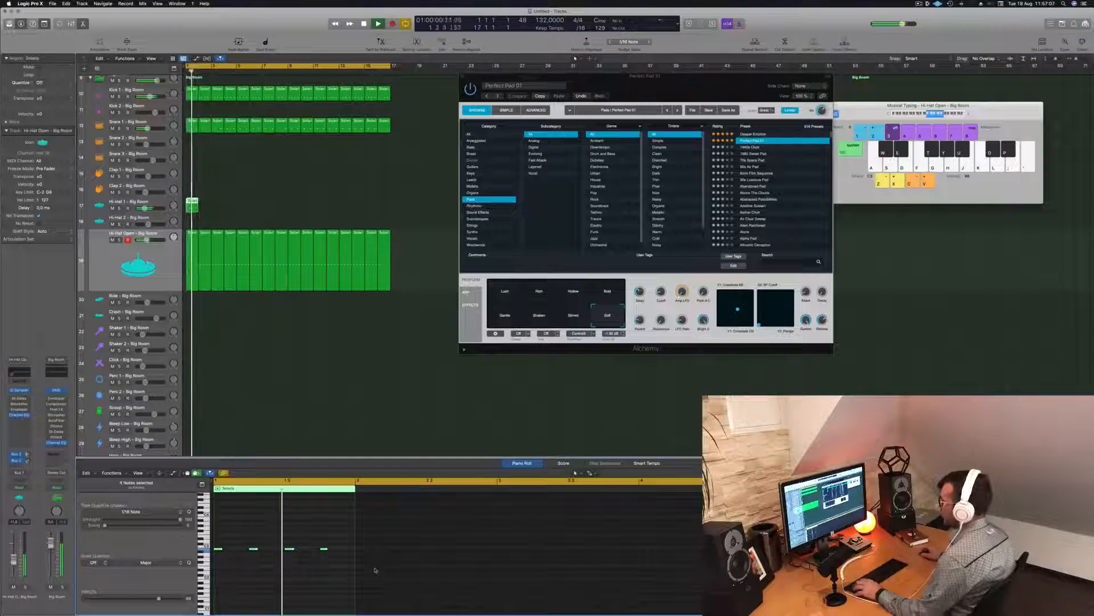
left_click_drag(216, 548, 239, 553)
key("space")
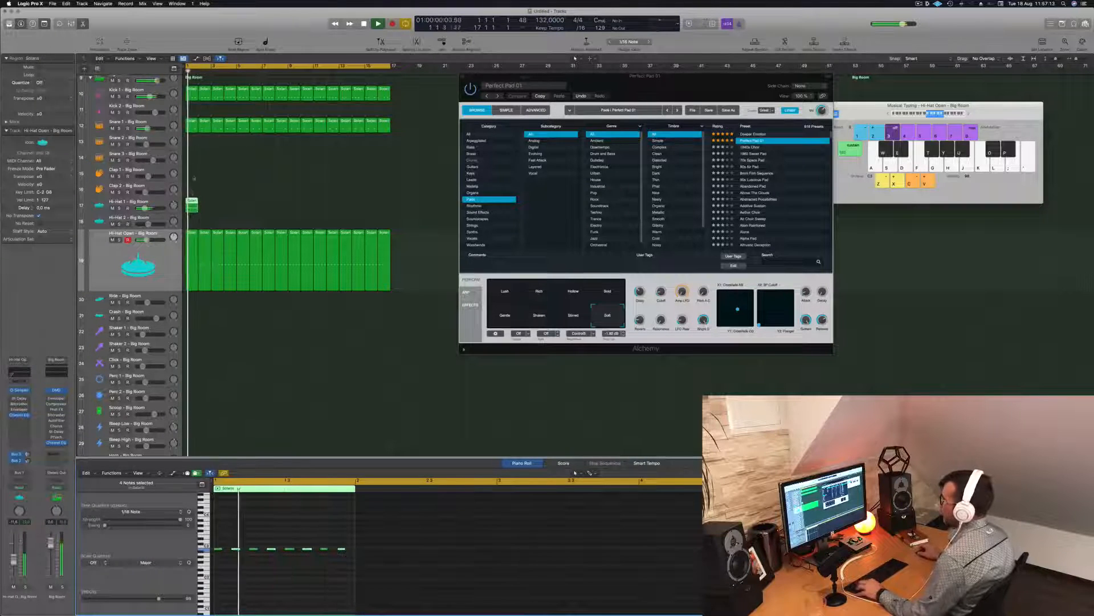
Repeat the one-bar Hi-Hat 1 region up to bar 17 and select the Hi-Hat 1 track
left_click_drag(192, 202, 295, 206)
left_click(159, 206)
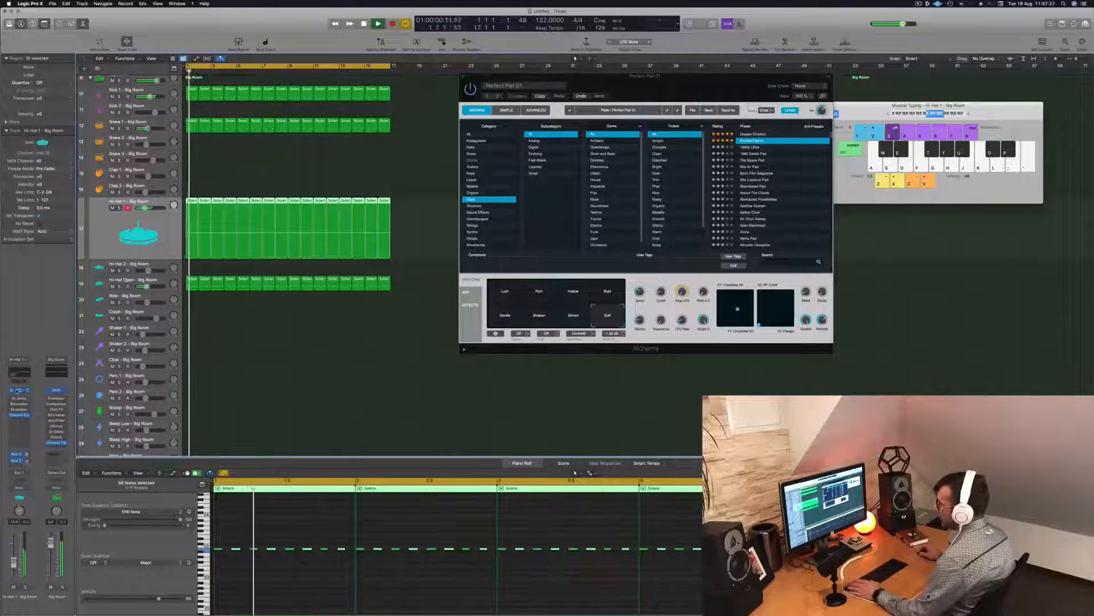
Open the Stereo Delay on the Hi-Hat 1 track and audition its neighbouring presets during playback
left_click(19, 399)
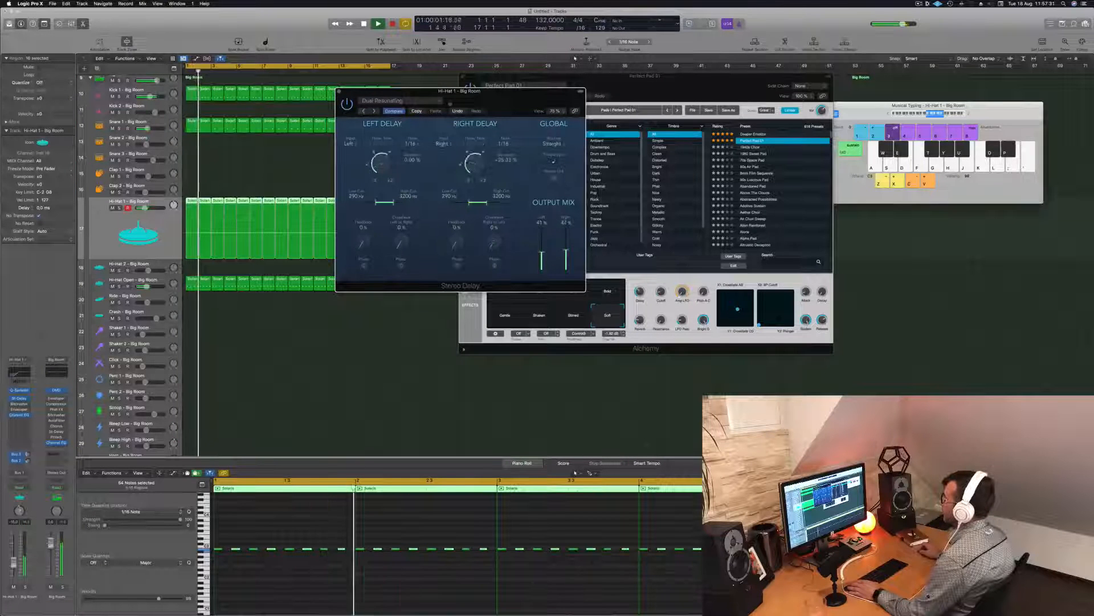
left_click(363, 110)
left_click(364, 111)
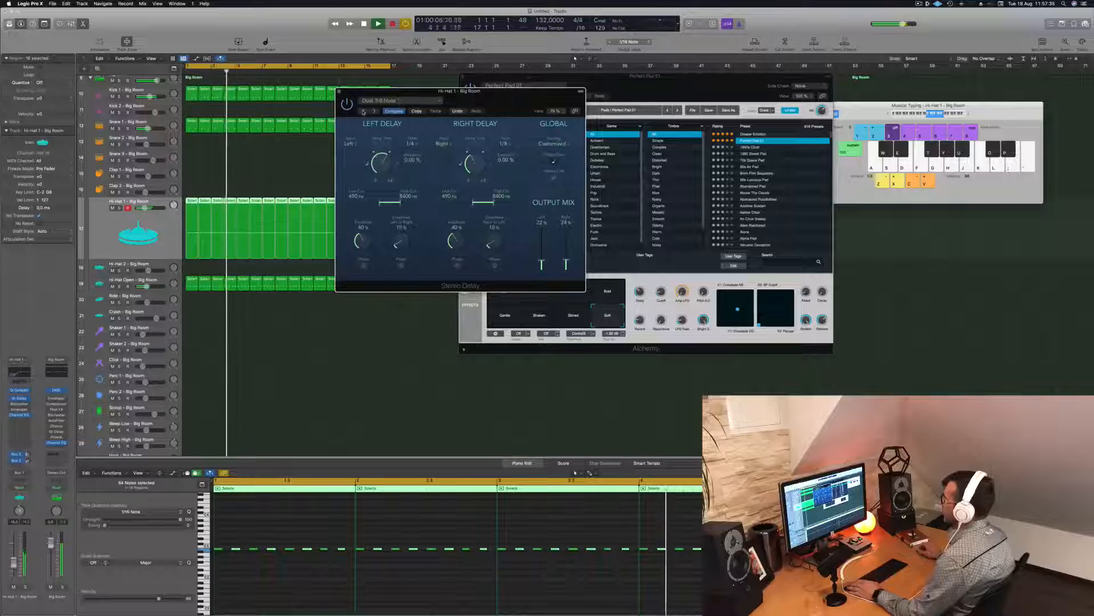
left_click(374, 110)
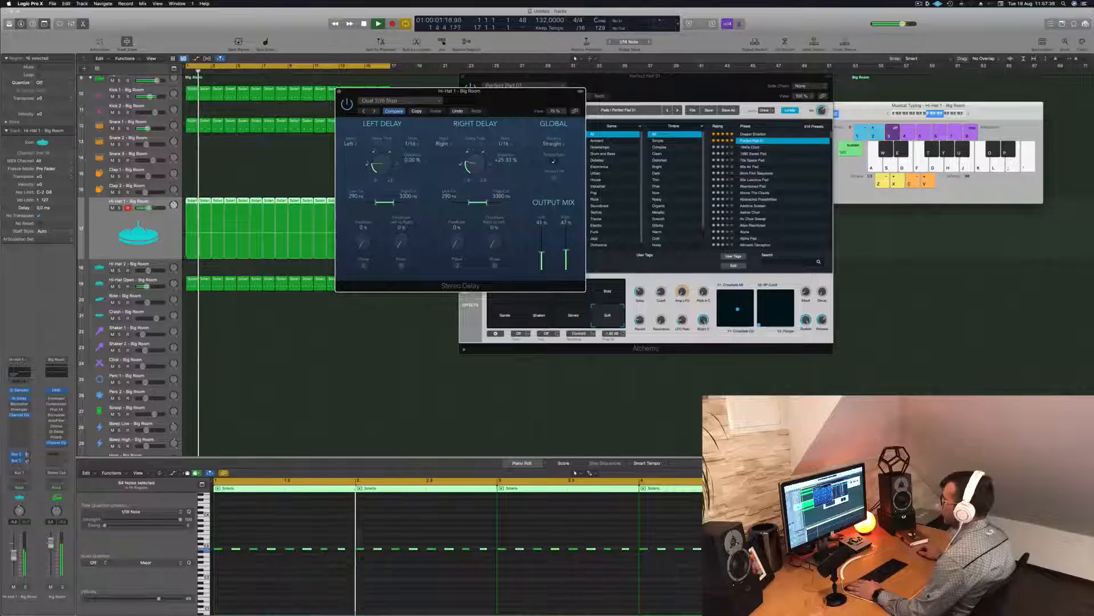
Lower the Stereo Delay's output mix to 33% left and 44% right and adjust both delay times
left_click_drag(542, 253, 566, 252)
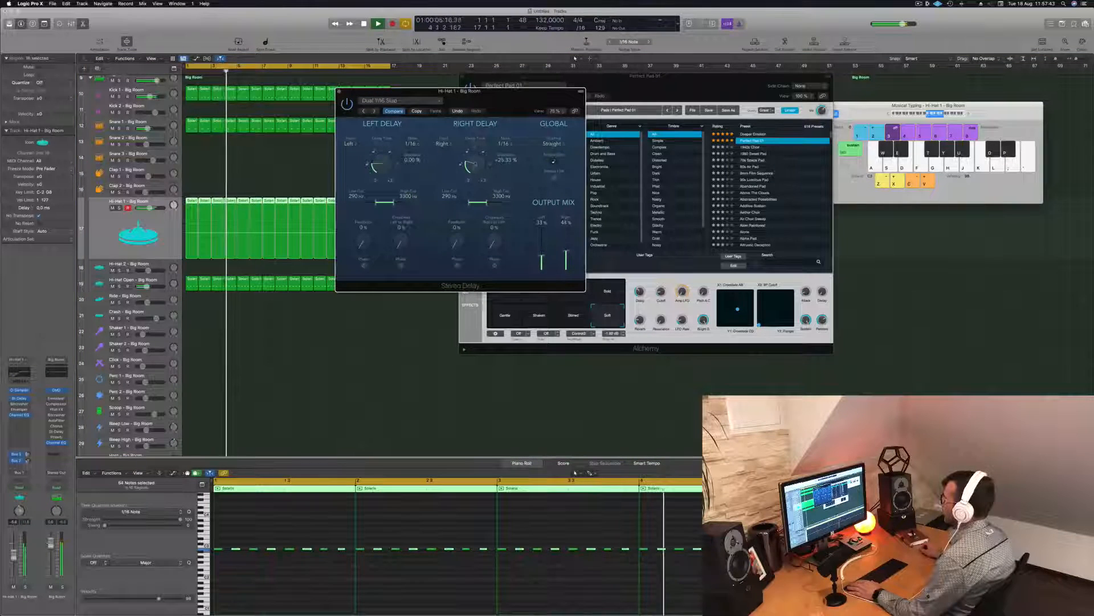
left_click_drag(477, 166, 480, 160)
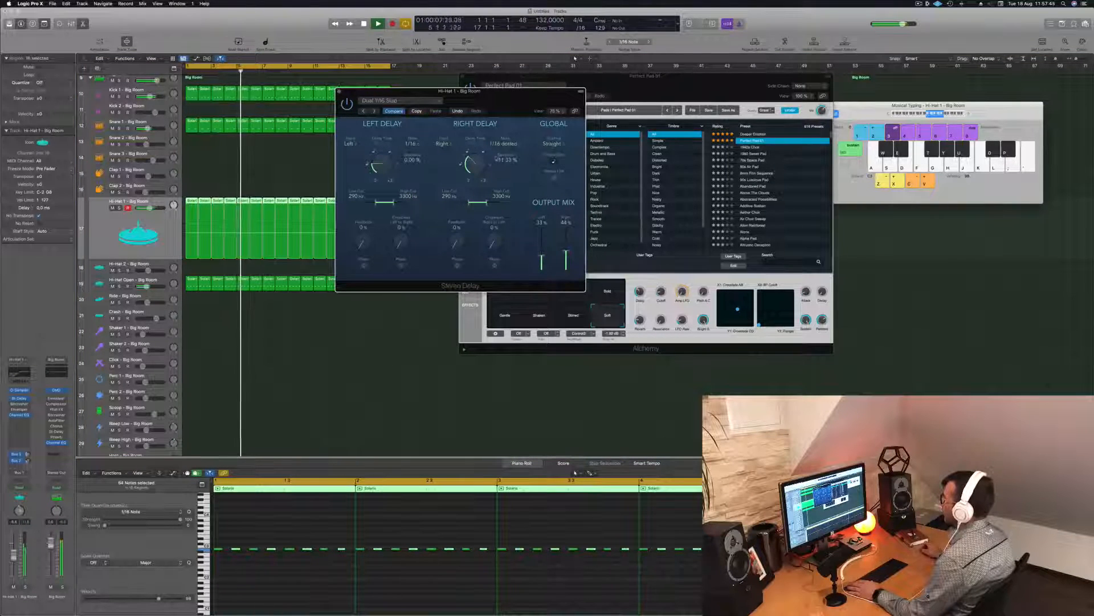
left_click_drag(375, 166, 376, 160)
left_click_drag(469, 166, 471, 160)
Load the 1/16 Note preset in the Hi-Hat 1 Stereo Delay and close the plug-in window
left_click(363, 111)
left_click(363, 111)
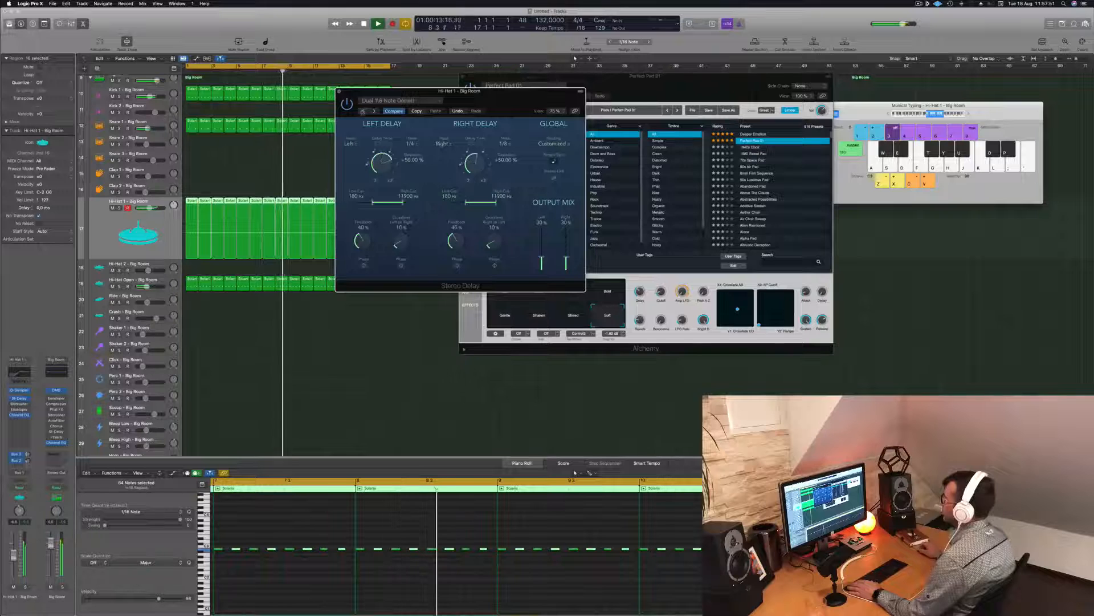
left_click_drag(357, 112, 337, 120)
left_click(343, 118)
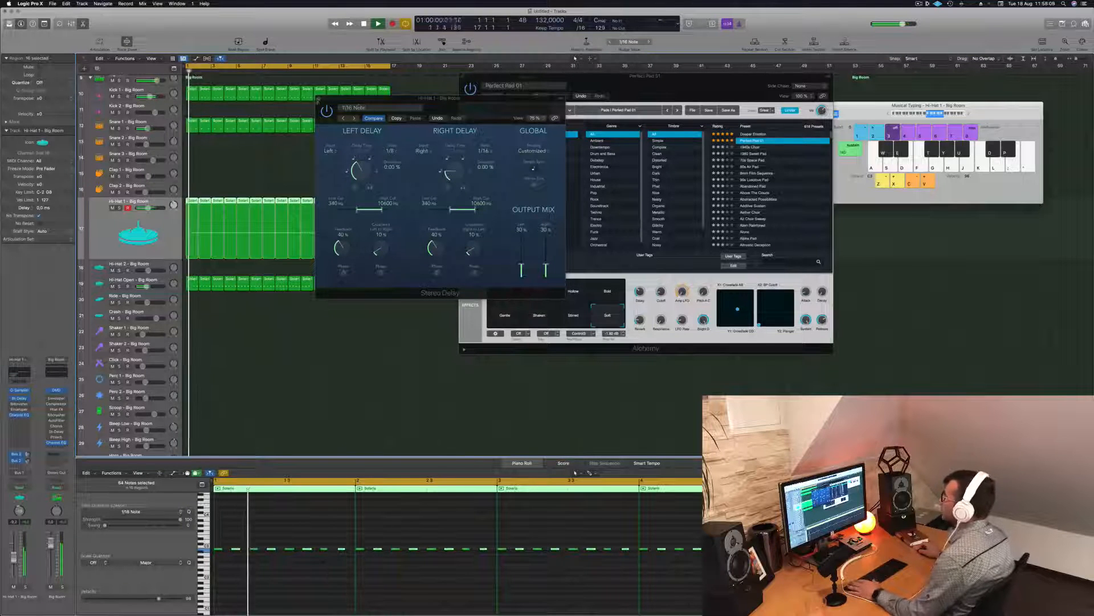
key("super+w")
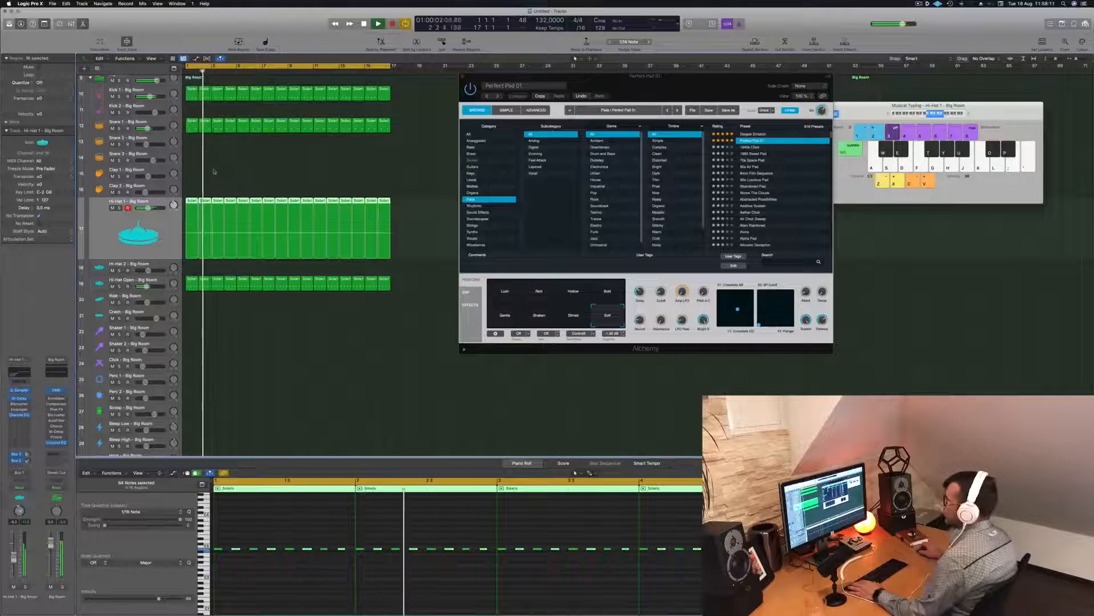
Copy the first Hi-Hat Open region to the Shaker 1 track at bar 1 and select its four notes
scroll(233, 301, "down", 1)
left_click_drag(192, 274, 191, 322)
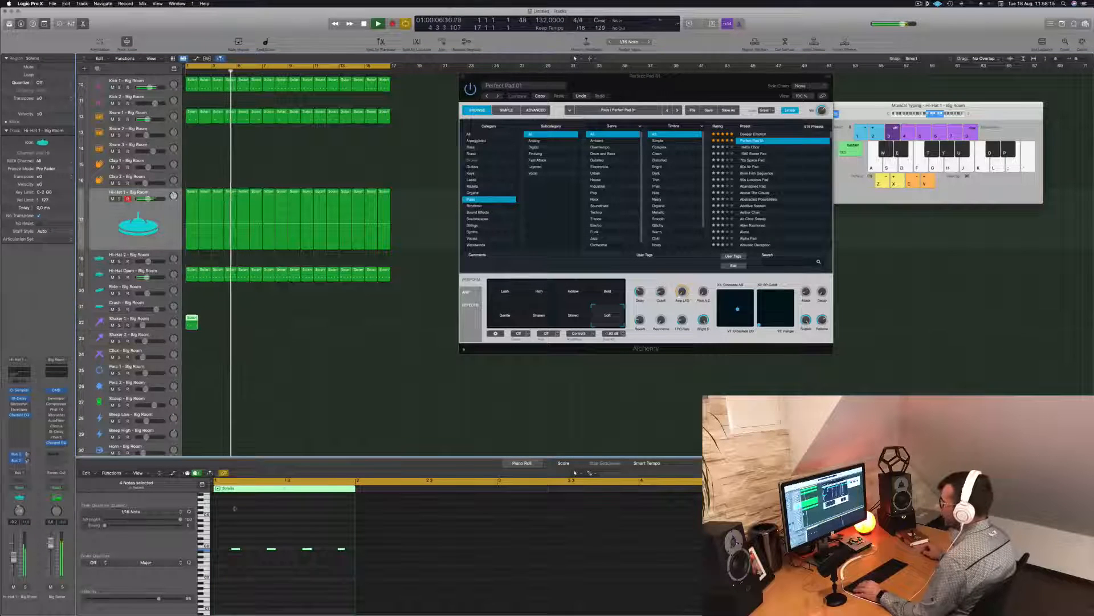
left_click_drag(232, 523, 386, 597)
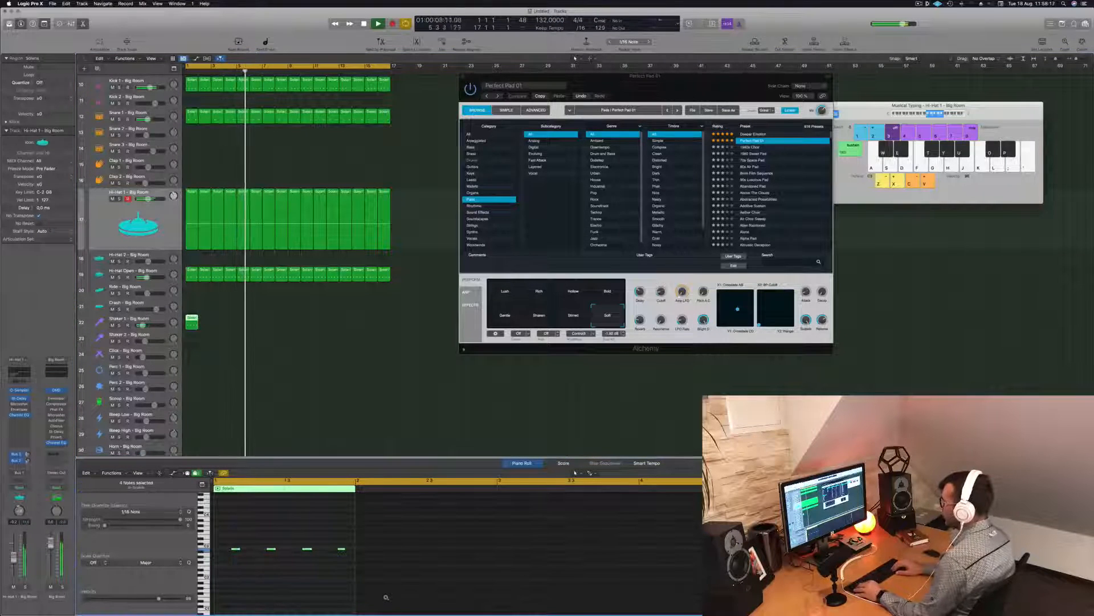
key("Return")
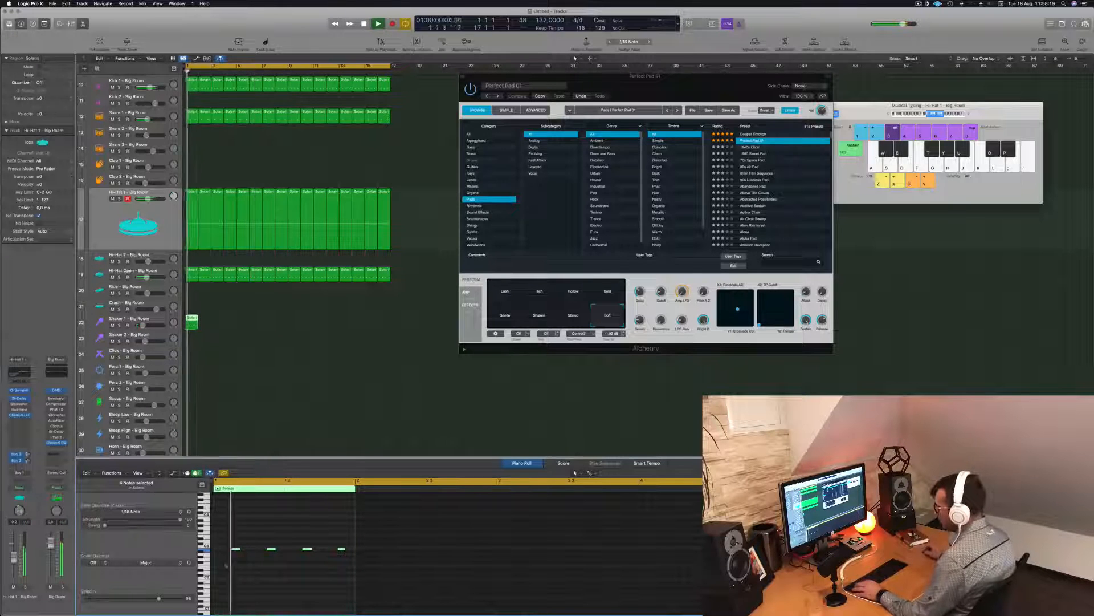
Duplicate the offbeat shaker notes onto the beats and the last sixteenth of each beat, then audition the Shaker 1 track
mouse_move(235, 550)
left_mouse_down()
mouse_move(218, 551)
mouse_move(248, 551)
left_mouse_up()
key("Return")
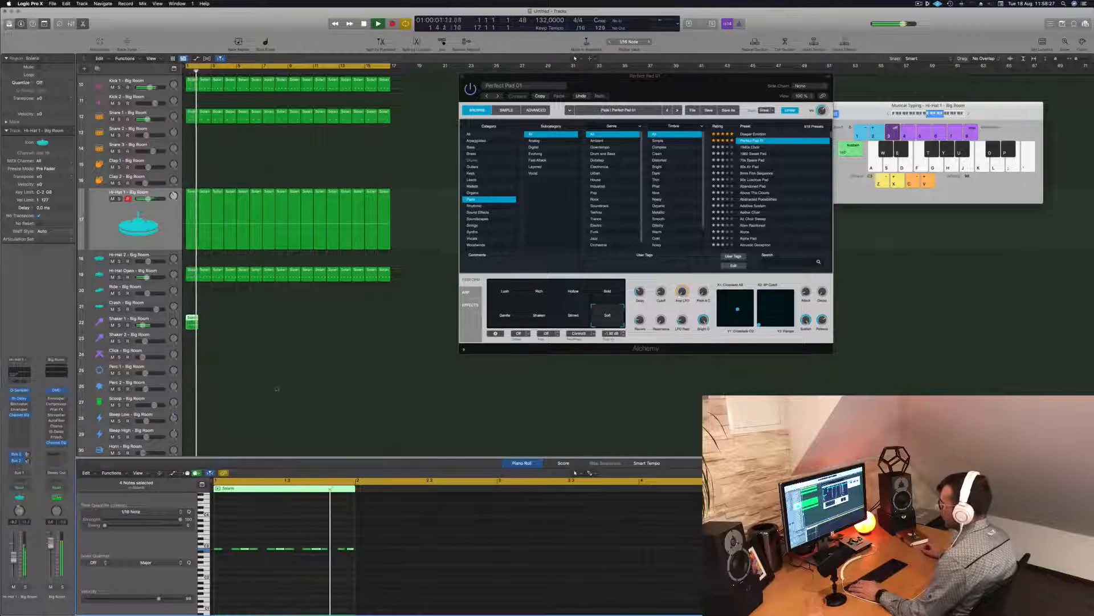
left_click(158, 322)
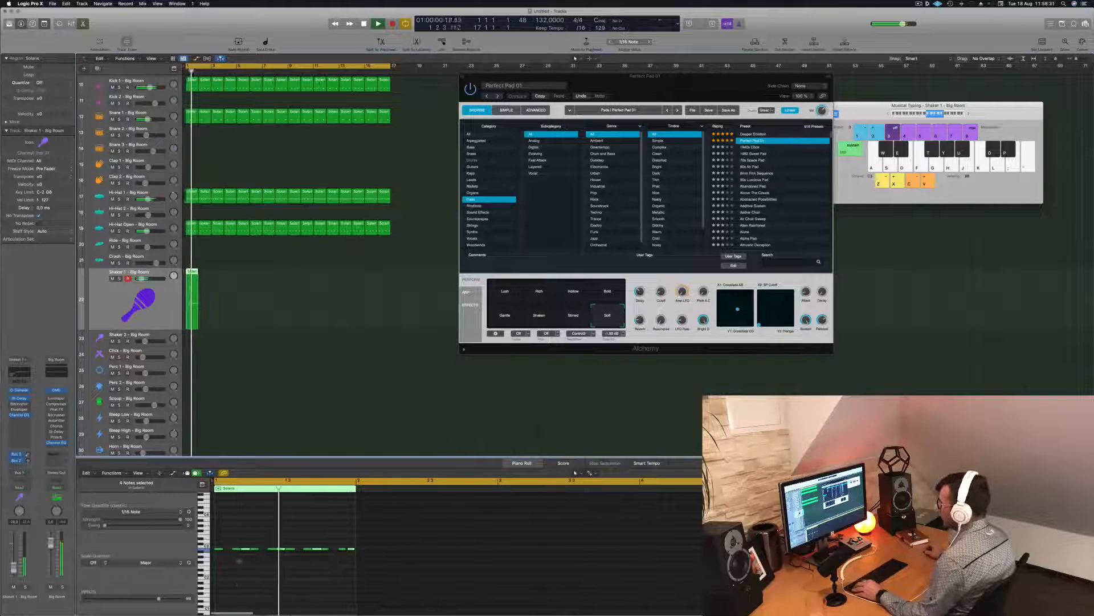
left_click_drag(219, 543, 356, 554)
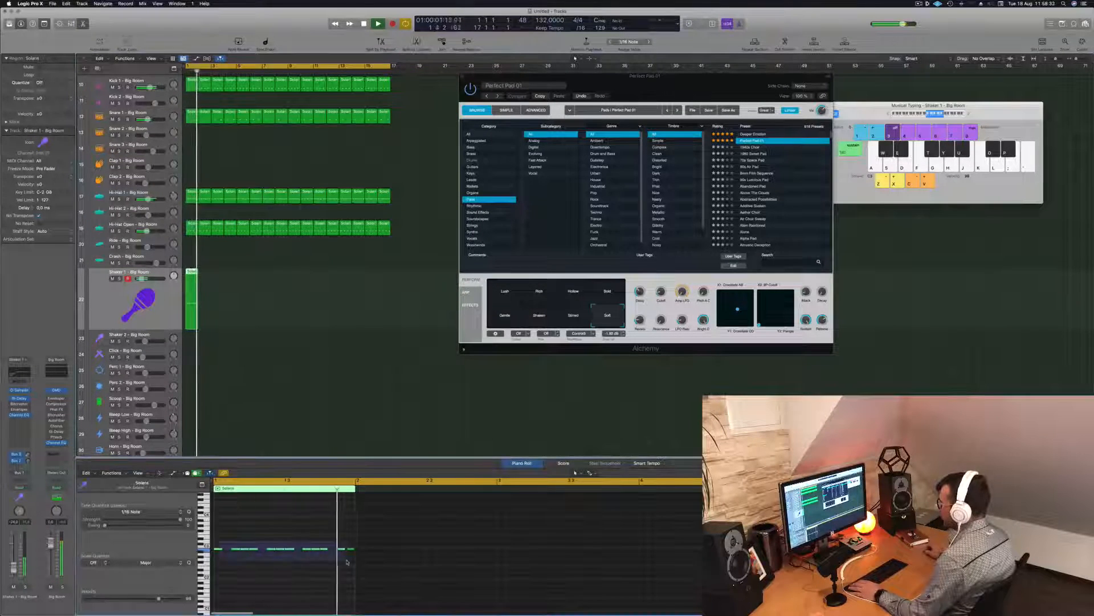
Repeat the one-bar shaker region up to bar 17 and compare the beat with the Hi-Hat Open track muted and unmuted
left_click_drag(195, 275, 294, 282)
key("space")
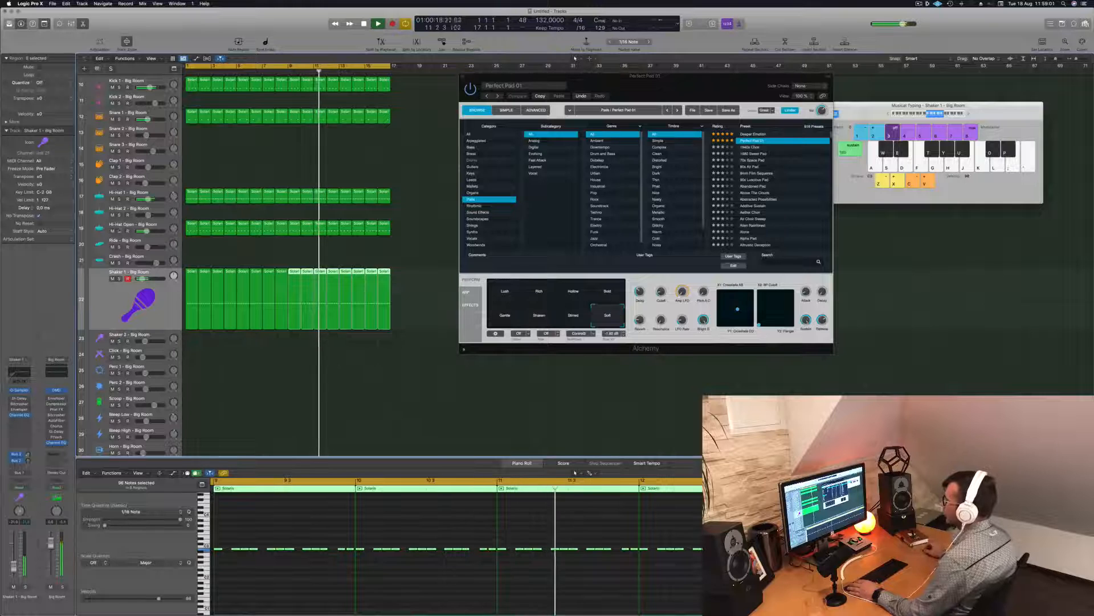
left_click(112, 231)
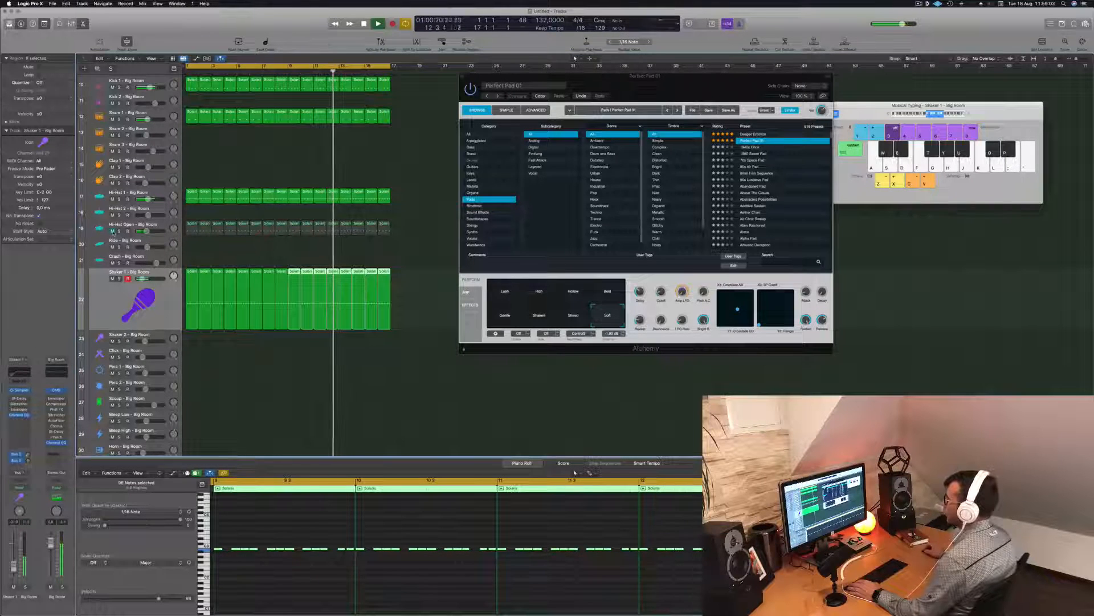
left_click(112, 231)
Select the Hi-Hat Open track and load the Hi-Hat Open - Deep Tech sound from the library
key("Up")
key("Up")
key("Up")
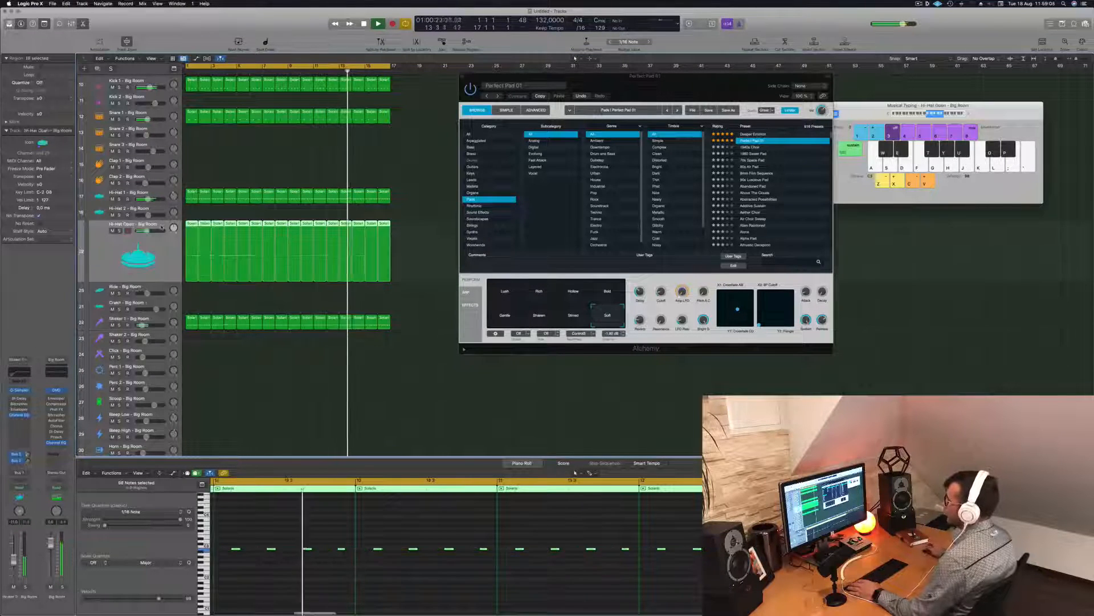
key("Return")
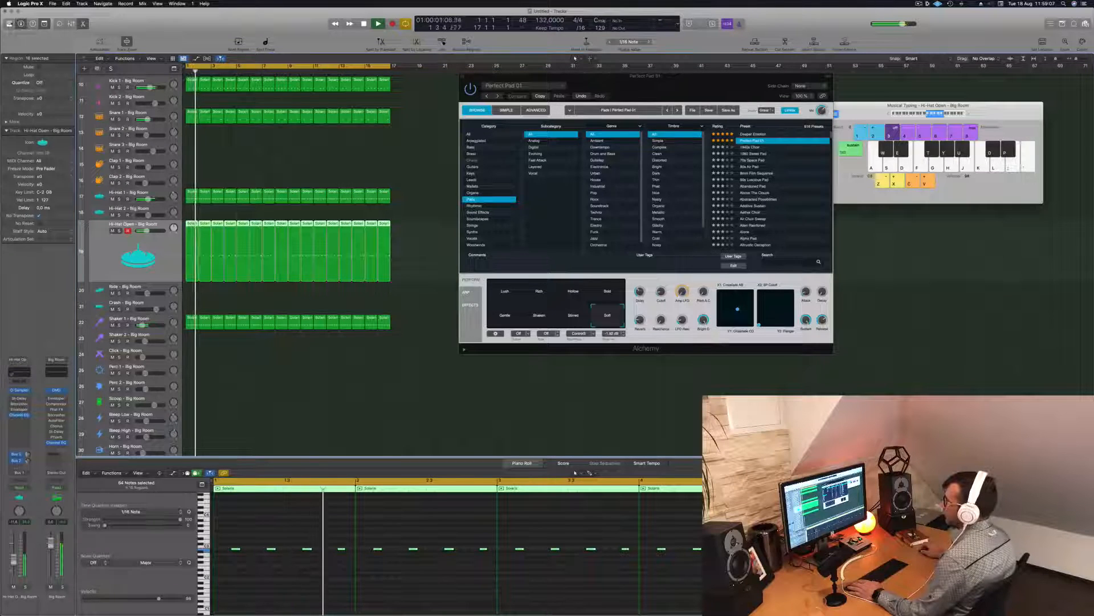
key("y")
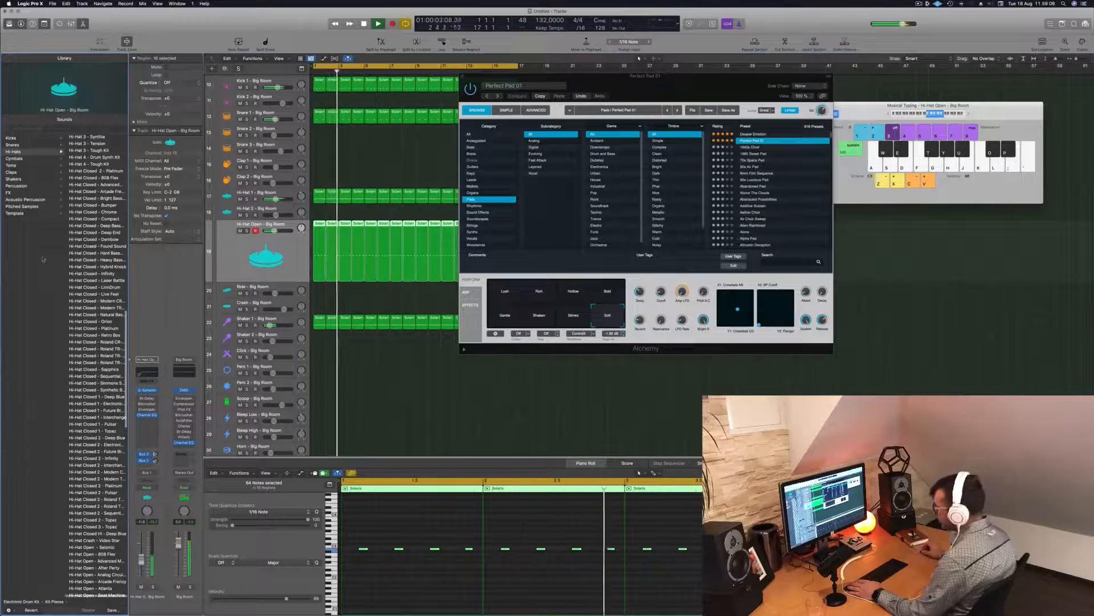
scroll(89, 274, "down", 18)
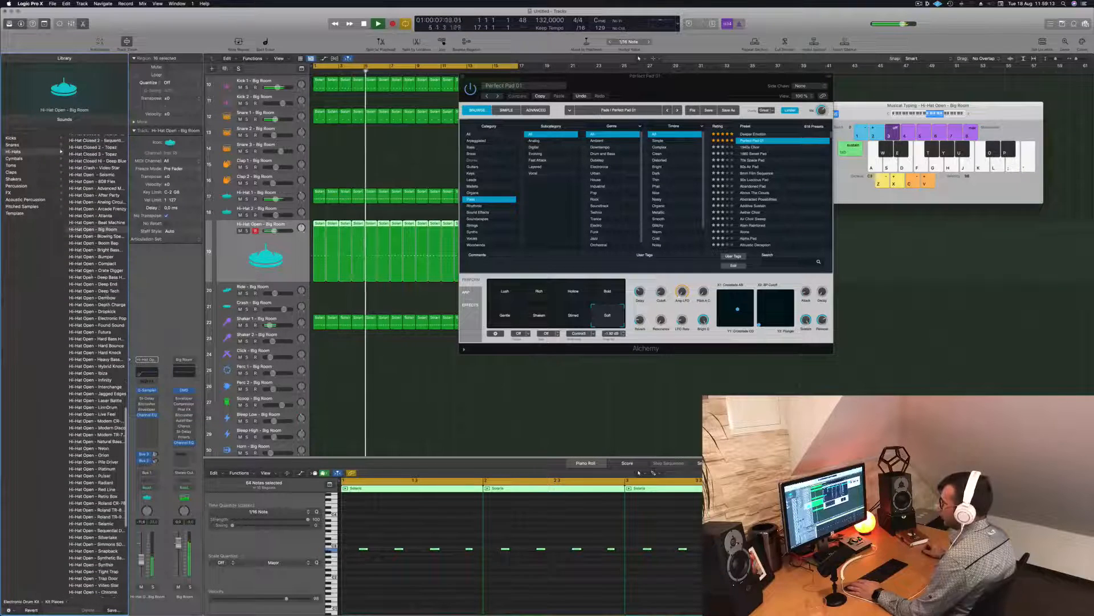
left_click(106, 292)
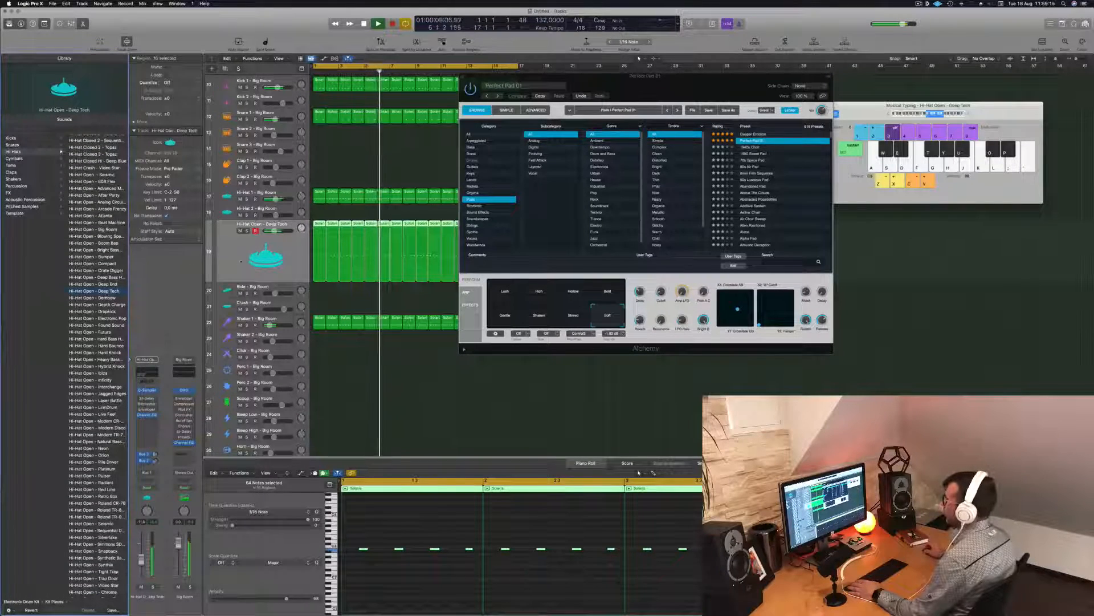
Close the Perfect Pad 01 Alchemy plug-in window while replaying the beat from the start
left_click_drag(668, 91, 827, 113)
key("Return")
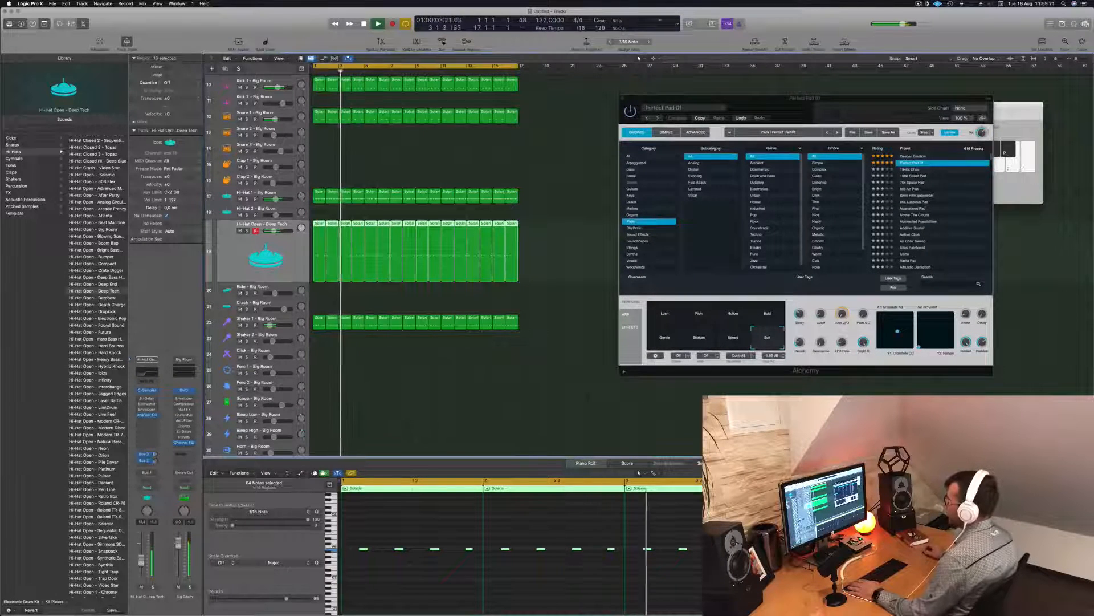
left_click_drag(800, 101, 729, 105)
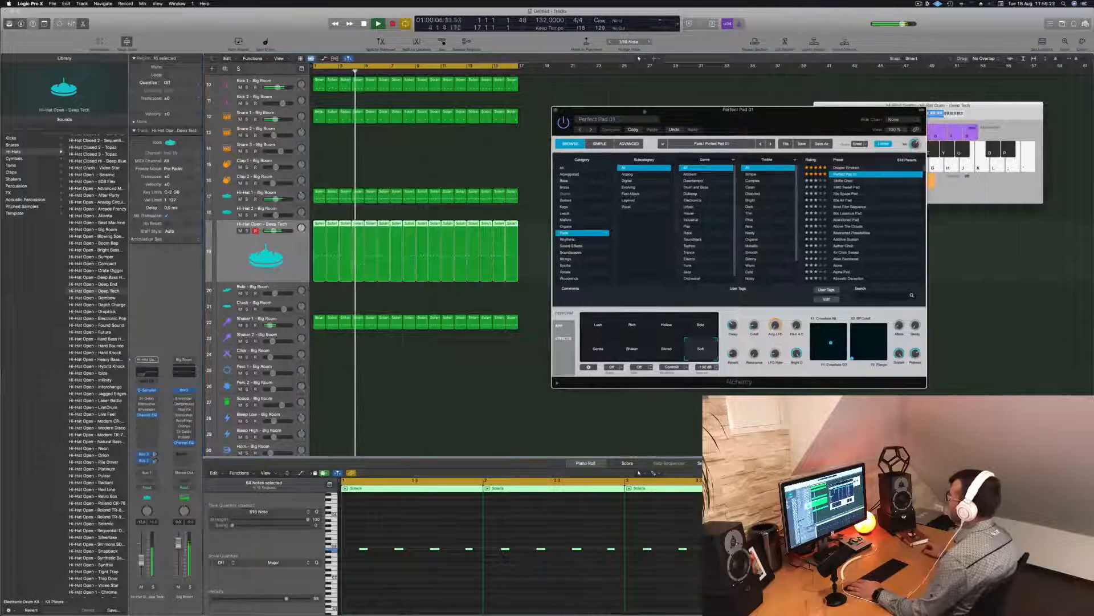
left_click(554, 104)
scroll(539, 145, "down", 3)
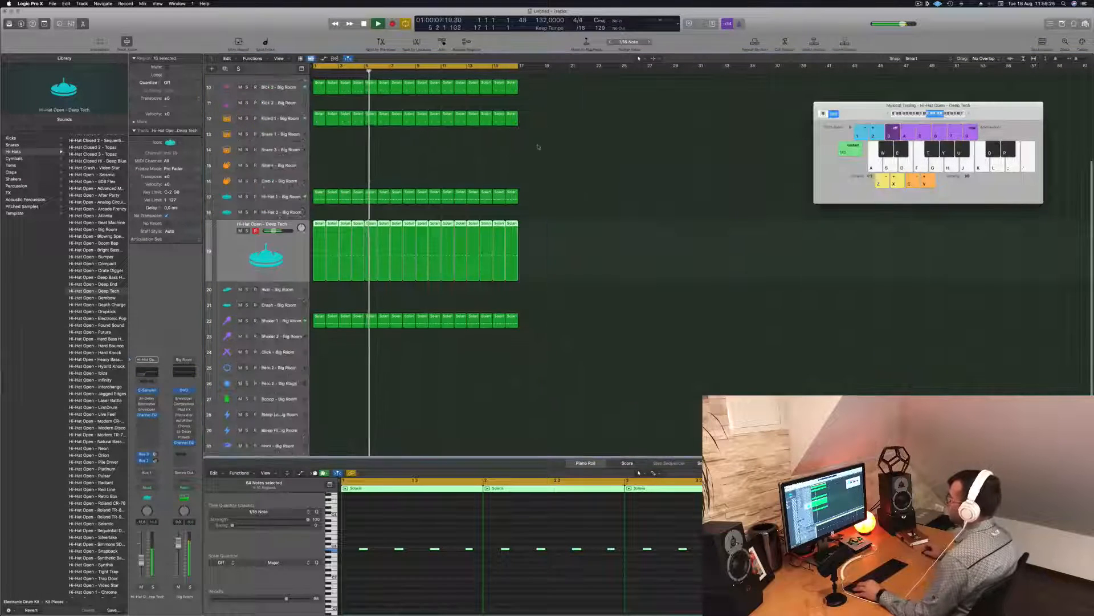
Copy the first Shaker 1 region to the Scoop track at bar 1 and remove the notes in the first half of the bar
scroll(511, 366, "down", 1)
scroll(359, 362, "down", 3)
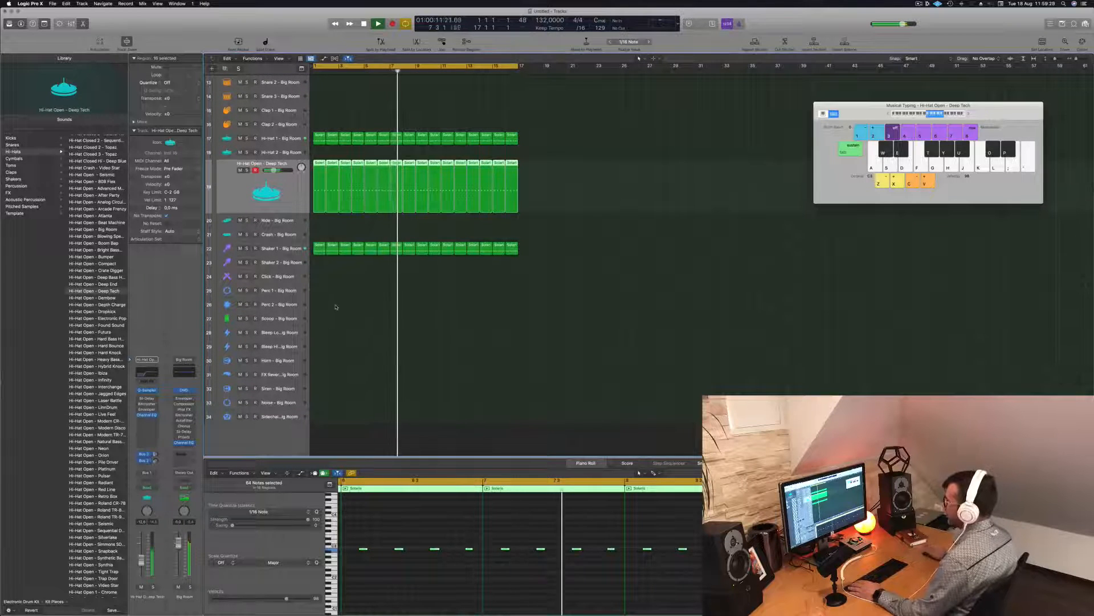
left_click(319, 251)
left_click_drag(318, 265, 319, 318)
key("space")
left_click(393, 555)
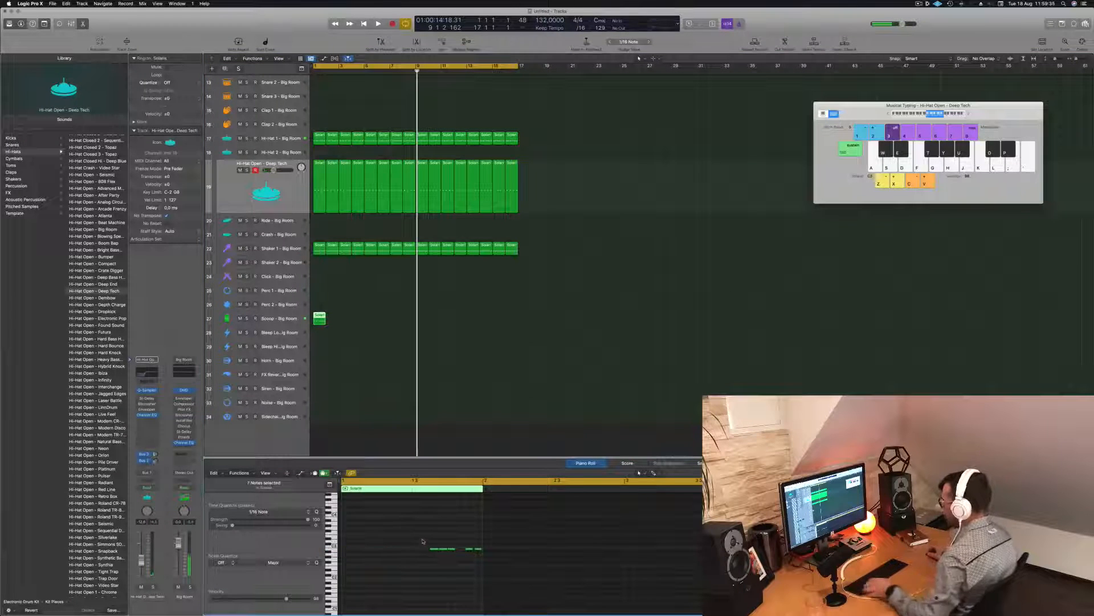
left_click_drag(475, 567, 494, 568)
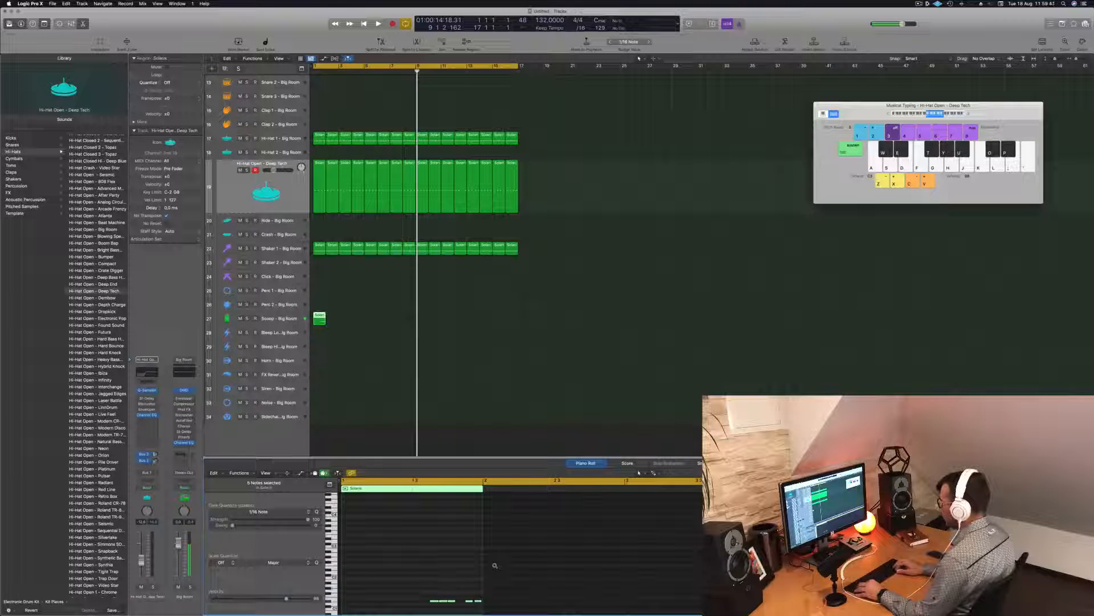
Thin the Scoop region to three notes in the second half of the bar and play it from the start
key("Return")
key("space")
scroll(463, 580, "down", 3)
key("Return")
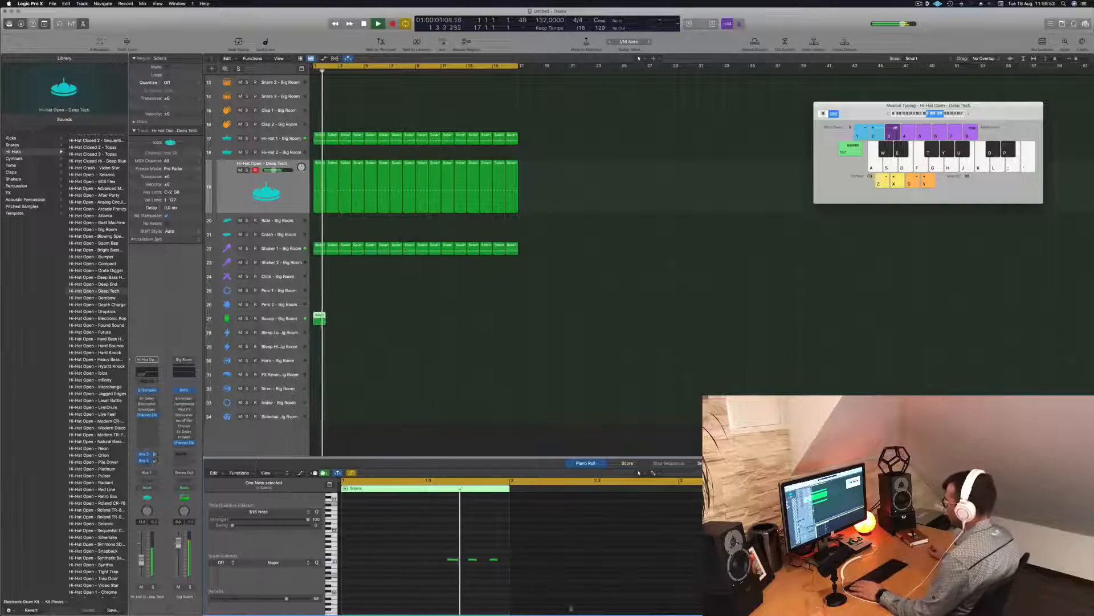
Copy the Scoop region to bar 2 and transpose the copy's three notes down one octave
left_click_drag(321, 318, 333, 323)
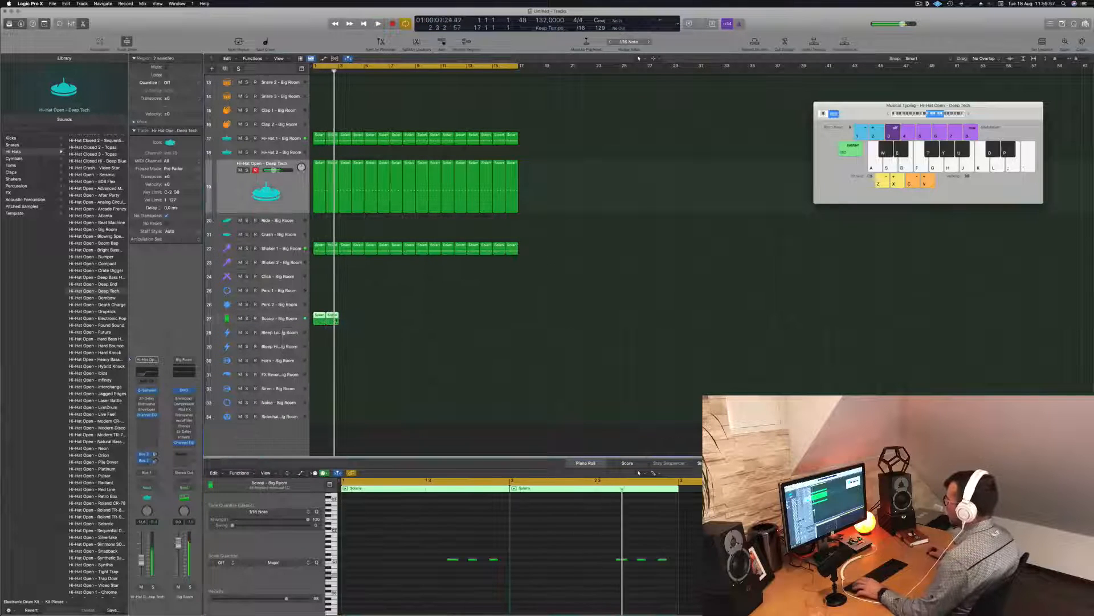
left_click(334, 319)
left_click_drag(583, 555, 678, 576)
key("alt+shift+Up")
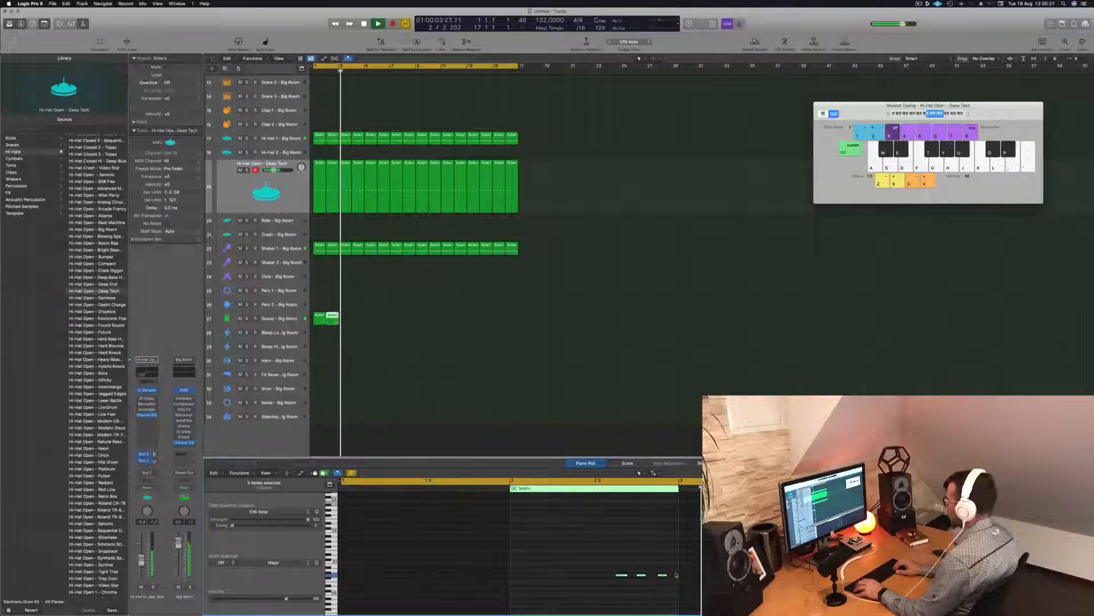
Repeat the two-bar Scoop pattern up to bar 17
left_click(317, 317, "shift")
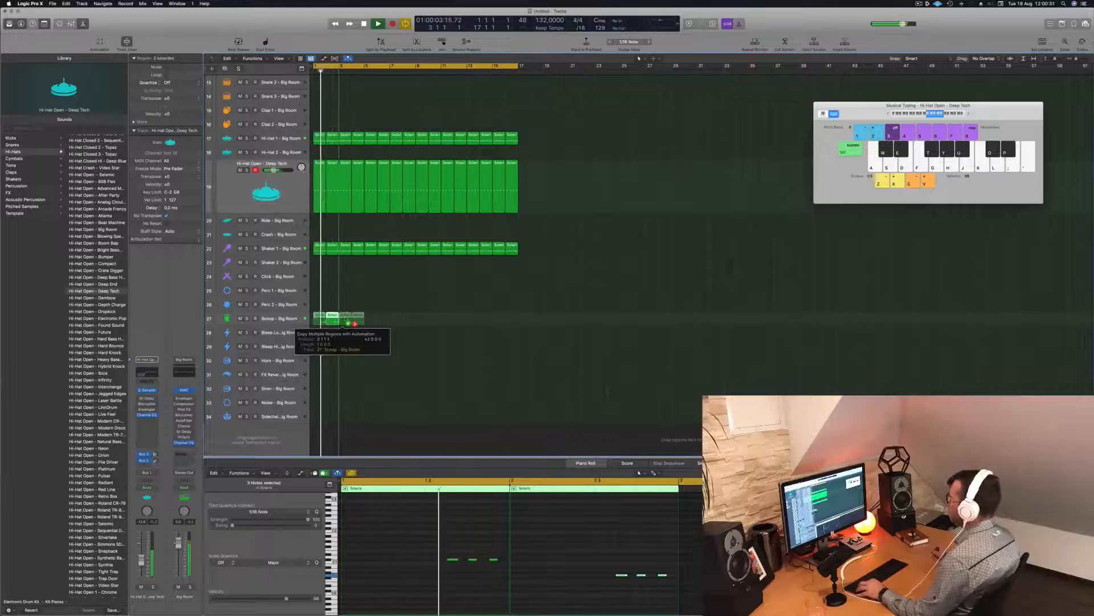
left_click_drag(322, 316, 422, 322)
left_click(332, 360)
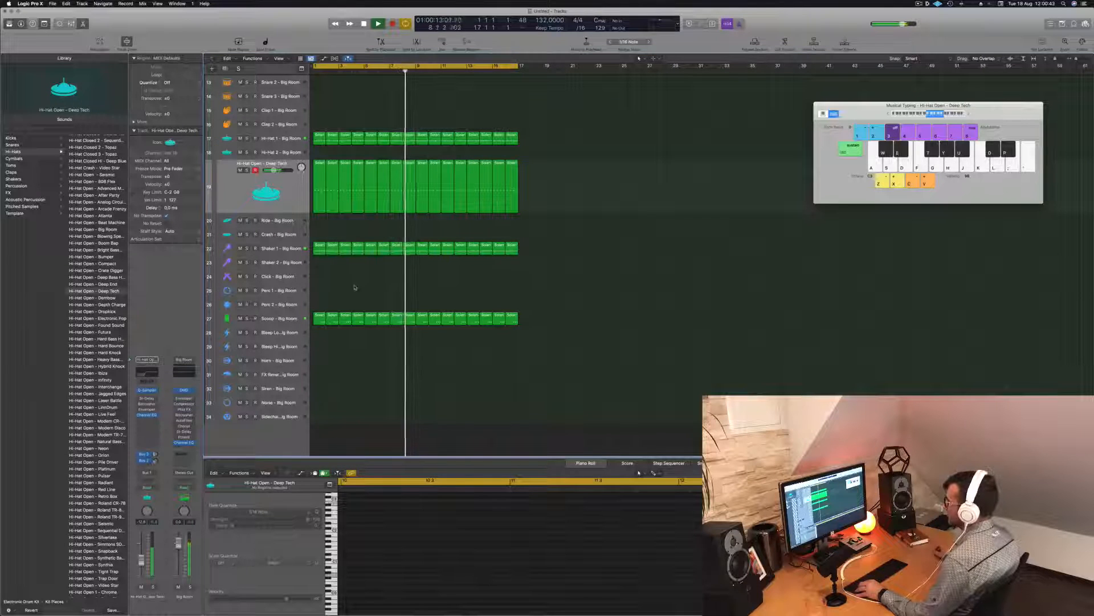
Try copying the Hi-Hat 1 regions to the Sidechain Trigger track, audition them there, and delete the copies
left_click(320, 246)
left_click_drag(319, 136, 420, 422)
left_click(318, 416, "shift")
left_click(282, 417)
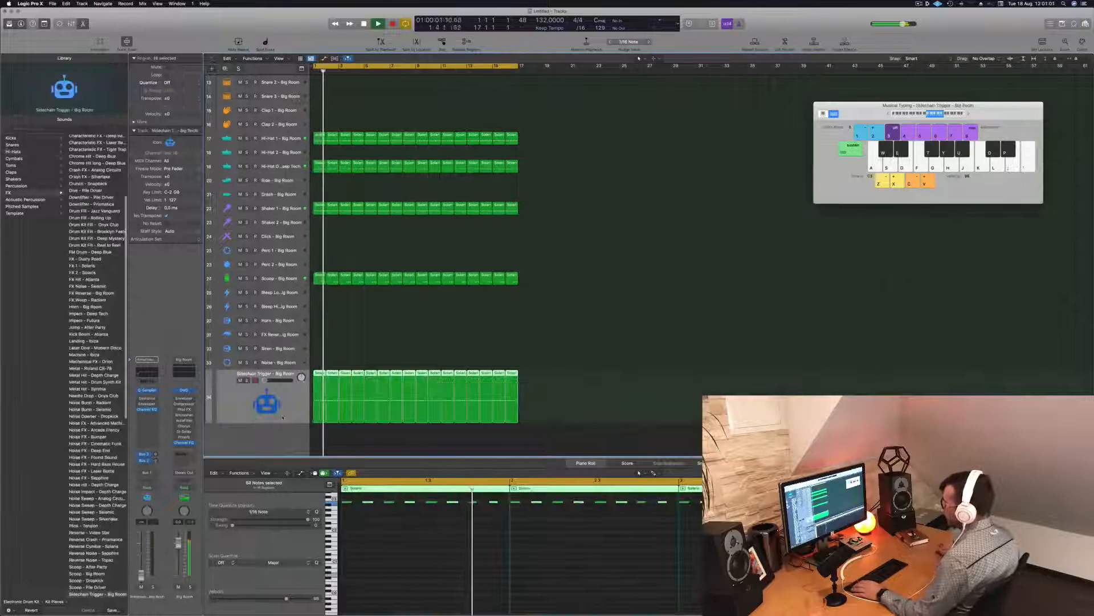
left_click_drag(270, 380, 275, 380)
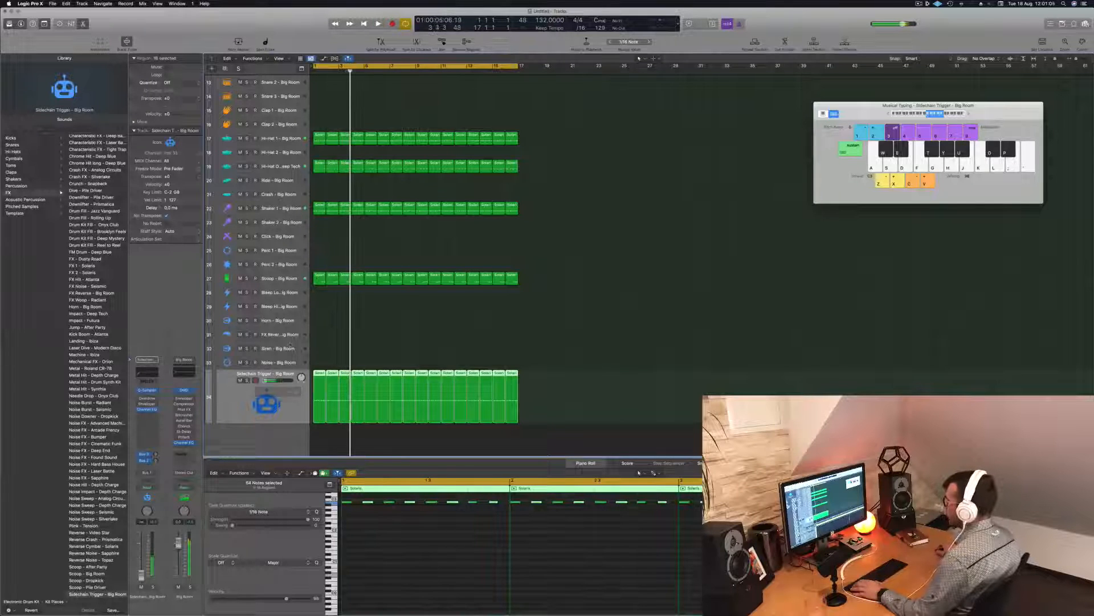
scroll(311, 341, "up", 3)
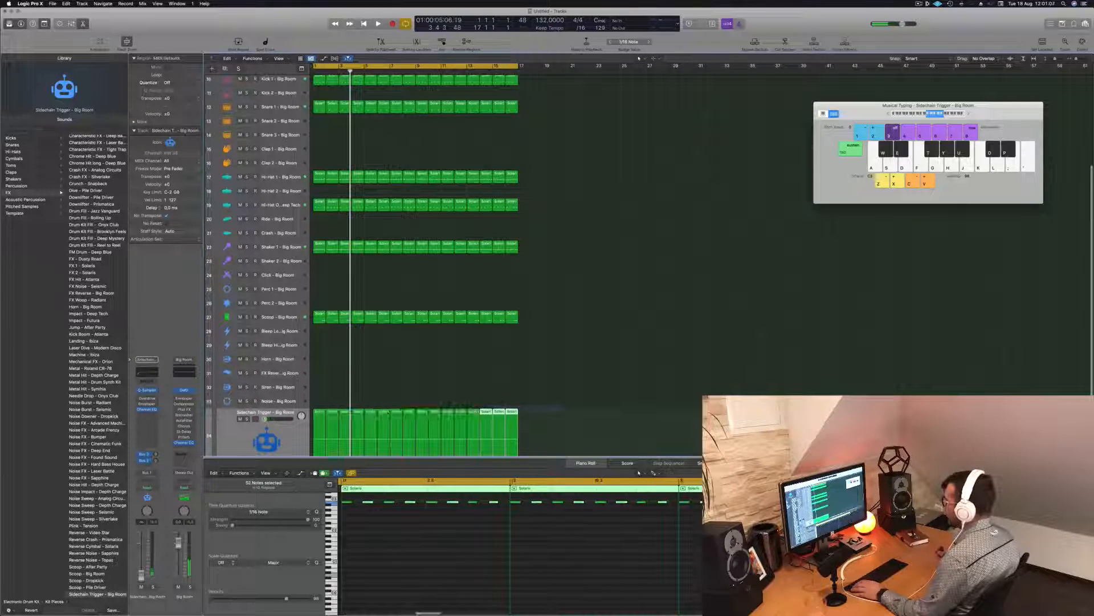
key("Delete")
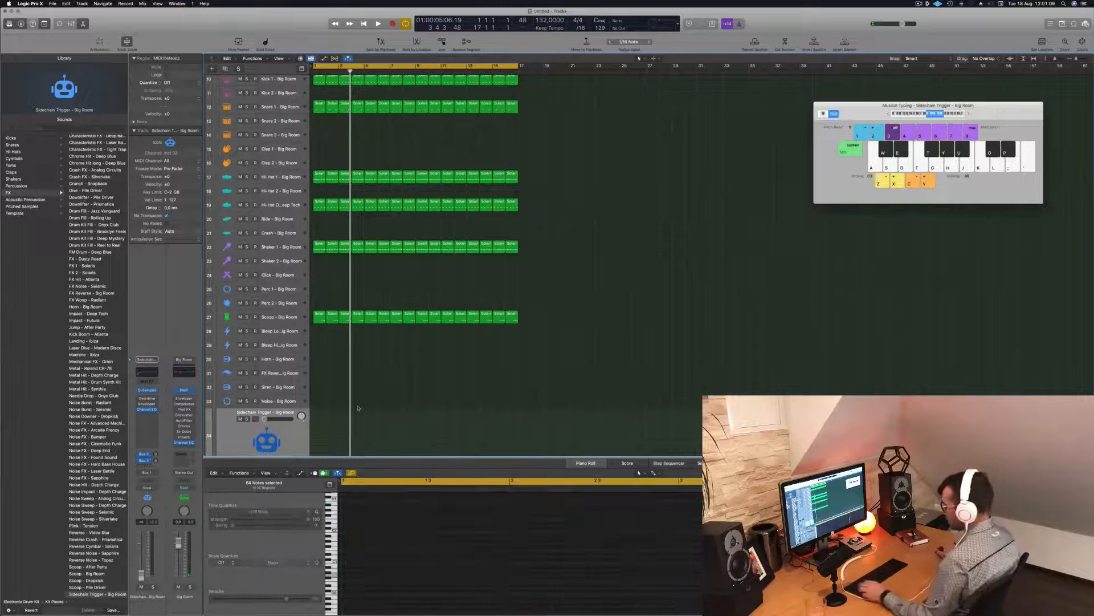
Copy the Kick 1 regions up to bar 17 to the Sidechain Trigger track and audition the beat
scroll(358, 407, "down", 2)
left_click_drag(571, 99, 320, 406)
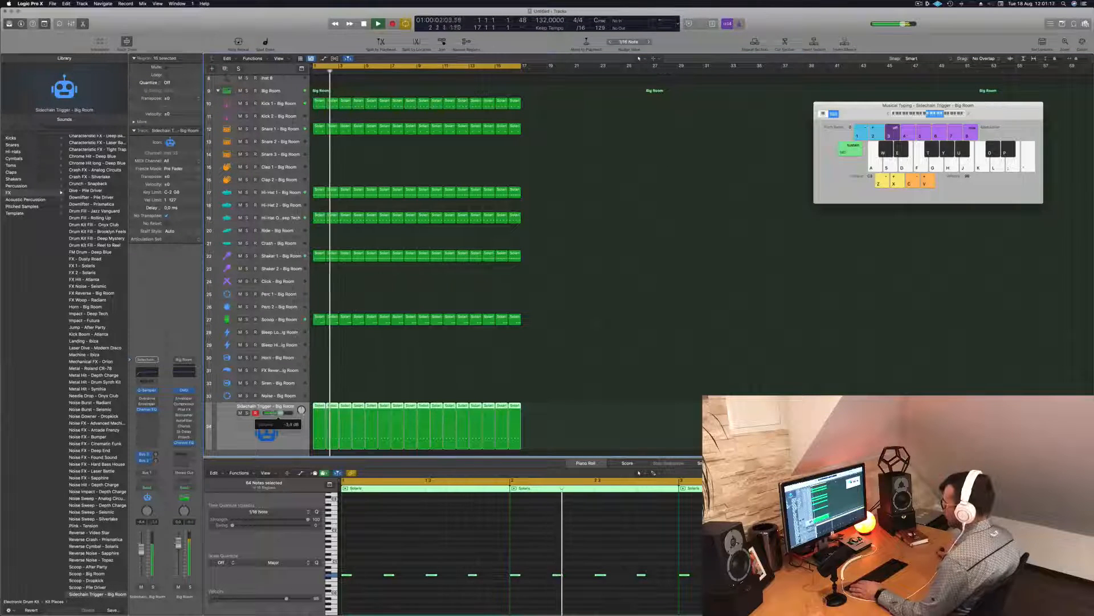
scroll(339, 312, "up", 7)
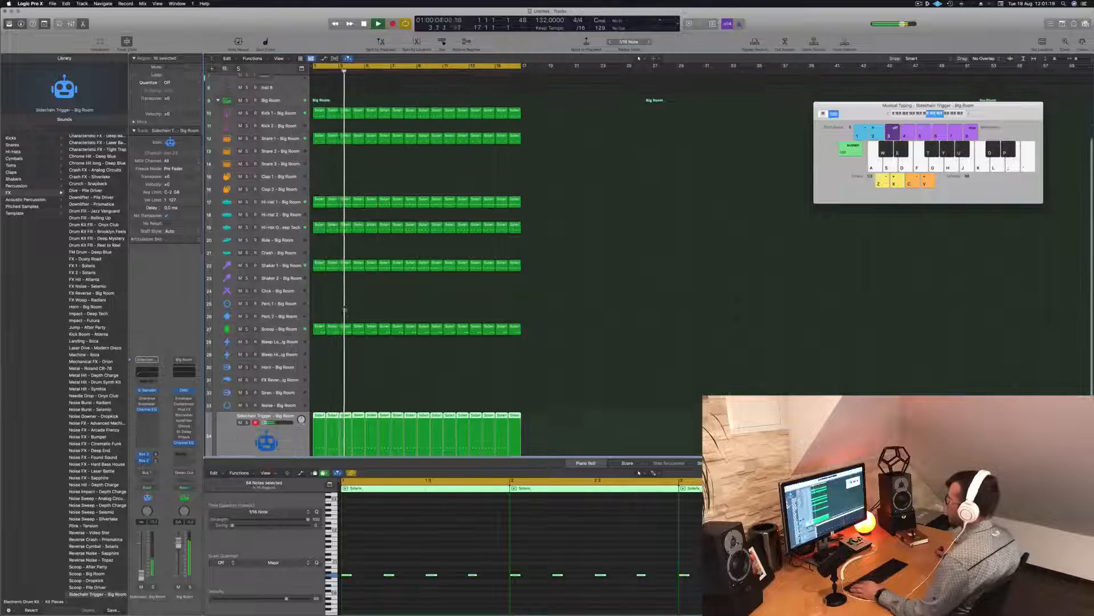
key("space")
scroll(353, 279, "up", 1)
scroll(359, 296, "down", 2)
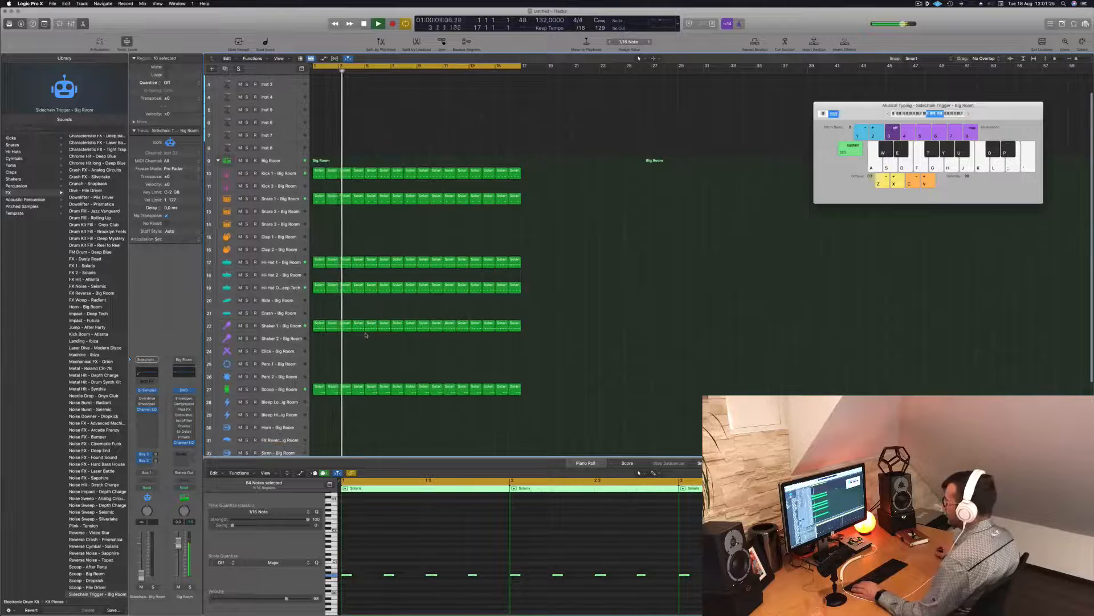
scroll(352, 354, "down", 2)
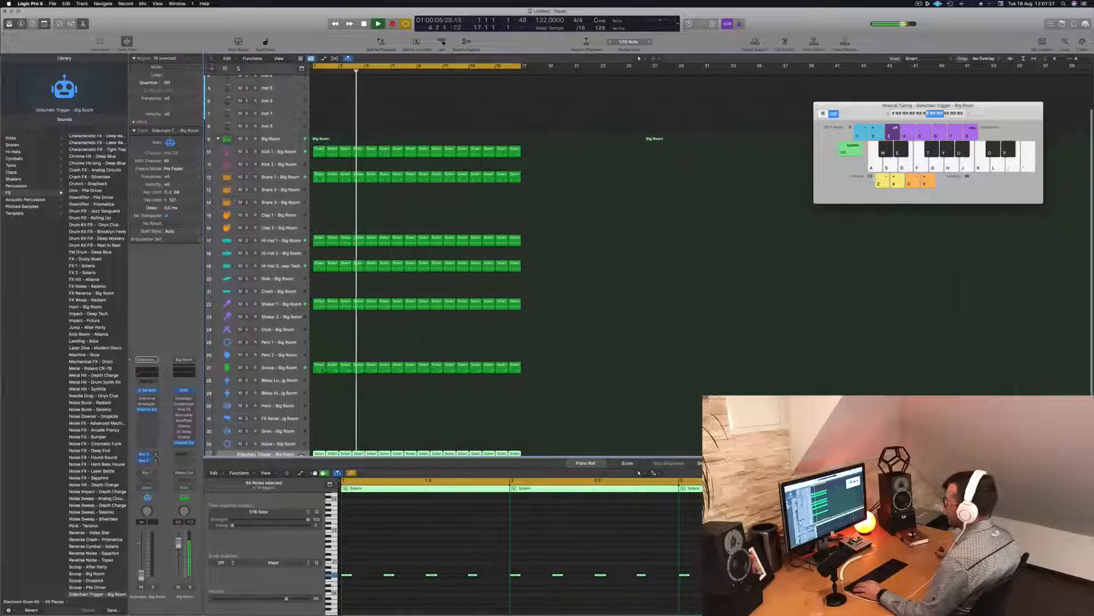
Copy the first Scoop region to the Perc 1 track at bar 1 and shift its three notes into the first half of the bar
left_click(320, 367)
left_click_drag(321, 371, 321, 343)
left_click_drag(439, 534, 540, 584)
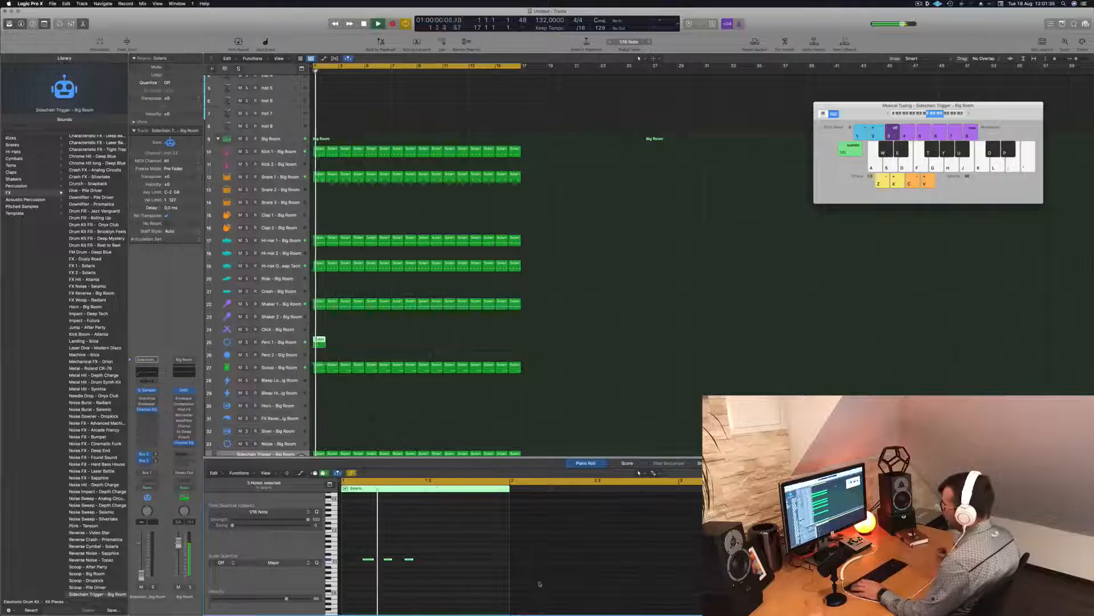
left_click(295, 341)
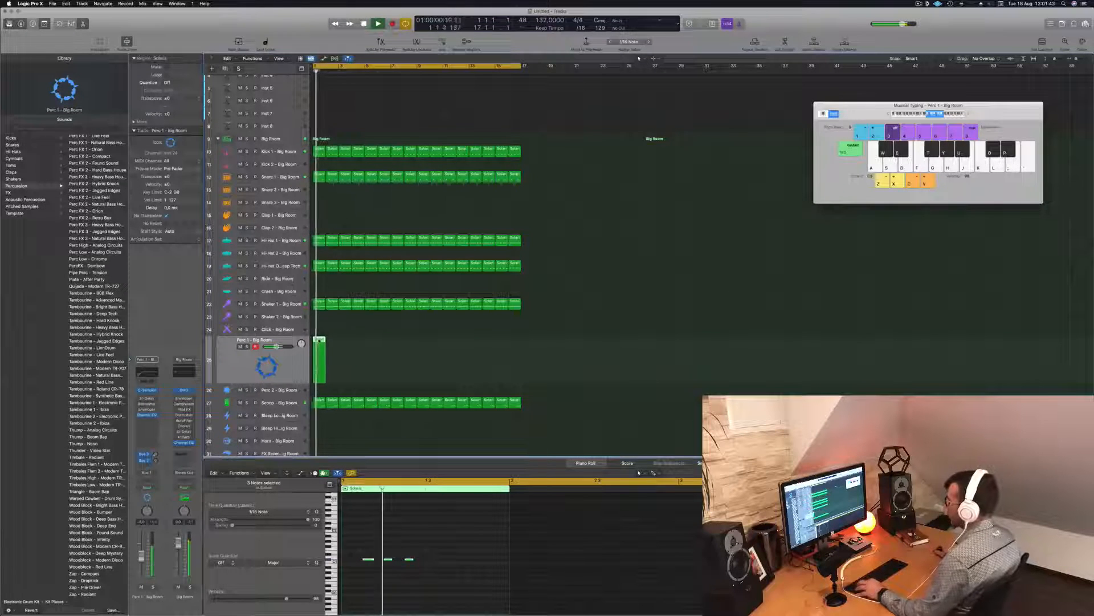
Repeat the one-bar Perc 1 region up to bar 17
left_click_drag(333, 343, 333, 344)
left_click_drag(345, 361, 411, 343)
left_click_drag(326, 355, 424, 349)
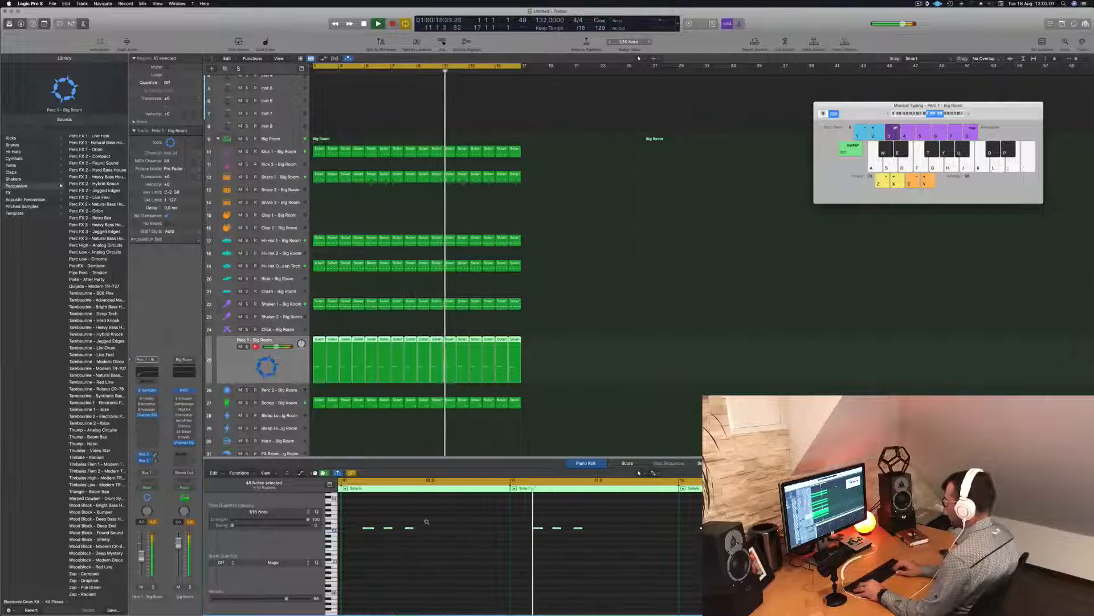
Transpose all Perc 1 notes up one octave, replay the beat, and lower the track's volume slightly
scroll(427, 522, "up", 1)
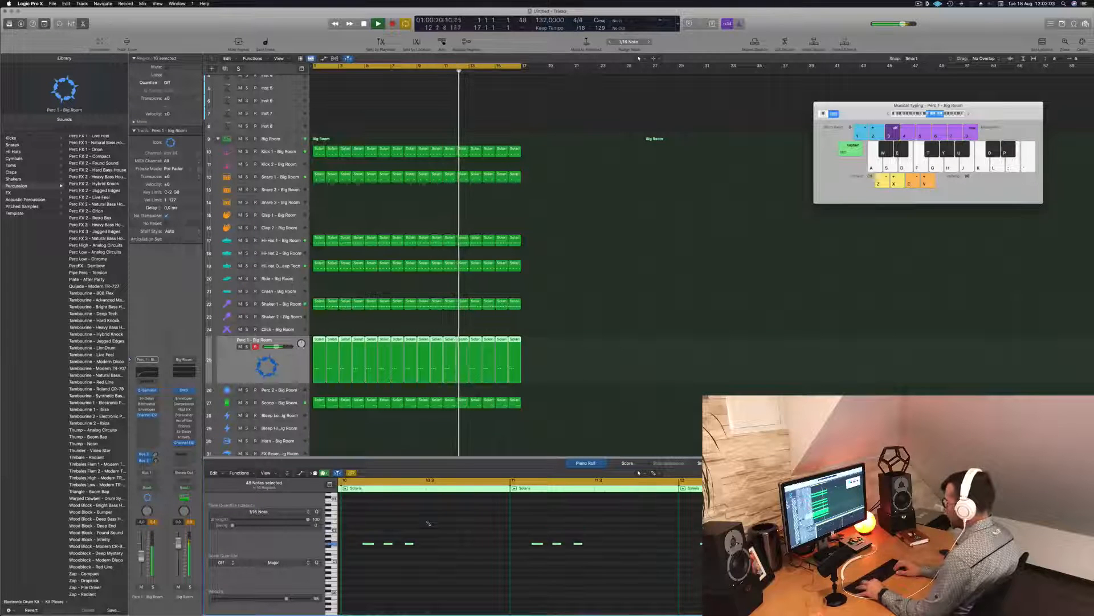
key("space")
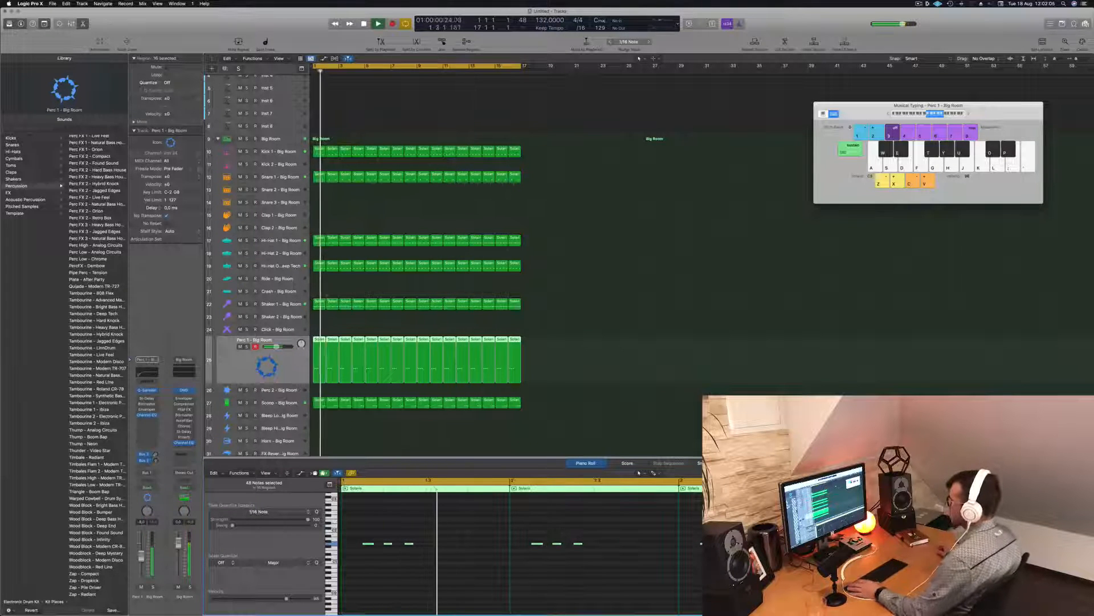
key("Return")
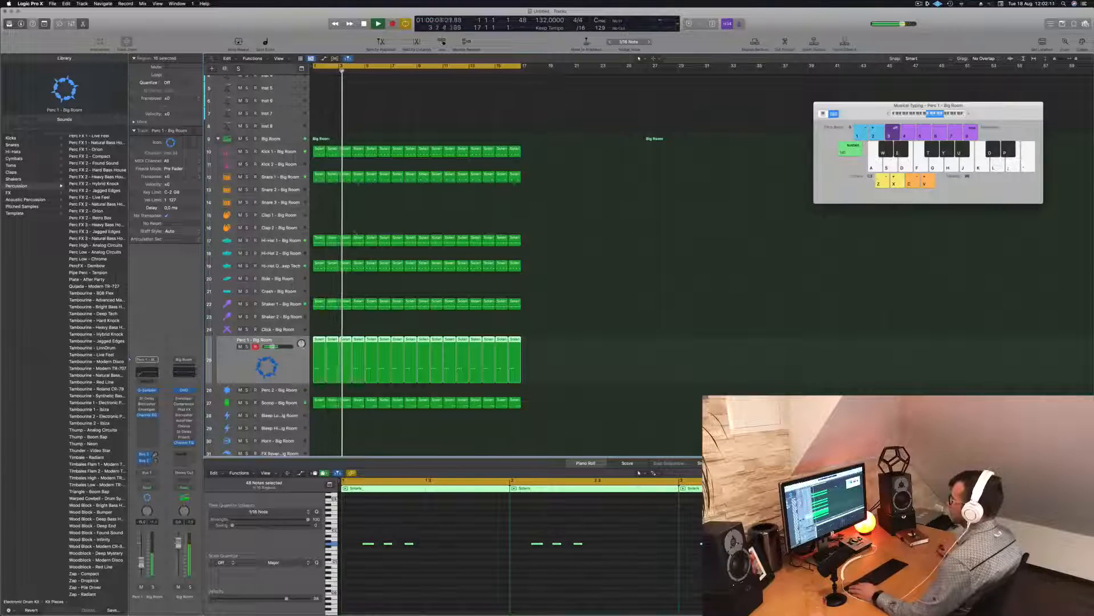
Copy the first Snare 1 region to the Snare 3 track at bar 1 and reduce it to a single note on beat 4
key("super+Right")
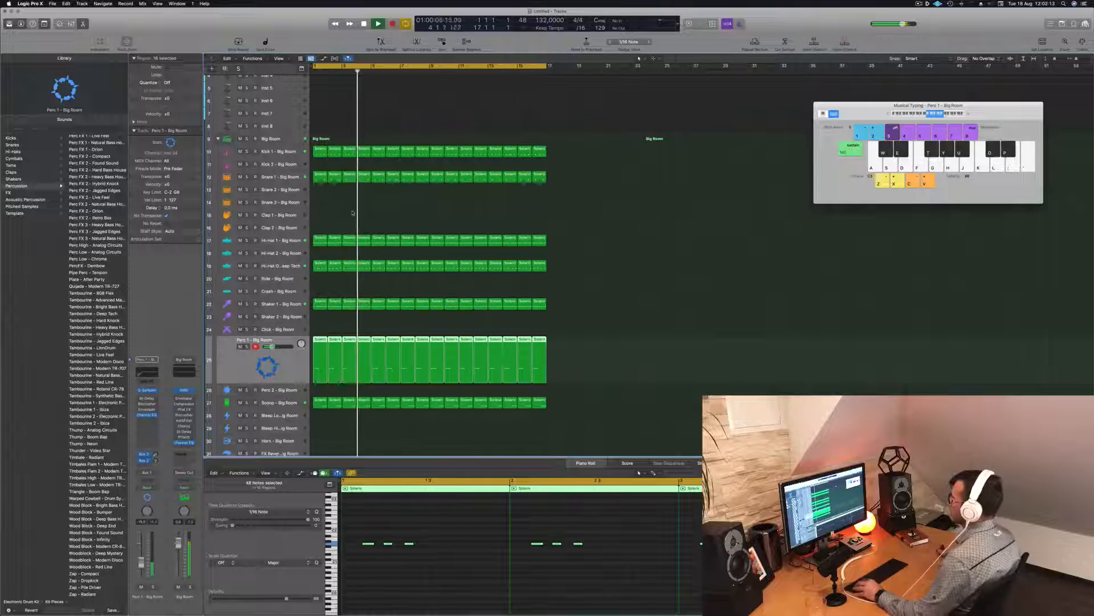
left_click(321, 177)
left_click(279, 177)
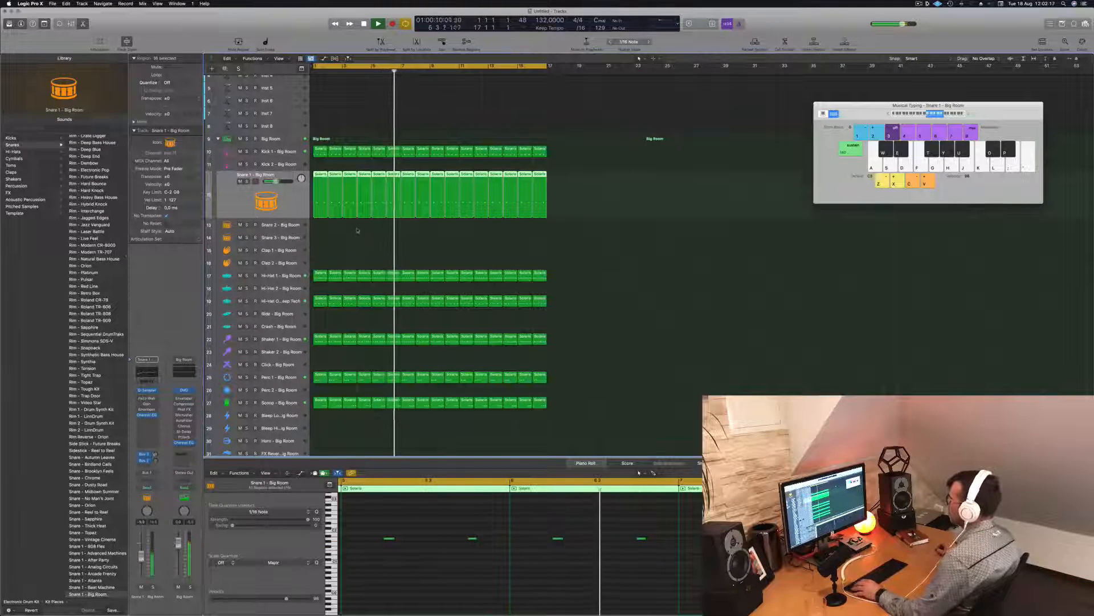
left_click(316, 212)
key("space")
left_click_drag(317, 212, 313, 244)
left_click_drag(435, 531, 479, 553)
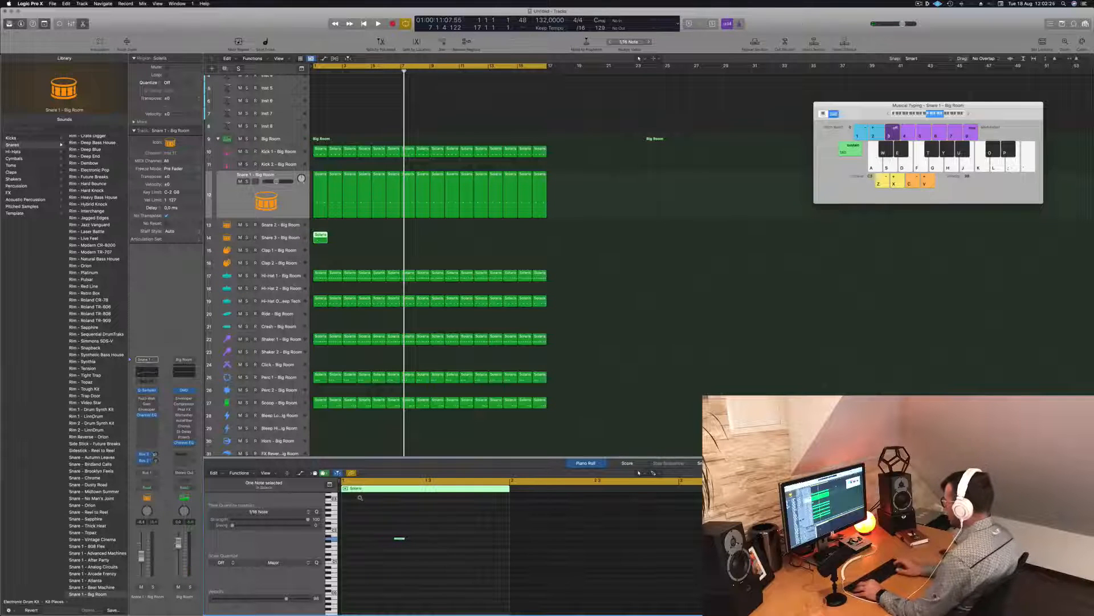
key("space")
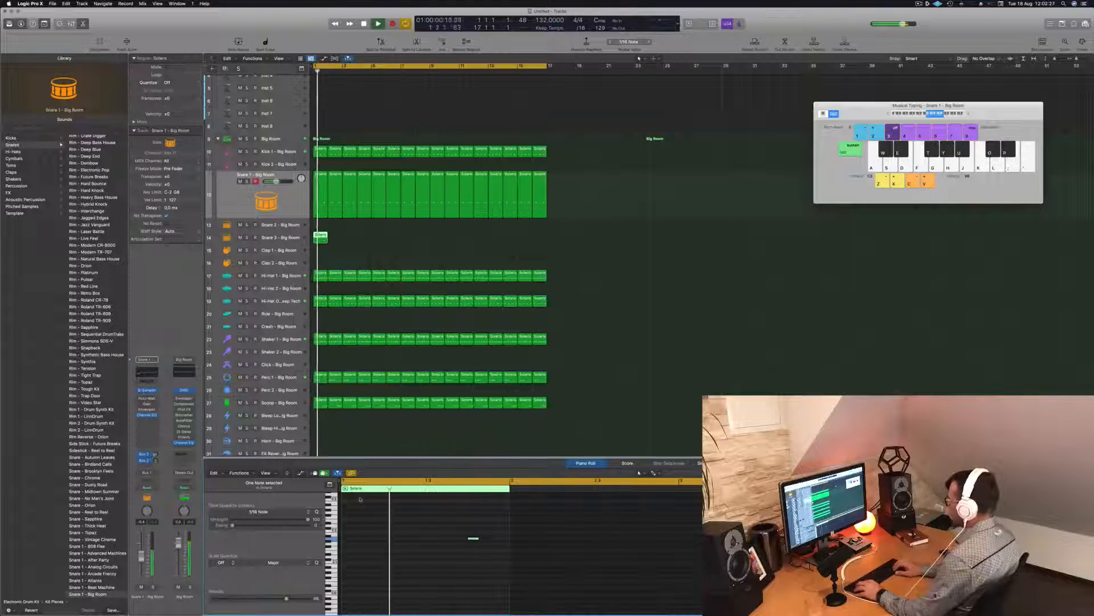
Repeat the one-bar Snare 3 region up to bar 17 and replay the beat from the start
key("space")
left_click_drag(321, 237, 380, 239)
key("space")
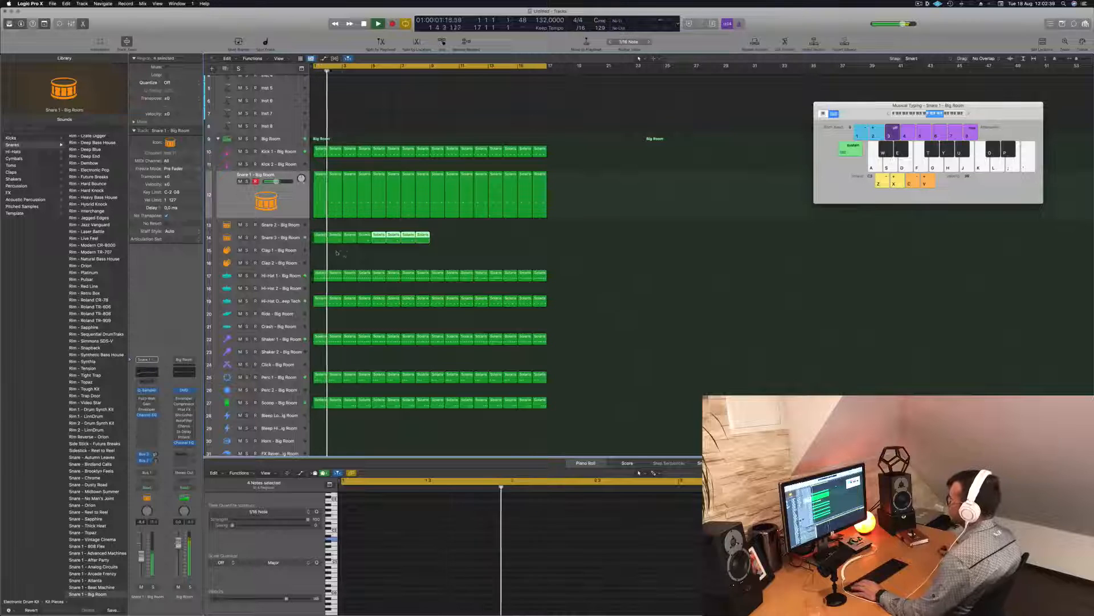
left_click(343, 237)
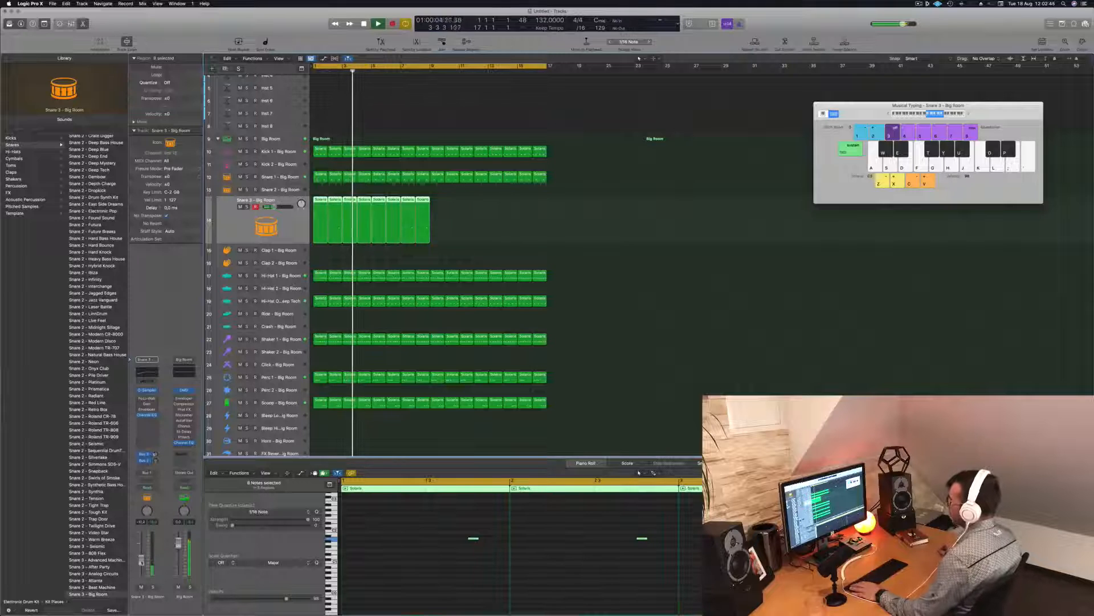
left_click_drag(318, 208, 442, 209)
scroll(433, 194, "up", 3)
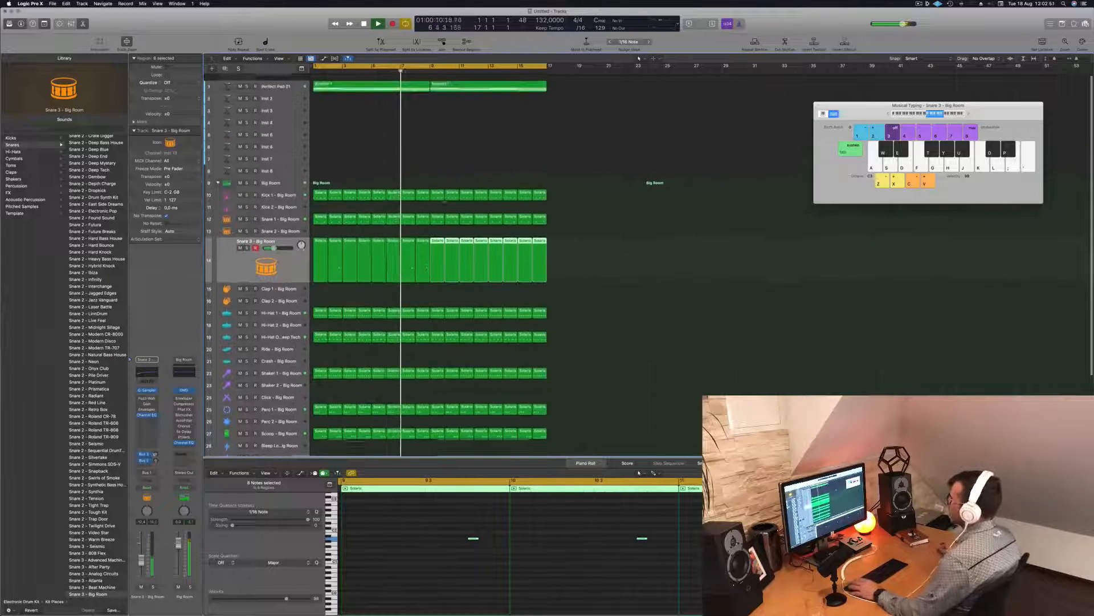
key("Return")
Copy a one-bar snare region to the Clap 1 track at bar 1 and reduce it to a single note on beat 3
scroll(414, 146, "down", 2)
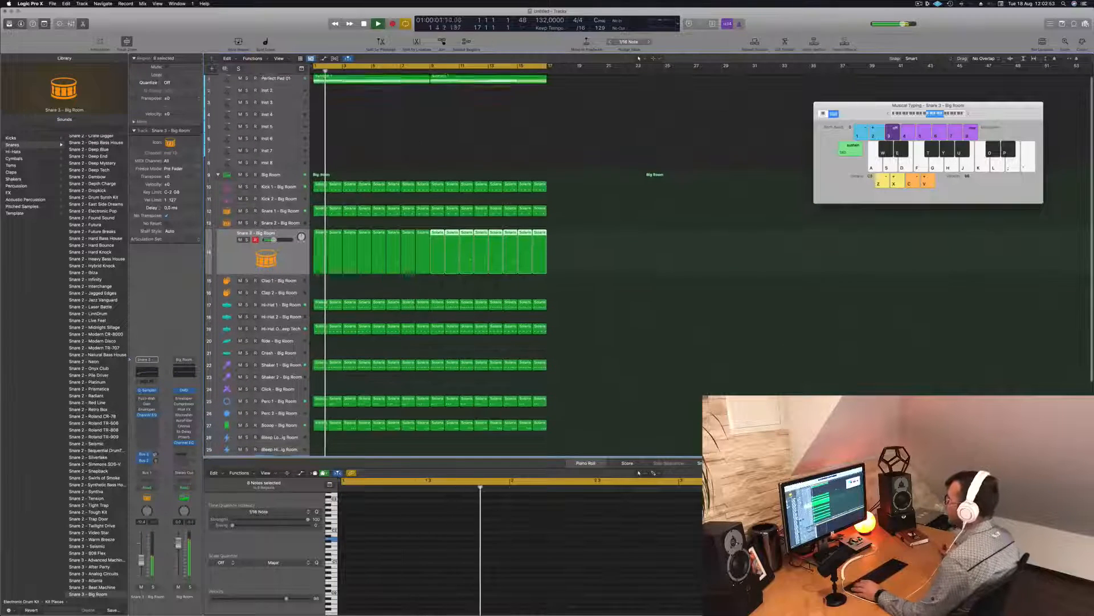
left_click_drag(321, 234, 318, 272)
left_click_drag(360, 517, 501, 555)
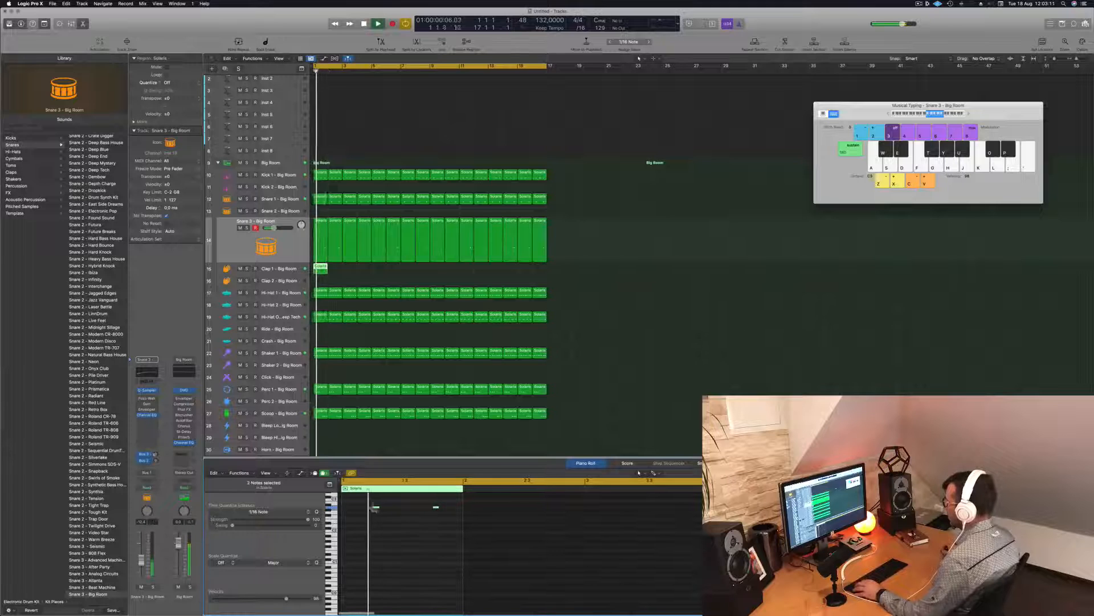
left_click_drag(375, 507, 350, 509)
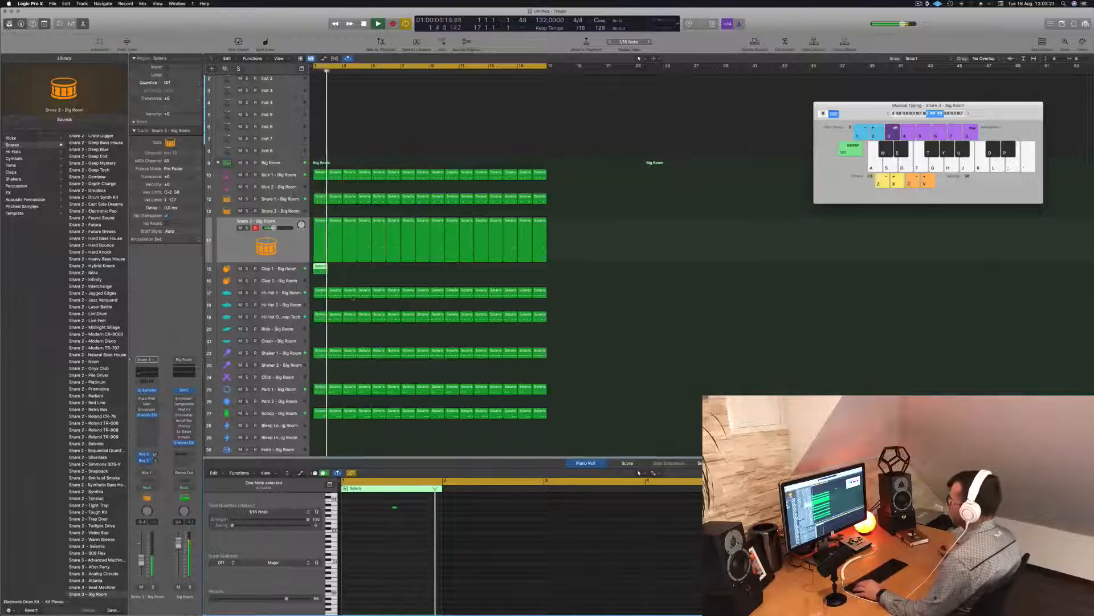
Repeat the one-bar Clap 1 region up to bar 17 and replay the beat from the start
left_click_drag(320, 268, 436, 273)
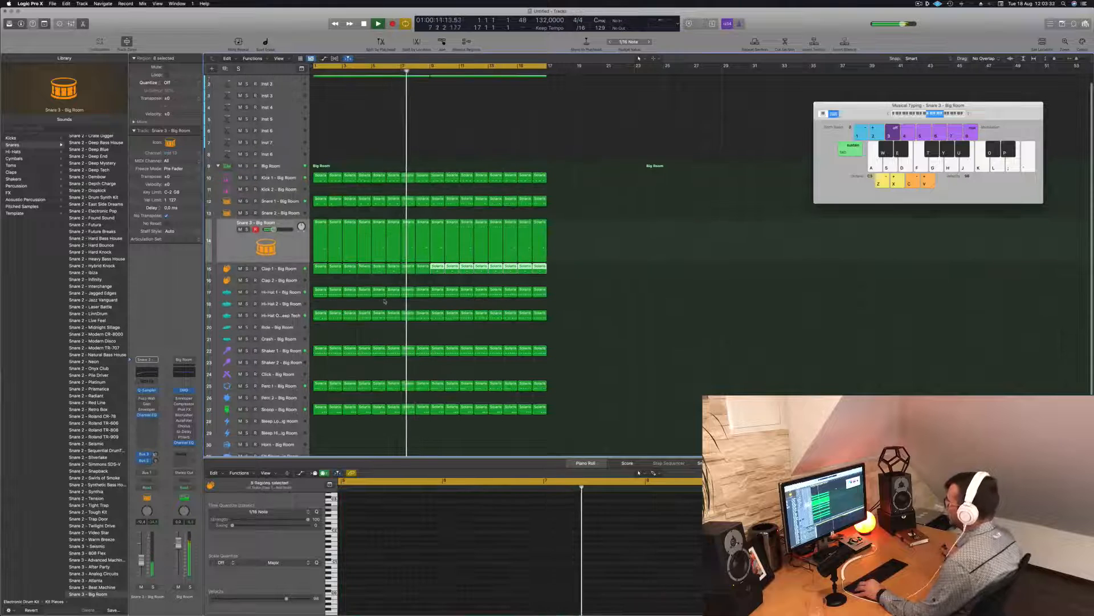
left_click(279, 269)
key("Return")
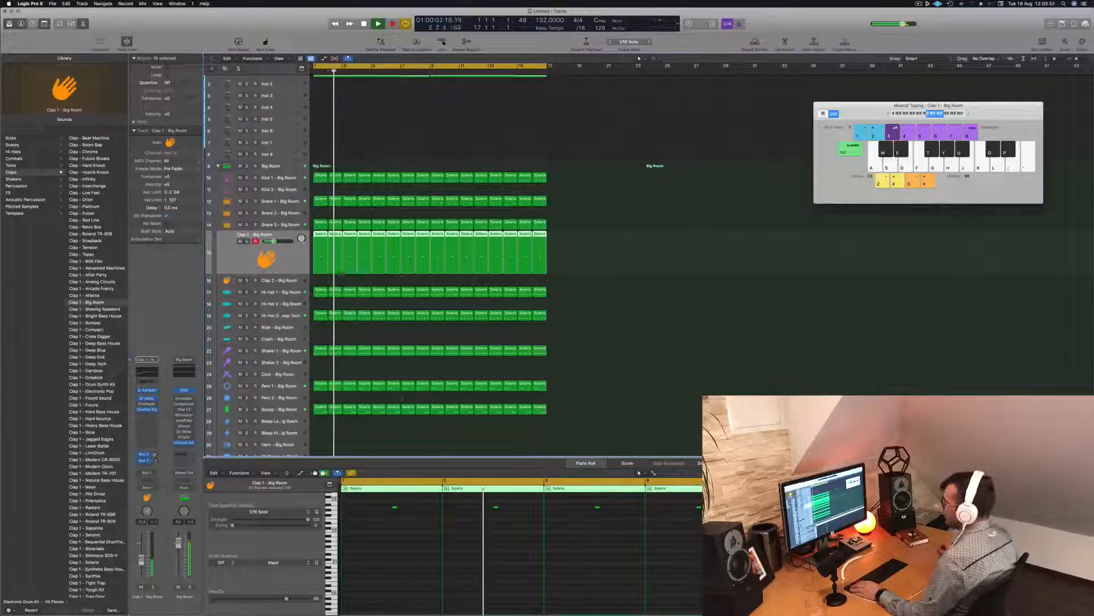
Copy the first eight-bar Perfect Pad 01 region to the Inst 2 track at bar 1
scroll(340, 272, "up", 1)
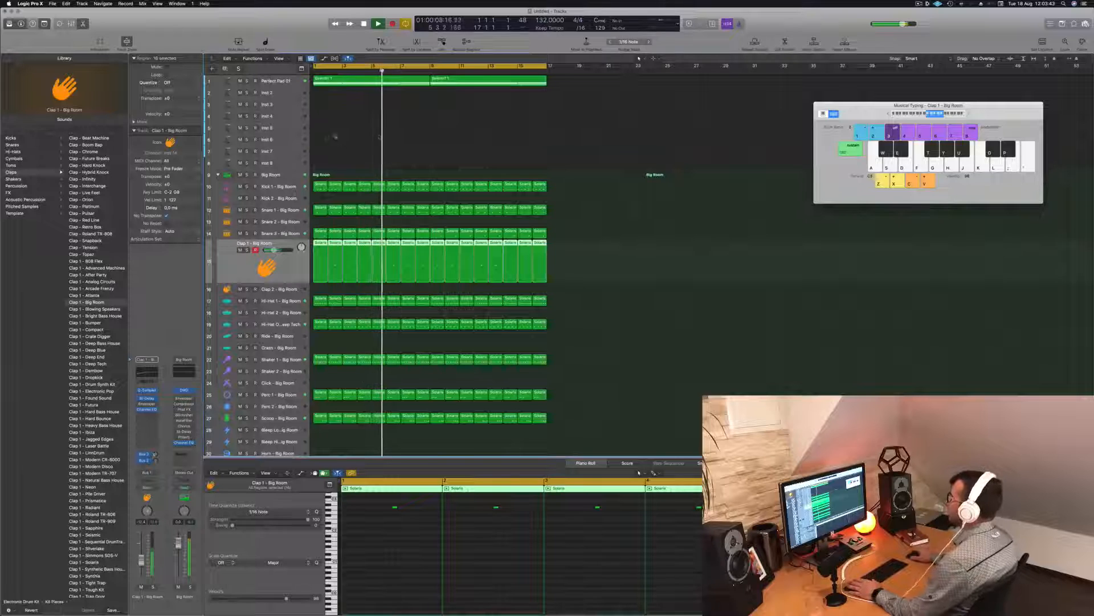
left_click(354, 83)
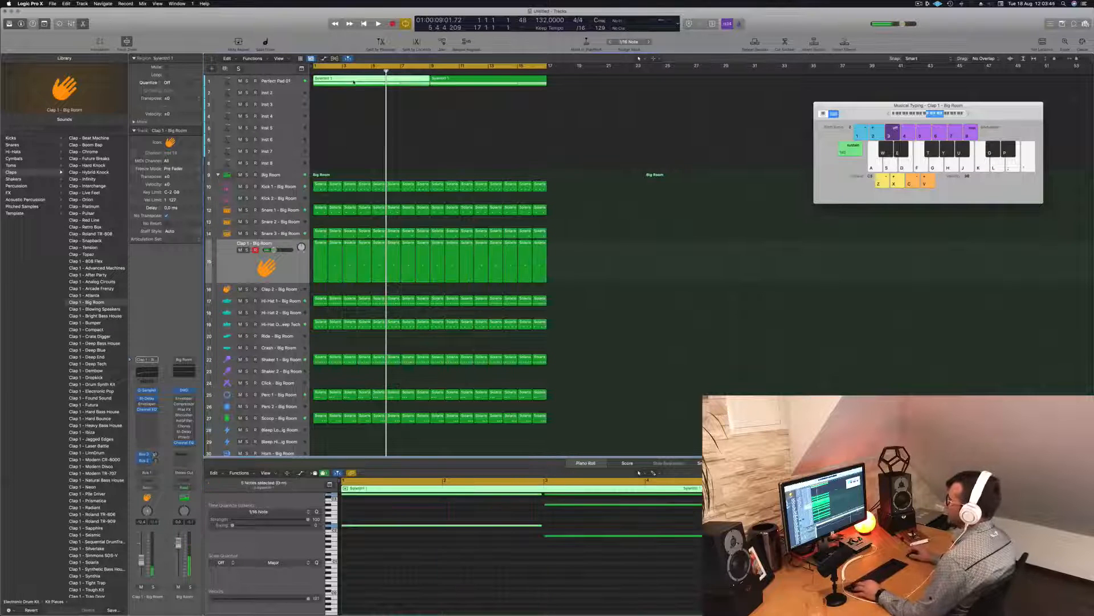
left_click_drag(354, 82, 352, 93)
scroll(525, 515, "down", 5)
scroll(443, 567, "up", 4)
scroll(403, 546, "up", 1)
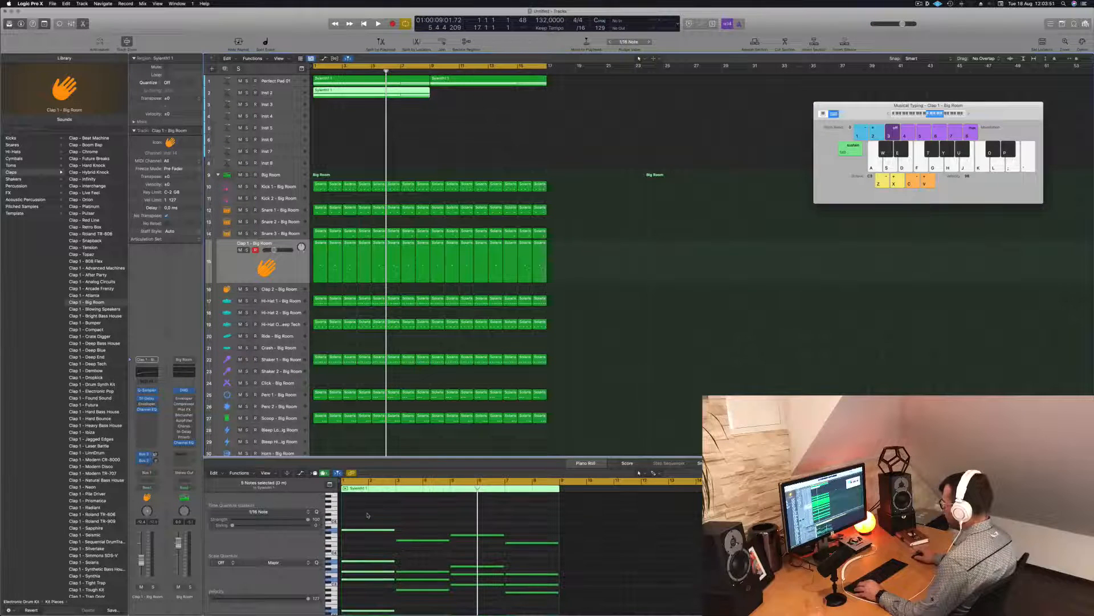
Keep only the lowest note of each chord in the Inst 2 region, shorten these four notes to brief hits and start playback
left_click(523, 599)
key("super+z")
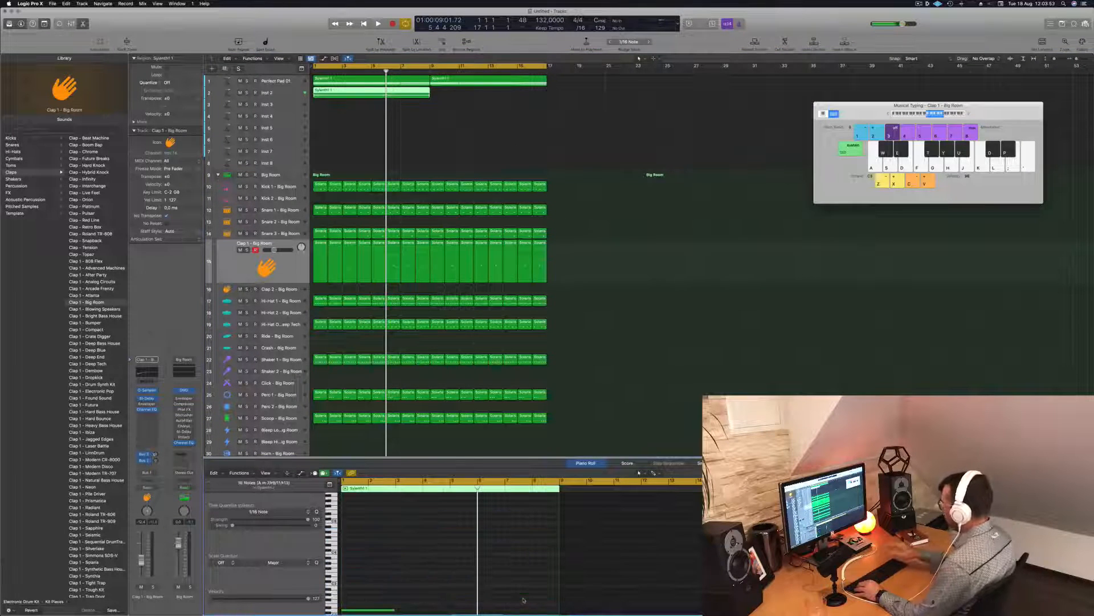
scroll(468, 569, "down", 5)
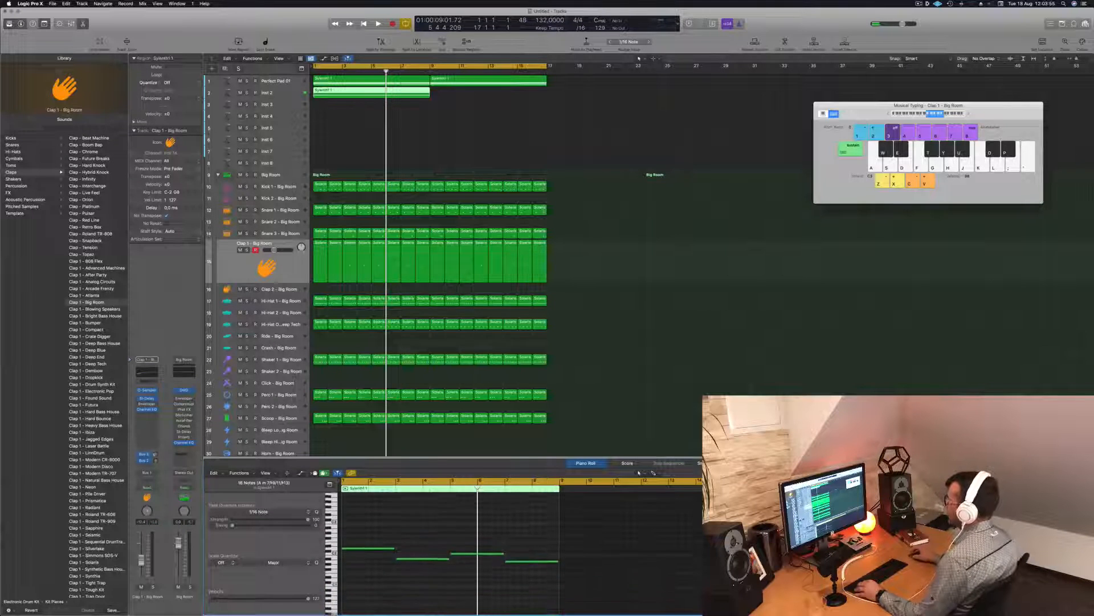
scroll(416, 564, "up", 3)
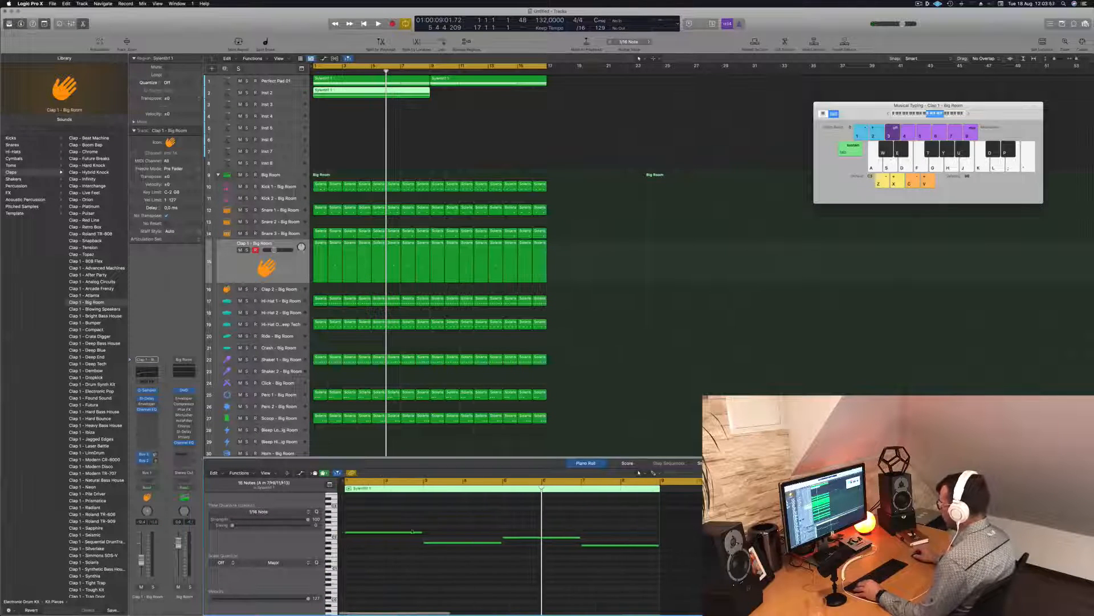
left_click_drag(526, 571, 584, 551)
key("space")
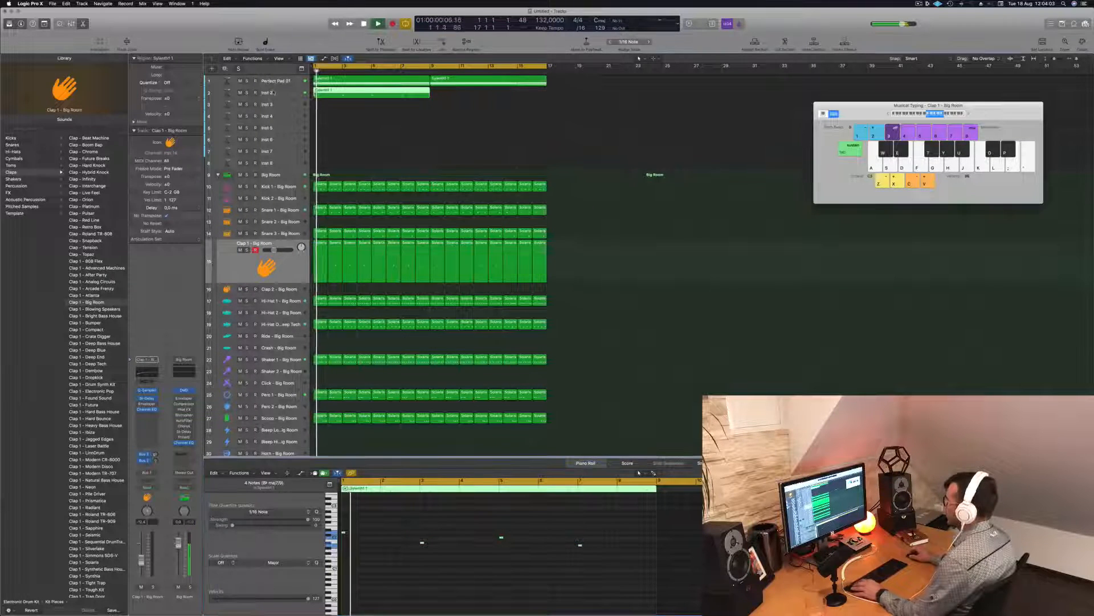
Select the Inst 2 track, listen to its bass notes with the beat and shorten the four notes a little further
left_click(270, 92)
key("super+Right")
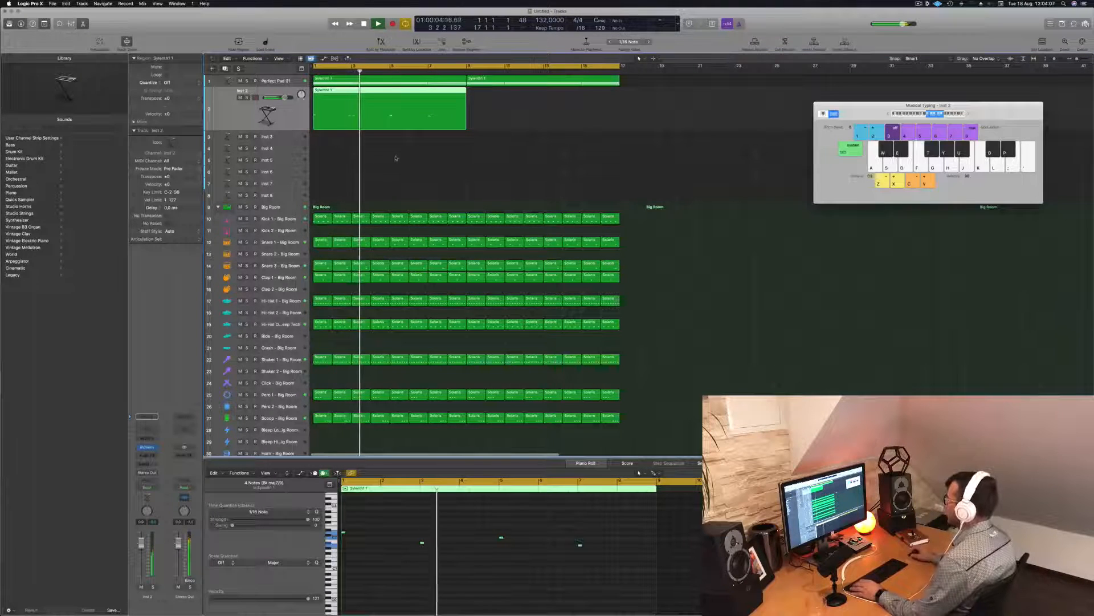
key("space")
key("super+Right")
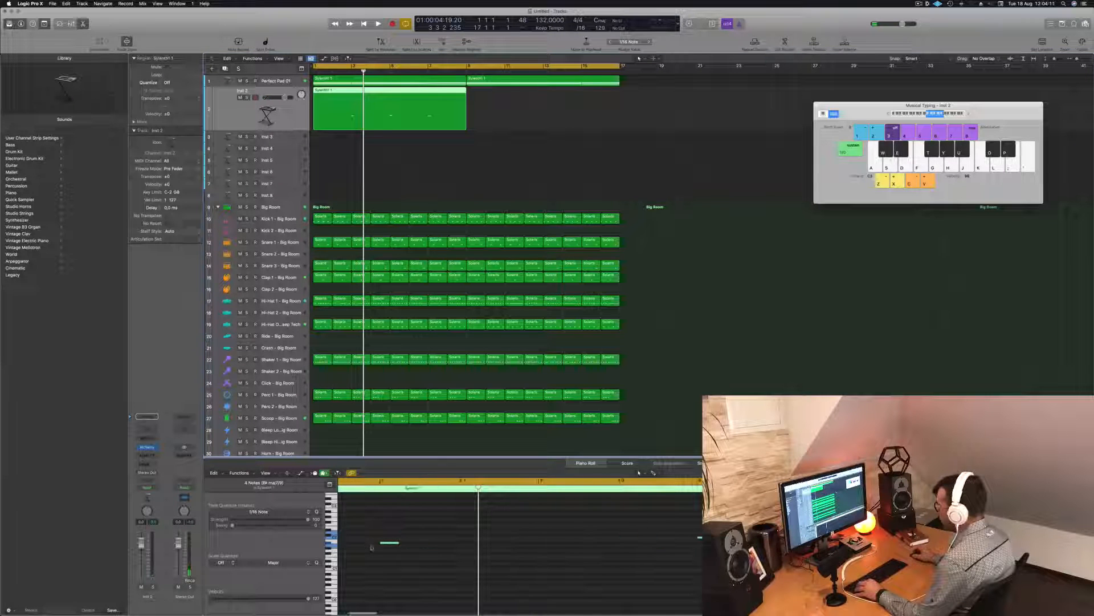
key("Return")
key("space")
left_click_drag(360, 531, 354, 534)
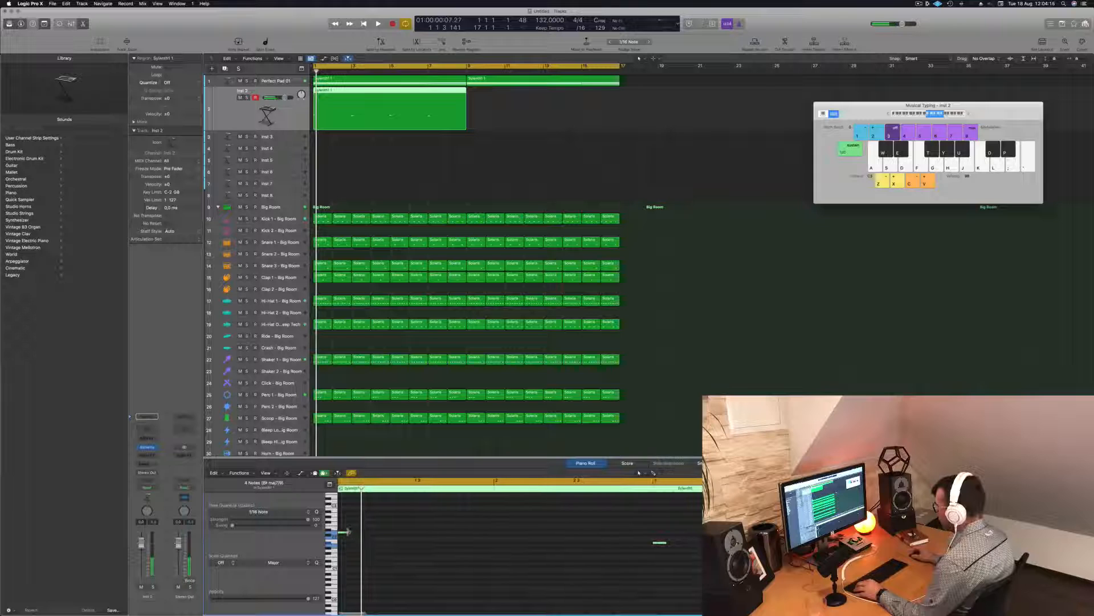
Duplicate the bass notes three sixteenths later, copy the resulting pairs after the originals and shift the copied pairs one sixteenth later
left_click_drag(356, 537, 381, 540)
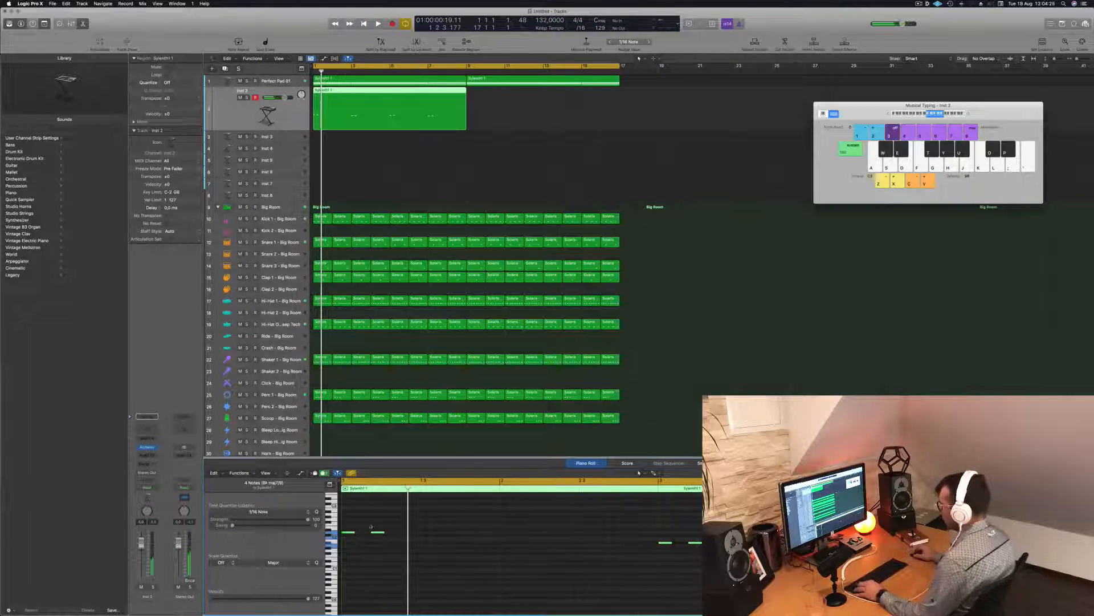
left_click_drag(350, 535, 373, 538)
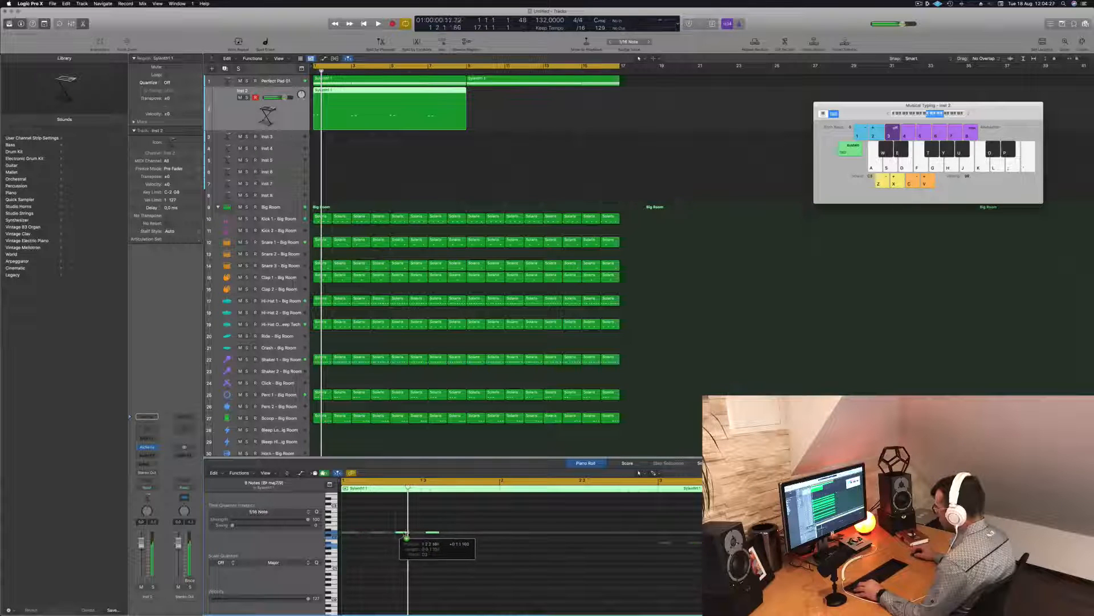
left_click_drag(408, 536, 408, 535)
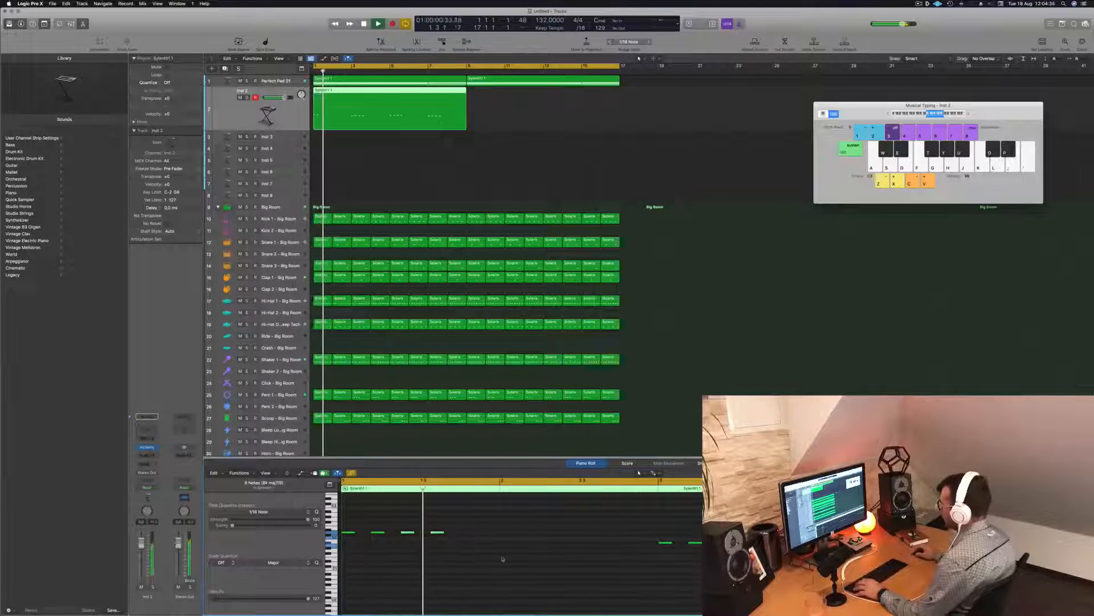
left_click_drag(409, 535, 413, 536)
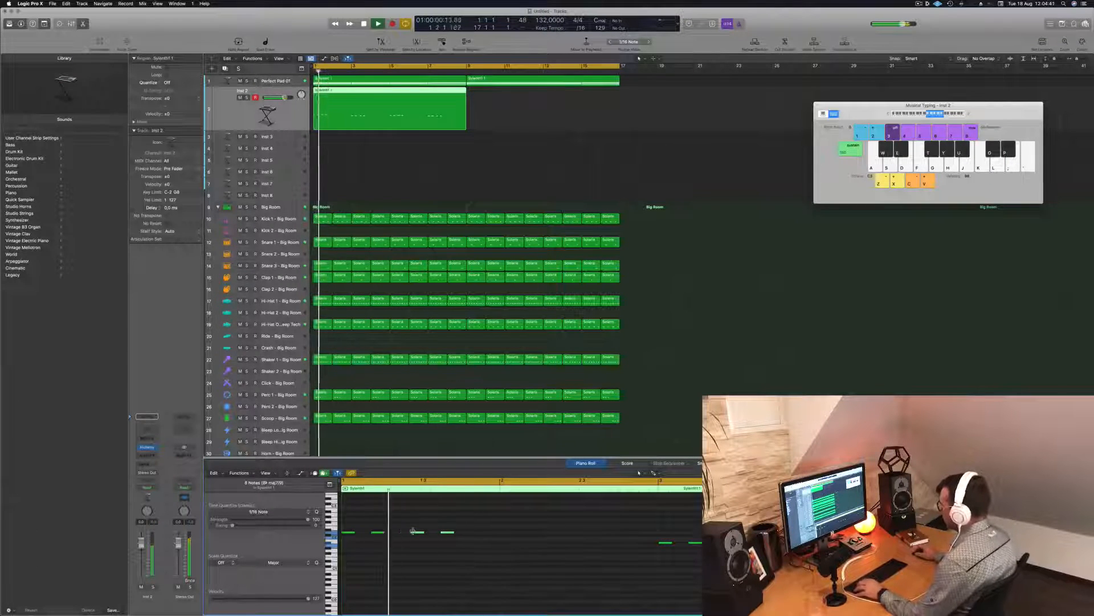
Copy the second pairs of bass notes to beat 4, replay the beat and nudge the new pairs one sixteenth earlier
left_click_drag(418, 534, 446, 539)
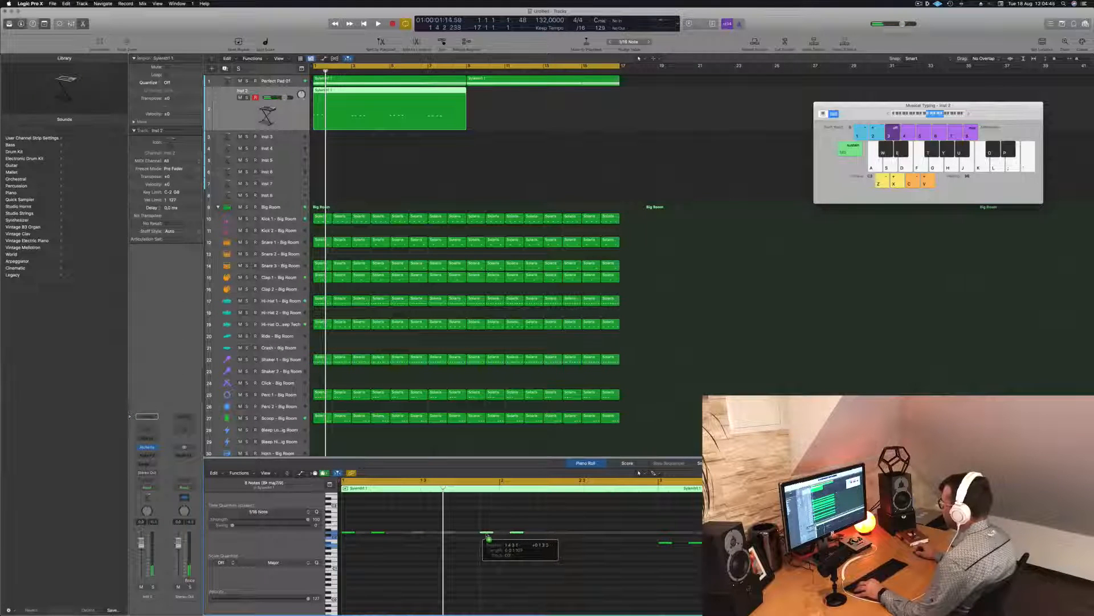
key("space")
key("super+Left")
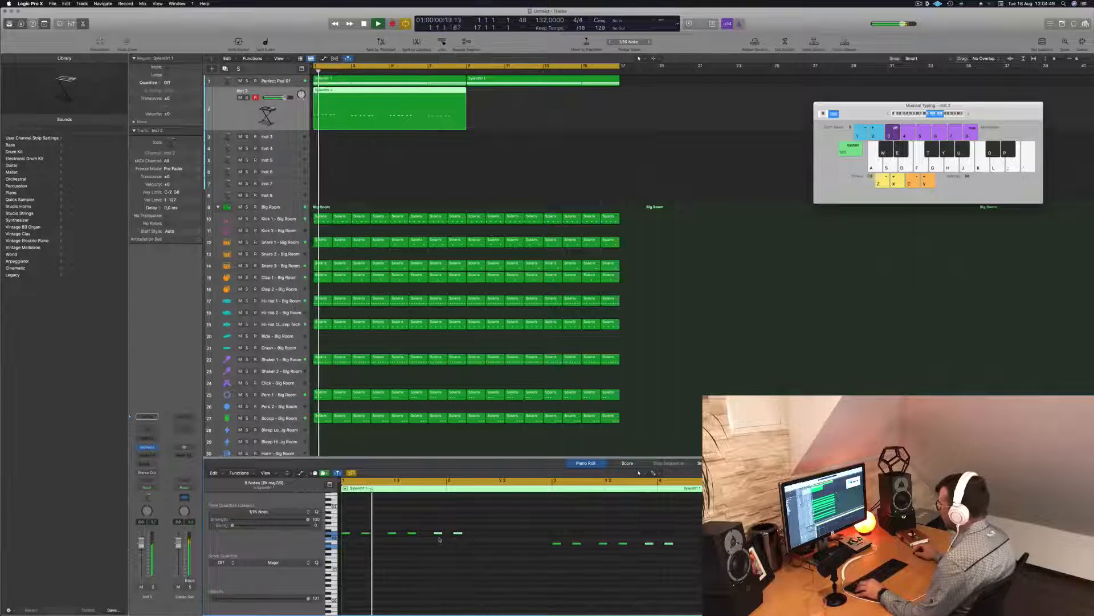
key("alt+Left")
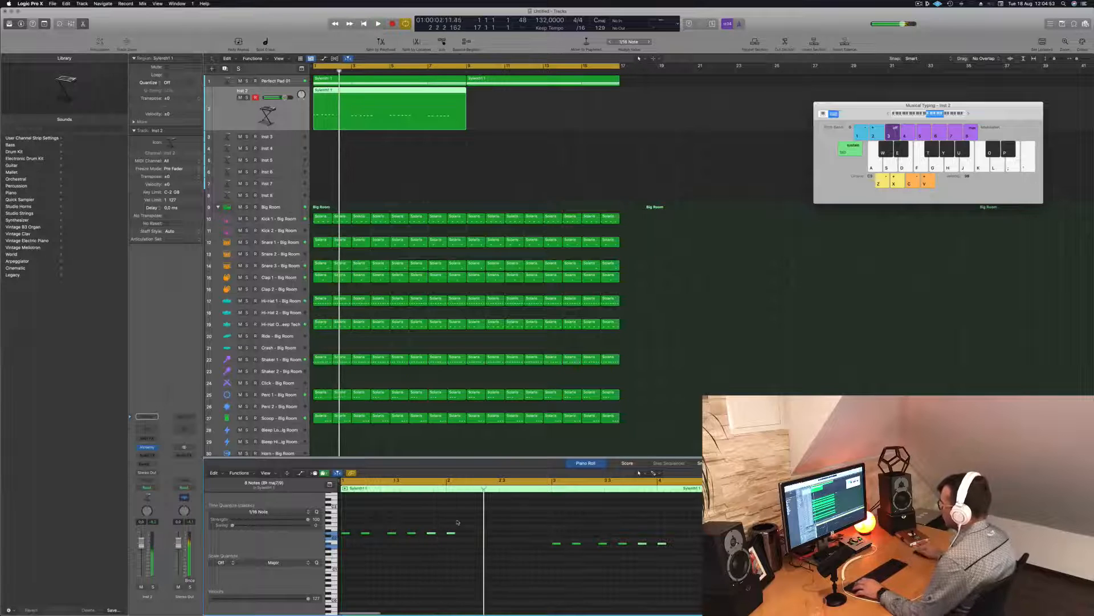
Reduce the bass pattern to five notes, copy it one bar later for each chord and replay from the start
scroll(485, 534, "down", 1)
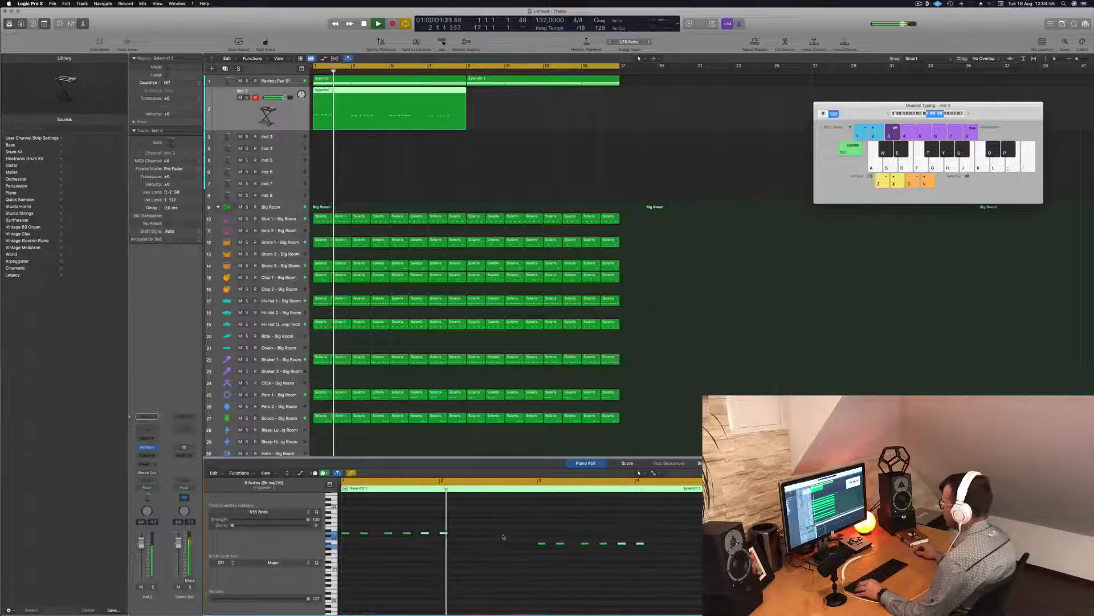
scroll(503, 536, "down", 1)
key("space")
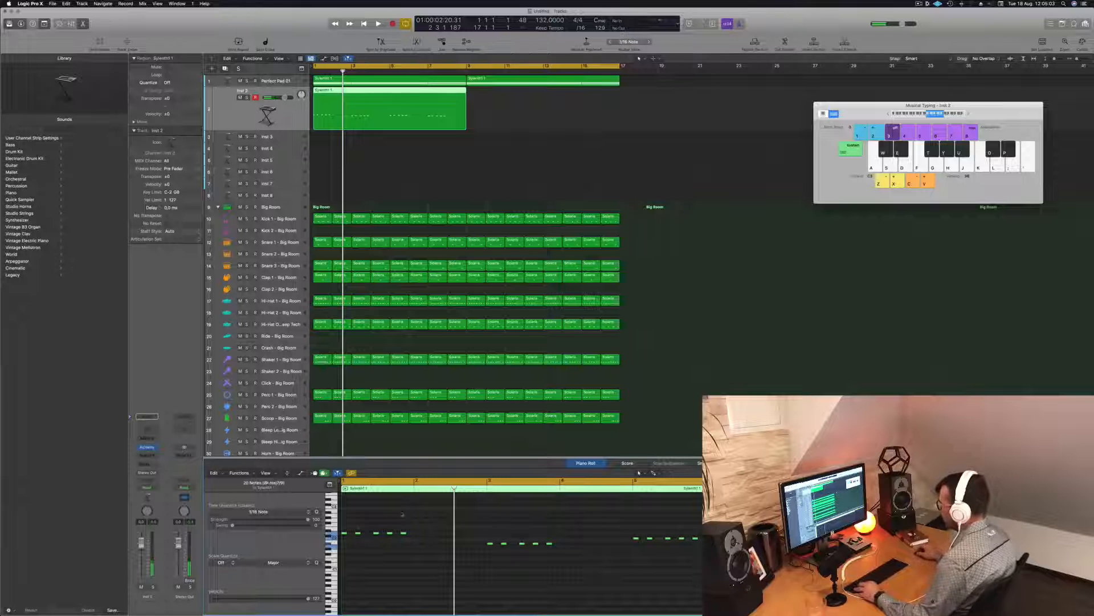
left_click_drag(344, 534, 404, 537)
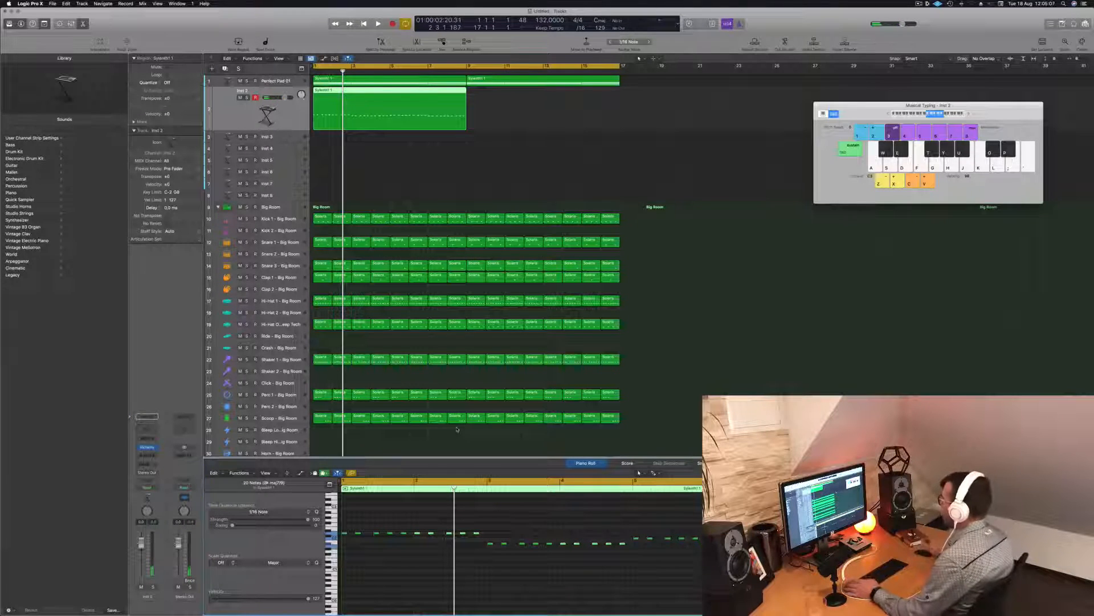
key("Return")
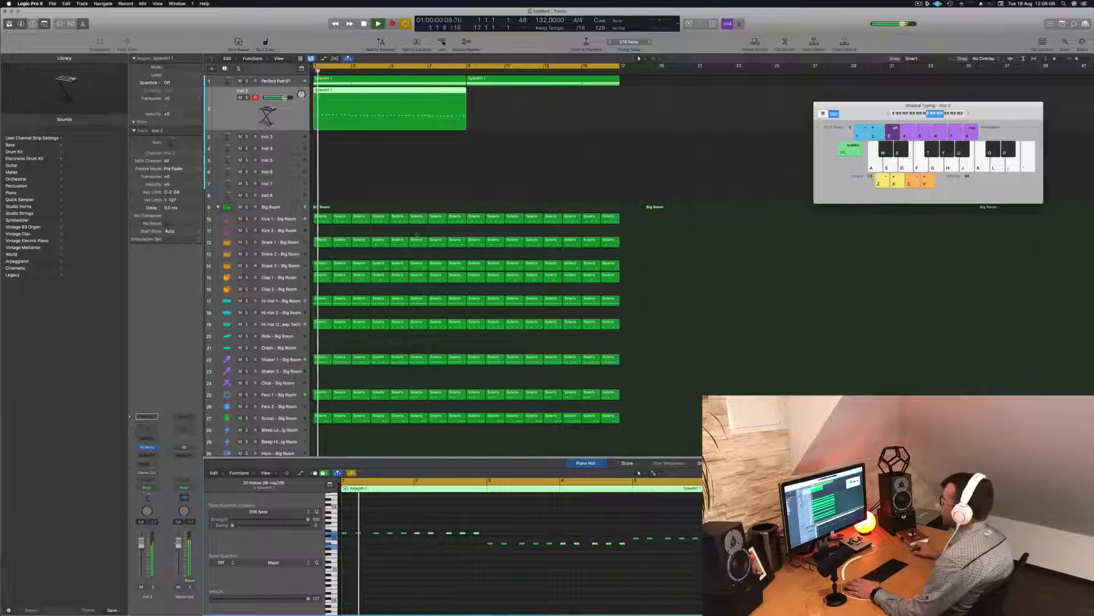
Copy the Inst 2 region to bar 9, lower the track's volume slightly and replay the beat
left_click_drag(359, 90, 513, 102)
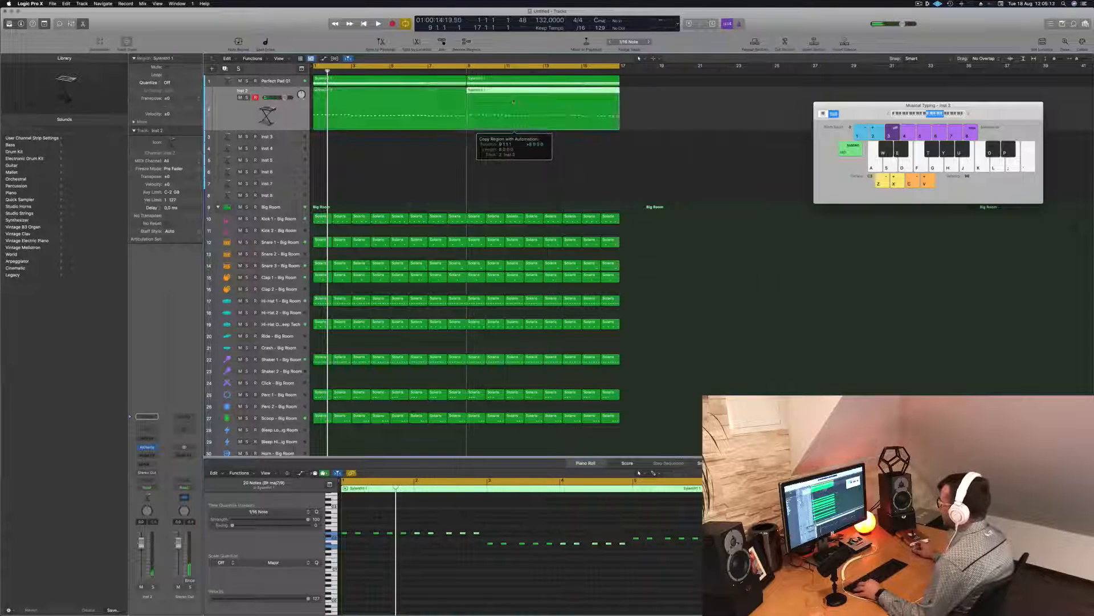
left_click_drag(284, 97, 278, 97)
key("space")
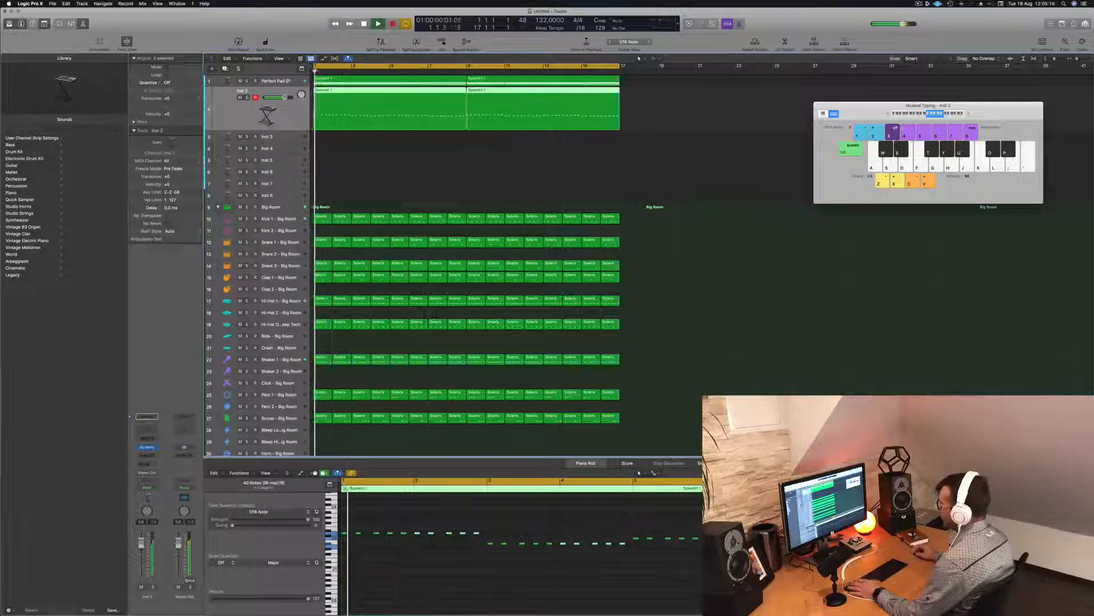
key("space")
key("space")
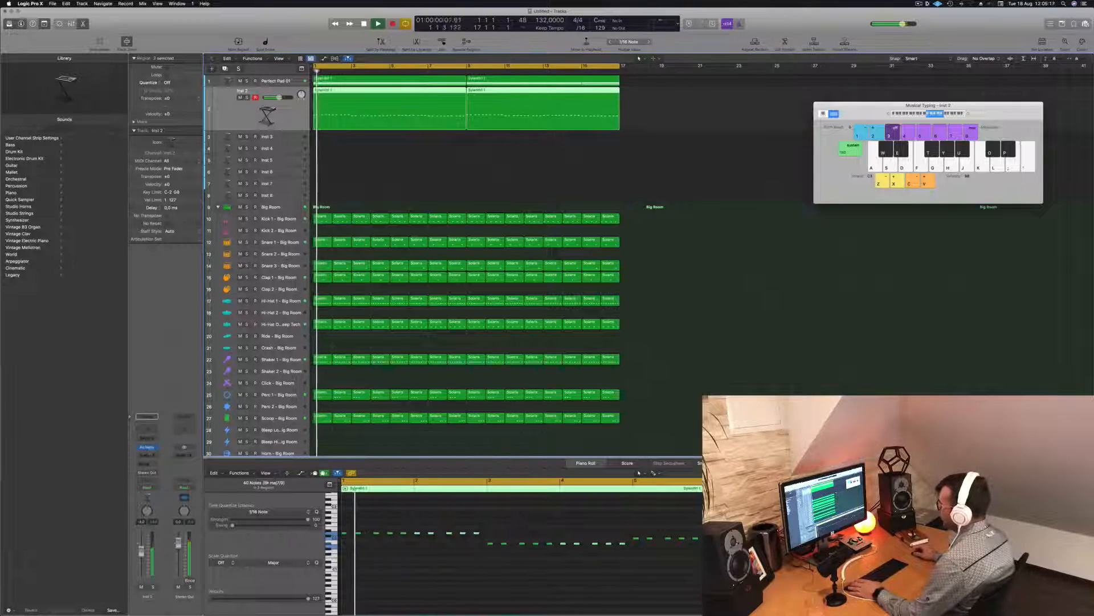
Open the Alchemy synth on the Inst 2 track and filter its presets to the Bass category
left_click(147, 447)
left_click_drag(545, 97, 666, 126)
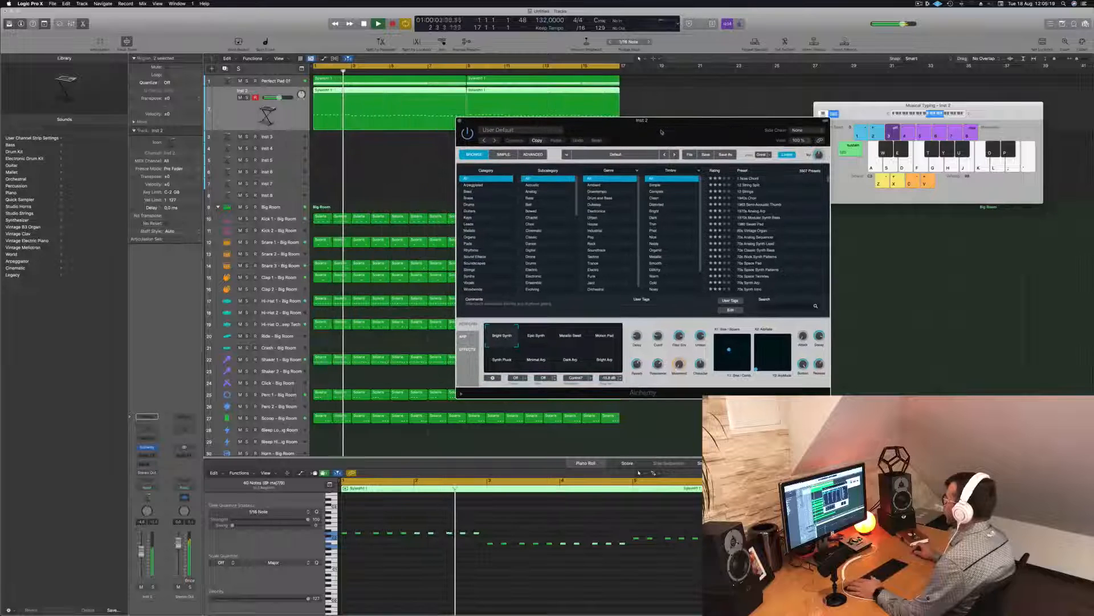
left_click(468, 192)
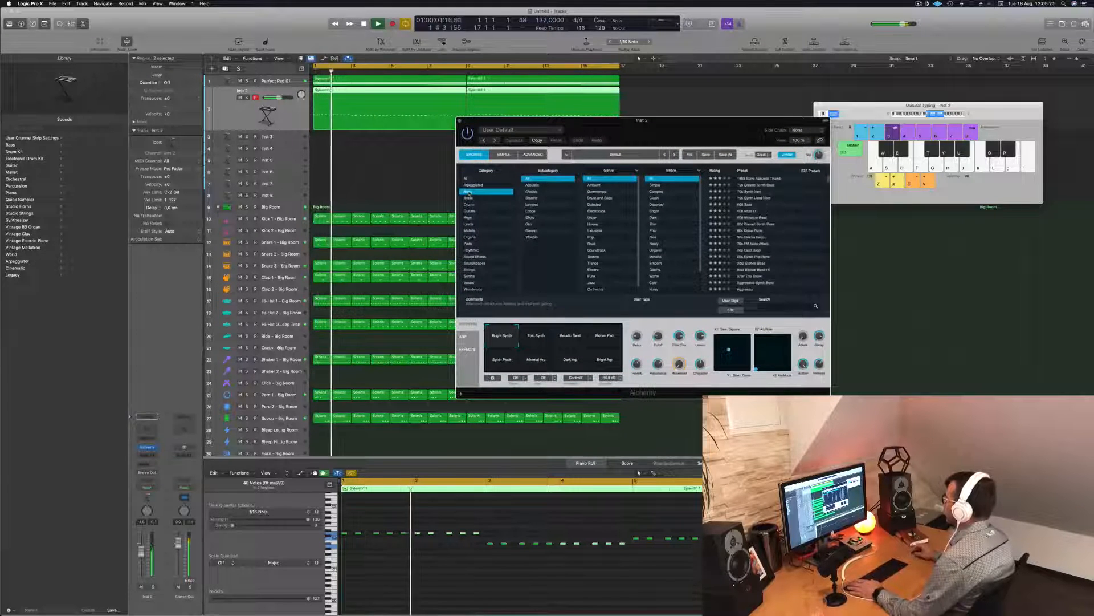
left_click_drag(726, 131, 616, 143)
key("space")
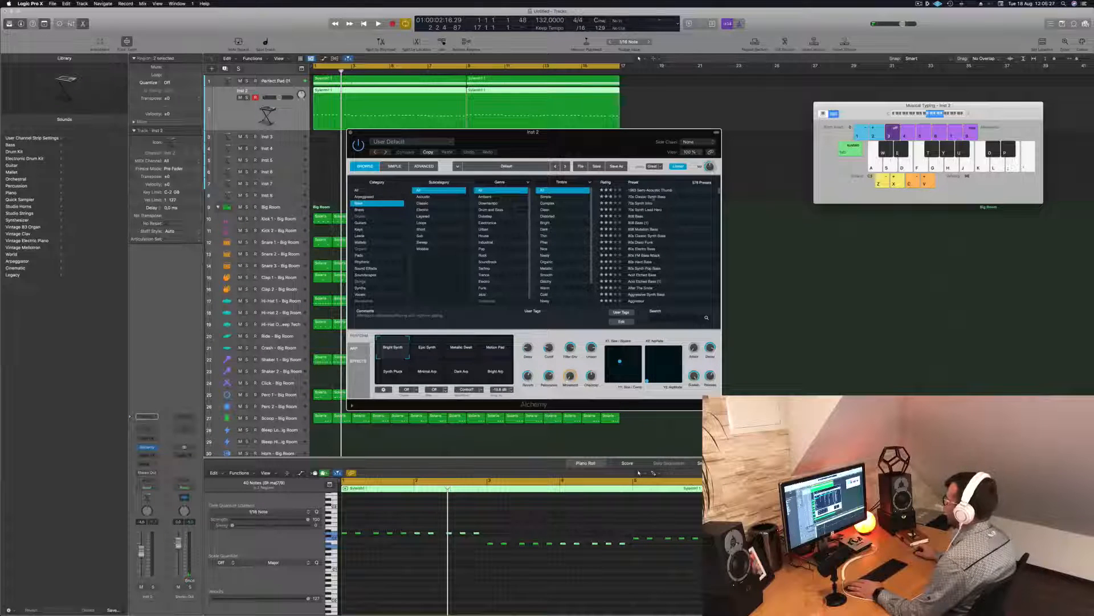
Audition the 70s Classic Synth Bass and 70s Synth Intro presets on the bass track during playback
key("space")
left_click_drag(599, 140, 704, 140)
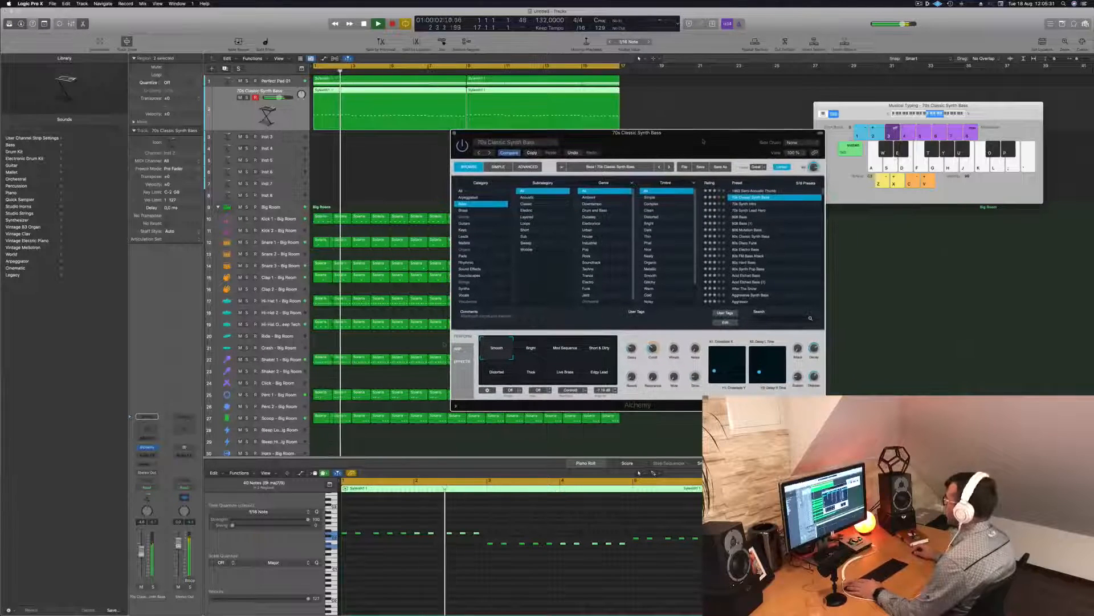
left_click(825, 233)
key("Return")
left_click(746, 205)
left_click(747, 204)
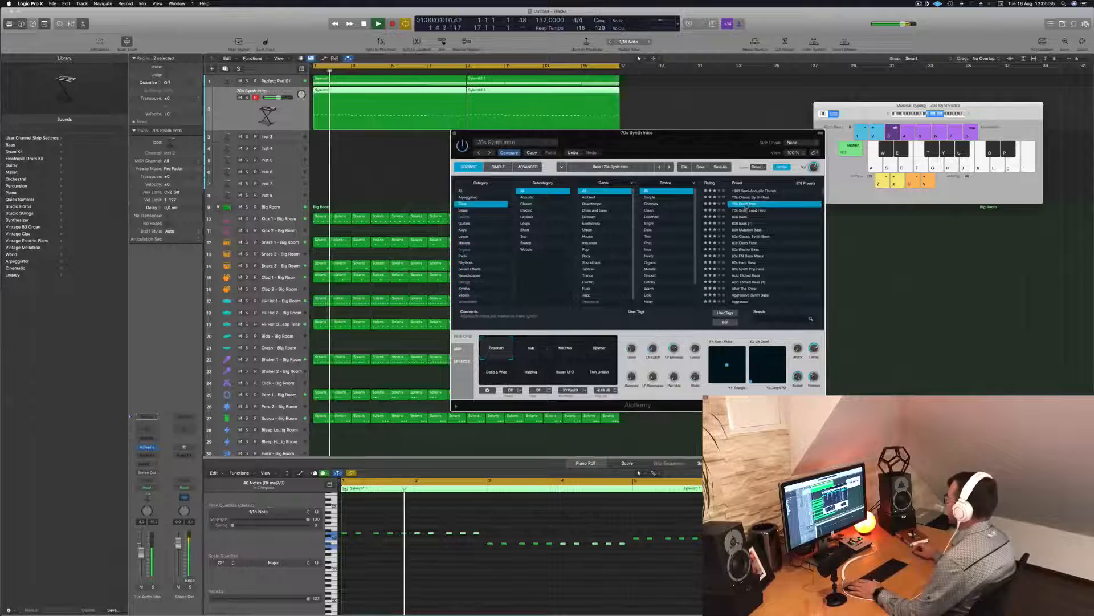
Audition the following bass presets down to 808 Mutation Bass while the beat plays
left_click(748, 211)
key("Down")
key("Down")
key("Down")
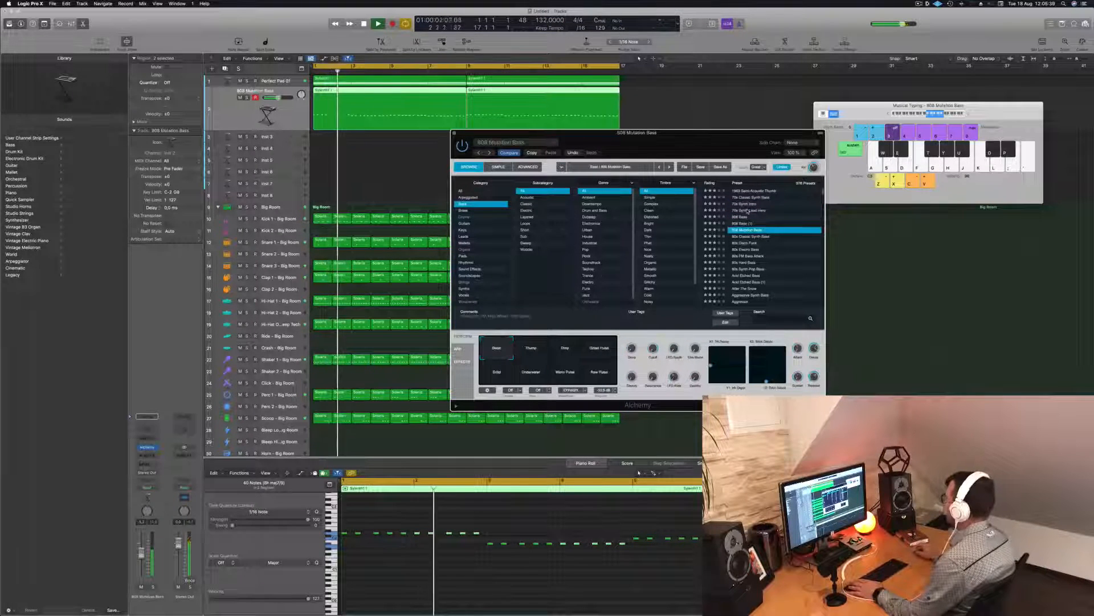
Audition the bass presets from Bouncing Bass and Bouncing Echoes through Brassy Octave Bass
scroll(750, 246, "down", 10)
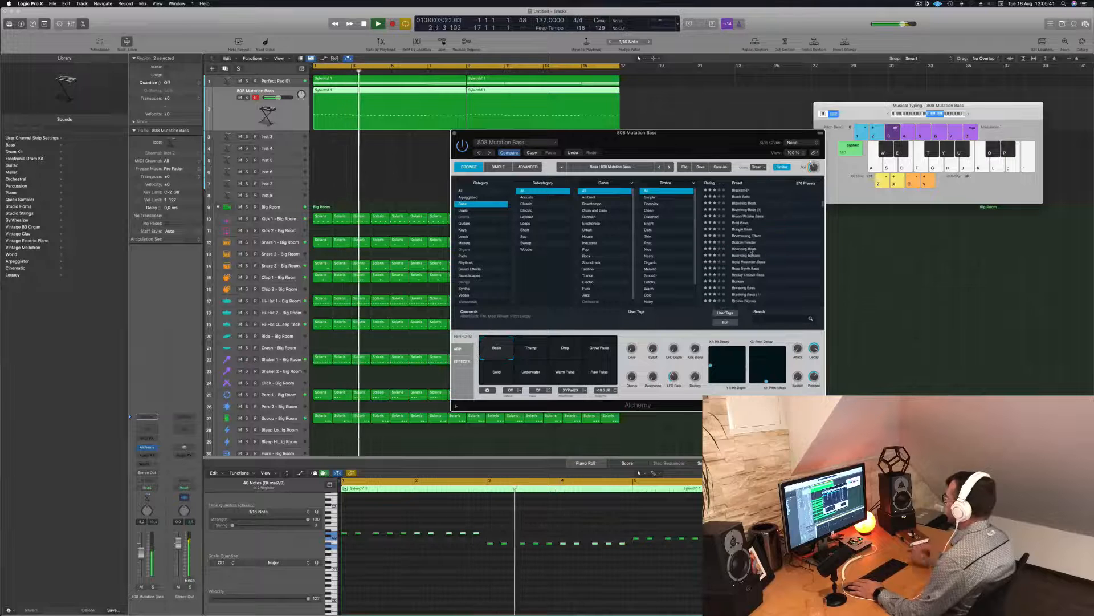
left_click(750, 249)
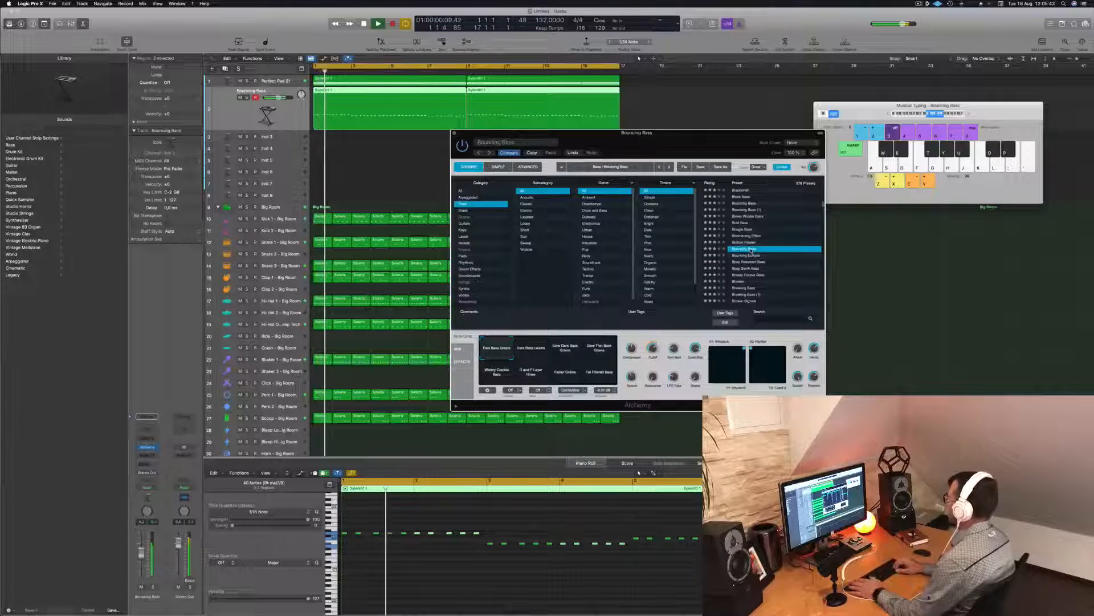
key("Down")
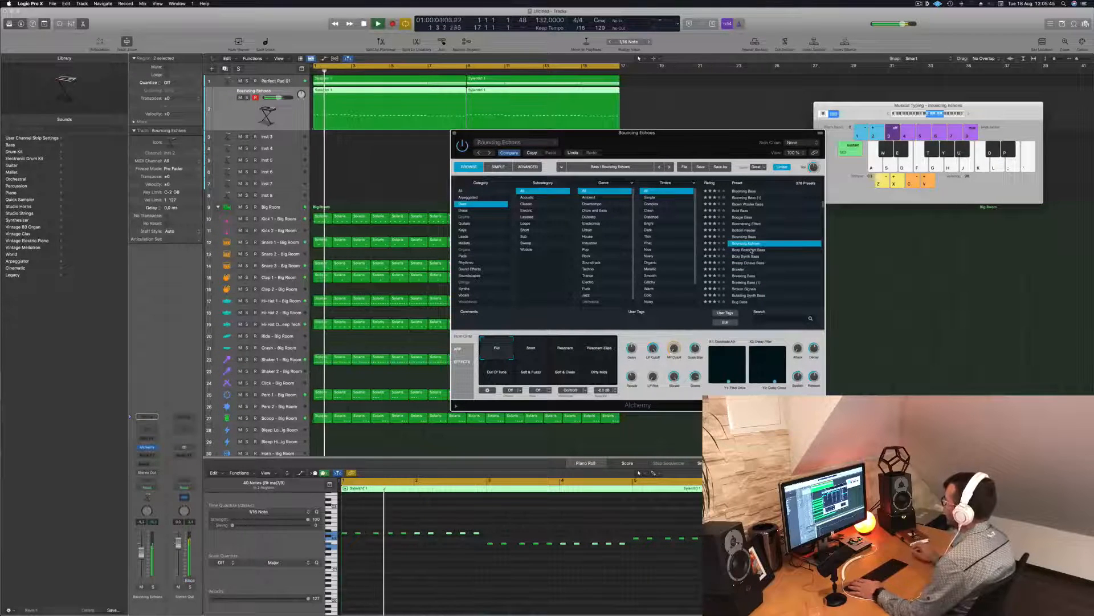
key("Down")
key("Down")
key("Down")
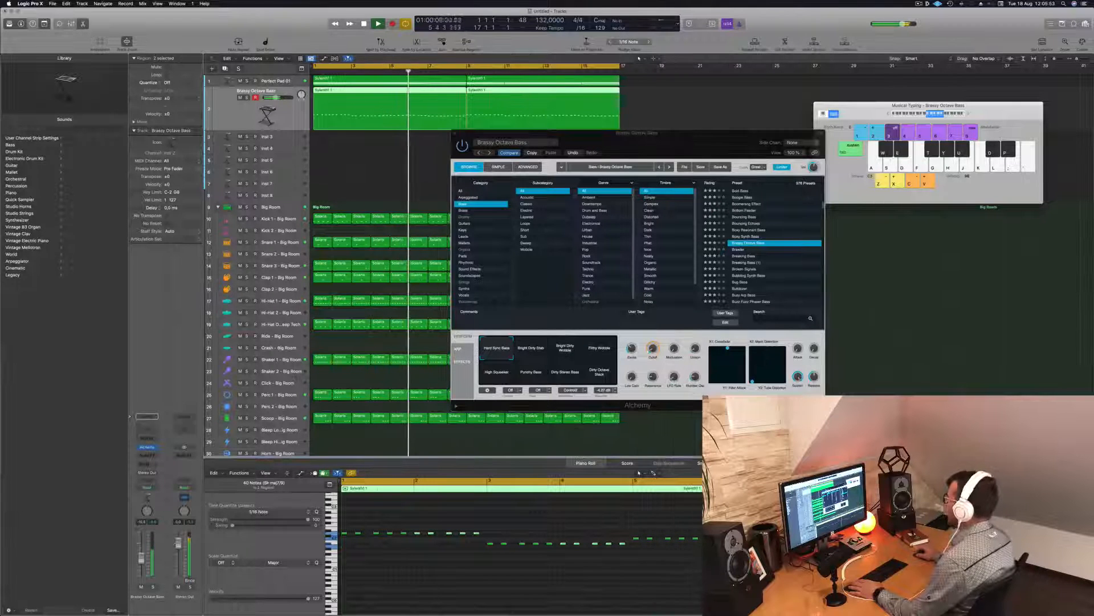
Audition both Breaking Bass presets and Broken Signals on the bass track
left_click(746, 257)
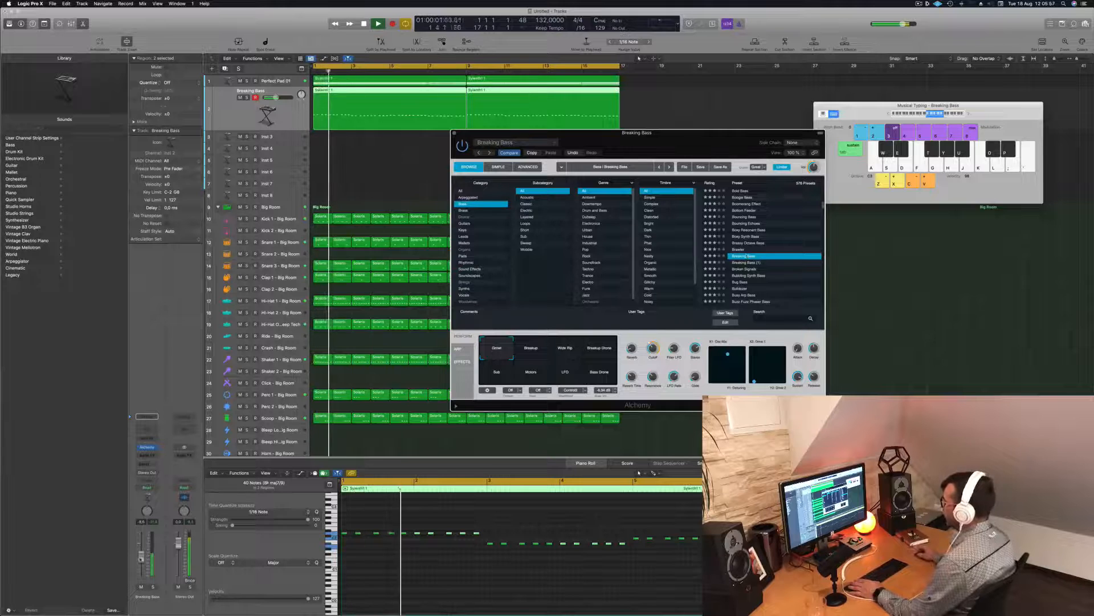
left_click(753, 262)
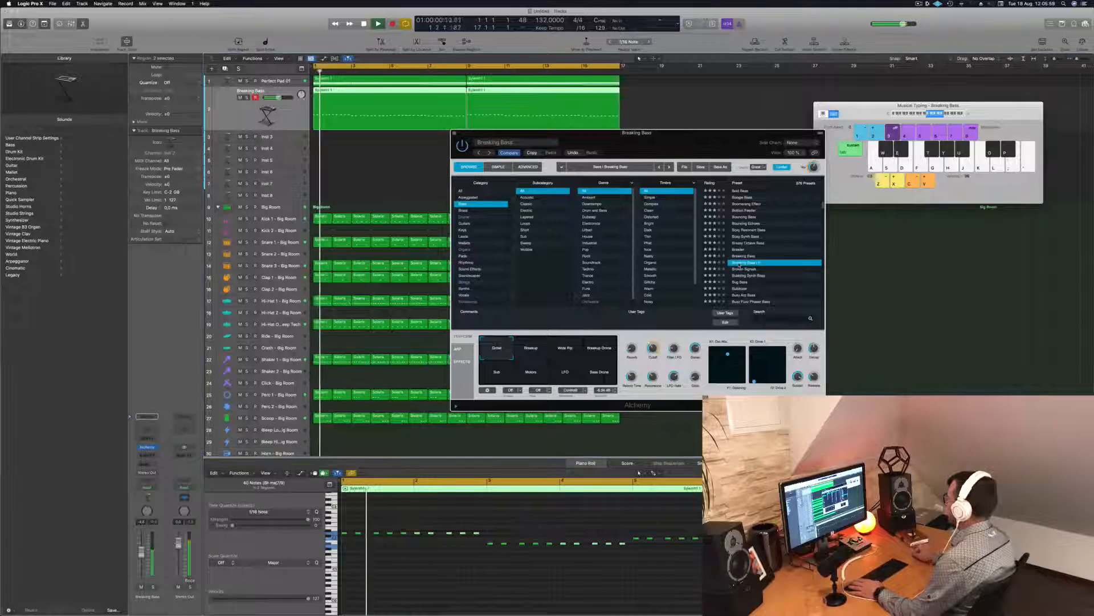
left_click(744, 269)
scroll(739, 264, "down", 2)
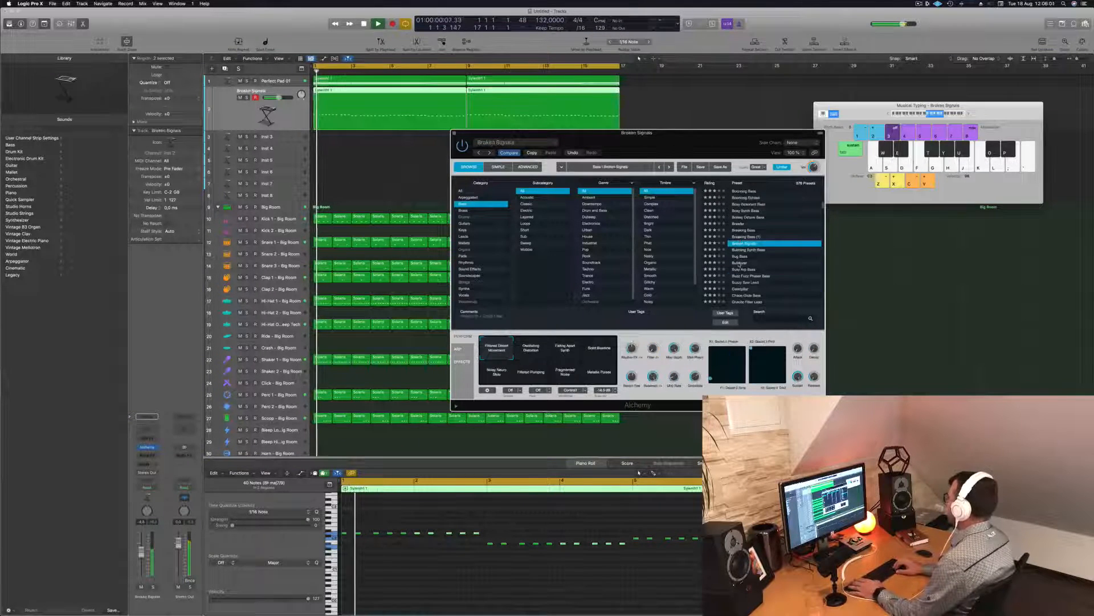
Audition the bass presets after Broken Signals one by one up to Buzz Fuzz Phaser Bass
key("Down")
key("Down")
key("Down")
key("Down")
key("Down")
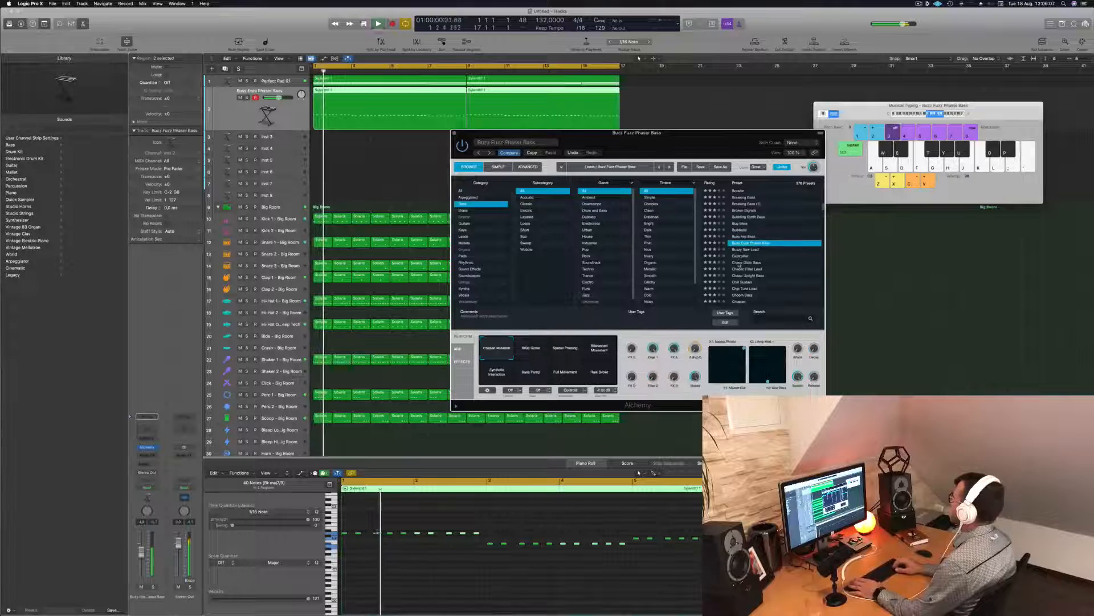
Continue auditioning the bass presets one by one up to Cheap Upright Bass
key("Down")
key("Down")
key("Down")
key("Down")
key("space")
key("Down")
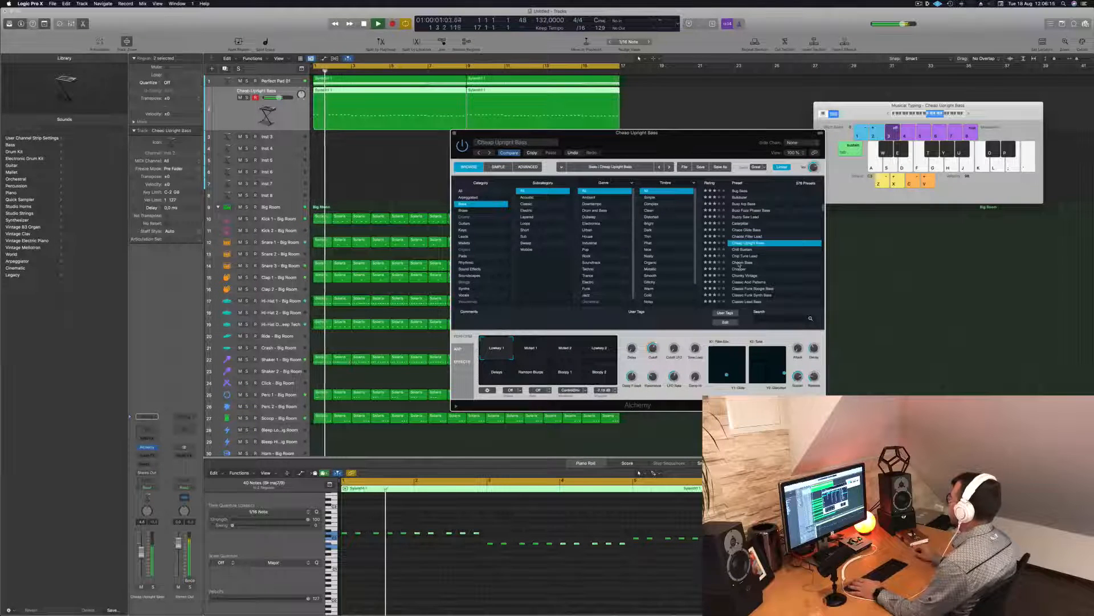
Audition Chopper and Chunky Vintage, and load the Classic Acid Patterns preset on the bass track
left_click(741, 263)
key("space")
key("Down")
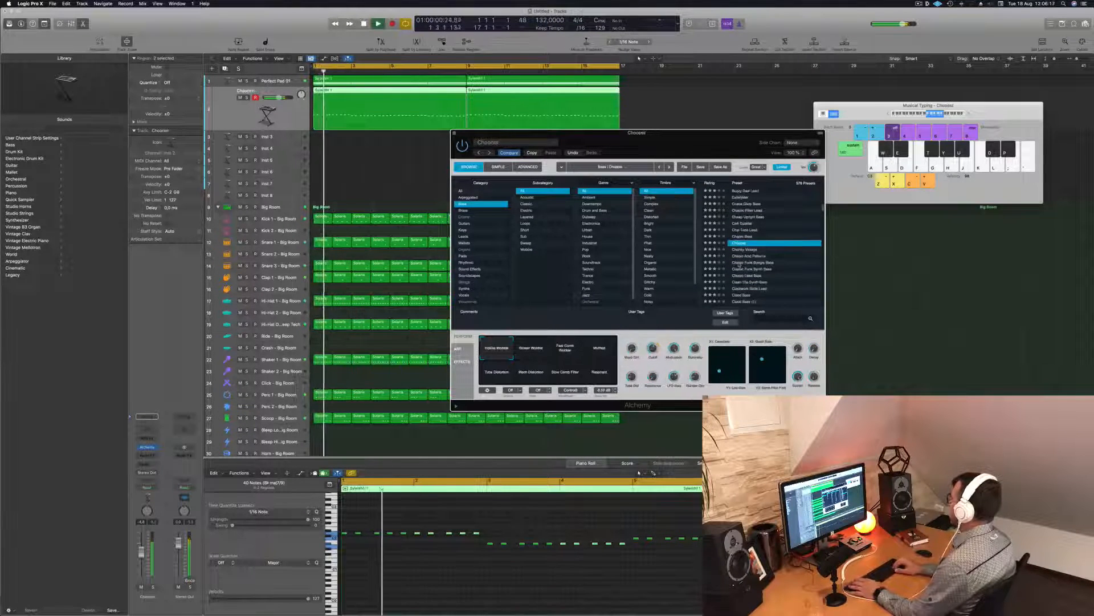
key("Down")
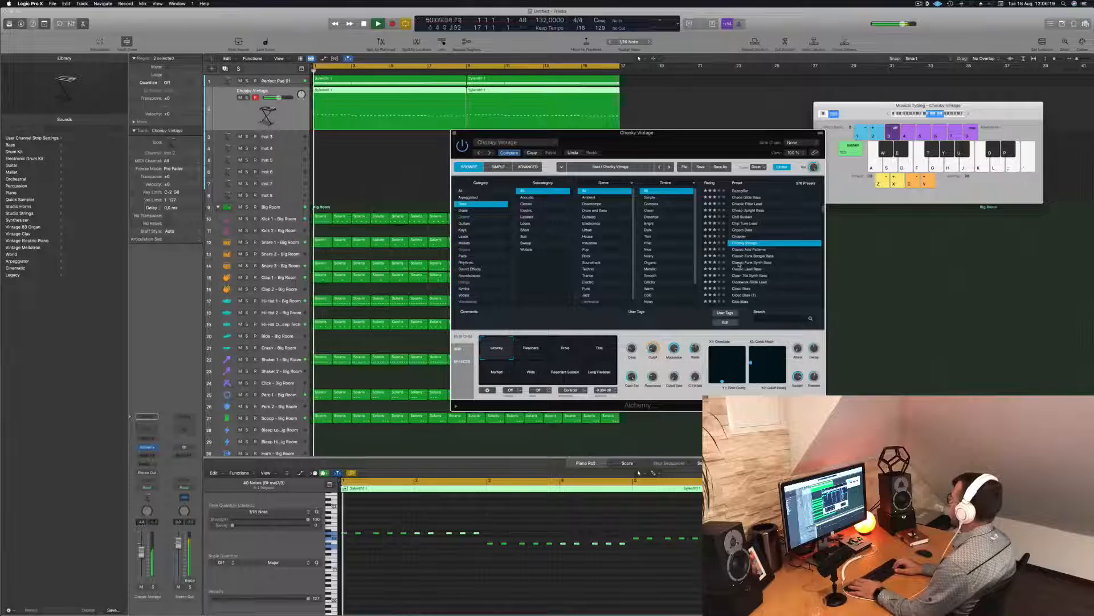
key("Down")
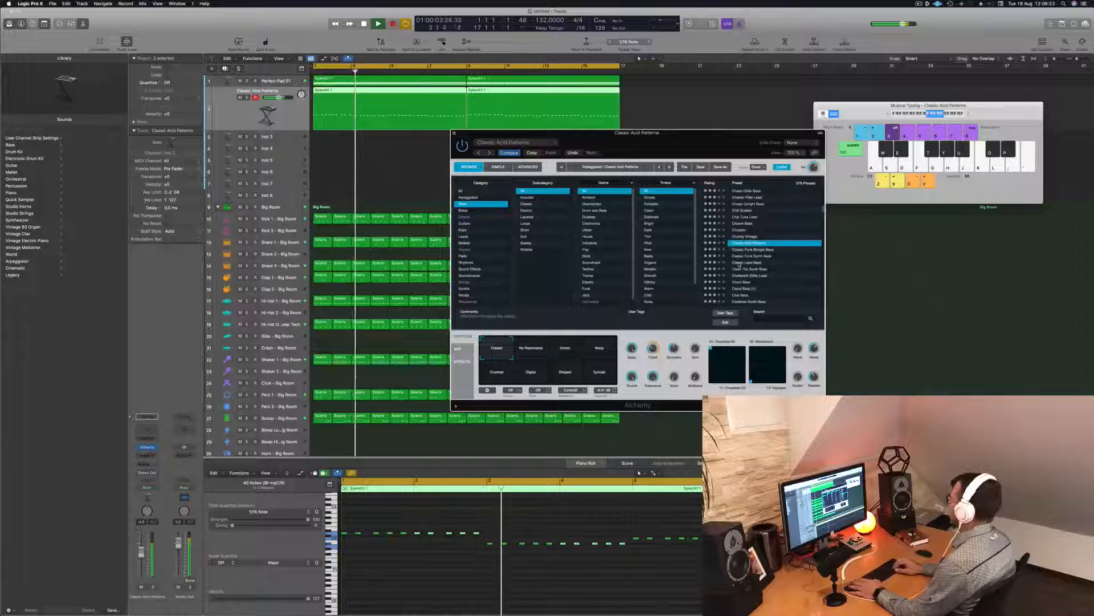
Compare the Driven, Noisy and Crushed variations of Classic Acid Patterns and keep Driven
key("space")
left_click(564, 354)
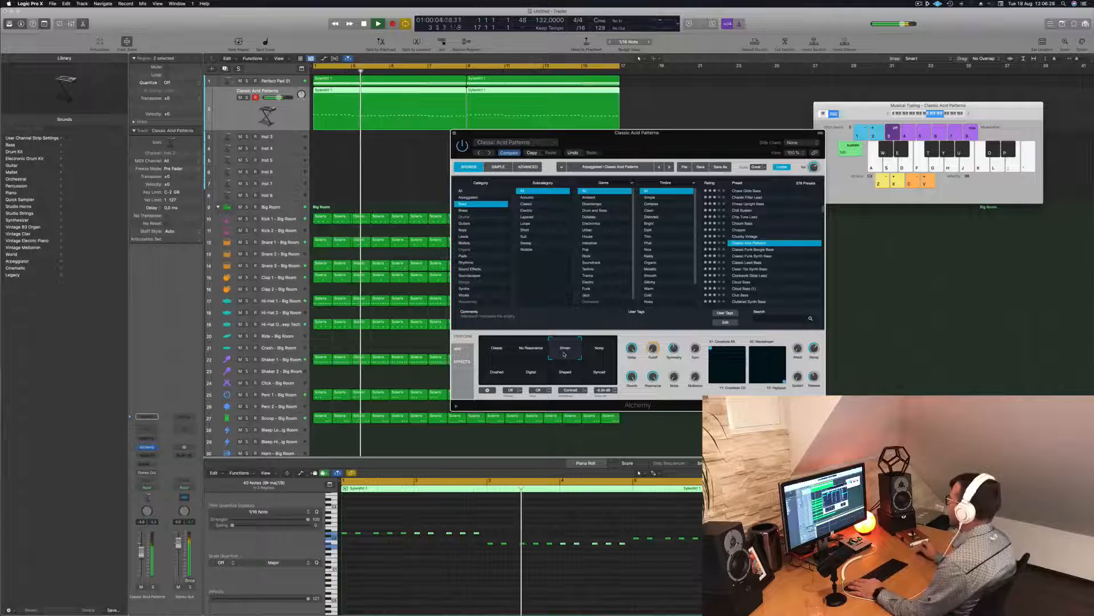
left_click(599, 349)
left_click(497, 373)
left_click(563, 352)
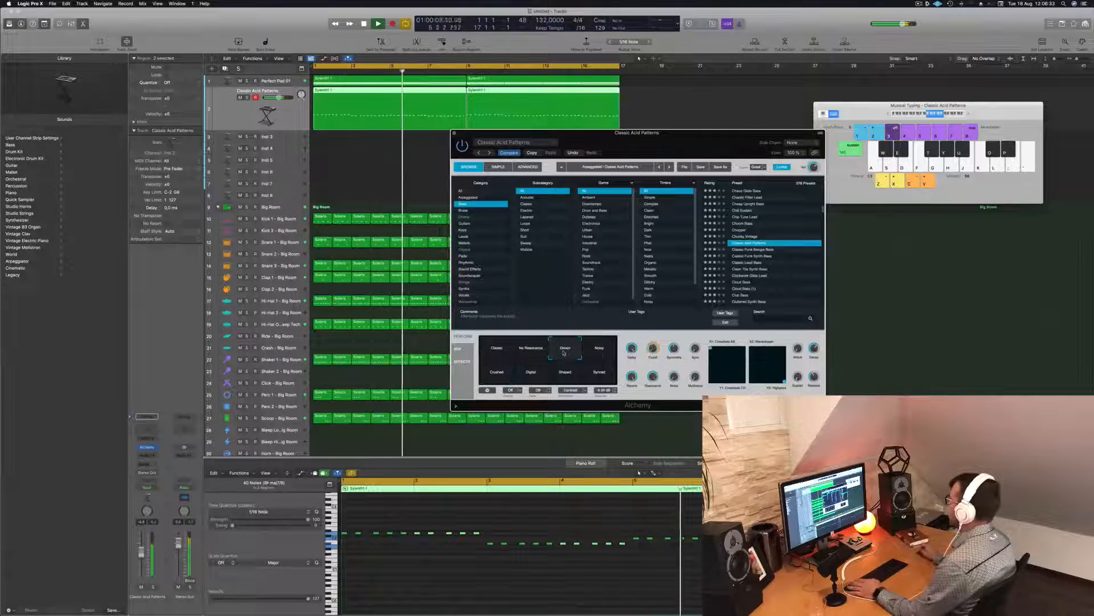
Adjust the Cutoff of the Classic Acid Patterns sound during playback
left_click_drag(570, 133, 644, 121)
mouse_move(727, 341)
left_mouse_down()
mouse_move(728, 324)
mouse_move(729, 347)
left_mouse_up()
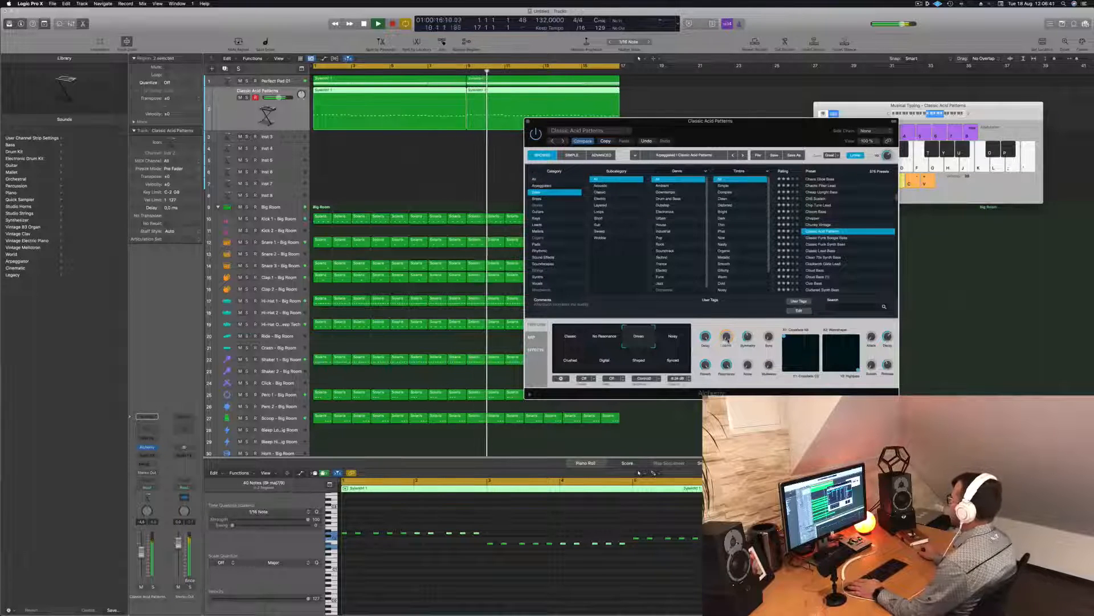
key("Return")
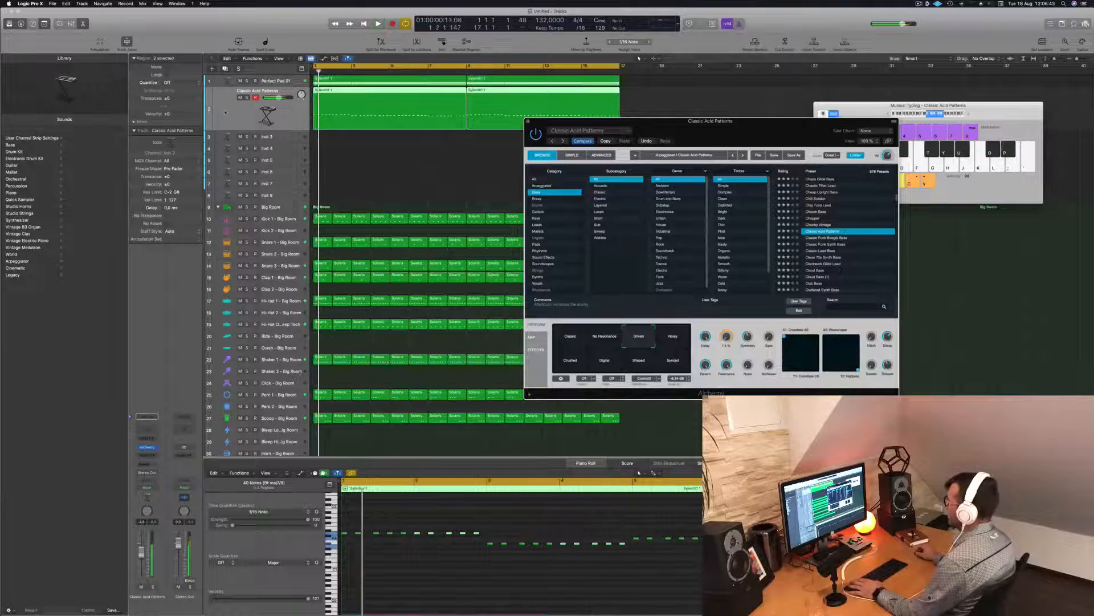
Duplicate the Classic Acid Patterns track, copy its bass regions onto the new track and play both layers
left_click(228, 116)
key("super+d")
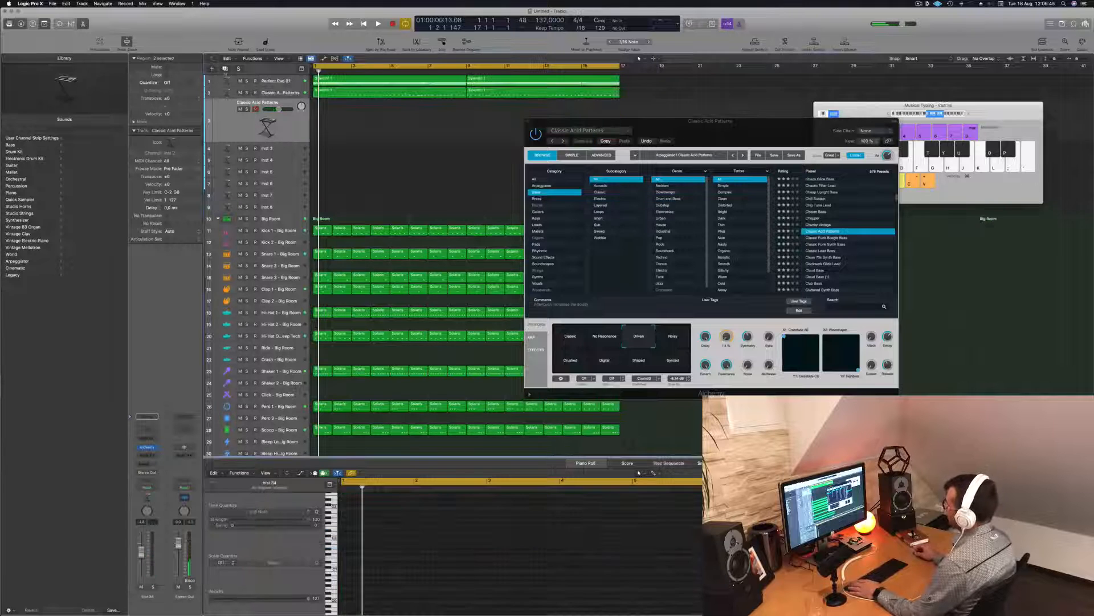
left_click_drag(654, 130, 772, 125)
left_click_drag(456, 92, 436, 120)
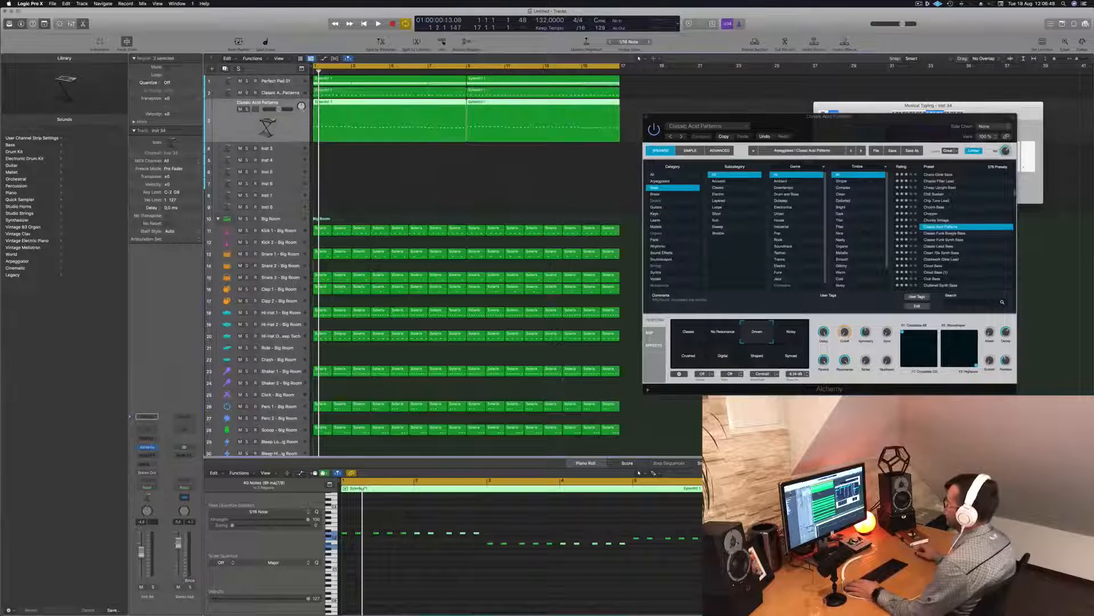
key("space")
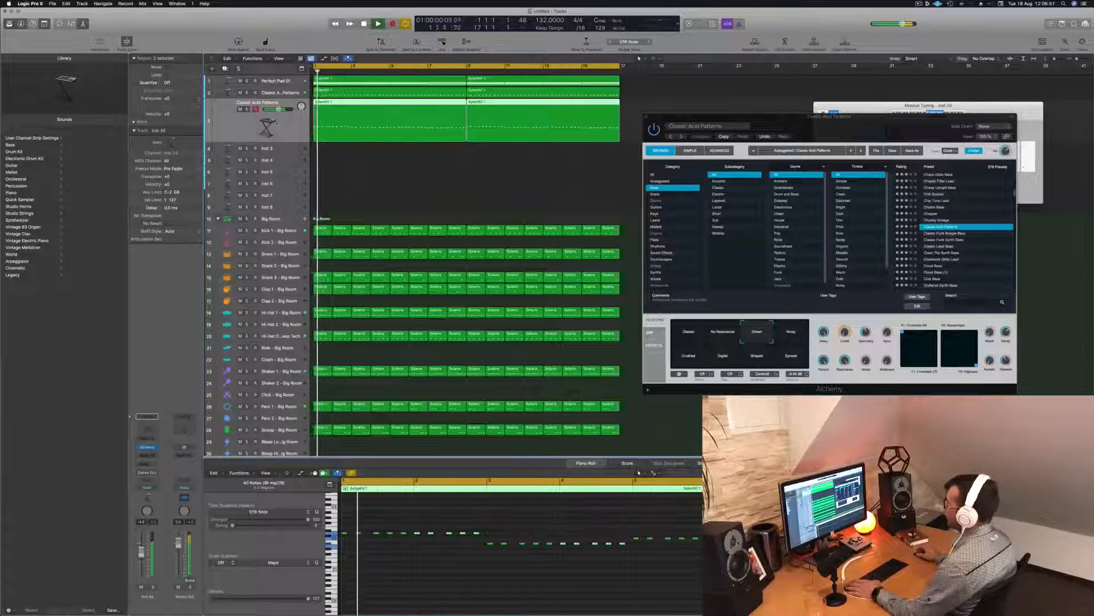
Open Alchemy on the duplicated track and audition the Club Bass and Cluttered Synth Bass presets
left_click(147, 447)
left_click_drag(555, 111, 673, 142)
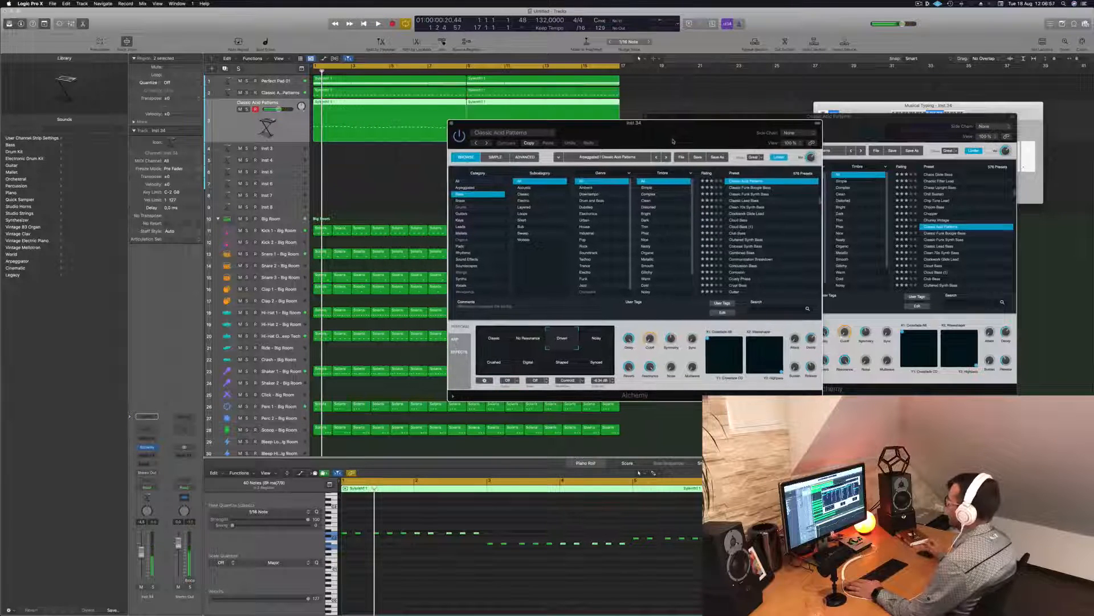
left_click(737, 233)
key("space")
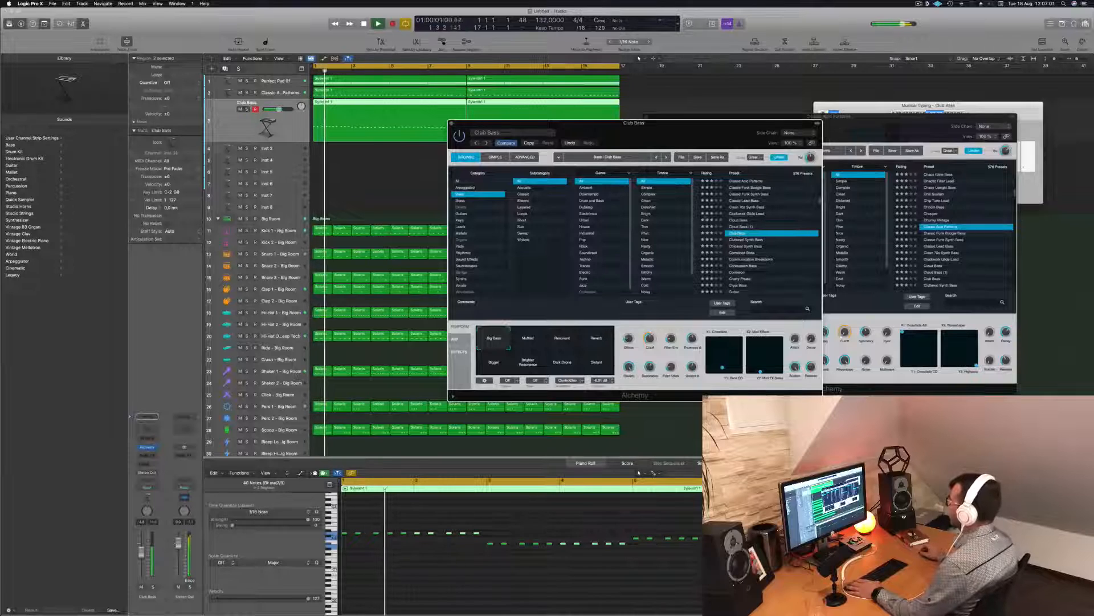
left_click(752, 240)
key("space")
key("space")
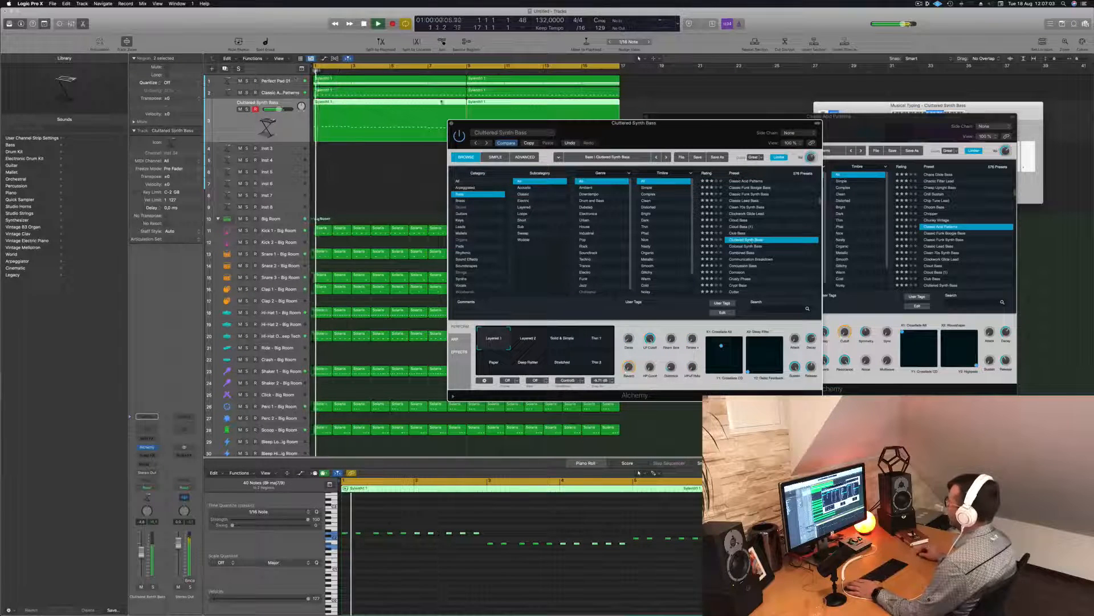
Mute the Classic Acid Patterns track and audition Concussion Bass, Crypt Bass and Dark And Deep Bass on the duplicate
left_click(279, 92)
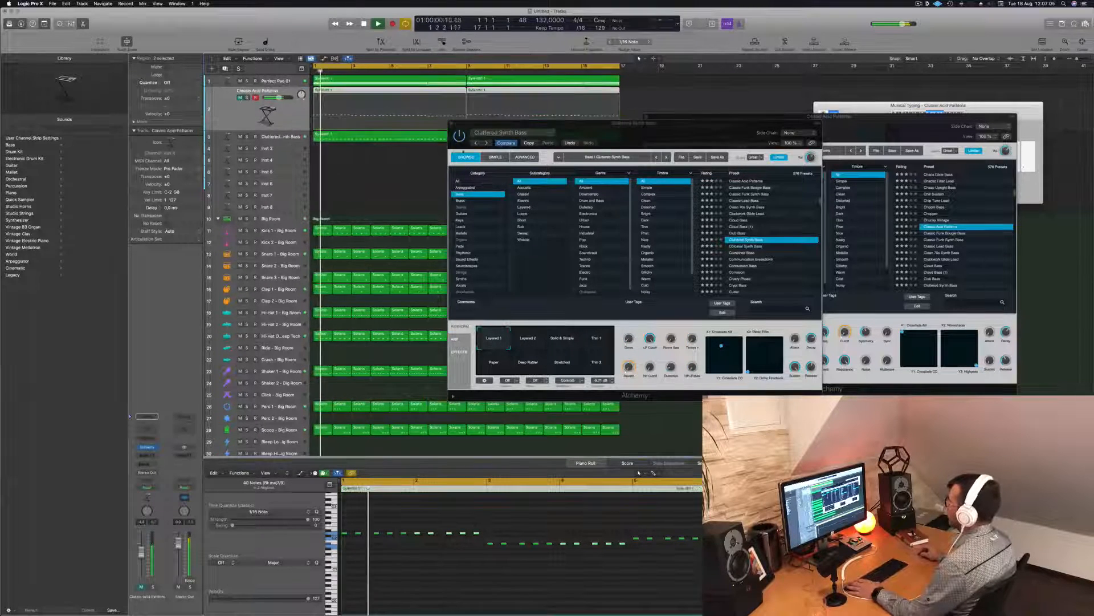
left_click_drag(660, 124, 680, 115)
left_click(766, 257)
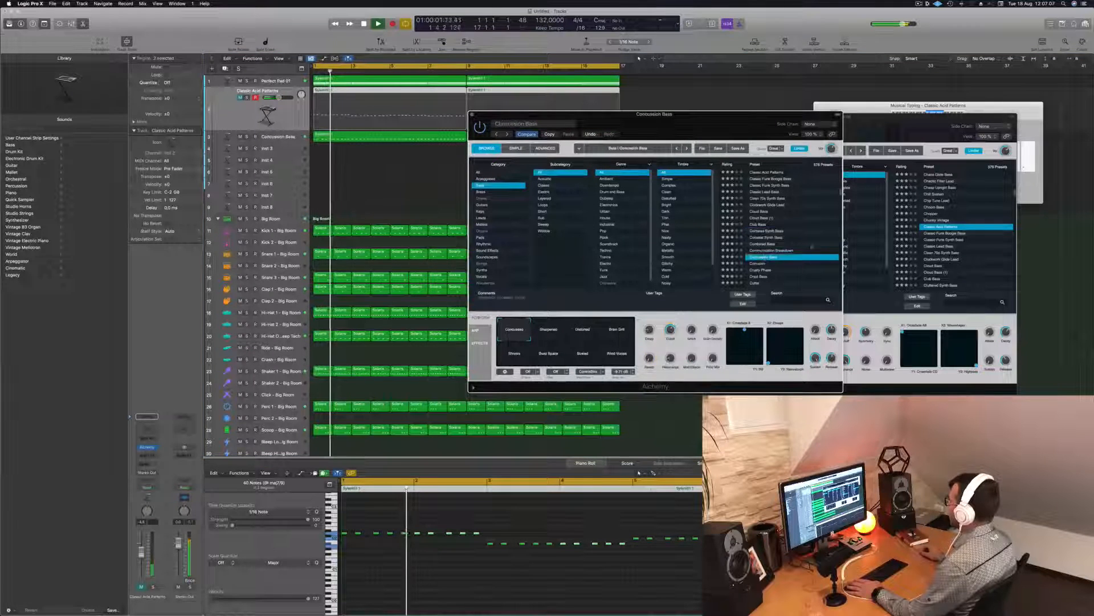
scroll(766, 250, "down", 3)
left_click(761, 246)
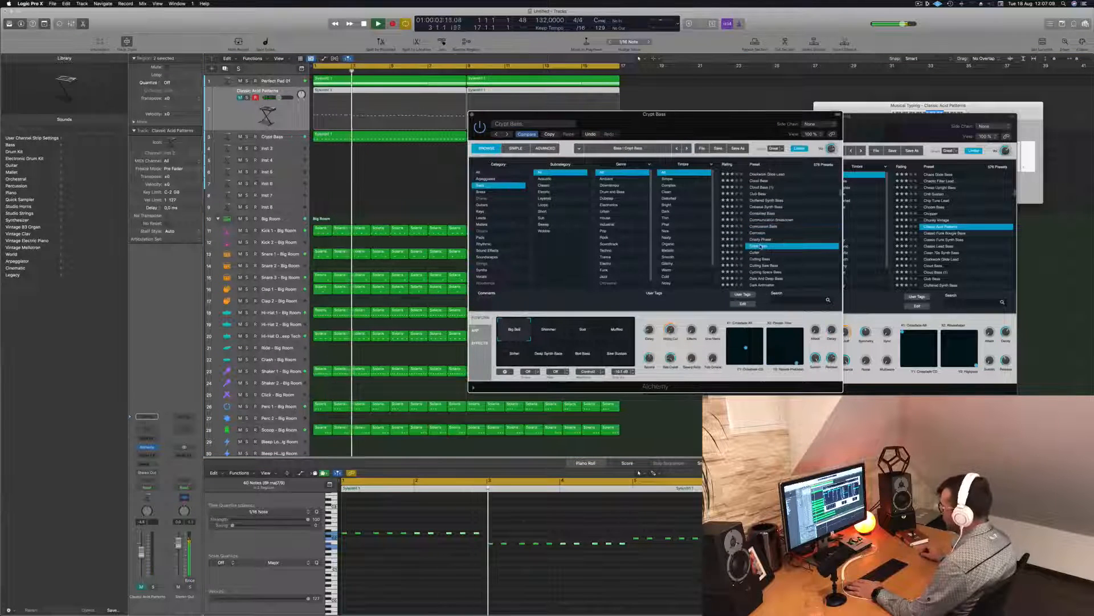
scroll(763, 248, "down", 3)
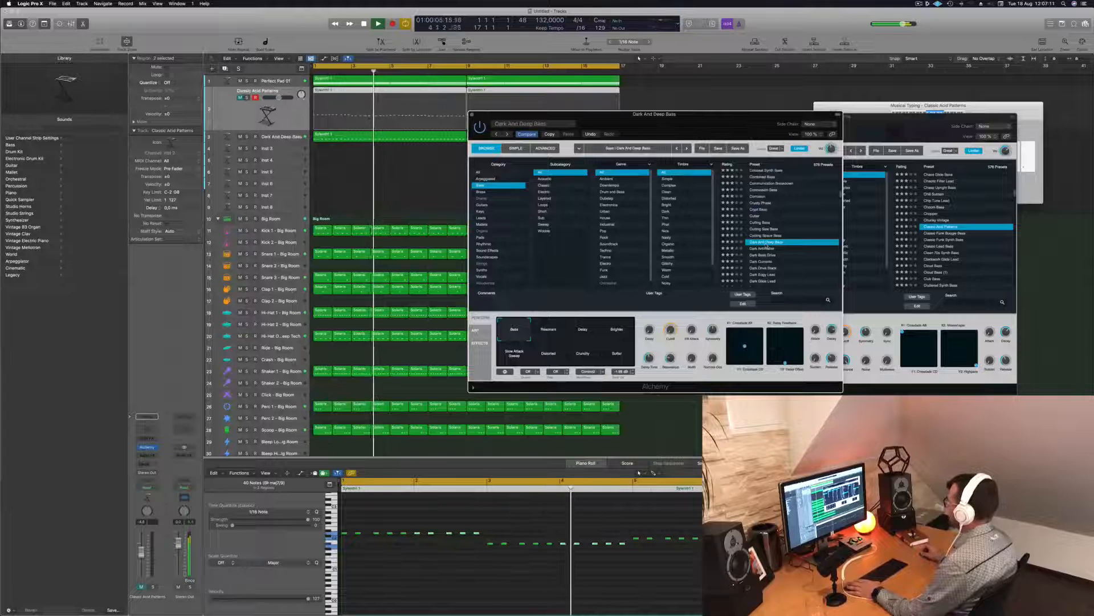
key("Down")
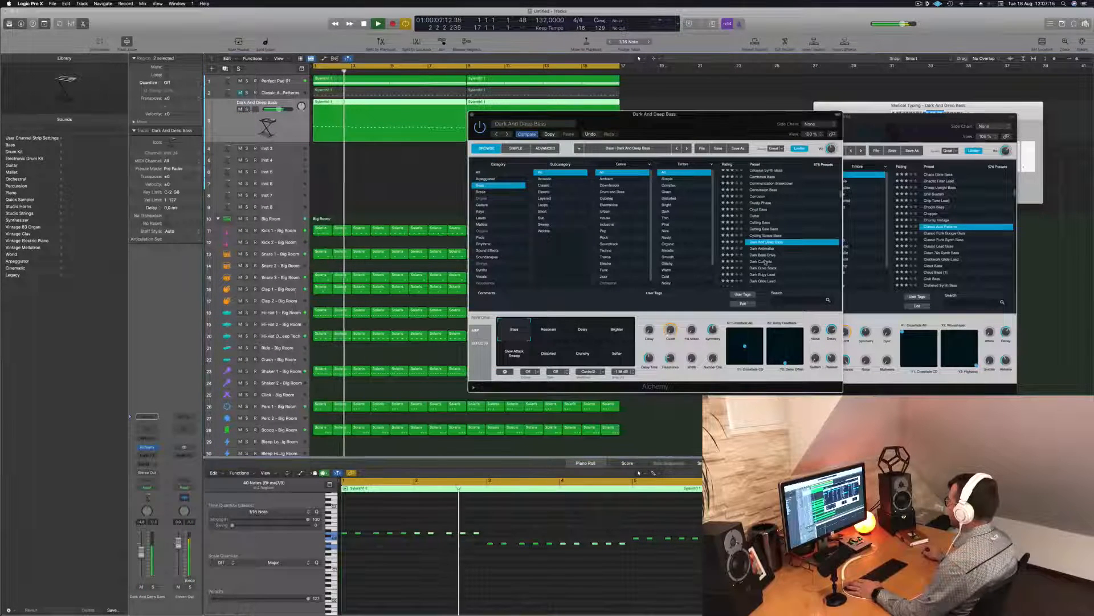
Audition the Dark Currents and Dark Glide Lead presets on the second bass track
left_click(764, 262)
scroll(789, 265, "down", 2)
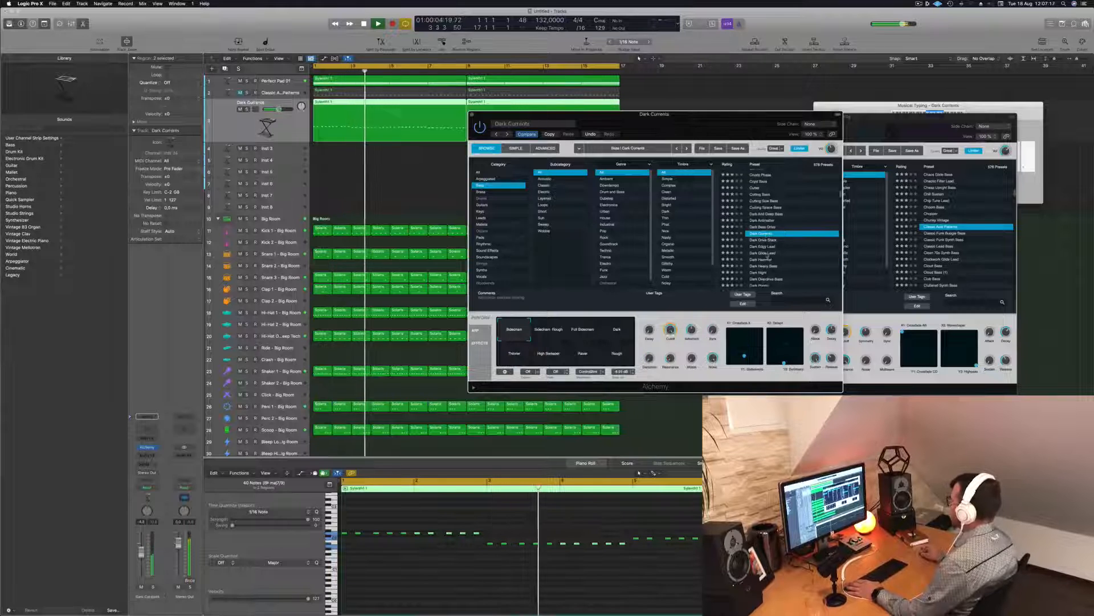
left_click(767, 253)
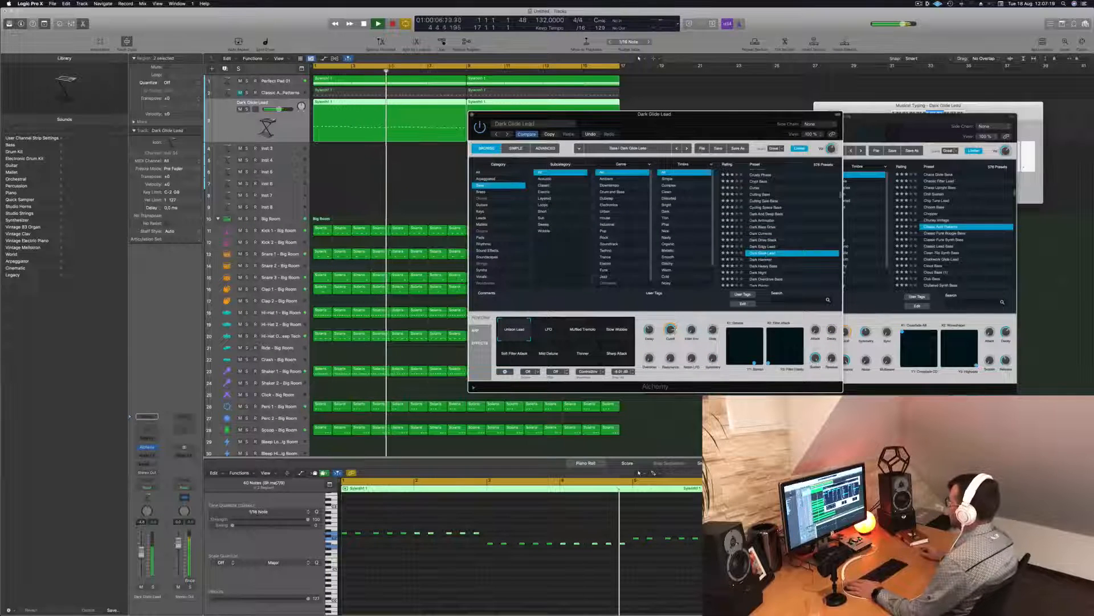
scroll(632, 214, "down", 1)
Filter the bass presets to the Trance genre and audition Solar Eclipse from the start of the song
left_click(607, 253)
scroll(761, 231, "down", 15)
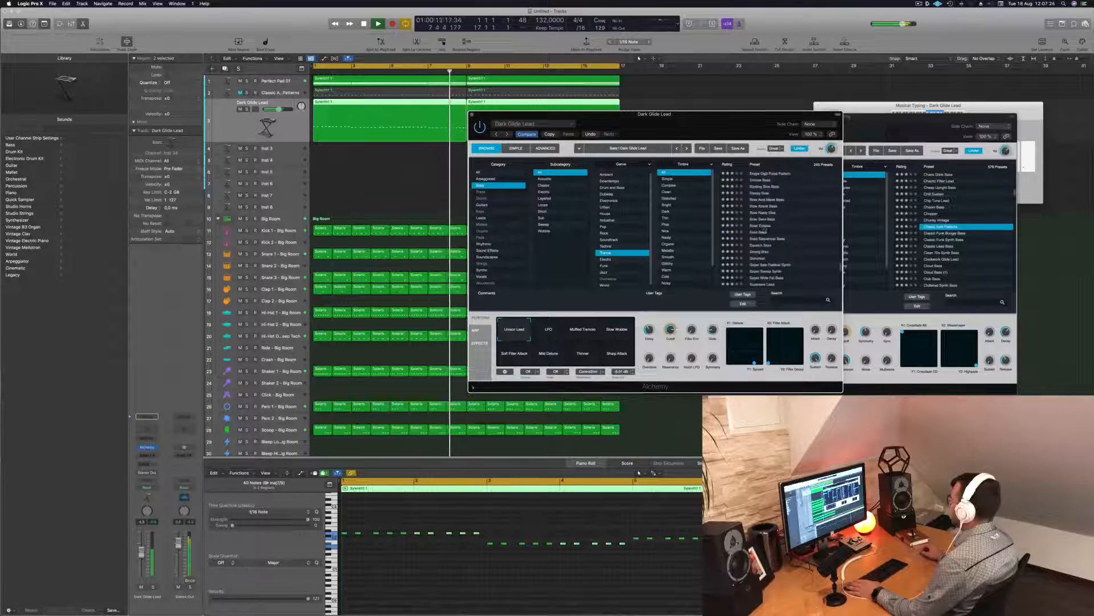
left_click(761, 227)
key("Return")
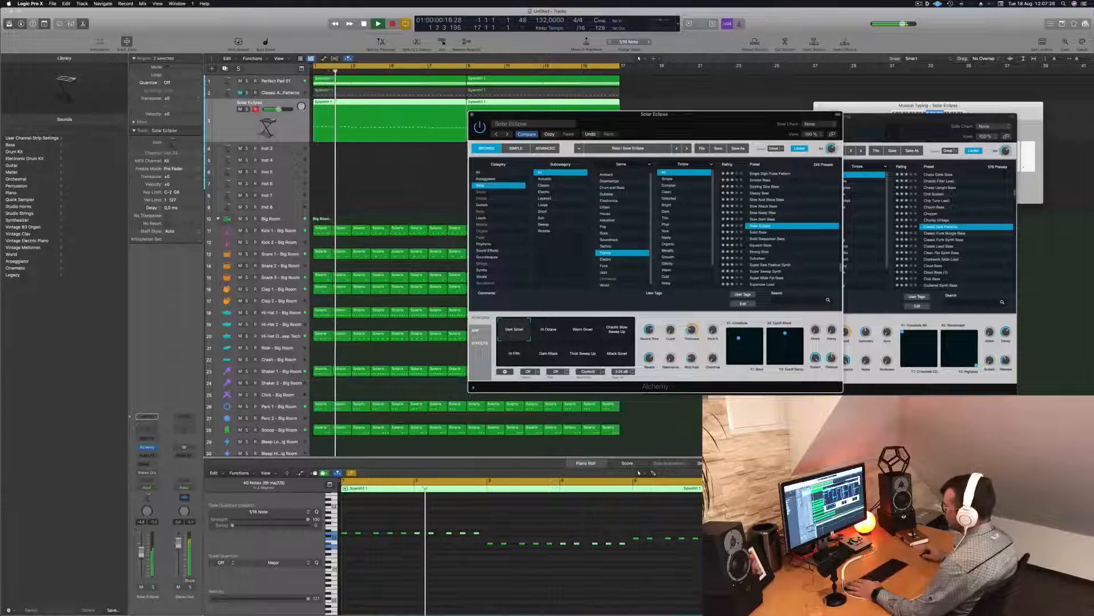
Audition the Solid Bass preset on the second bass track with its Drive Decay, Soft Drive, Sub and Compressed variations
key("Down")
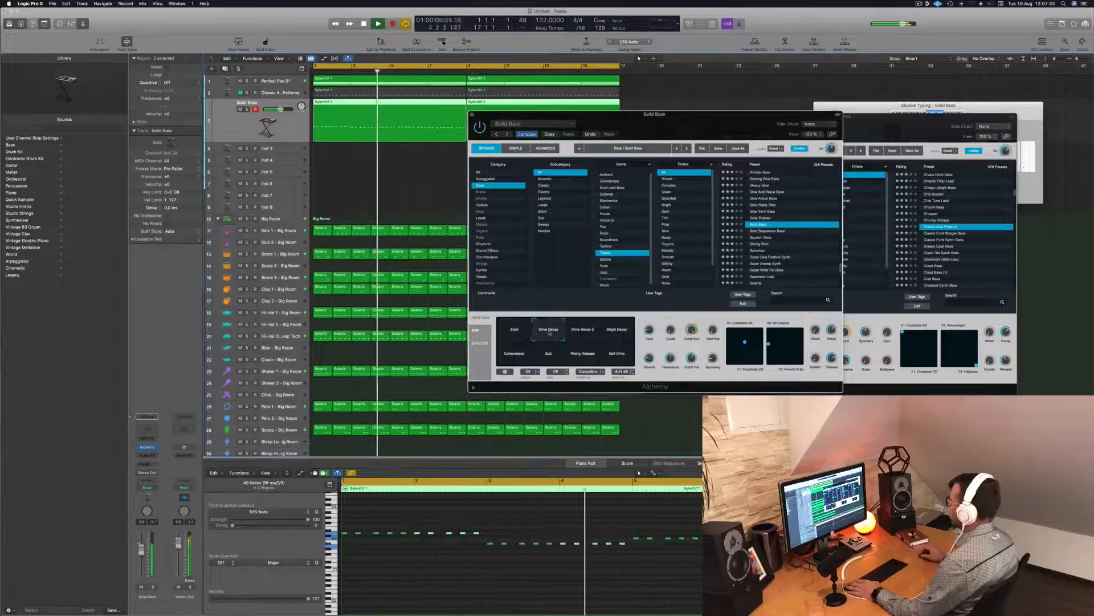
left_click(612, 333)
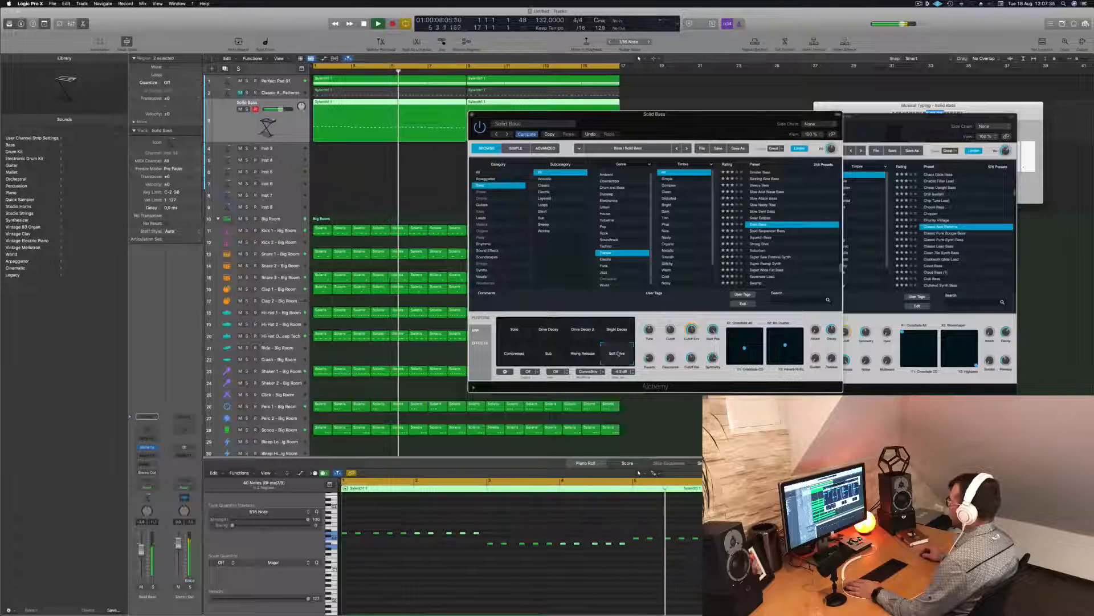
left_click(583, 353)
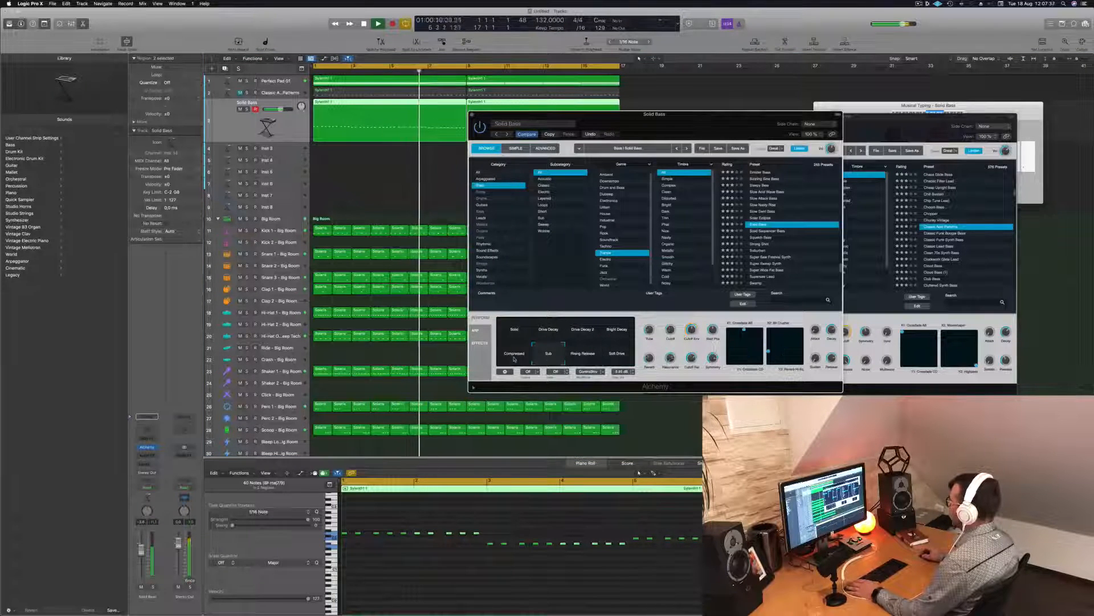
left_click(514, 352)
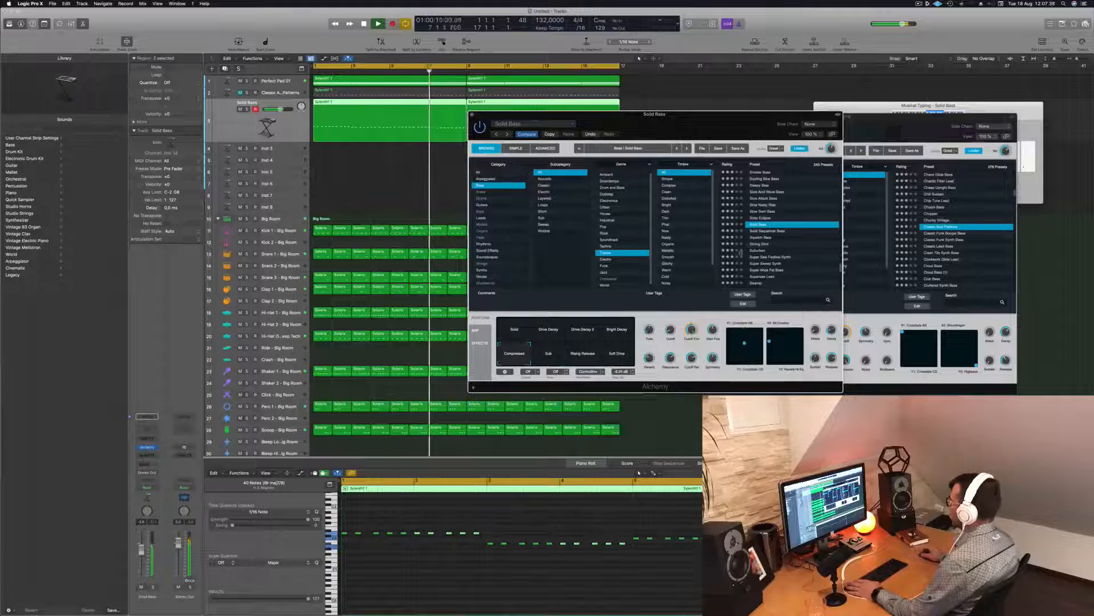
Audition the Squelch Bass and Suburban presets, replaying Suburban from the start of the song
left_click(760, 238)
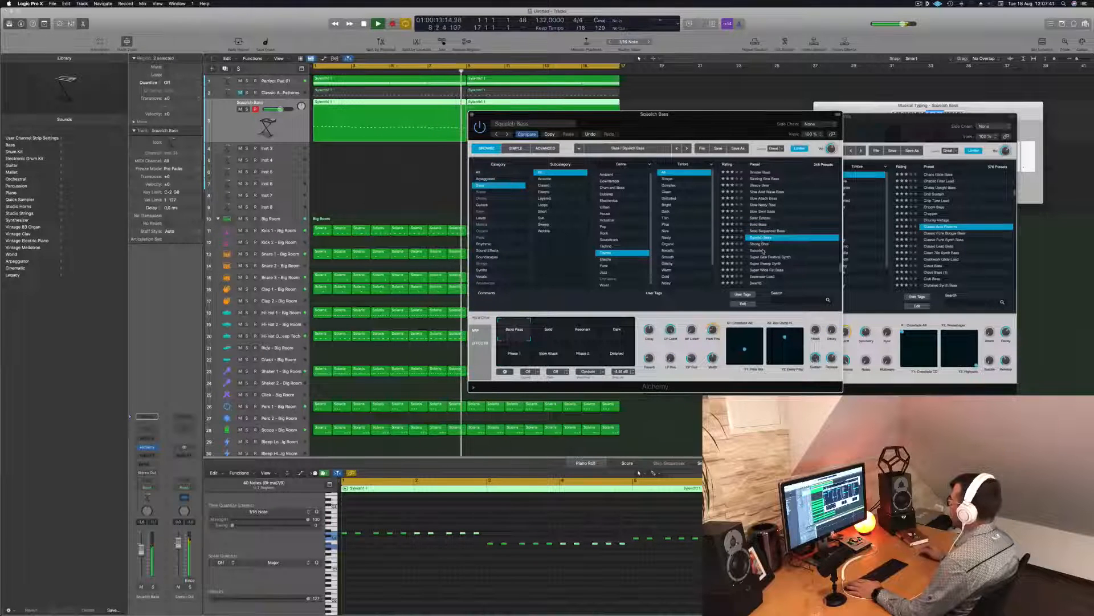
left_click(763, 250)
key("space")
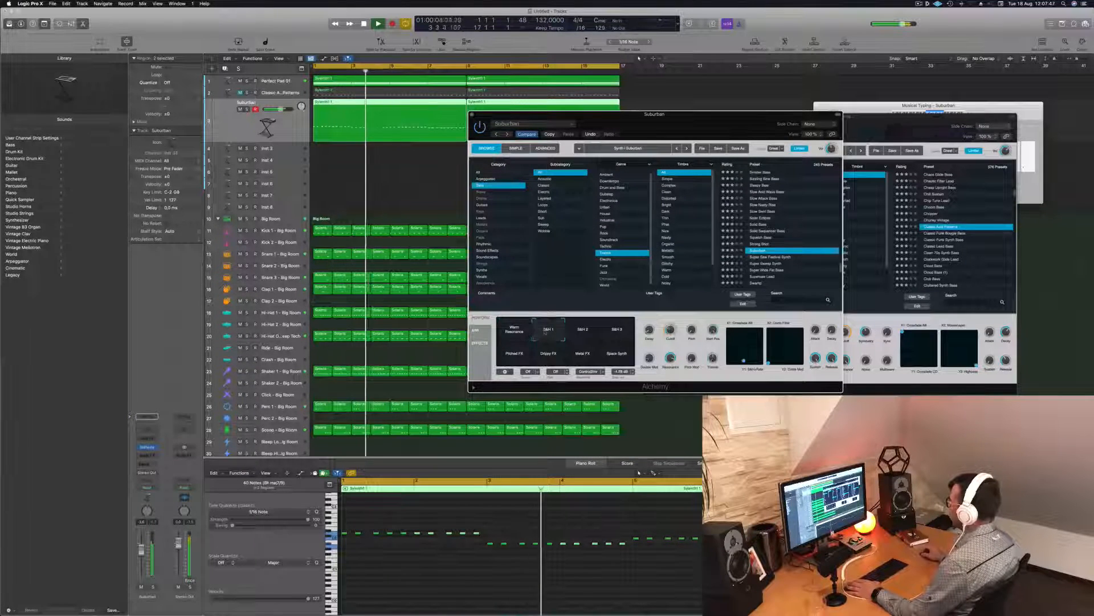
key("Return")
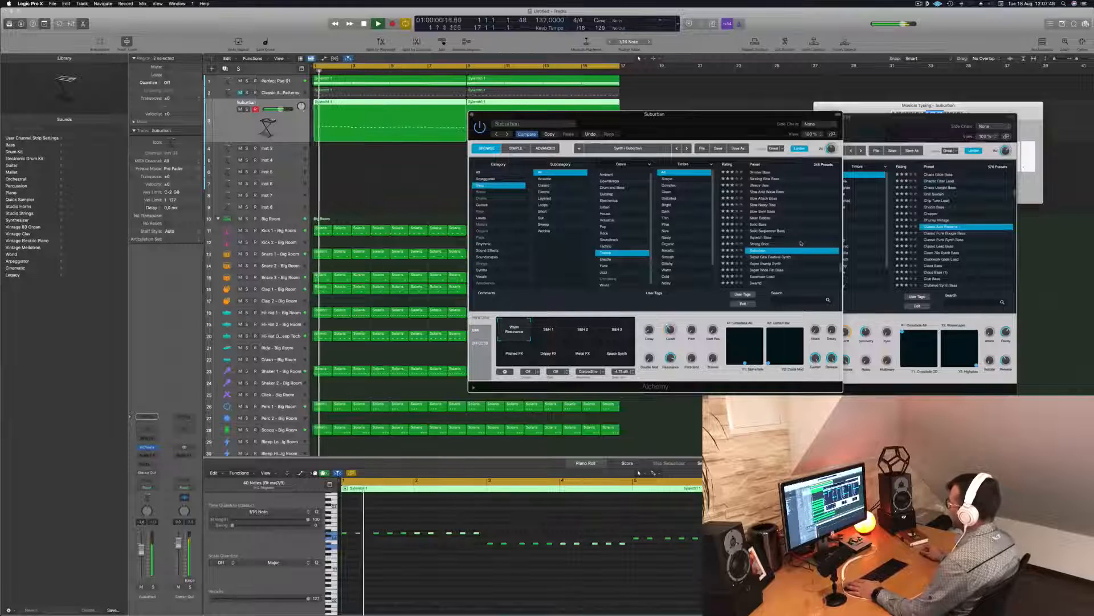
Audition the Super Saw Festival Synth, Super Sweep Synth and Super Wide Fat Bass presets
left_click(767, 256)
scroll(764, 245, "down", 2)
left_click(765, 234)
key("Return")
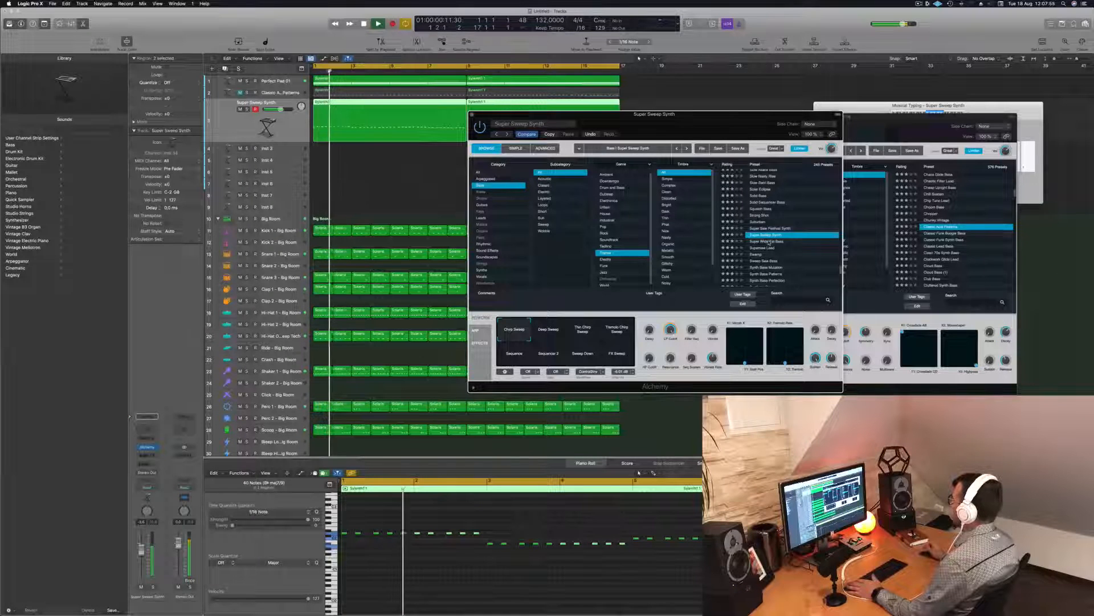
left_click(769, 241)
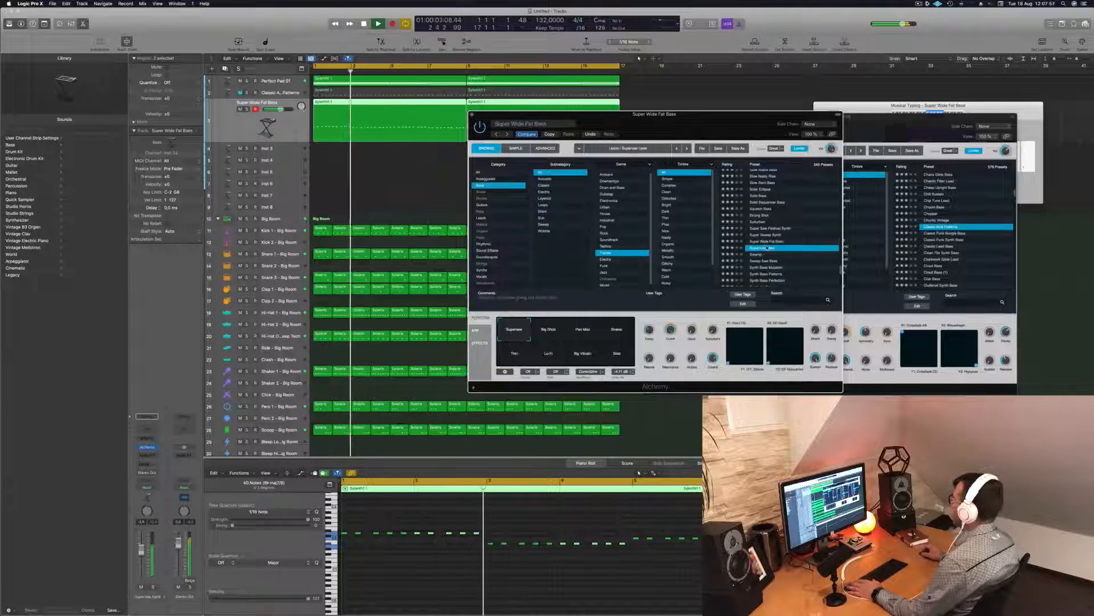
Audition the Synth Bass Mutation and Synth Bass Perfection presets on the second bass track
scroll(770, 247, "down", 2)
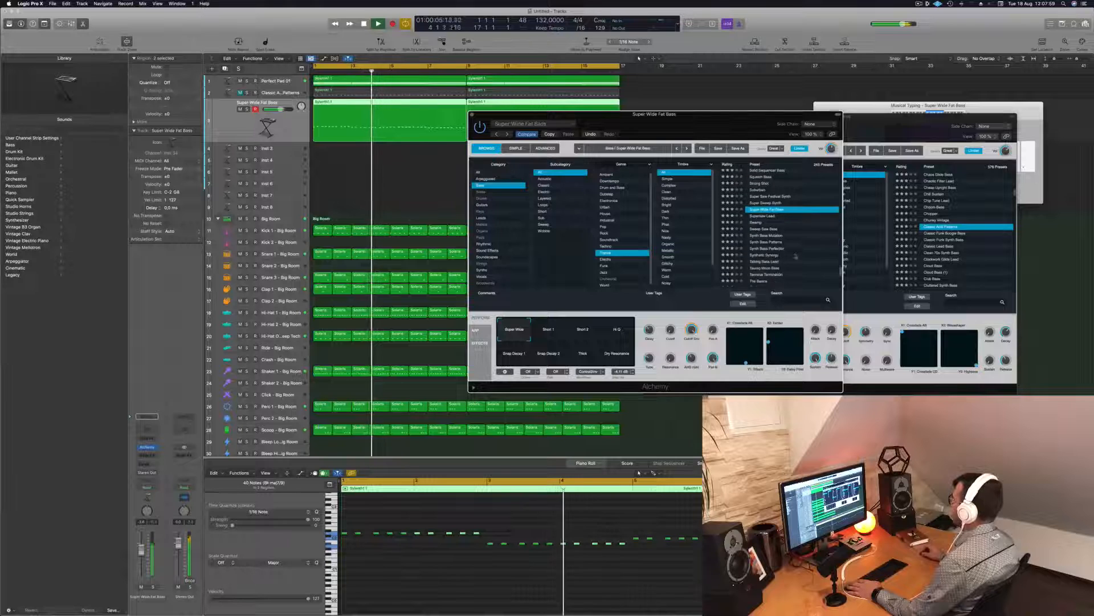
left_click(770, 235)
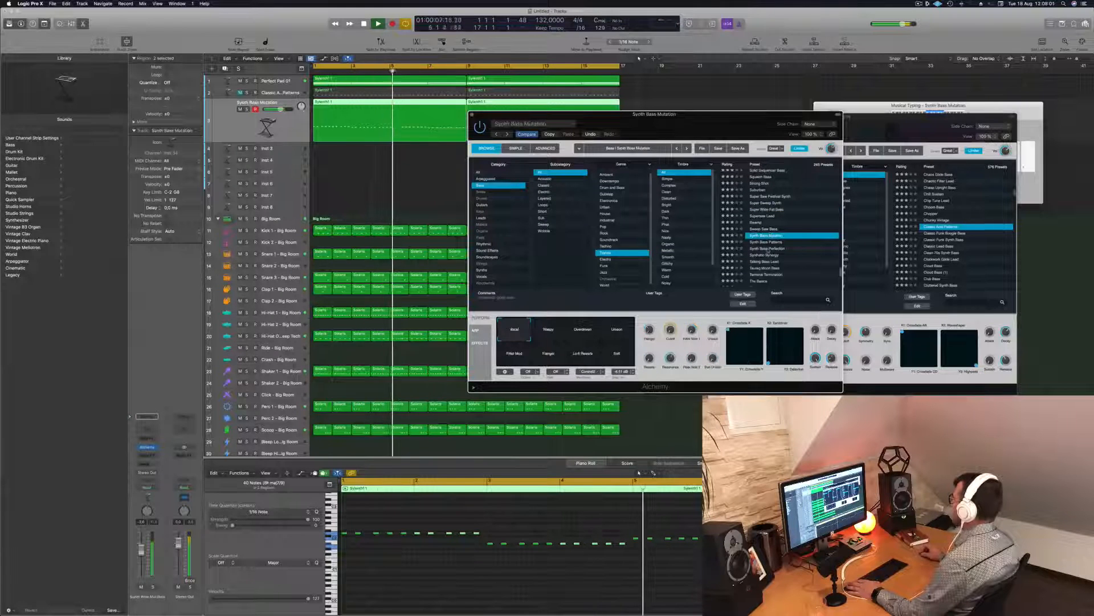
left_click(787, 247)
scroll(797, 231, "down", 2)
key("Return")
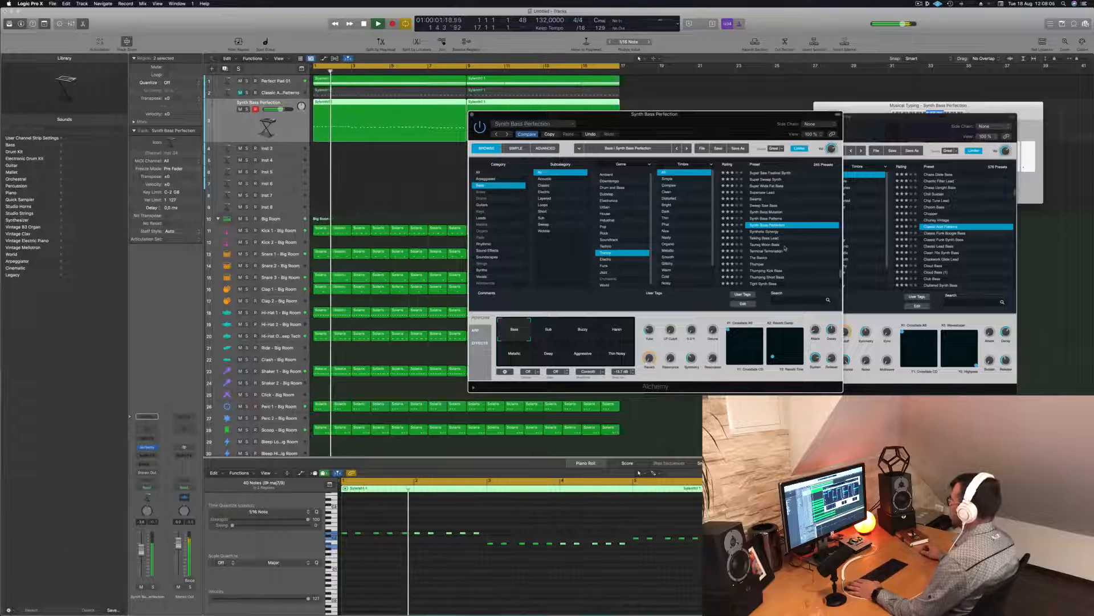
key("space")
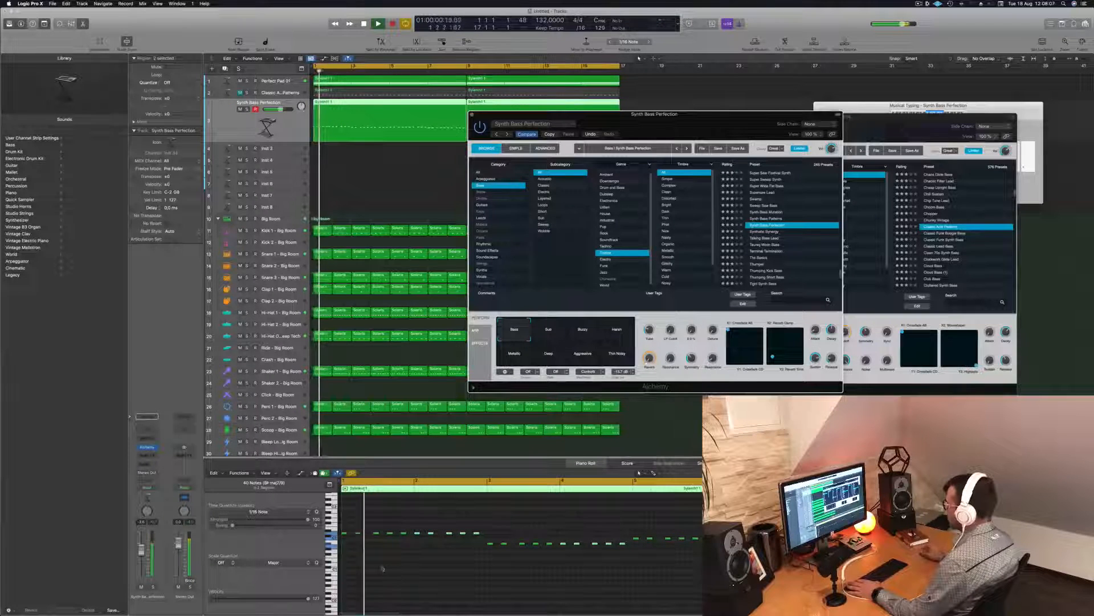
key("space")
Audition the Talking Bass Lead preset, and load Taureg Moon Bass on the second bass track
left_click(763, 238)
key("space")
key("space")
left_click(769, 245)
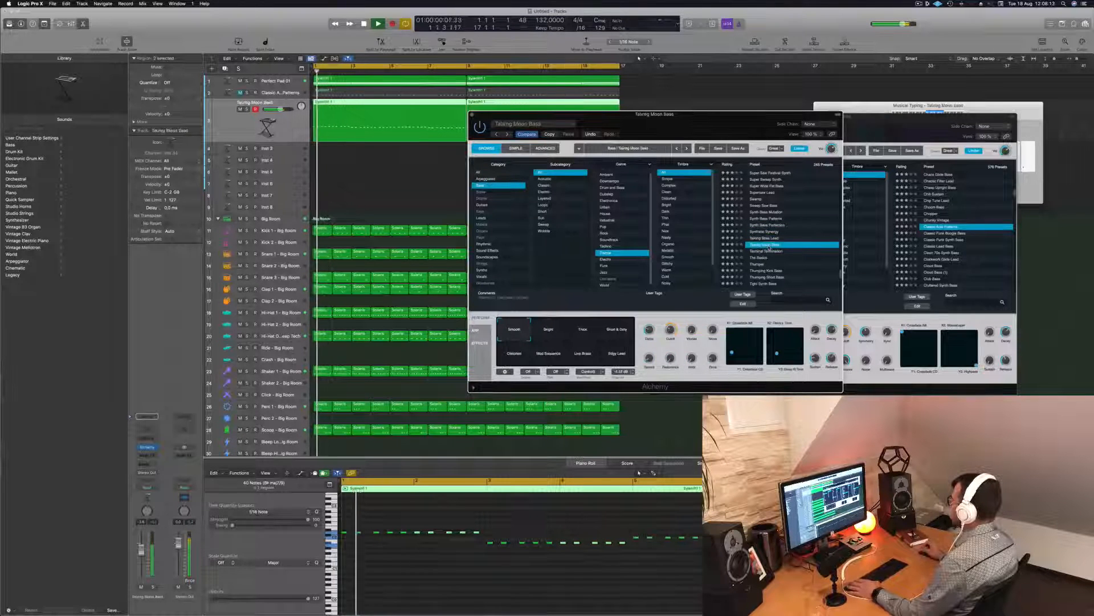
Compare Taureg Moon Bass's Bright and Thick variations, choose Short & Dirty, and close its Alchemy window
left_click_drag(712, 109, 777, 113)
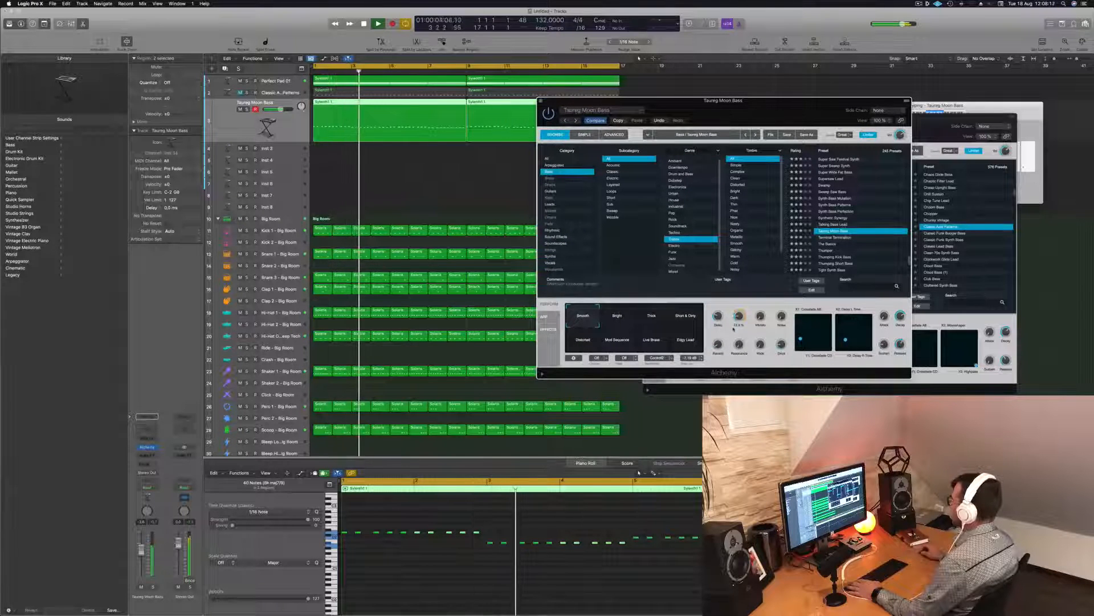
left_click(619, 316)
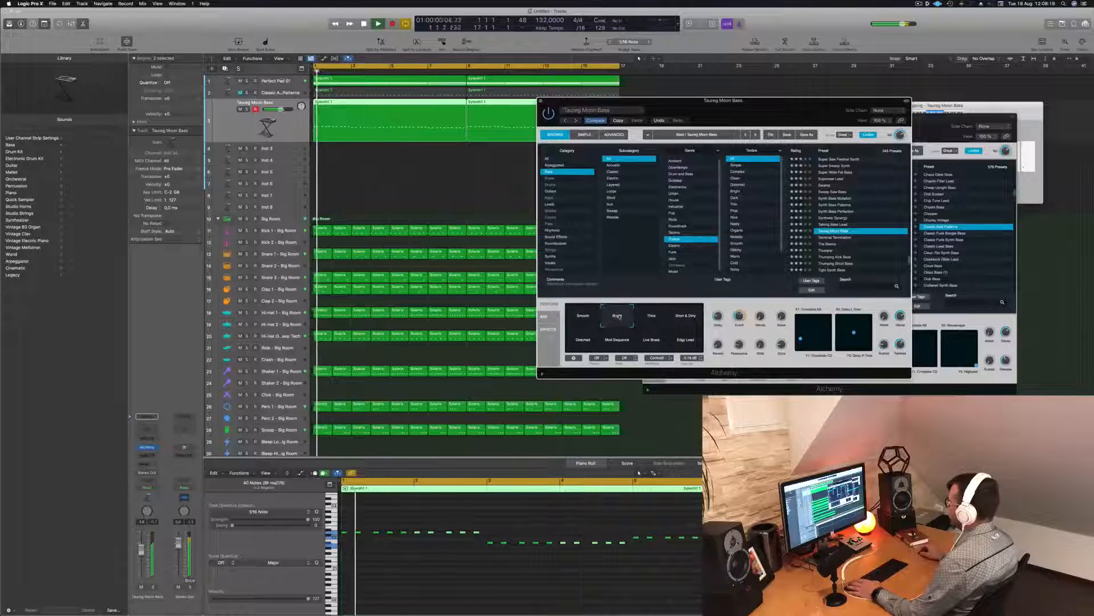
left_click(651, 316)
left_click(686, 317)
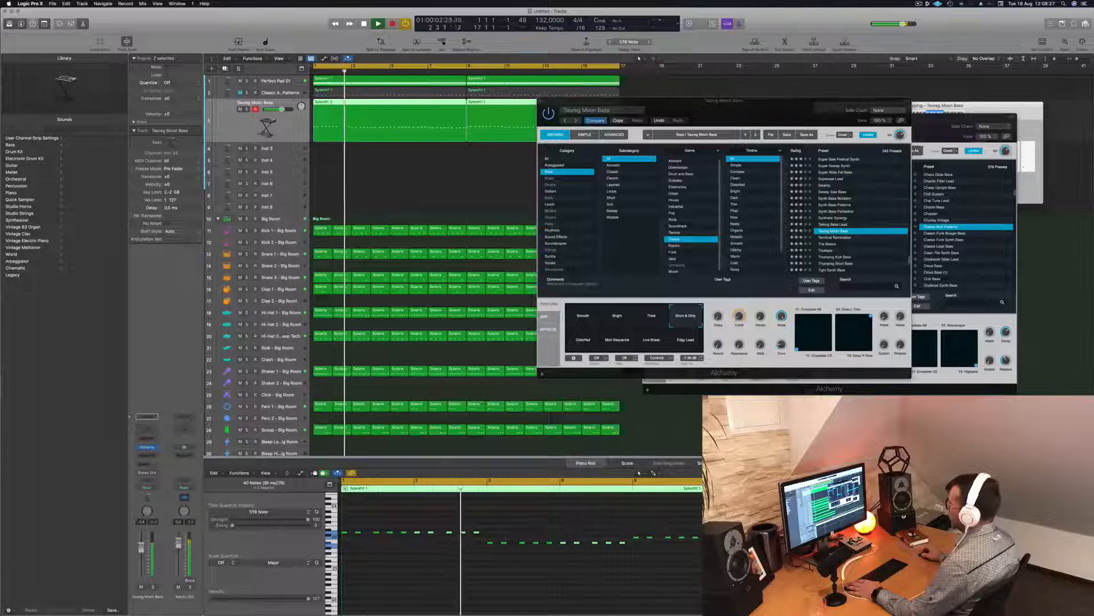
left_click_drag(731, 120, 552, 213)
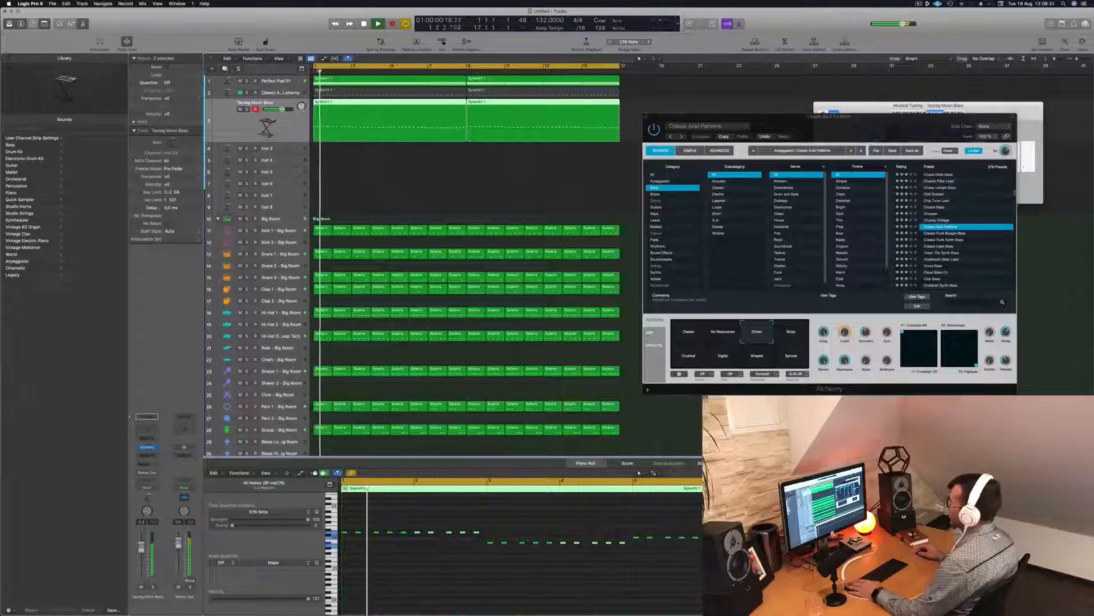
Unmute the Classic Acid Patterns track and play both bass layers together from the start of the song
key("ctrl+m")
key("ctrl+m")
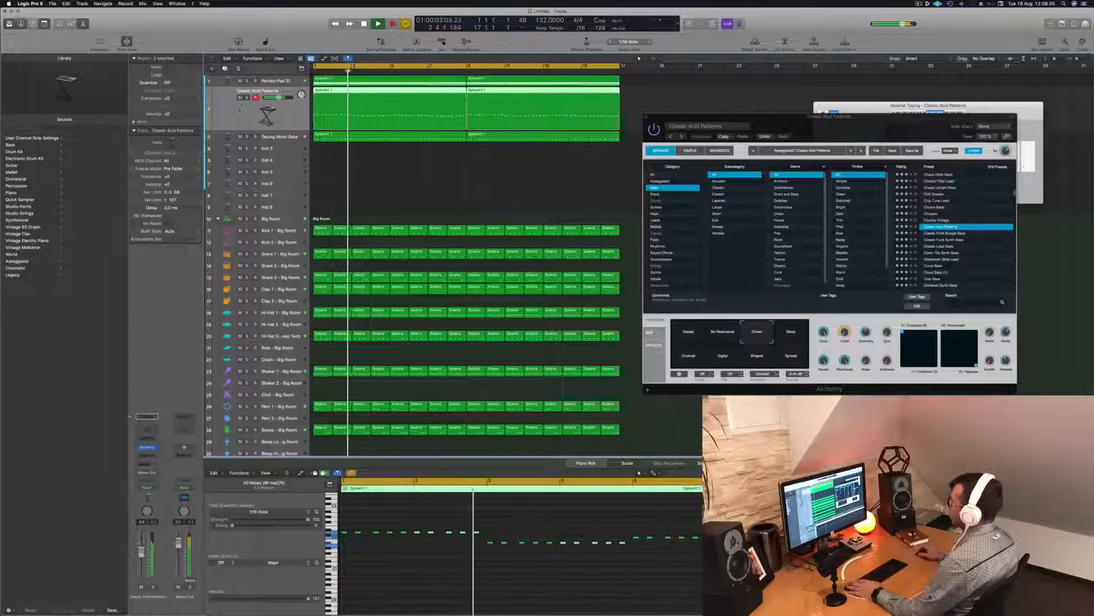
key("Return")
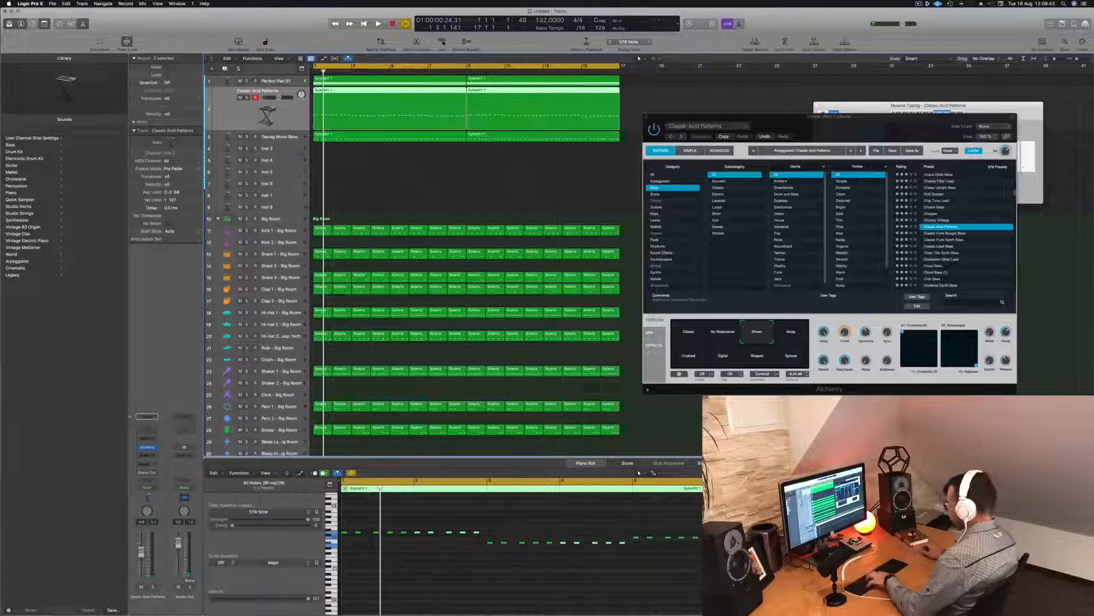
Hide Musical Typing and route the outputs of both bass tracks to Bus 5 in the mixer
key("super+k")
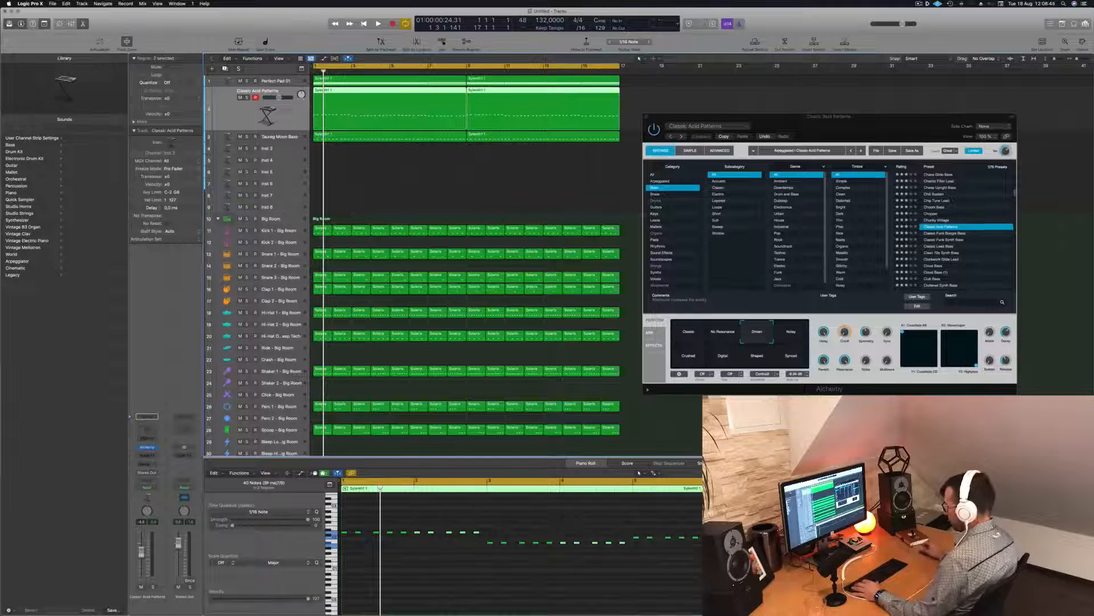
key("x")
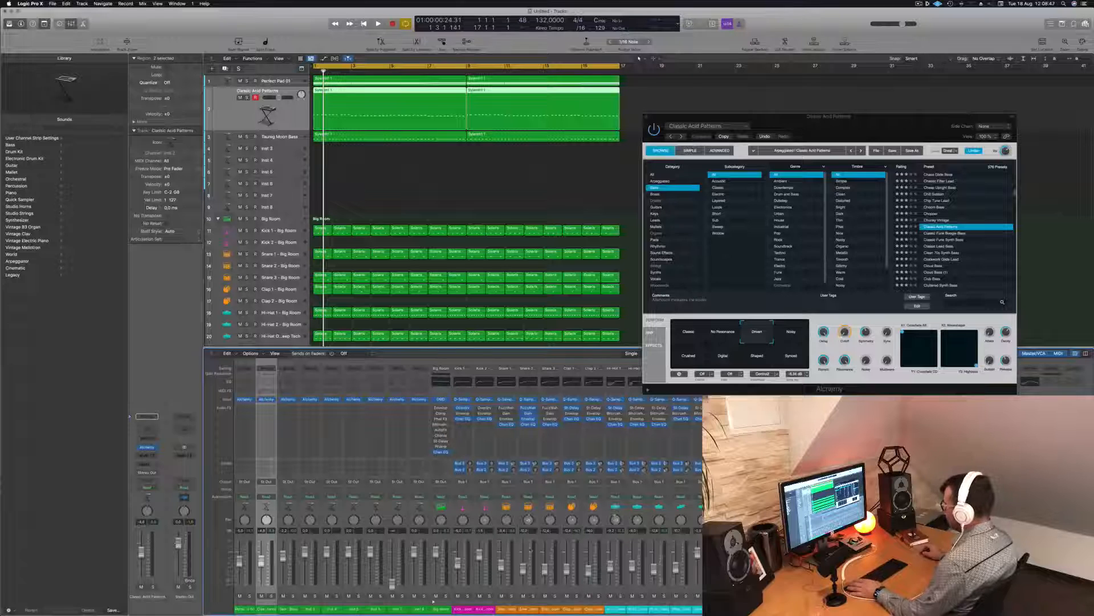
key("space")
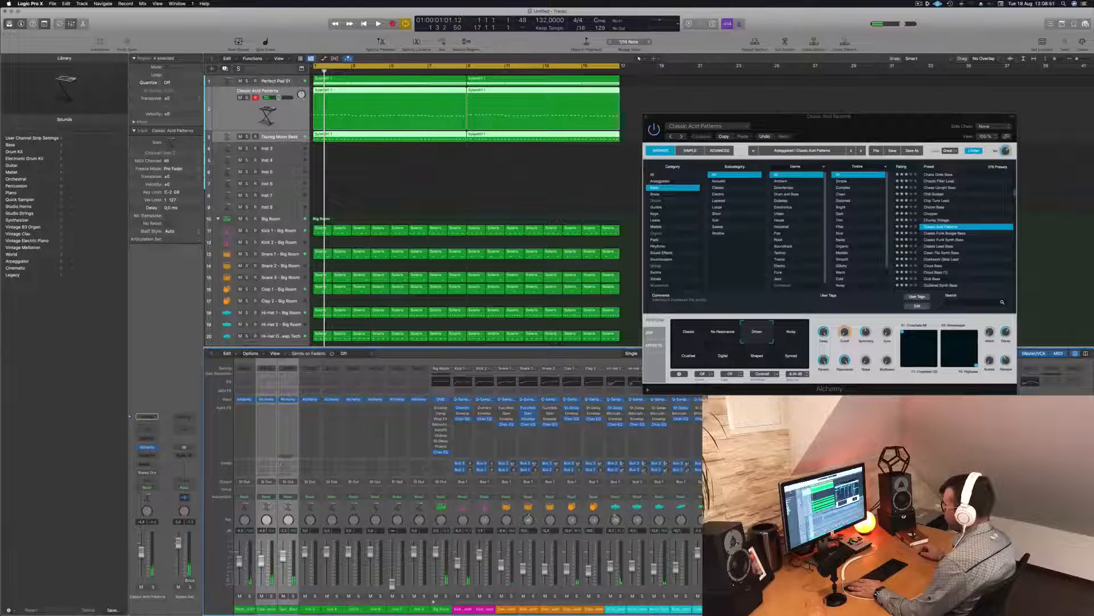
left_click(288, 482)
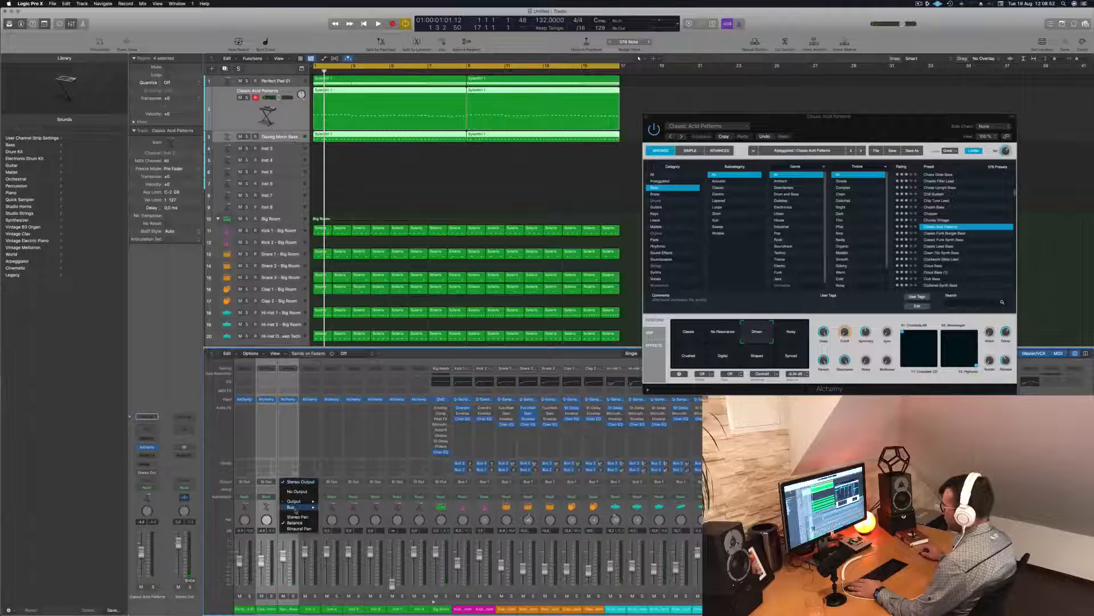
mouse_move(296, 512)
left_click(336, 407)
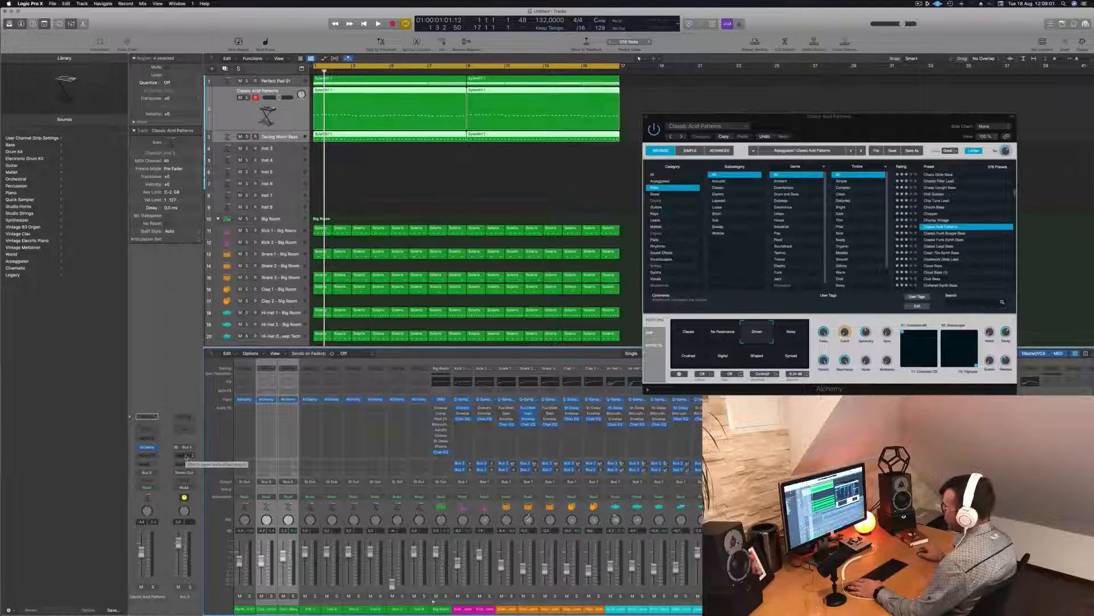
Add a Channel EQ to the bass bus with a high-cut filter at 810 Hz and 48 dB/Oct
left_click(184, 429)
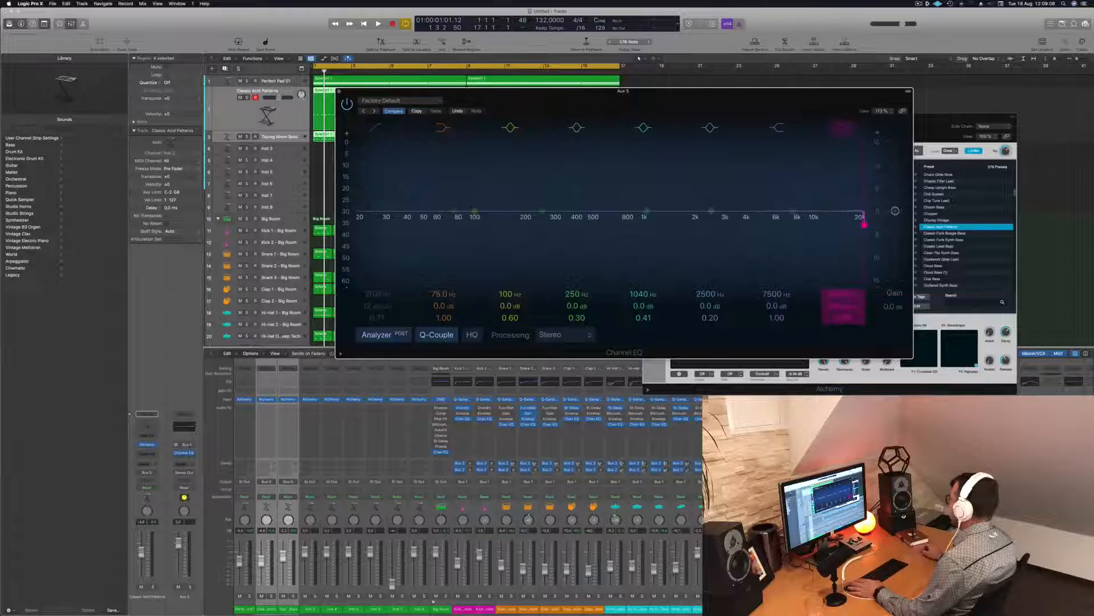
left_click_drag(865, 222, 614, 222)
key("space")
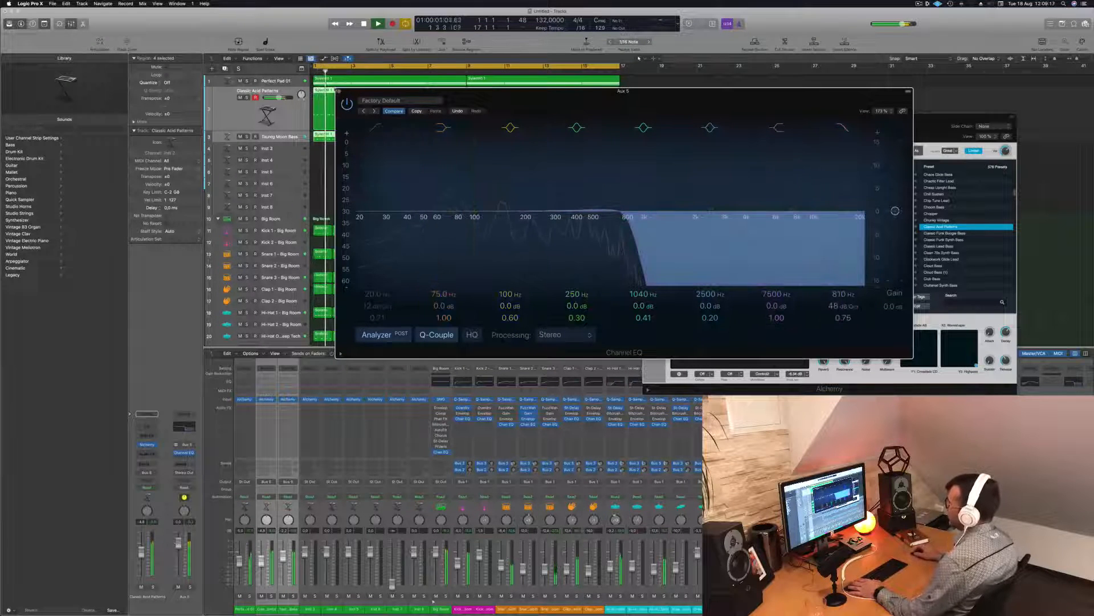
key("super+w")
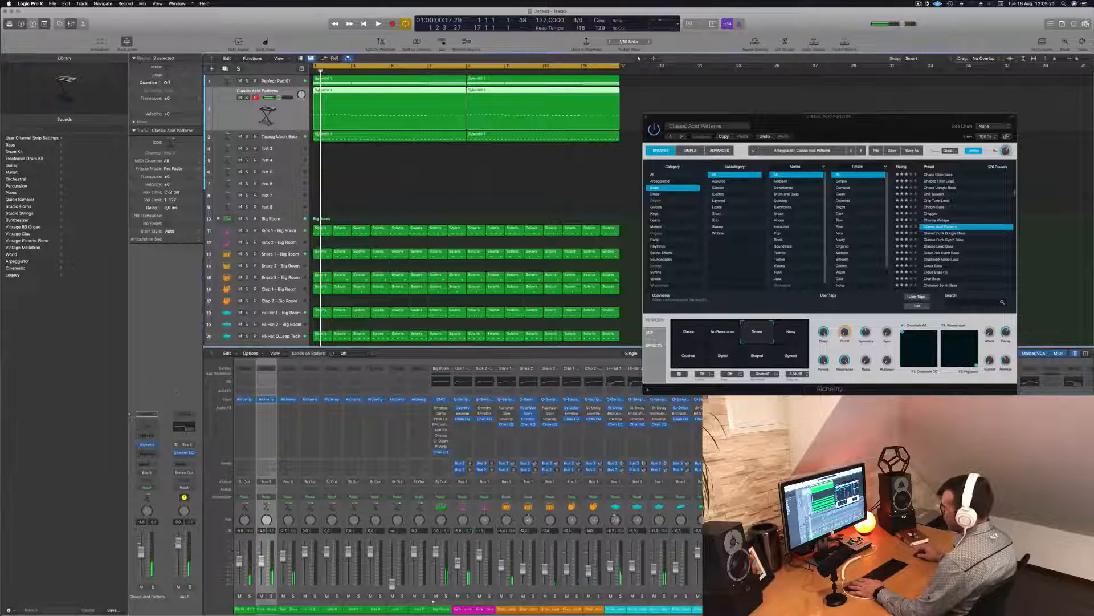
Insert a stereo Compressor on the Classic Acid Patterns track and switch it to the Vintage Opto model
left_click(153, 453)
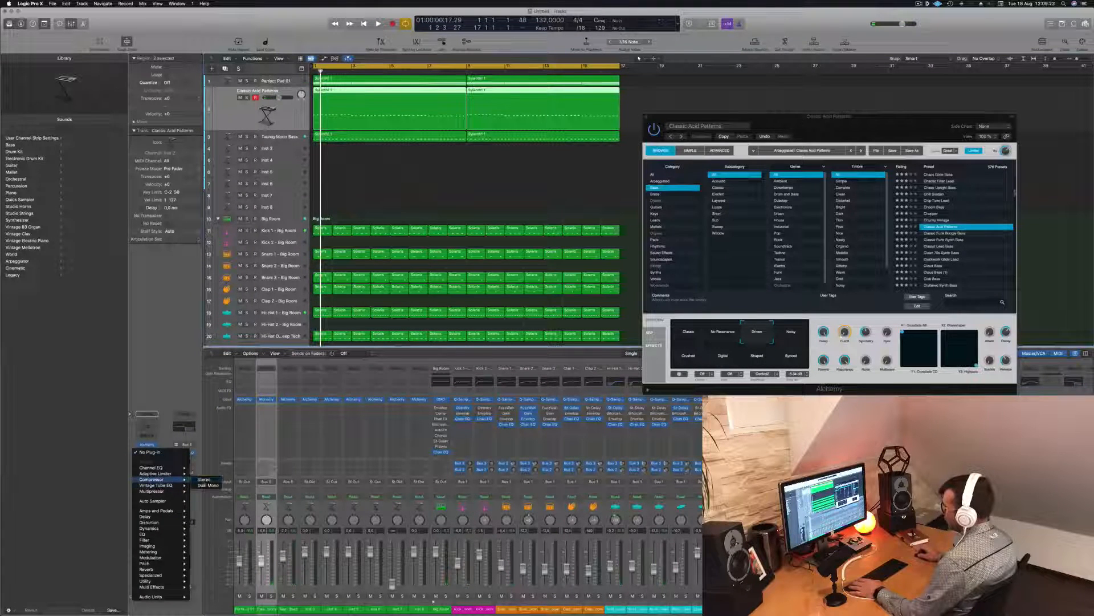
left_click(204, 480)
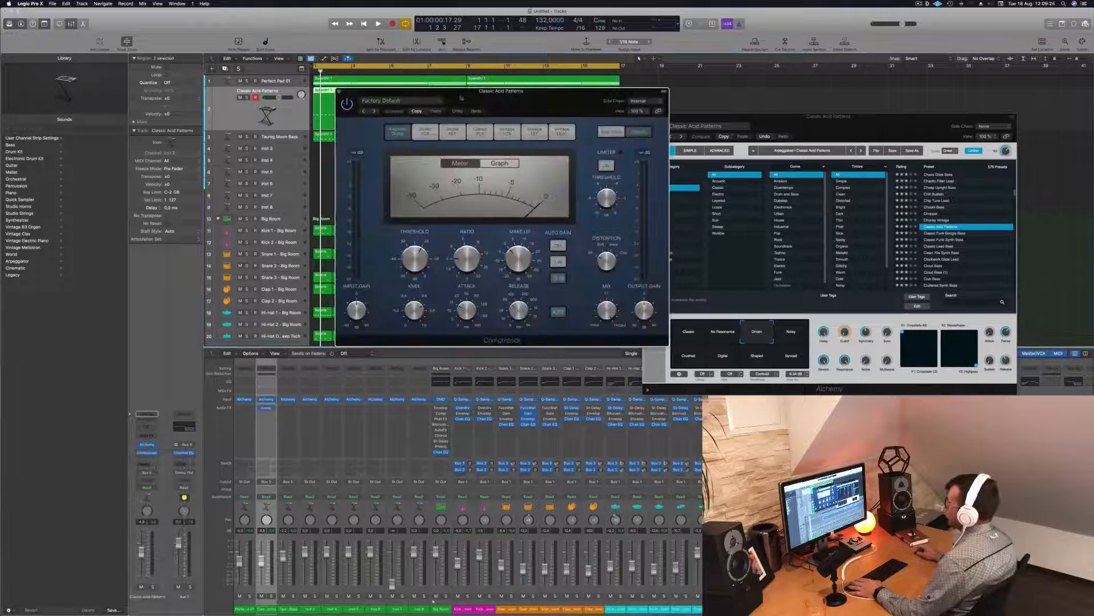
left_click_drag(502, 91, 536, 106)
key("space")
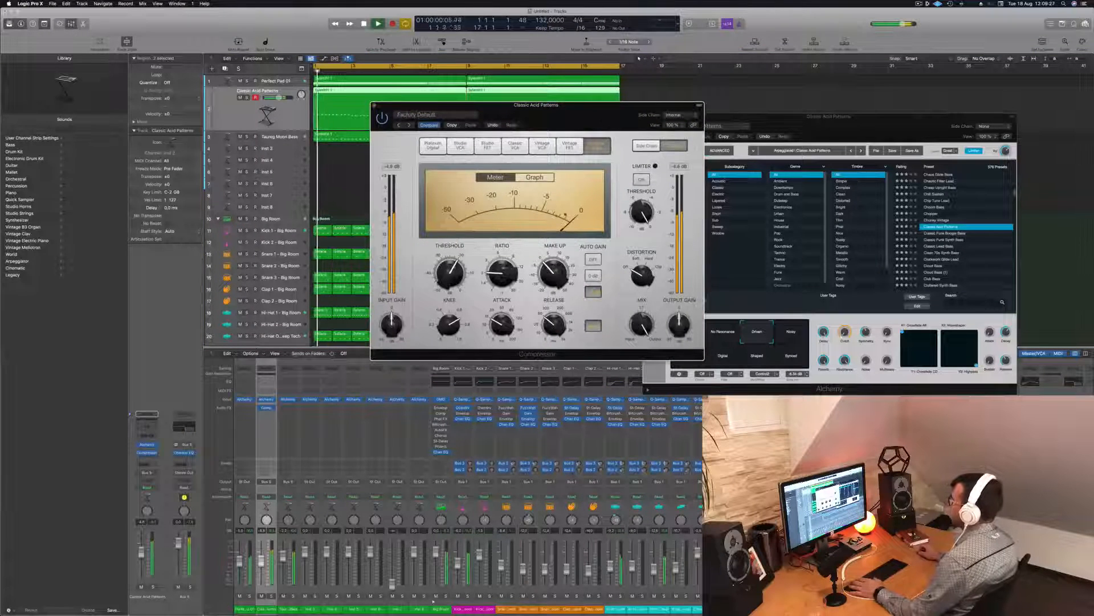
Lower the compressor's threshold on Classic Acid Patterns while checking it in playback, and close the plug-in
key("space")
key("space")
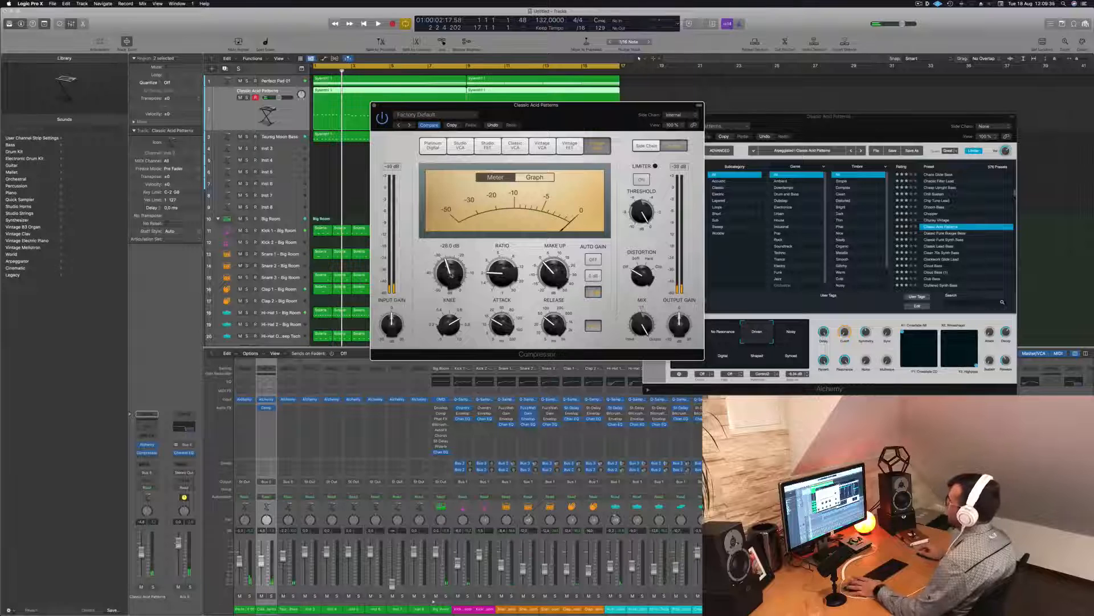
key("space")
left_click_drag(572, 118, 562, 126)
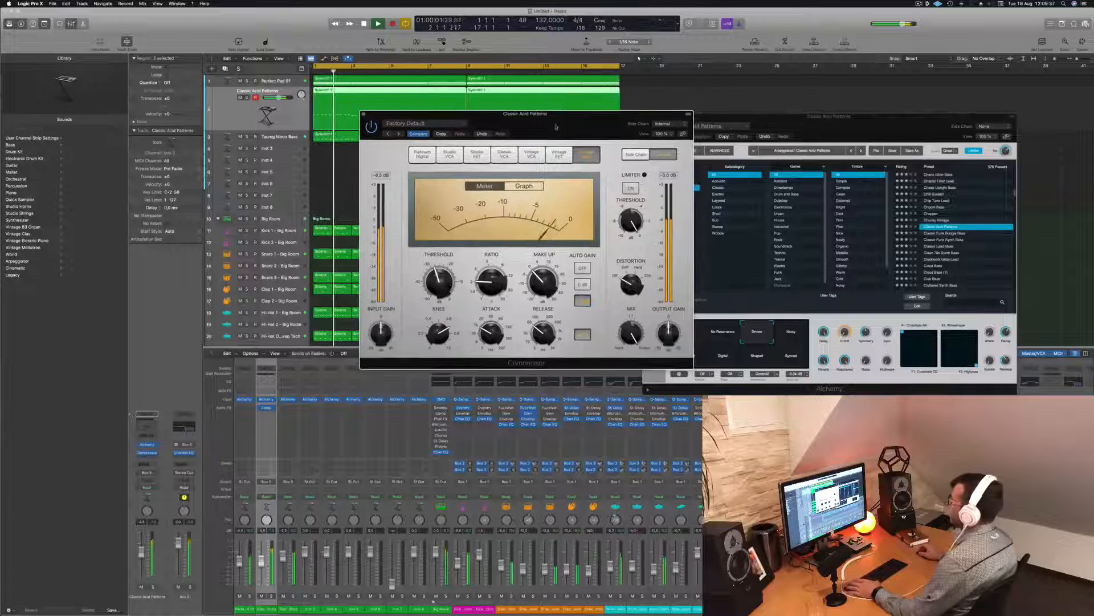
key("space")
key("super+w")
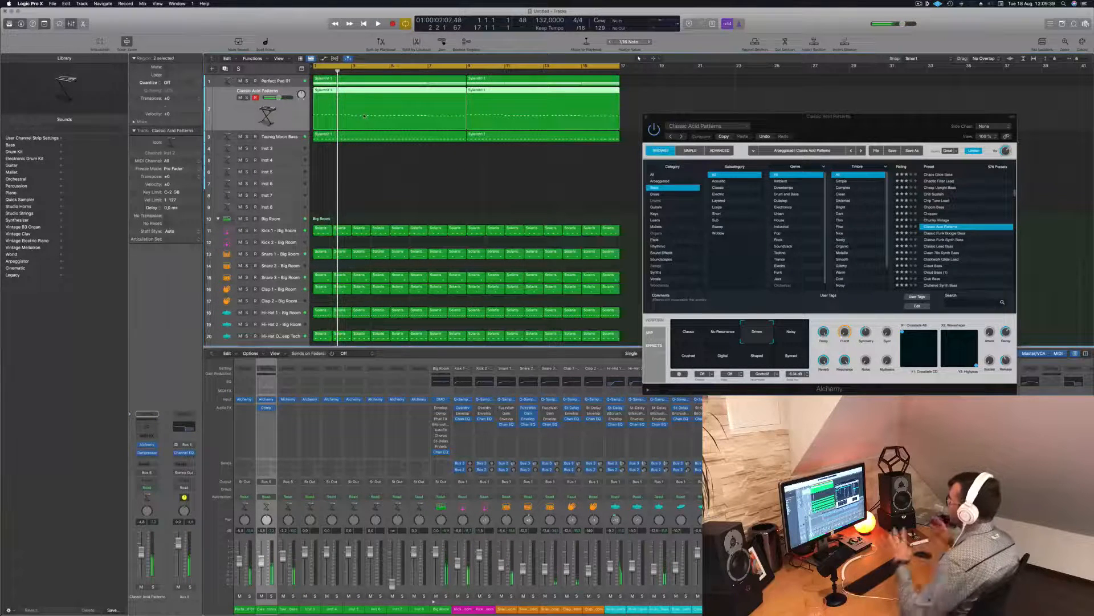
Play the song from the start and reopen the bass bus's Channel EQ to check its curve
key("Return")
key("space")
key("Return")
left_click(183, 426)
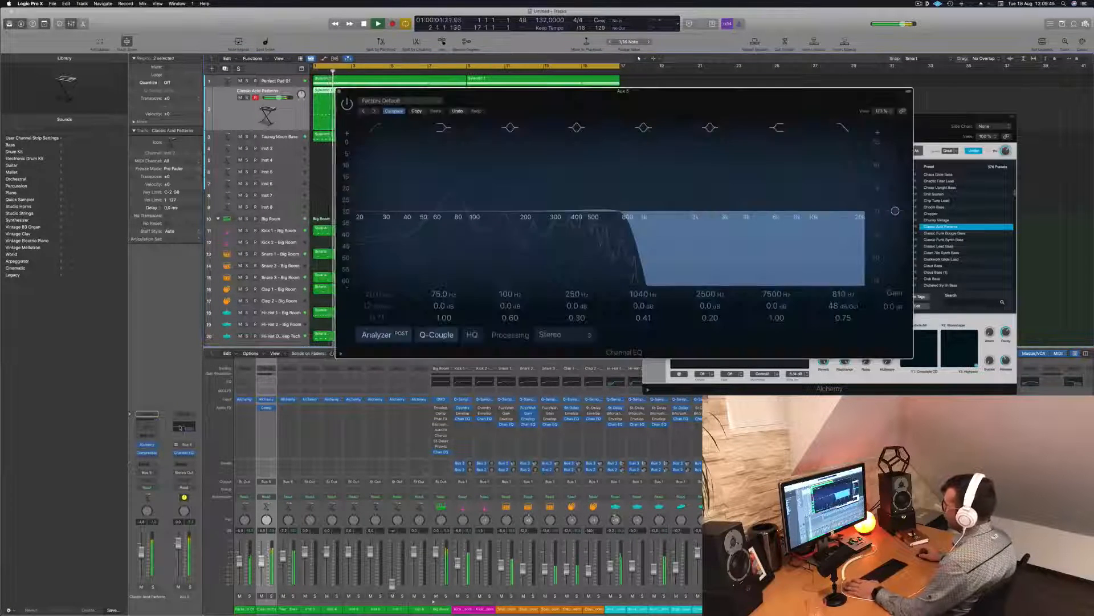
Open up the bass bus Channel EQ's high-cut filter to 20000 Hz, close the EQ and replay from the start
key("Return")
key("space")
left_click_drag(624, 213, 862, 216)
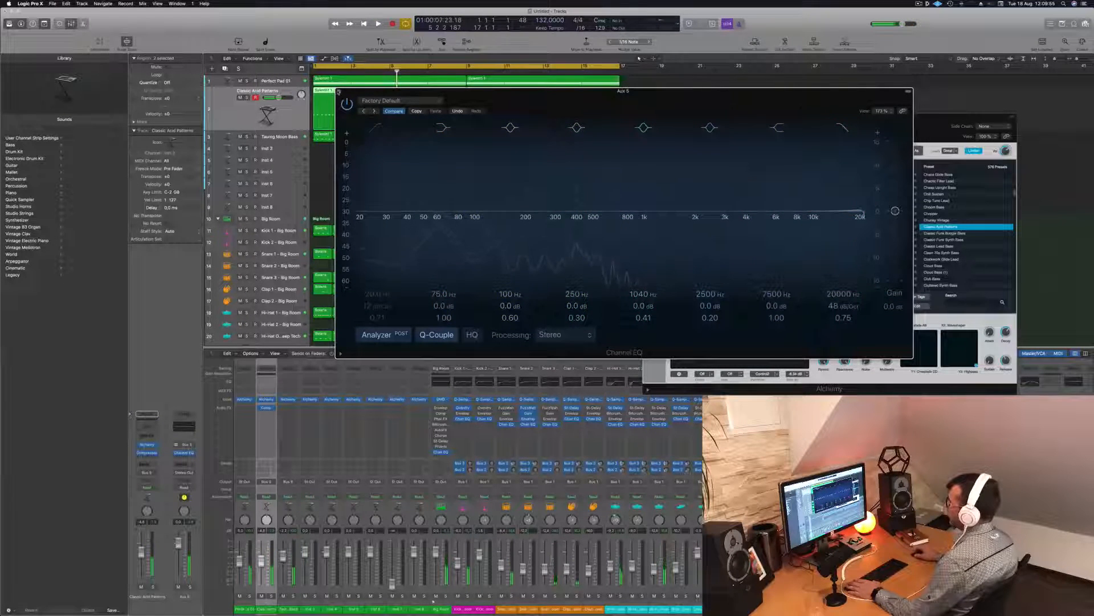
key("super+w")
key("Return")
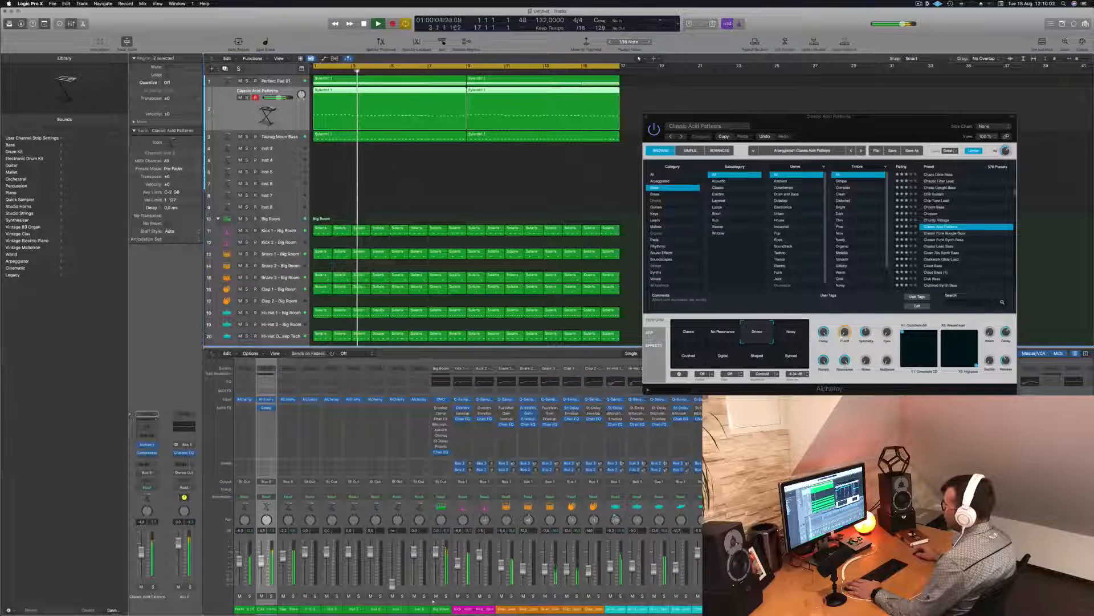
Move the Compressor from the Classic Acid Patterns track to the bass bus, fine-tune its threshold during playback and close it
key("Down")
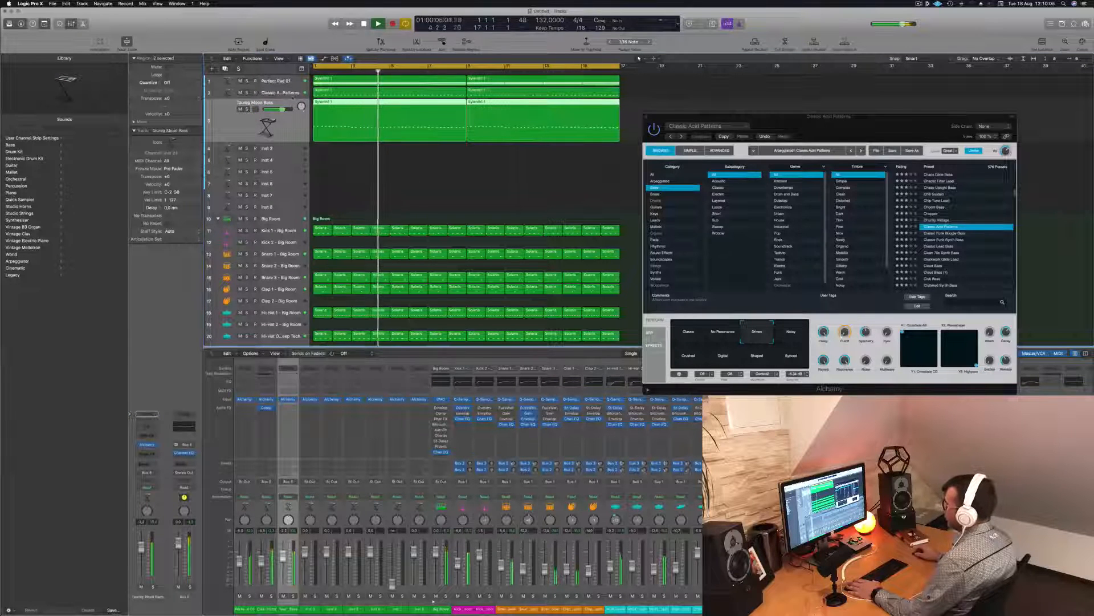
key("Up")
left_click_drag(148, 452, 184, 453)
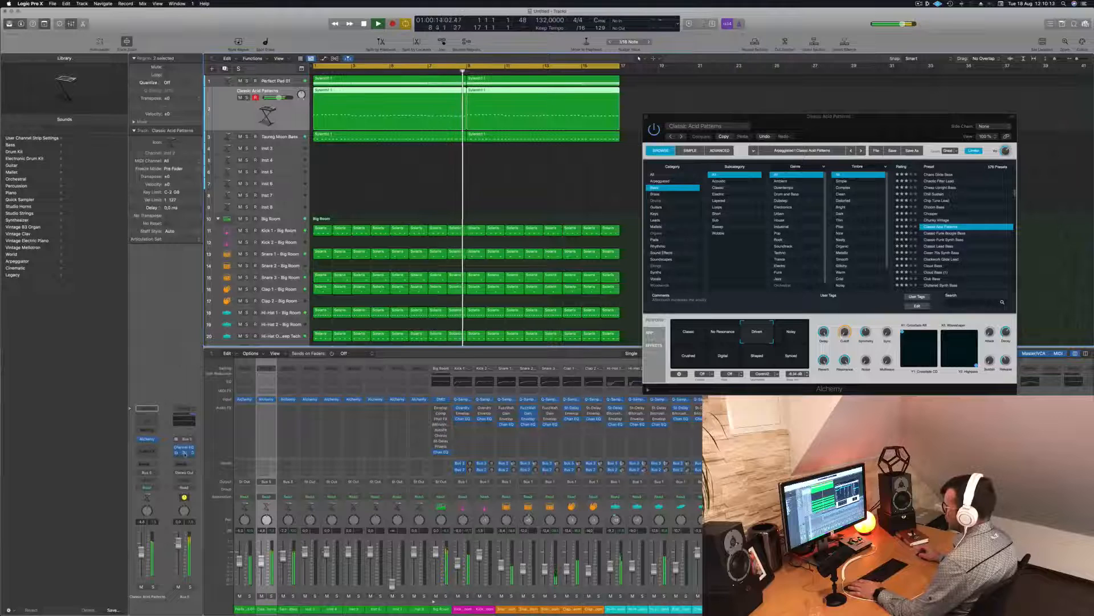
left_click(184, 452)
left_click_drag(556, 106, 684, 137)
key("Return")
left_click_drag(542, 288, 542, 285)
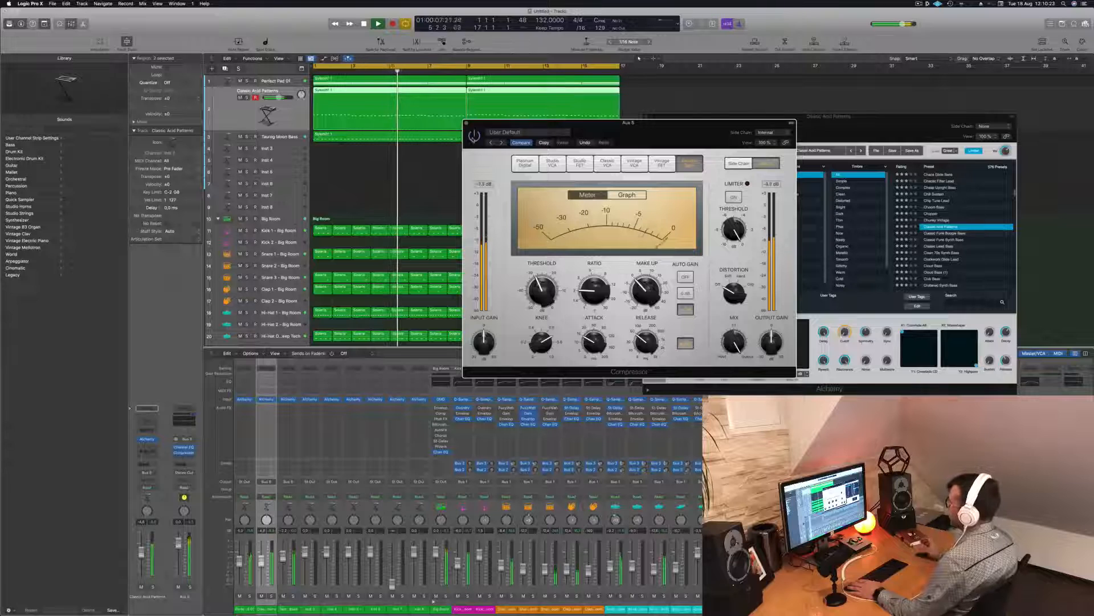
left_click(467, 123)
key("Return")
key("space")
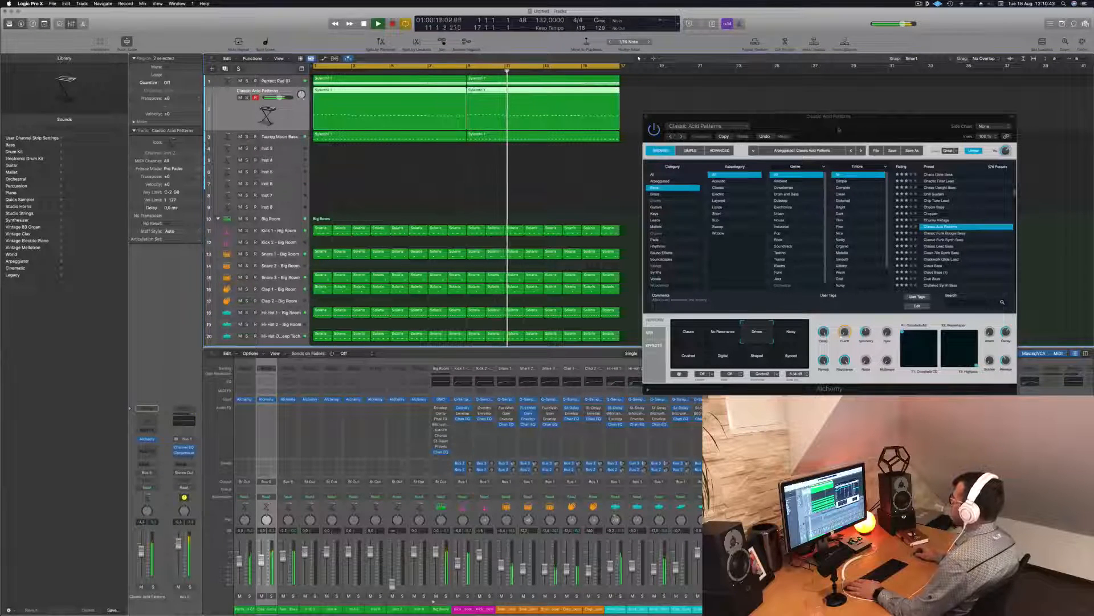
Close the Alchemy window, deselect the regions and replay the song from the start
left_click_drag(656, 117, 694, 116)
key("space")
left_click(686, 117)
key("Return")
key("space")
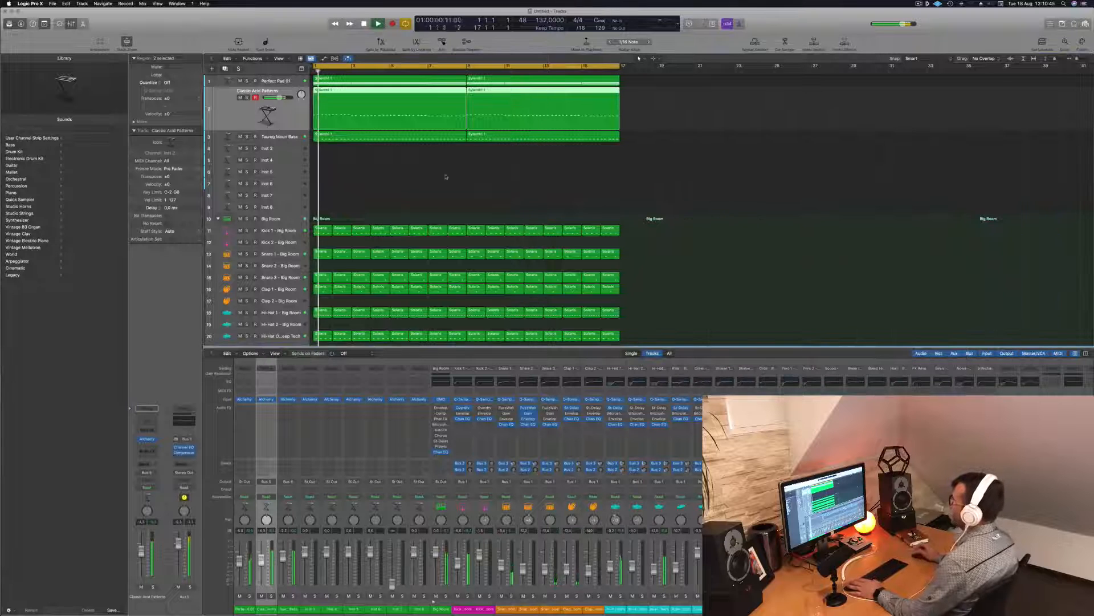
left_click(429, 178)
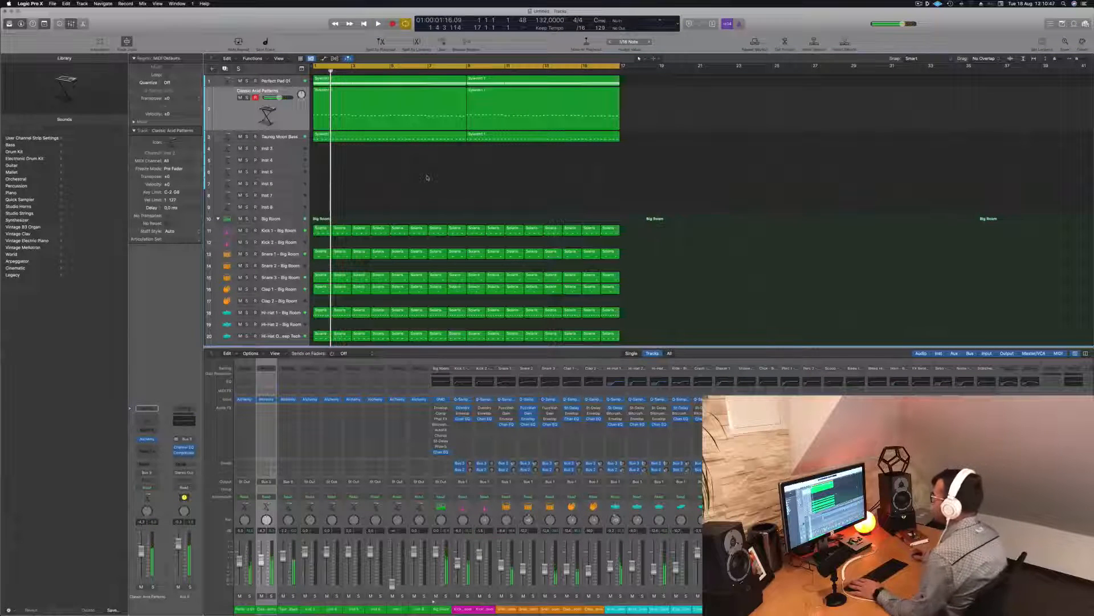
key("Return")
key("space")
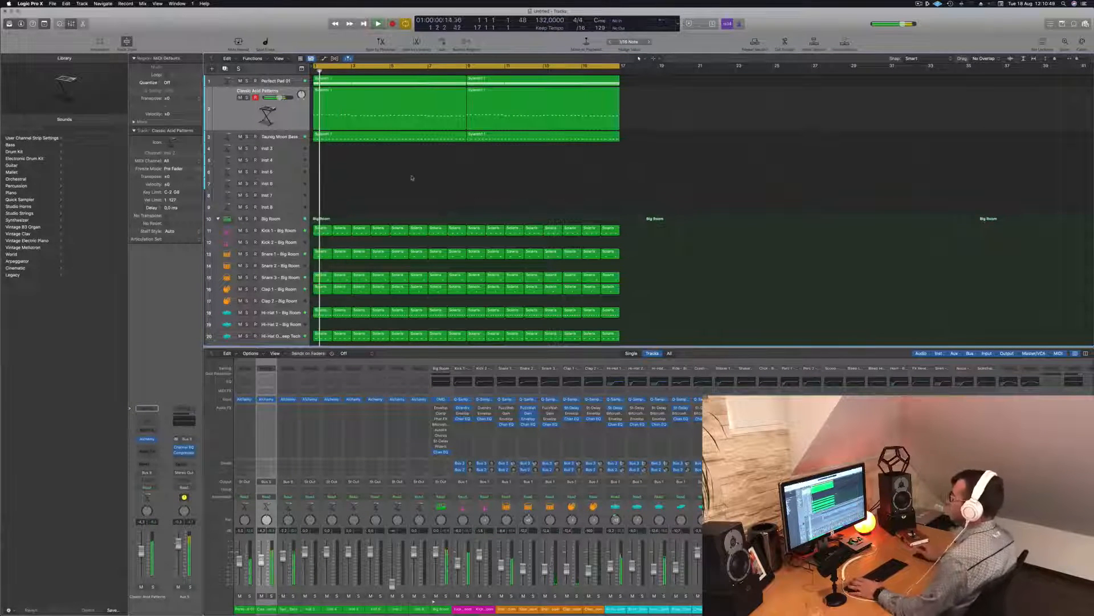
Select and mute the Perfect Pad 01 track, and play the song from the start without it
key("Up")
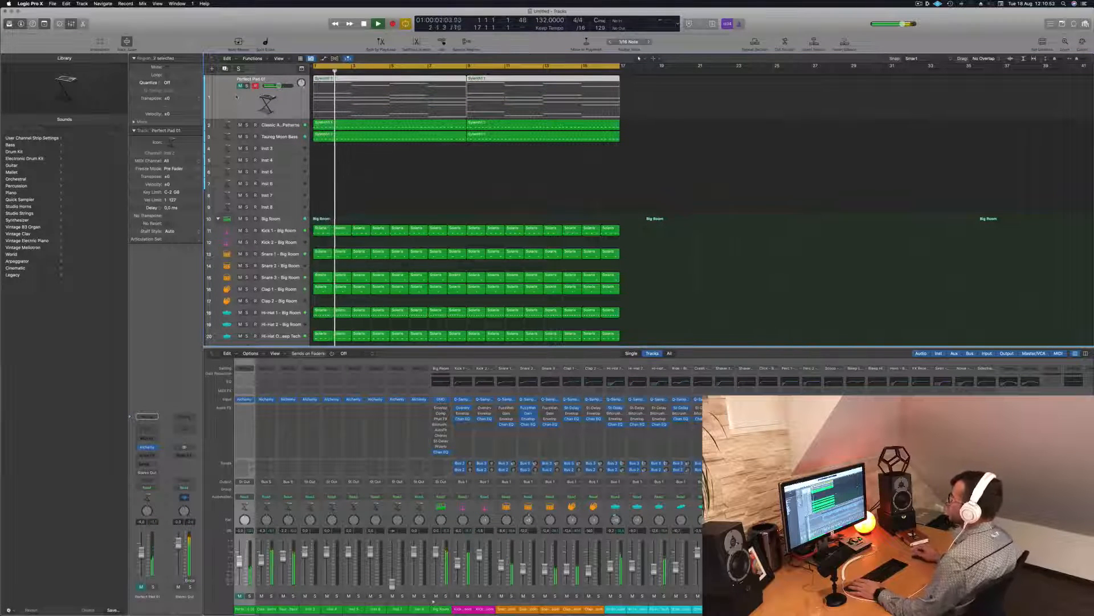
left_click(431, 176)
key("space")
key("Return")
key("space")
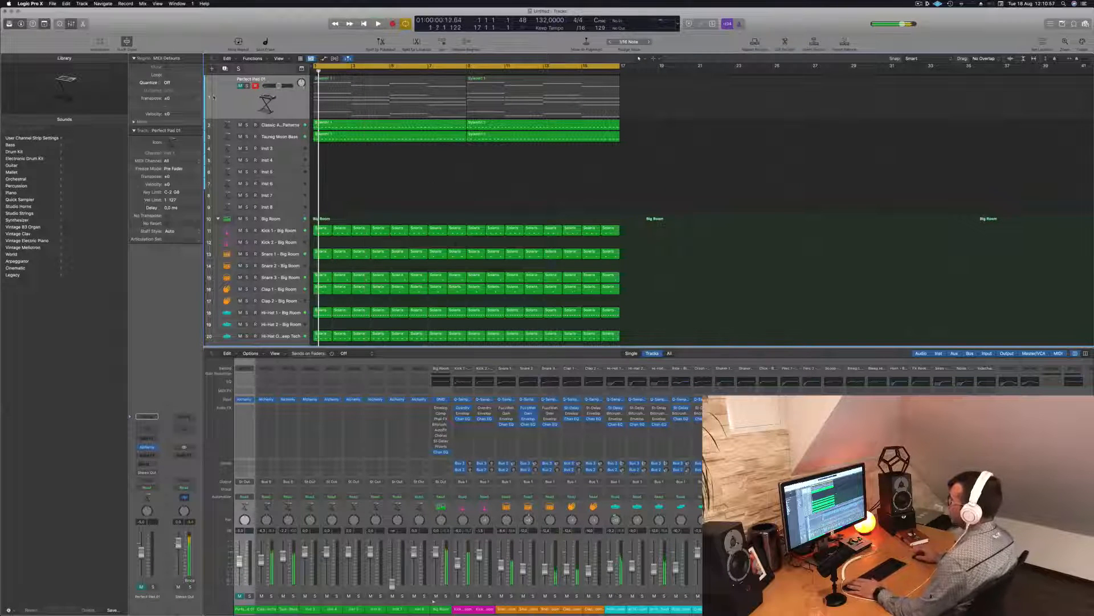
left_click(214, 98)
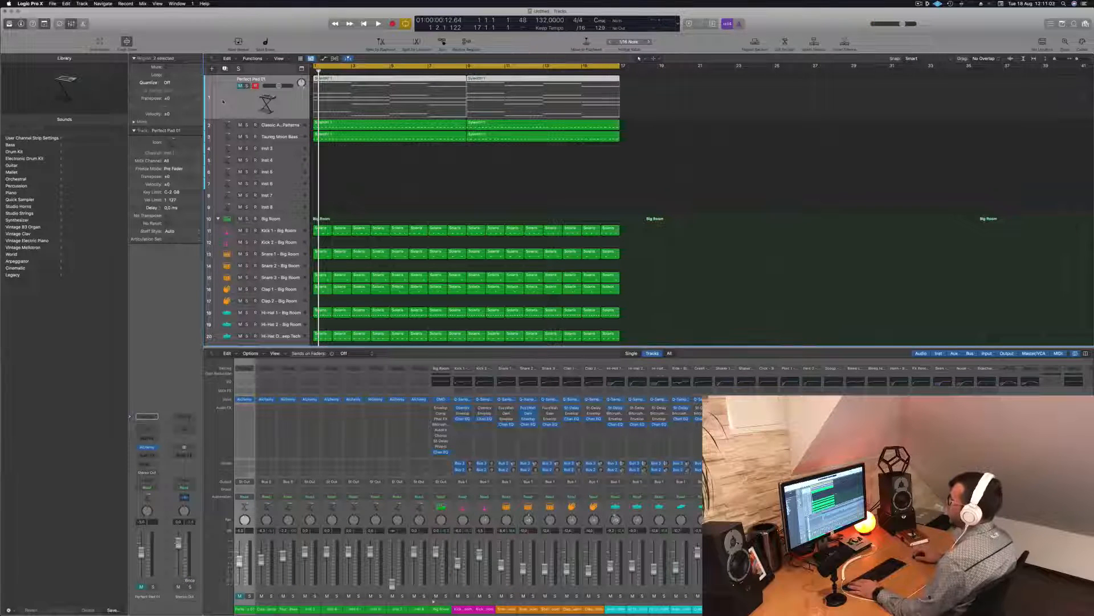
key("space")
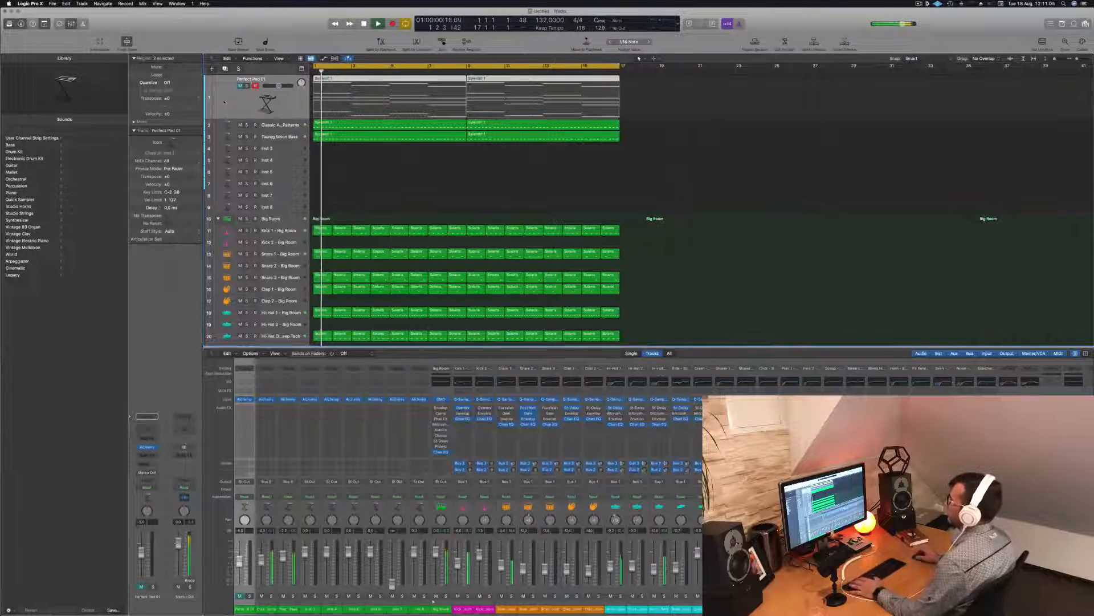
key("space")
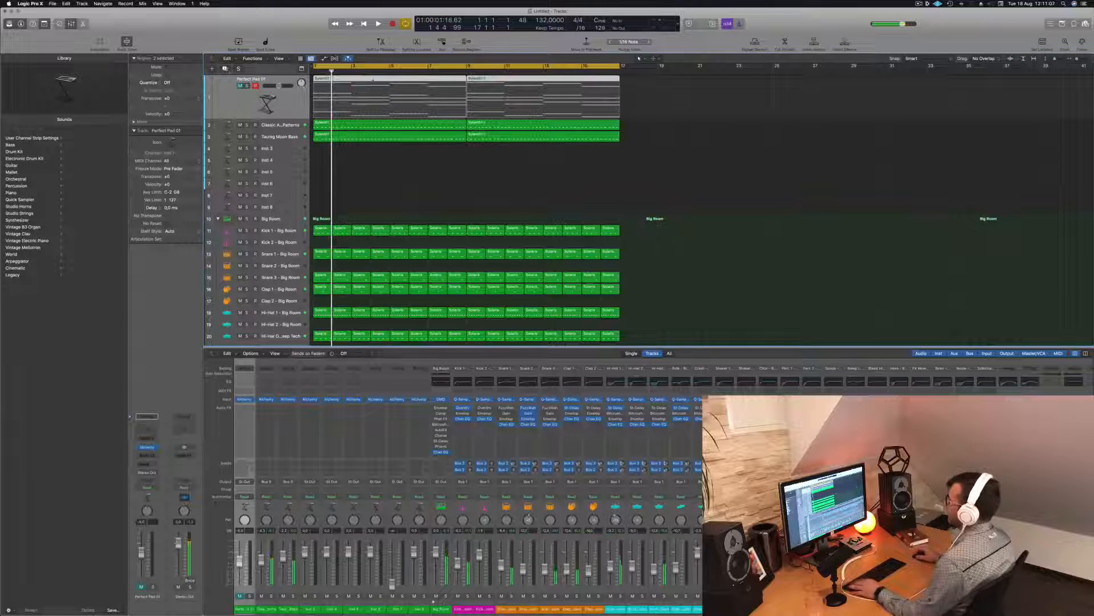
Duplicate the Perfect Pad 01 track with its settings, copy the first chord region onto it and unmute the new track
key("super+d")
left_click_drag(389, 83, 389, 106)
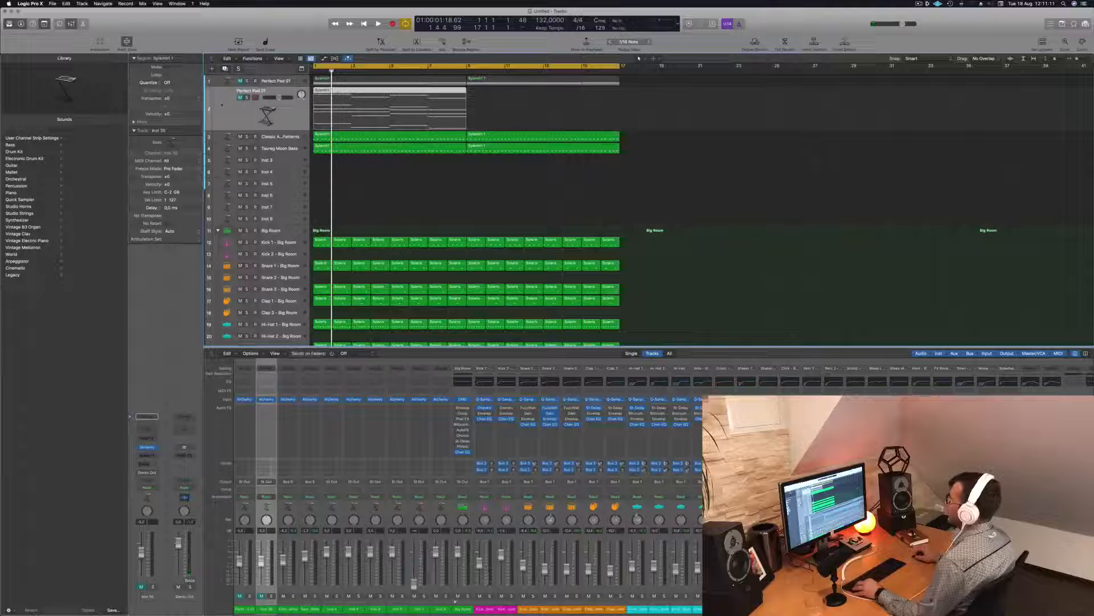
key("ctrl+m")
Shorten all notes of the copied chord region into short stabs in the Piano Roll and audition them from the start
double_click(355, 92)
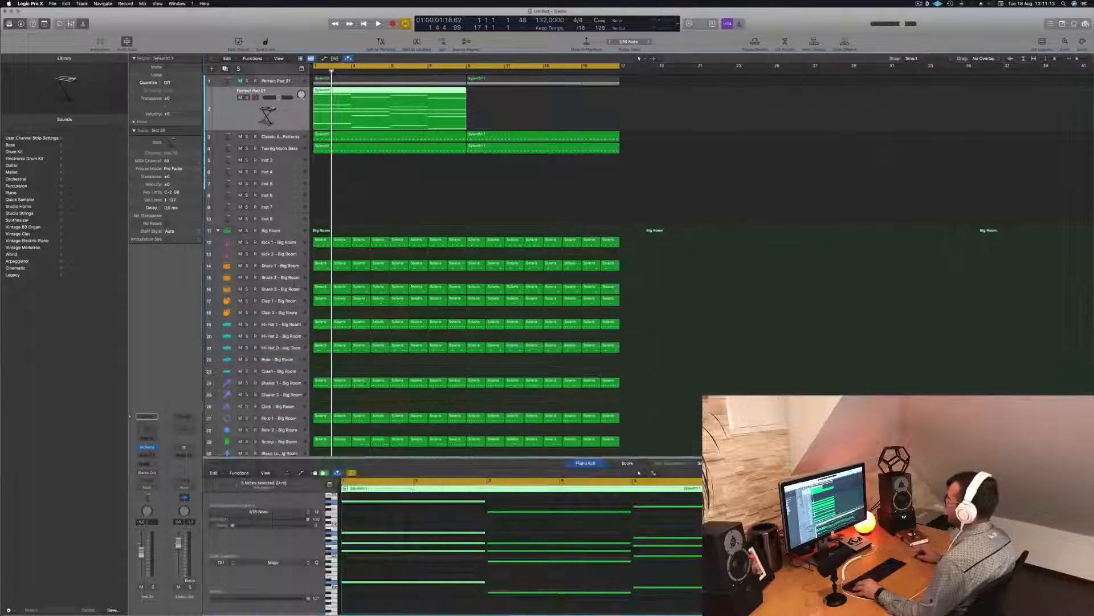
key("super+Left")
key("super+Left")
key("super+a")
left_click_drag(536, 513, 447, 517)
key("super+Right")
key("space")
key("Return")
key("space")
key("Return")
key("space")
key("space")
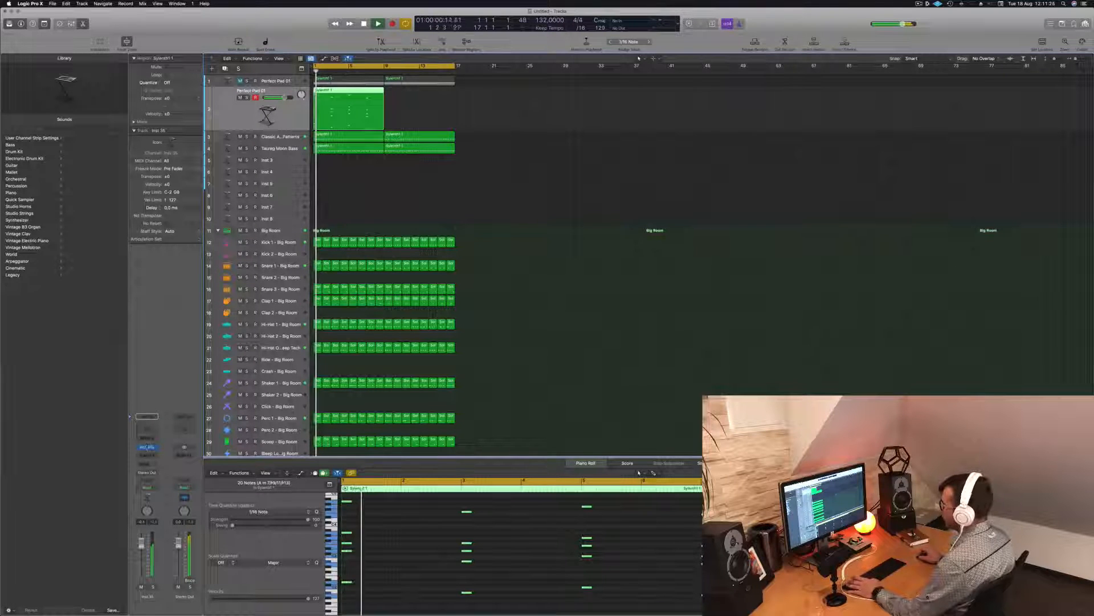
Load the 80s Digital Piano preset from Alchemy's Keys category on the duplicated track and audition it
left_click(147, 447)
left_click_drag(526, 105, 771, 119)
left_click(588, 201)
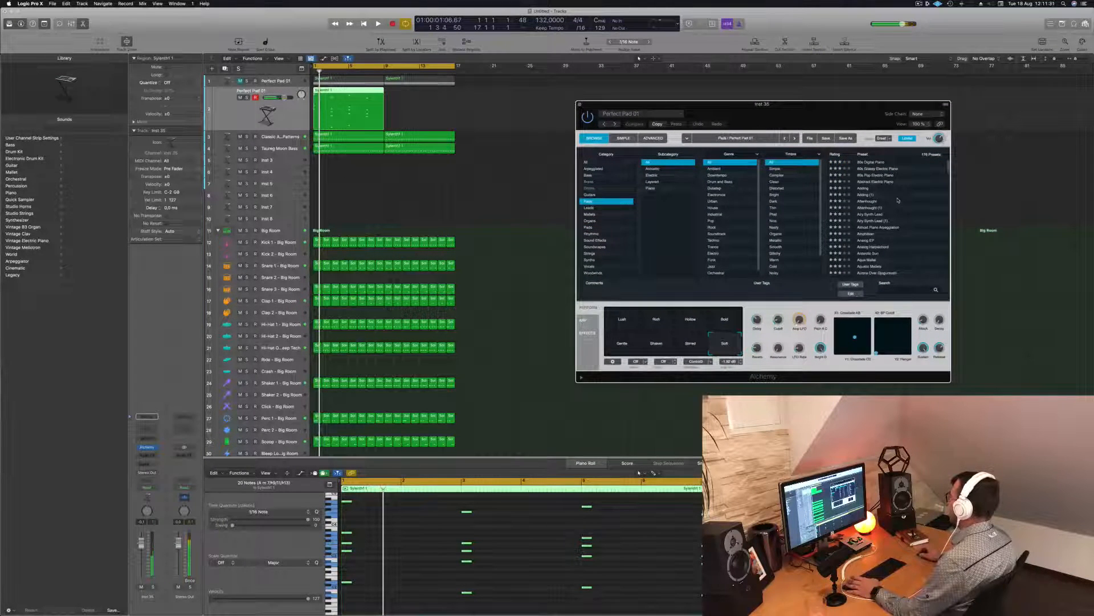
left_click(875, 162)
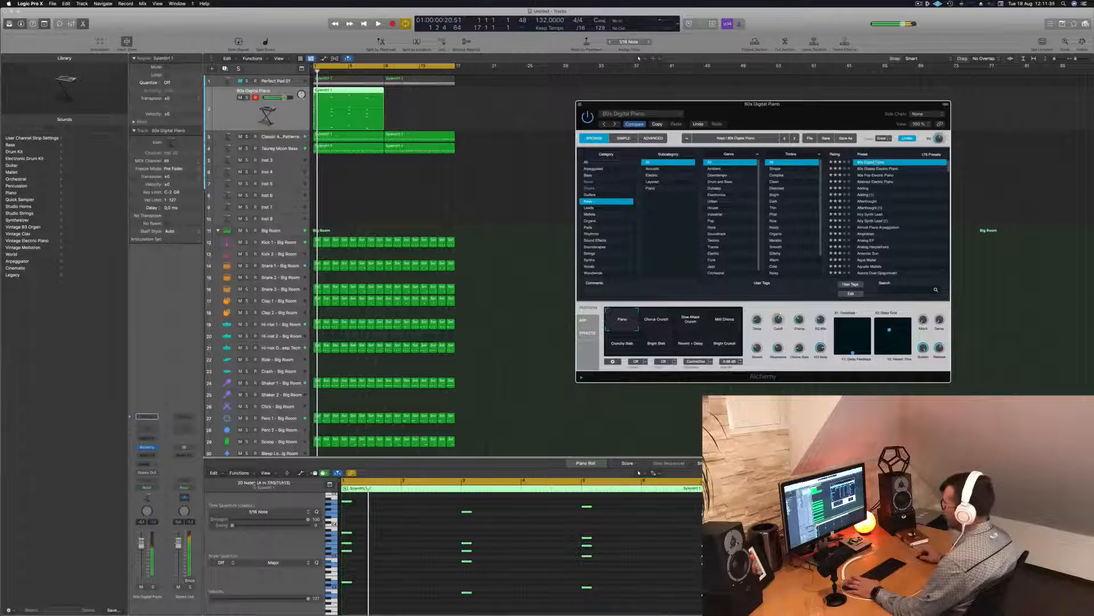
key("space")
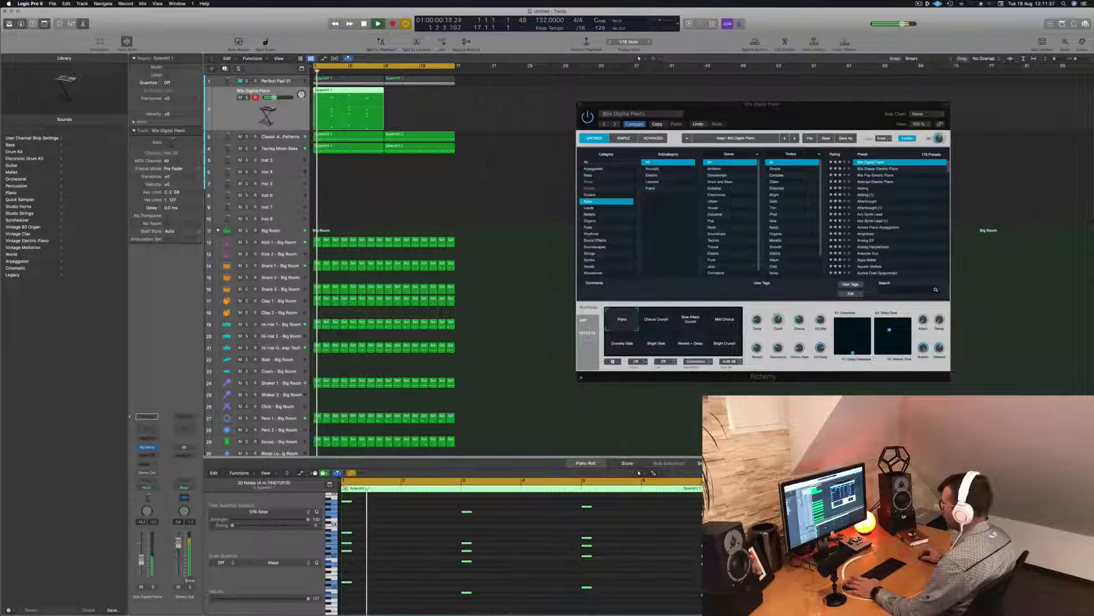
key("space")
key("space")
key("space")
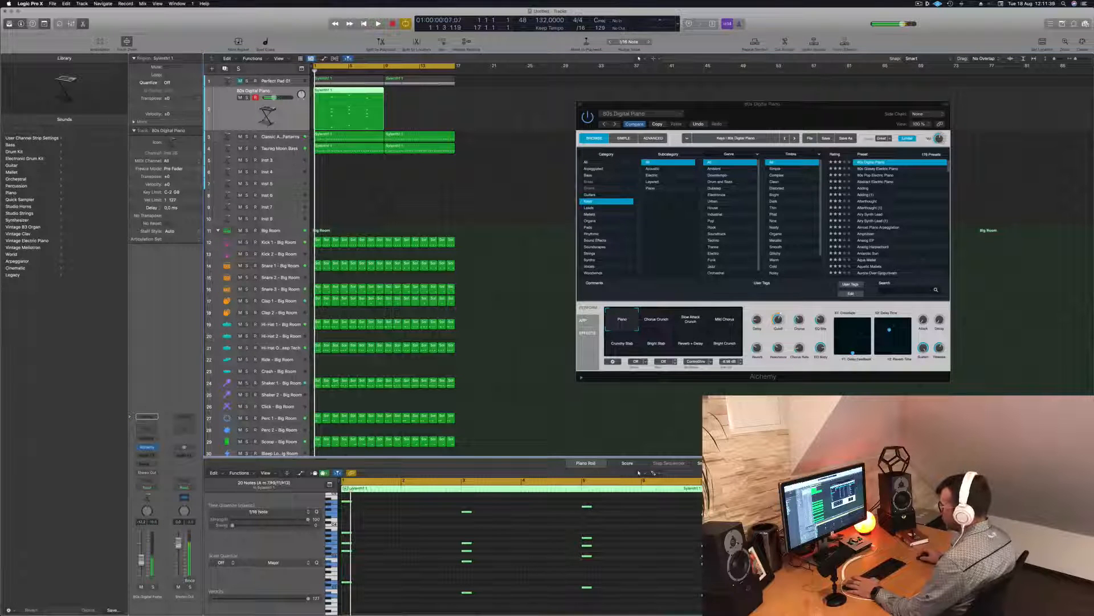
Insert a stereo SilverVerb on the 80s Digital Piano track with the saved grandiose preset and 100% wet output
left_click(151, 456)
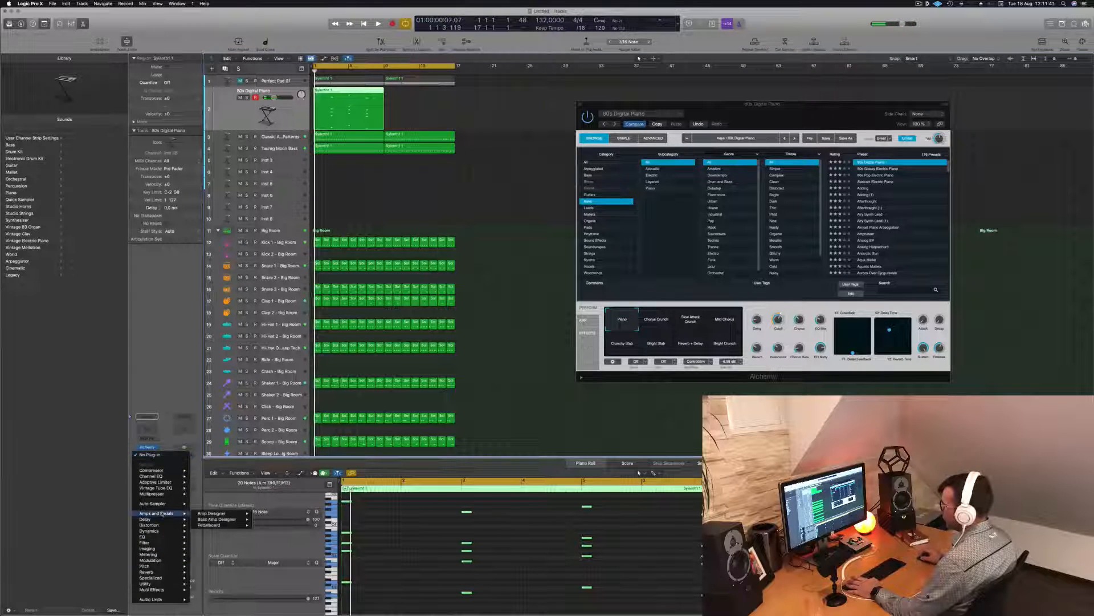
mouse_move(156, 537)
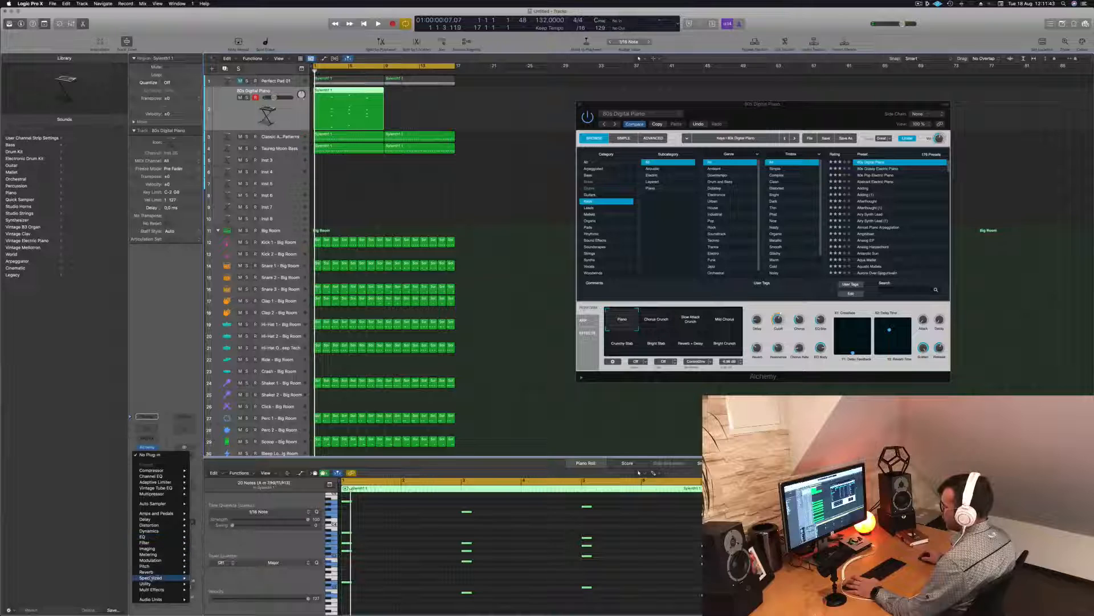
mouse_move(157, 571)
mouse_move(213, 578)
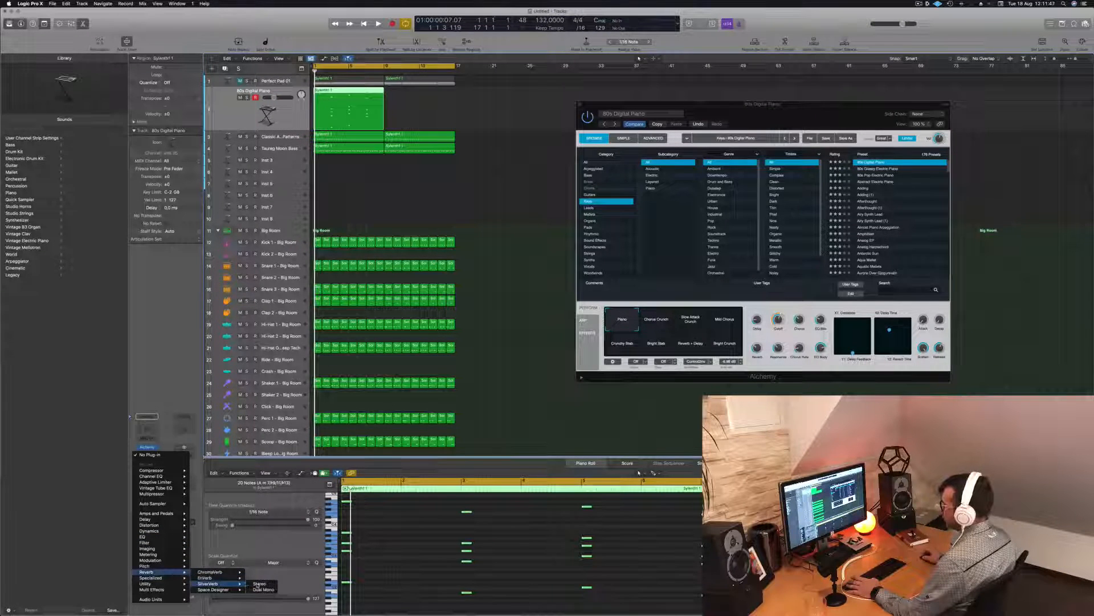
left_click(259, 584)
left_click(402, 100)
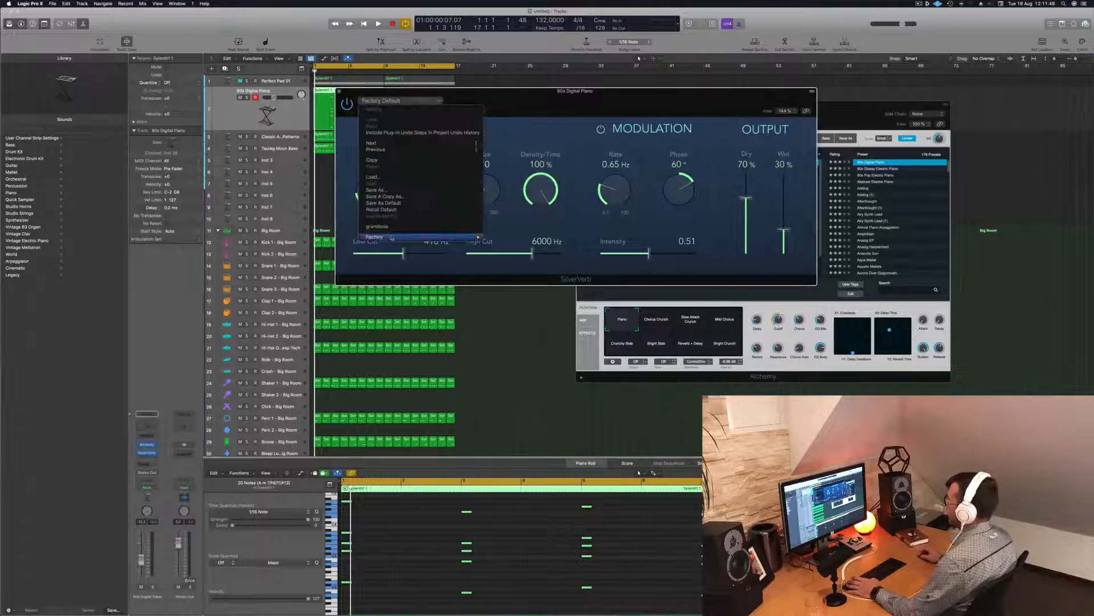
left_click(377, 226)
left_click_drag(784, 231, 787, 149)
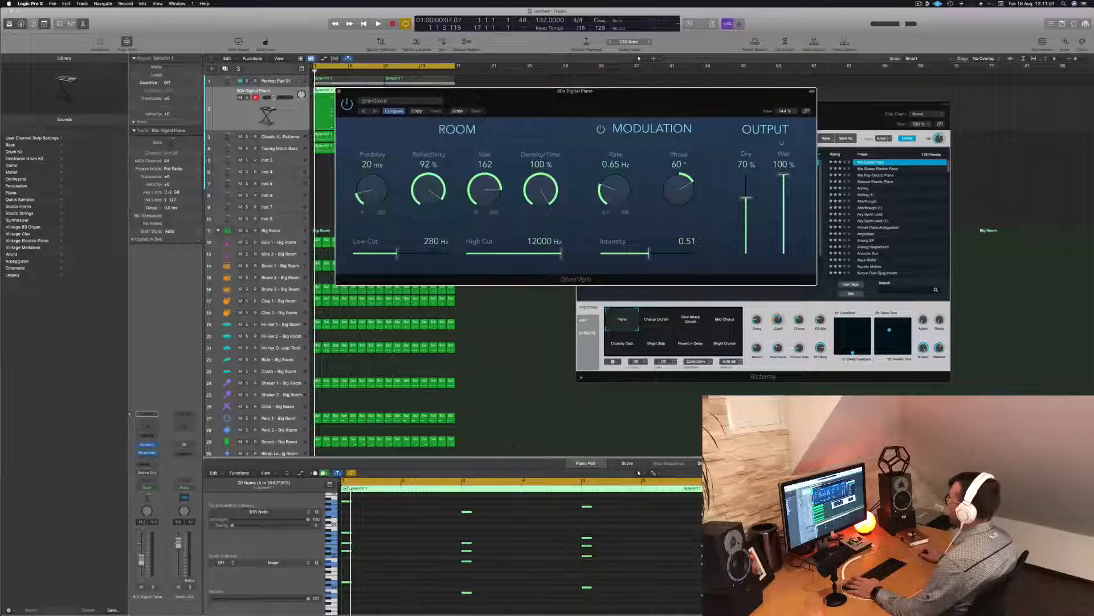
key("super+w")
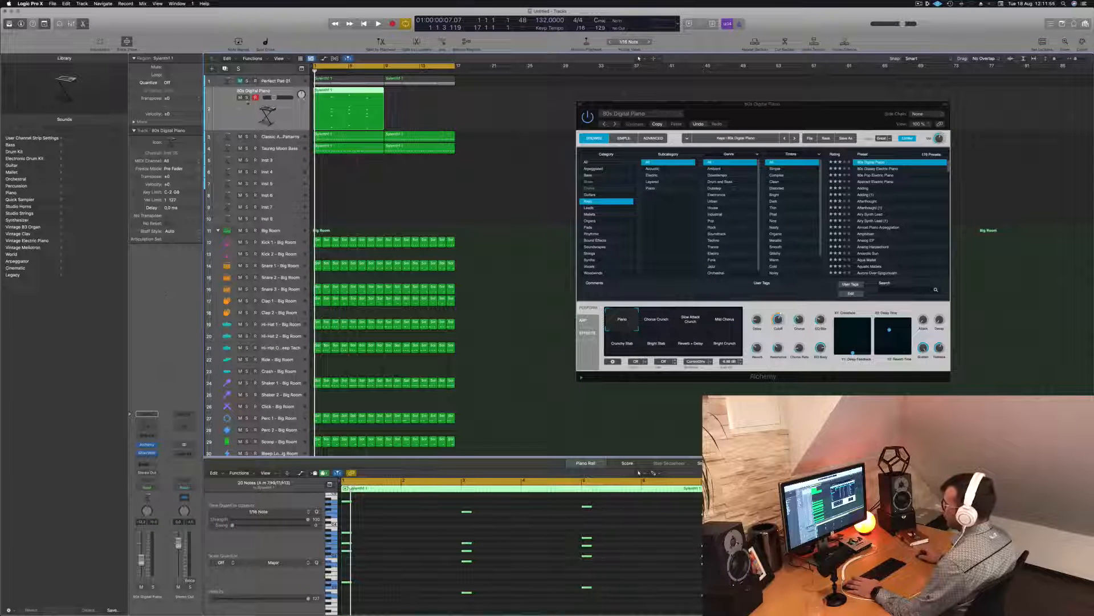
Add a Pre Fader send to Bus 5 on the 80s Digital Piano track and audition it from the start
left_click(146, 463)
mouse_move(171, 473)
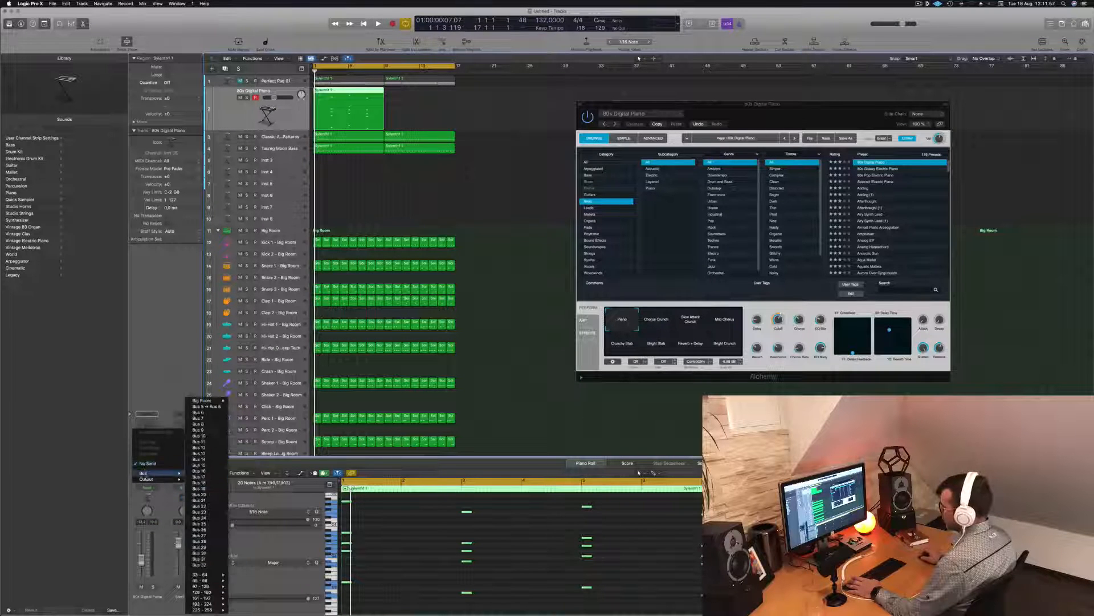
left_click(203, 407)
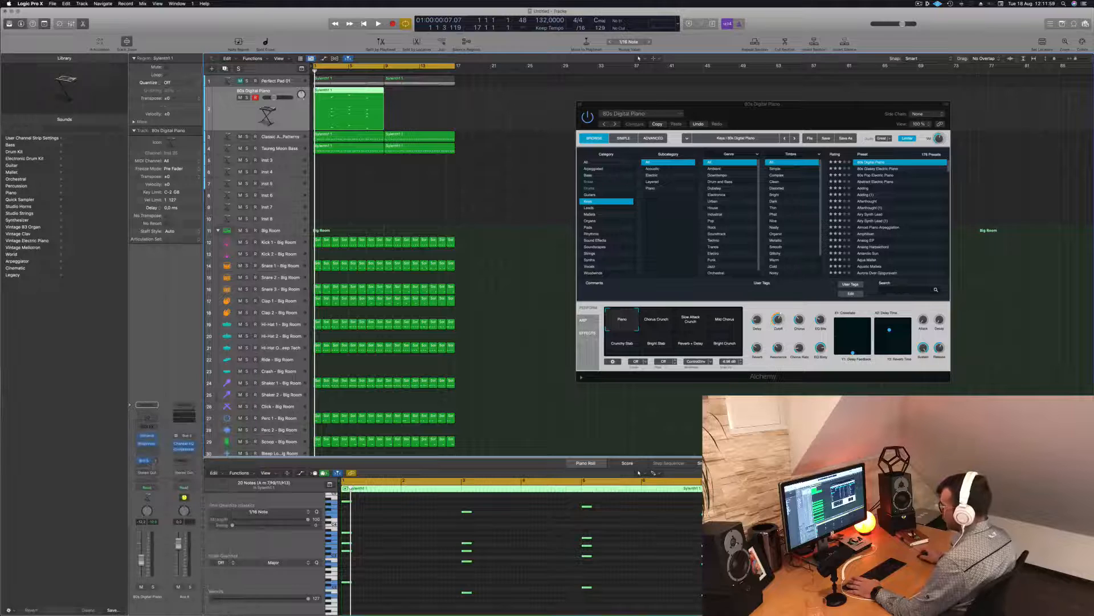
left_click(147, 460)
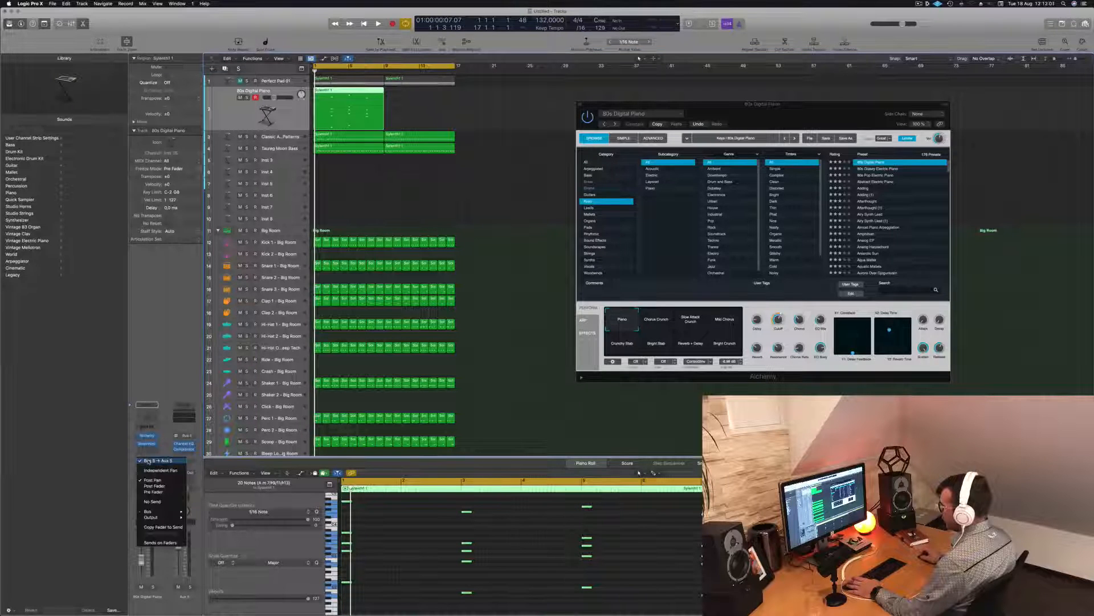
mouse_move(158, 511)
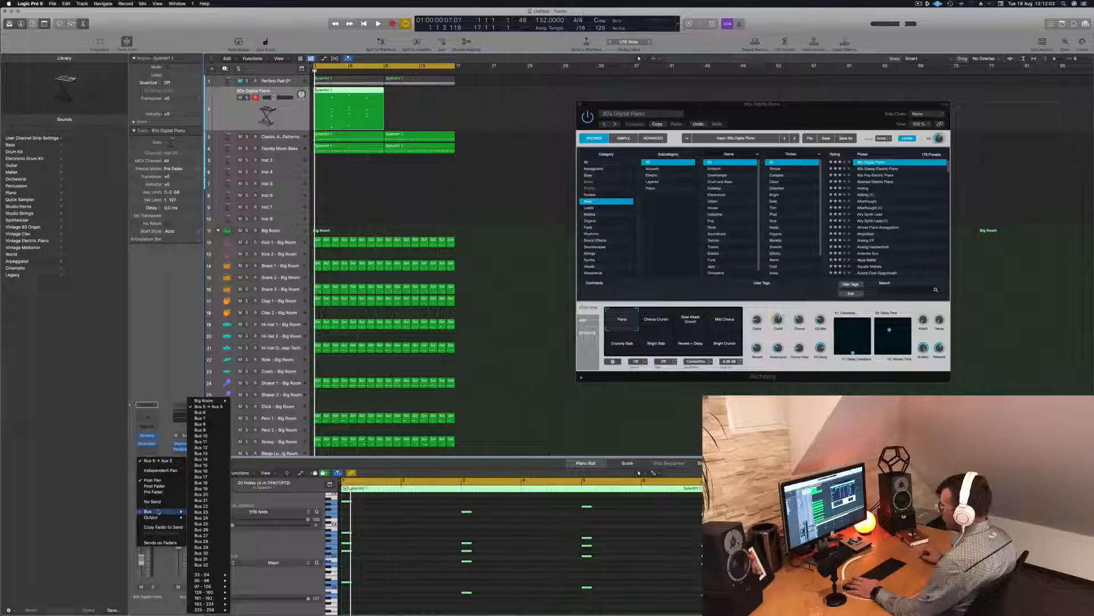
left_click(177, 295)
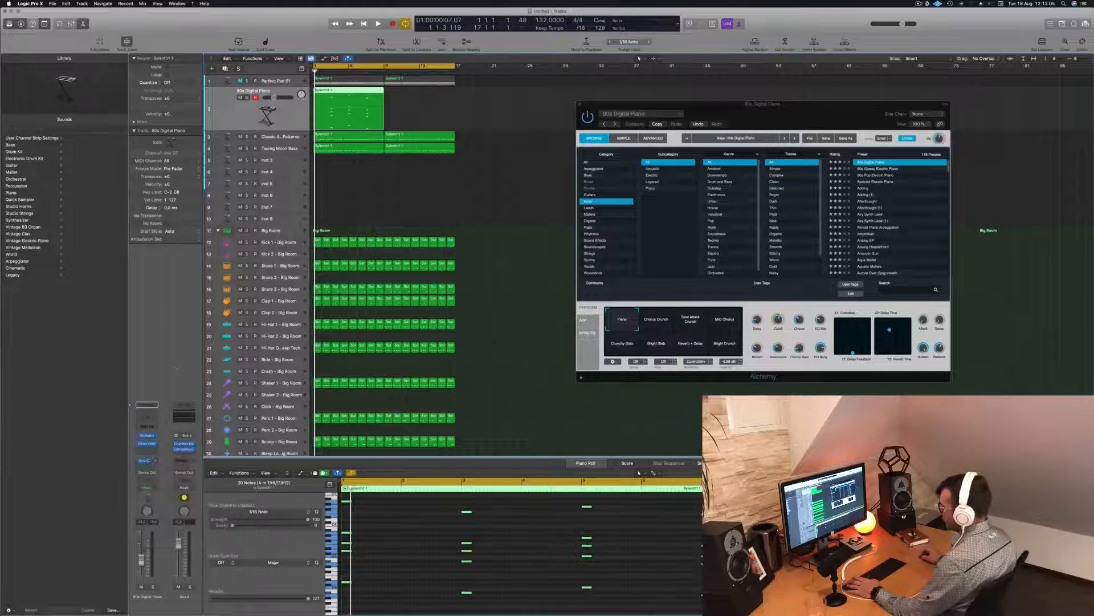
left_click(143, 460)
left_click(150, 490)
key("space")
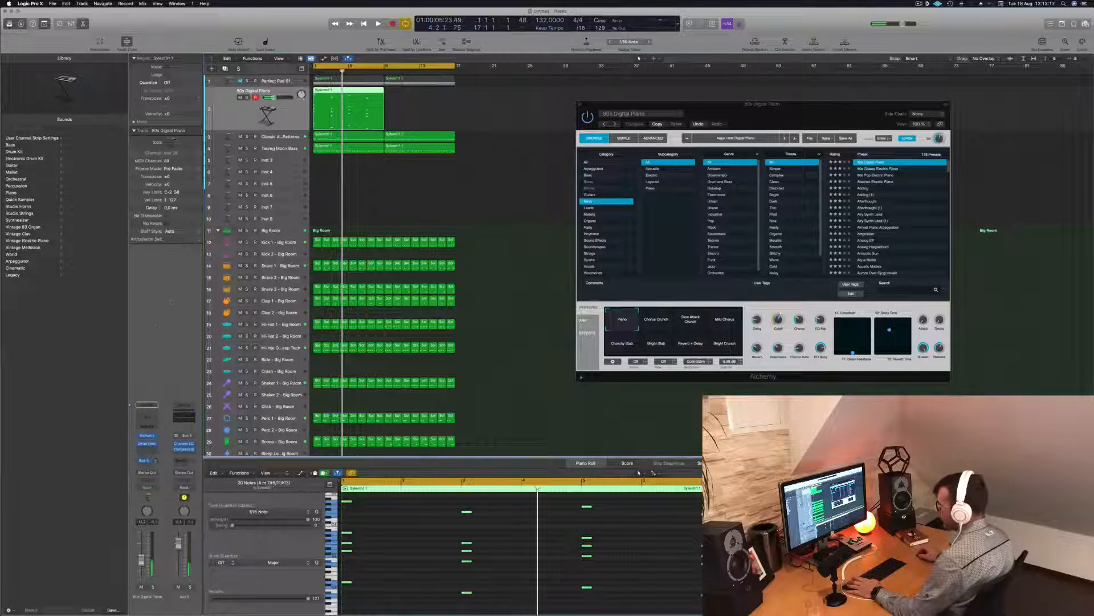
key("Return")
key("space")
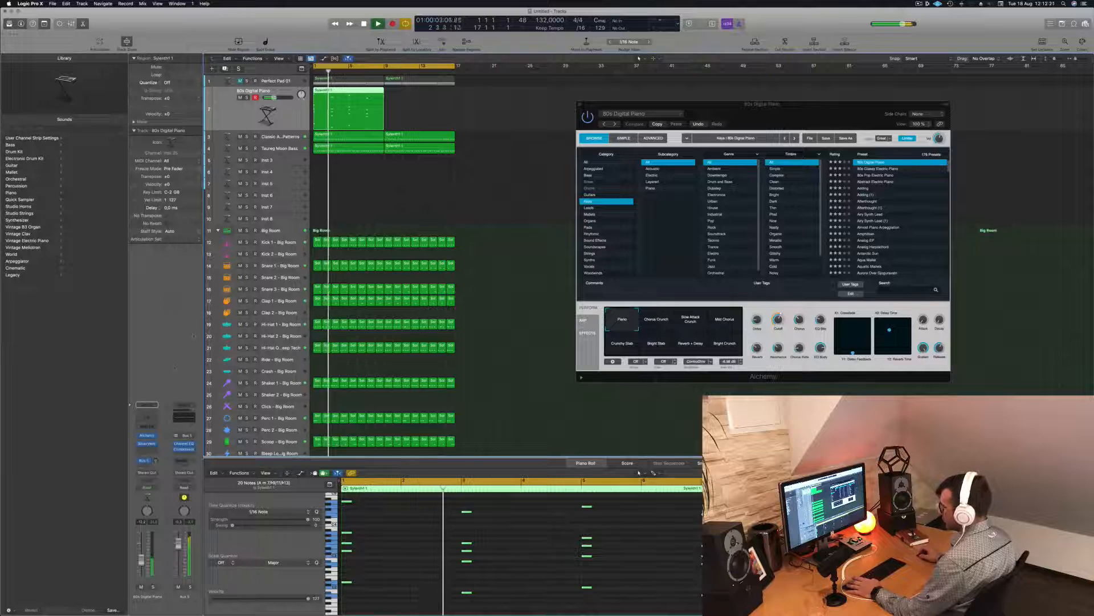
key("space")
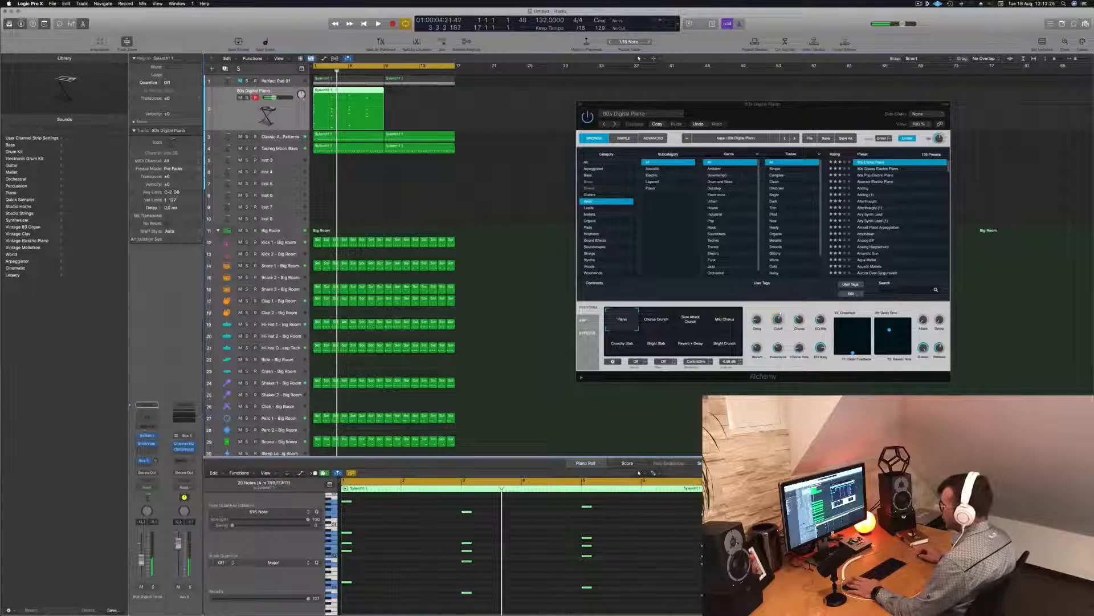
Reroute the 80s Digital Piano send to Bus 6, with SilverVerb on its aux channel, and audition it from the start
left_click(146, 461)
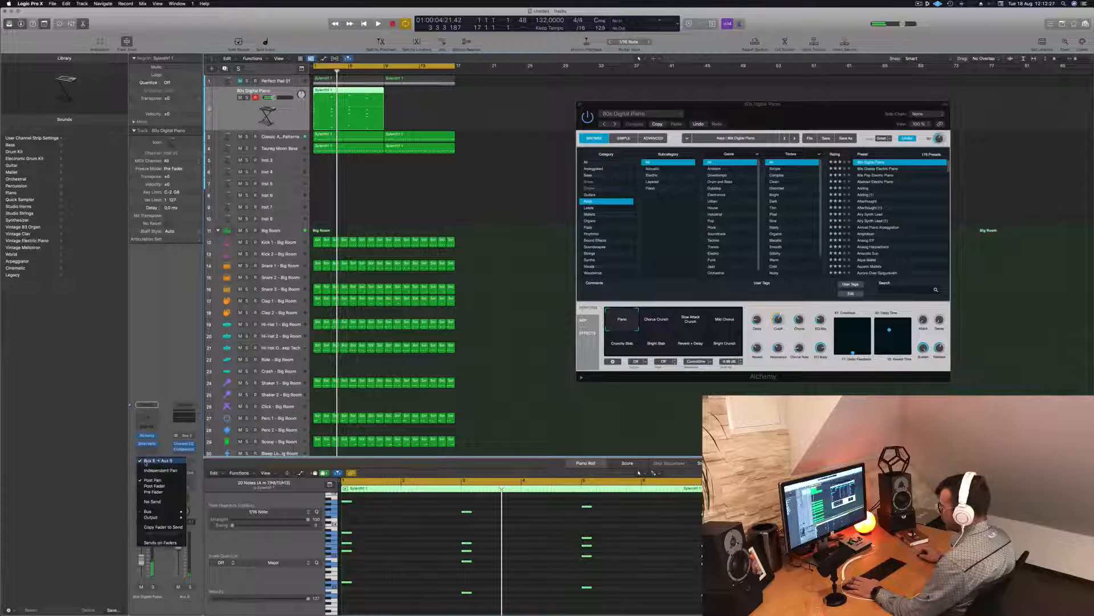
mouse_move(150, 511)
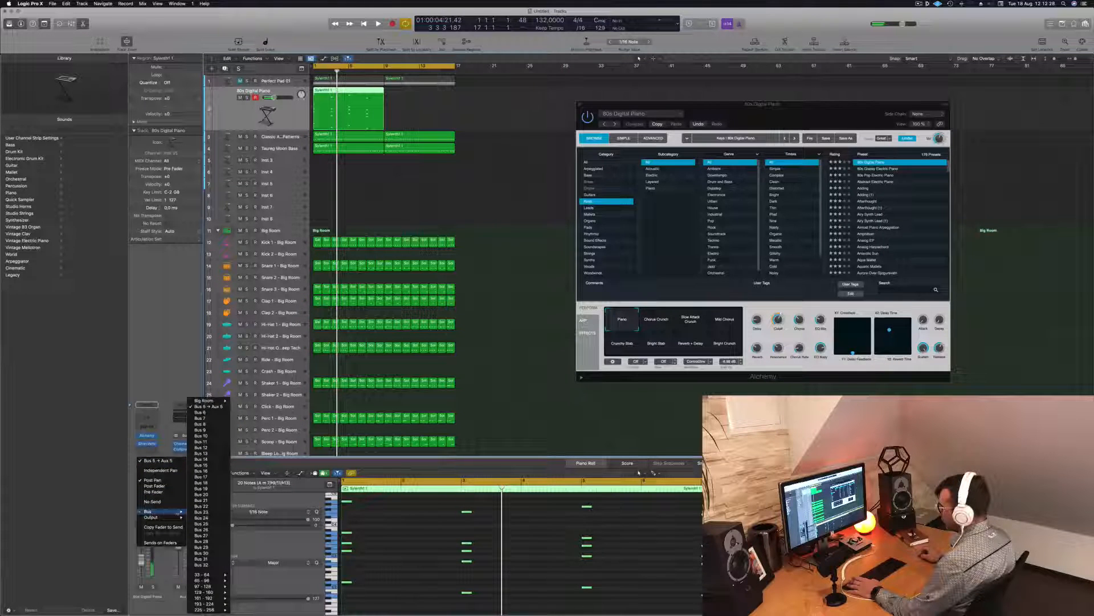
left_click(205, 412)
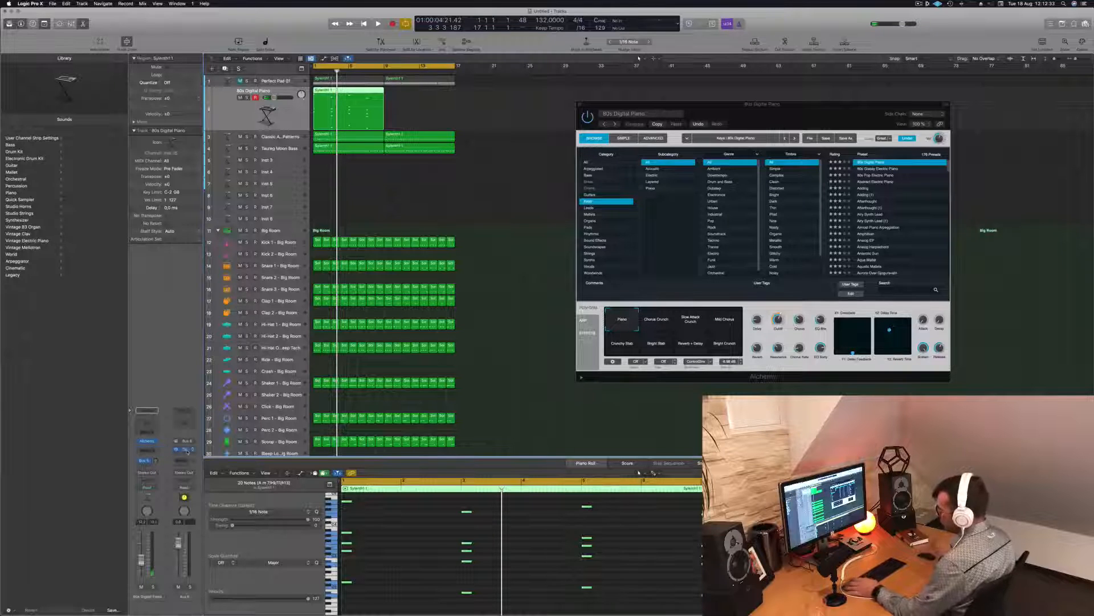
key("space")
key("space")
key("space")
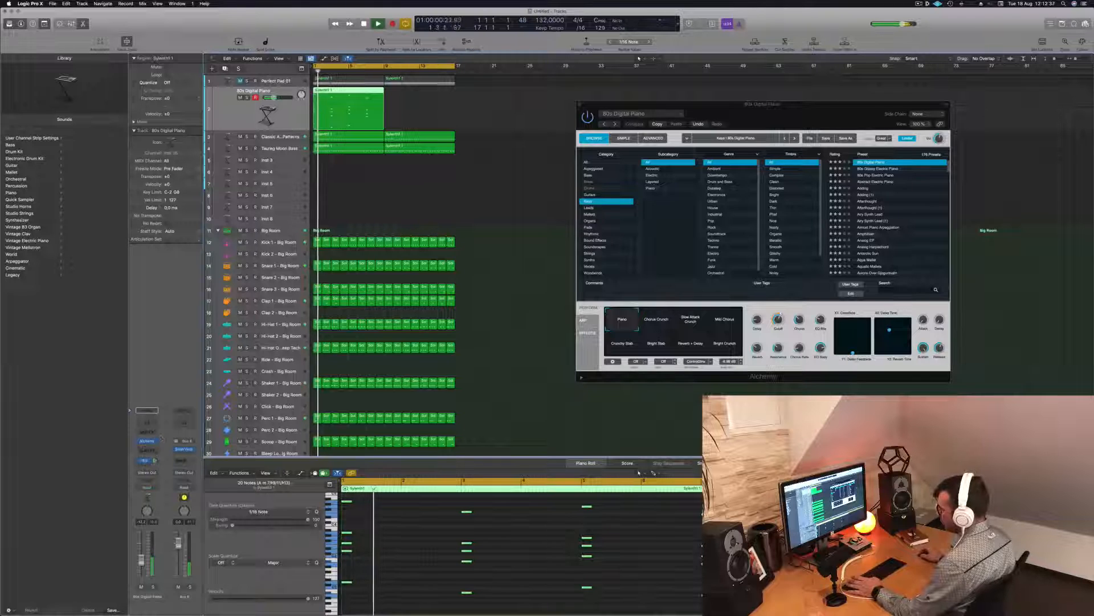
Load the Abstract Electric Piano preset in the piano track's Alchemy and audition it from the start
key("space")
key("space")
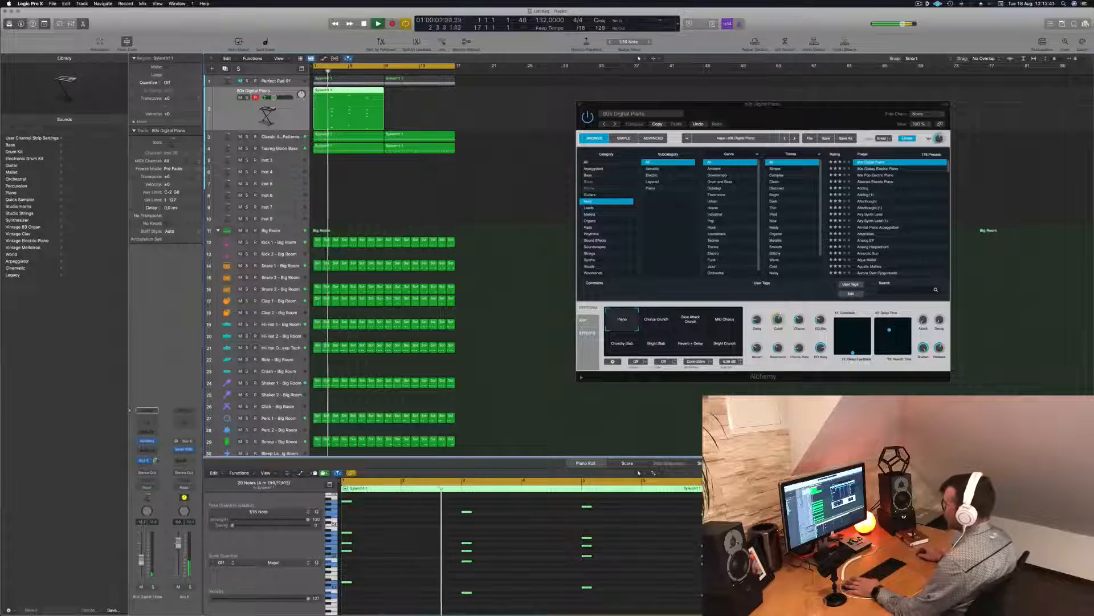
left_click_drag(757, 127, 674, 104)
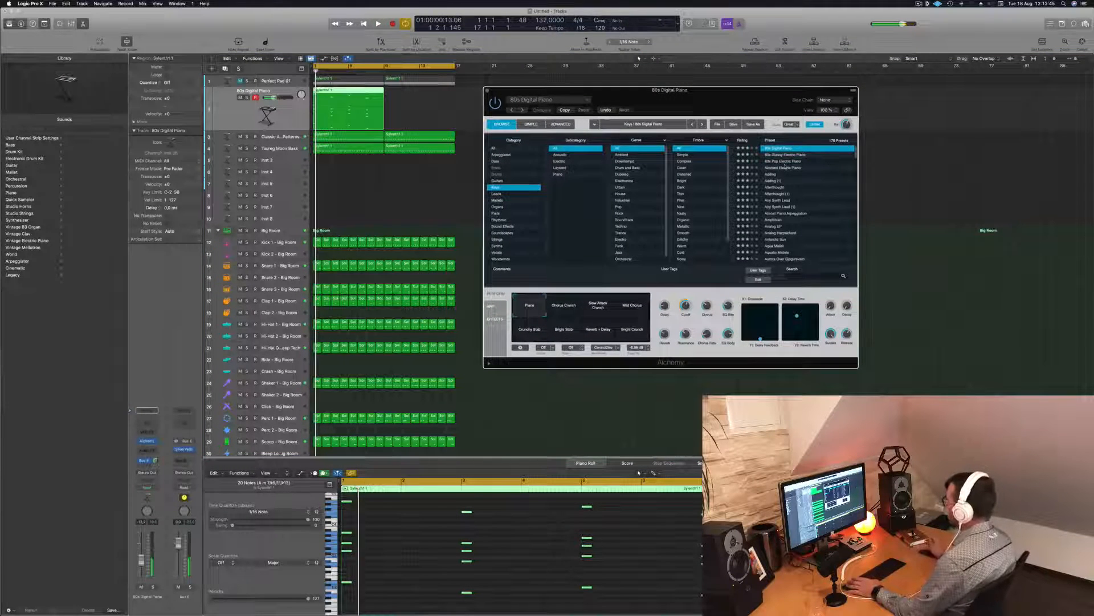
left_click(784, 166)
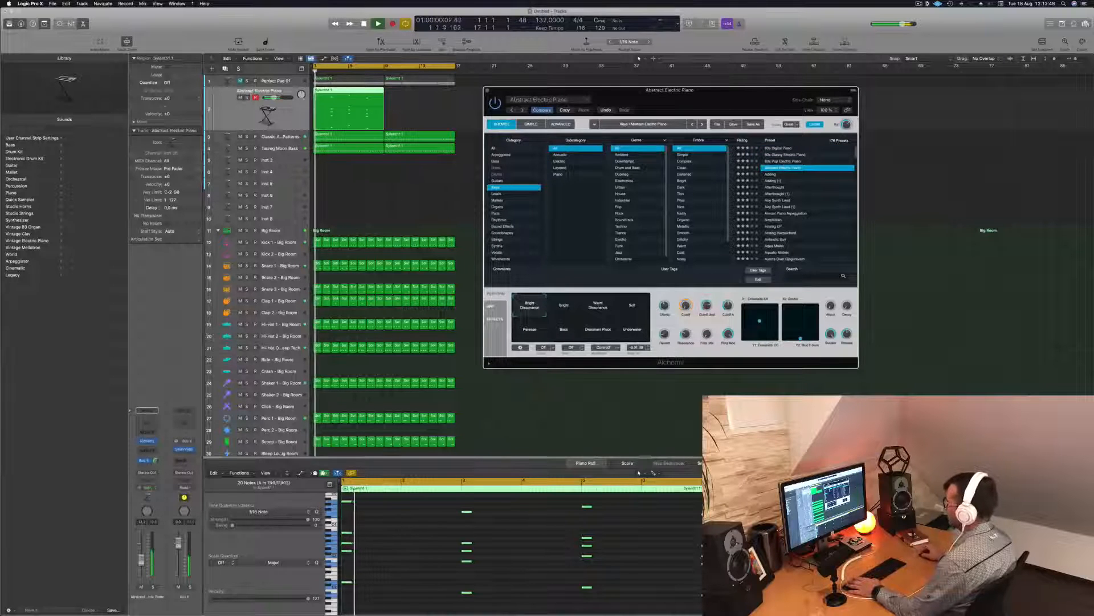
Delete the highest note of every chord in the Piano Roll and play the region from the start
scroll(580, 536, "up", 1)
left_click(581, 536)
left_click_drag(581, 536, 342, 516)
left_click_drag(344, 508, 704, 538)
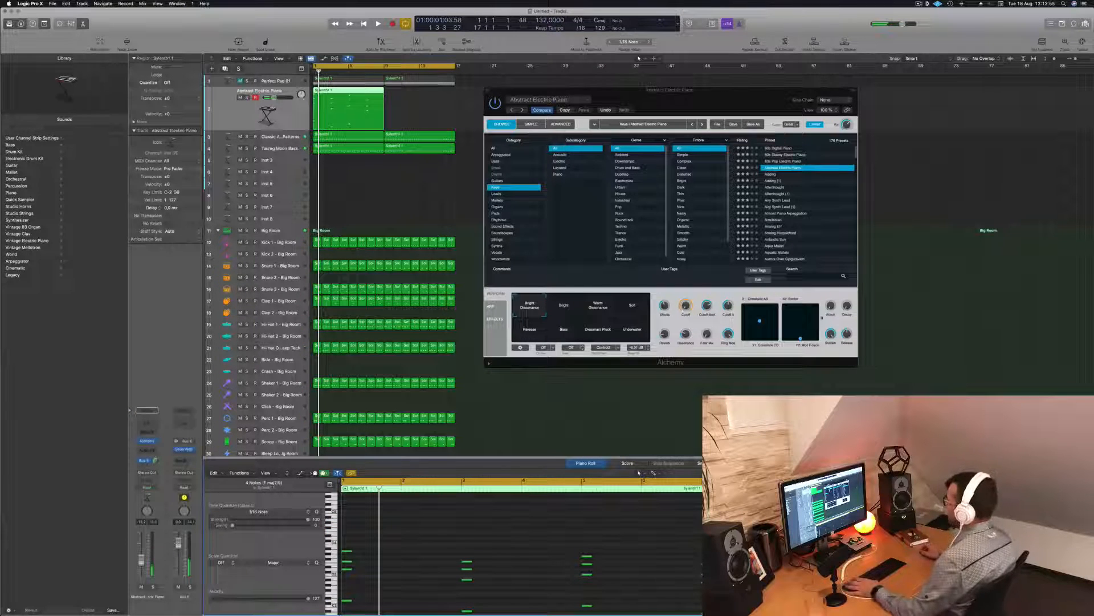
key("space")
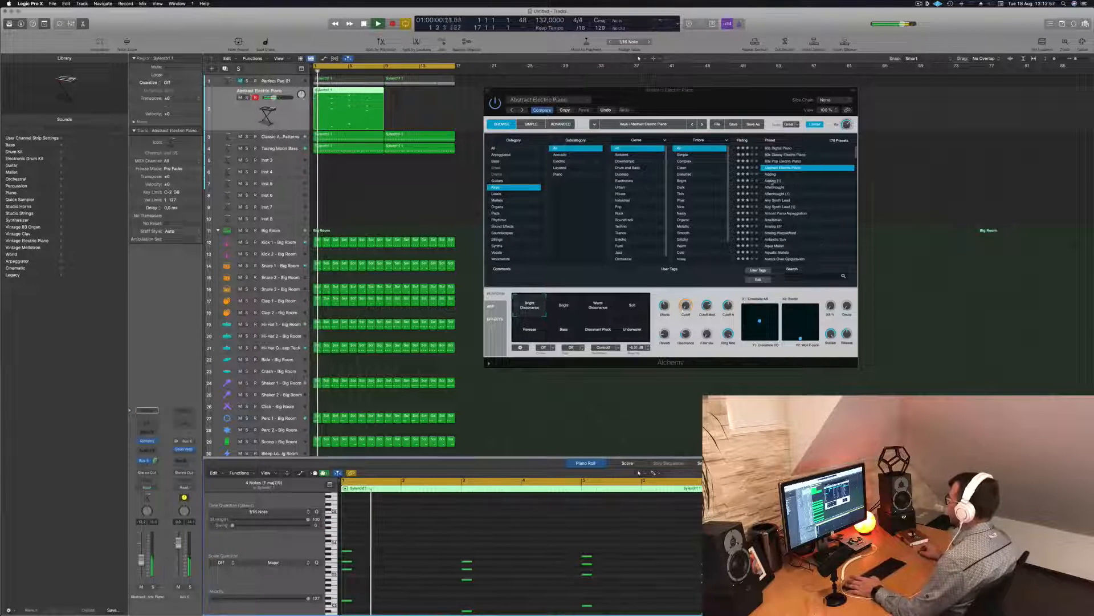
Audition the Adding and Almost Piano Arpeggiation presets in Alchemy on the chord stab track
left_click(772, 175)
scroll(772, 178, "down", 2)
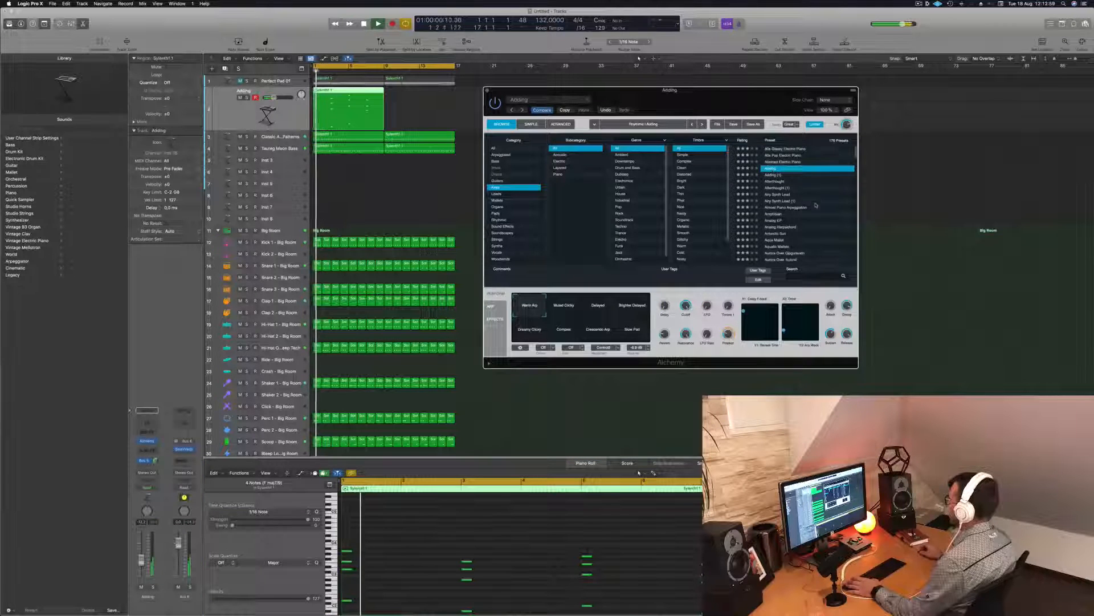
mouse_move(740, 110)
left_mouse_down()
mouse_move(827, 93)
mouse_move(752, 95)
left_mouse_up()
left_click(815, 180)
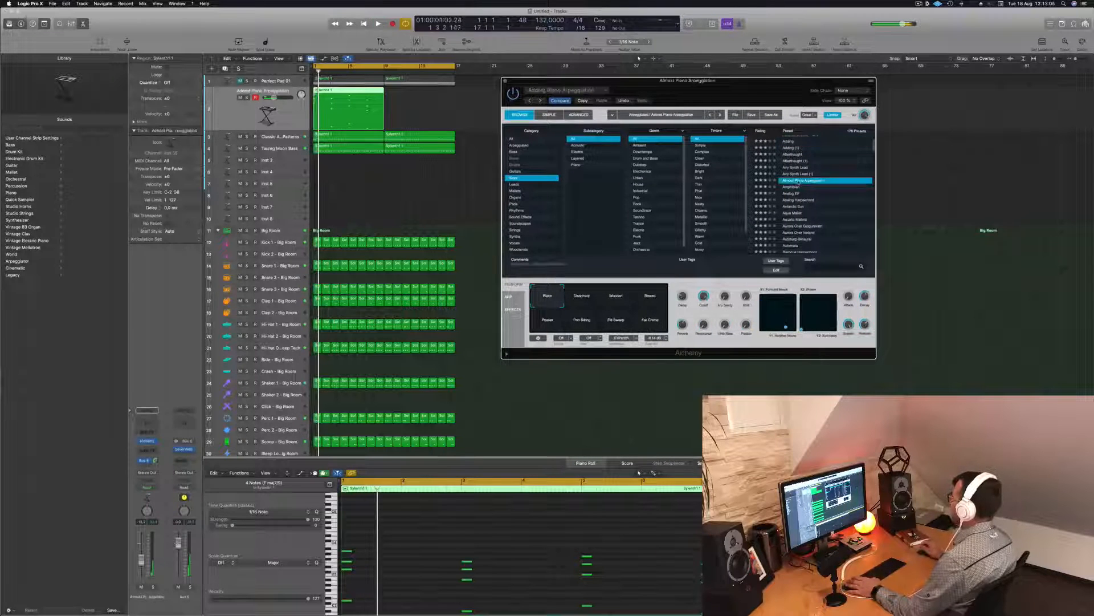
scroll(843, 197, "down", 1)
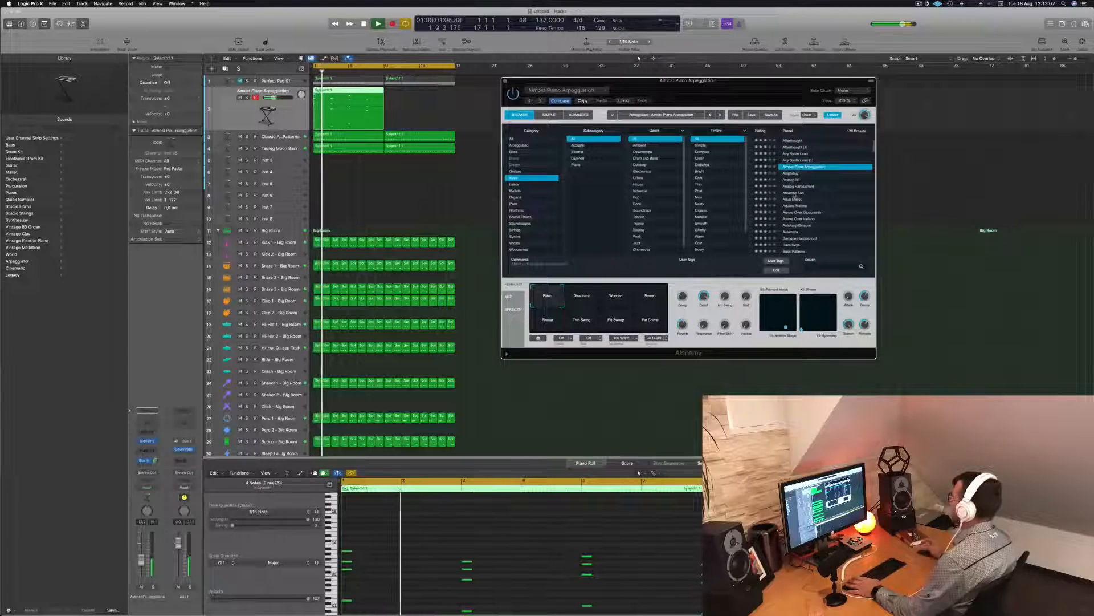
Load the Antarctic Sun preset in Alchemy and audition it from the start
left_click(794, 194)
key("space")
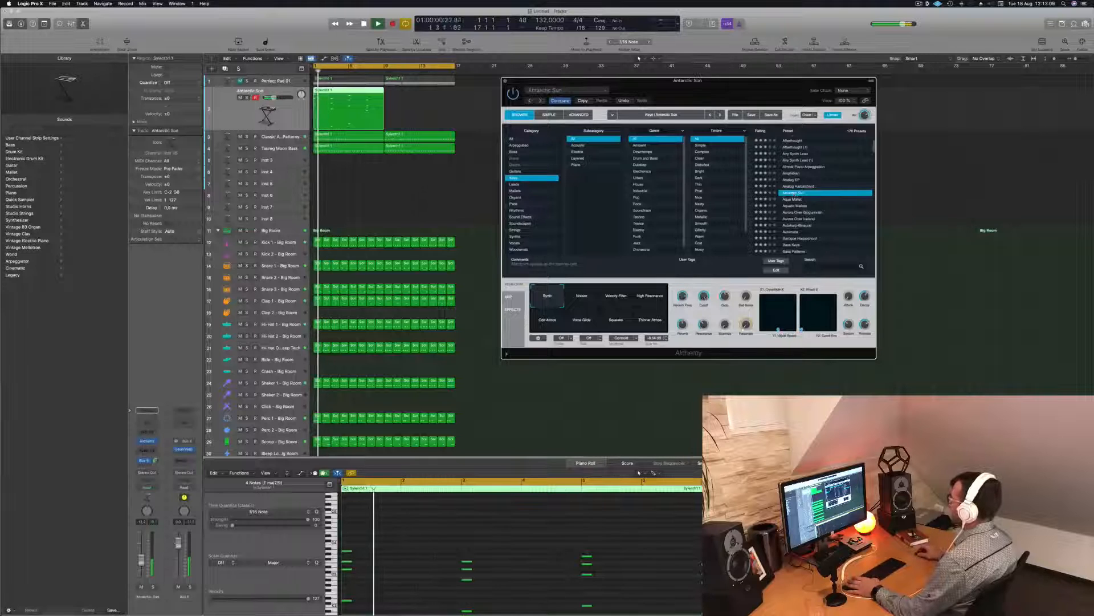
key("Return")
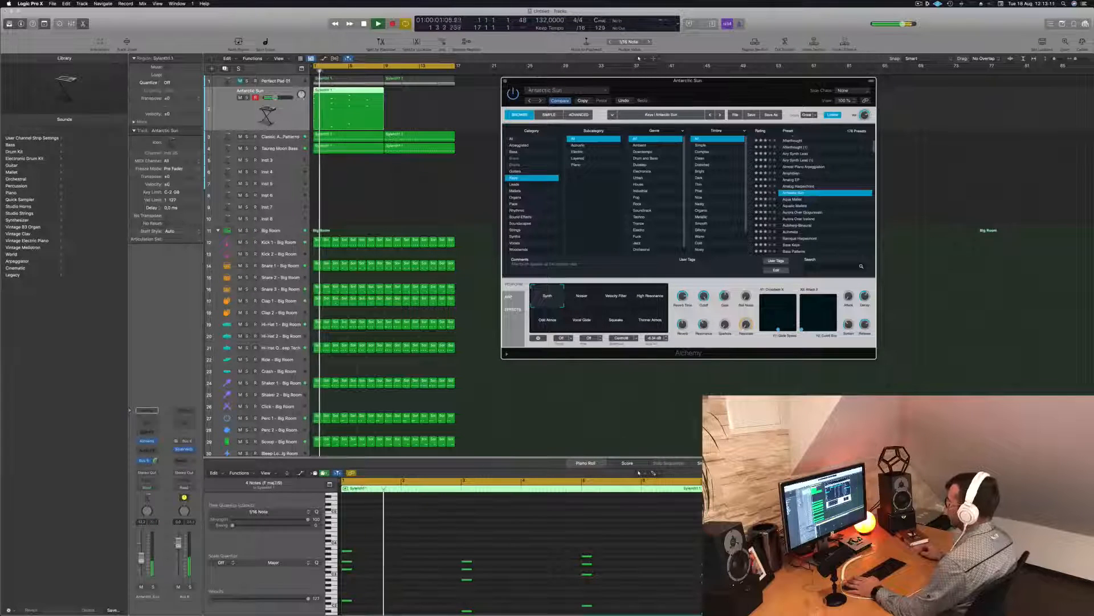
Select all notes of the chord stab region in the Piano Roll and resume playback
left_click(395, 569)
scroll(402, 566, "down", 3)
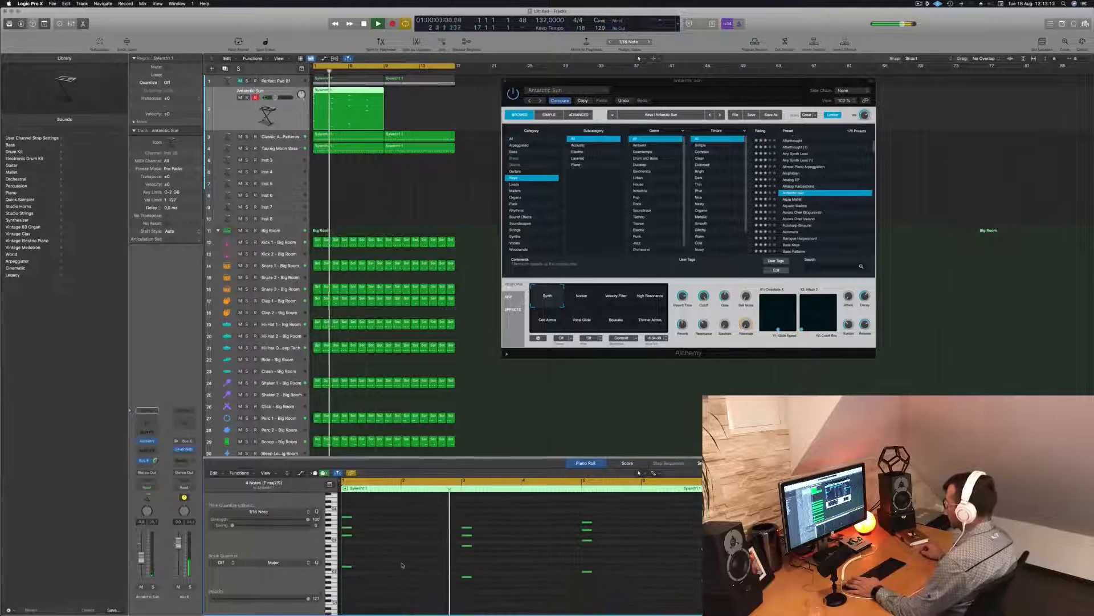
key("space")
key("super+a")
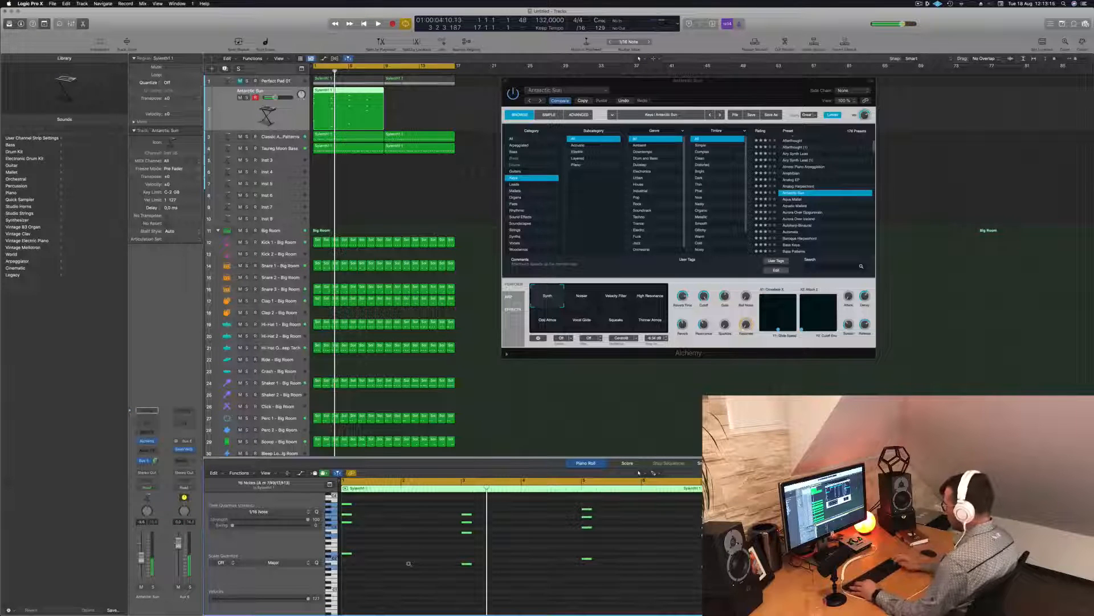
scroll(409, 565, "up", 2)
key("space")
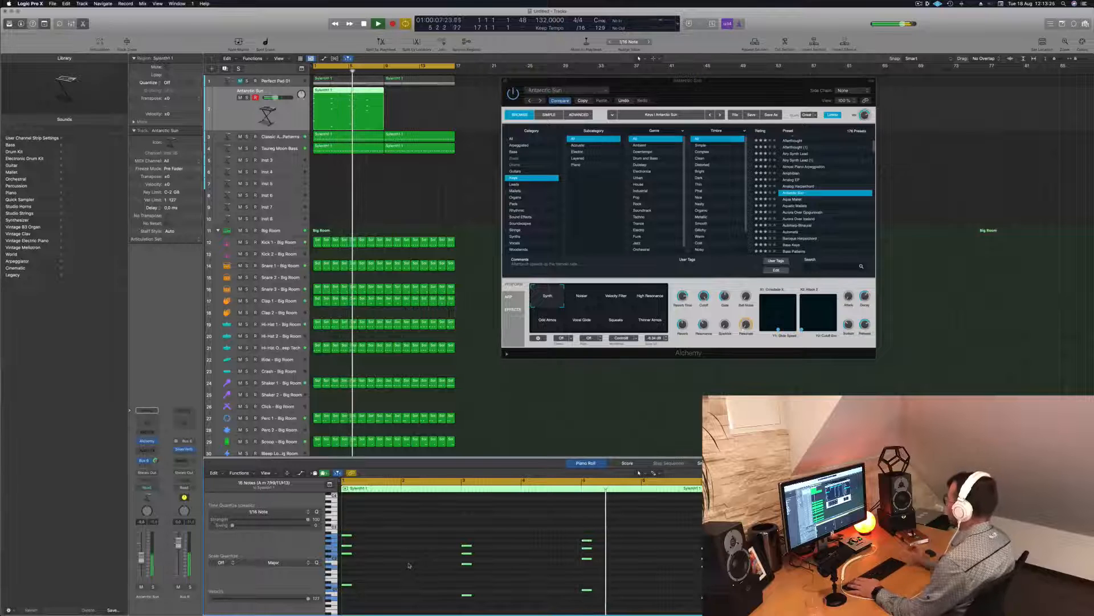
Audition Antarctic Sun's performance snapshots, including Velocity Filter, High Resonance, Vocal Glide and Thinner Atmos, and return to the Synth snapshot
mouse_move(757, 92)
left_mouse_down()
mouse_move(776, 86)
mouse_move(741, 83)
left_mouse_up()
left_click(570, 289)
key("Return")
left_click(599, 290)
left_click(634, 290)
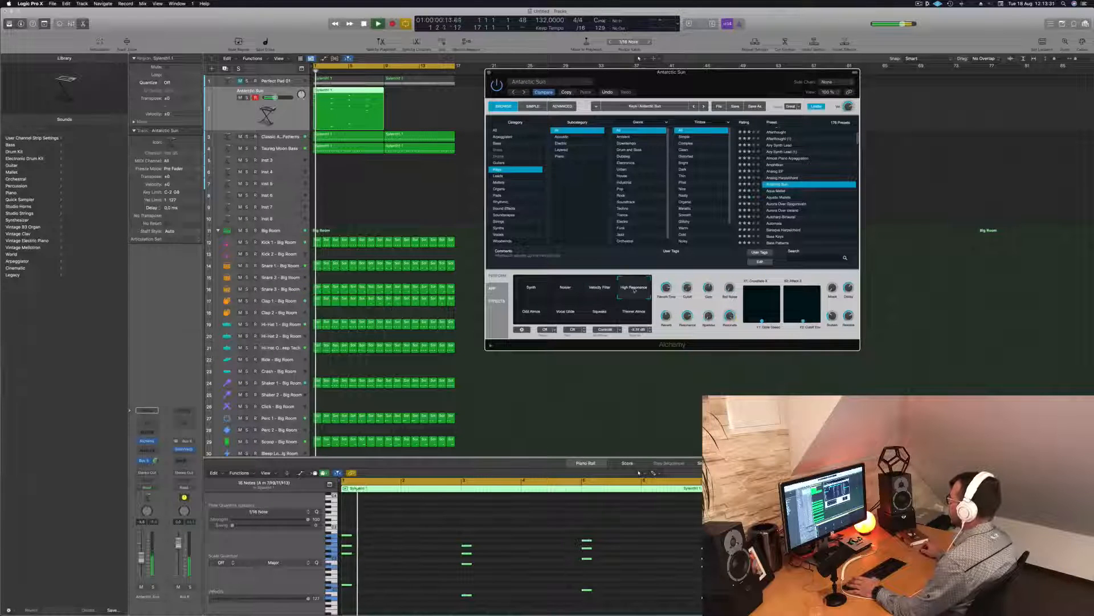
left_click(529, 313)
left_click(563, 314)
left_click(606, 313)
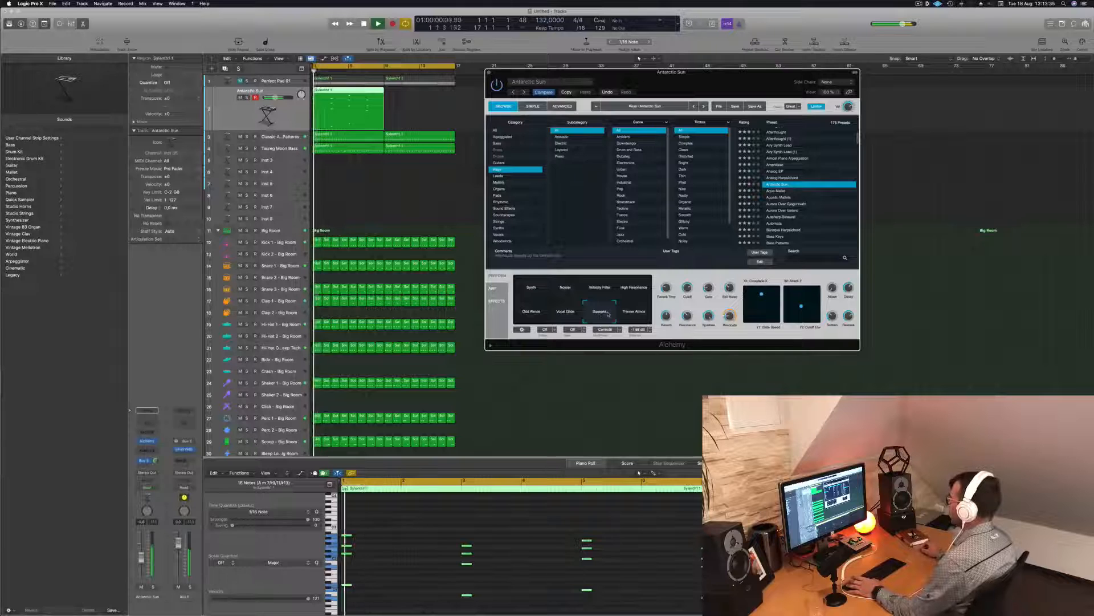
left_click(636, 314)
left_click(536, 293)
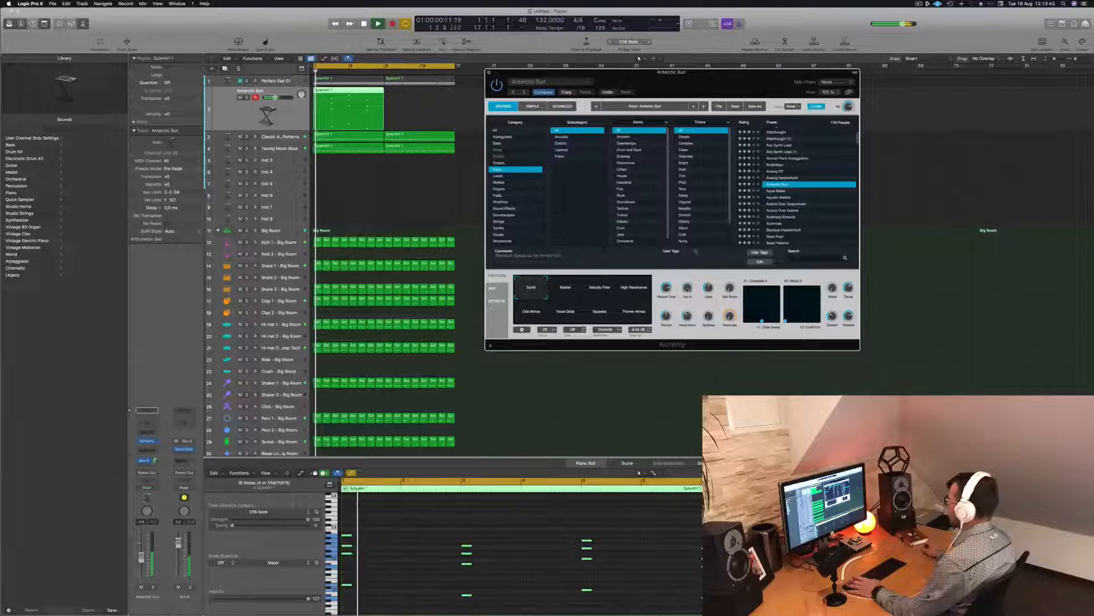
Copy the Antarctic Sun chord region to bar 9, directly after the original, and audition the arrangement
left_click(215, 109)
key("space")
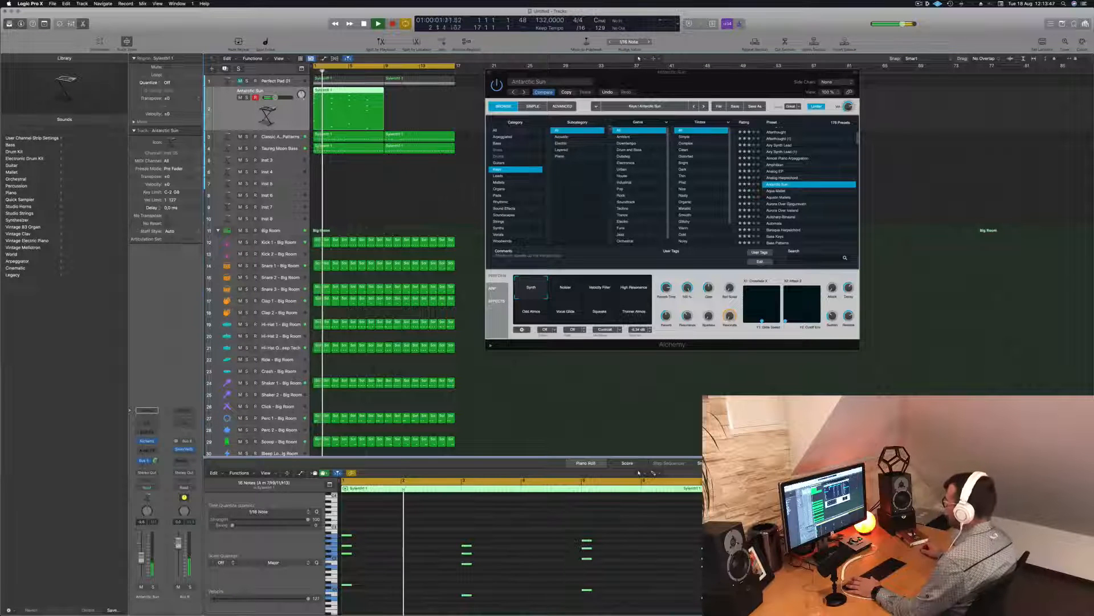
left_click_drag(707, 80, 704, 80)
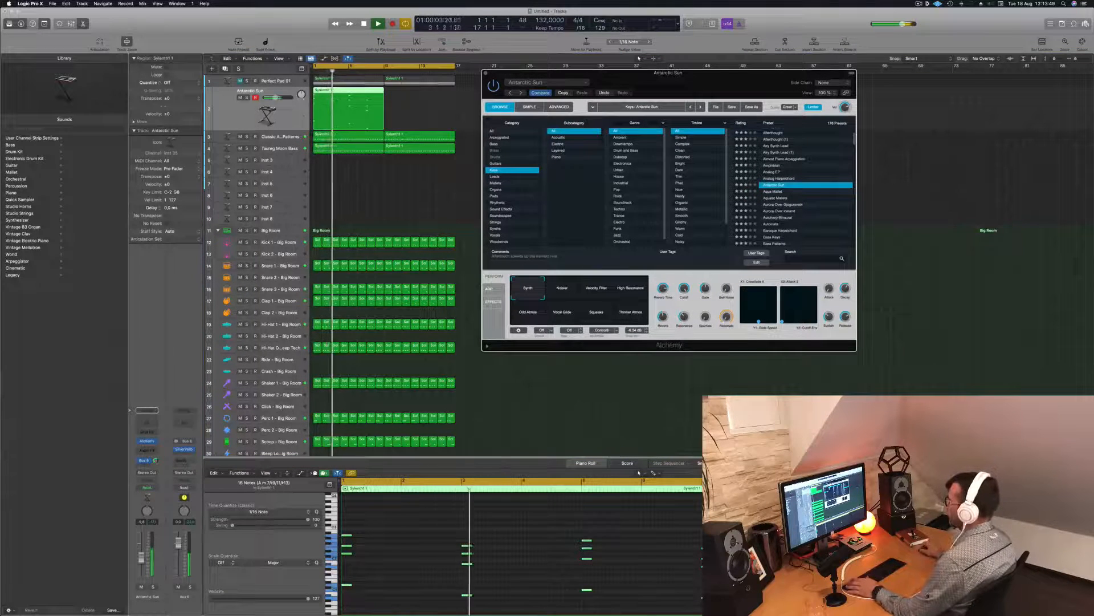
left_click(398, 97)
left_click_drag(419, 98, 419, 99)
left_click_drag(642, 81, 780, 98)
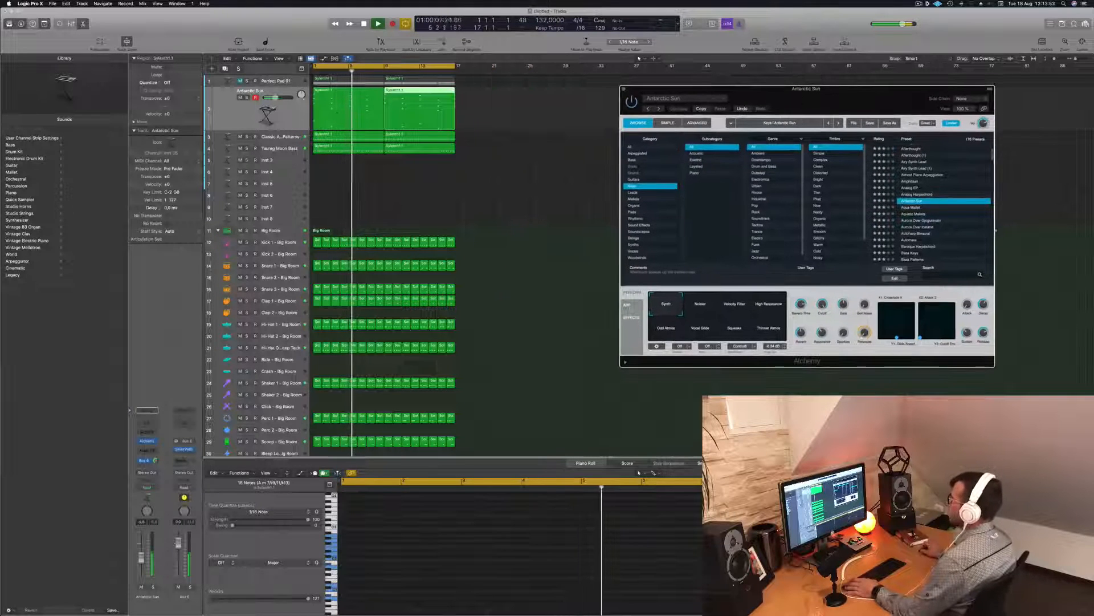
key("space")
Duplicate the Antarctic Sun track with its settings and copy its first chord region onto the new track
left_click(290, 114)
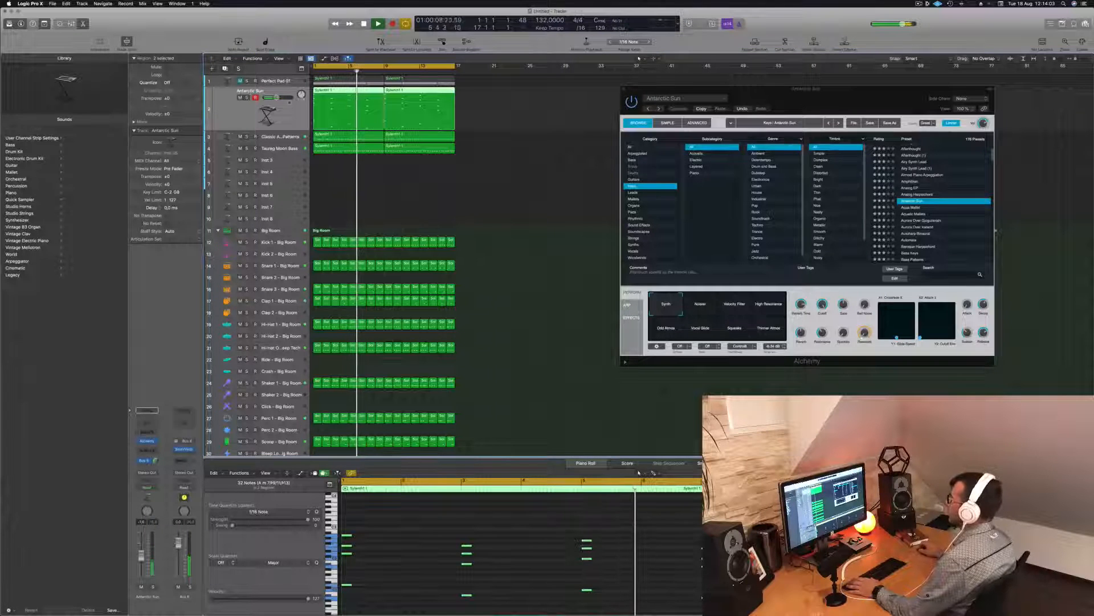
key("super+d")
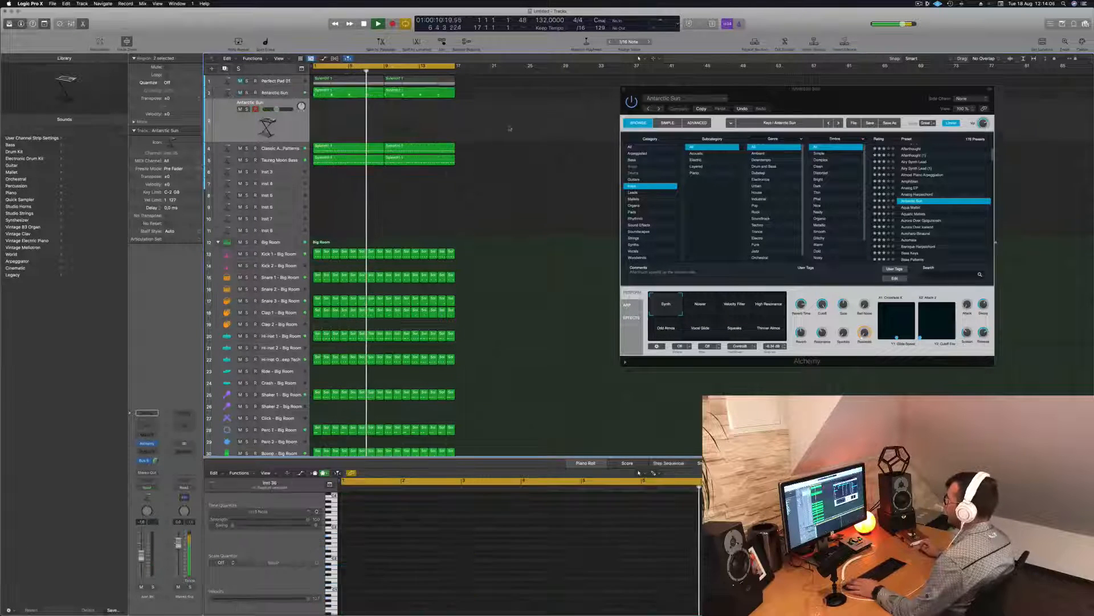
left_click(339, 93)
left_click_drag(337, 94, 338, 120)
scroll(442, 561, "left", 3)
key("space")
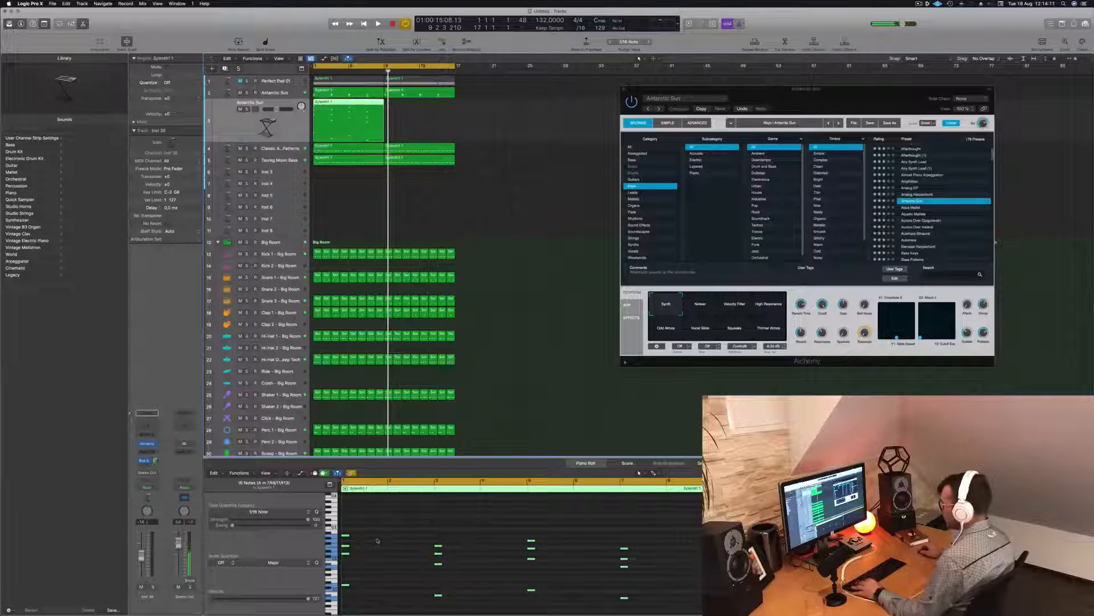
Shift the copied region's chords two beats later, add a repeat of each stab half a beat after it, and audition the pattern
key("super+a")
left_click(403, 125)
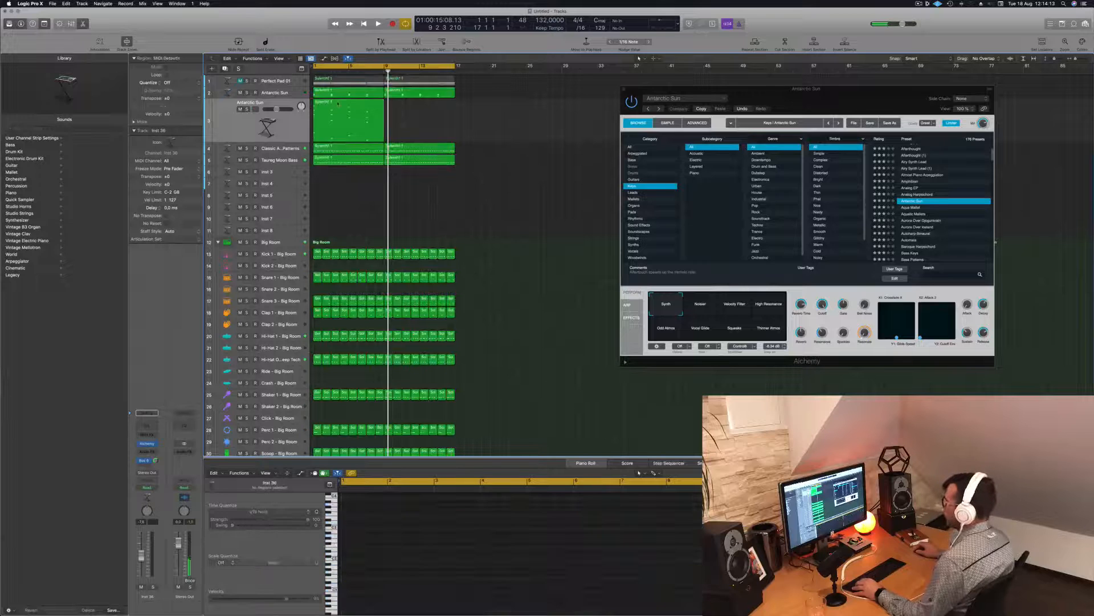
left_click(338, 105)
key("super+a")
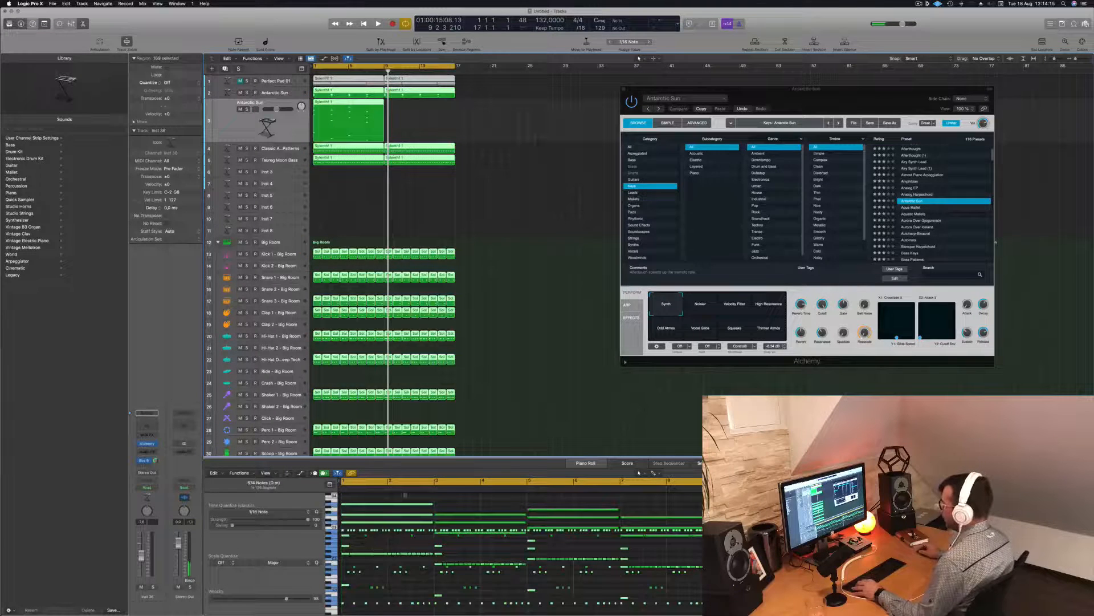
left_click(503, 180)
left_click(327, 107)
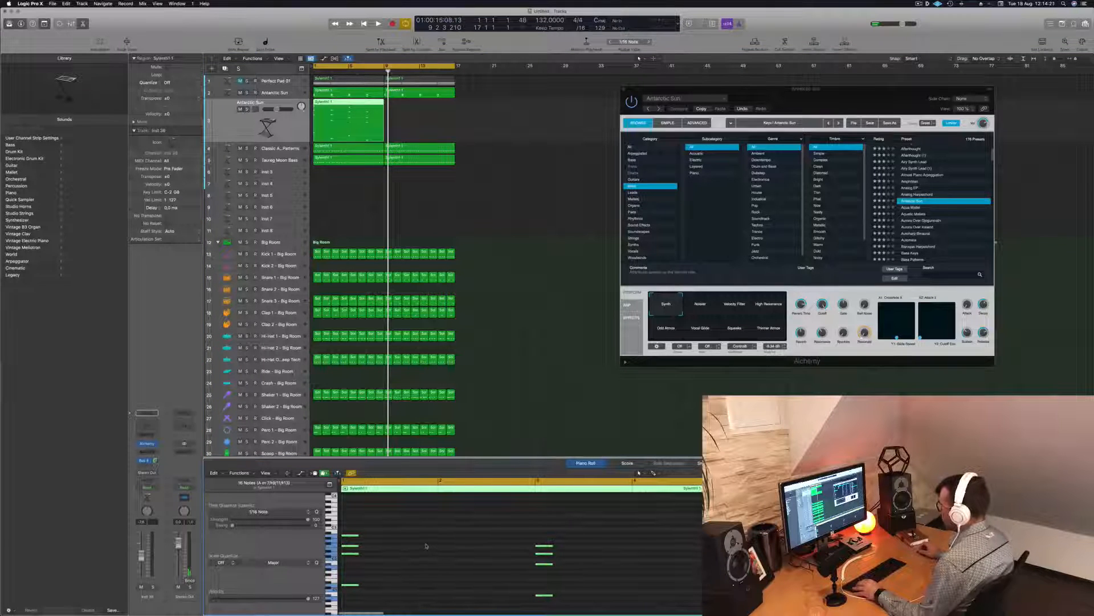
left_click_drag(359, 536, 448, 541)
key("space")
scroll(524, 328, "down", 2)
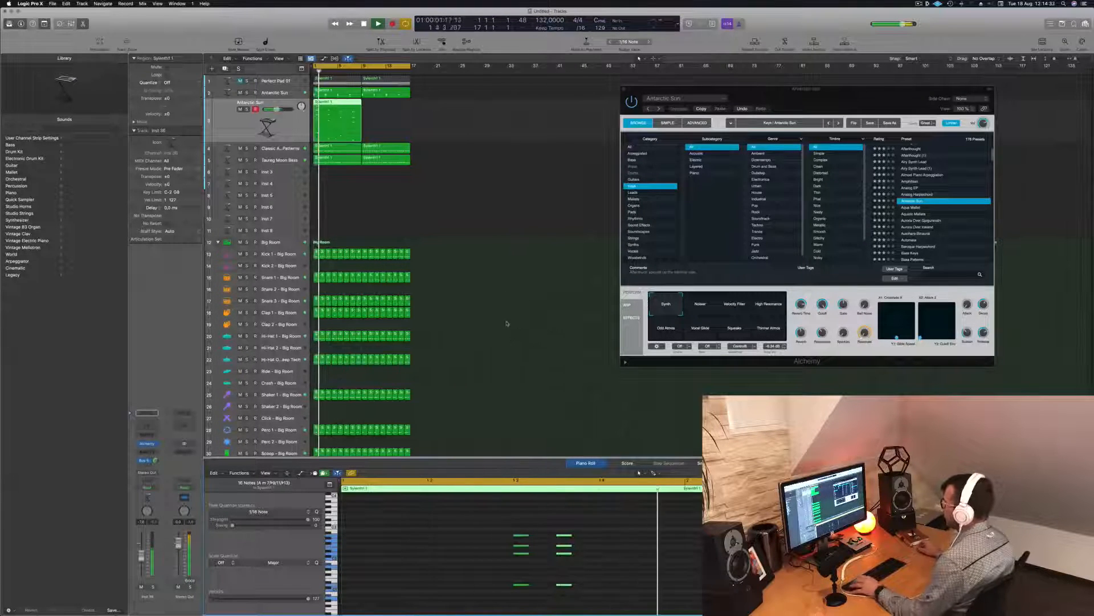
key("space")
left_click(621, 552, "ctrl+alt")
left_click(616, 551, "ctrl+alt")
Select the chord region on the duplicate Antarctic Sun track and audition it with the arrangement from the beginning
left_click(419, 153)
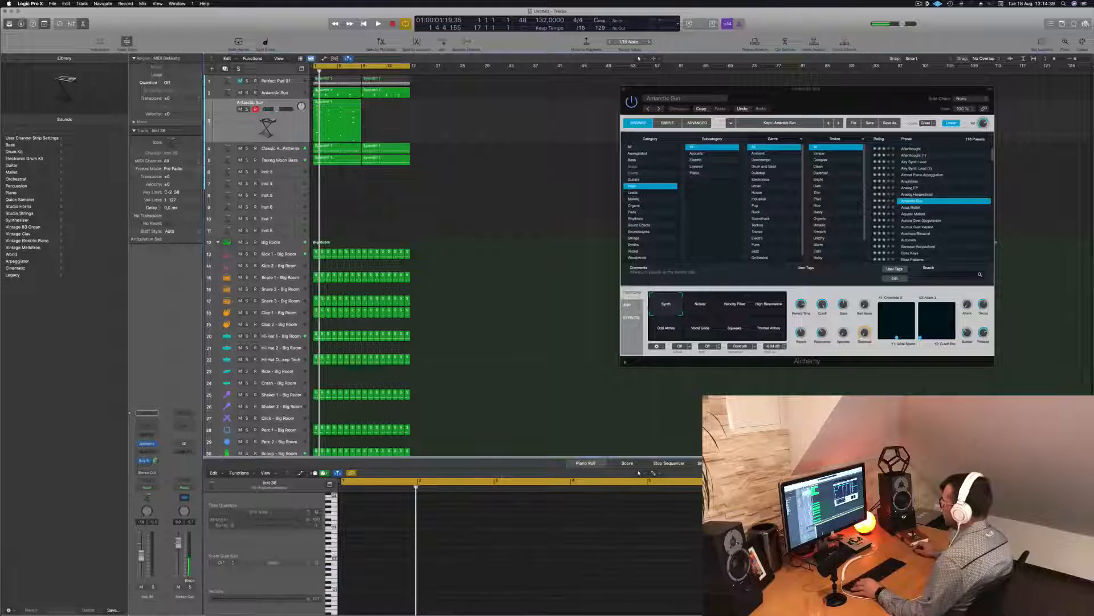
left_click(337, 121)
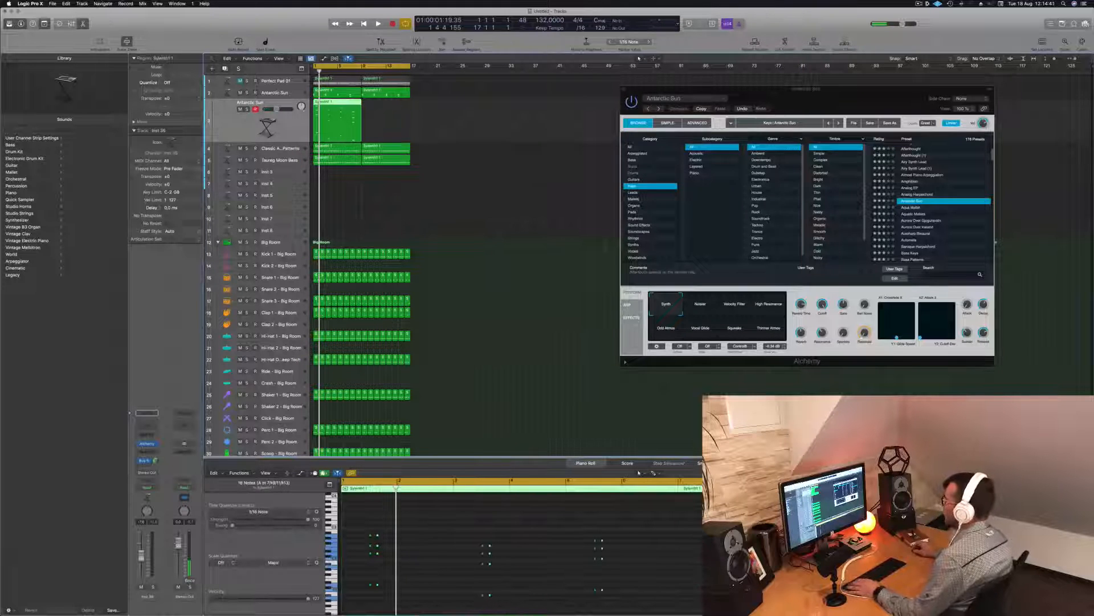
left_click_drag(281, 146, 281, 143)
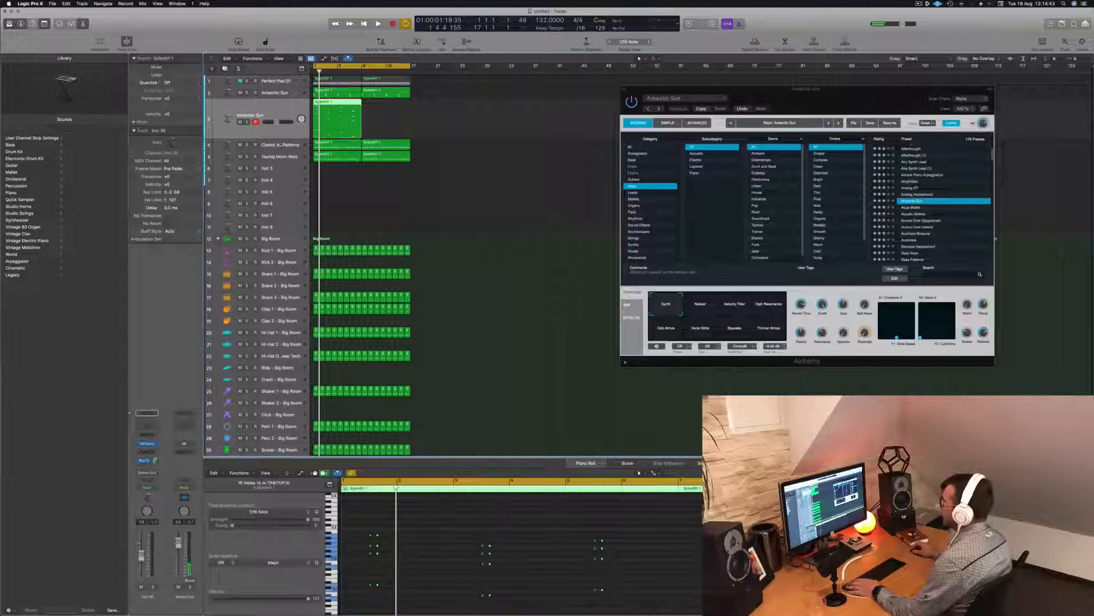
left_click(293, 93)
key("Down")
key("space")
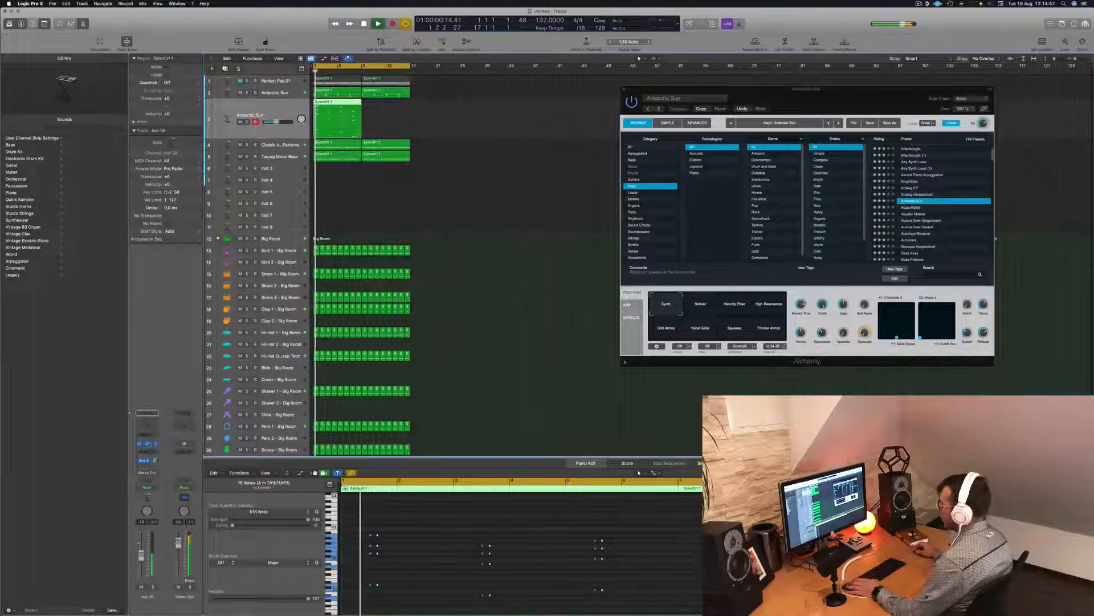
Open the duplicate track's Alchemy instrument, show its Rhythmic presets and load Aquatic Pulsations
left_click(147, 444)
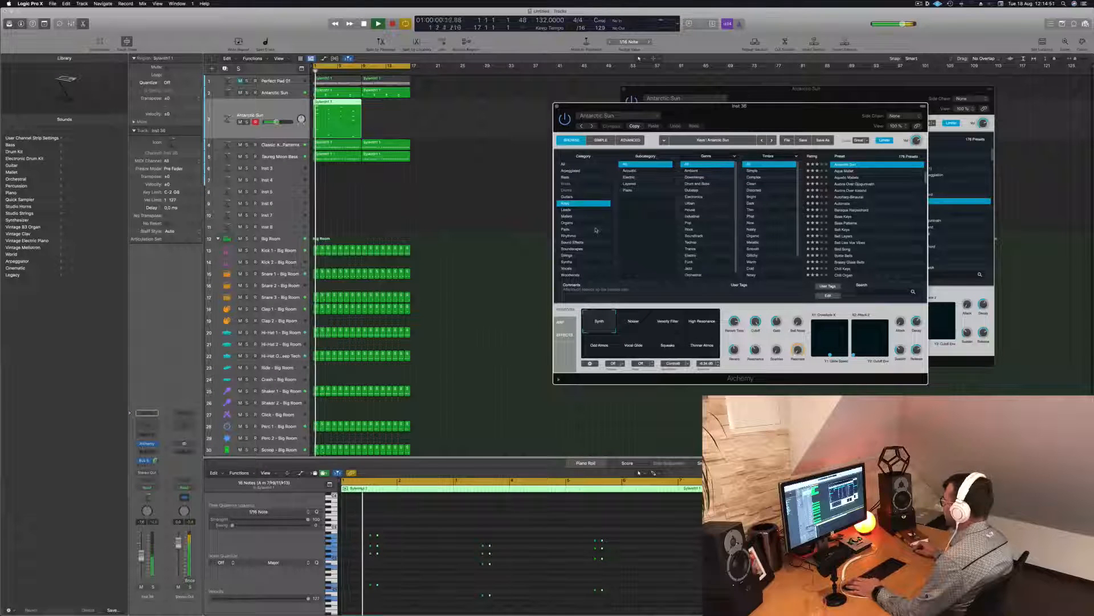
left_click(569, 236)
key("space")
left_click(850, 164)
left_click_drag(770, 110, 766, 86)
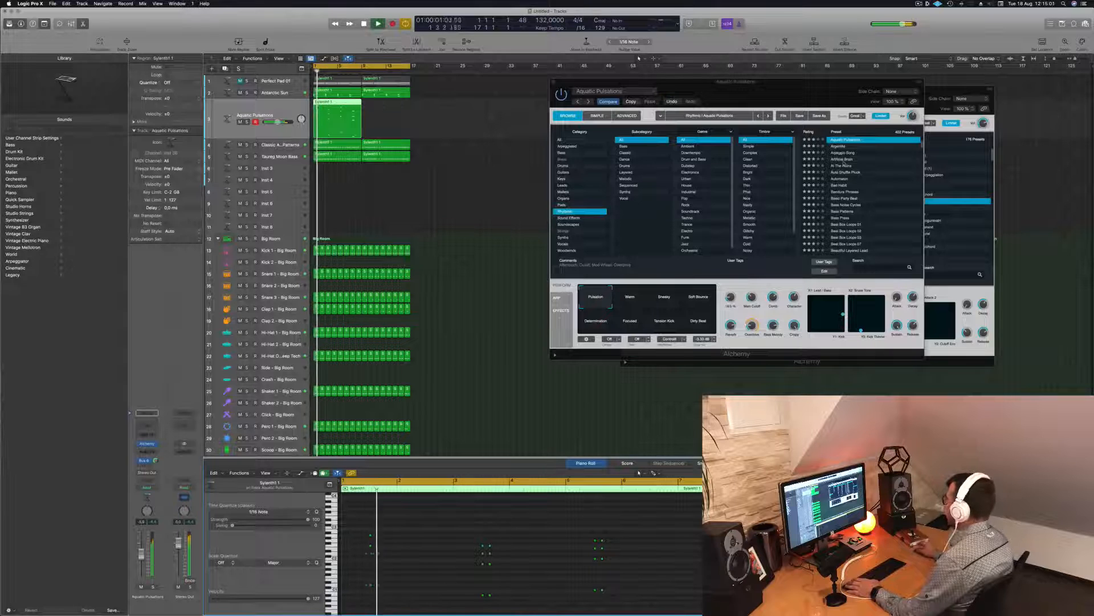
Audition the Rhythmic presets Arpeggio Song, Artificial Brain, Bellscape and Blue Miter on the duplicate track's chord stabs
left_click(842, 153)
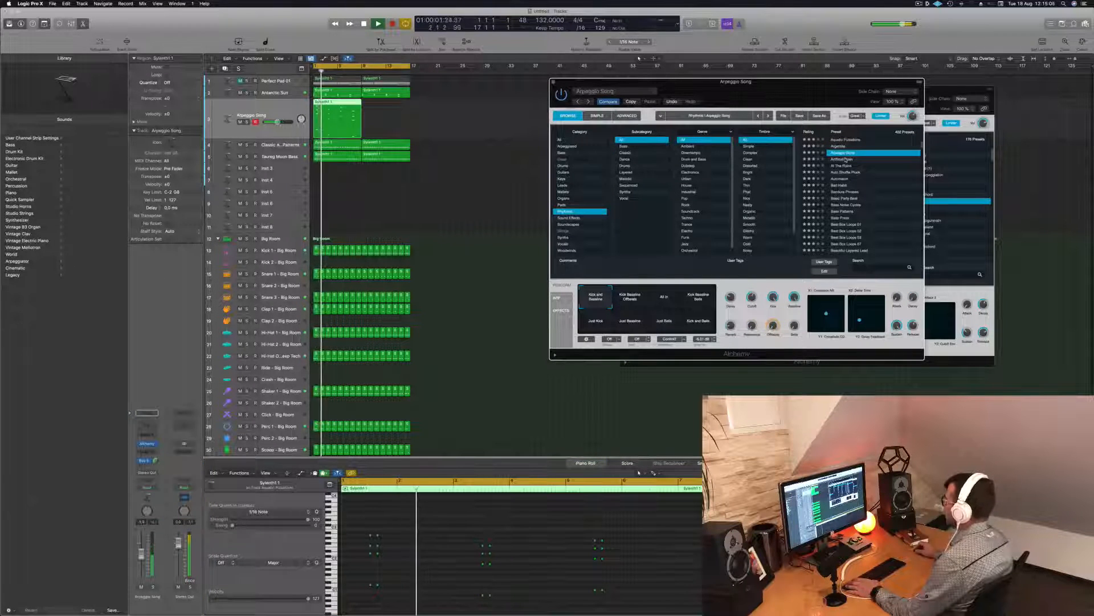
left_click(847, 160)
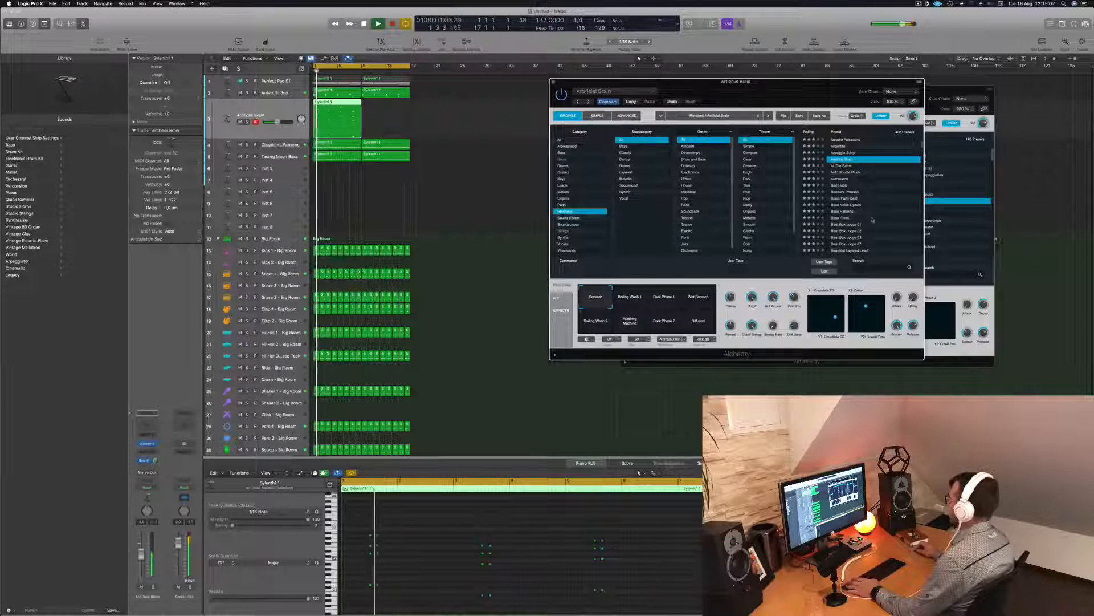
scroll(879, 222, "down", 3)
left_click(840, 223)
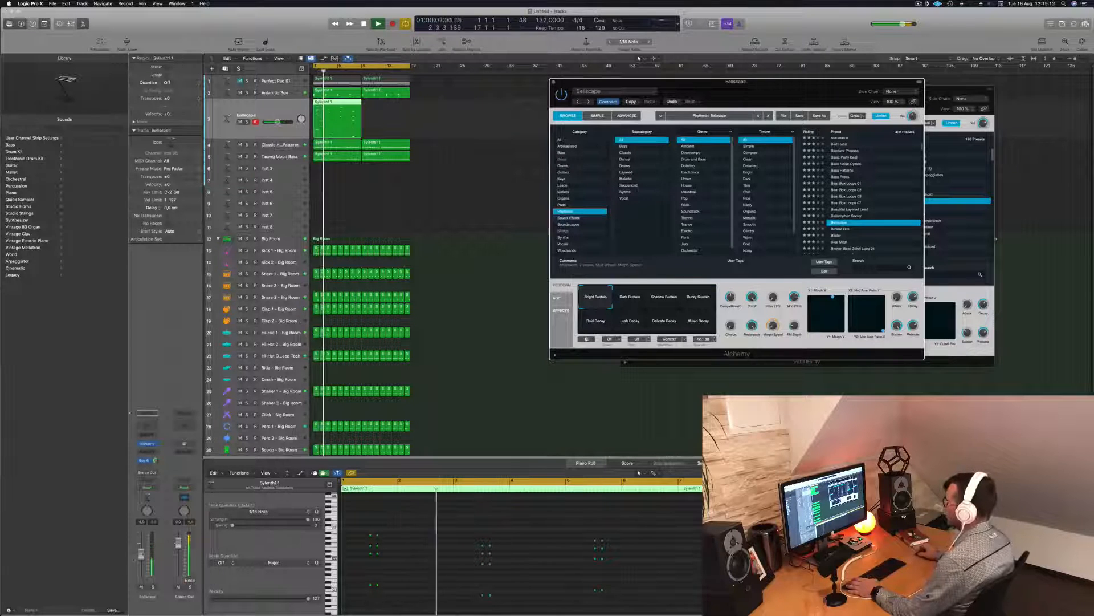
scroll(871, 197, "down", 2)
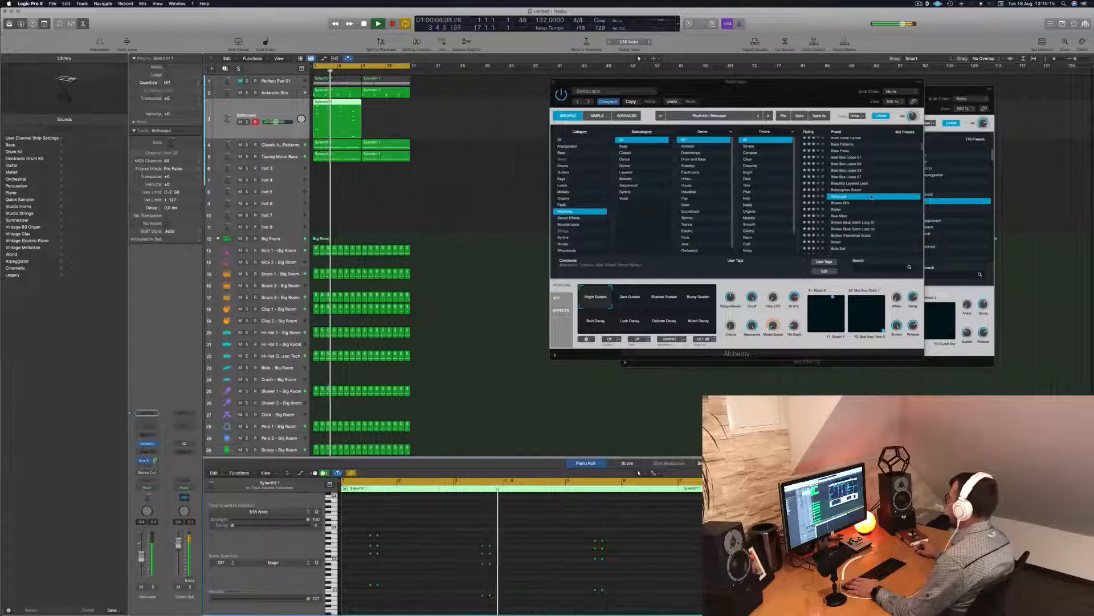
left_click(846, 217)
left_click(846, 217)
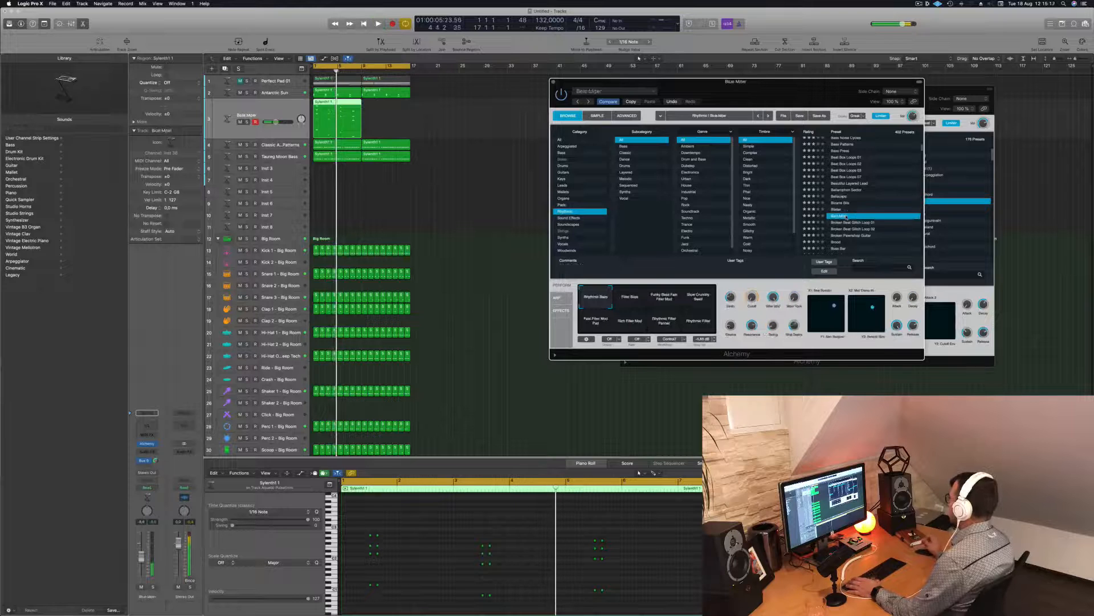
left_click_drag(848, 91, 731, 59)
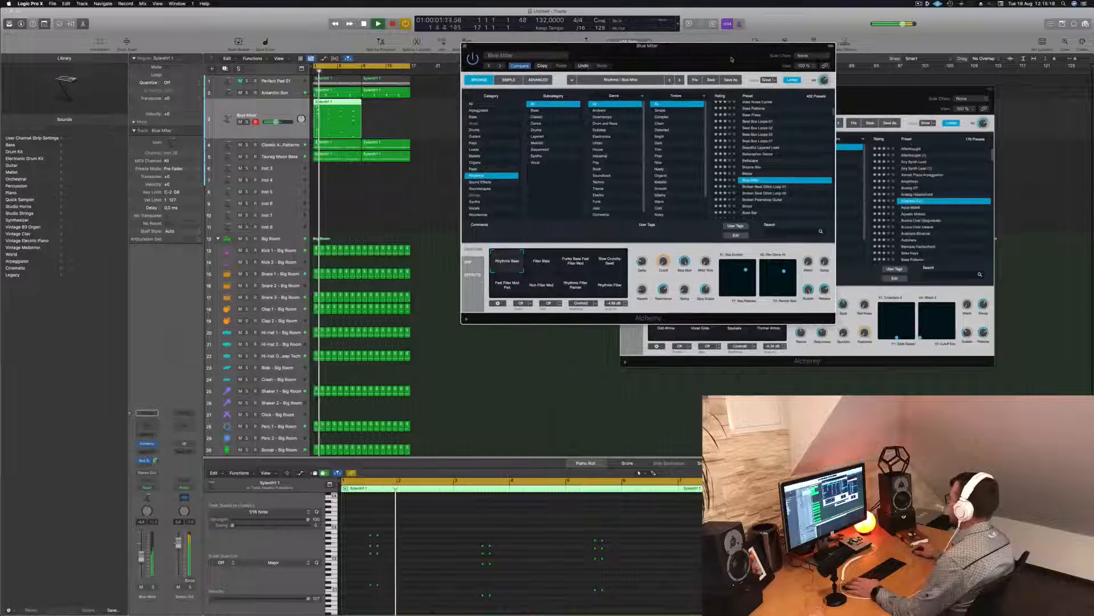
Try further Rhythmic presets on the duplicate track, including Brood, Buss Bar and C64 Multiplexer
scroll(768, 175, "down", 3)
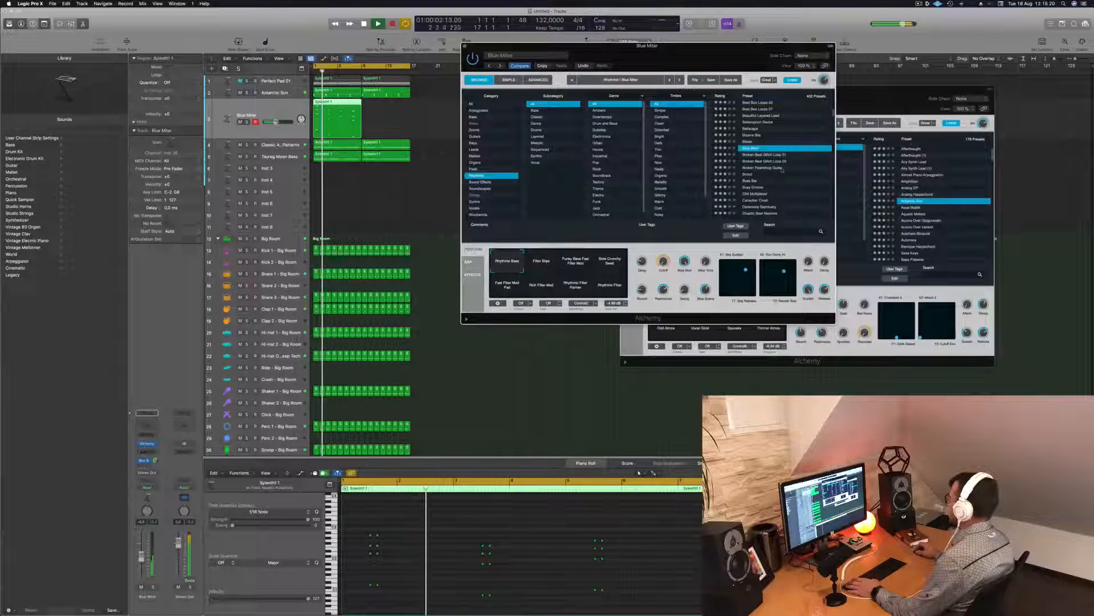
left_click(747, 174)
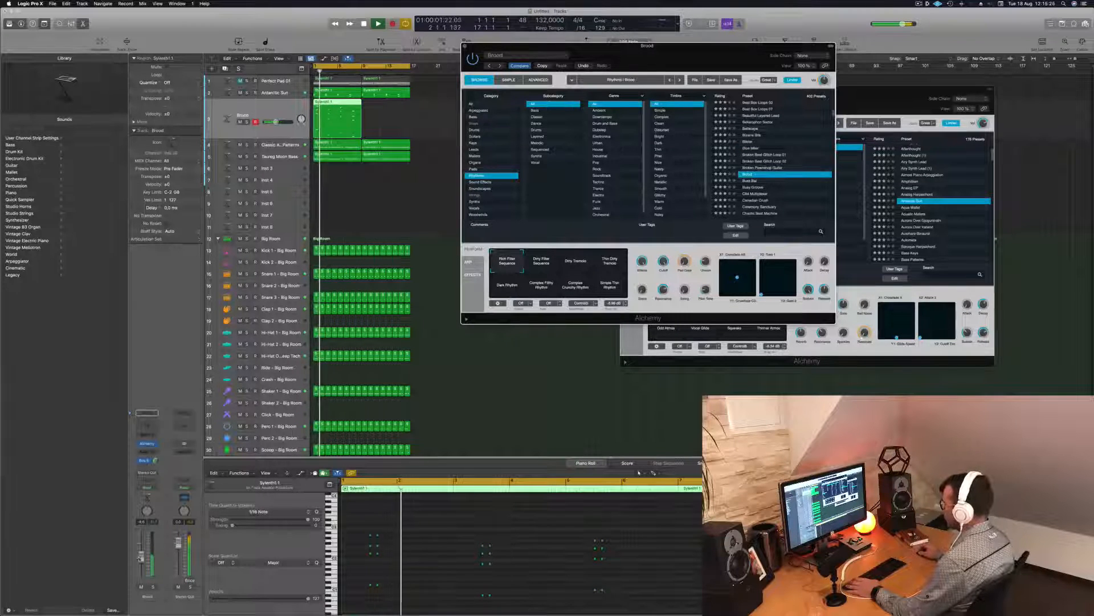
left_click(749, 181)
scroll(775, 170, "down", 2)
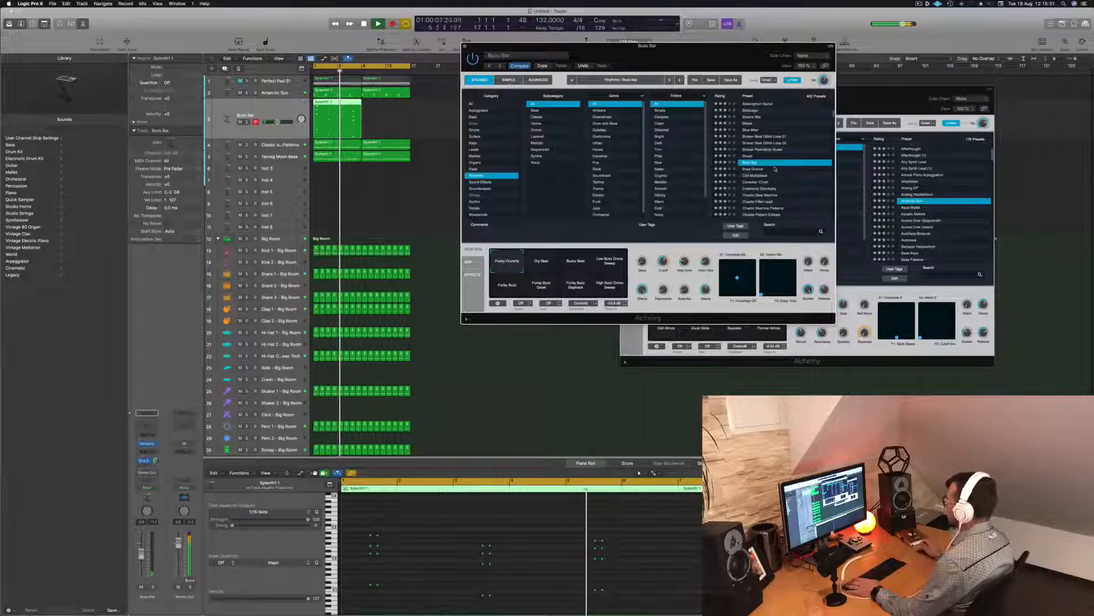
left_click(752, 169)
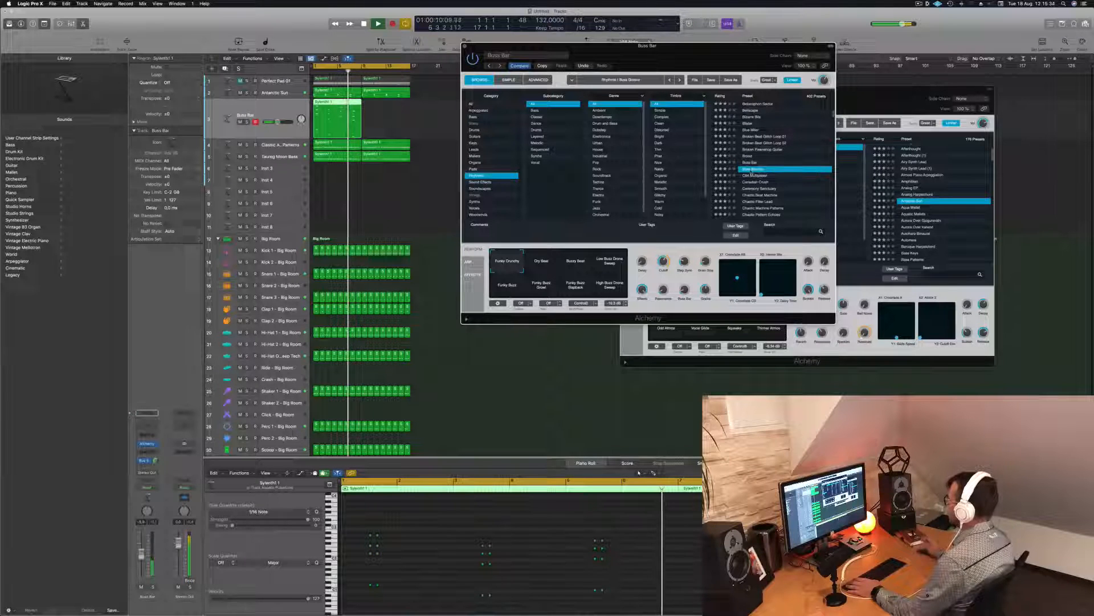
left_click(762, 176)
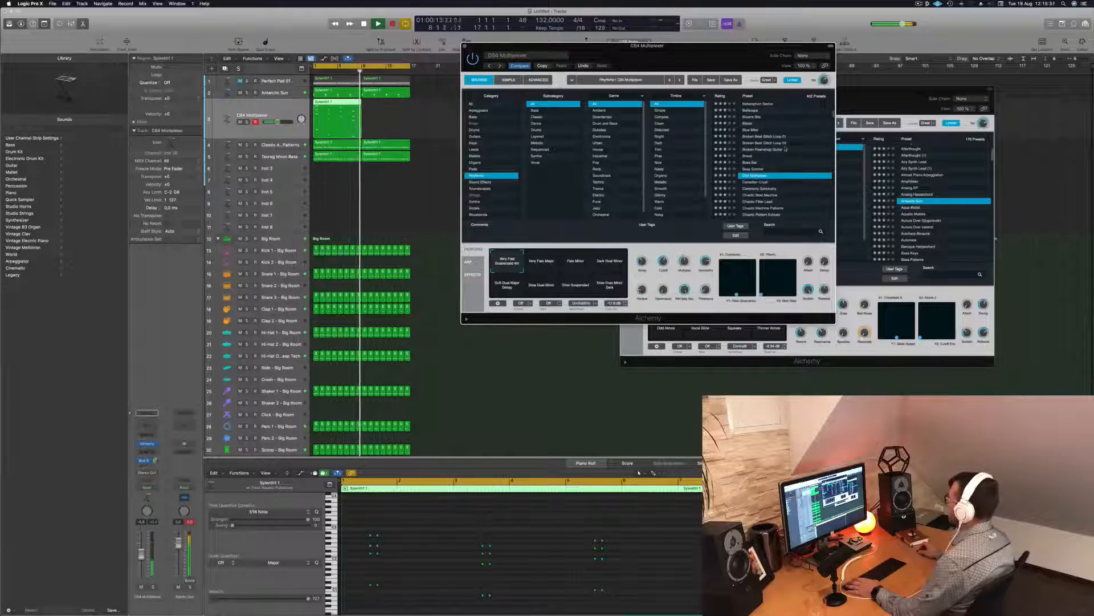
Copy the duplicate track's chord region to bar 9, directly after the original, and play both regions
left_click_drag(337, 108, 382, 106)
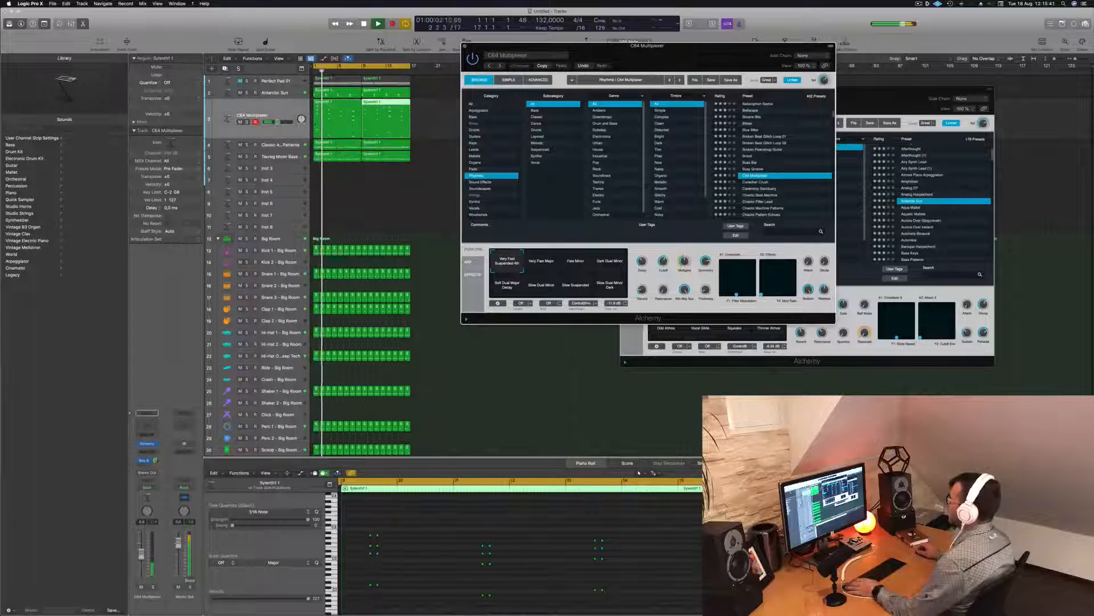
left_click(338, 119, "shift")
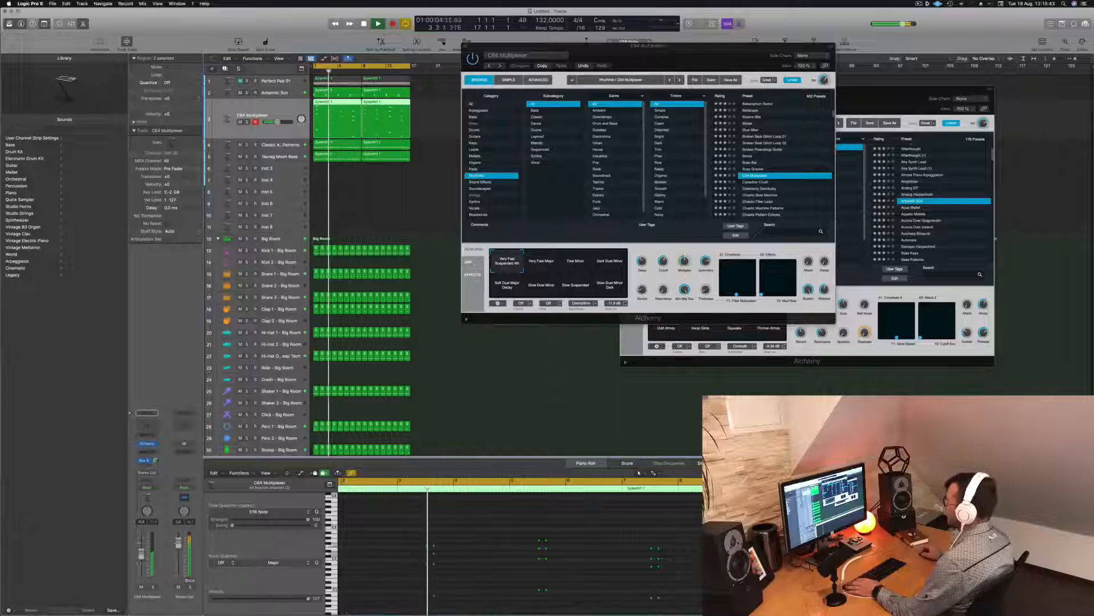
key("space")
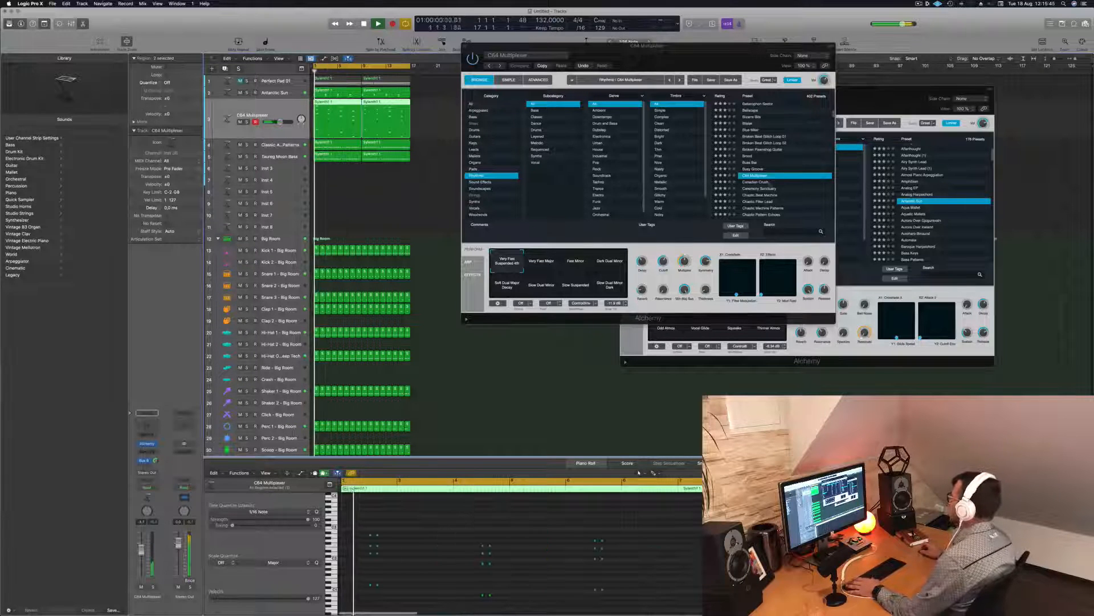
Audition the Rhythmic presets Canadian Crush, Ceremony Sanctuary and Clock Organ with the chord regions
left_click(762, 182)
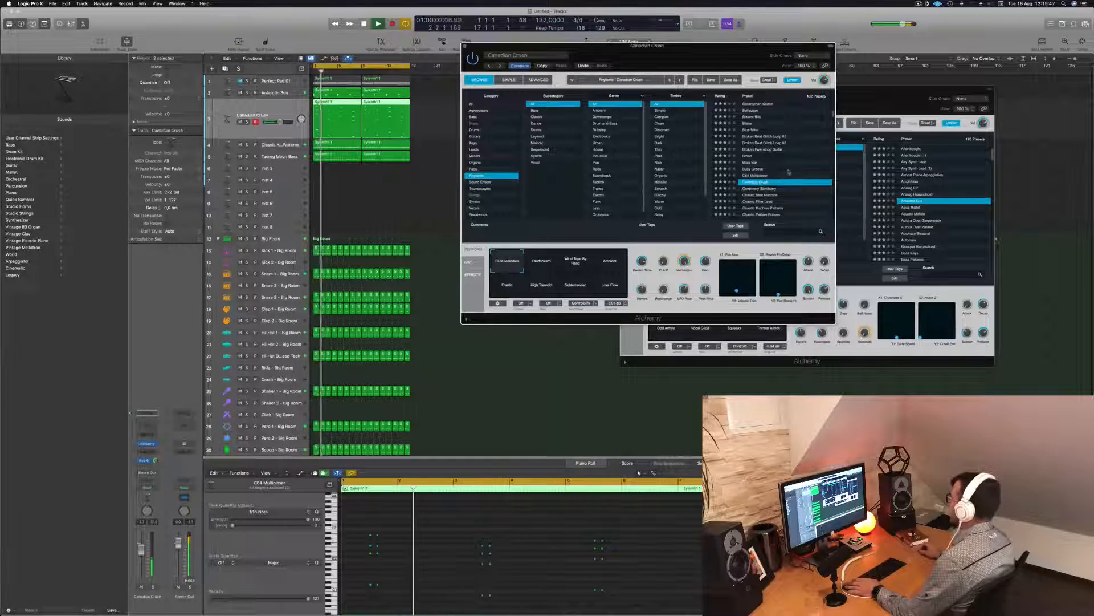
scroll(775, 176, "down", 2)
scroll(790, 172, "down", 1)
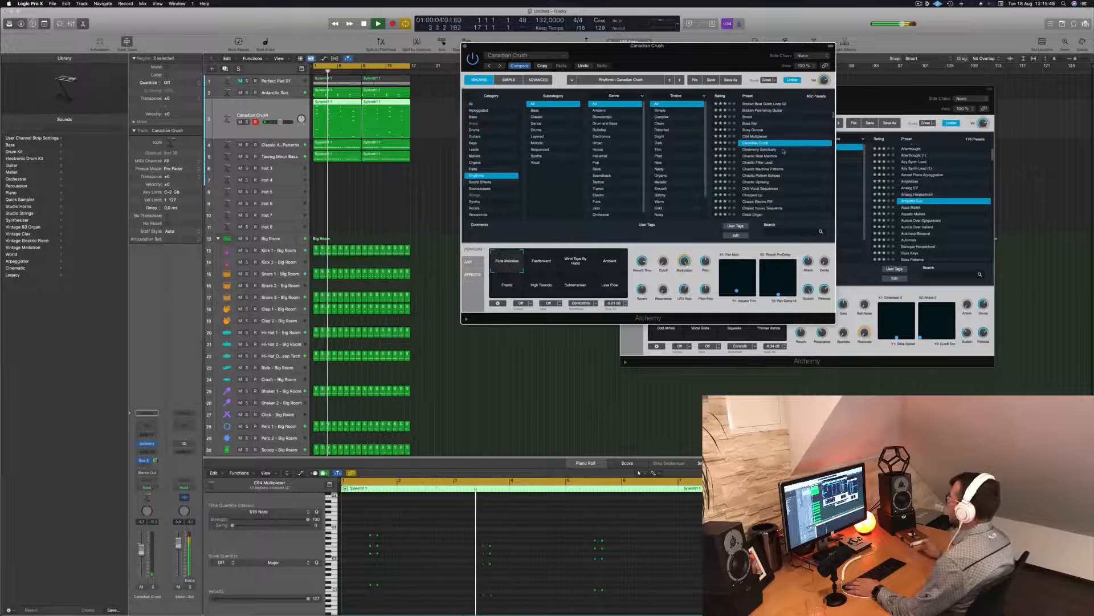
left_click(764, 149)
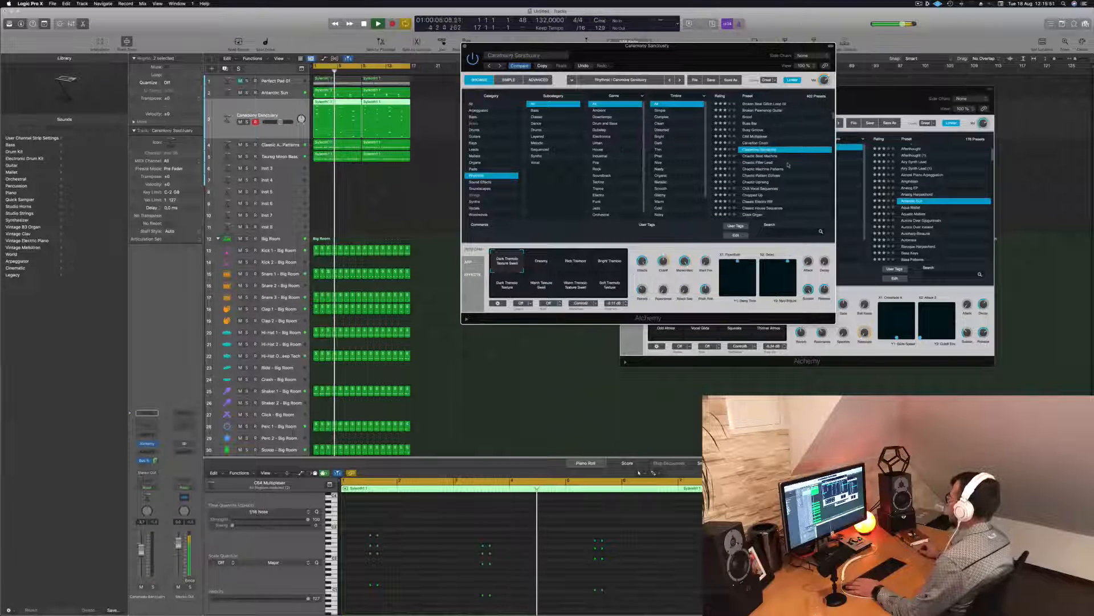
scroll(798, 169, "down", 1)
scroll(798, 169, "down", 2)
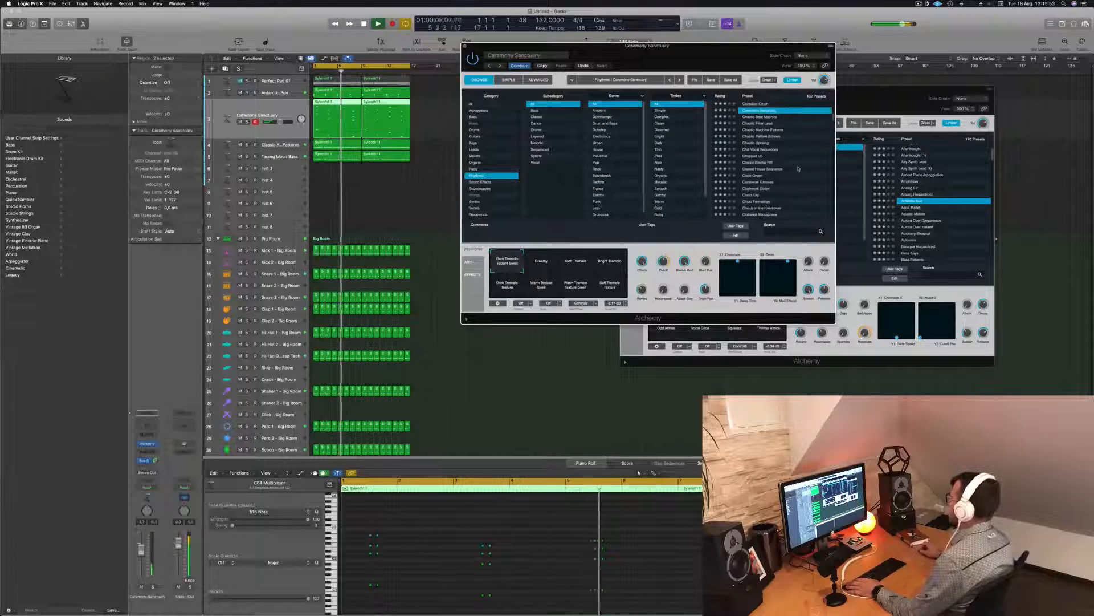
scroll(775, 160, "down", 2)
left_click(748, 150)
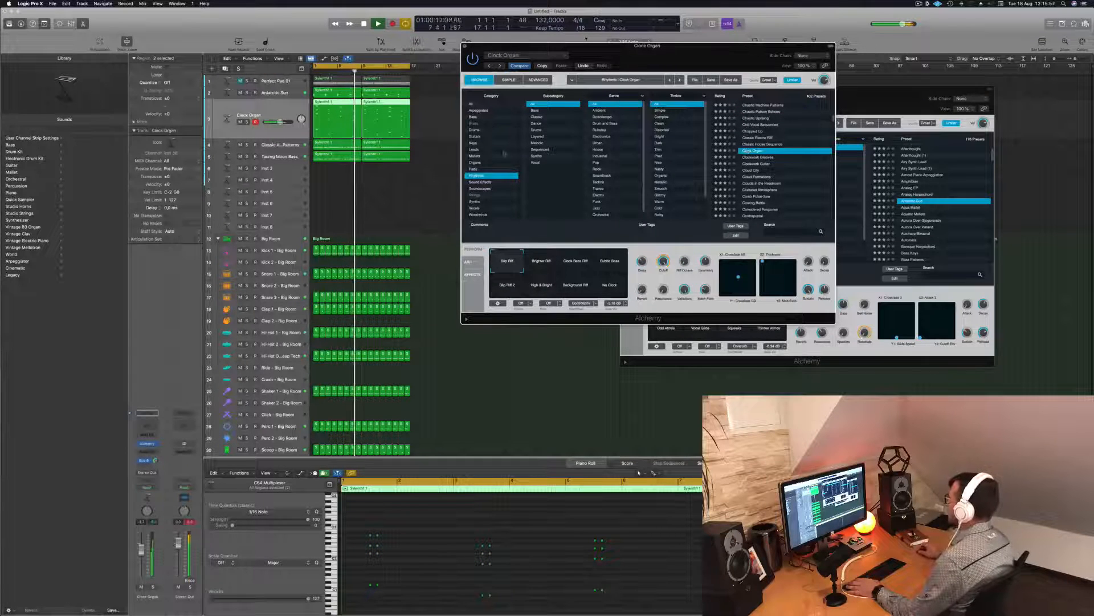
Load the Cluttered Atmosphere preset on the duplicate track and switch its performance snapshot to Wooden Chimes
scroll(821, 173, "down", 1)
scroll(821, 172, "down", 1)
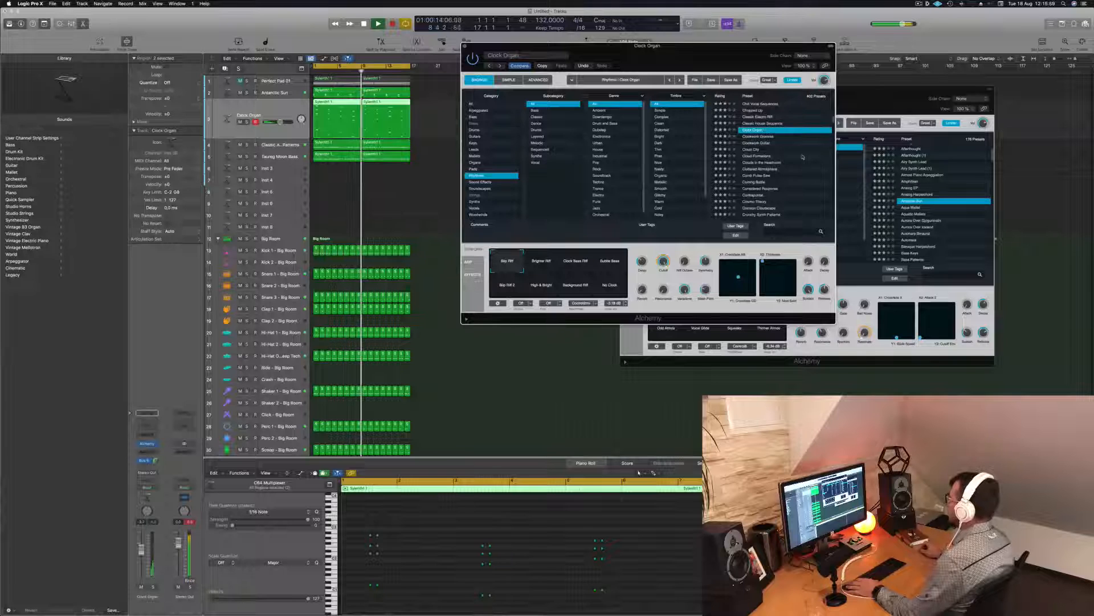
scroll(804, 161, "down", 1)
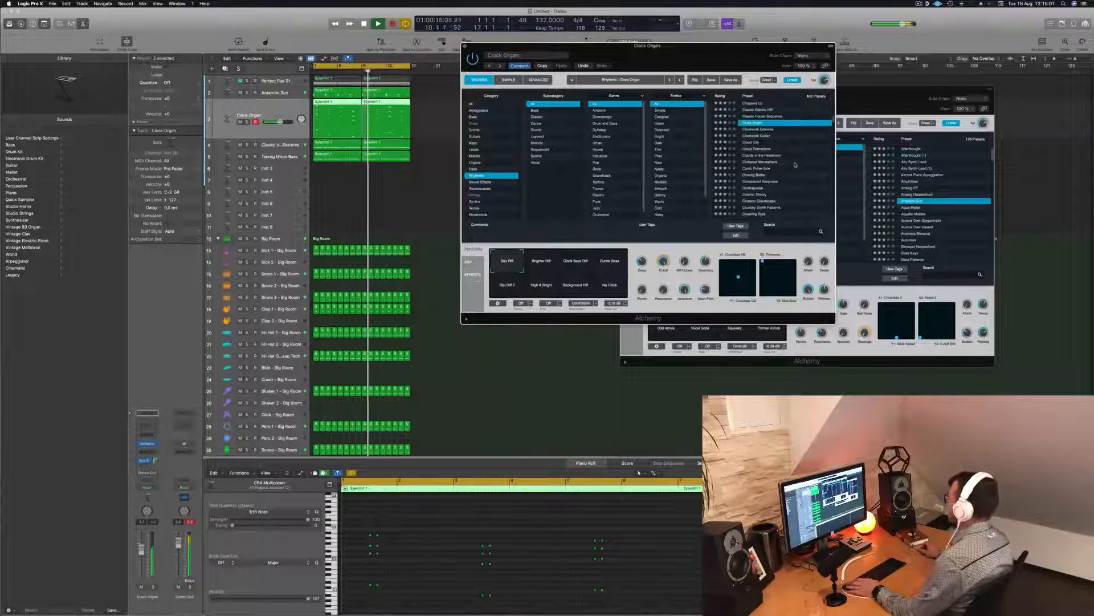
scroll(798, 163, "up", 1)
left_click(765, 170)
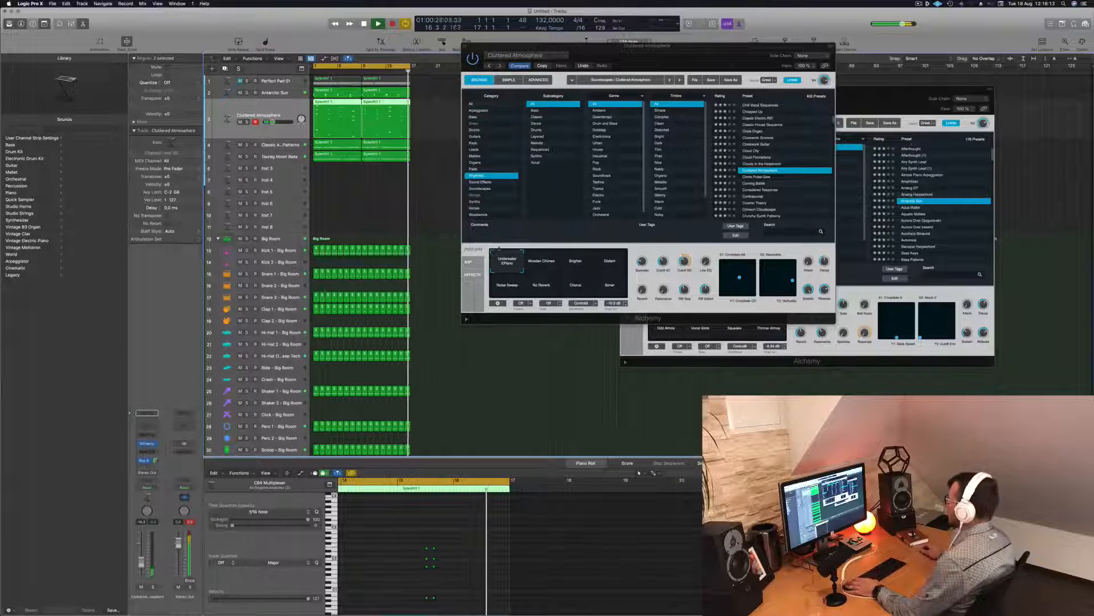
left_click(549, 259)
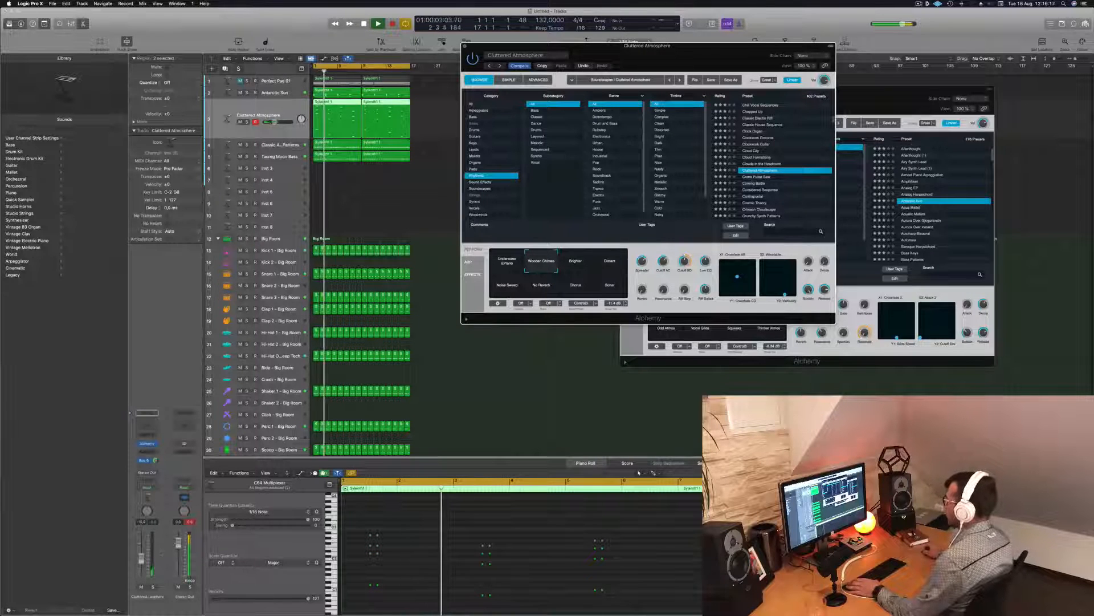
Copy all chord notes in both Cluttered Atmosphere regions one beat later, and audition the denser stab pattern from the start
left_click(404, 543)
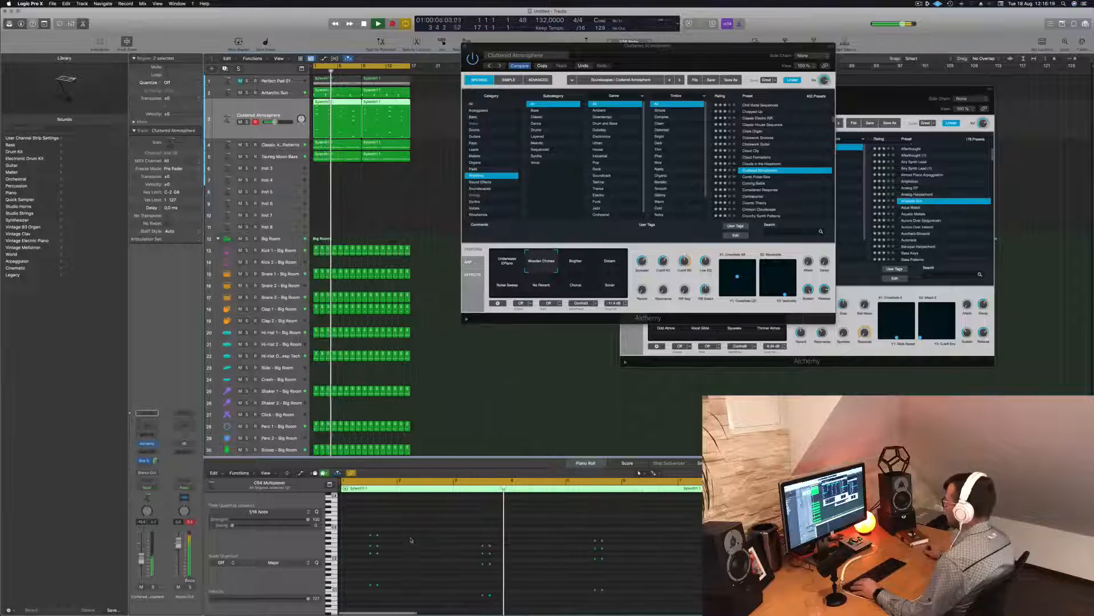
key("super+a")
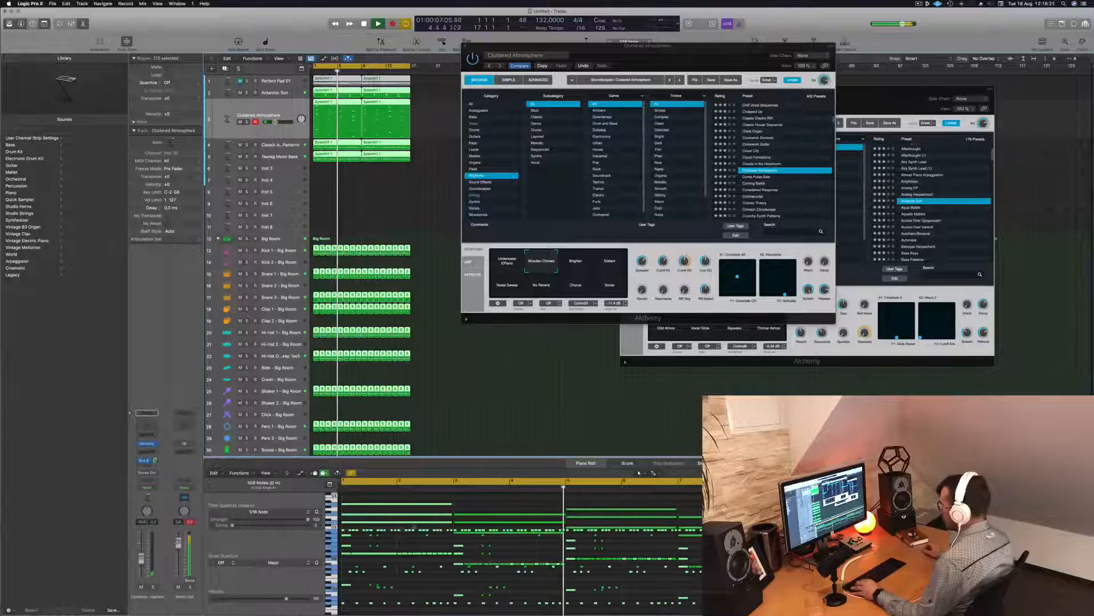
key("shift+super+a")
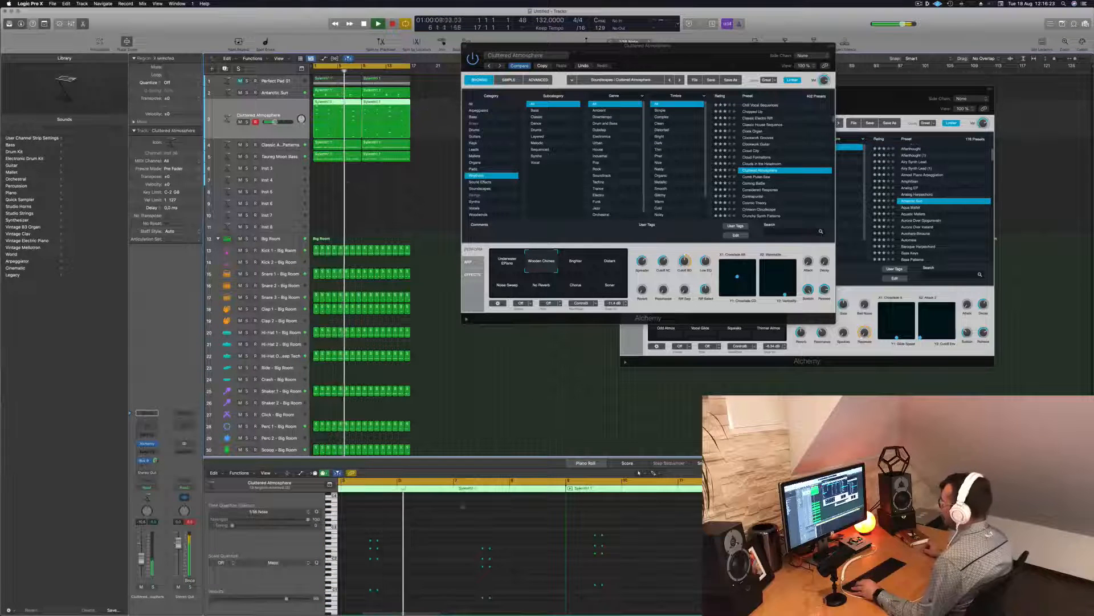
key("super+a")
scroll(425, 559, "up", 5)
scroll(433, 558, "left", 7)
scroll(530, 535, "left", 8)
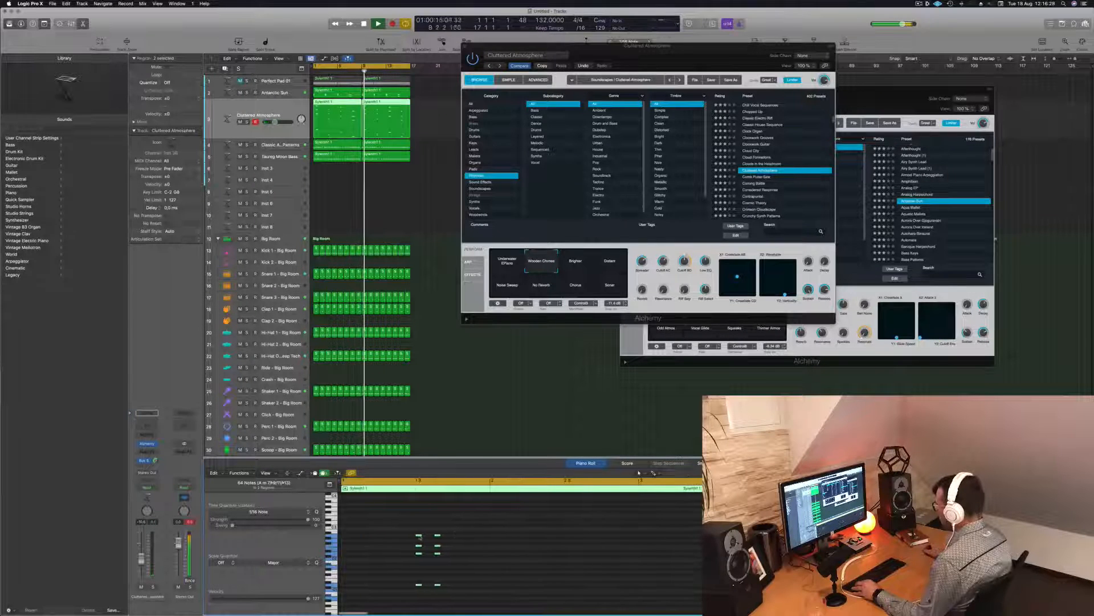
left_click_drag(426, 534, 456, 534)
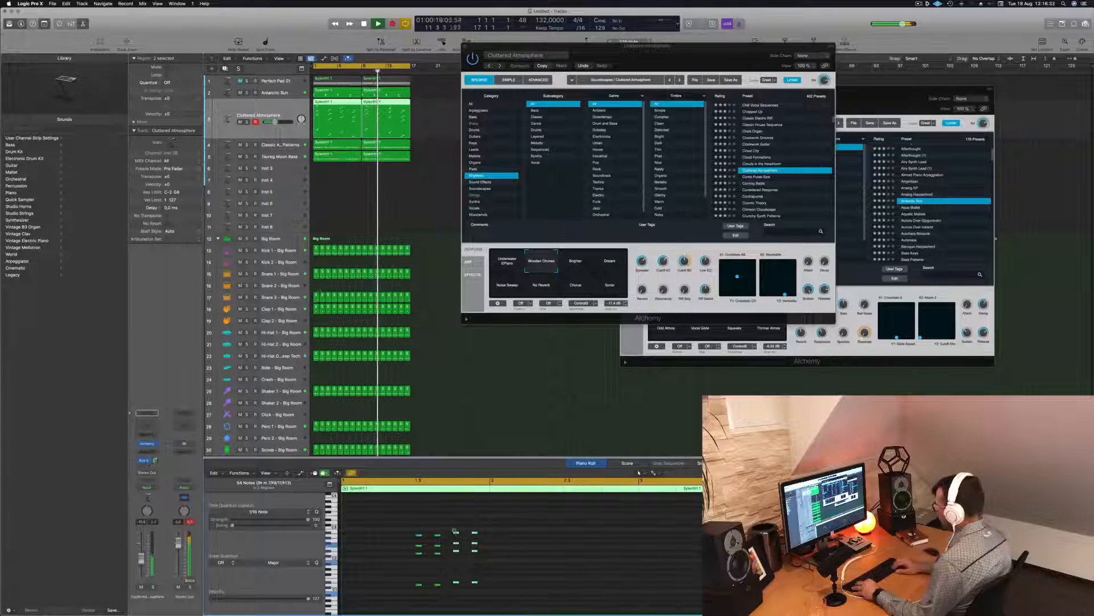
key("Return")
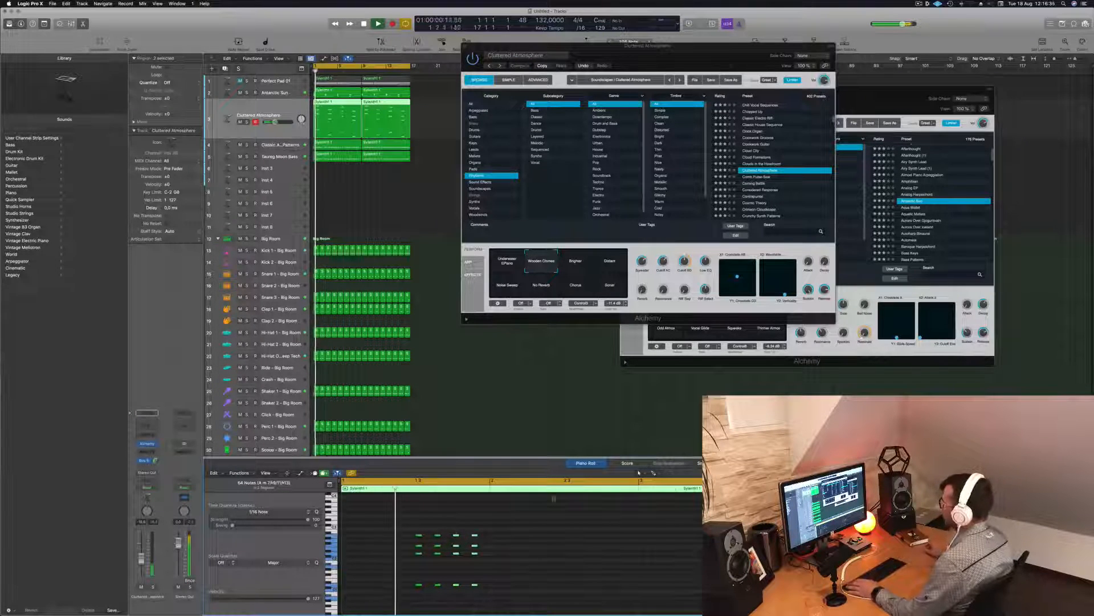
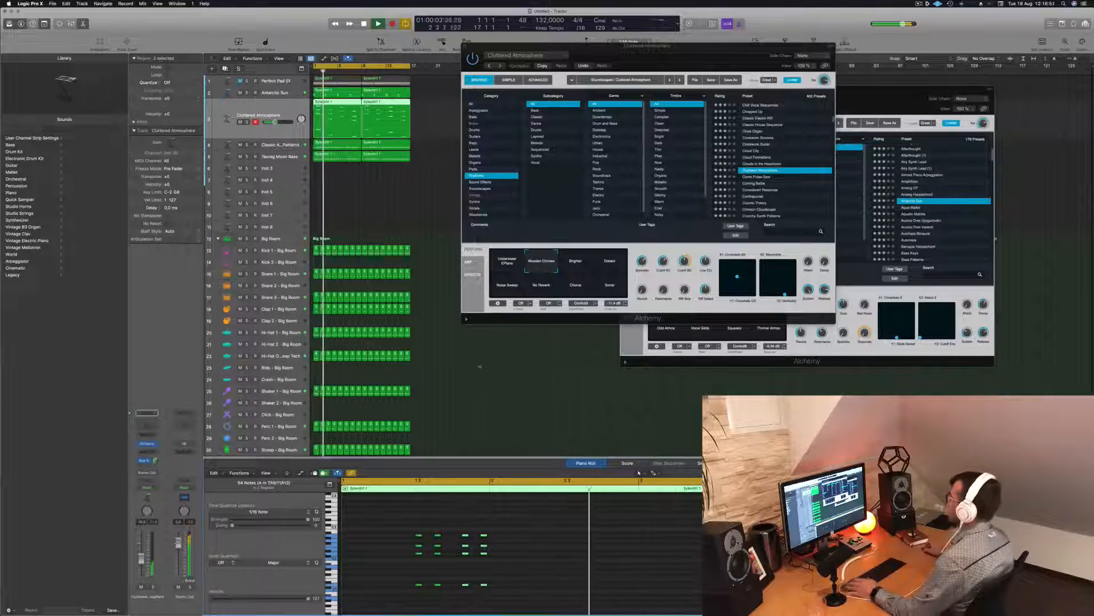
Audition the Brighter and Distant snapshots of Cluttered Atmosphere from the start and raise the track's volume
left_click_drag(709, 53, 686, 96)
key("space")
left_click(615, 305)
left_click(638, 304)
key("Return")
key("space")
key("space")
left_click_drag(141, 559, 141, 547)
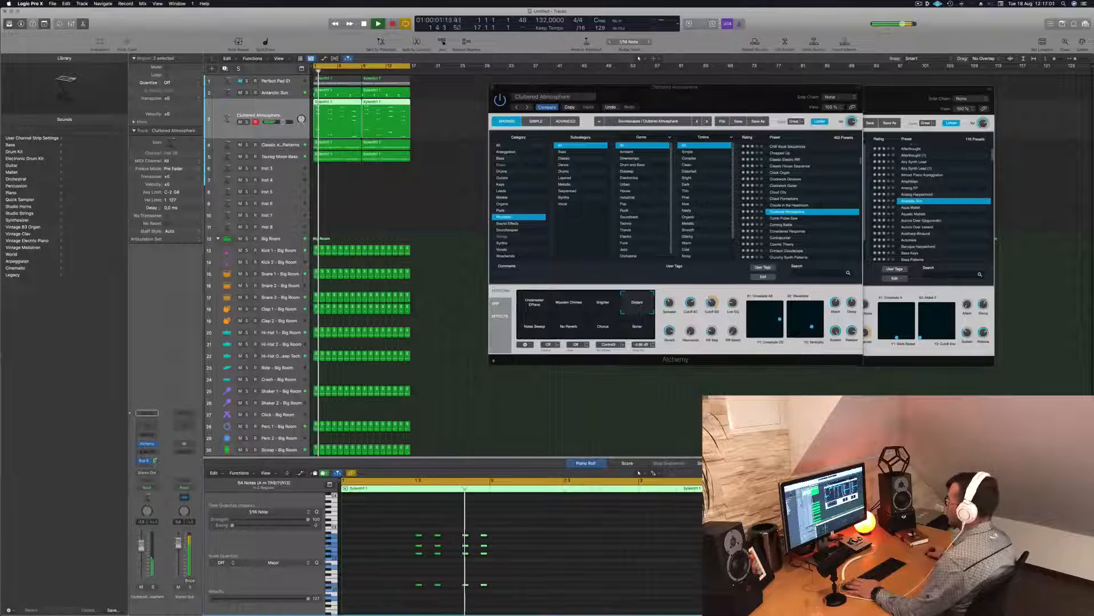
Try the Noise Sweep snapshot, switch Cluttered Atmosphere to No Reverb, and lower the track's volume
left_click(529, 334)
key("Return")
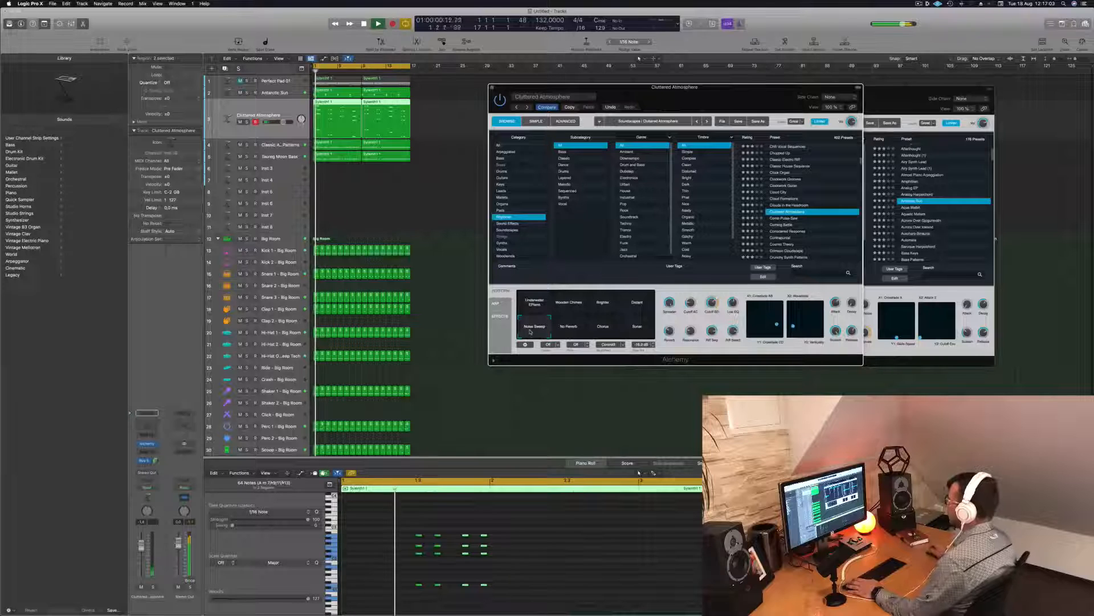
left_click(570, 329)
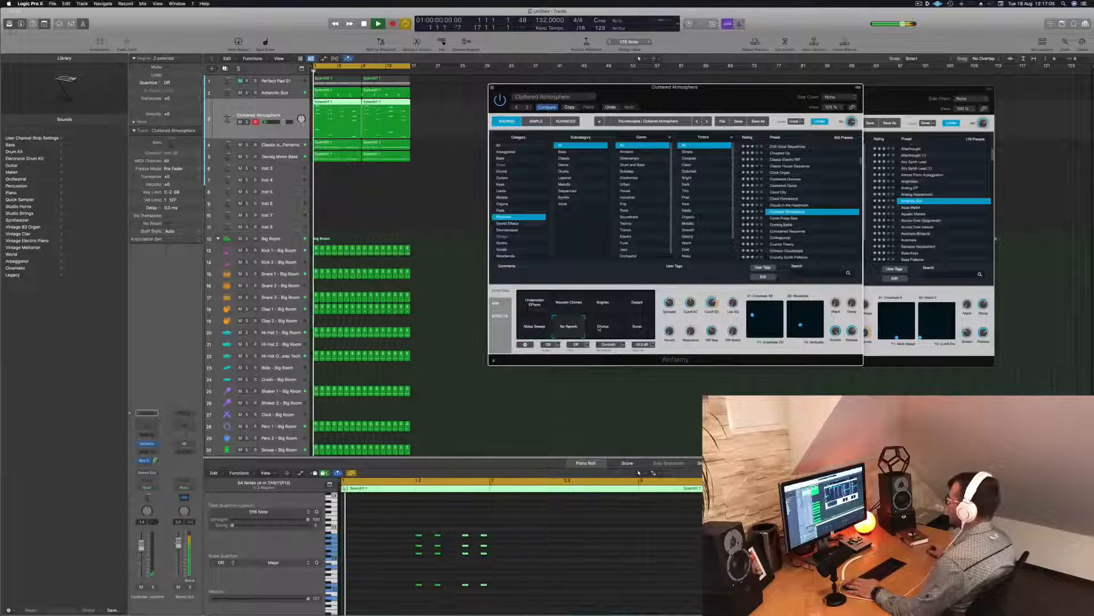
key("Return")
left_click_drag(141, 545, 141, 555)
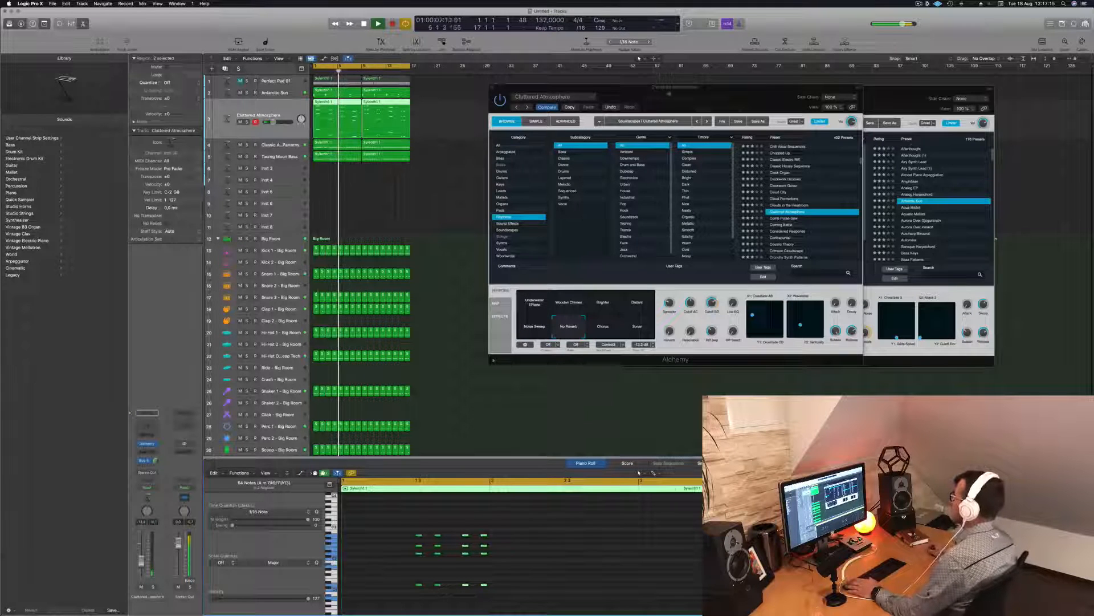
Close both Alchemy windows and look through the Cluttered Atmosphere and Perfect Pad regions during playback
left_click_drag(674, 86, 605, 130)
key("super+w")
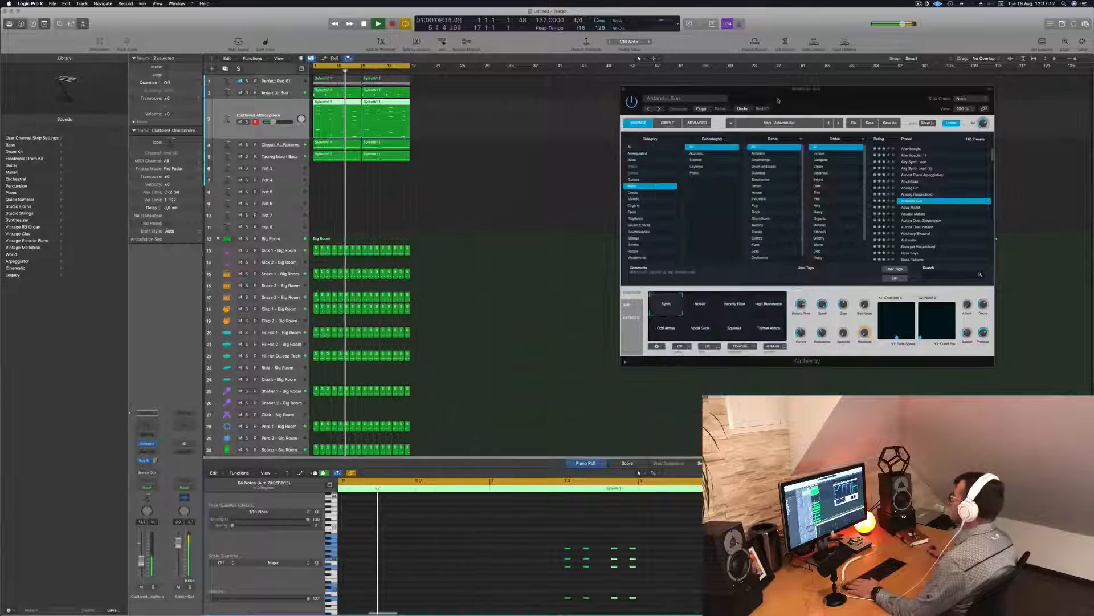
key("super+w")
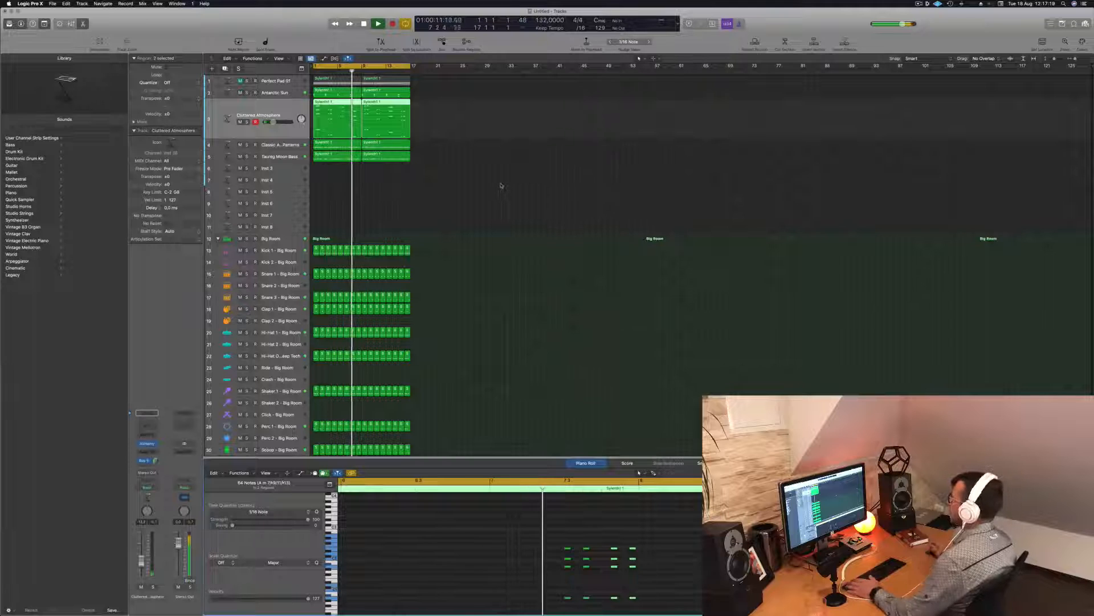
left_click(502, 184)
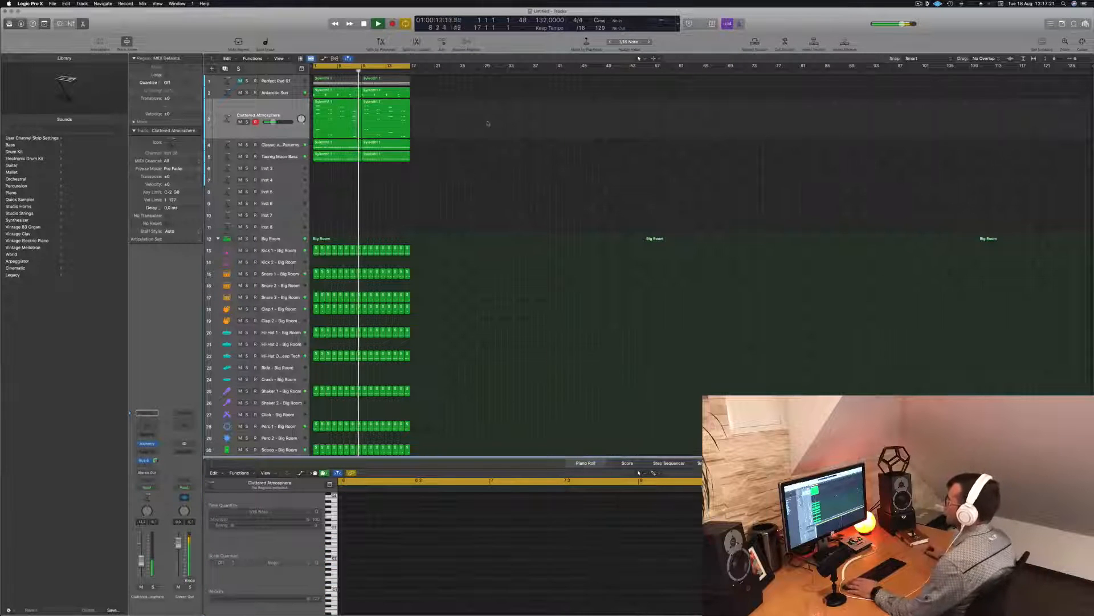
left_click(271, 110)
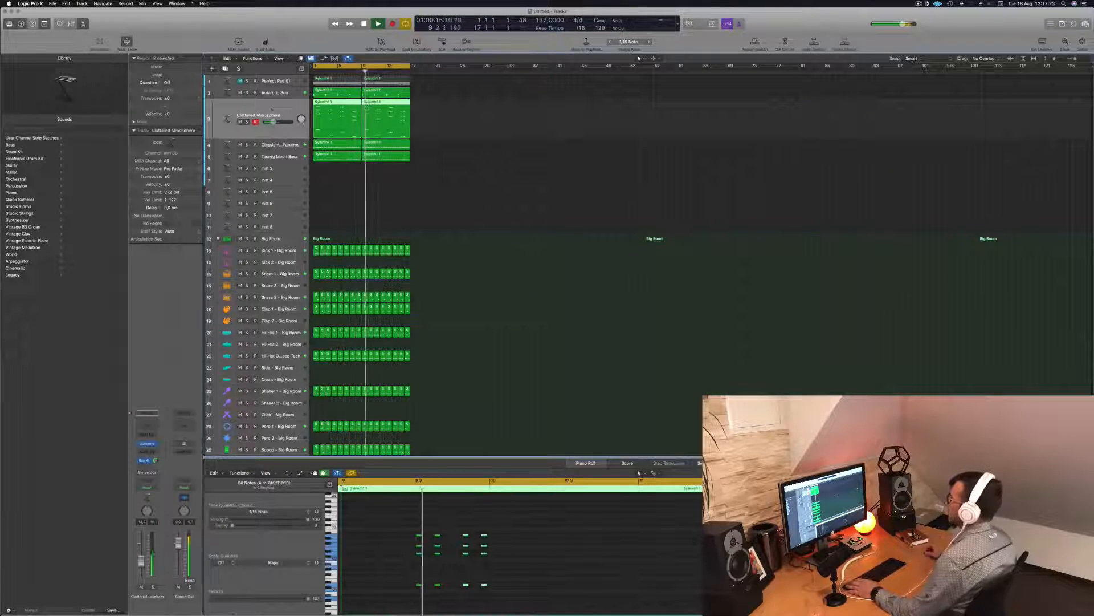
left_click(515, 120)
left_click(274, 93)
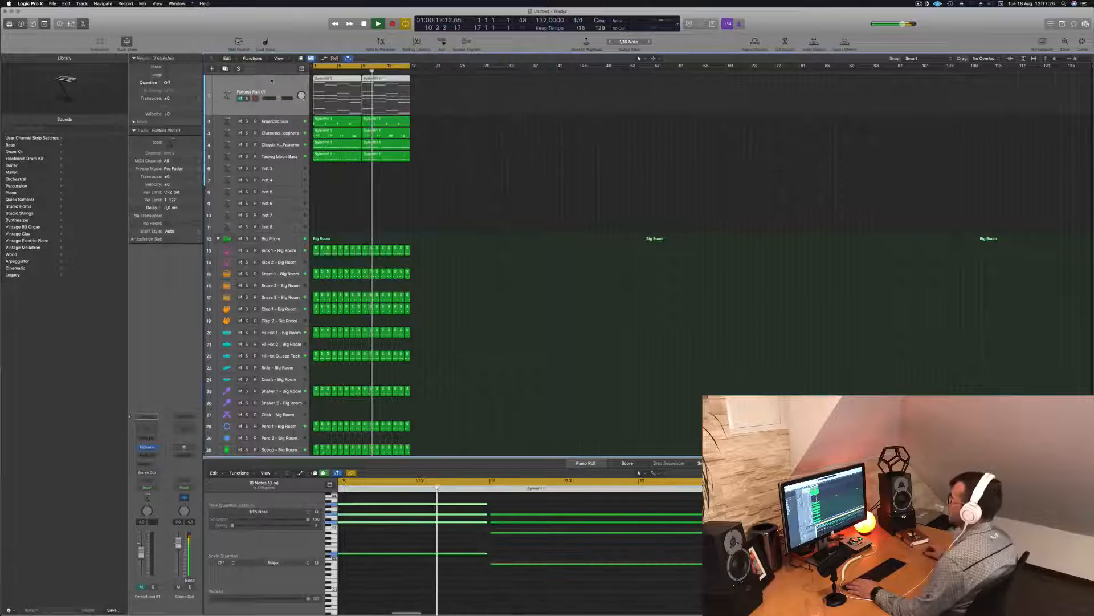
Duplicate the Cluttered Atmosphere track, copy the first bass region from the track below onto the duplicate, and play it
left_click(289, 133)
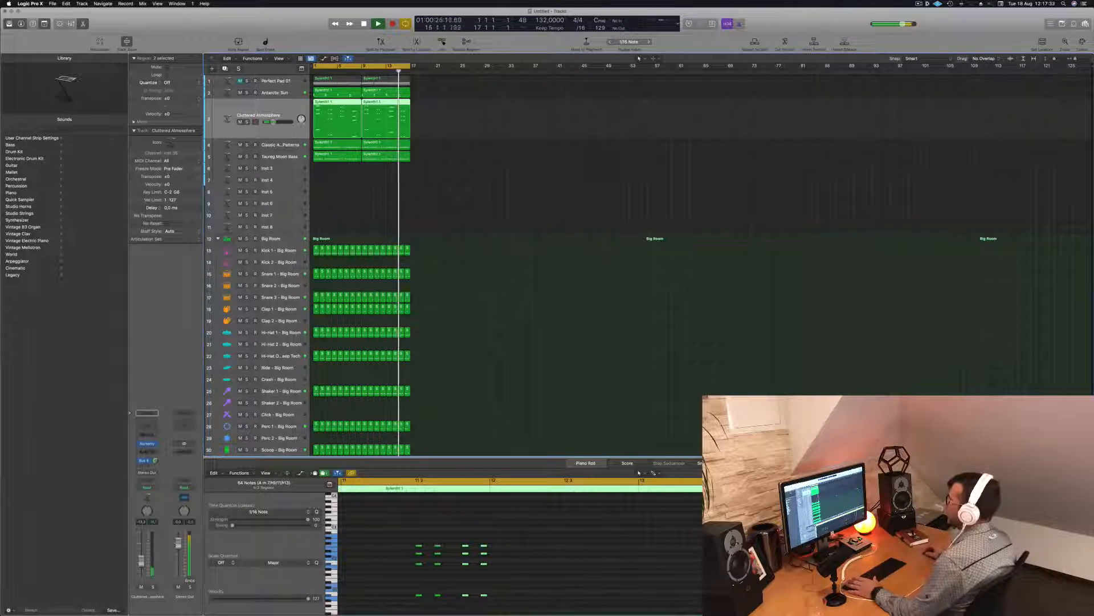
key("super+d")
left_click_drag(323, 160, 325, 135)
key("space")
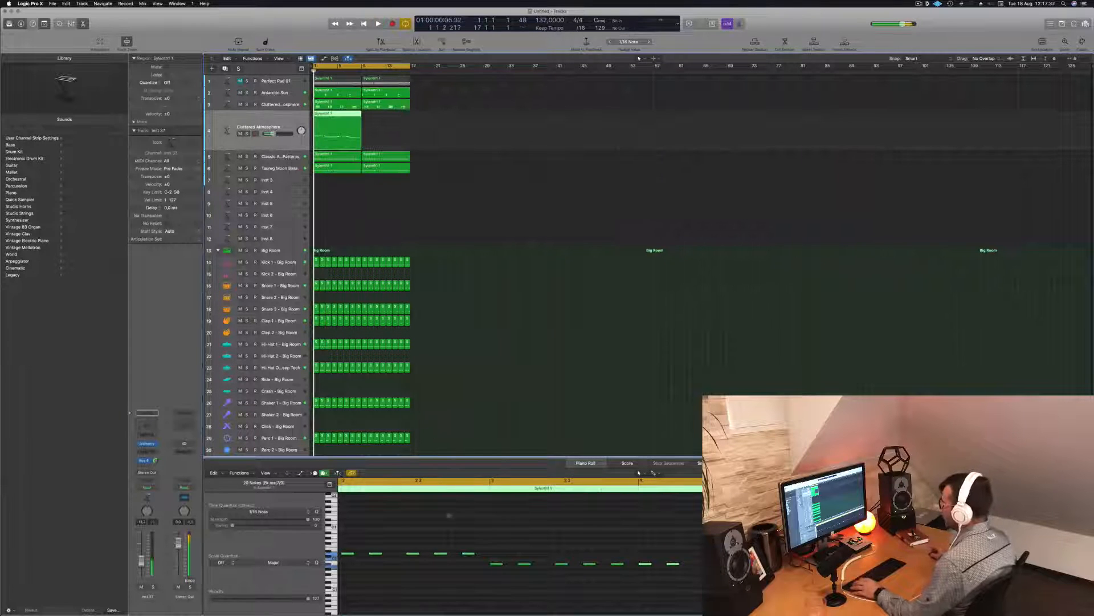
key("space")
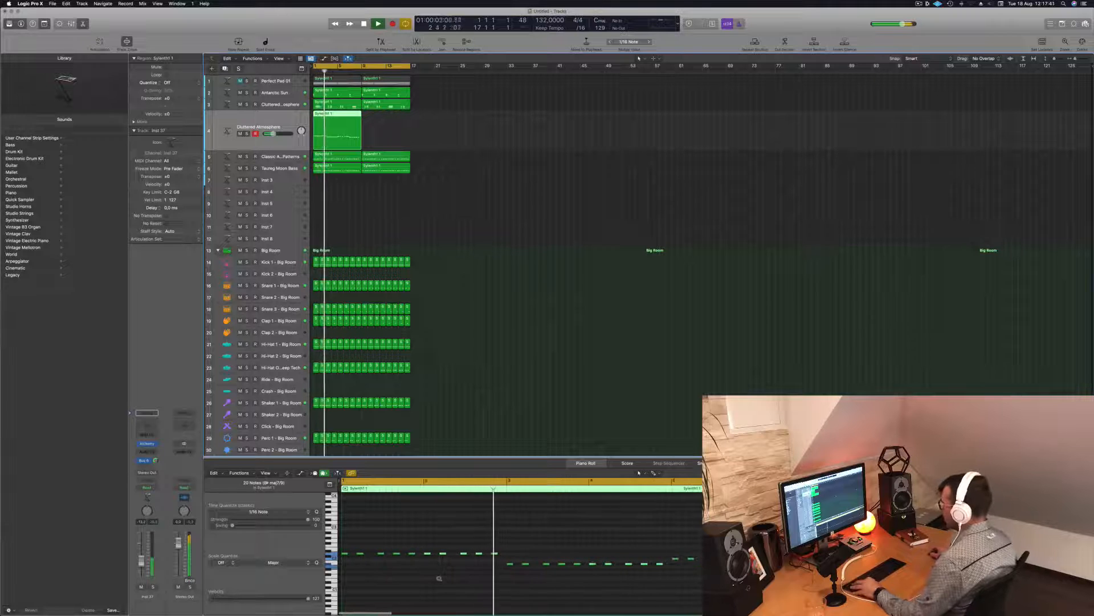
Delete the surplus notes in the copied bass region, keeping only the first two of every bar, and play it from the start
key("space")
left_click(375, 562)
left_click_drag(355, 545, 382, 564)
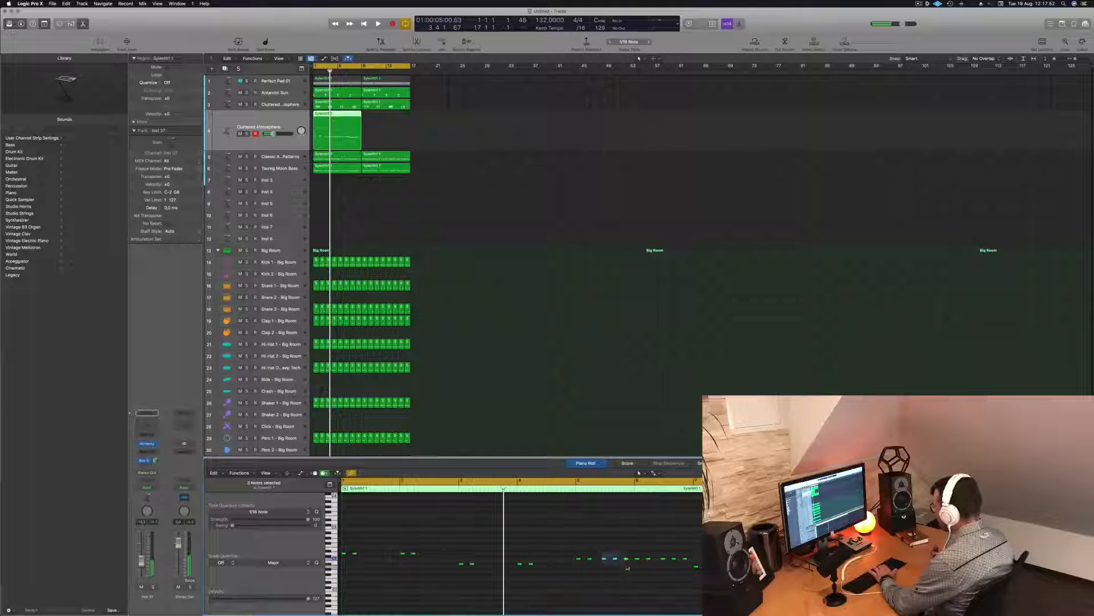
key("BackSpace")
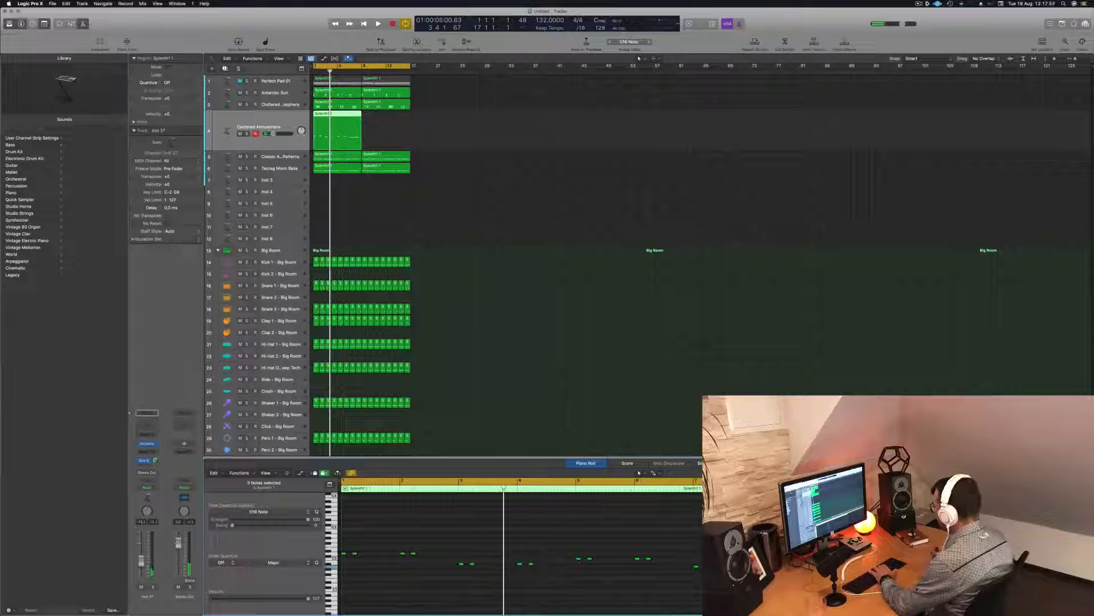
key("Return")
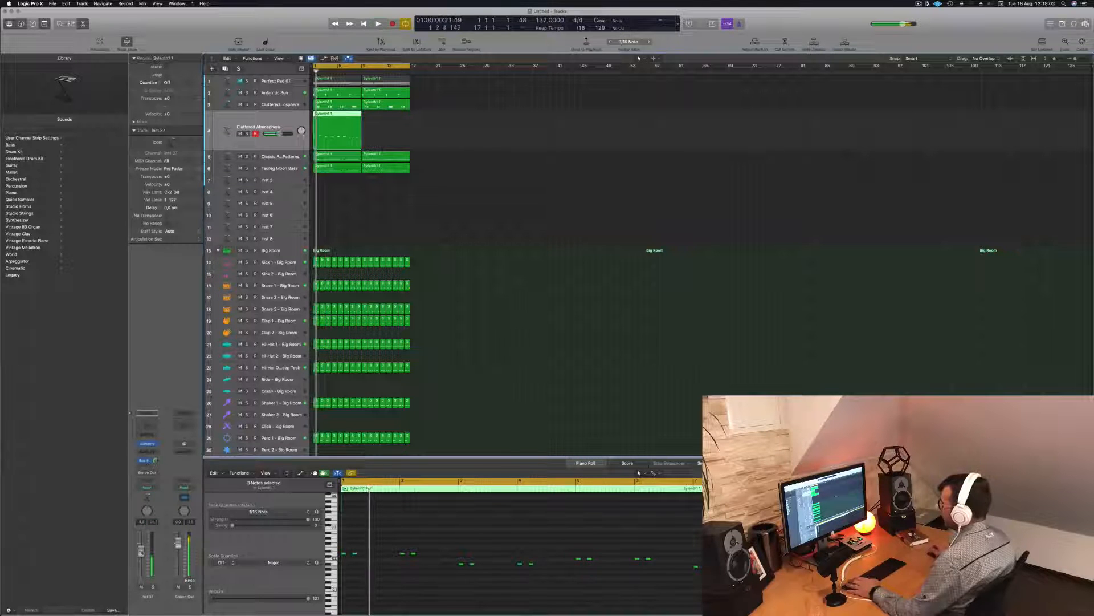
left_click(473, 561)
key("Return")
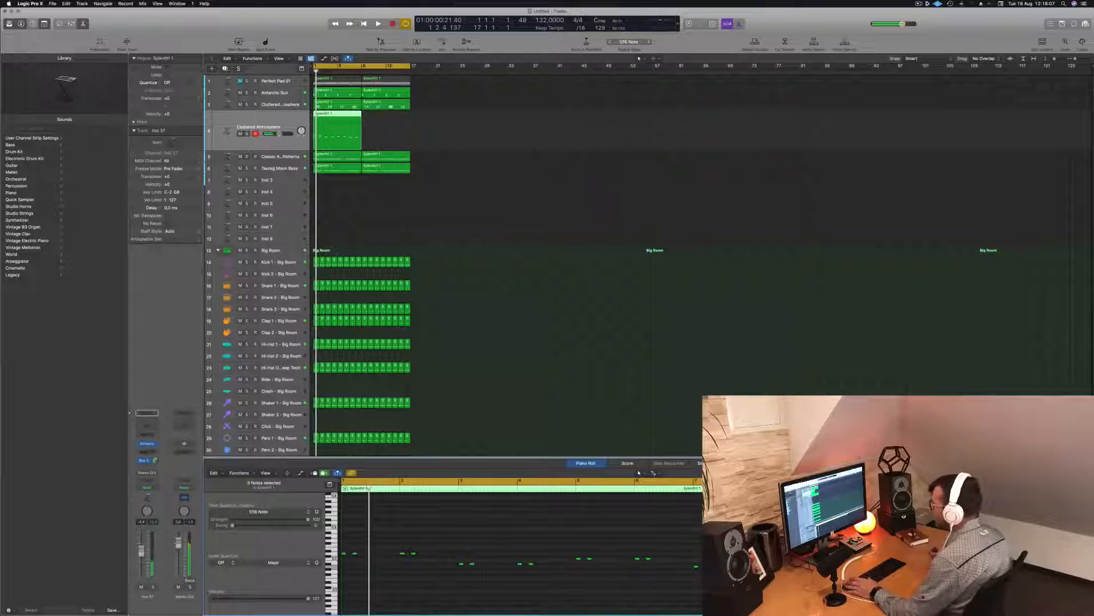
key("space")
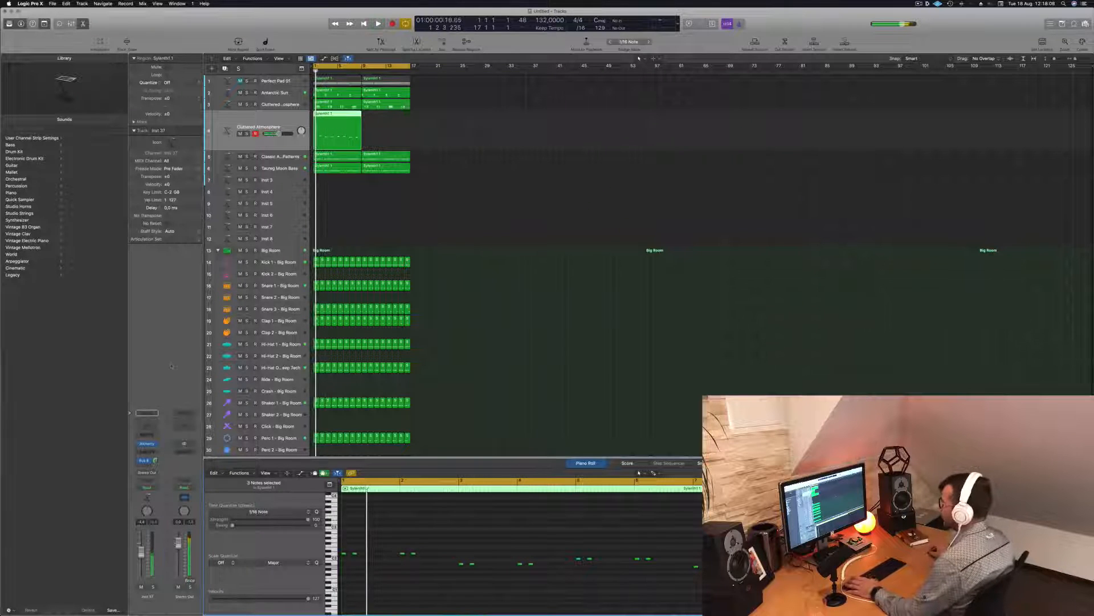
Open the duplicate track's Alchemy and browse the Mallets and Bass preset categories
left_click(147, 444)
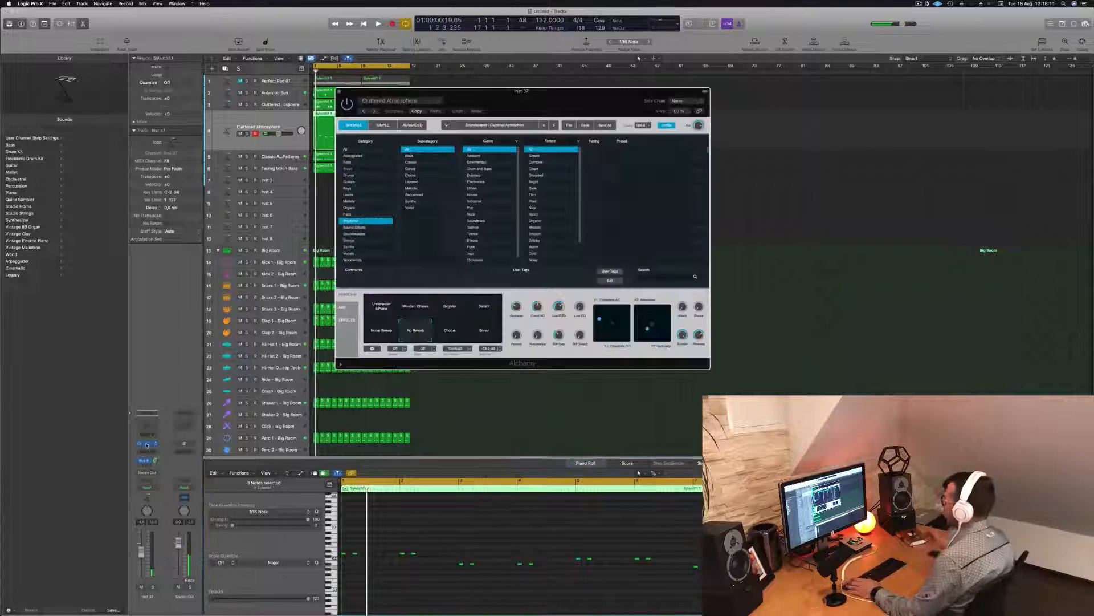
left_click_drag(555, 101, 684, 106)
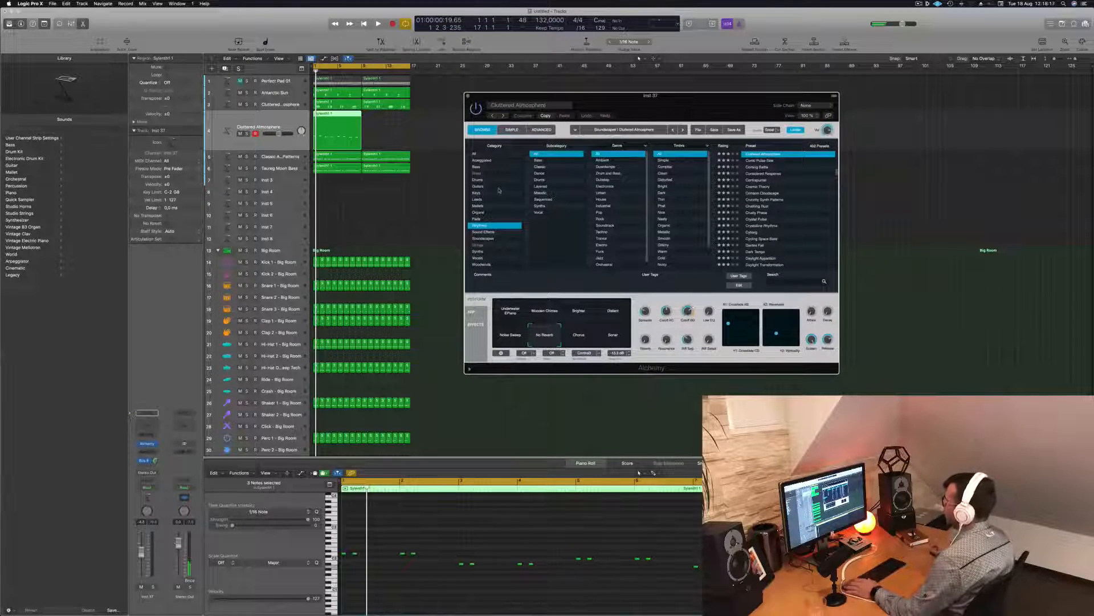
left_click(491, 206)
key("space")
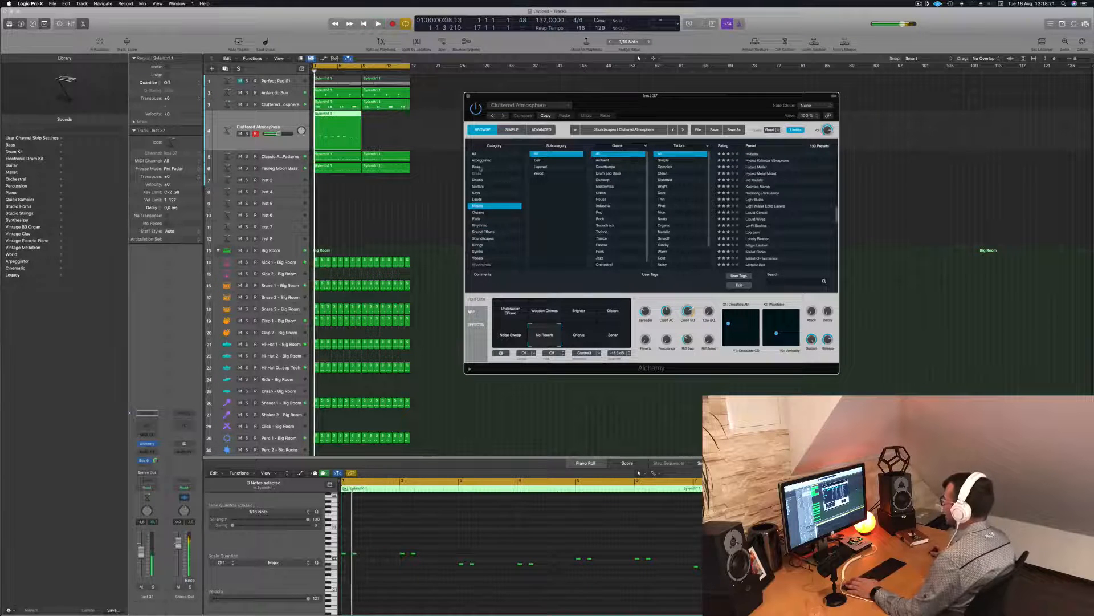
left_click(479, 167)
key("space")
Lengthen all notes in the copied bass region so each pair plays almost without a gap, and audition the result
left_click(376, 547)
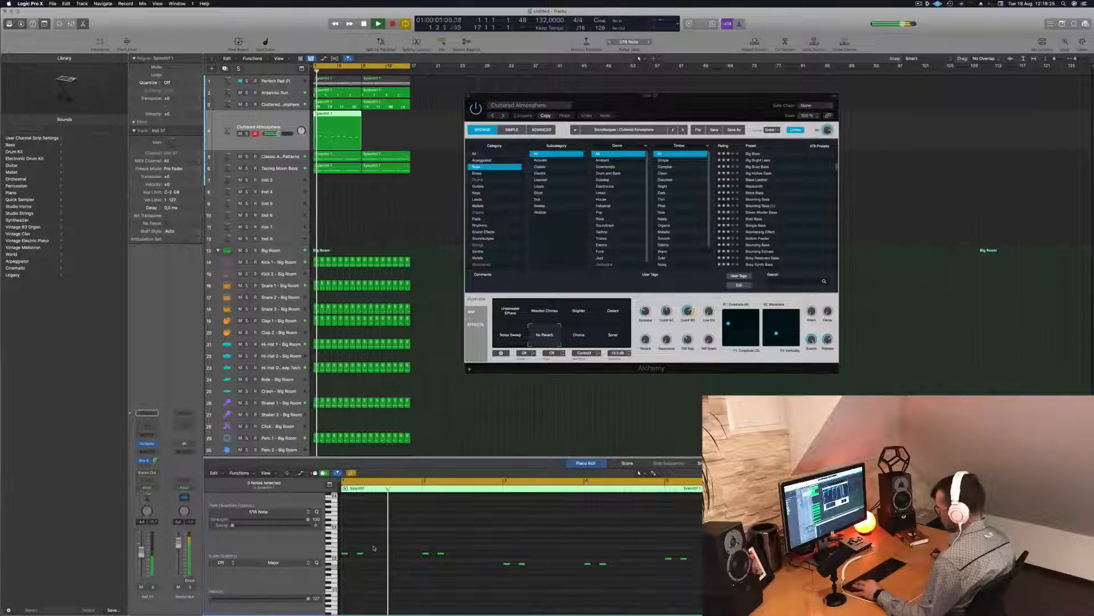
left_click_drag(362, 554, 370, 554)
key("space")
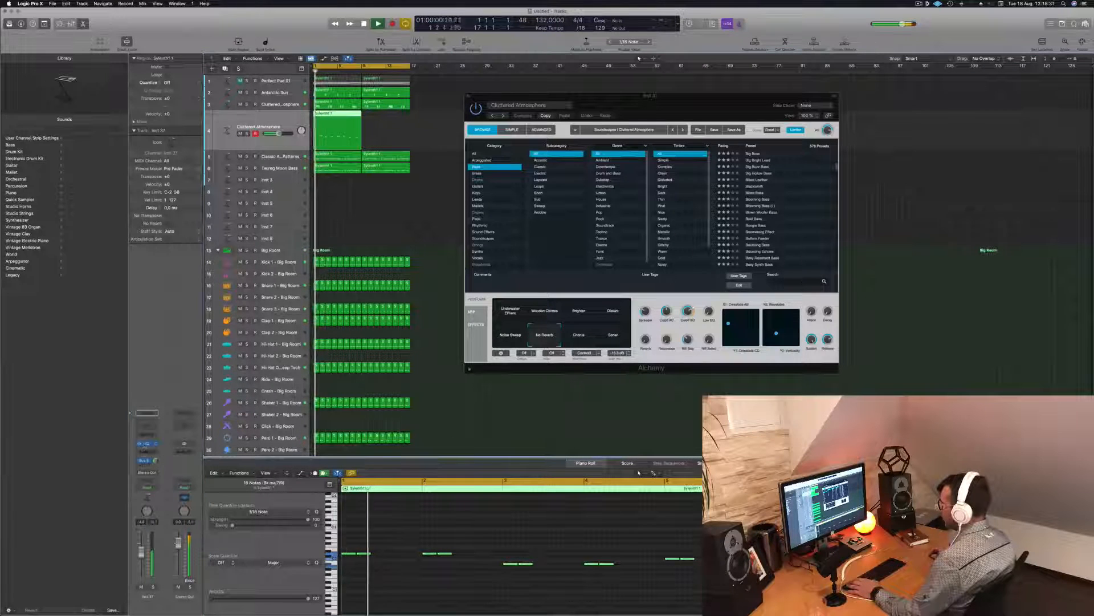
Load the Brass preset 80s Fantasy on the duplicate track and adjust the track's bus send
key("v")
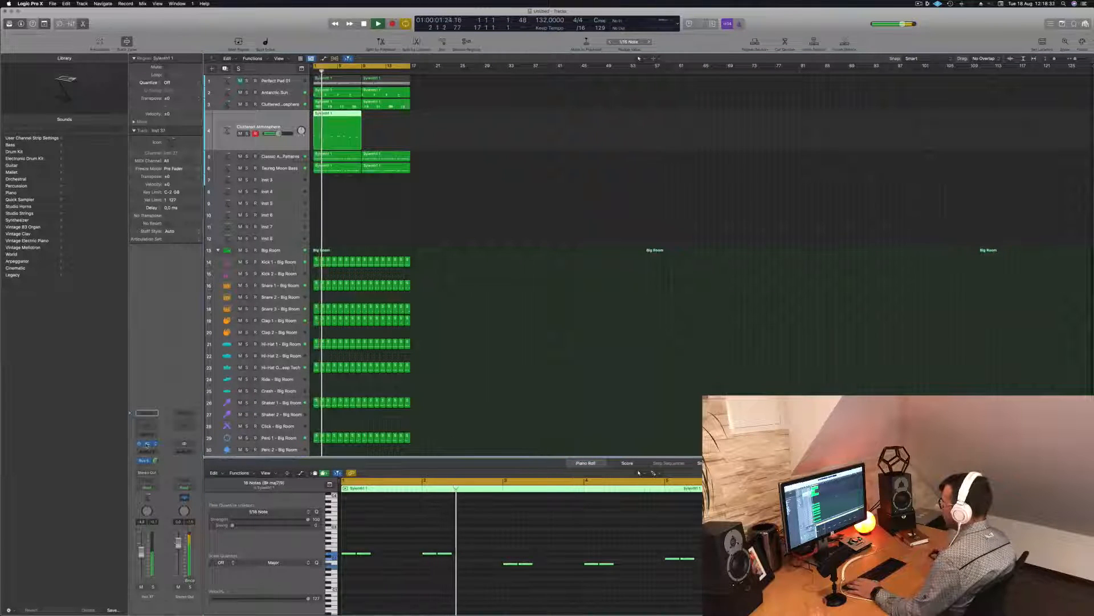
key("v")
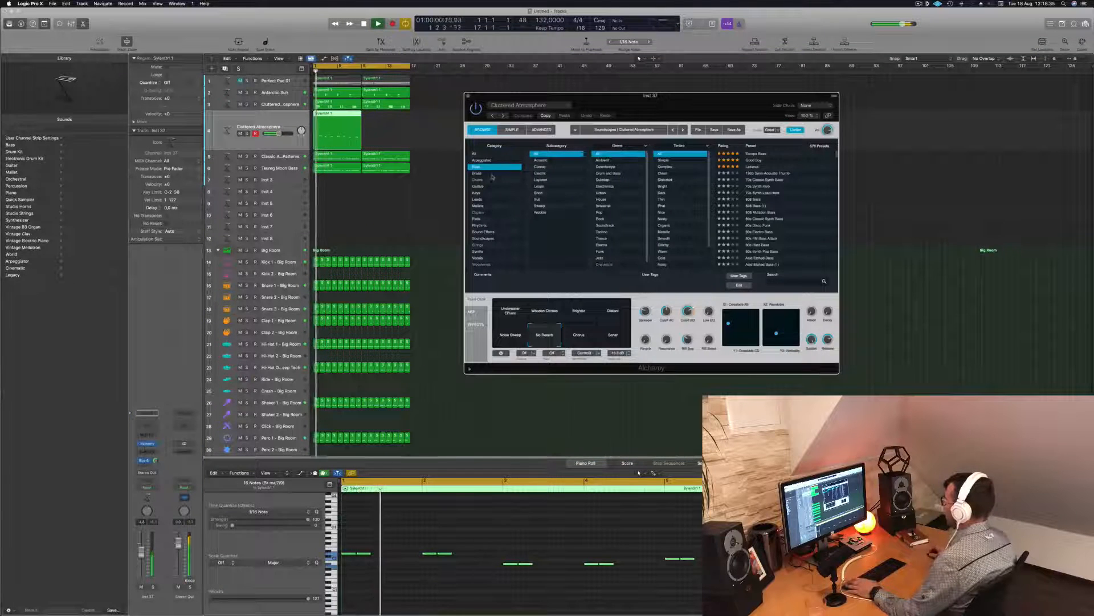
left_click(494, 173)
left_click(755, 154)
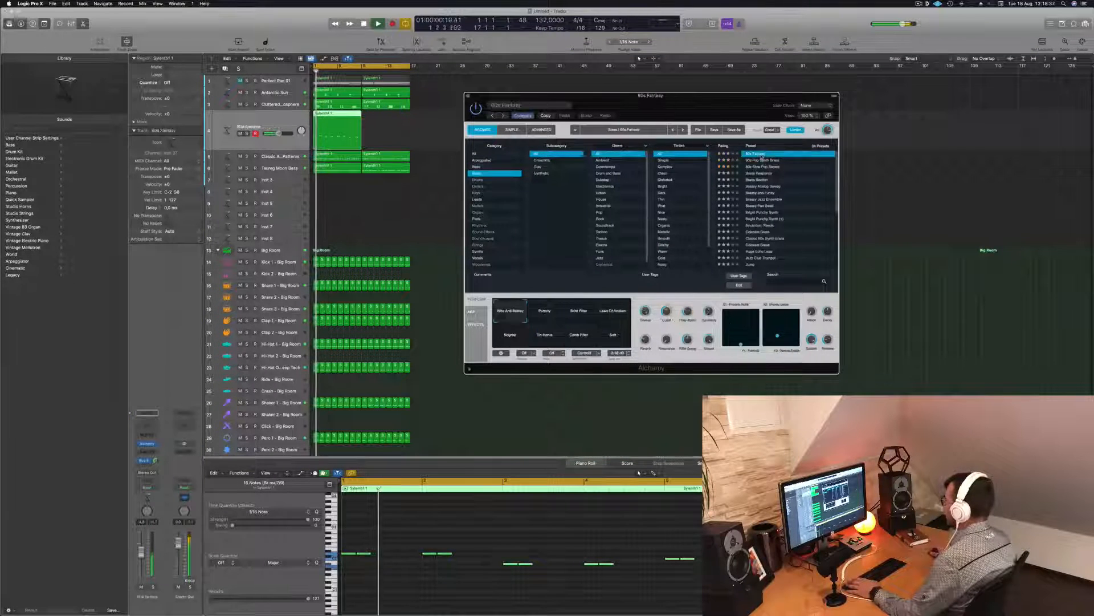
left_click_drag(715, 115, 776, 118)
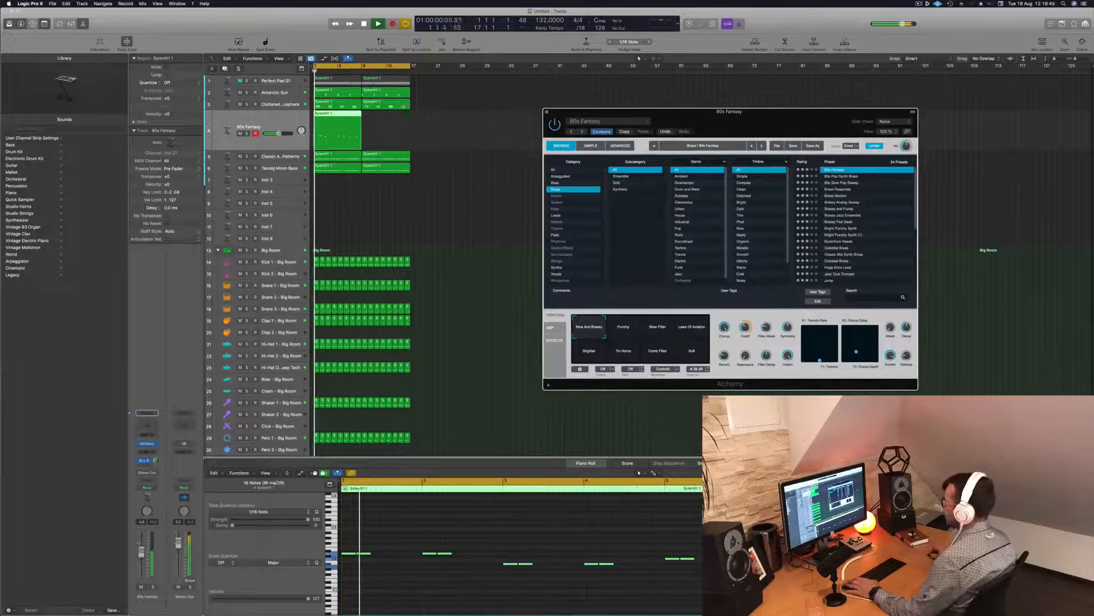
left_click_drag(155, 460, 155, 458)
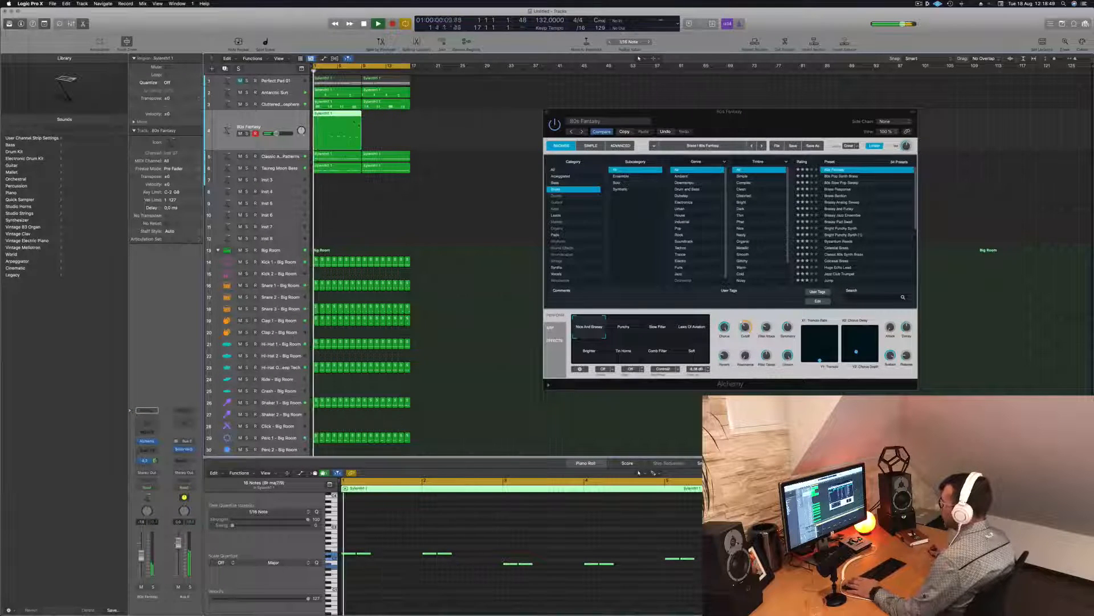
Solo and unsolo the Antarctic Sun track, and compare its notes with the Cluttered Atmosphere and 80s Fantasy regions
left_click(274, 93)
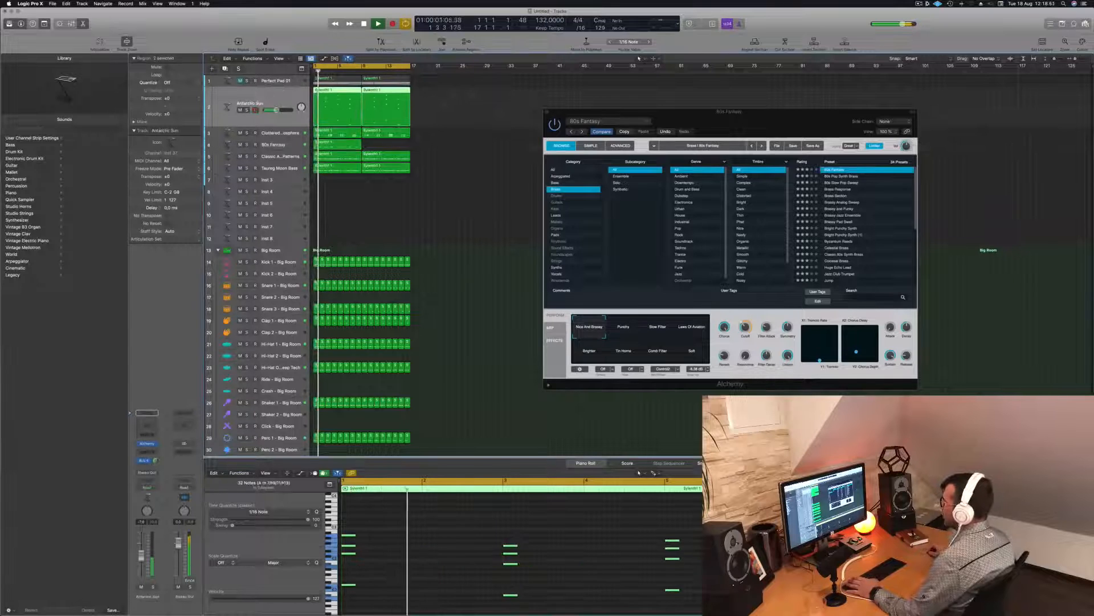
left_click(247, 110)
left_click(247, 110)
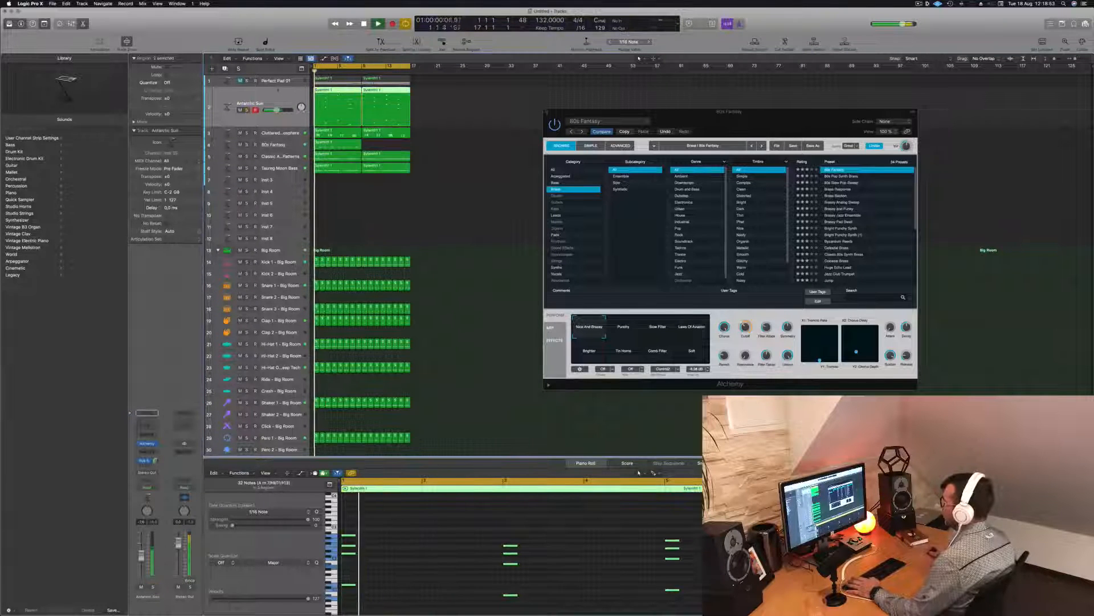
left_click(292, 132)
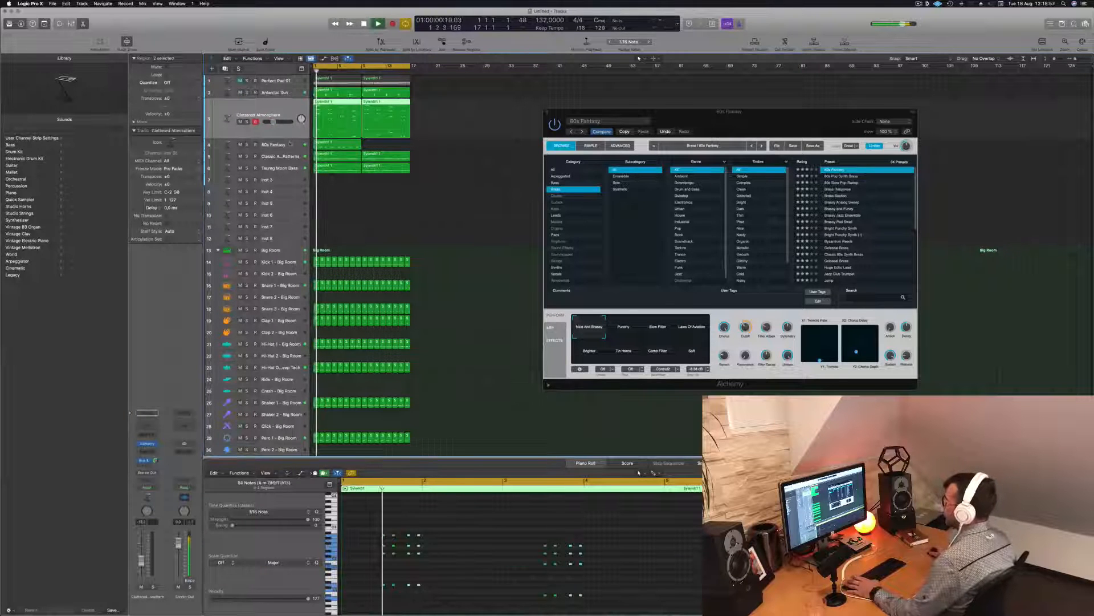
left_click(291, 144)
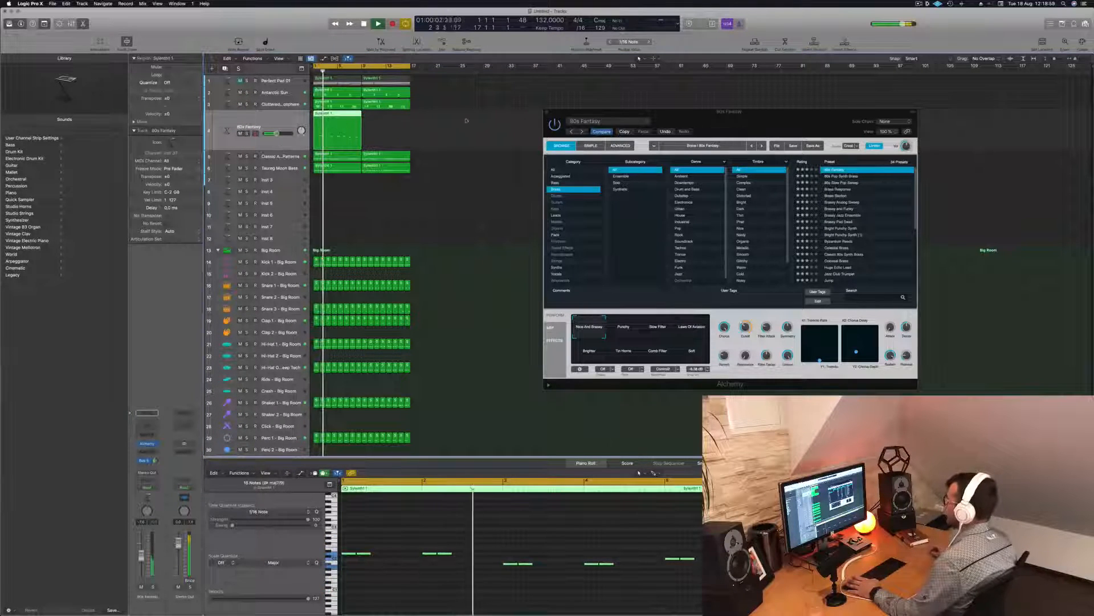
Audition the Punchy, Slow Filter and Laws Of Aviation snapshots of 80s Fantasy, and switch to Brighter
left_click_drag(719, 119, 664, 109)
key("space")
key("space")
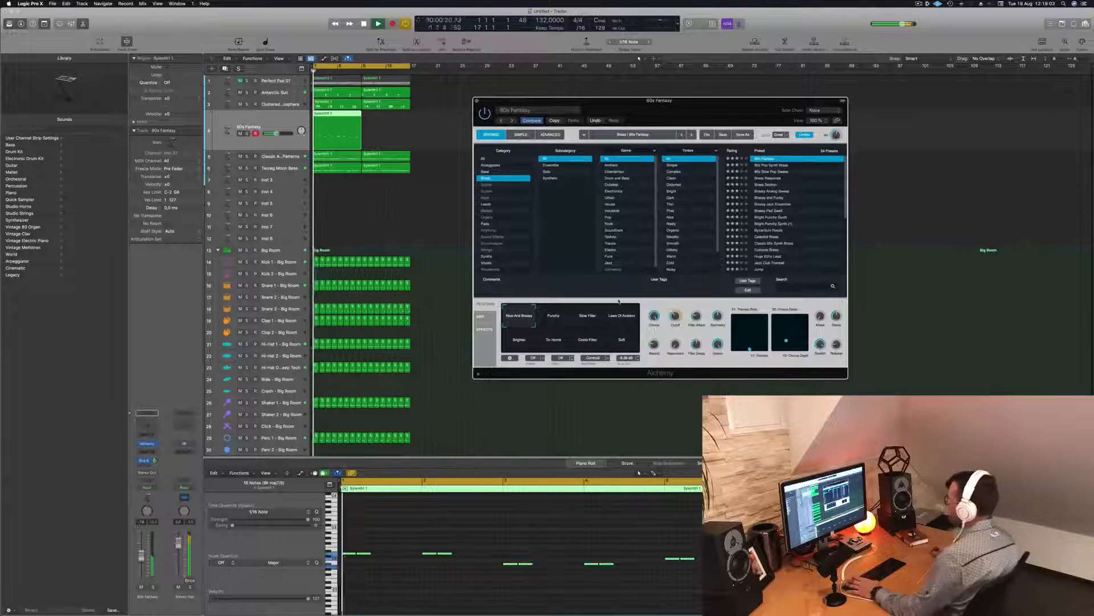
left_click(553, 318)
left_click(587, 320)
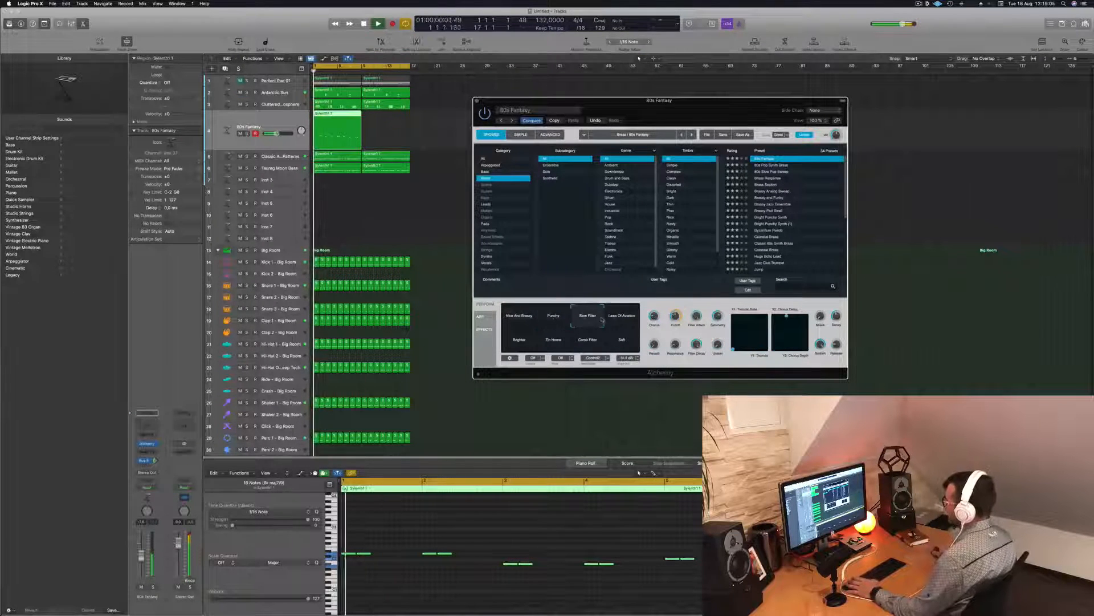
left_click(624, 319)
key("space")
left_click(523, 340)
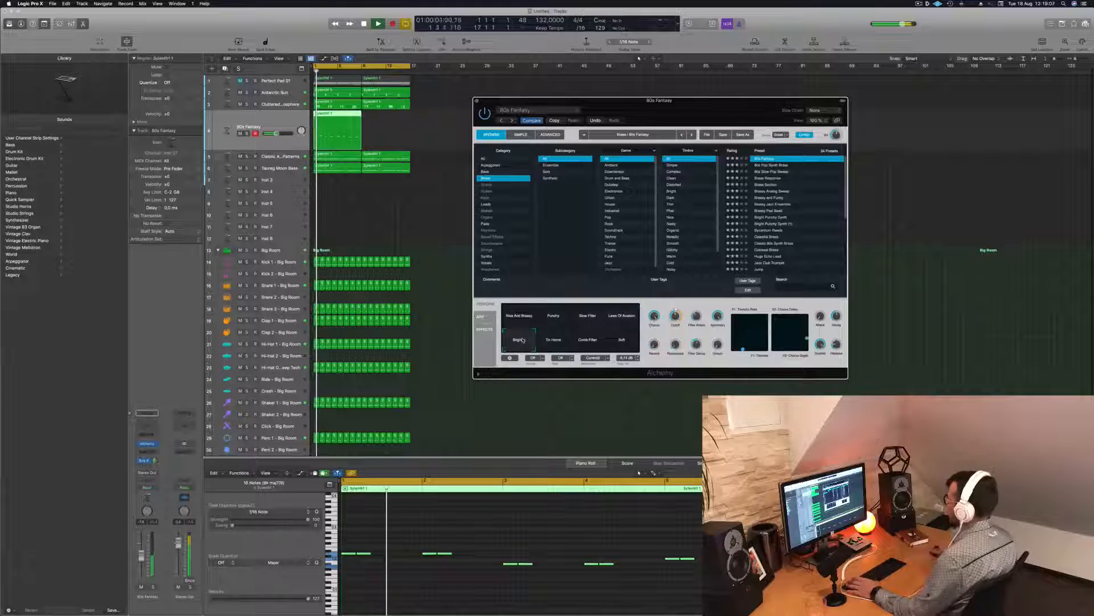
Audition the remaining 80s Fantasy snapshots through Comb Filter and Soft, and switch back to Nice And Brassy
left_click(545, 341)
left_click(587, 342)
left_click(622, 342)
key("space")
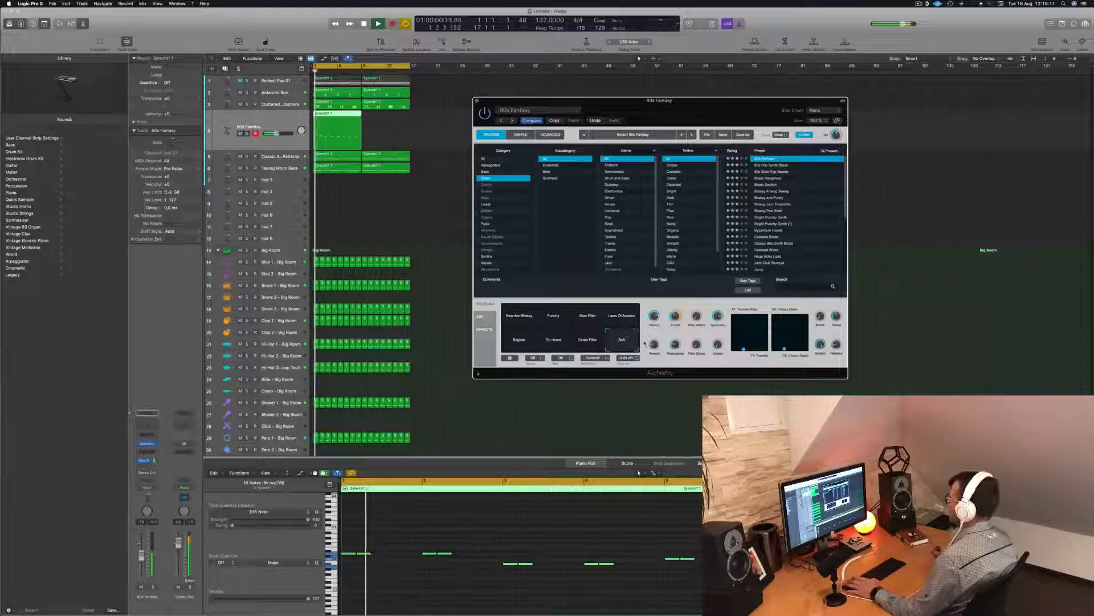
key("space")
left_click(519, 318)
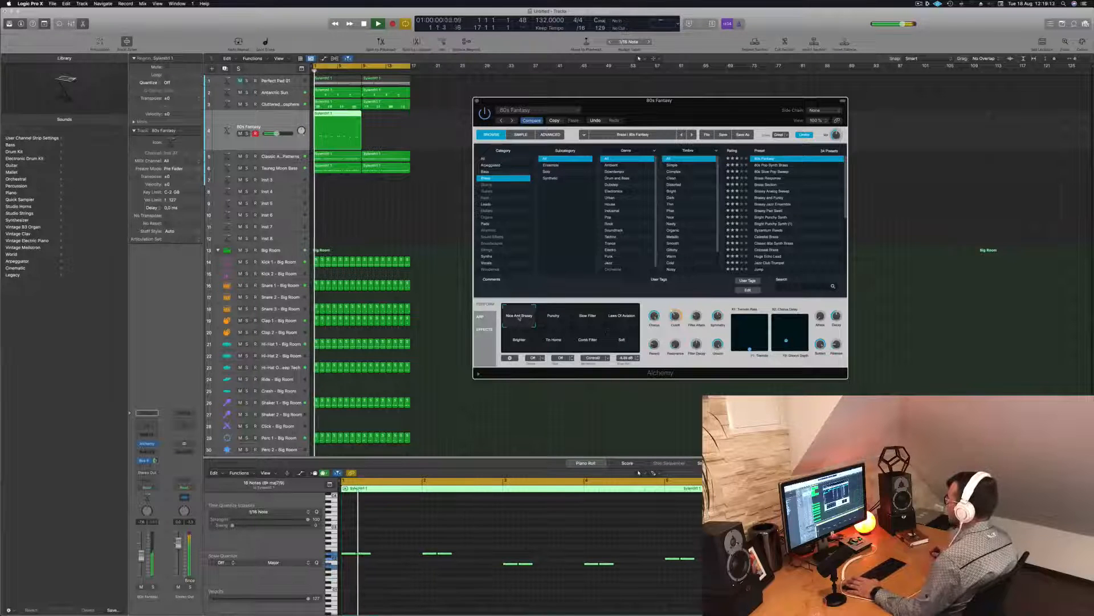
key("Return")
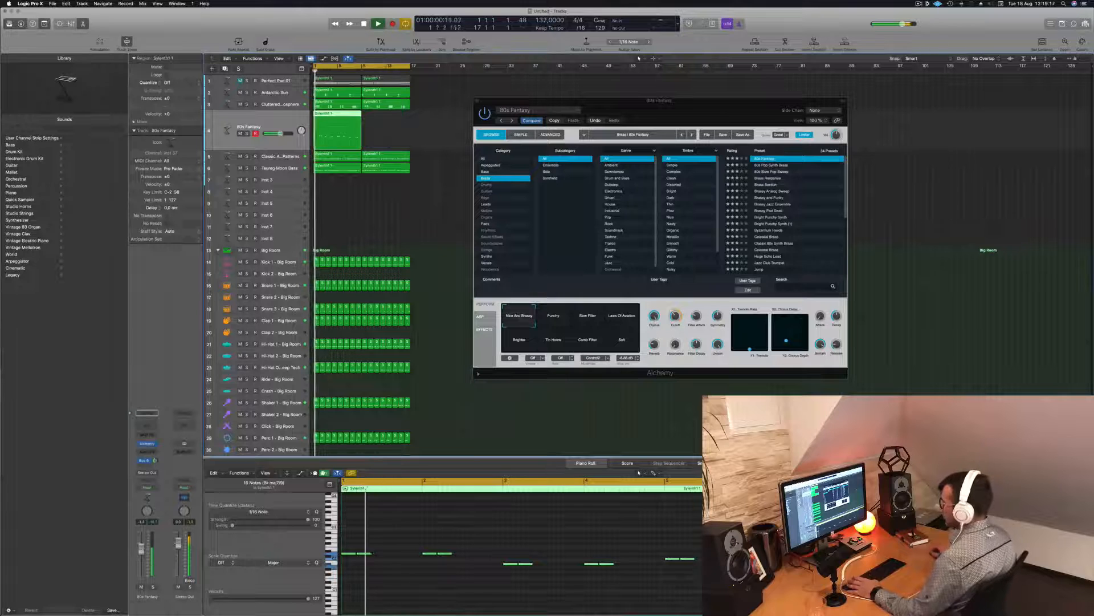
Audition the Brass presets 80s Pop Synth Brass, 80s Slow Pop Sweep and Brass Response, and return to 80s Fantasy
left_click_drag(553, 120, 526, 97)
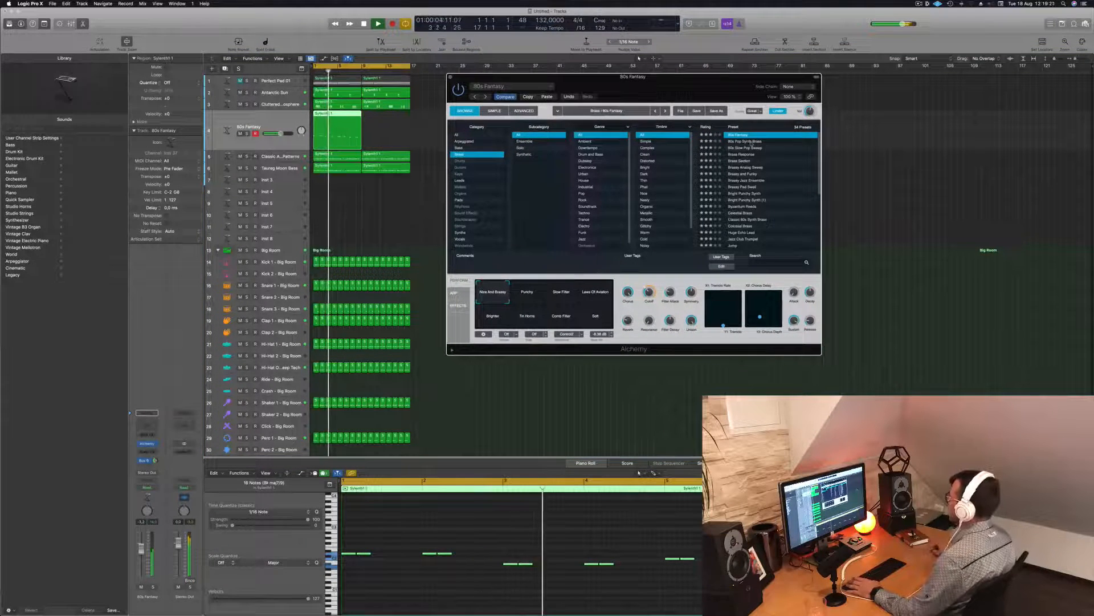
left_click(753, 141)
key("Return")
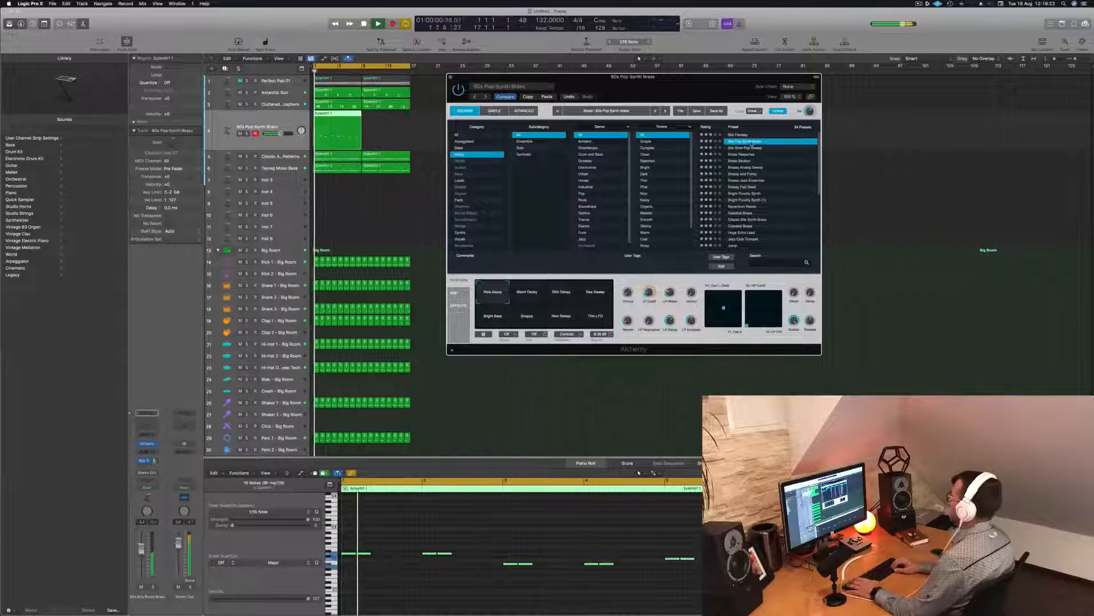
key("Down")
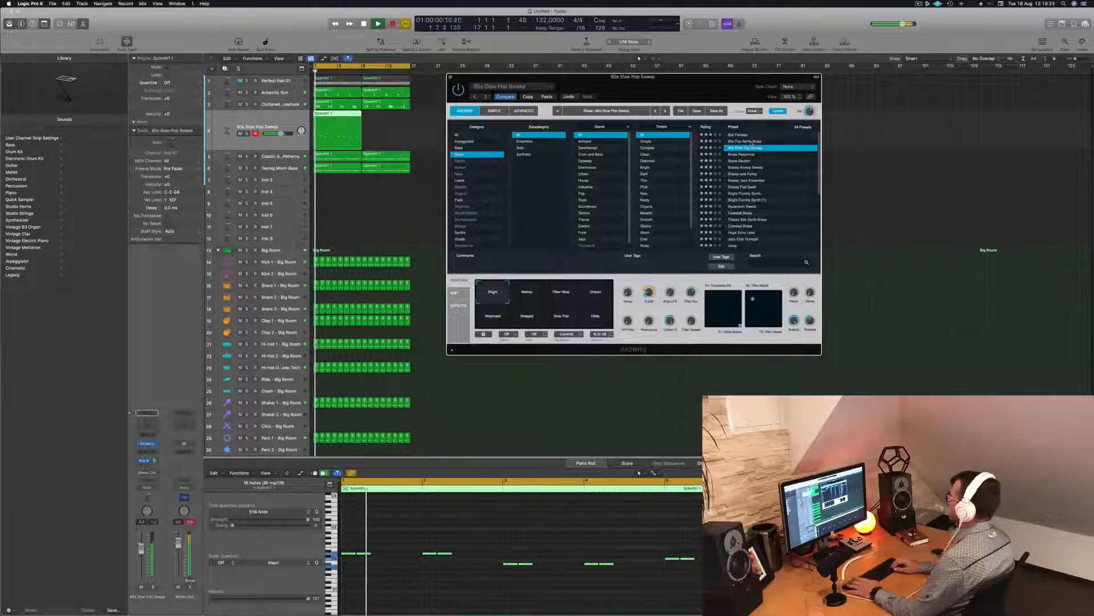
key("Down")
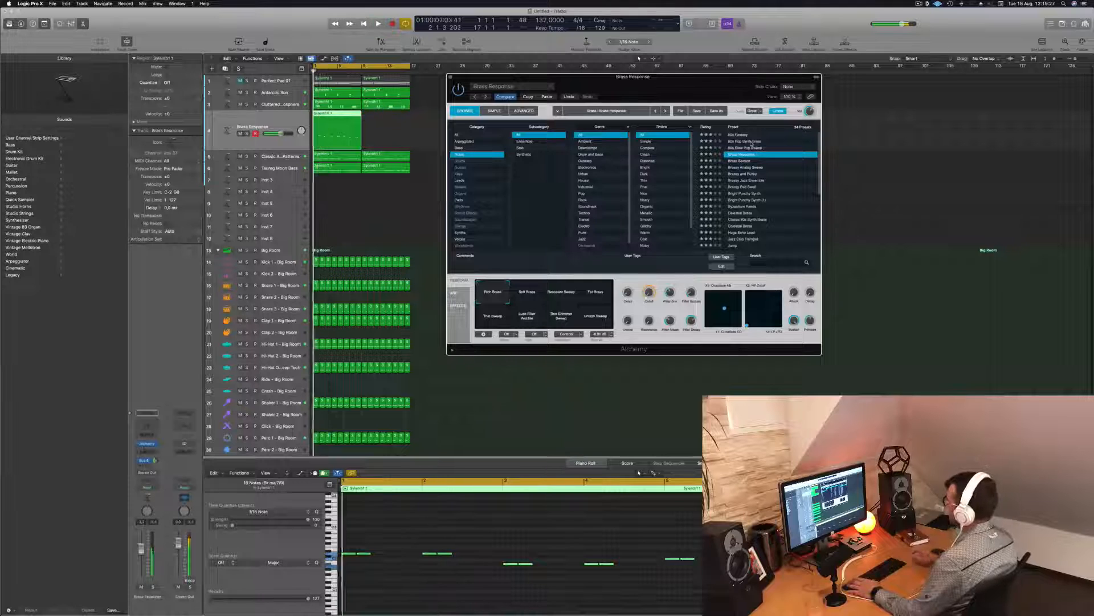
key("Up")
key("Up")
key("Up")
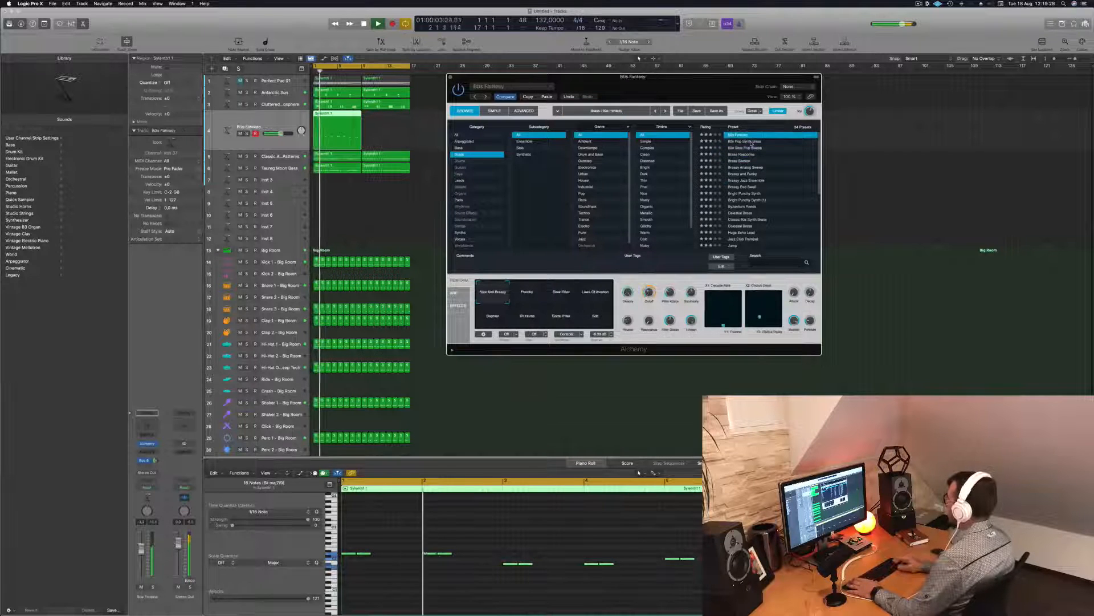
key("space")
Copy the 80s Fantasy region directly after itself to fill the second half of the loop, and close the Alchemy window
left_click_drag(708, 91, 851, 92)
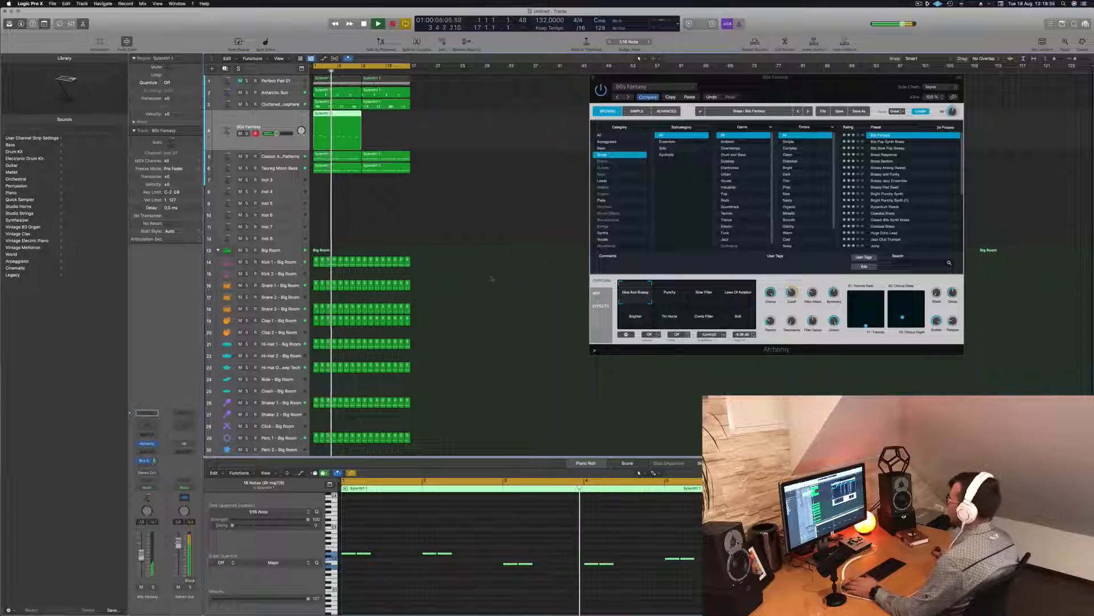
left_click_drag(331, 118, 381, 117)
left_click(476, 122)
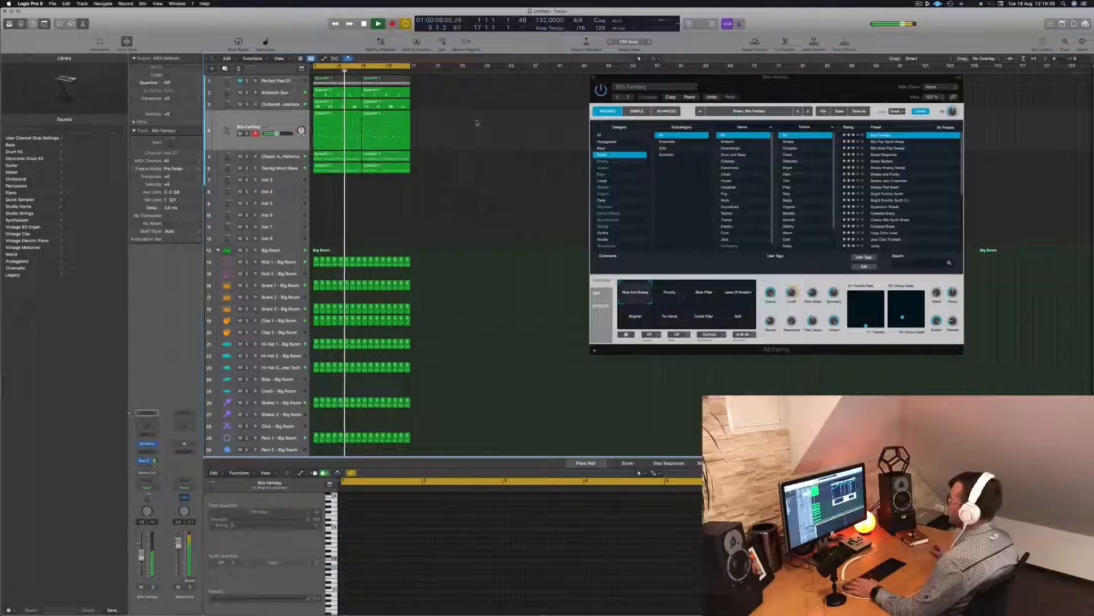
left_click_drag(724, 85, 729, 86)
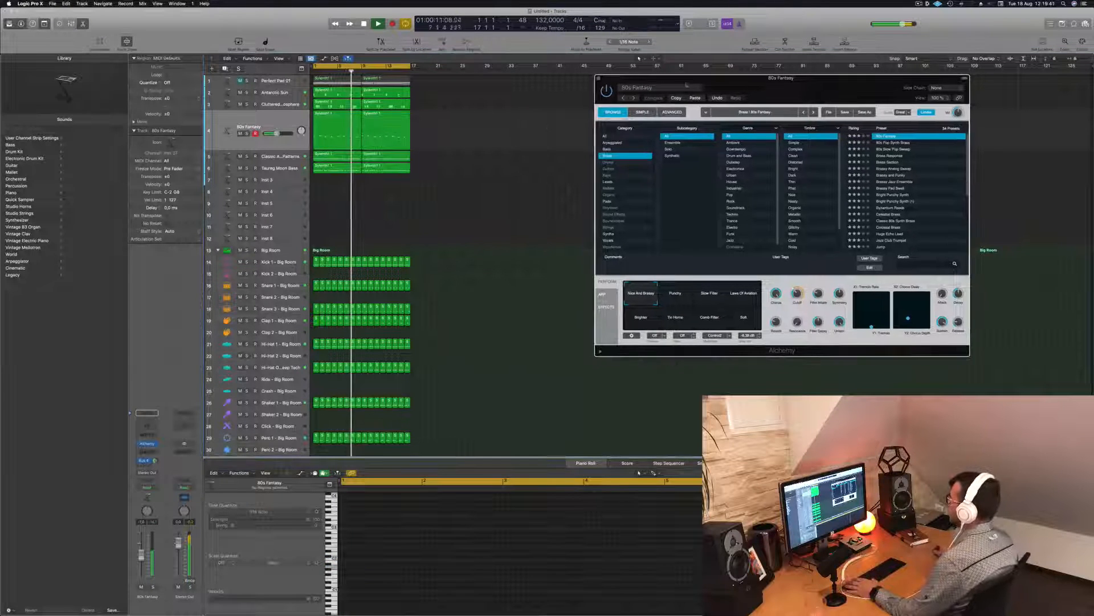
key("super+w")
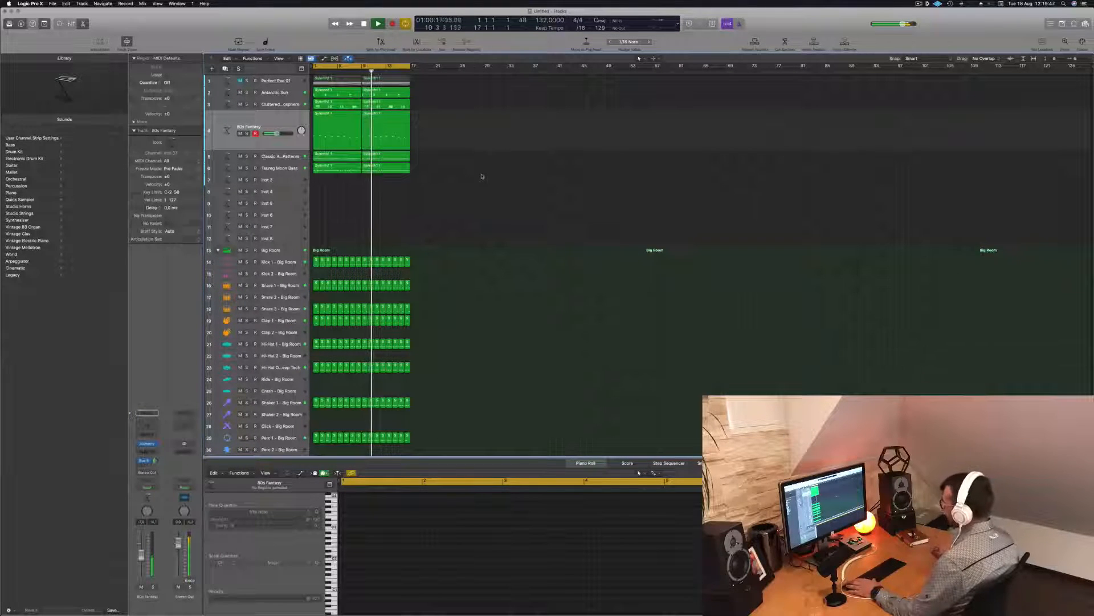
Open the list of buses available as the output of the 80s Fantasy track
left_click(249, 146)
left_click(148, 472)
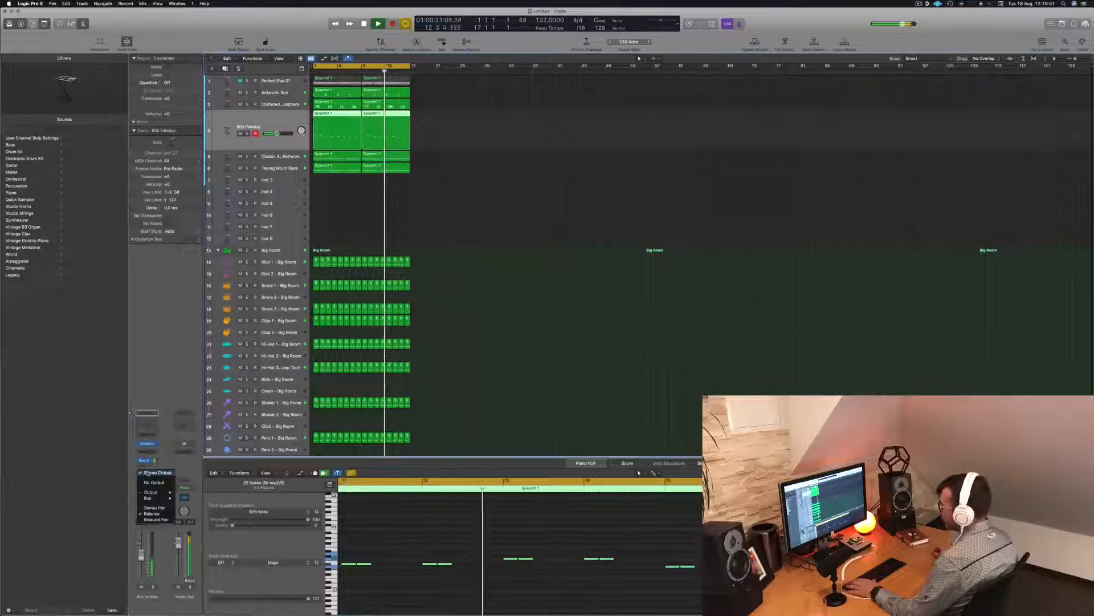
mouse_move(149, 497)
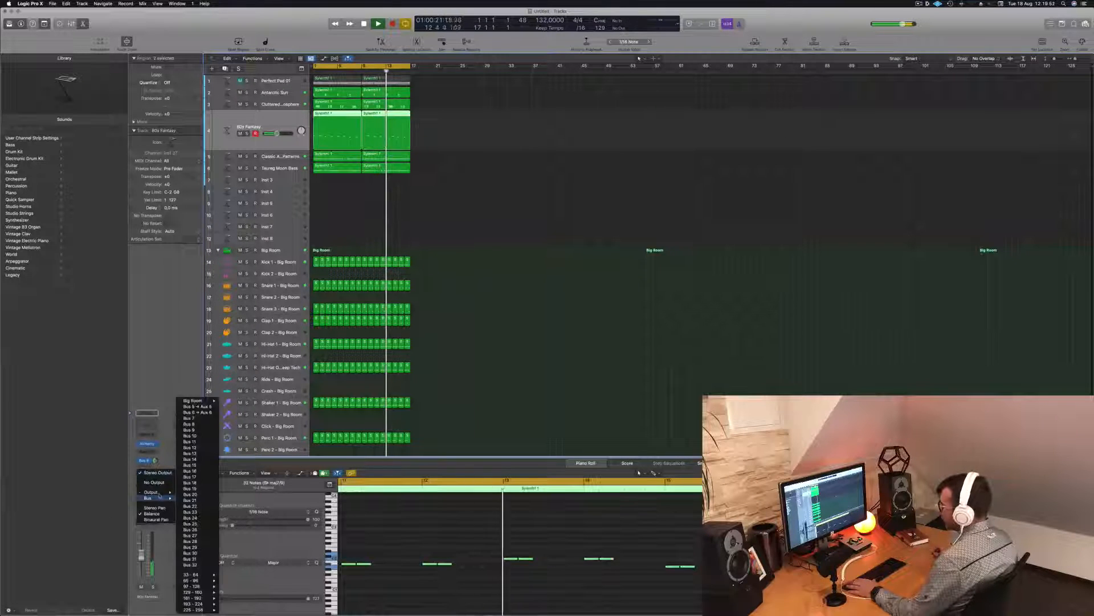
Try routing the 80s Fantasy track's output to Bus 5, and set it back to Stereo Output
left_click(199, 407)
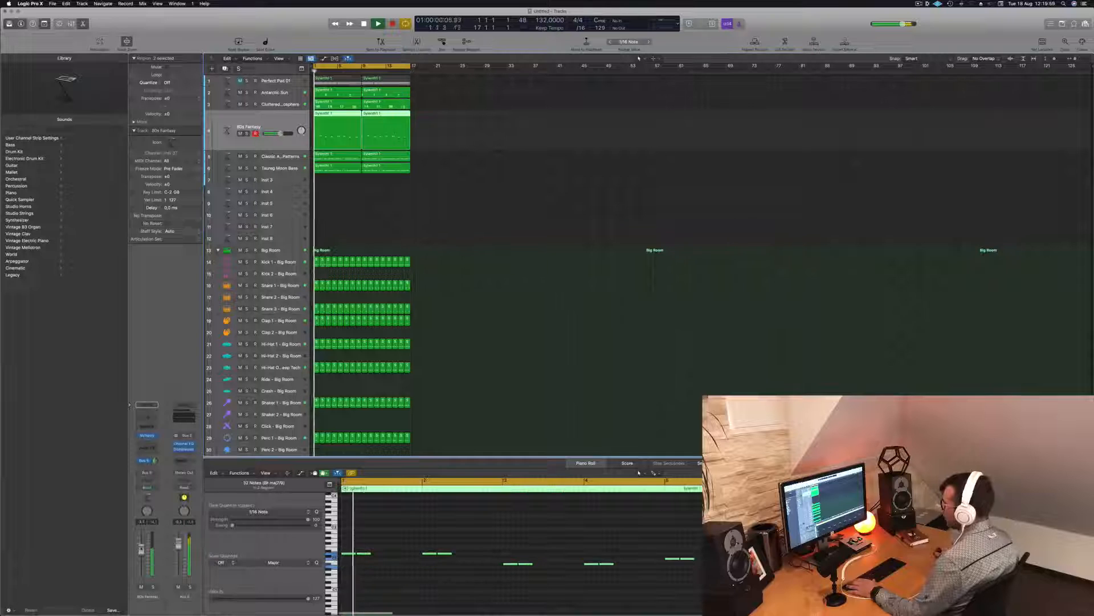
left_click(147, 473)
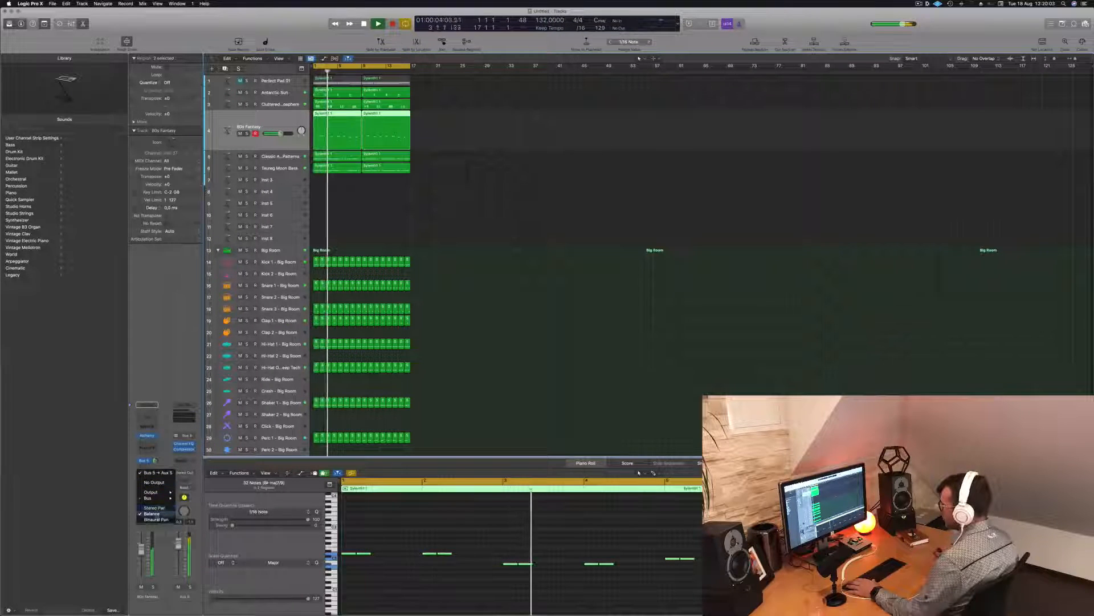
mouse_move(163, 497)
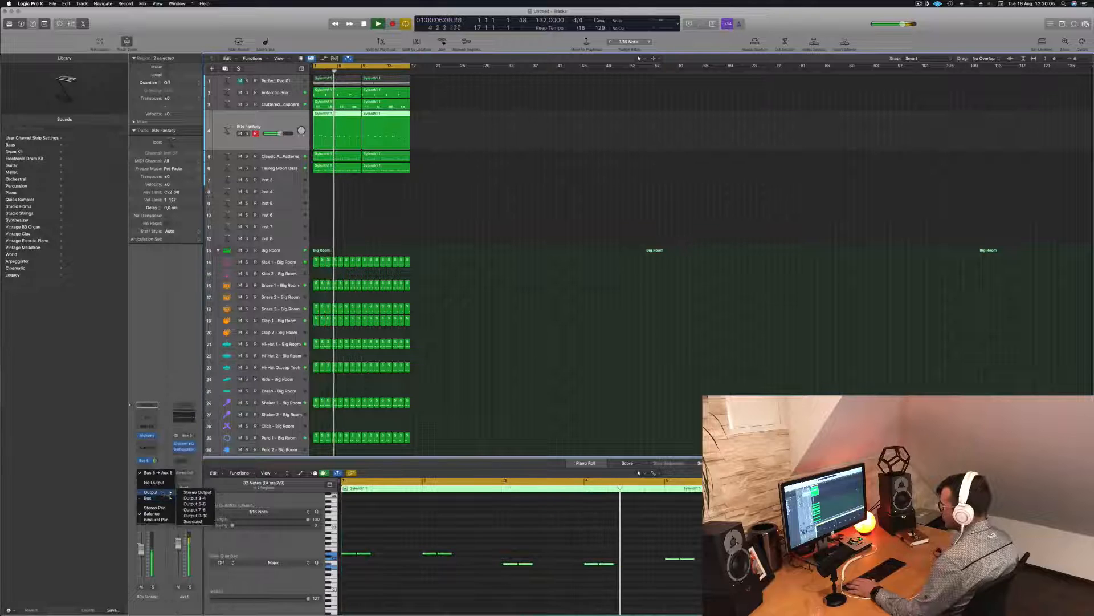
left_click(191, 492)
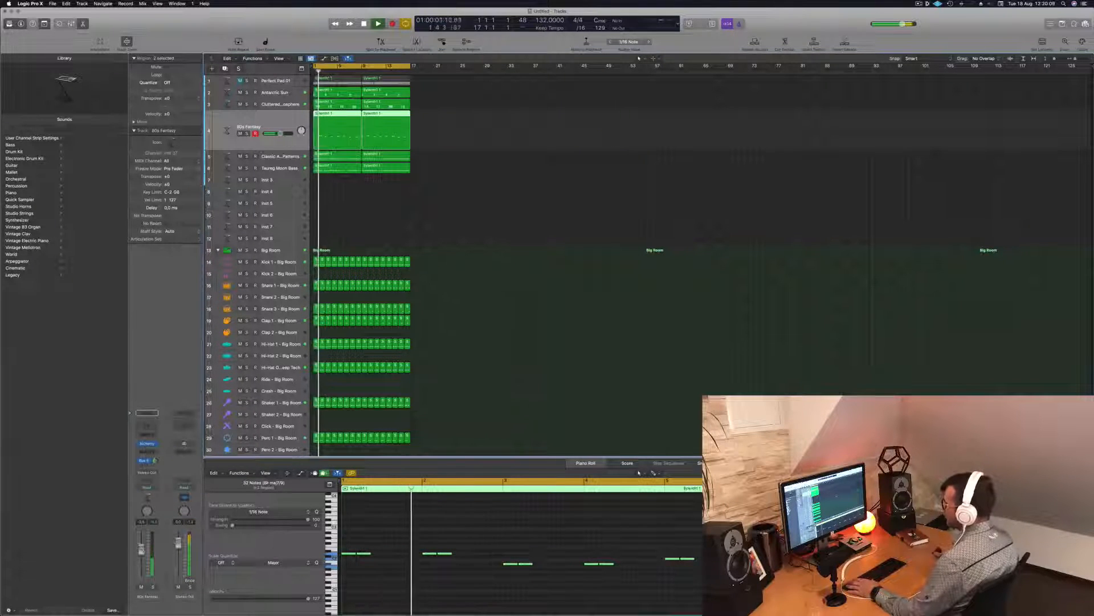
Play the arrangement from the beginning to listen to the 80s Fantasy track in the mix, and stop playback
left_click(463, 195)
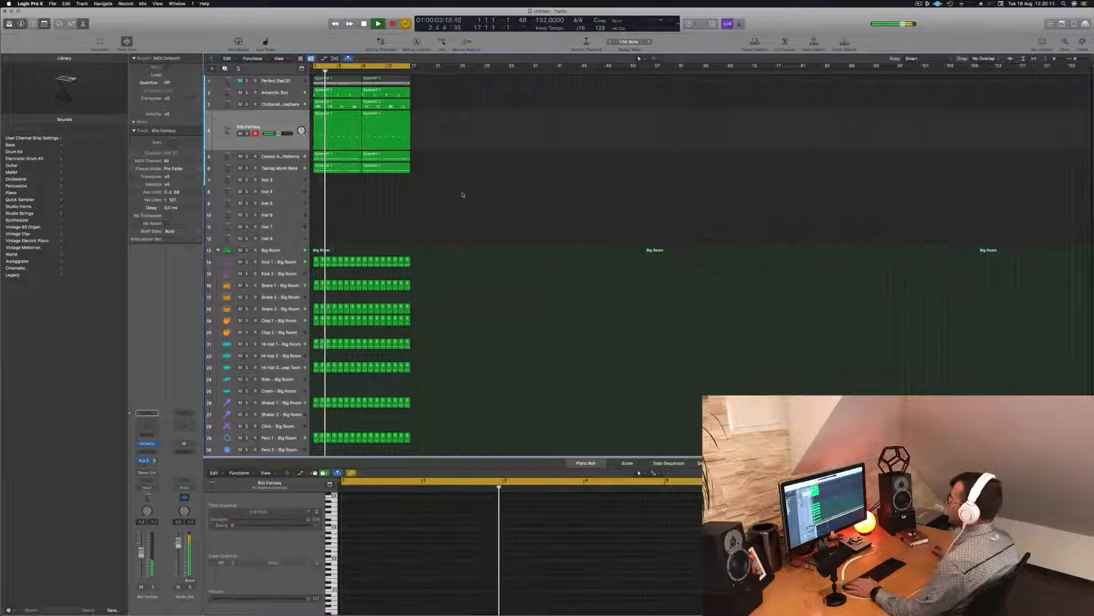
key("Return")
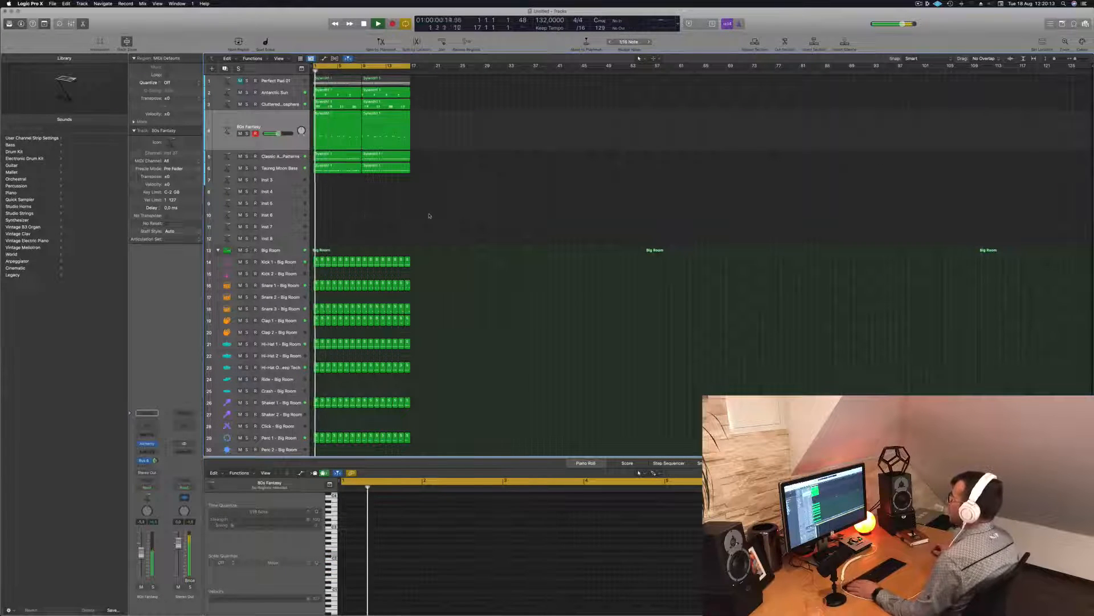
left_click(270, 121)
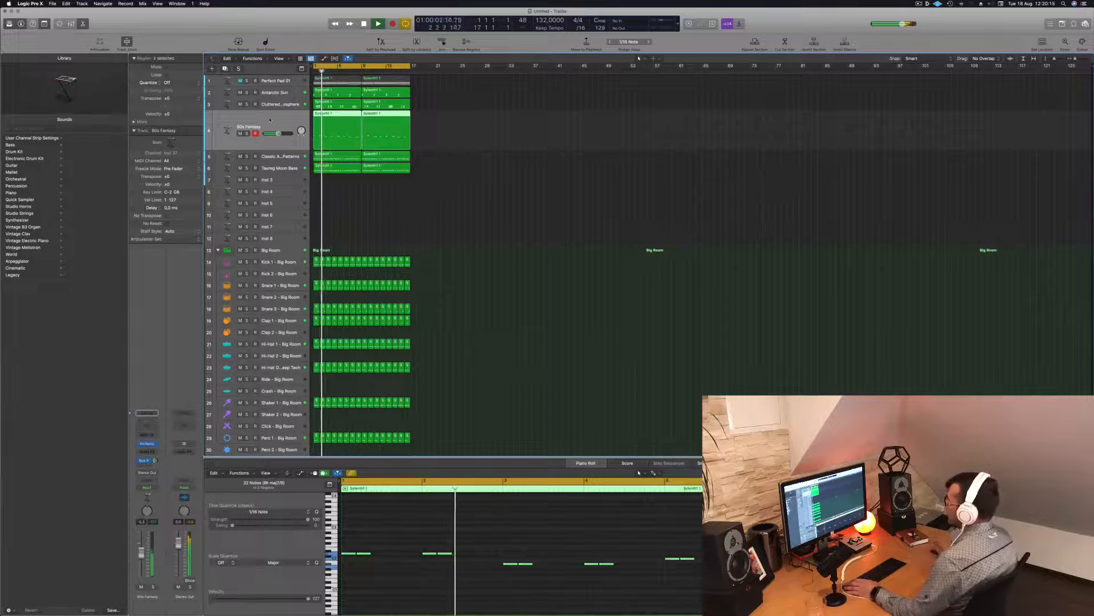
key("space")
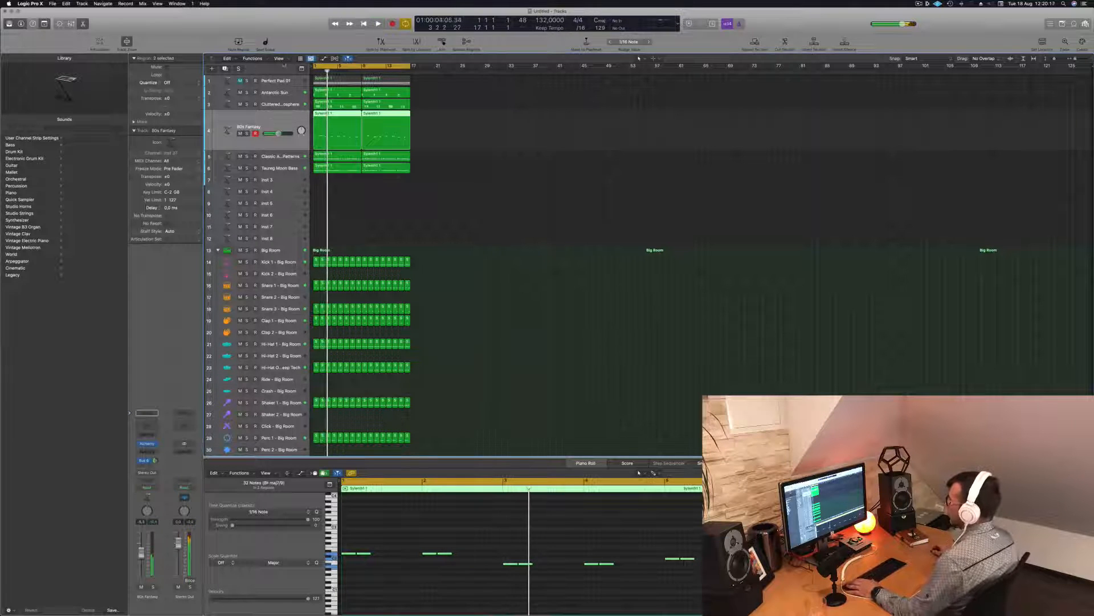
Duplicate the Perfect Pad 01 track with its instrument, copy its two regions onto the duplicate and unmute the new track
left_click(281, 81)
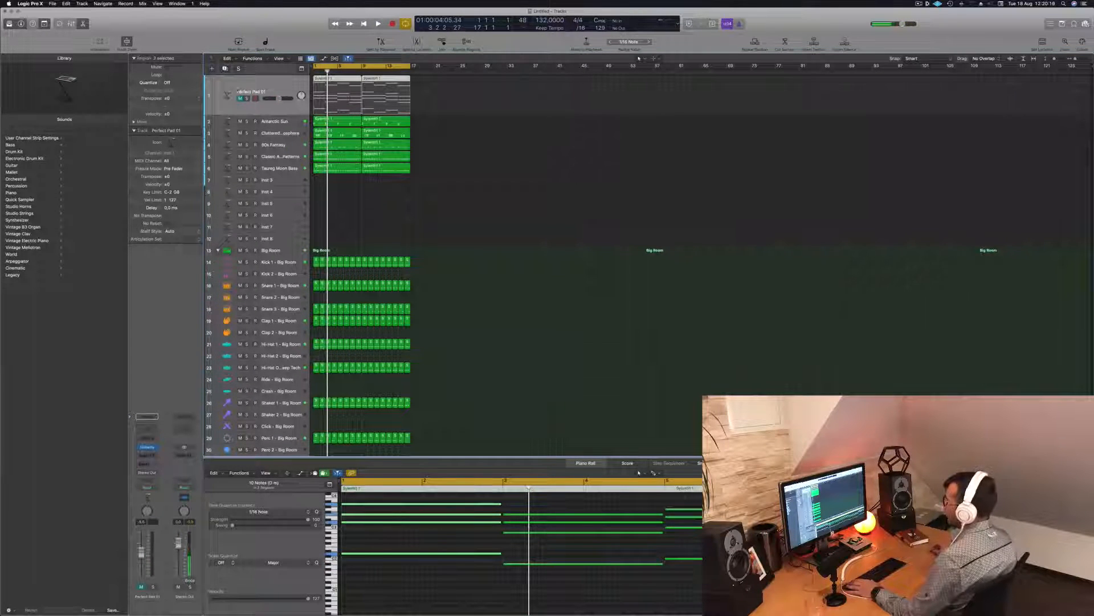
key("super+d")
left_click_drag(424, 83, 340, 105)
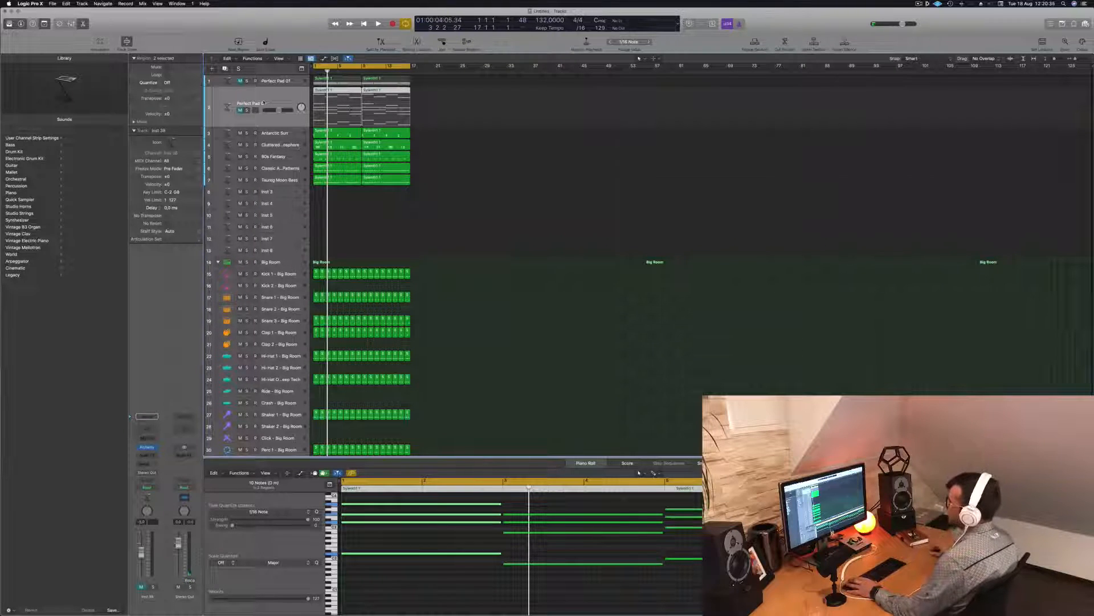
left_click(240, 110)
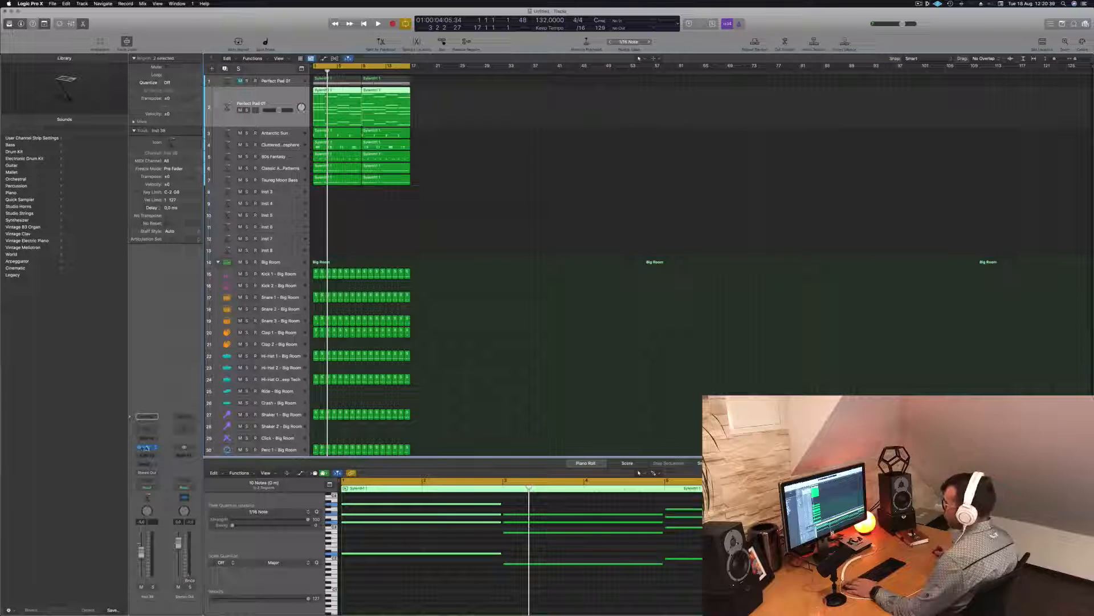
Open the Alchemy synth of the duplicated pad track and filter its presets to the Arpeggiated category
left_click(146, 448)
left_click_drag(494, 107, 618, 125)
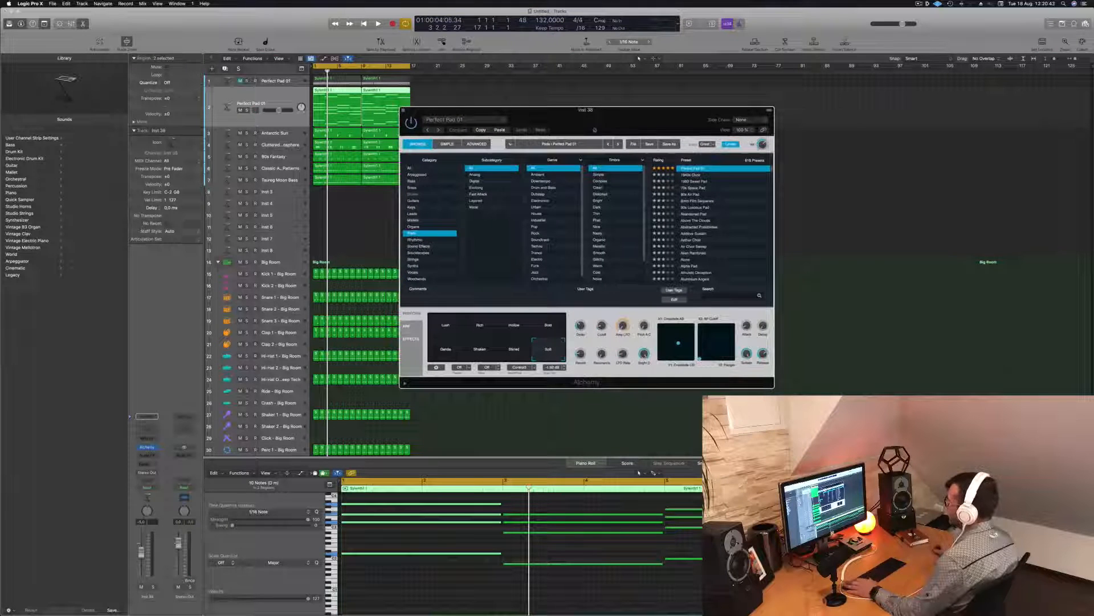
left_click(424, 175)
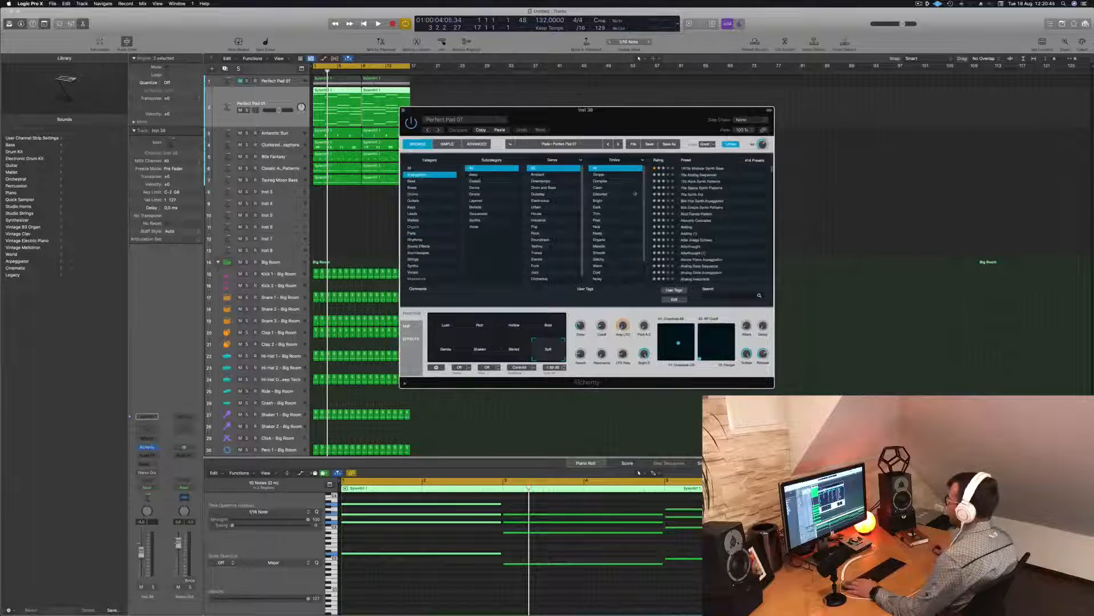
scroll(724, 178, "up", 1)
Load the 1970s Analog Arp preset on the duplicated track and audition it during playback
left_click(702, 169)
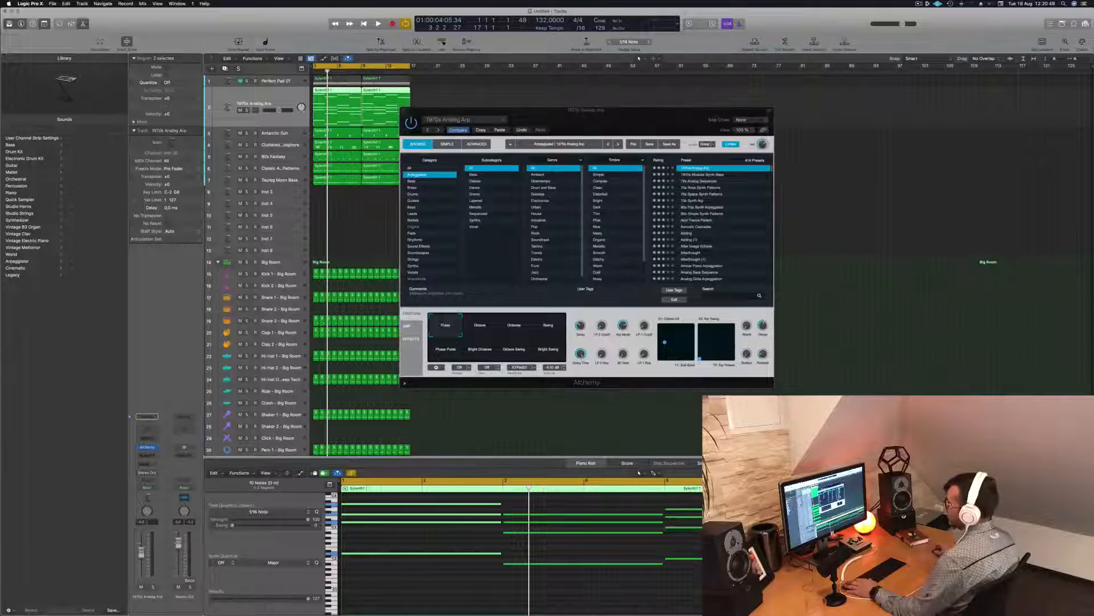
key("space")
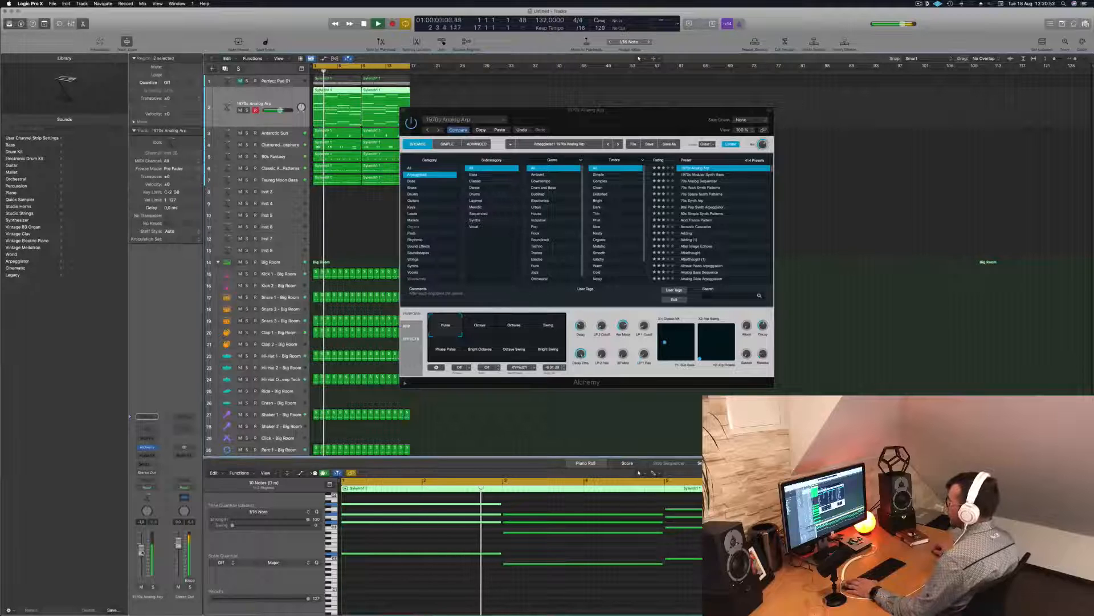
left_click_drag(618, 127, 644, 122)
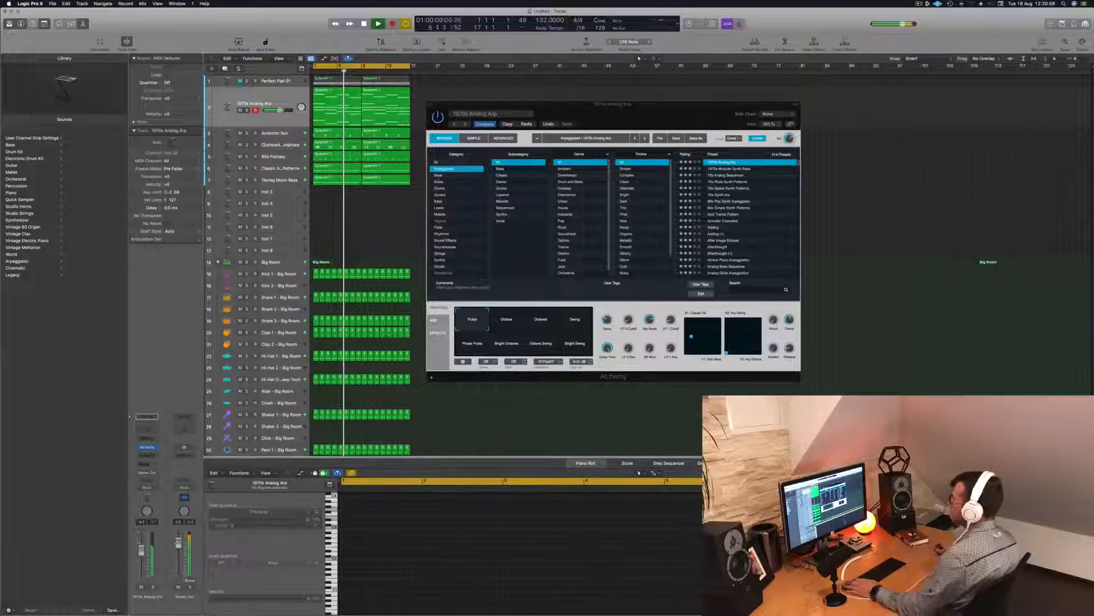
left_click_drag(613, 104, 633, 99)
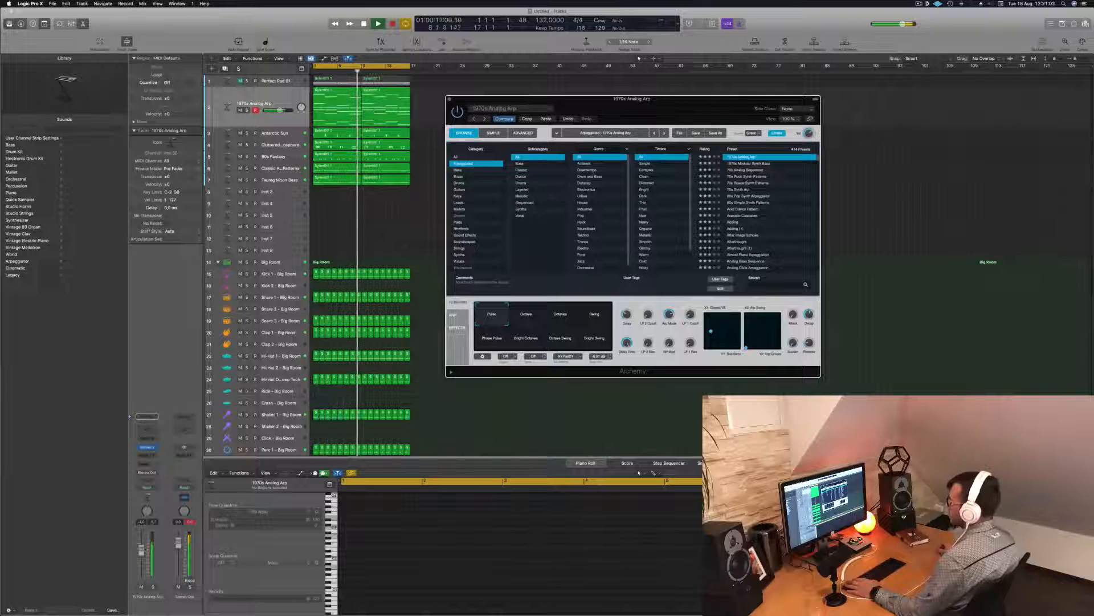
left_click(653, 300)
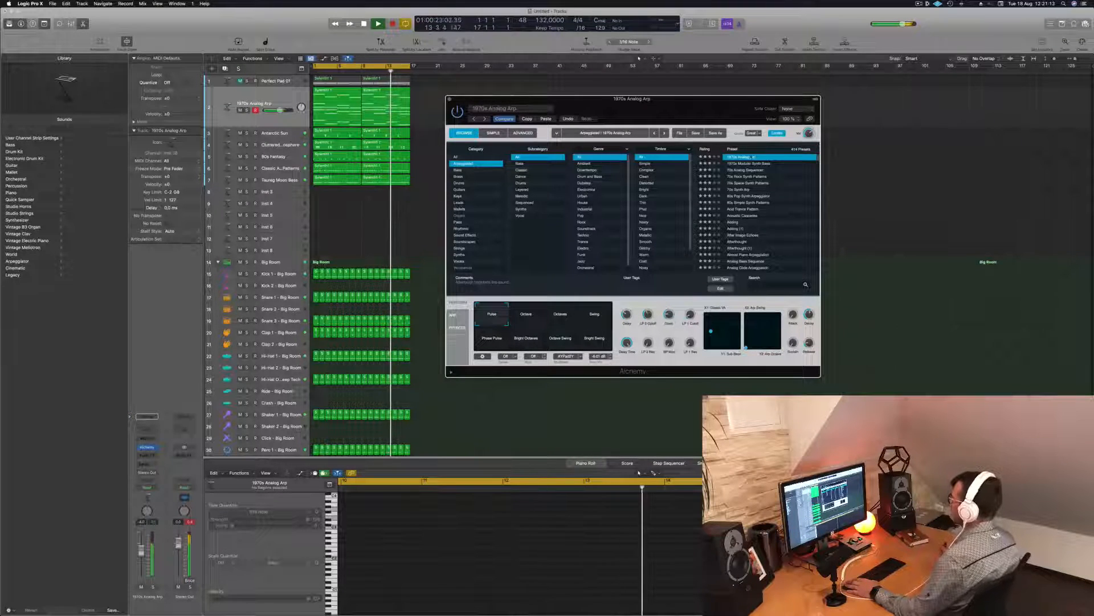
Load the 1970s Modular Synth Bass preset and audition its Sequence 2, 3 and 4 and Glide 1 and 2 variations
left_click(747, 163)
key("Return")
key("space")
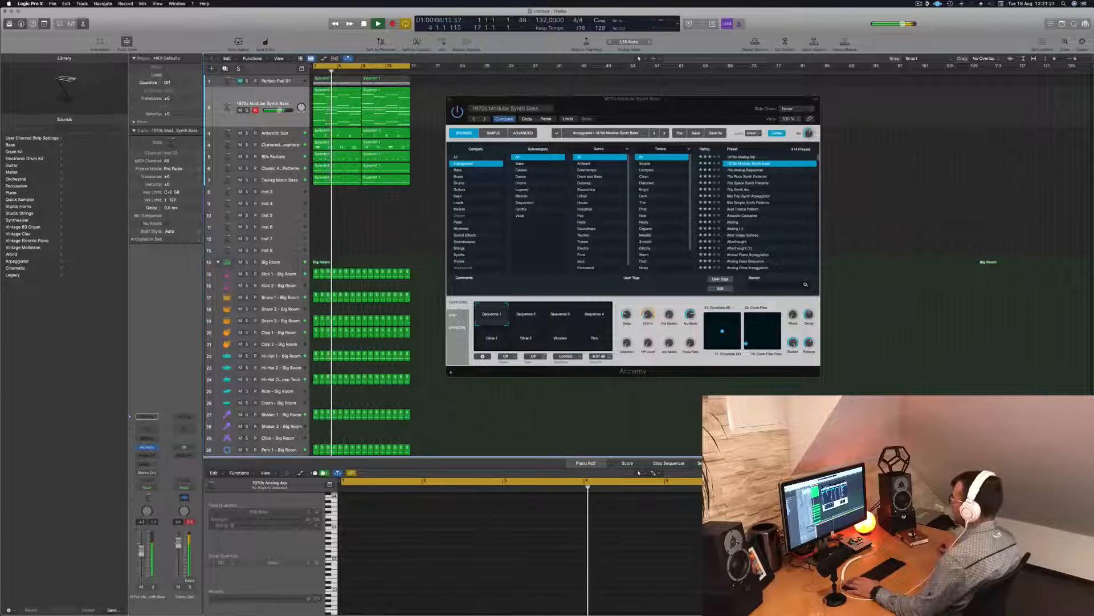
left_click(526, 314)
left_click(560, 314)
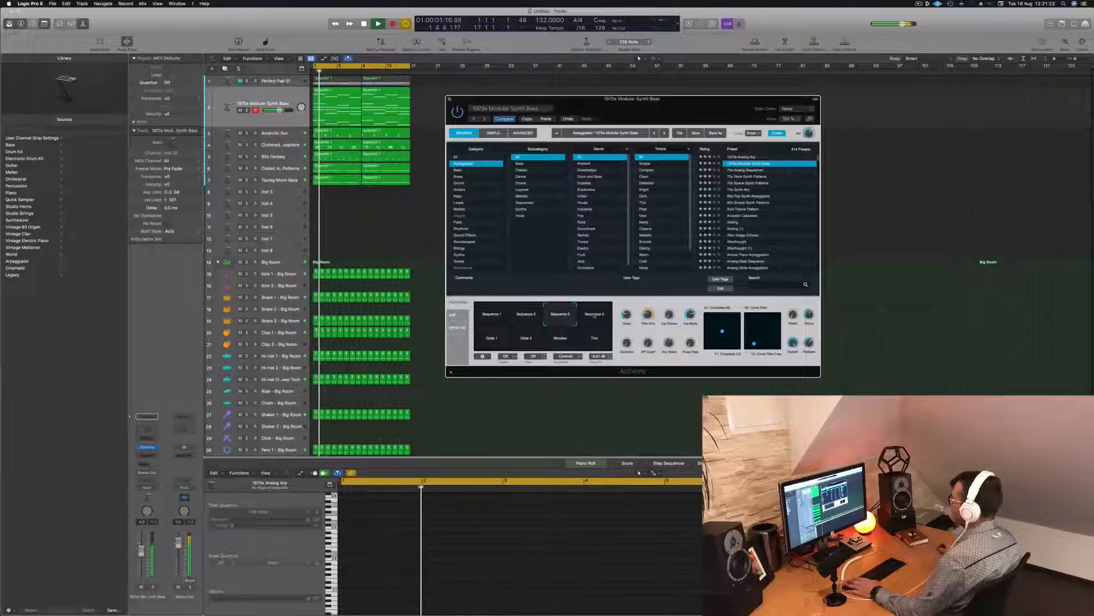
left_click(594, 315)
left_click(489, 340)
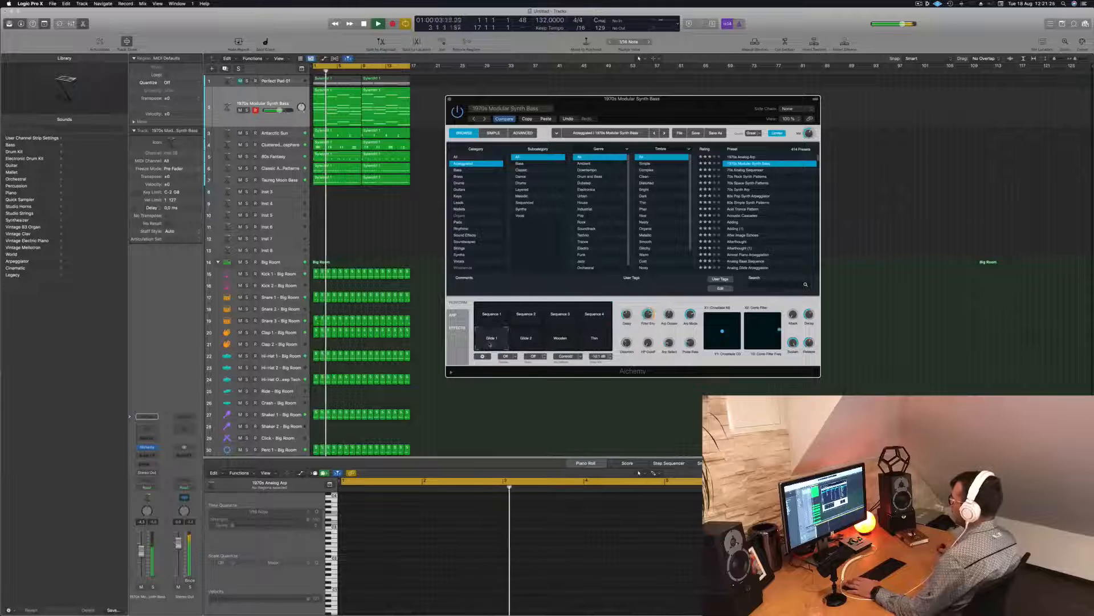
left_click(526, 338)
Load the 70s Analog Sequencer preset, briefly solo the track, and audition variations such as Fast Octaves and Soft Buzz
left_click(753, 170)
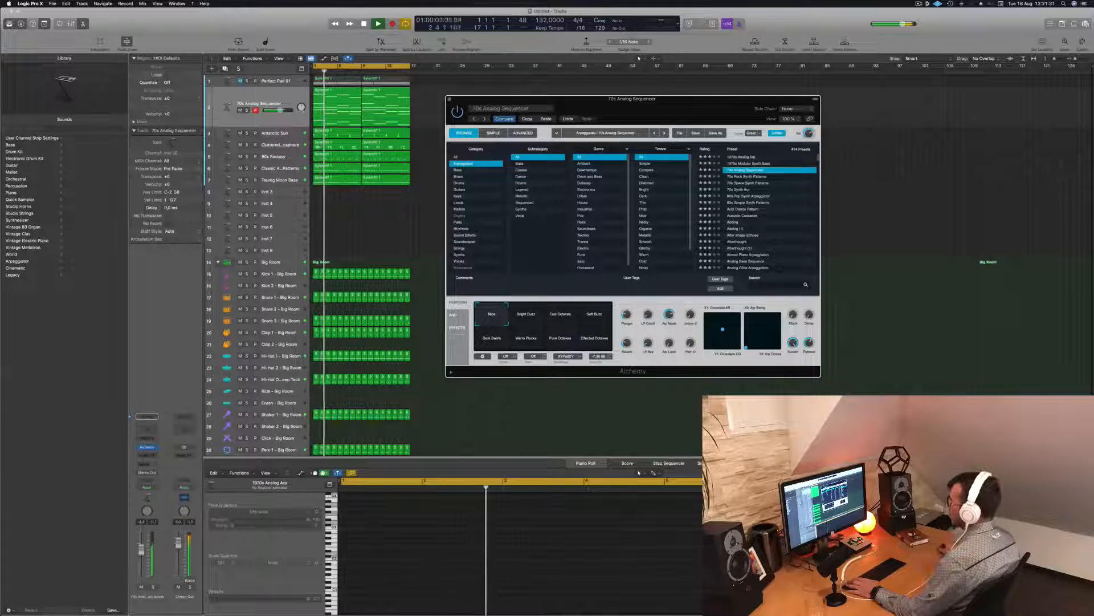
left_click(153, 586)
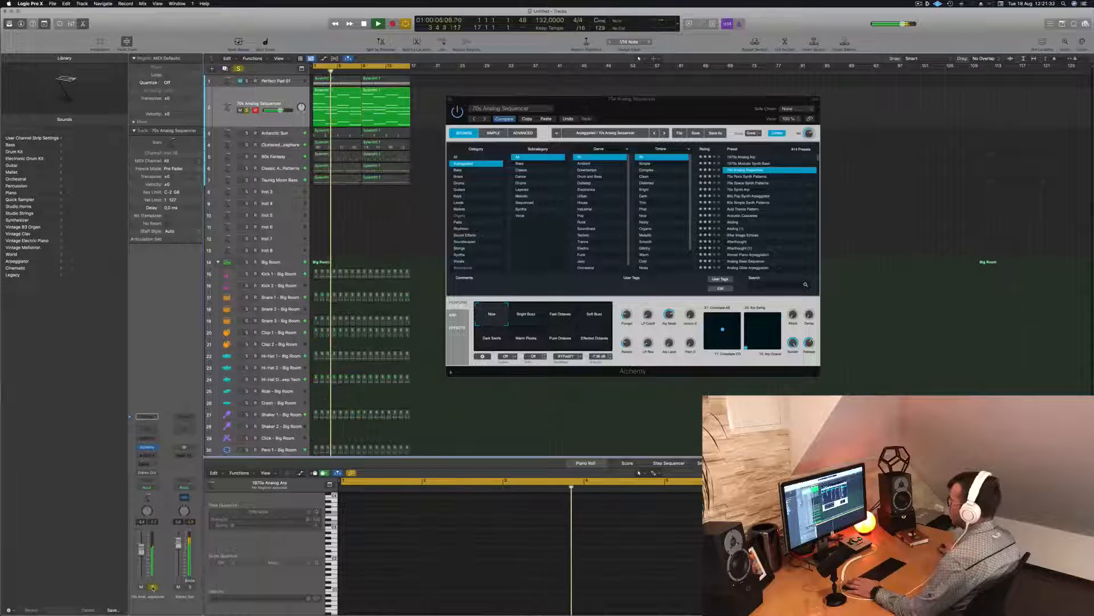
left_click(152, 586)
left_click(559, 316)
left_click(596, 317)
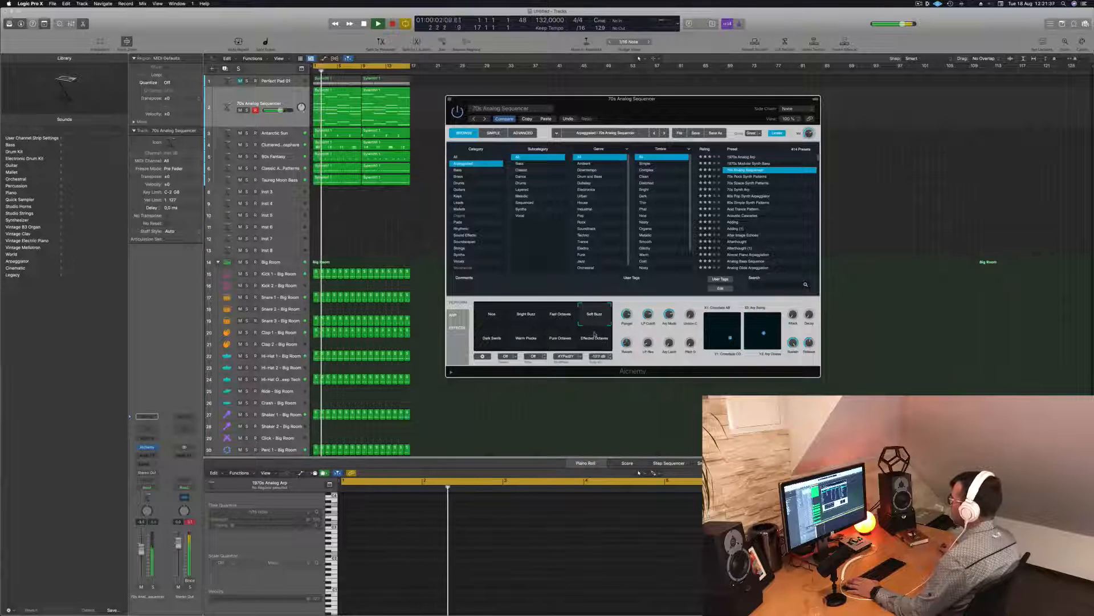
left_click(491, 339)
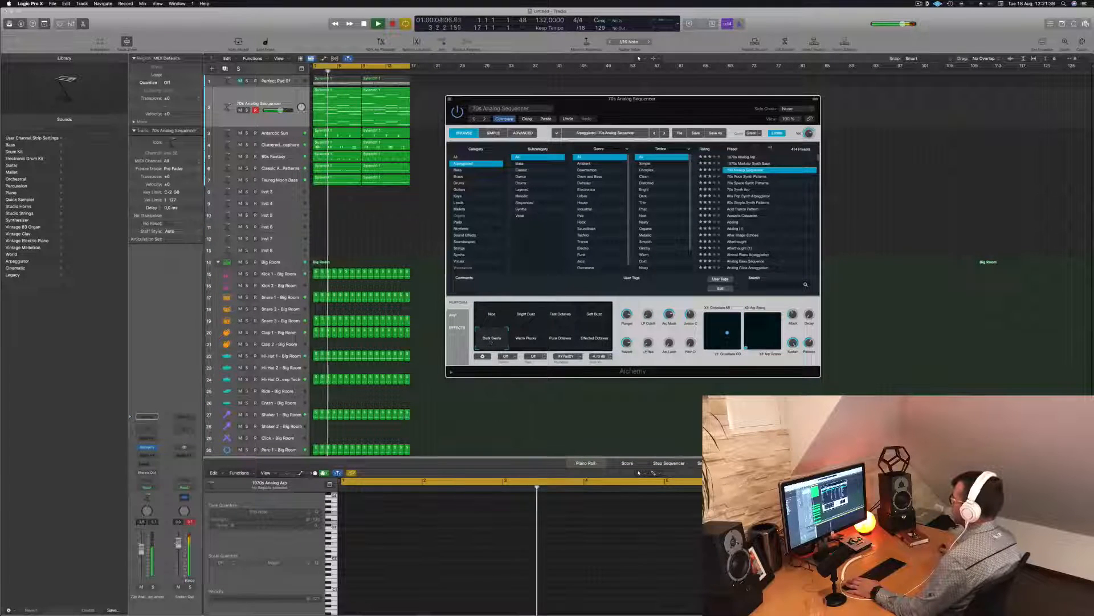
Load the 70s Rock Synth Patterns preset and audition it with the arrangement playing
left_click(742, 176)
key("space")
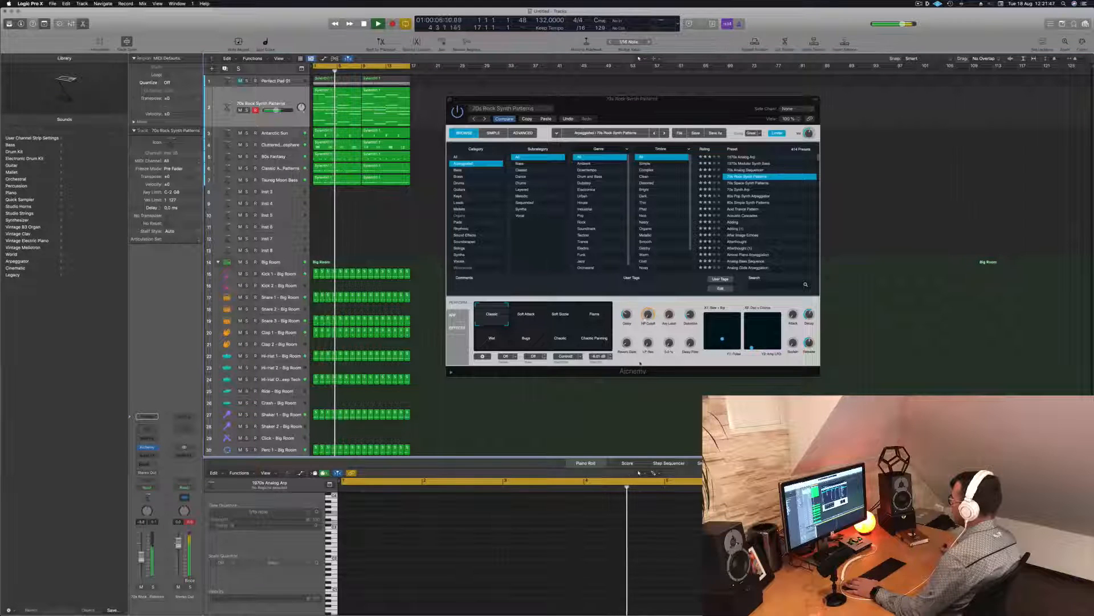
left_click(668, 302)
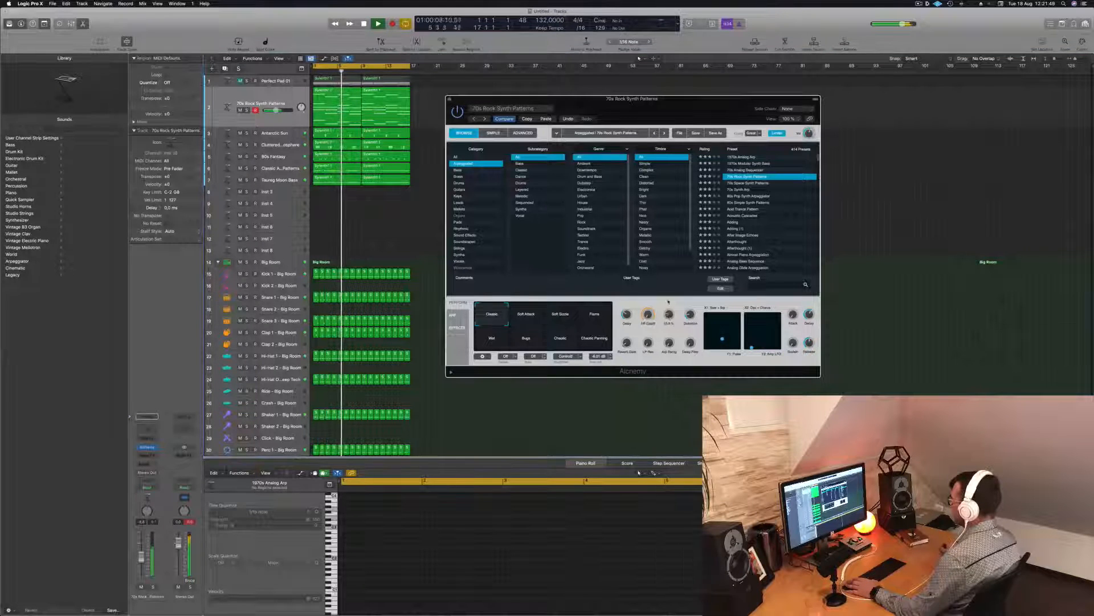
key("space")
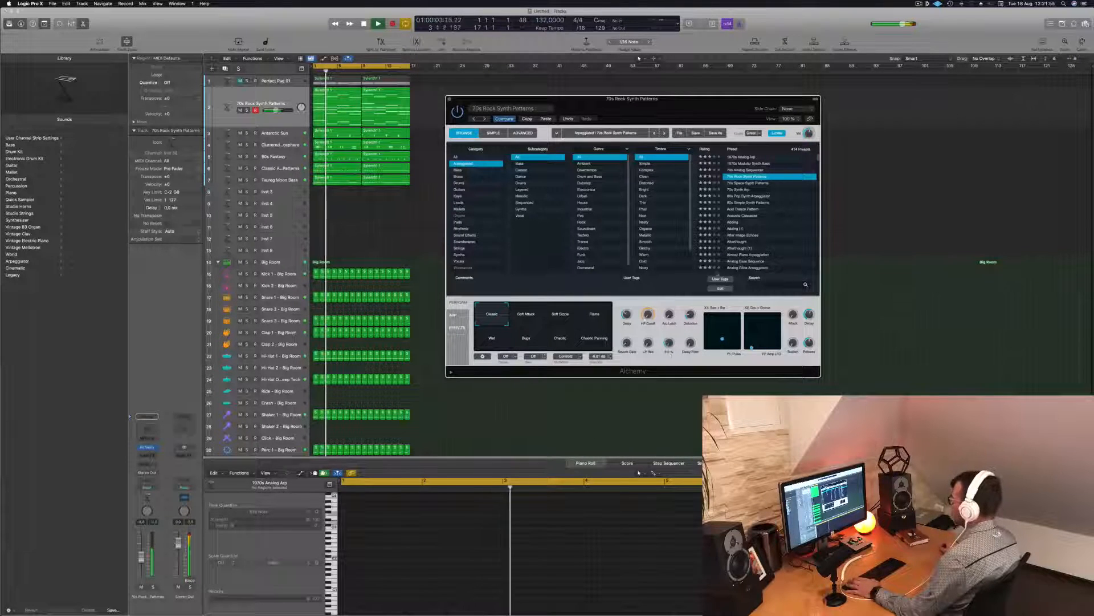
Audition the presets 70s Space Synth Patterns, 70s Synth Arp, 80s Pop Synth Arpeggiator and Acid Trance Pattern during playback
left_click(740, 183)
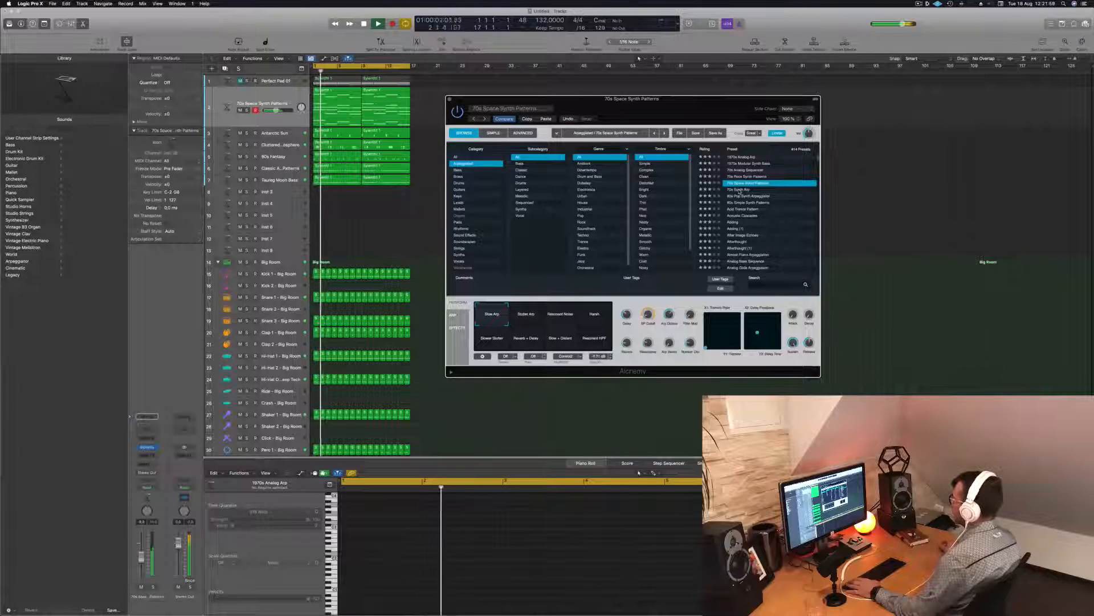
left_click(744, 190)
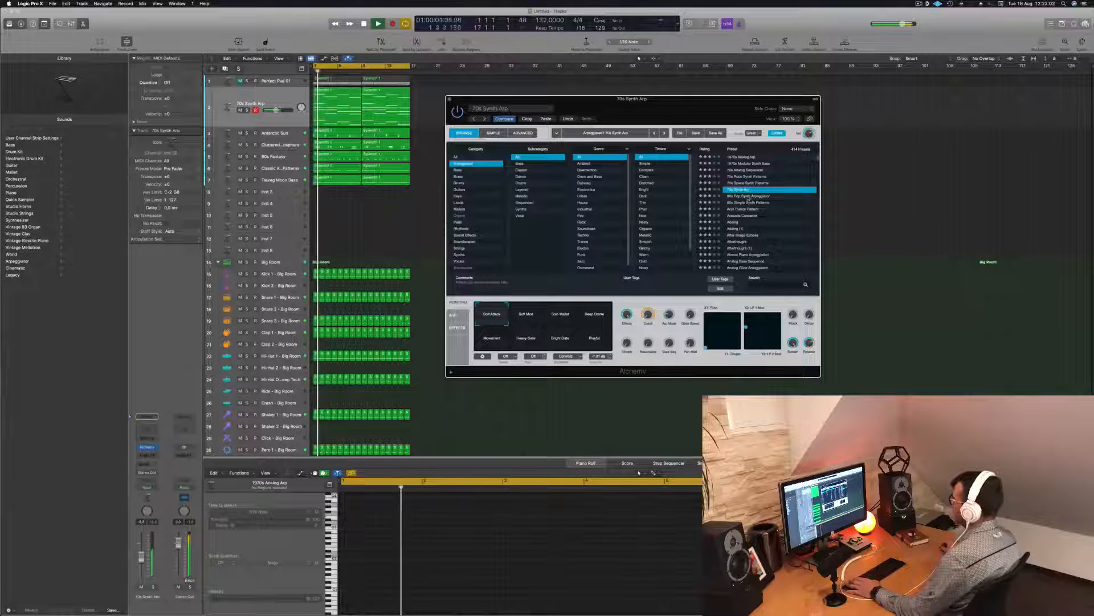
left_click(748, 197)
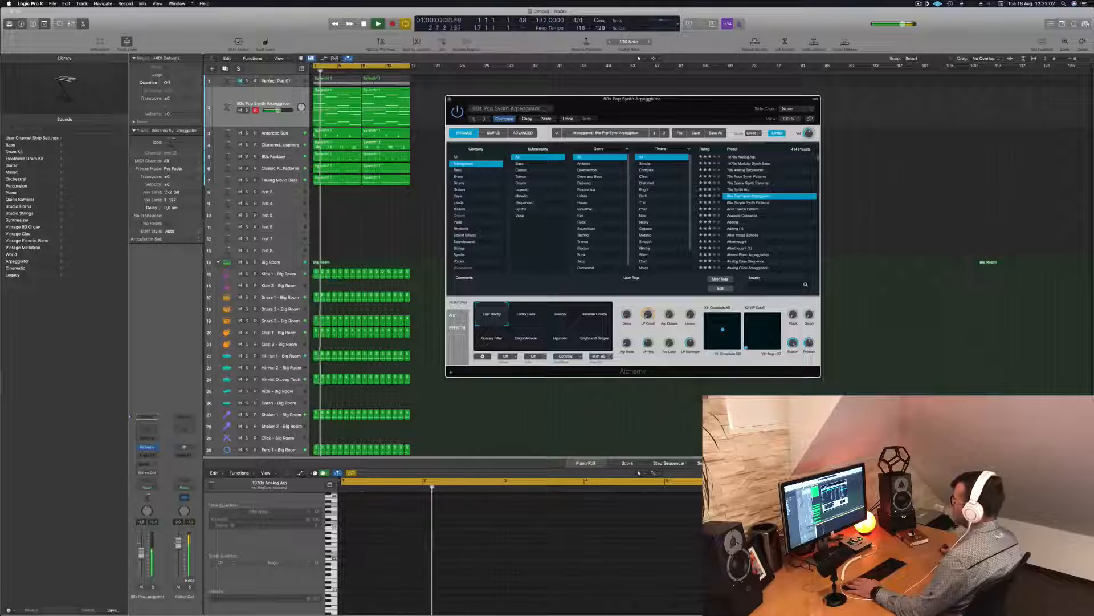
left_click(743, 210)
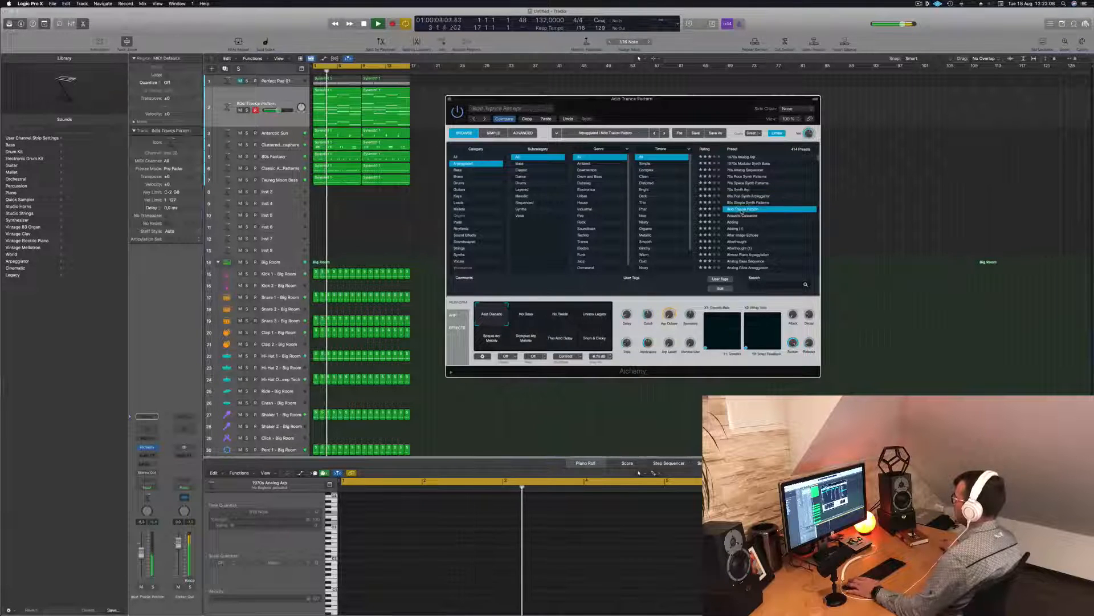
Load the Acoustic Cascades preset and audition its Tremolo Arp and Tremolo Pad variations
left_click(745, 216)
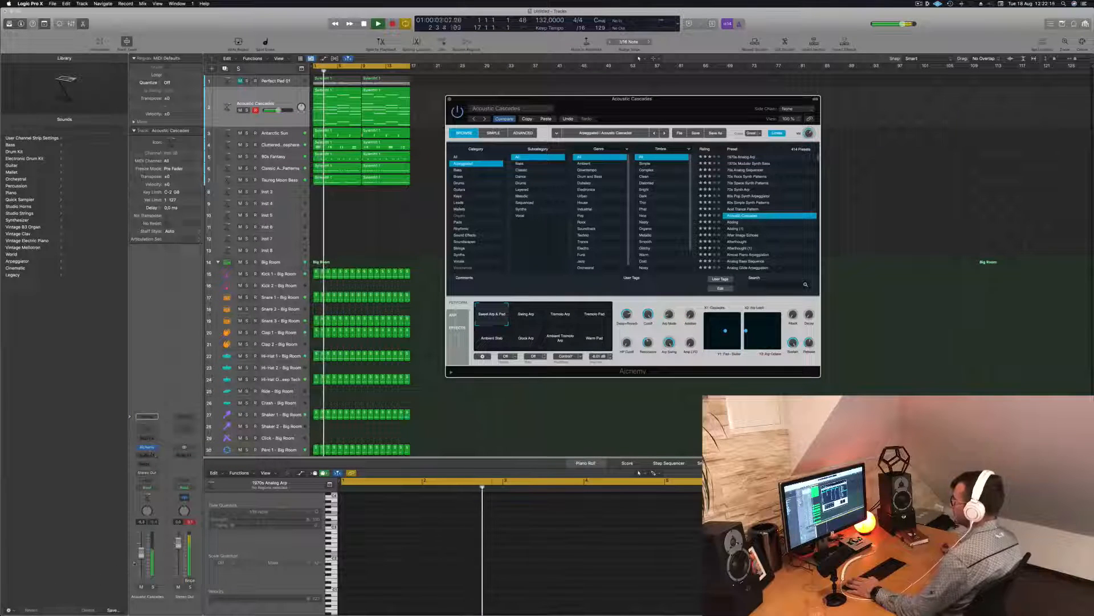
left_click(530, 317)
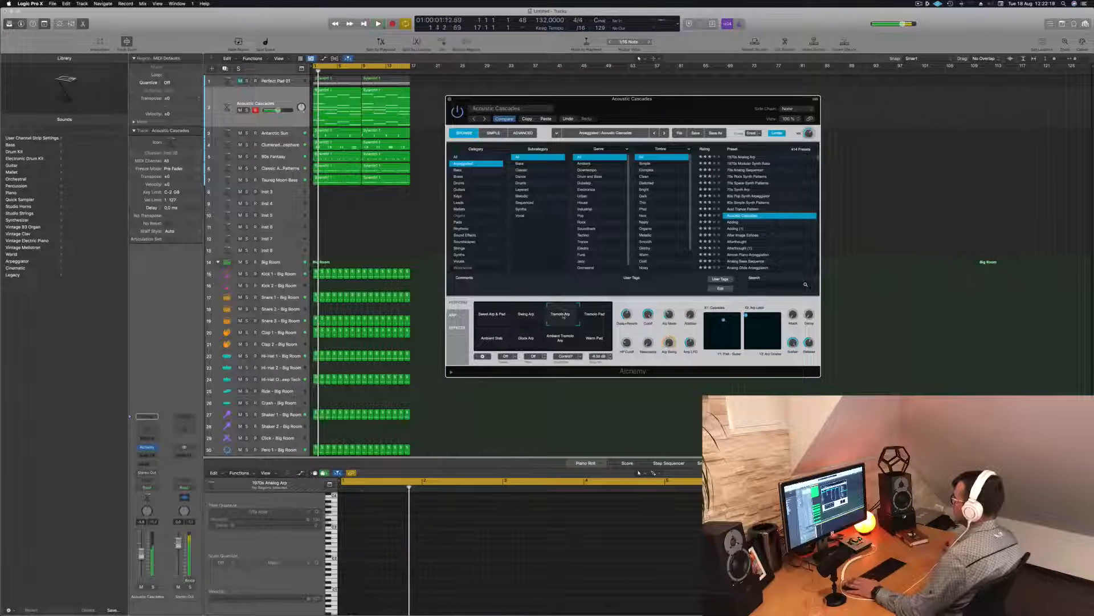
left_click(603, 315)
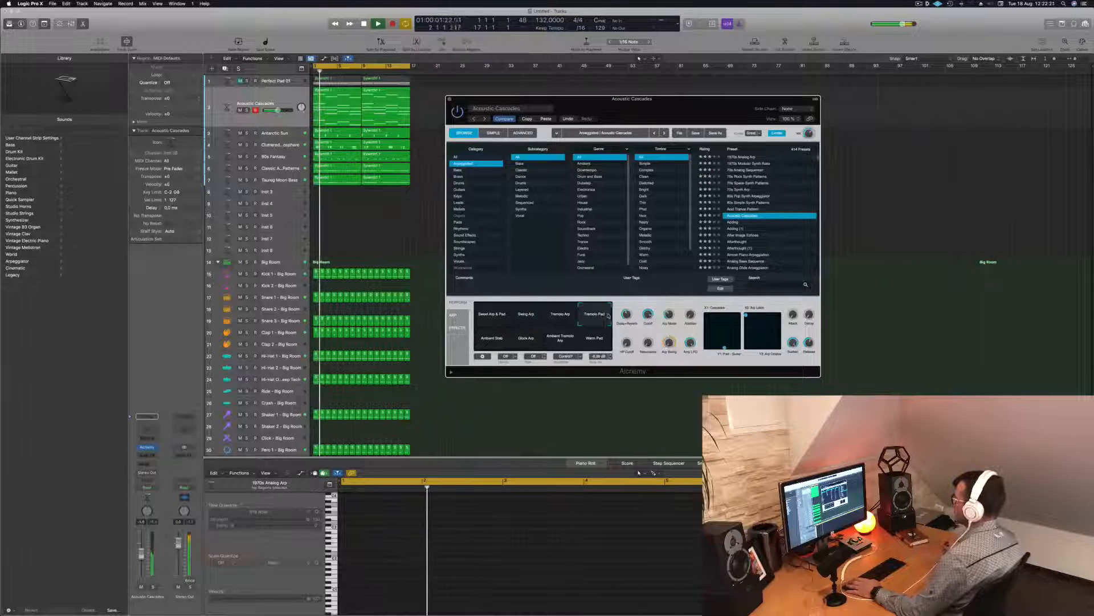
Audition further variations of the Acoustic Cascades preset, including Ambient Tremolo Arp and Warm Pad, during playback
left_click(506, 342)
left_click(525, 336)
left_click(561, 344)
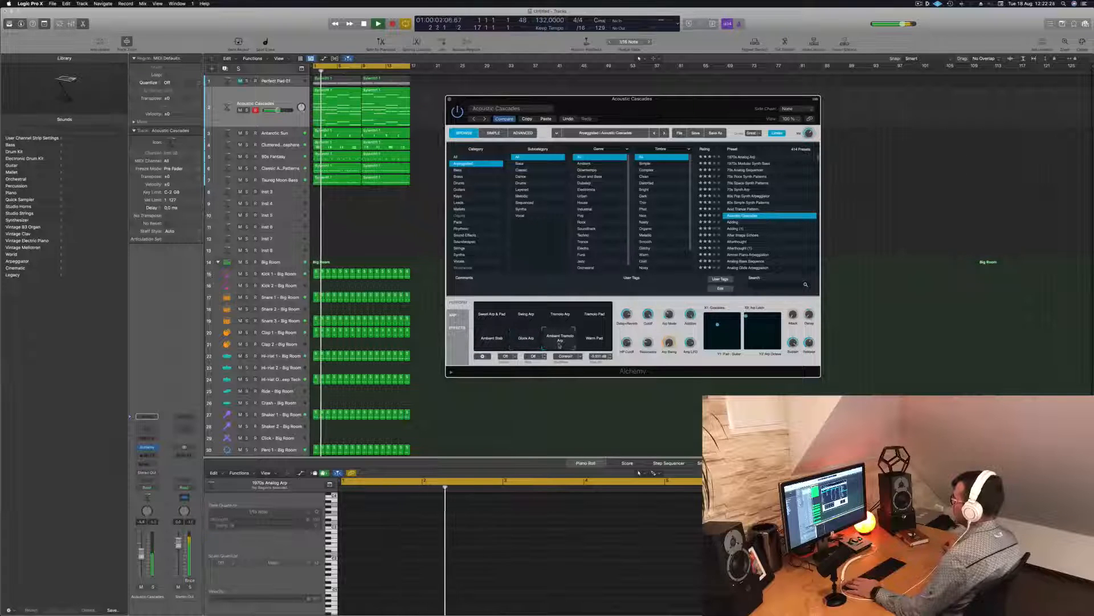
left_click(594, 339)
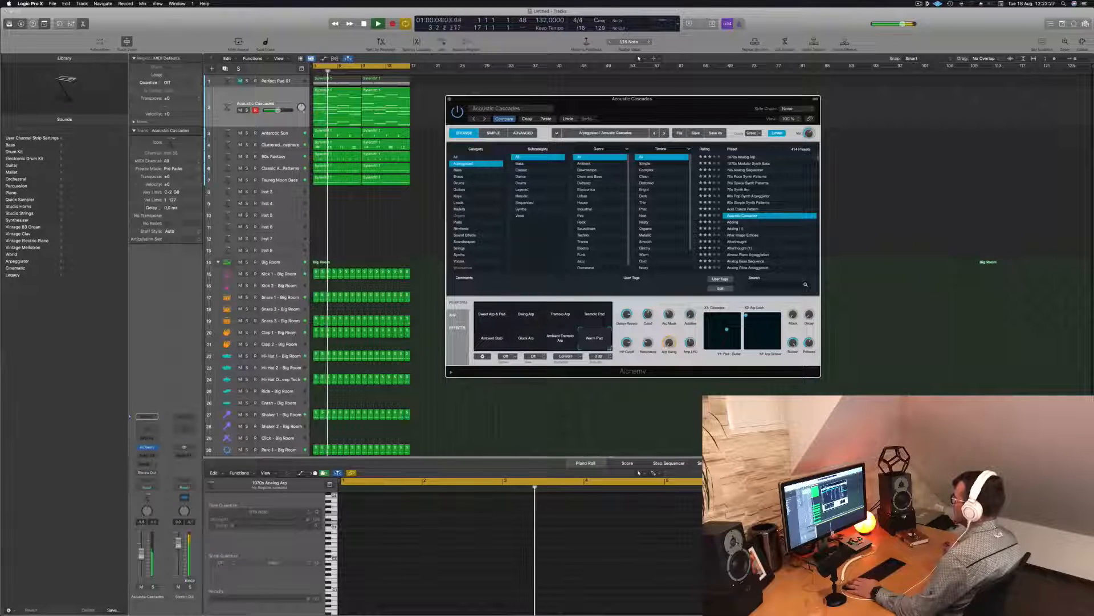
Audition the presets Adding, Afterthought, Almost Piano Arpeggiation and Analog Glide Arpeggiation with the arrangement playing
key("Down")
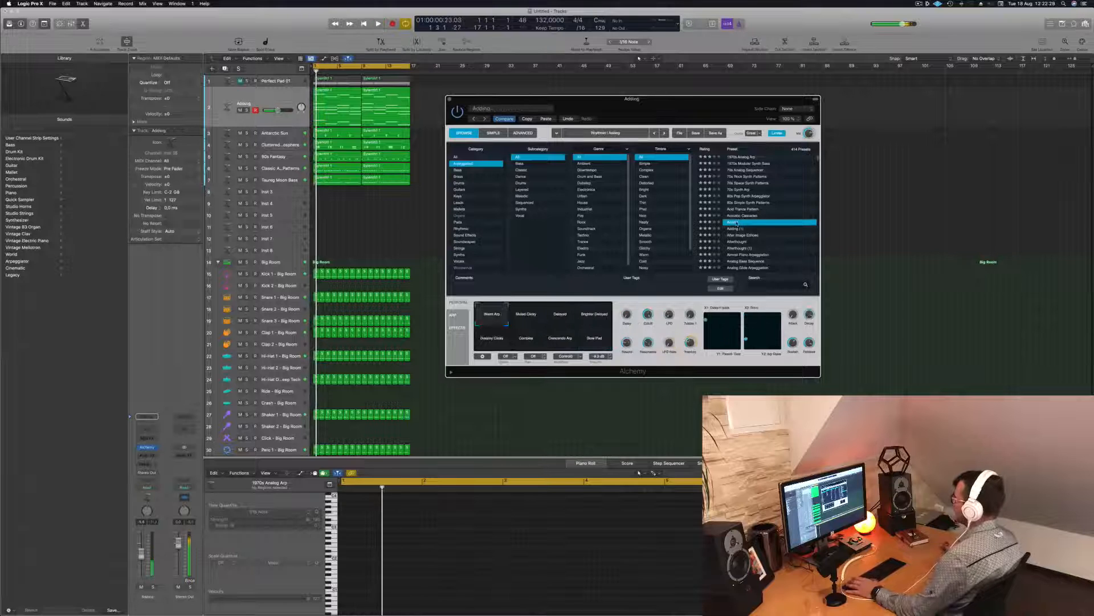
scroll(782, 228, "down", 2)
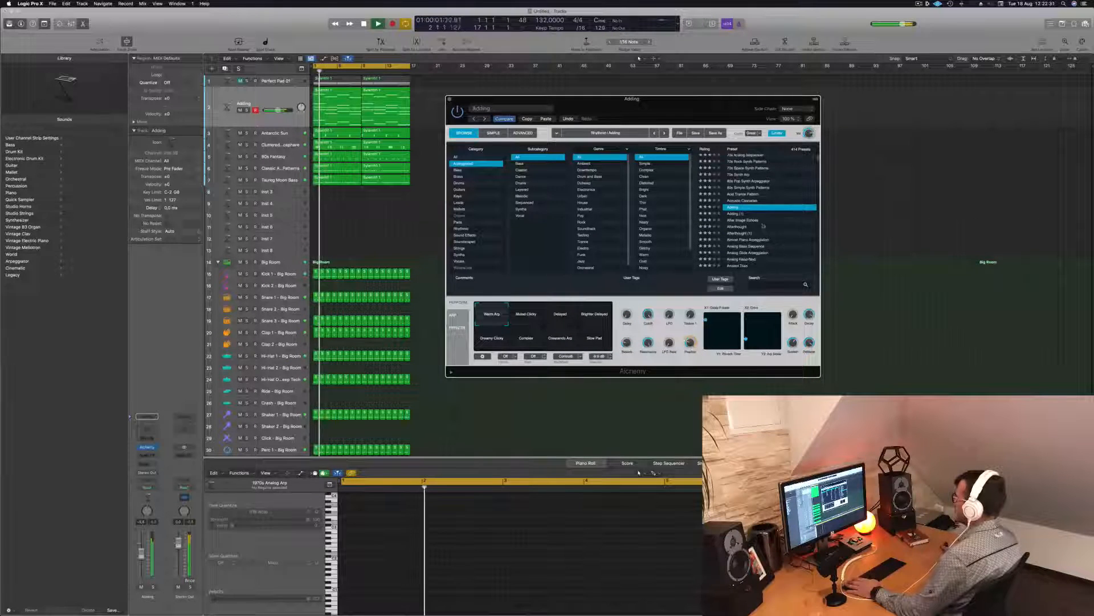
left_click(739, 226)
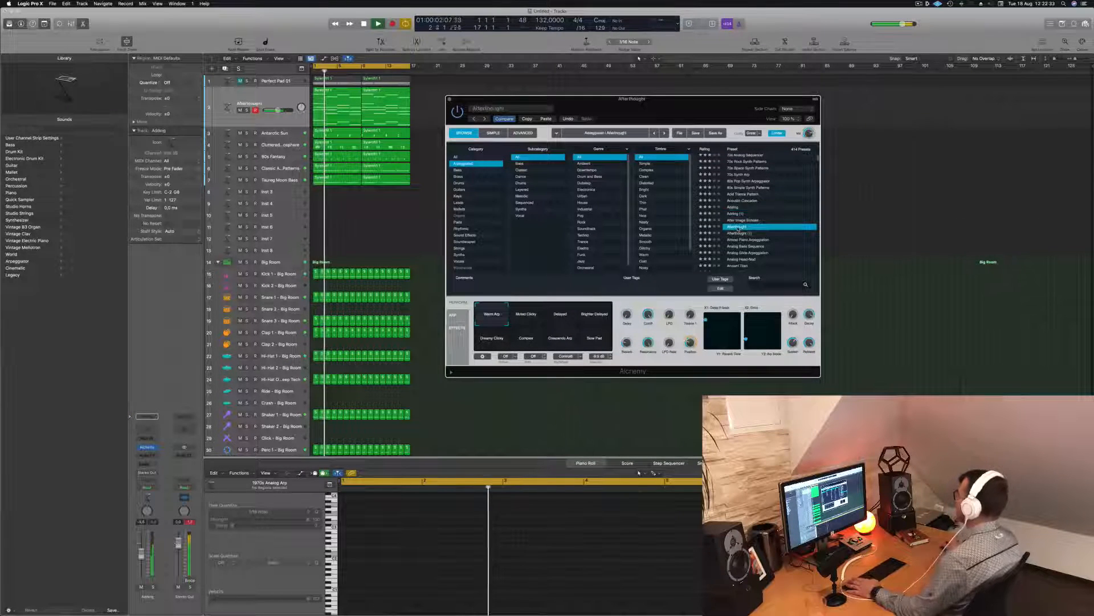
scroll(785, 212, "down", 1)
scroll(785, 212, "down", 2)
left_click(784, 218)
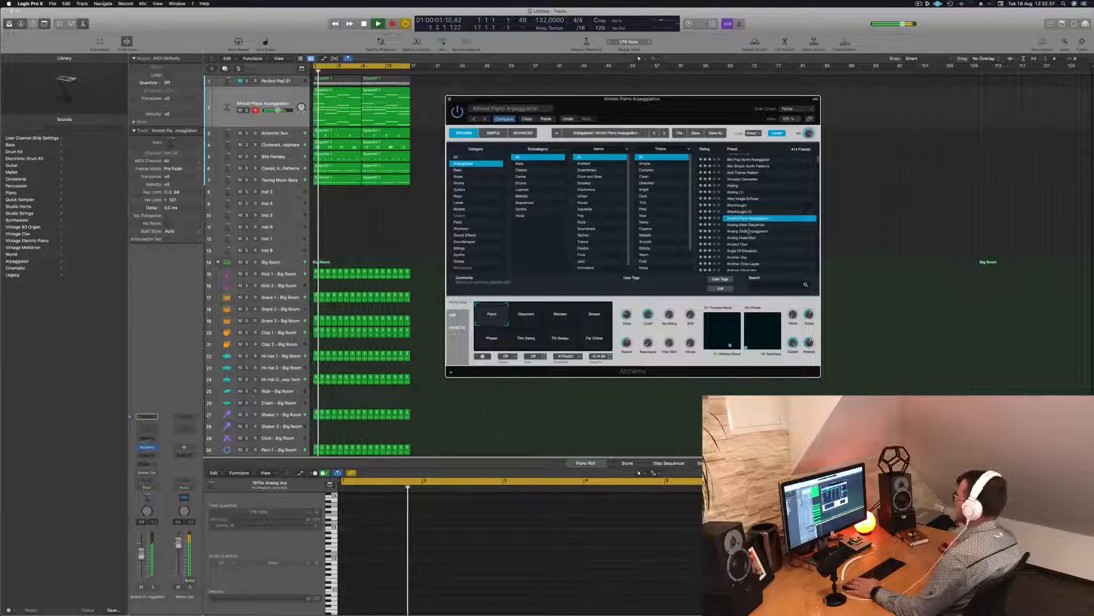
left_click(746, 231)
scroll(741, 221, "down", 3)
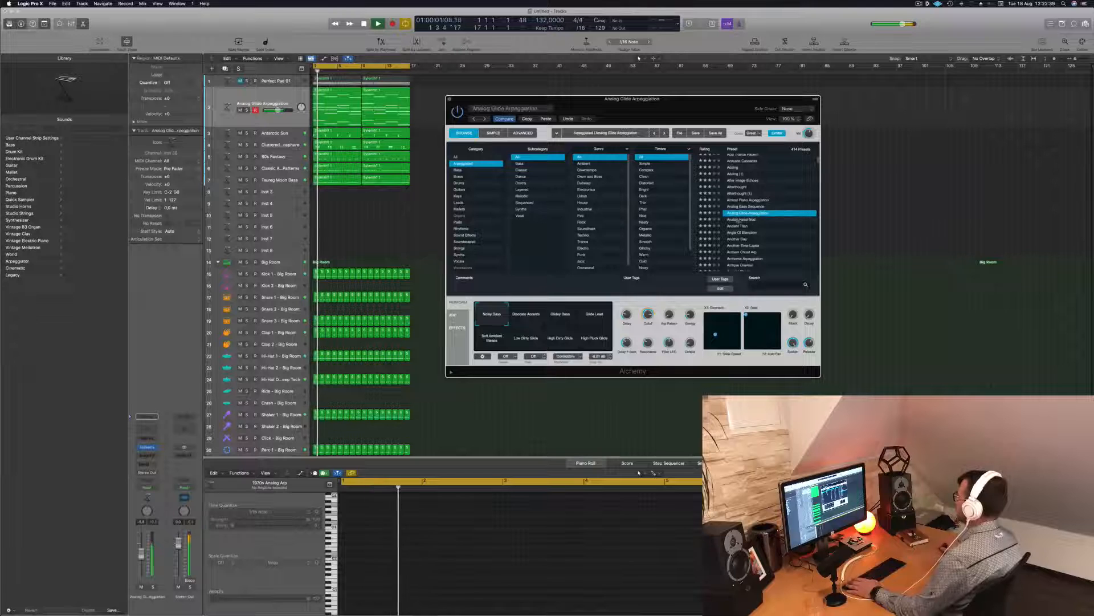
Load the Analog Head-Nod preset and audition several of its variations, including Bright Accents, during playback
left_click(741, 220)
scroll(796, 185, "down", 3)
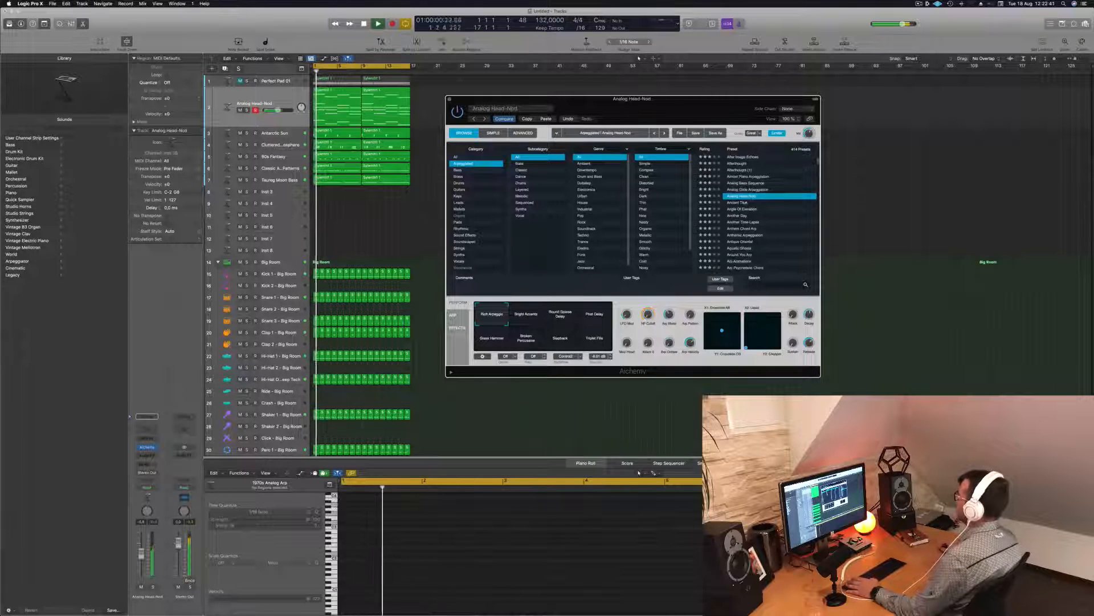
left_click_drag(748, 113, 808, 111)
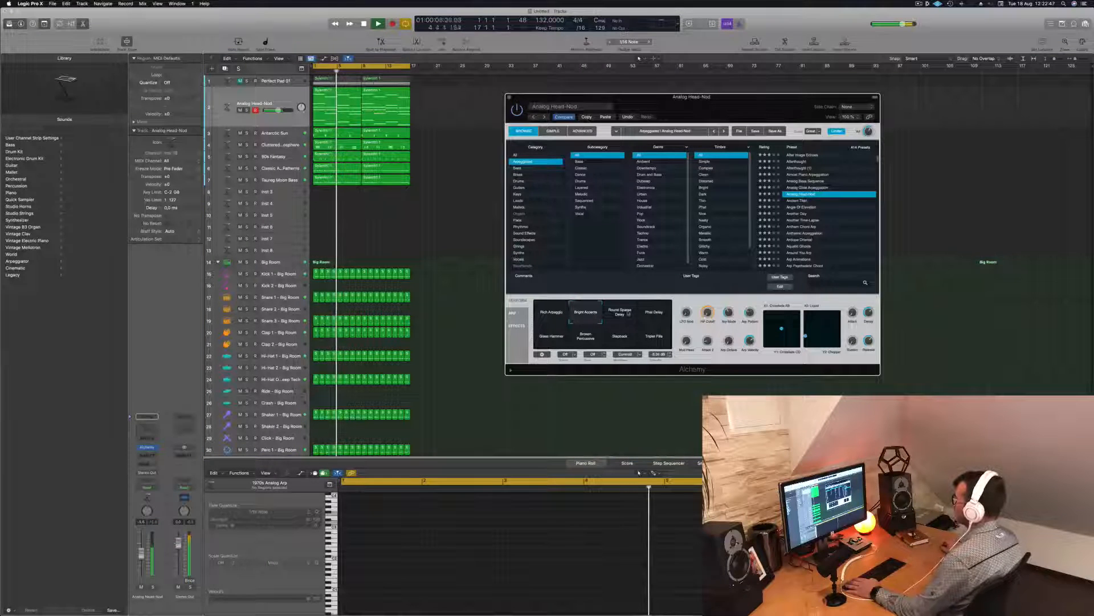
left_click(659, 315)
key("Return")
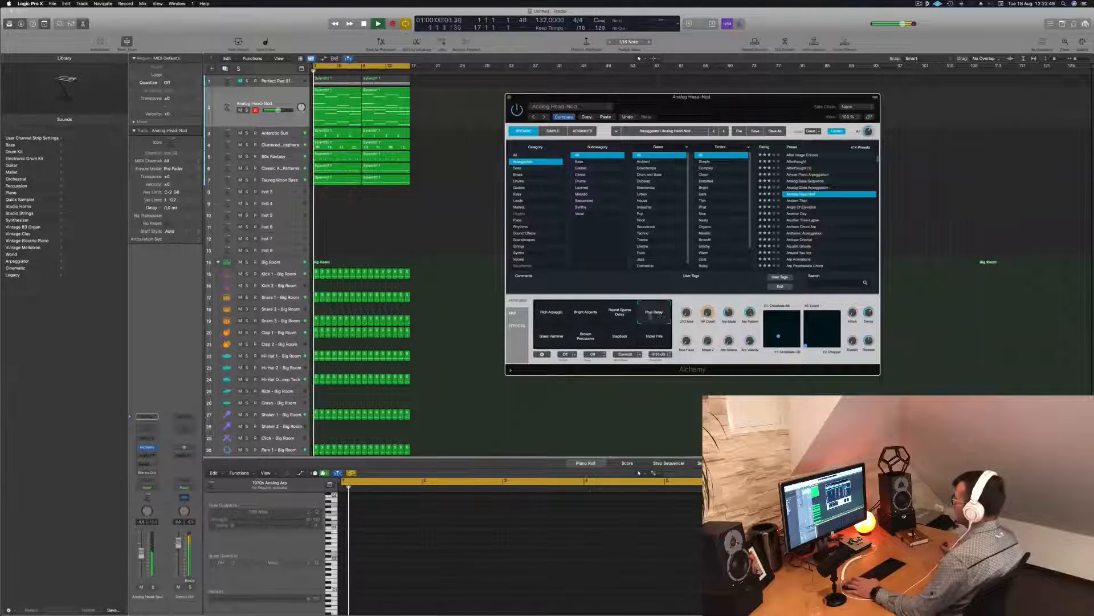
left_click(551, 315)
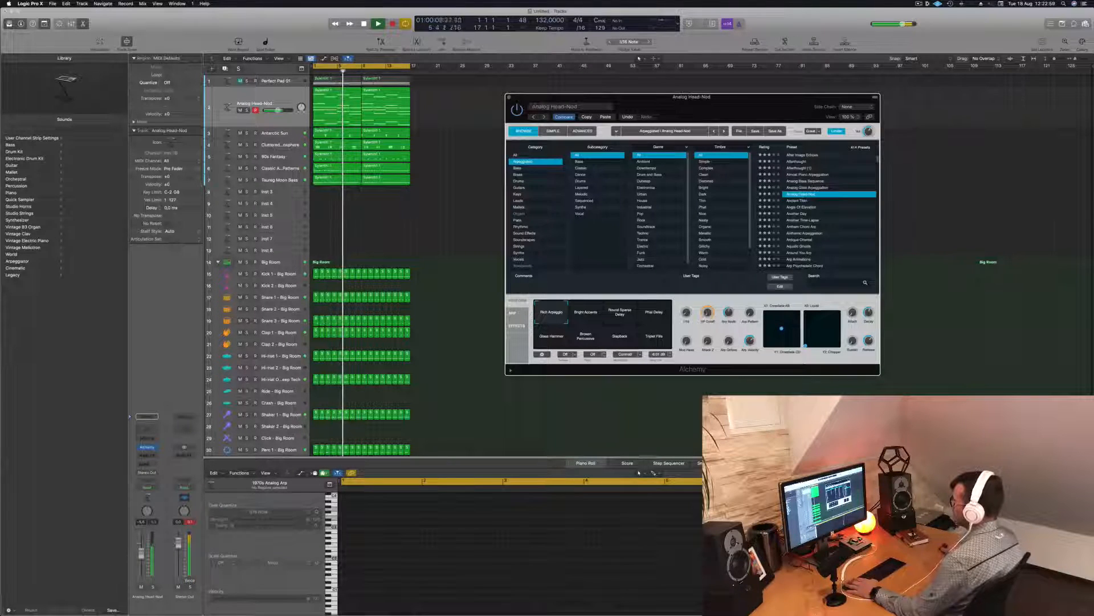
Add a Channel EQ to the arpeggio track with a low cut at 400 Hz and close its window
left_click(147, 429)
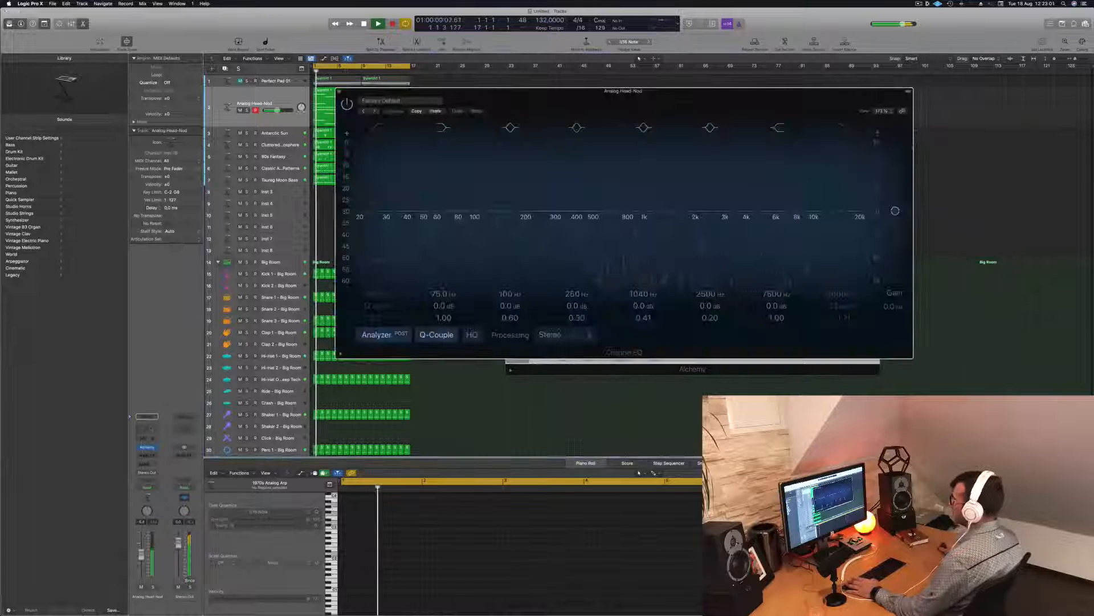
left_click_drag(373, 216, 577, 224)
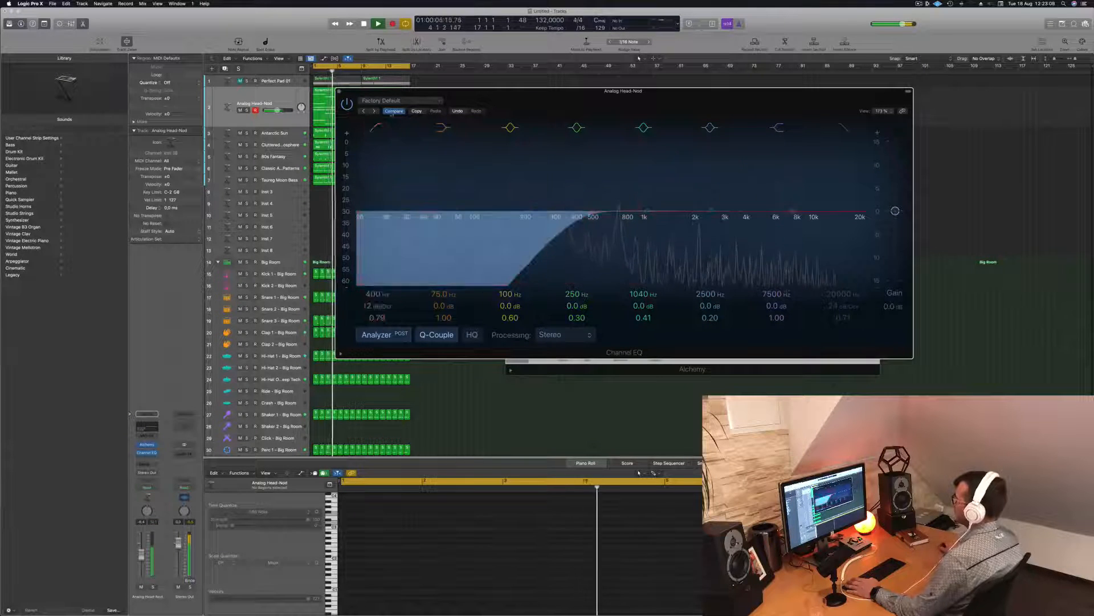
left_click(339, 91)
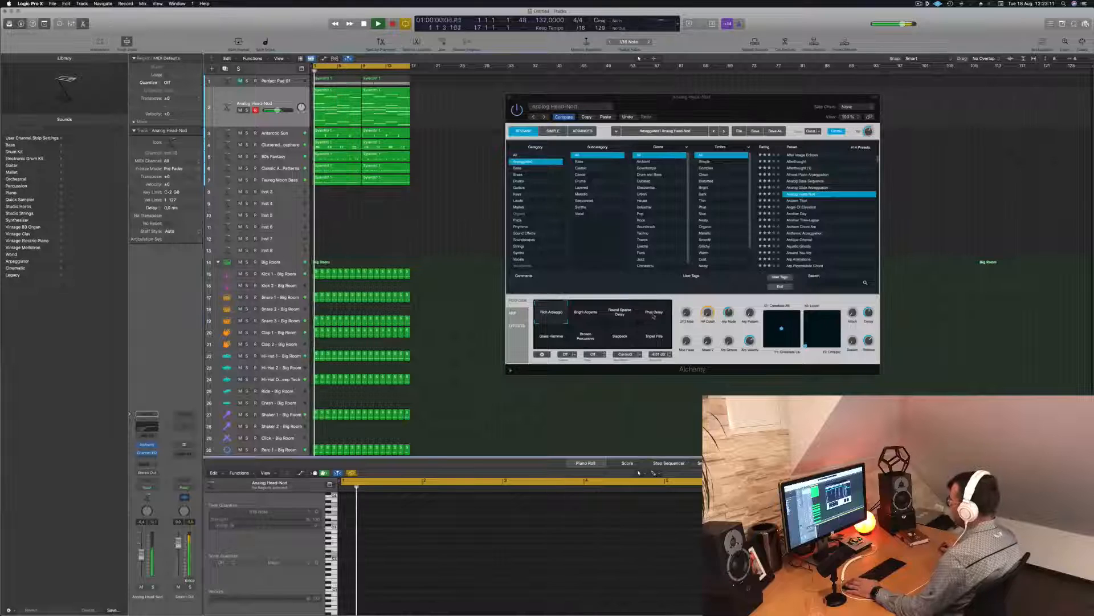
Audition the remaining Analog Head-Nod variations, such as Glass Hammer and Round Sparse Delay, with the track volume raised slightly
left_click(655, 332)
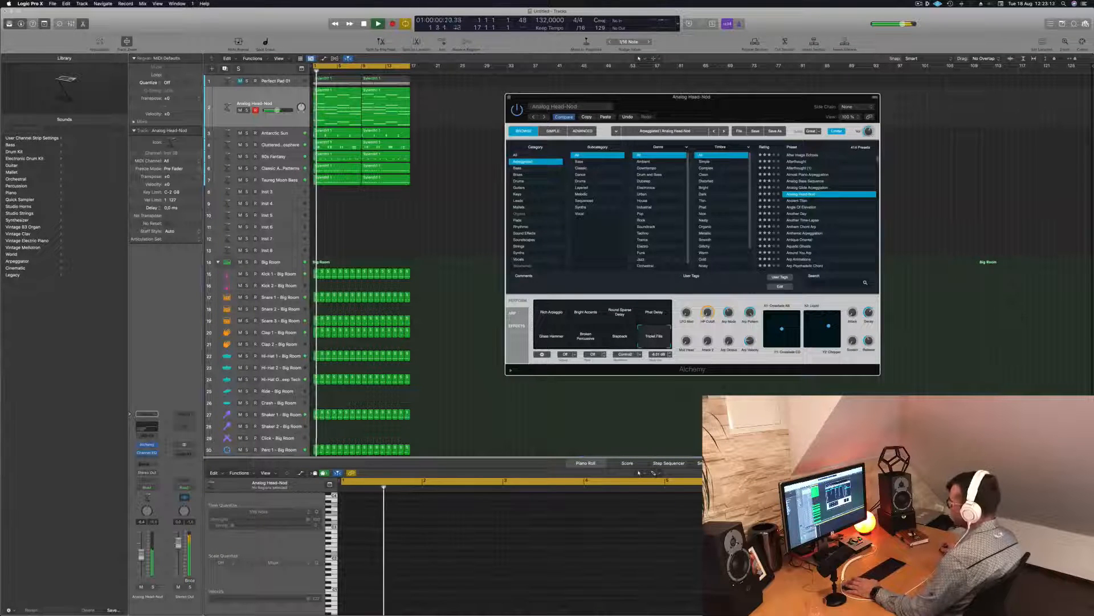
left_click_drag(141, 554, 142, 548)
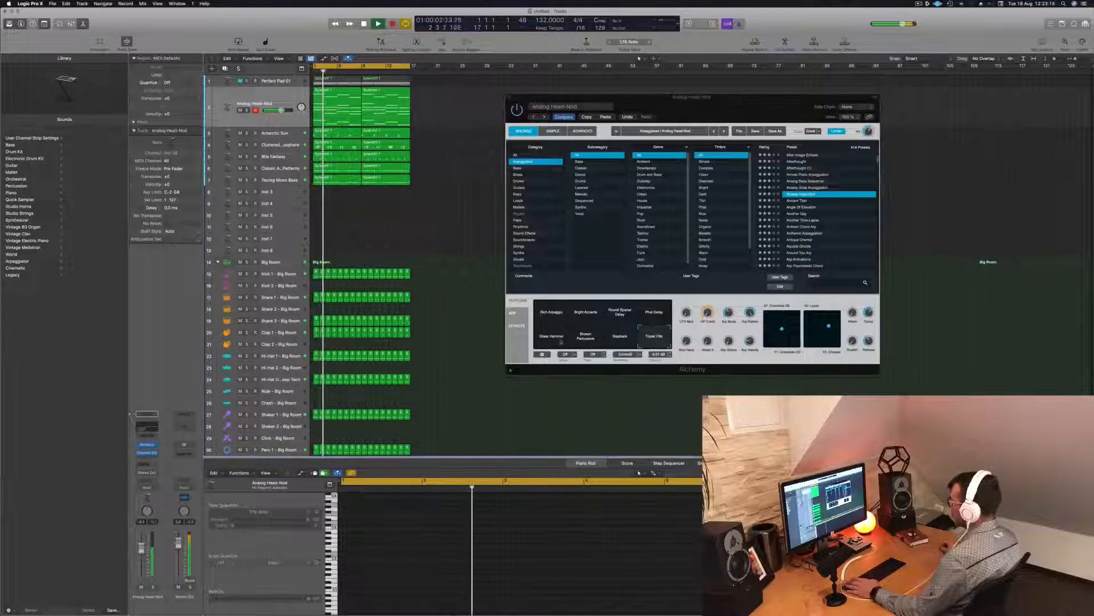
left_click(620, 336)
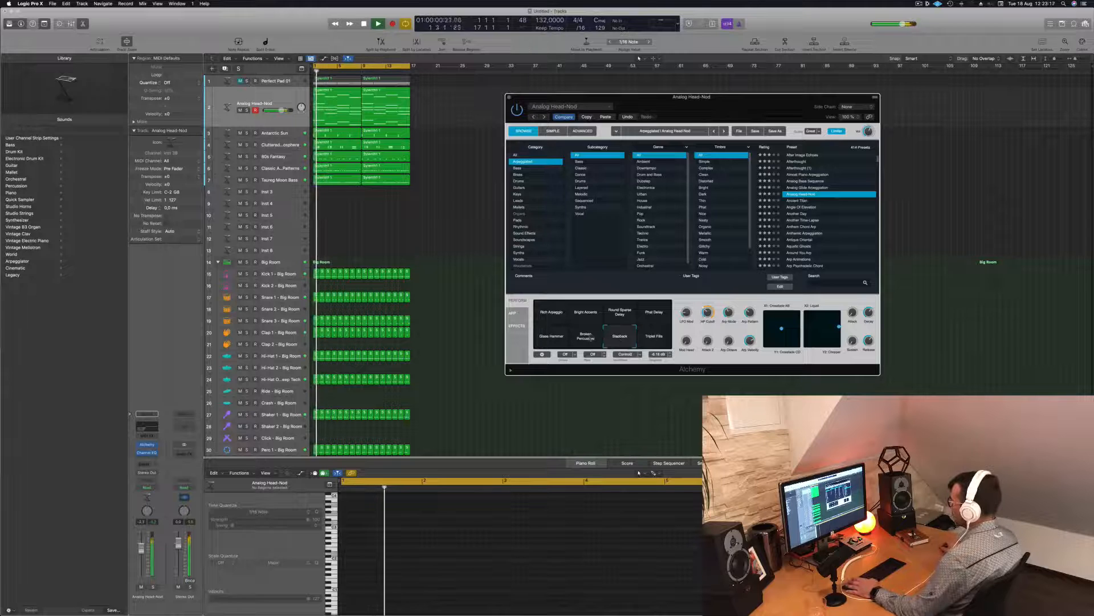
left_click(551, 336)
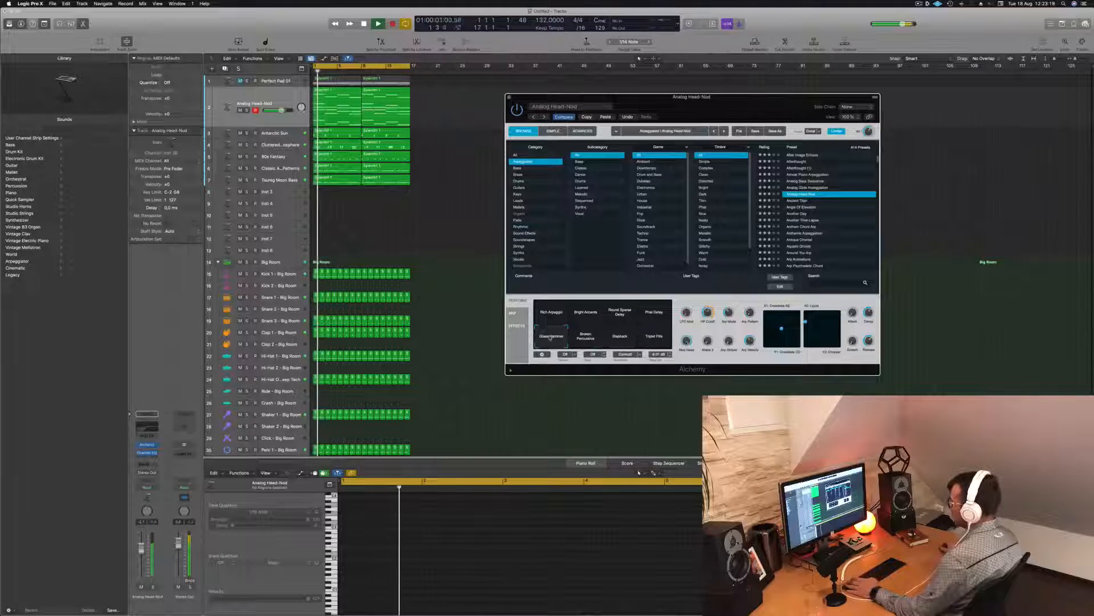
left_click(656, 313)
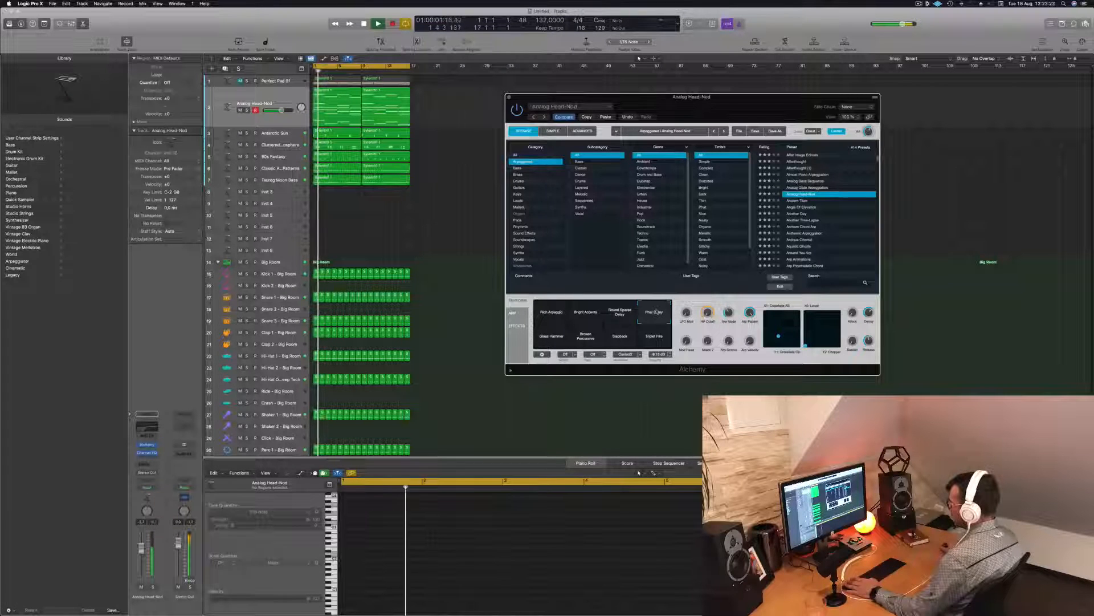
left_click(620, 312)
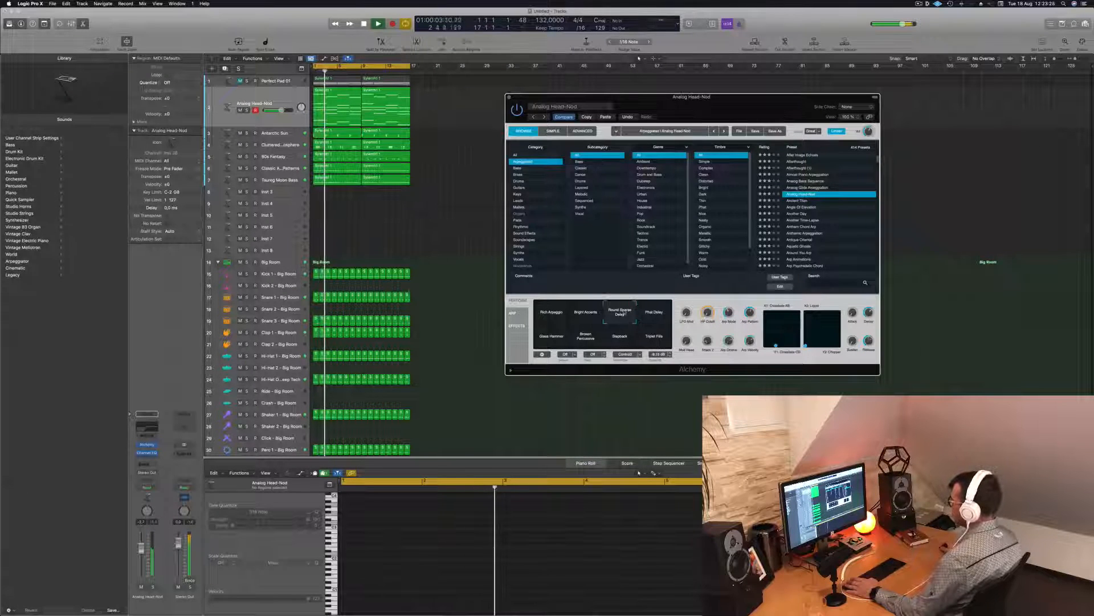
key("space")
Audition the presets Ancient Titan, Angle Of Elevation, Another Day and Another Time-Lapse with the arrangement playing
left_click(796, 201)
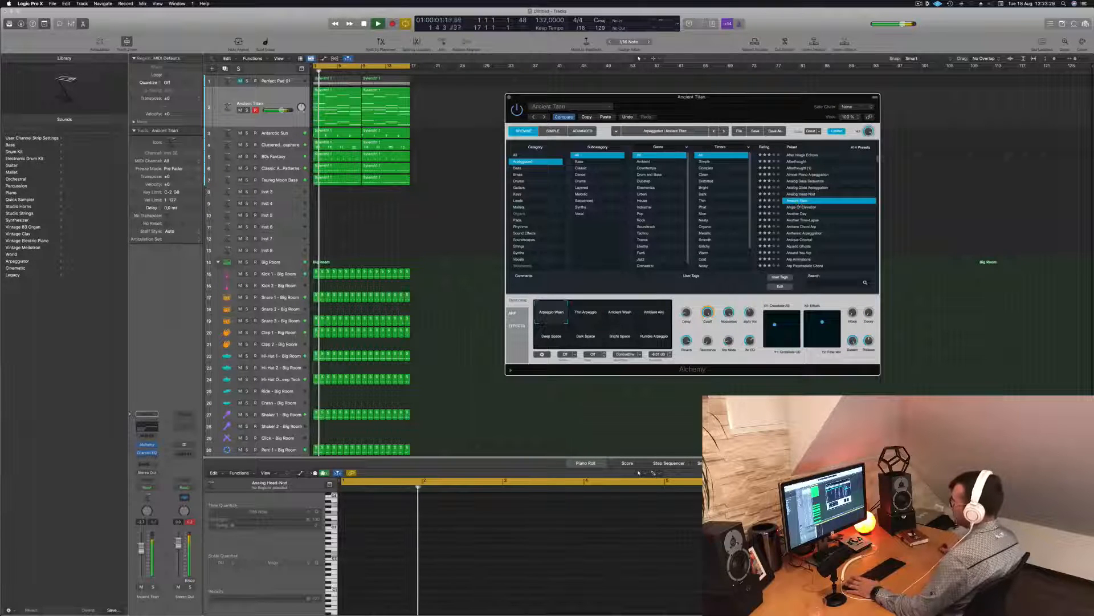
left_click(804, 207)
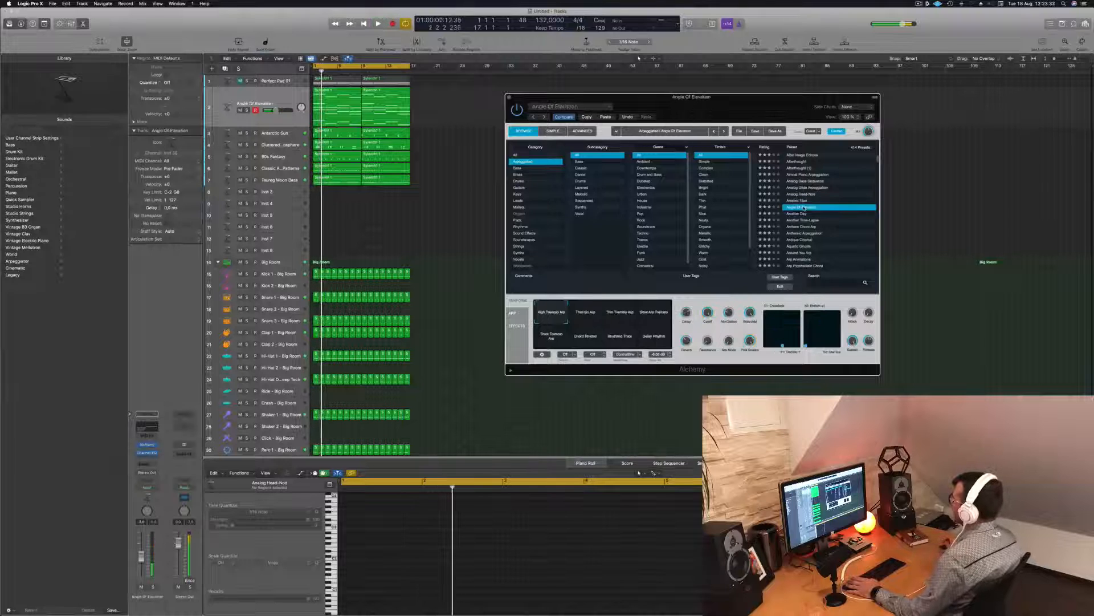
left_click(800, 215)
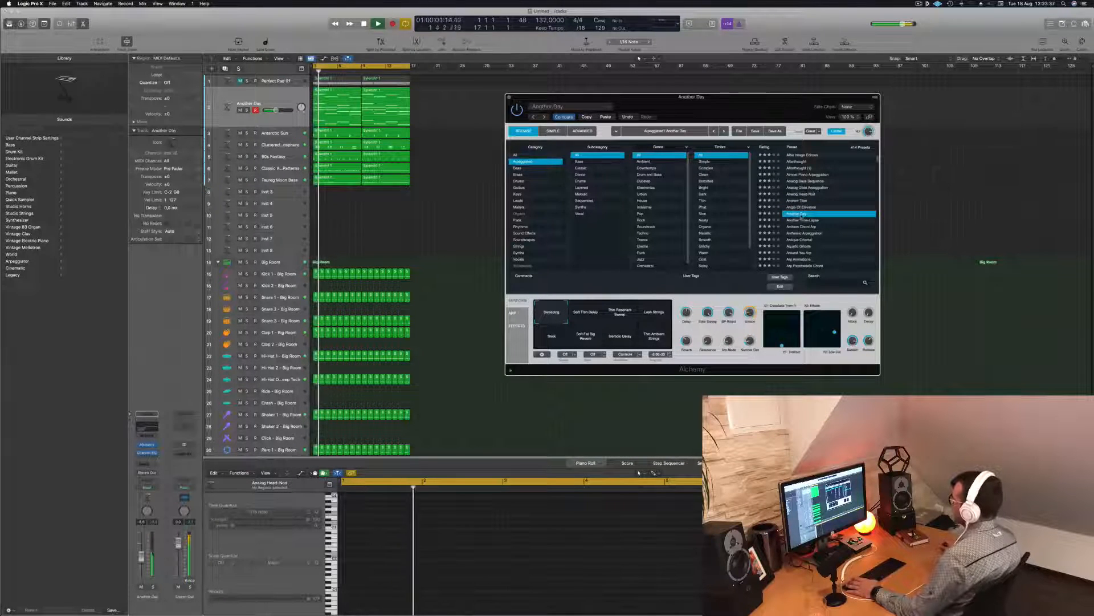
left_click(804, 220)
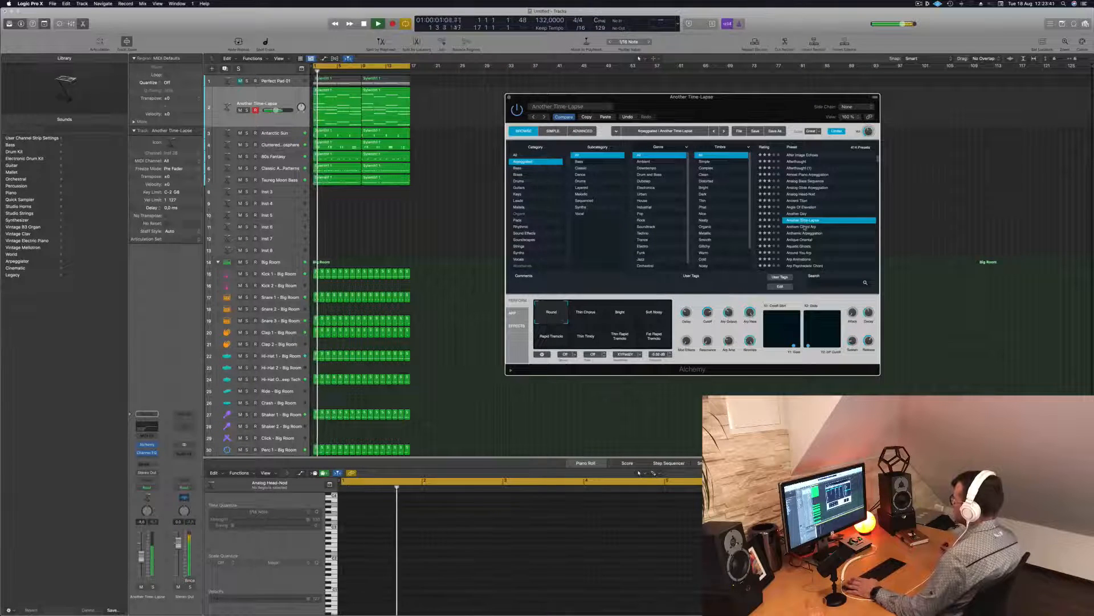
Load the Anthem Chord Arp preset with its third variation and briefly listen to the track soloed
left_click(805, 227)
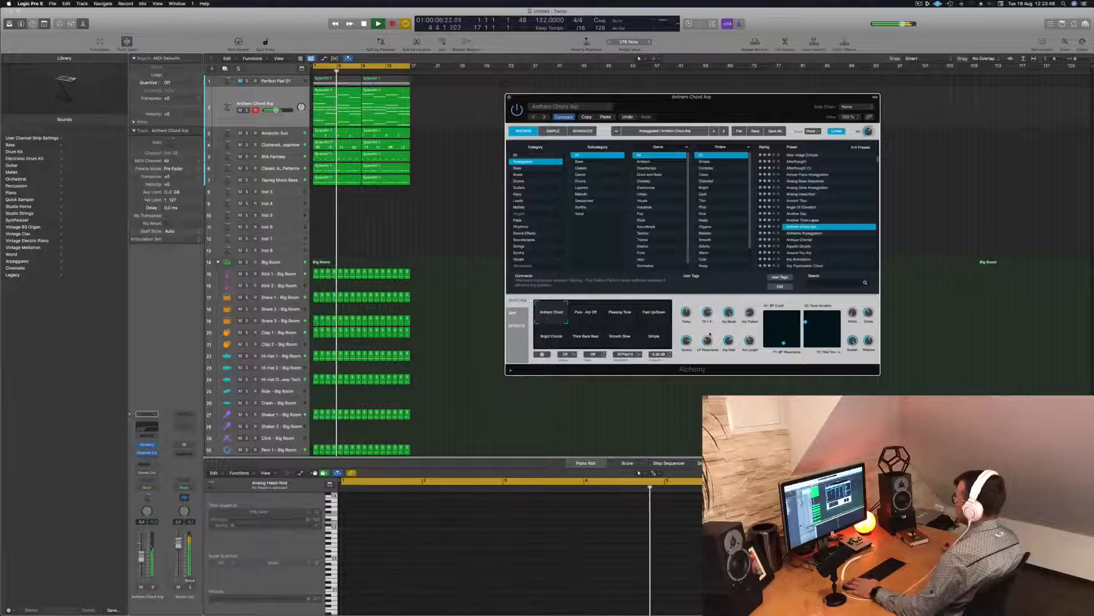
left_click(580, 310)
left_click(620, 314)
key("space")
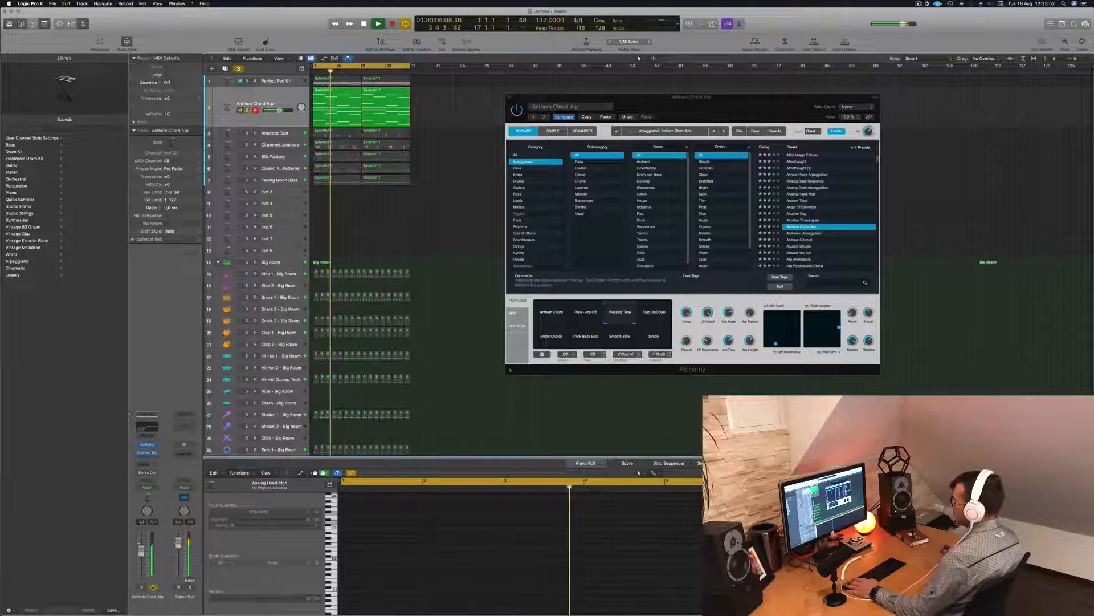
key("Return")
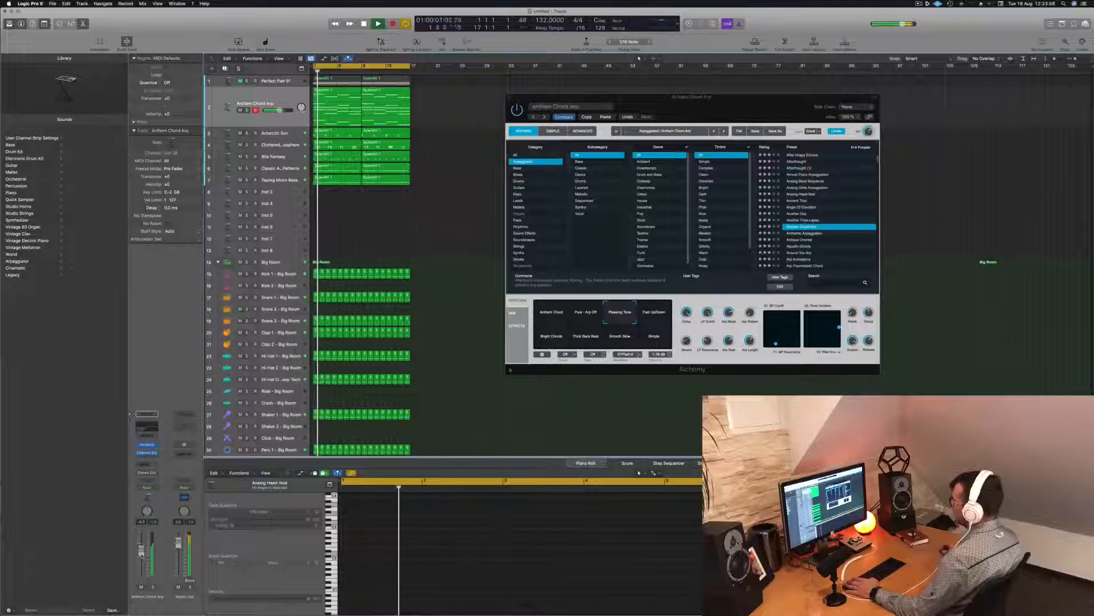
Listen to the Anthem Chord Arp layer within the full arrangement and close the Alchemy window
left_click(707, 320)
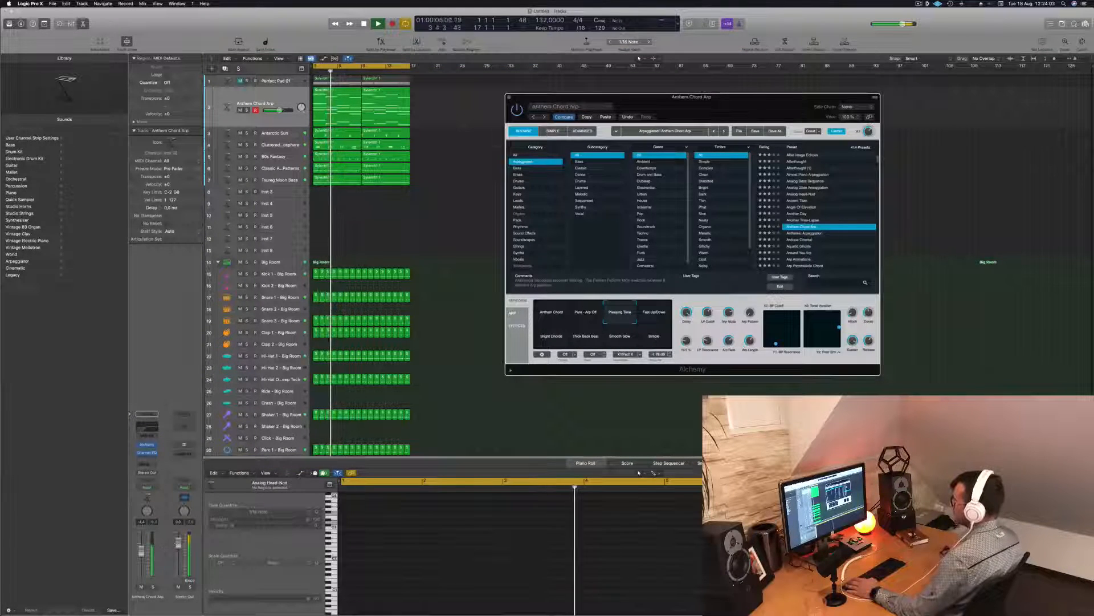
left_click(477, 147)
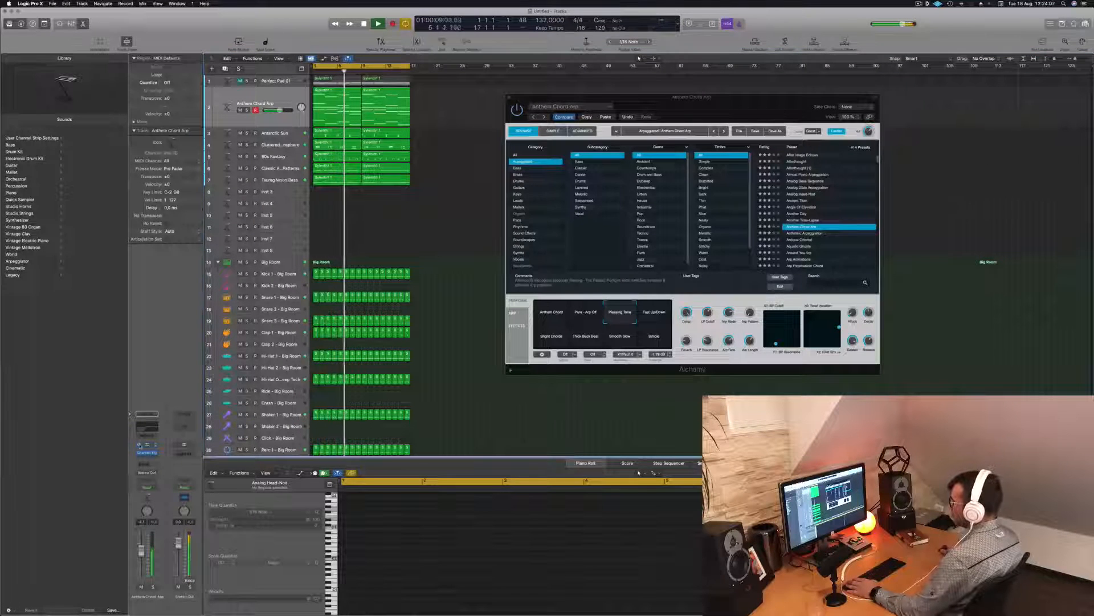
key("space")
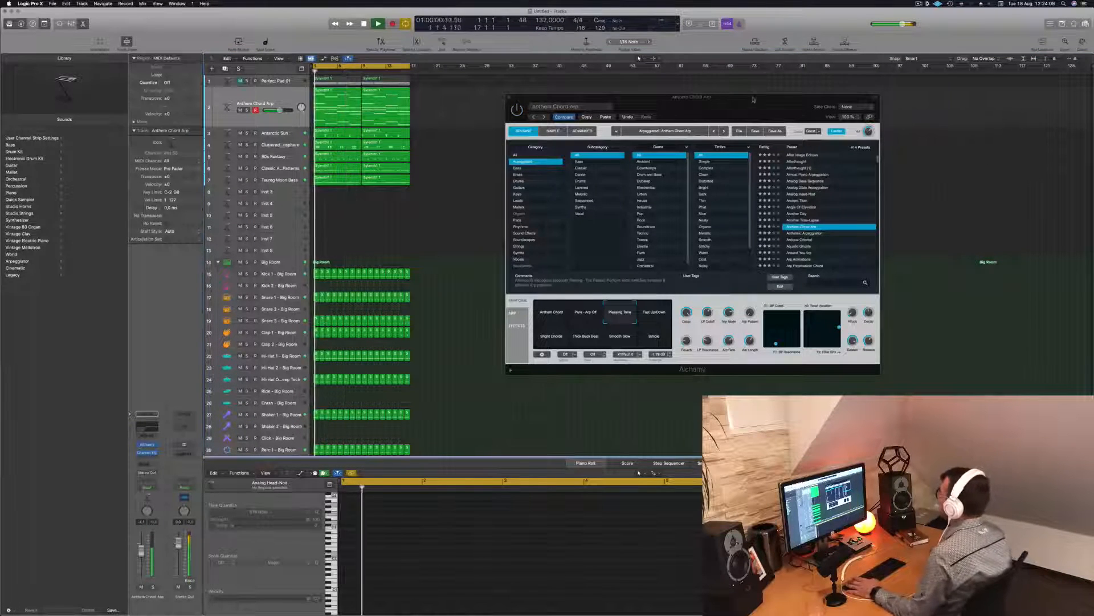
left_click_drag(510, 97, 458, 110)
left_click(455, 108)
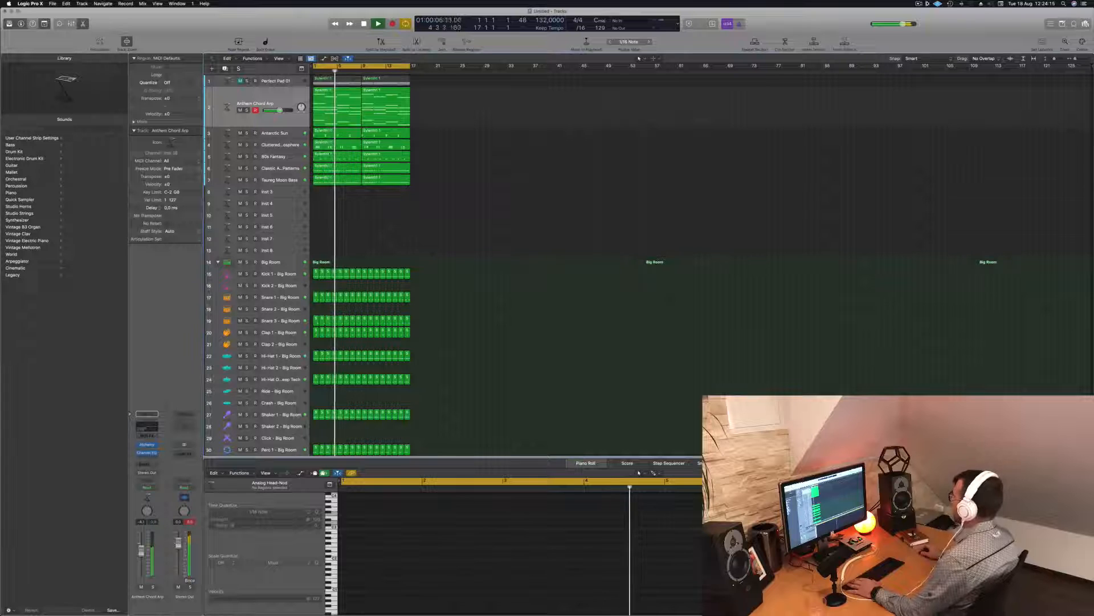
left_click(919, 3)
key("Escape")
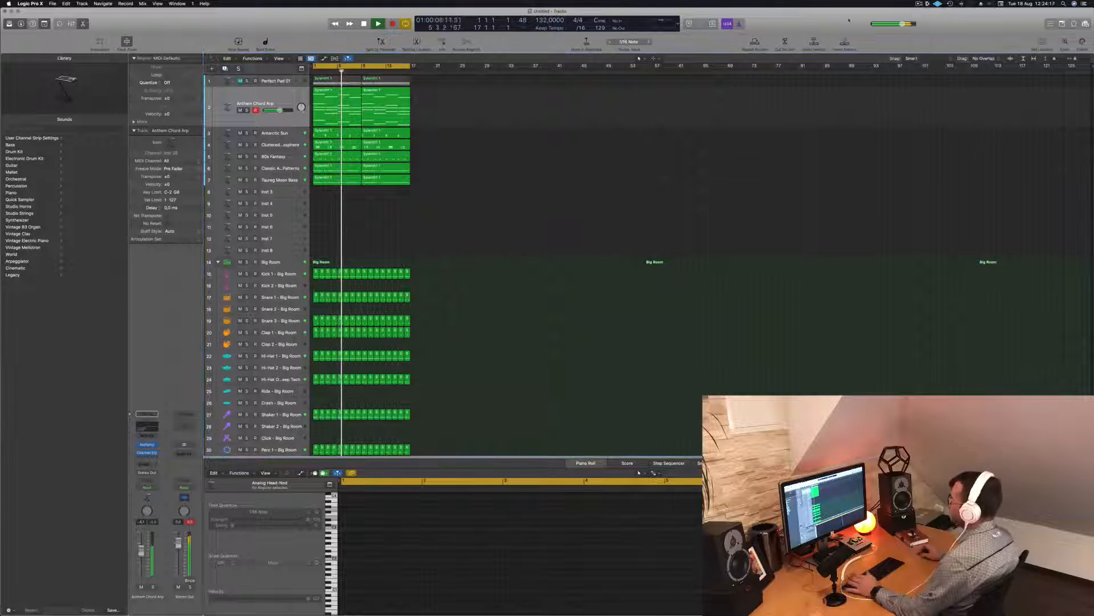
Repeat all regions of the arrangement three times, extending it to bar 65, and play it from the start
key("super+Right")
key("super+Right")
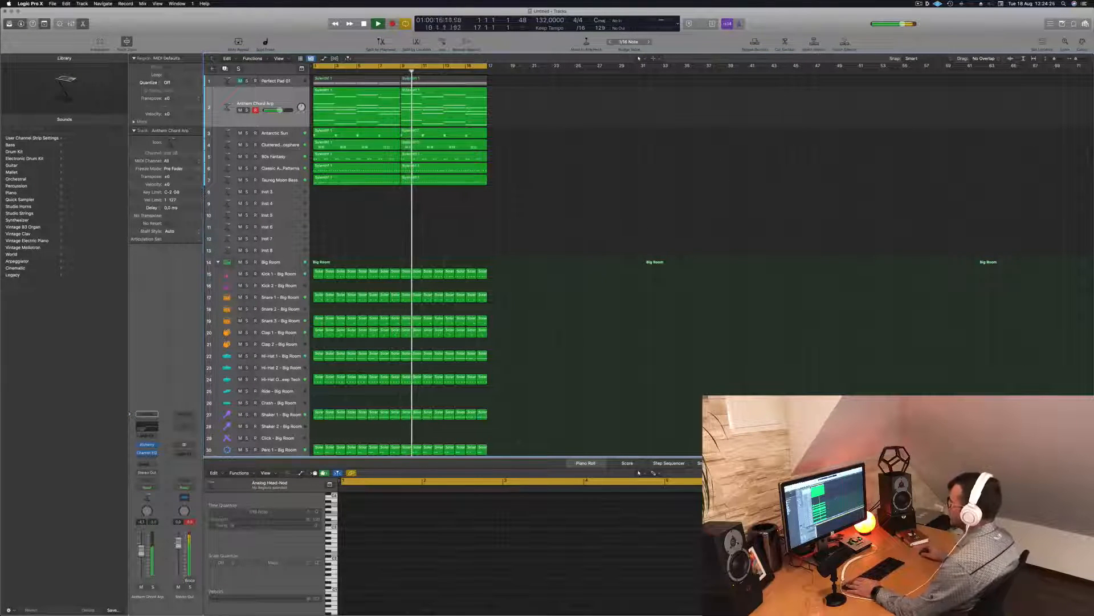
left_click(283, 102)
key("space")
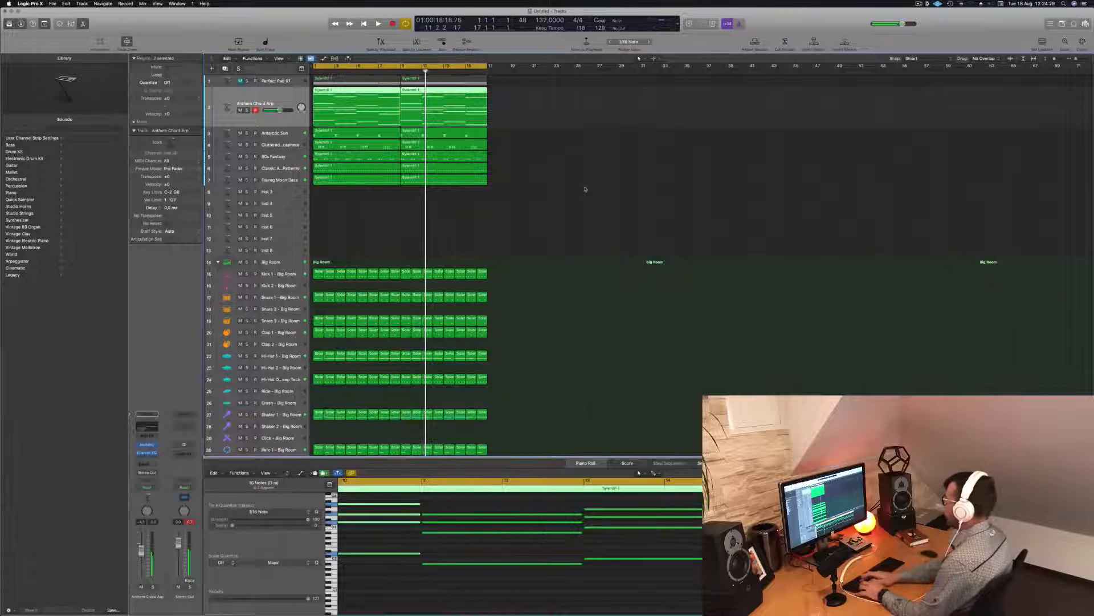
key("super+a")
key("super+r")
key("super+r")
key("super+r")
key("Return")
key("space")
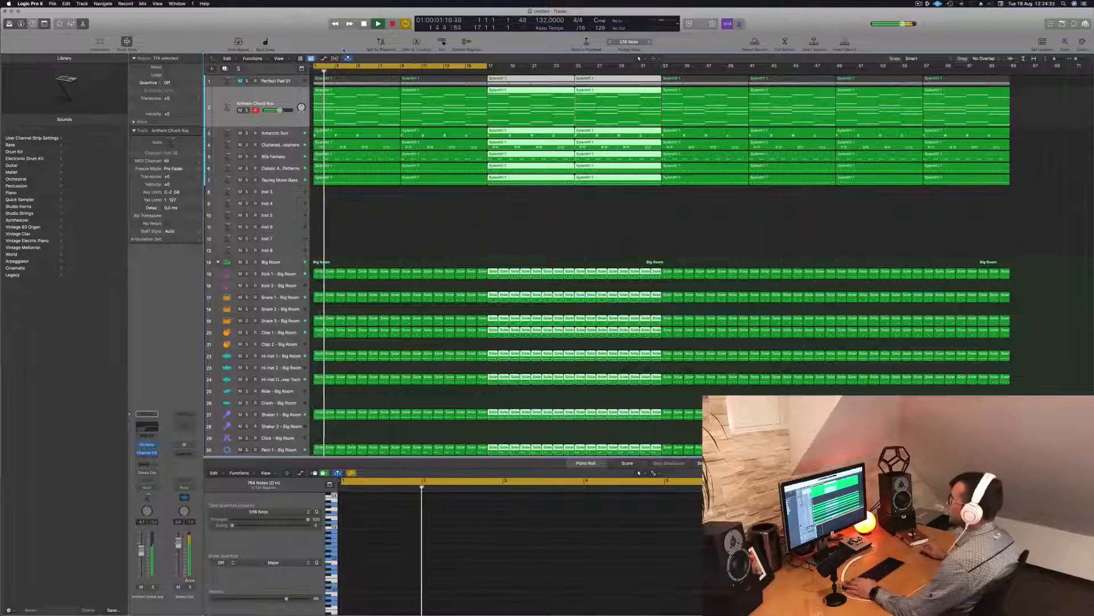
Save the project under the name EP128 in the Logic folder
key("super+Left")
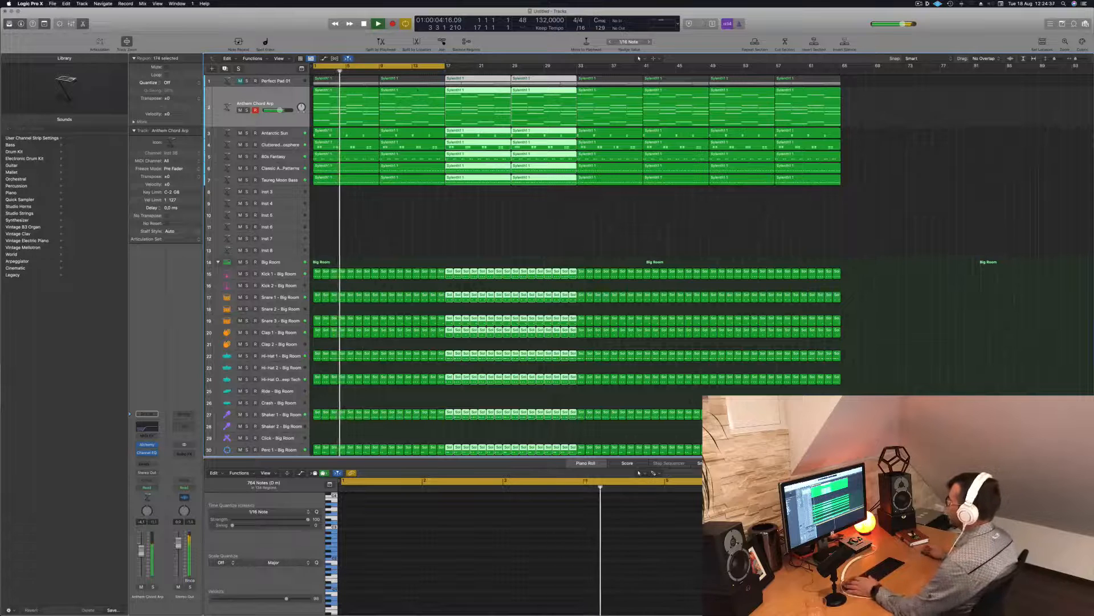
key("super+s")
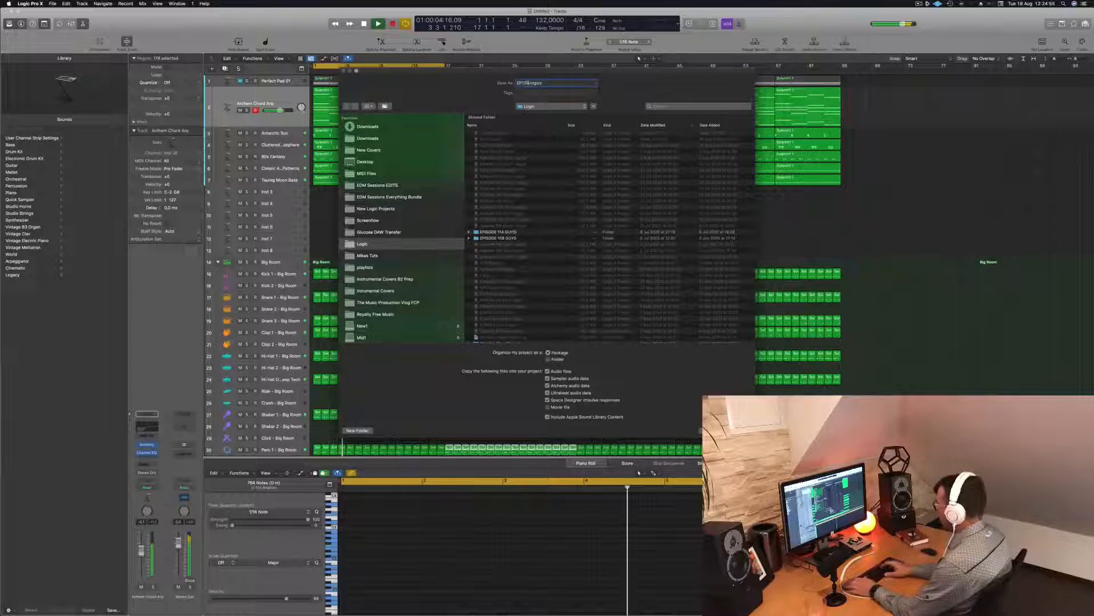
key("Return")
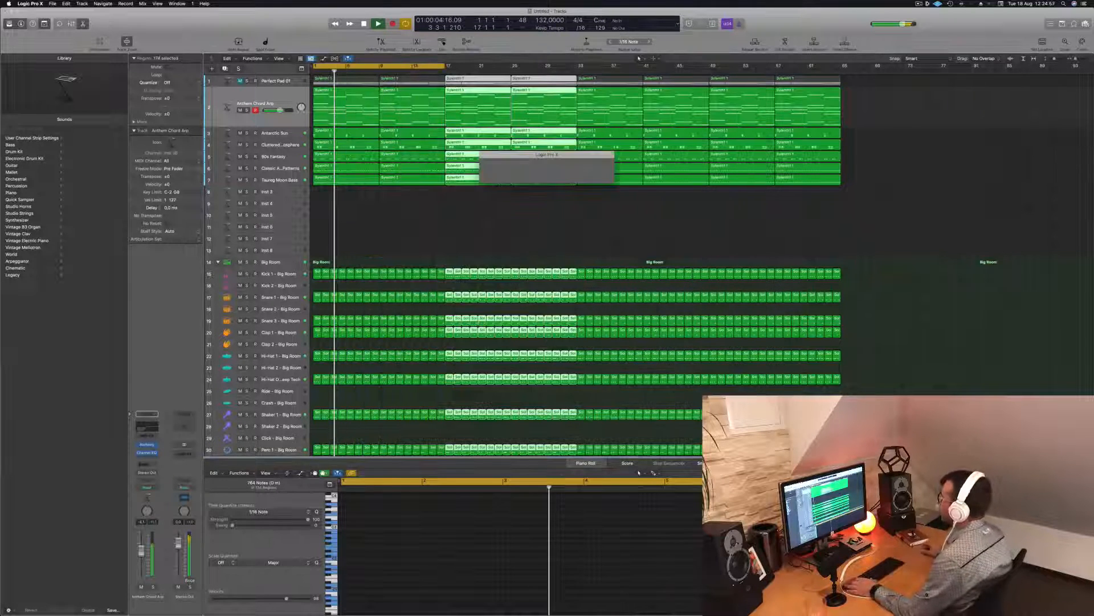
Deselect all regions, extend the cycle range to the end of the arrangement at bar 65, and play it from the start
left_click(412, 216)
key("Return")
key("space")
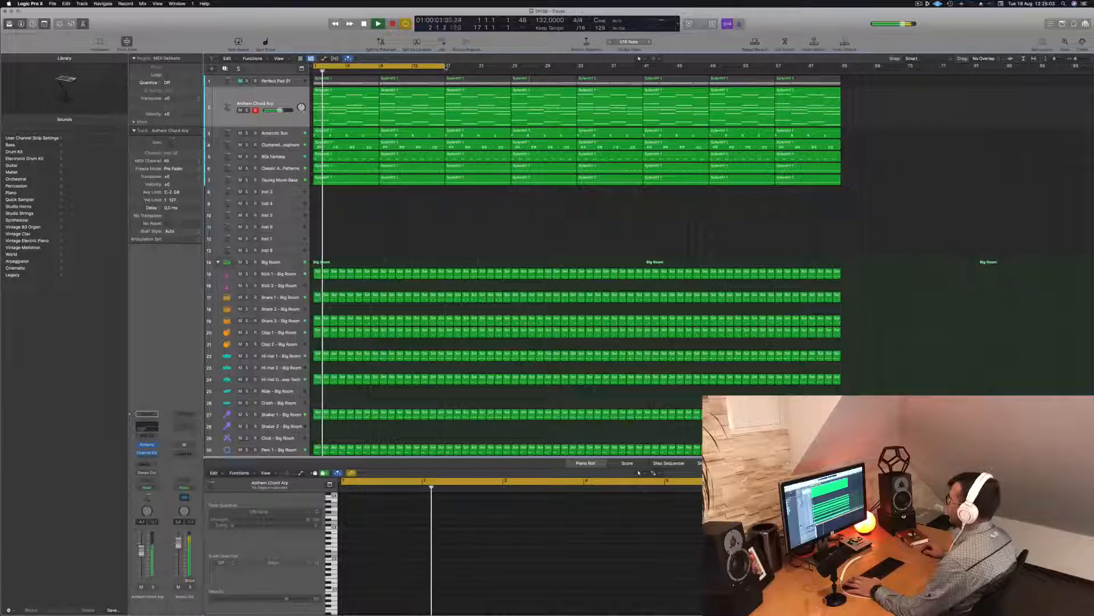
left_click_drag(447, 66, 841, 72)
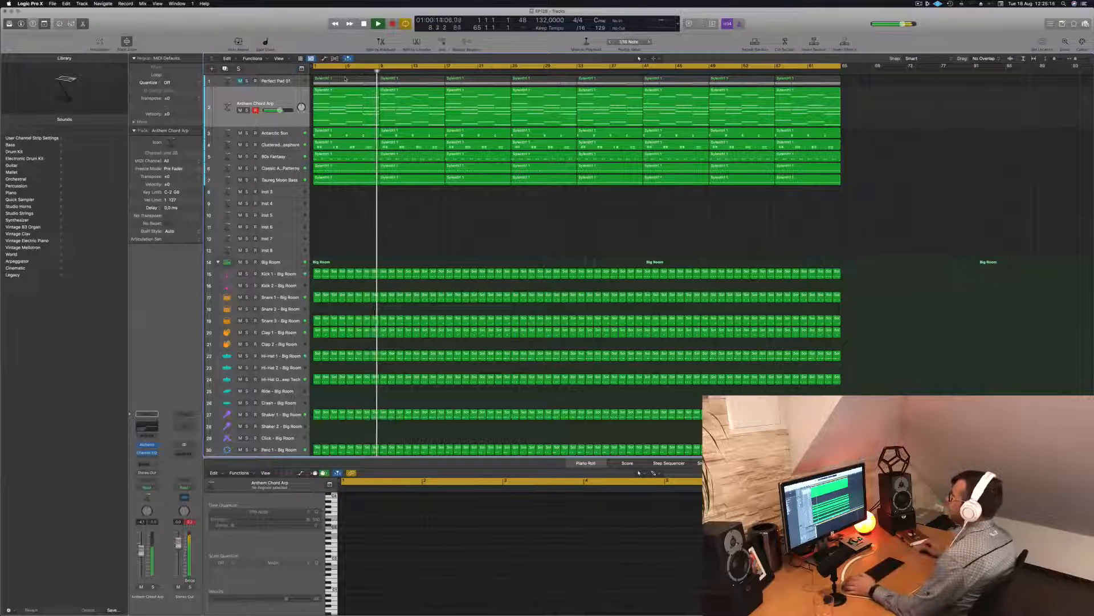
key("space")
Add a new track with the Perfect Pad 01 track's Alchemy instrument directly below the Taureg Moon Bass track
left_click(291, 83)
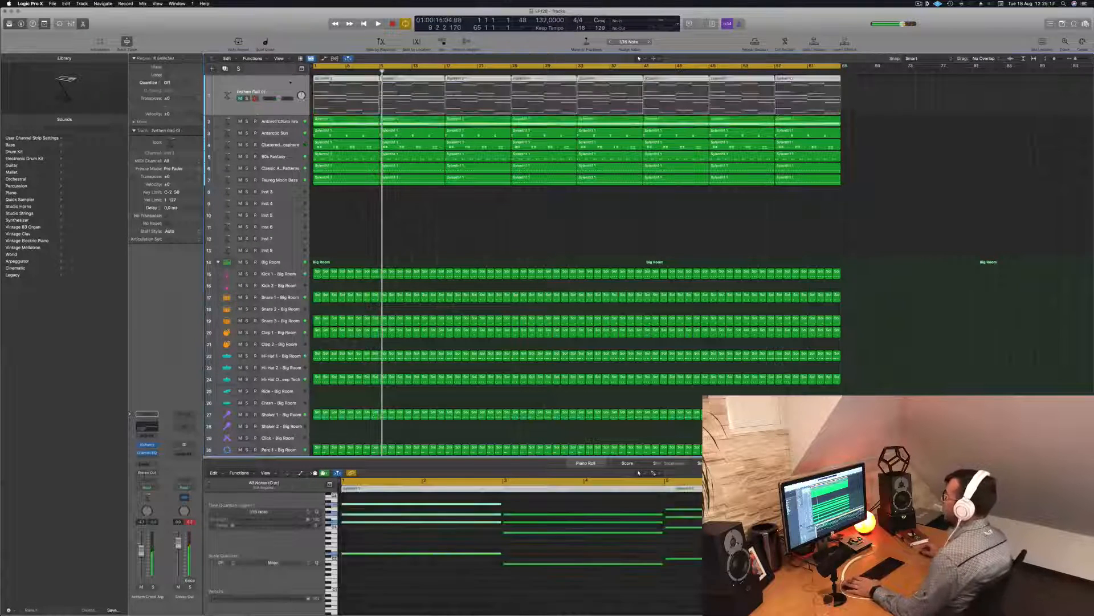
left_click_drag(290, 82, 285, 188)
key("alt+super+s")
key("Return")
key("space")
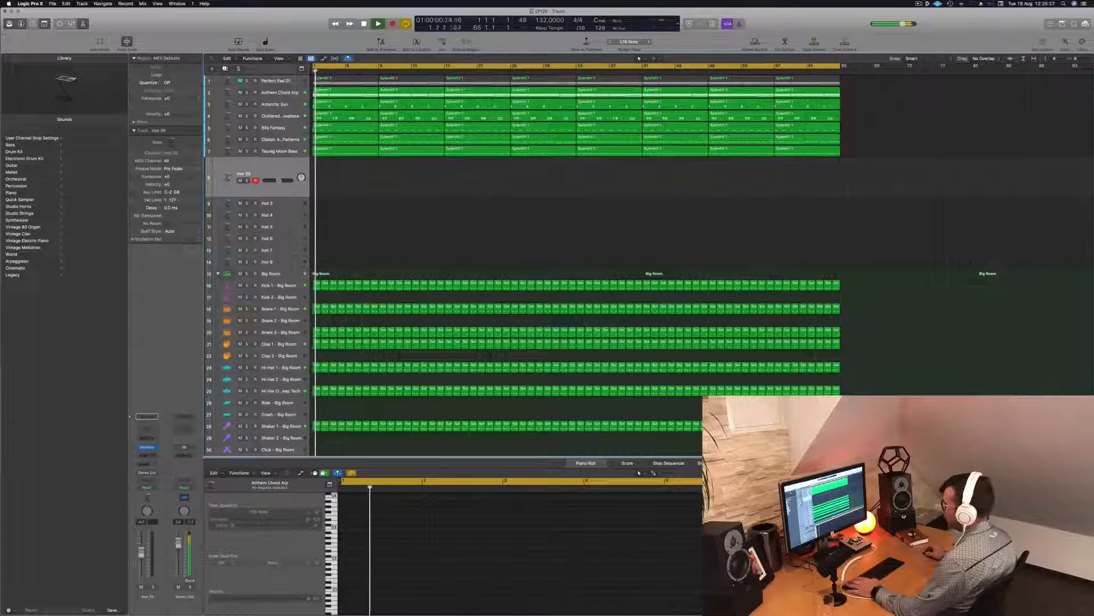
Copy the first Perfect Pad 01 region to the start of the new track and check it soloed and in the mix
key("space")
left_click_drag(345, 83, 343, 184)
key("space")
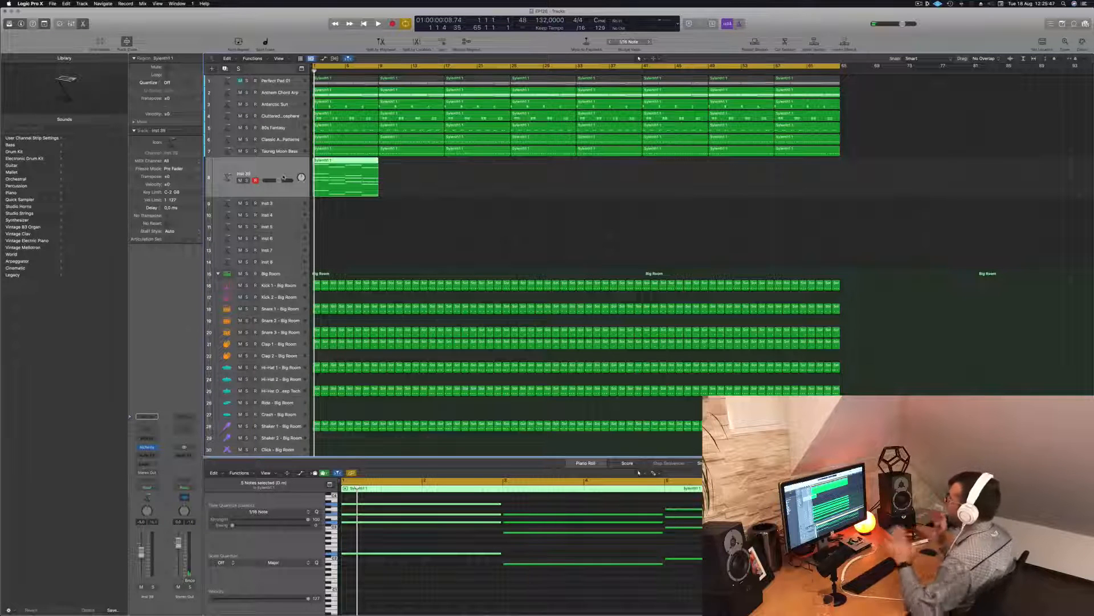
key("space")
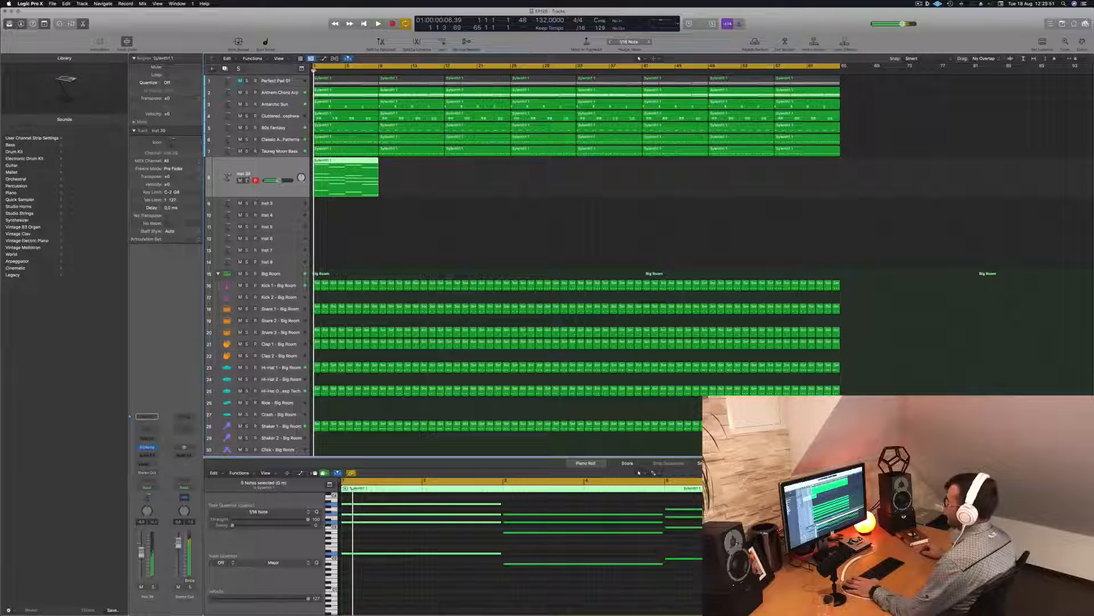
left_click(246, 180)
left_click(247, 180)
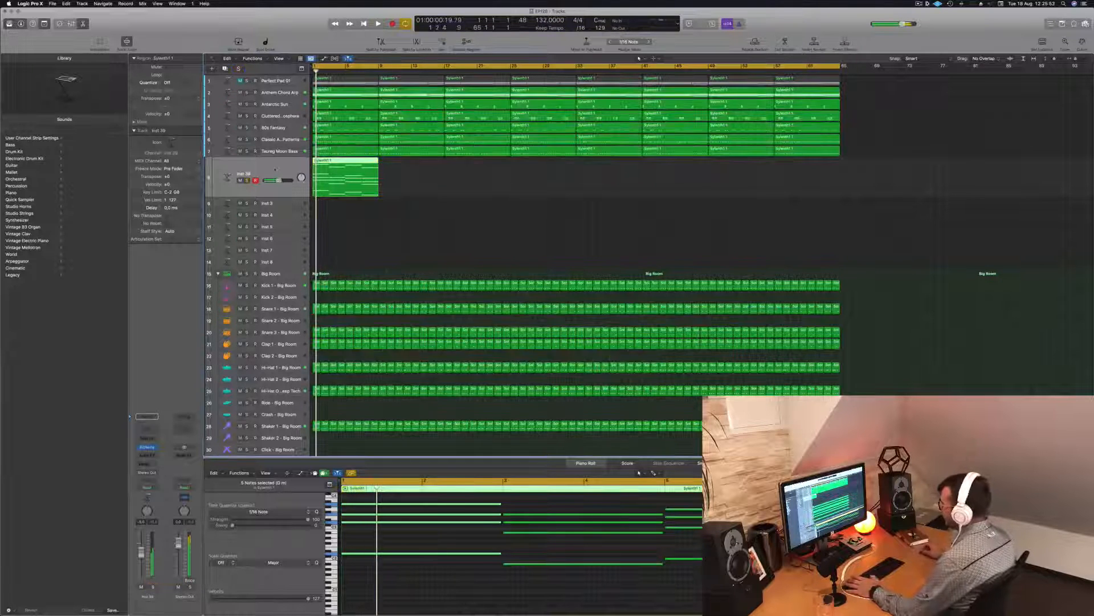
Add a Channel EQ to the new track with an 18 dB/oct low cut at about 144 Hz
left_click(147, 426)
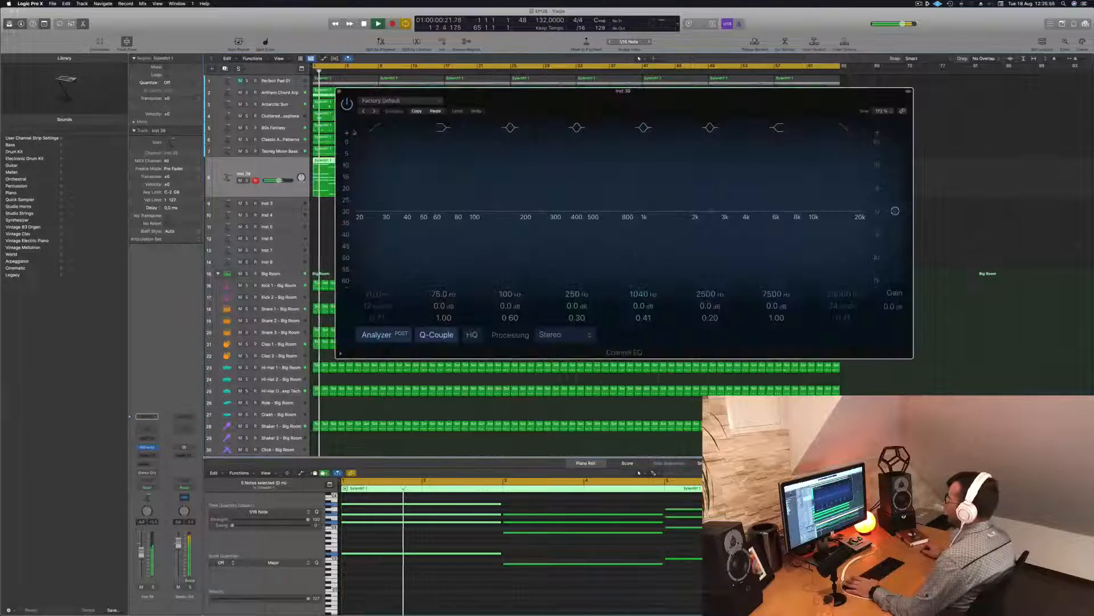
left_click_drag(380, 224, 501, 224)
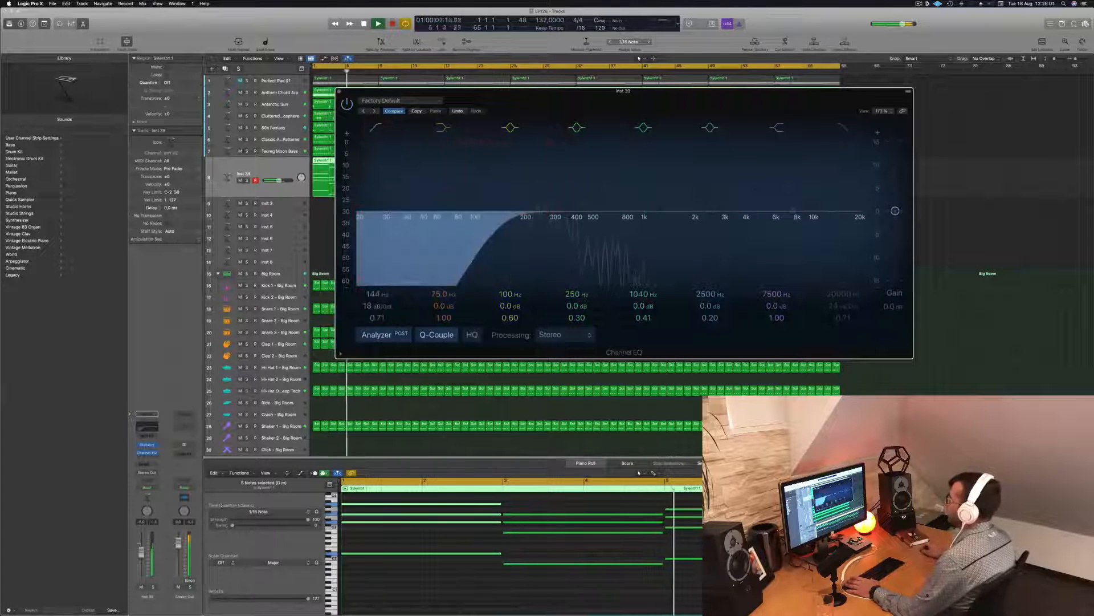
key("super+w")
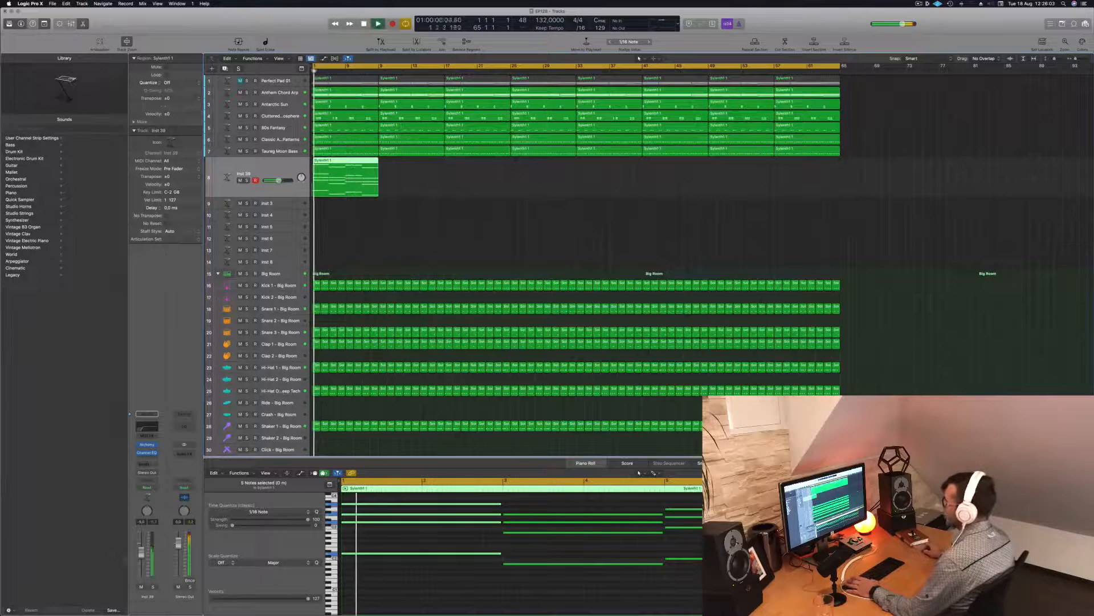
Open the new track's Alchemy instrument, load the Deeper Emotion pad preset, and listen to it briefly soloed
left_click(148, 445)
left_click_drag(565, 96, 841, 160)
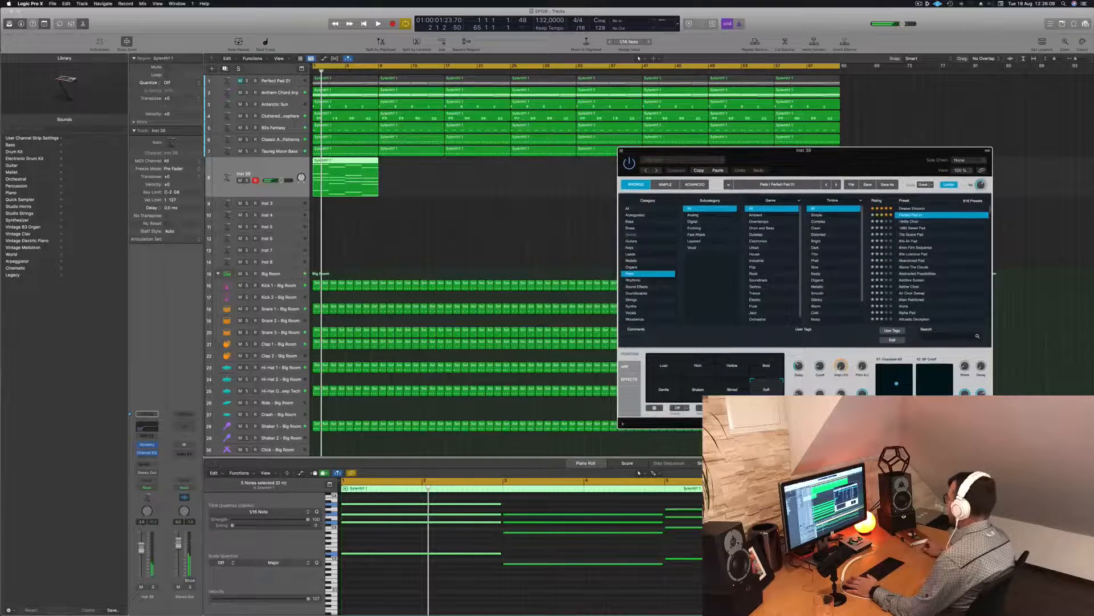
left_click(921, 208)
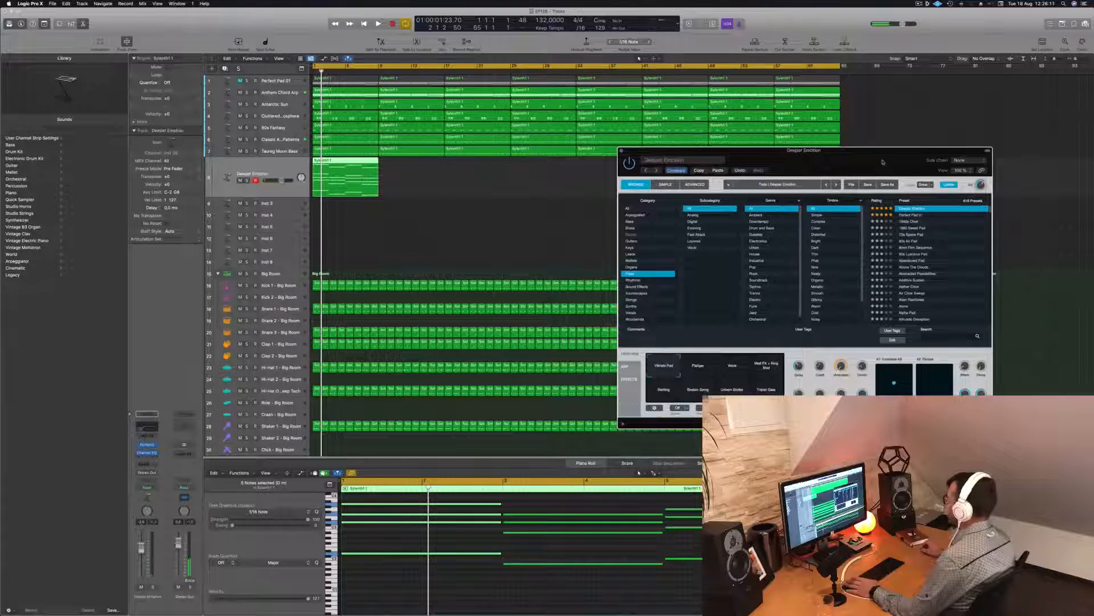
key("space")
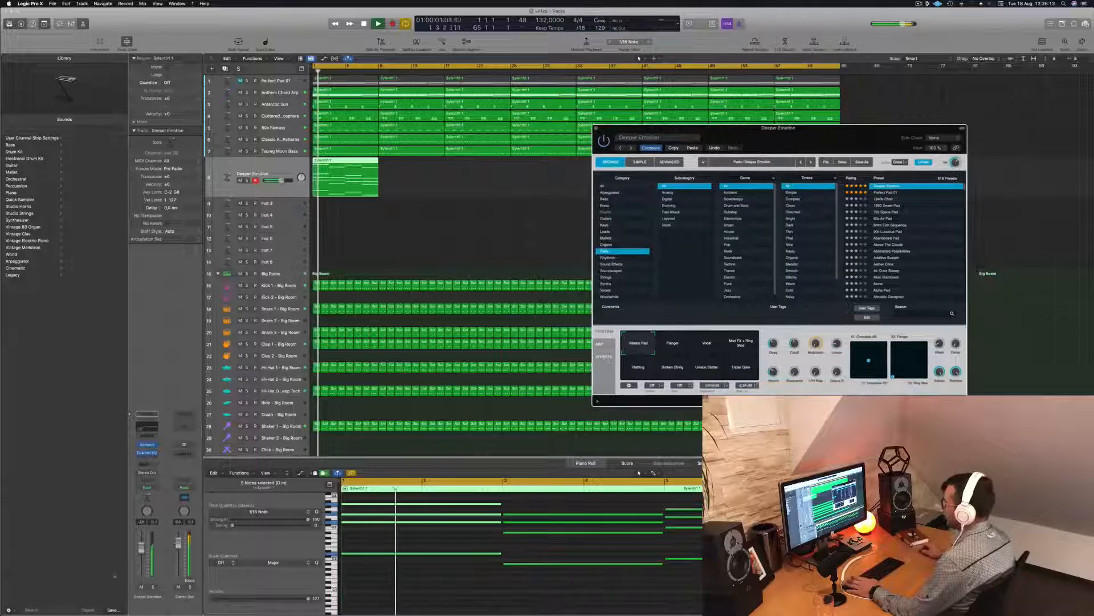
left_click(152, 586)
left_click(153, 587)
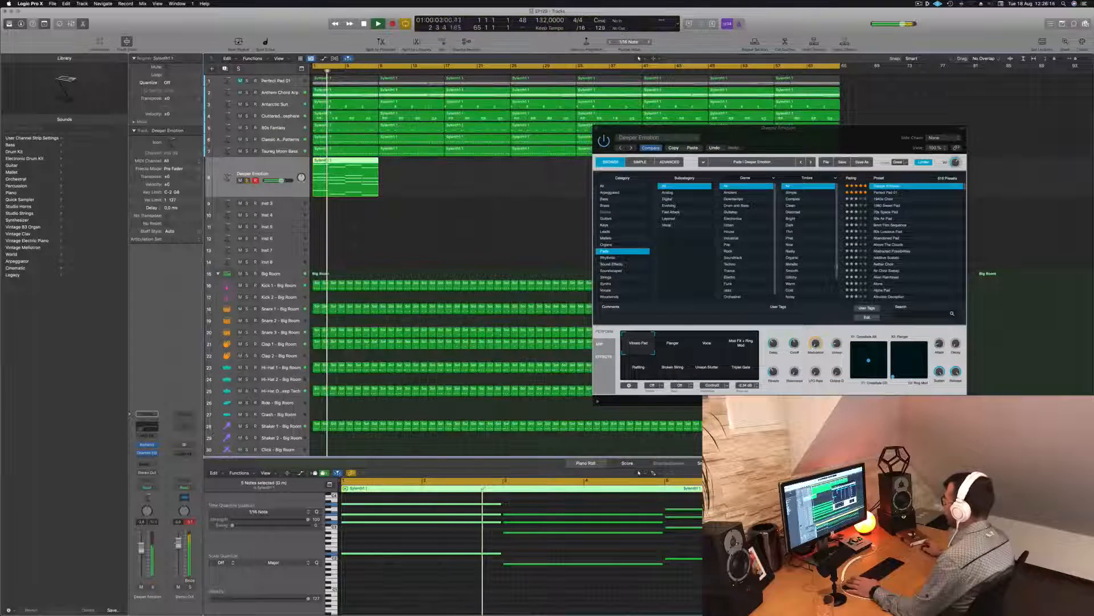
Try the third and fifth variations of the Deeper Emotion preset from the start of the arrangement
left_click(706, 348)
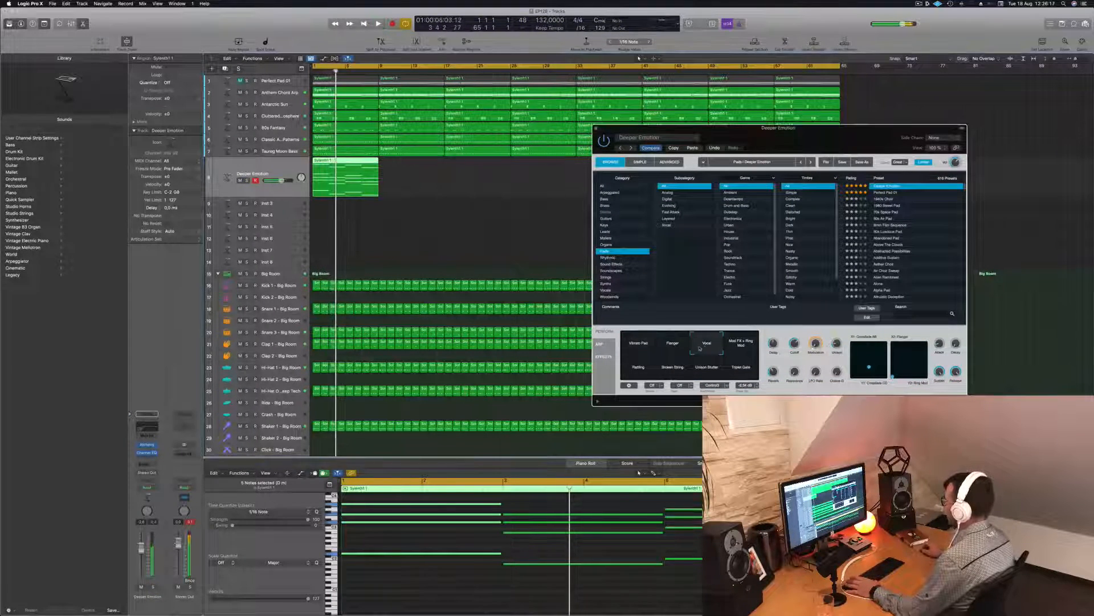
left_click(639, 367)
key("Return")
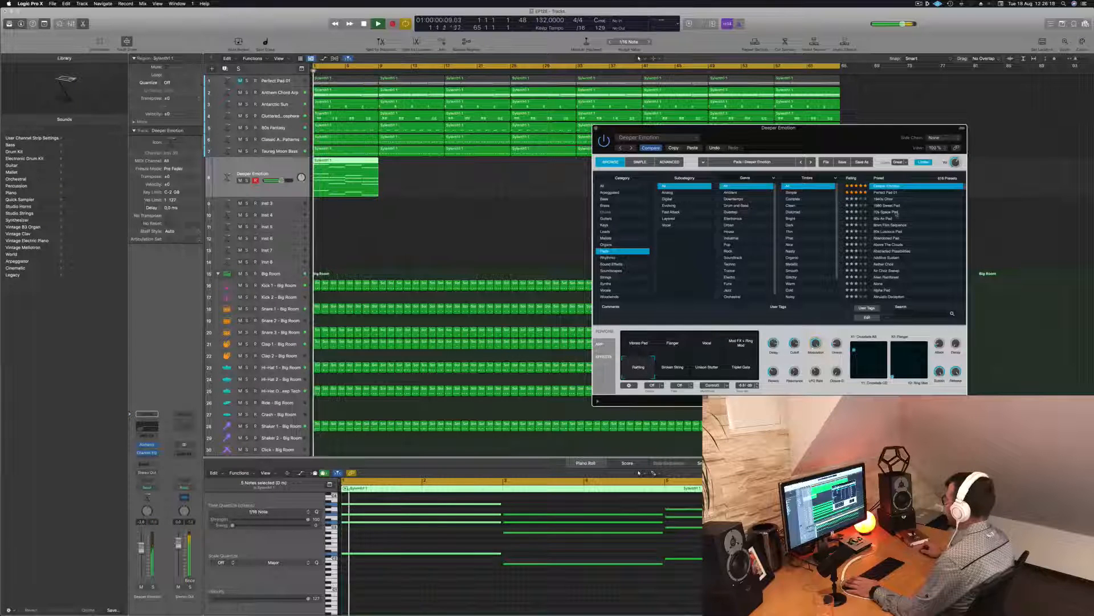
Audition the pad presets 1940s Choir, 1980 Sweet Pad, 80s Air Pad and 8mm Film Sequence during playback
left_click(882, 199)
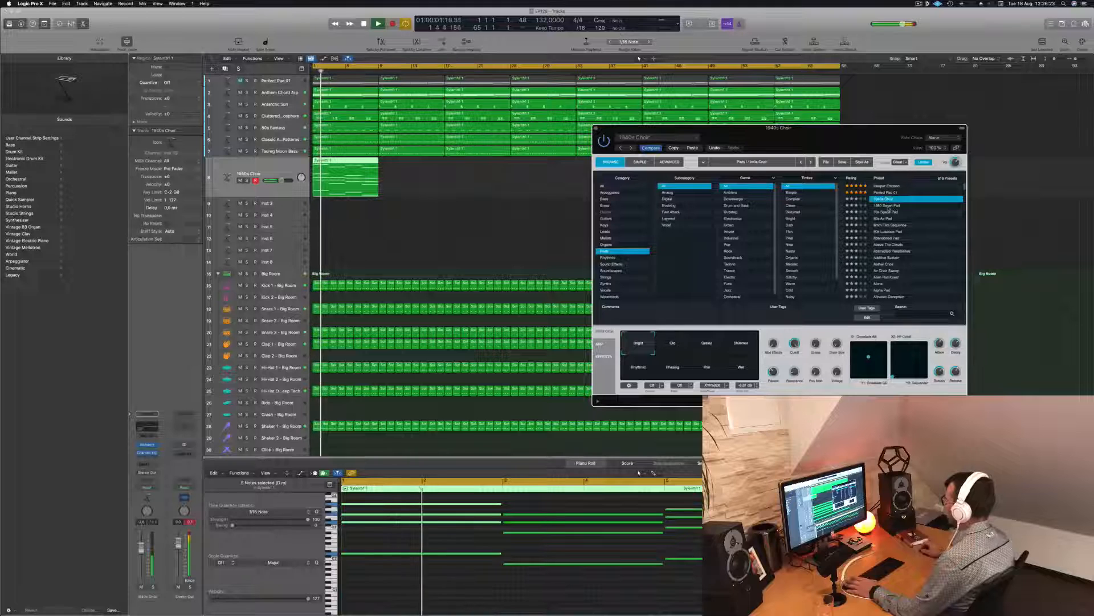
left_click(887, 206)
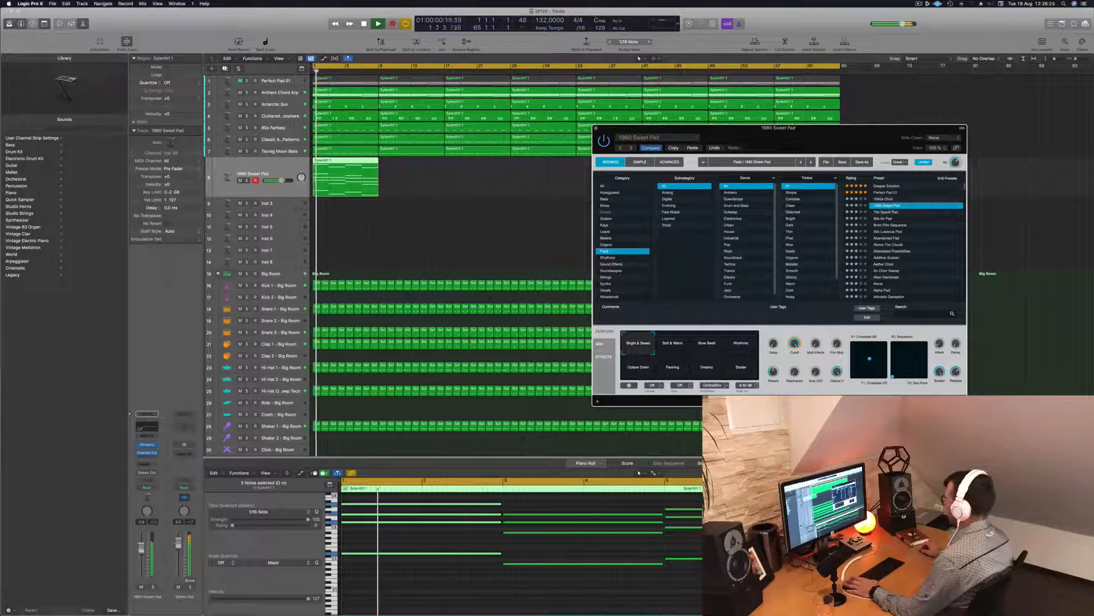
left_click(884, 218)
key("Return")
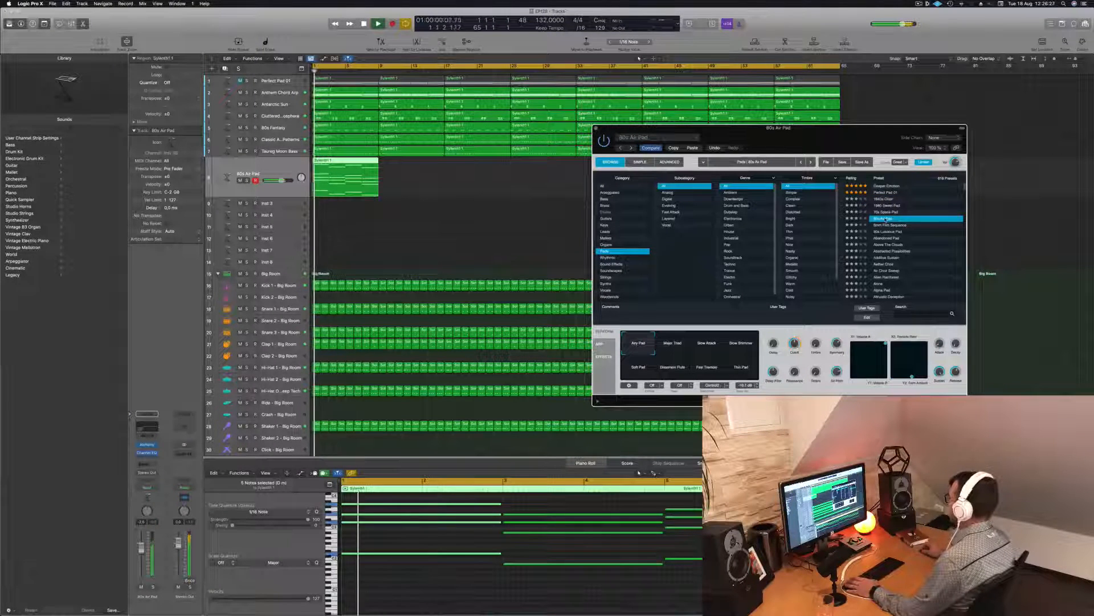
left_click(889, 226)
key("Return")
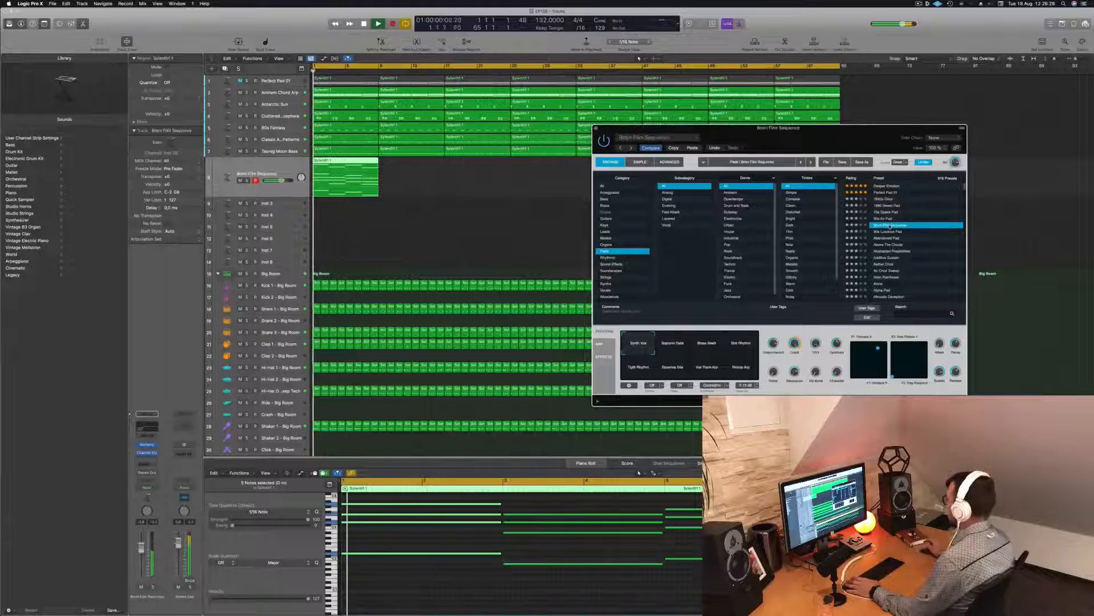
Add a send from the 8mm Film Sequence track to an existing aux bus
key("space")
left_click(147, 463)
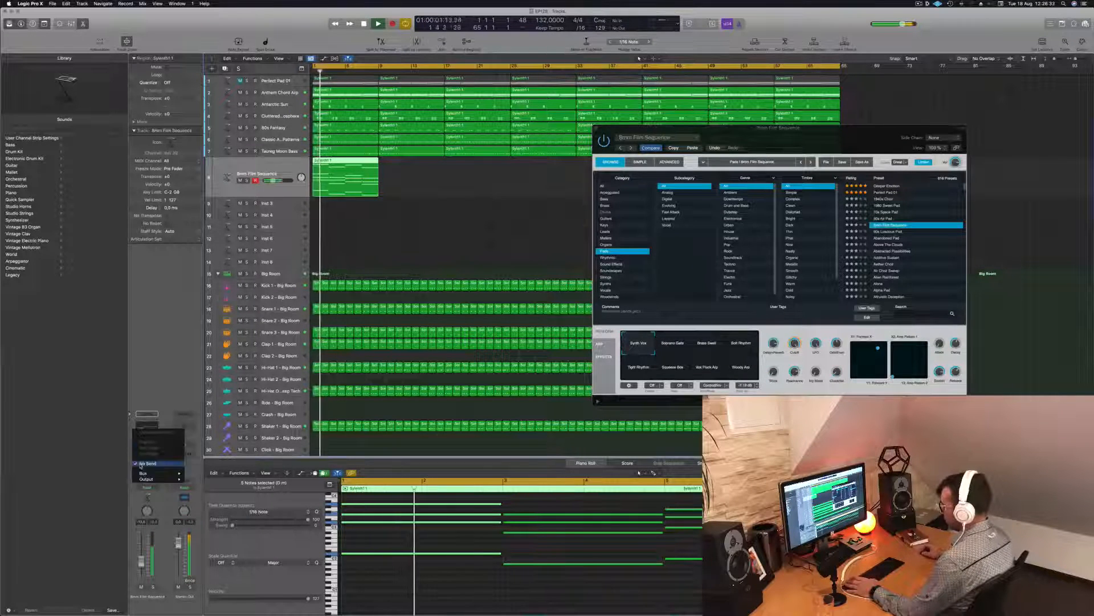
mouse_move(153, 473)
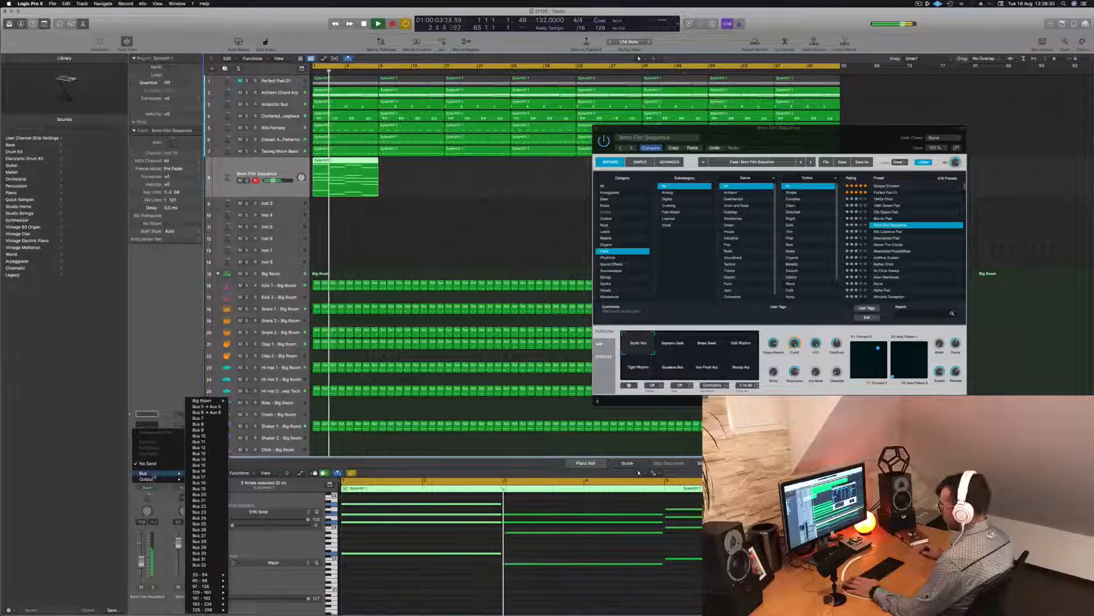
left_click(208, 412)
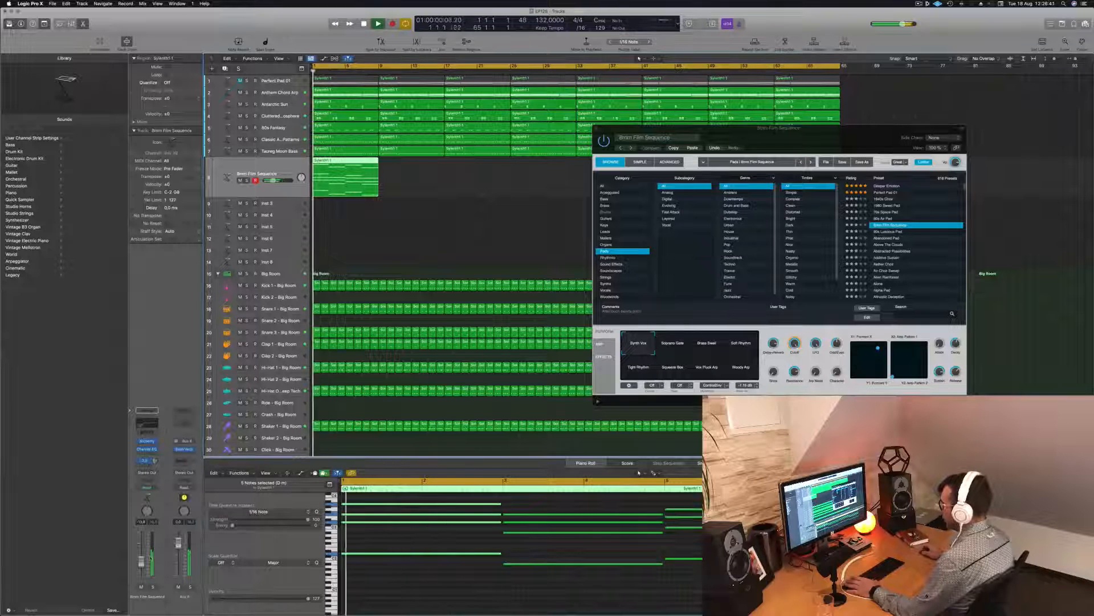
Try the 90s Luscious Pad preset and load the Abandoned Pad preset in its place
left_click(888, 233)
left_click(888, 233)
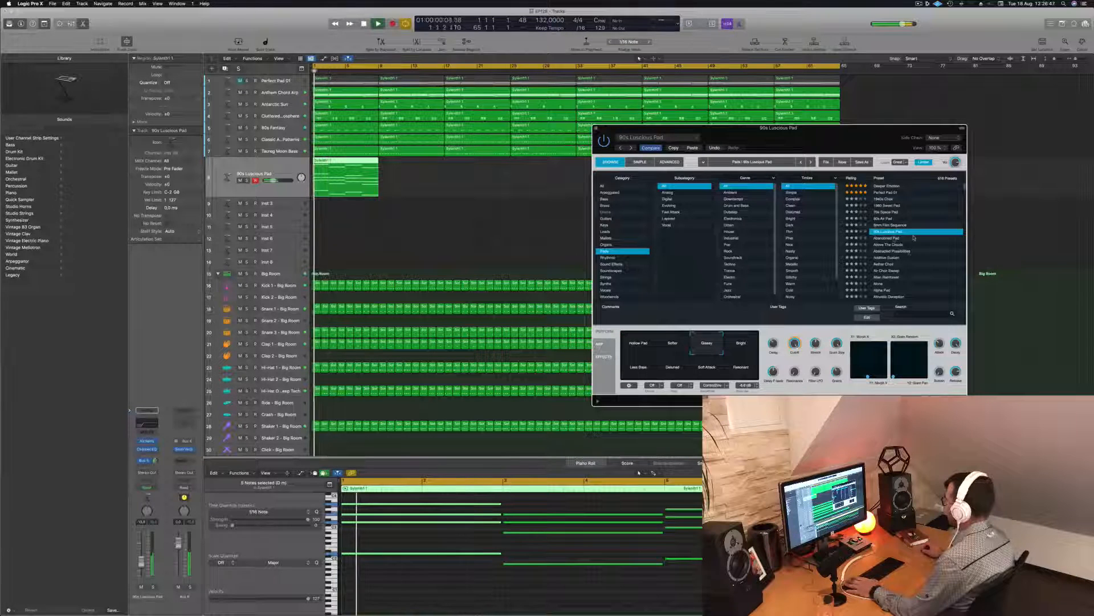
left_click(888, 238)
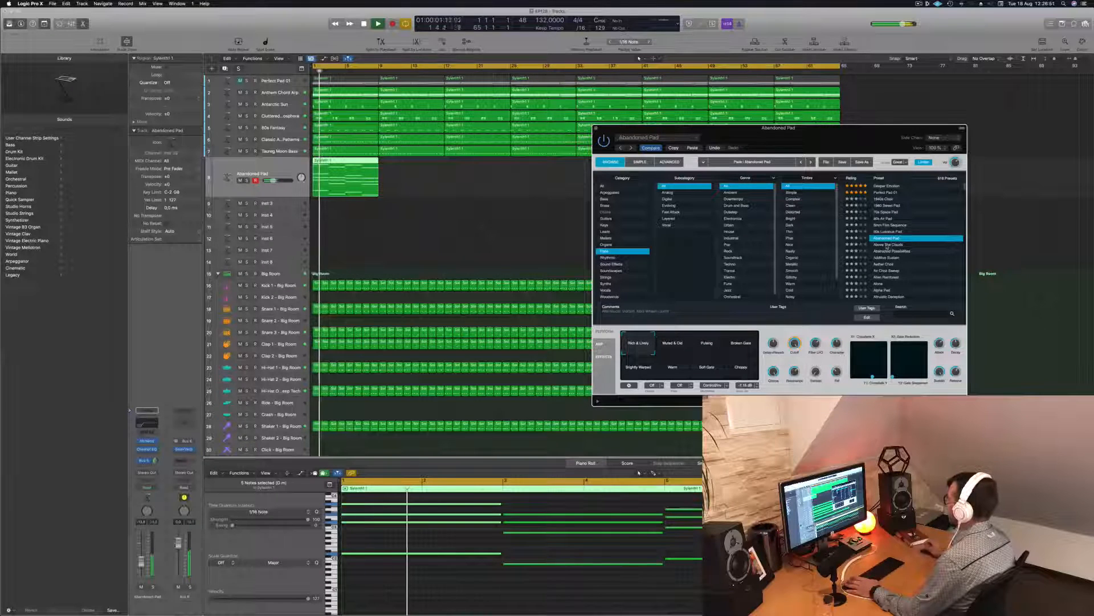
Audition the Muted & Old, Pulsing and Broken Gate variations of the Abandoned Pad preset
left_click_drag(850, 140, 782, 93)
left_click(607, 297)
left_click(640, 297)
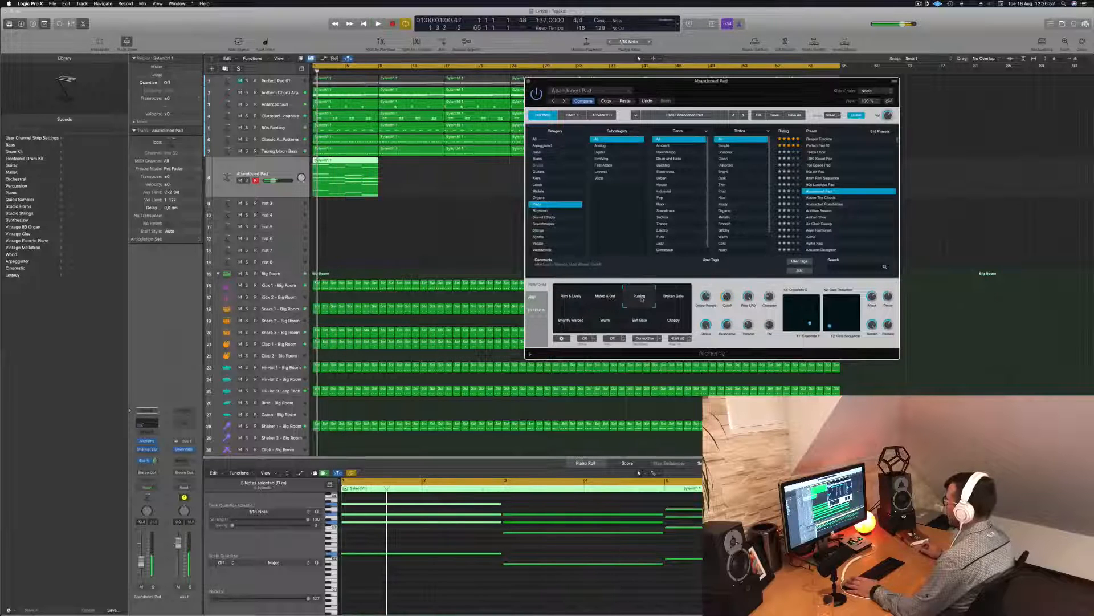
left_click(676, 297)
key("space")
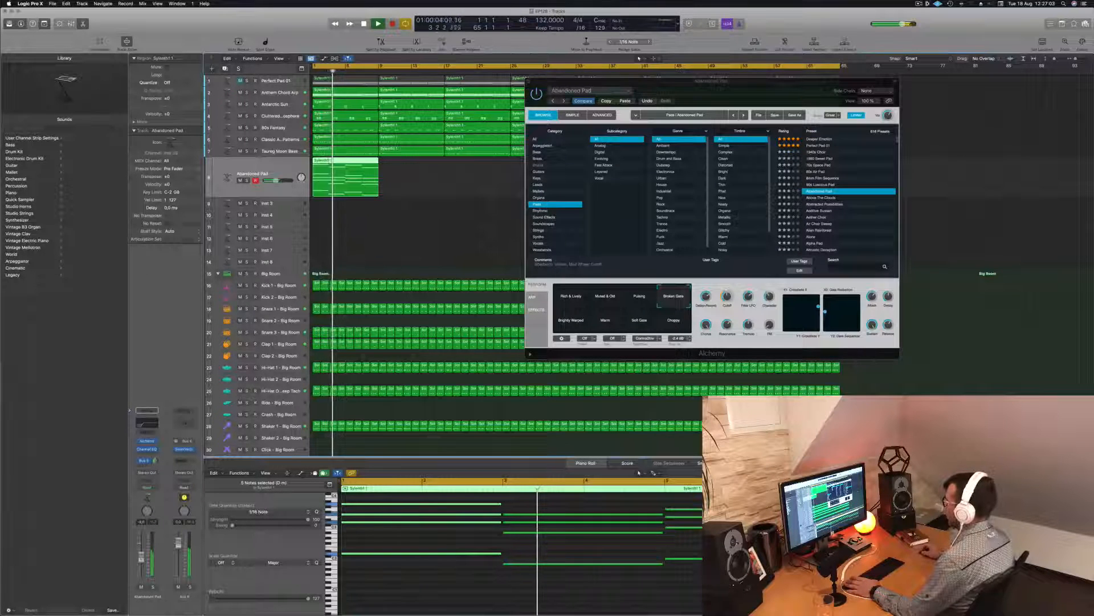
Audition the fifth to eighth variations of the Abandoned Pad preset in turn, ending on Choppy
left_click(576, 321)
key("Return")
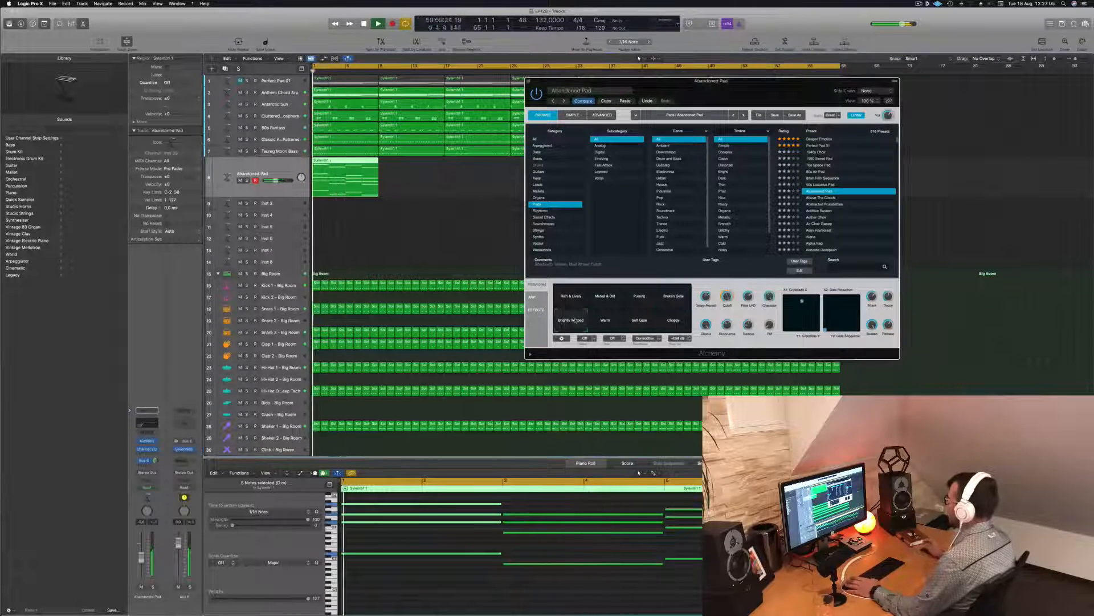
left_click(605, 322)
key("Return")
left_click(640, 321)
left_click(676, 322)
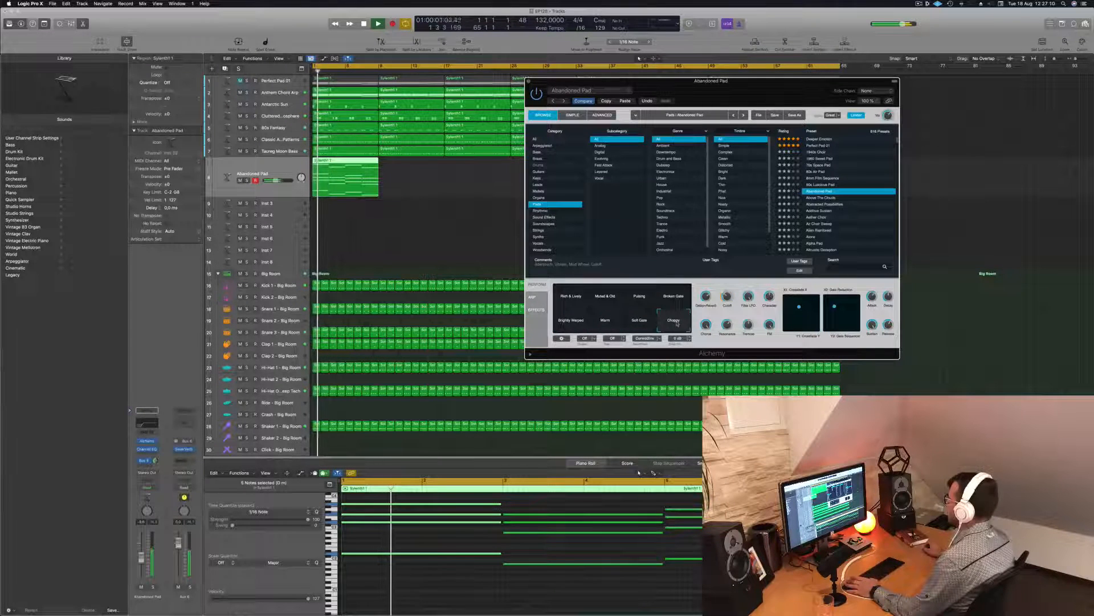
Compare the fifth variation of Abandoned Pad with Choppy once more and keep the Choppy variation while playback continues
key("v")
left_click(574, 320)
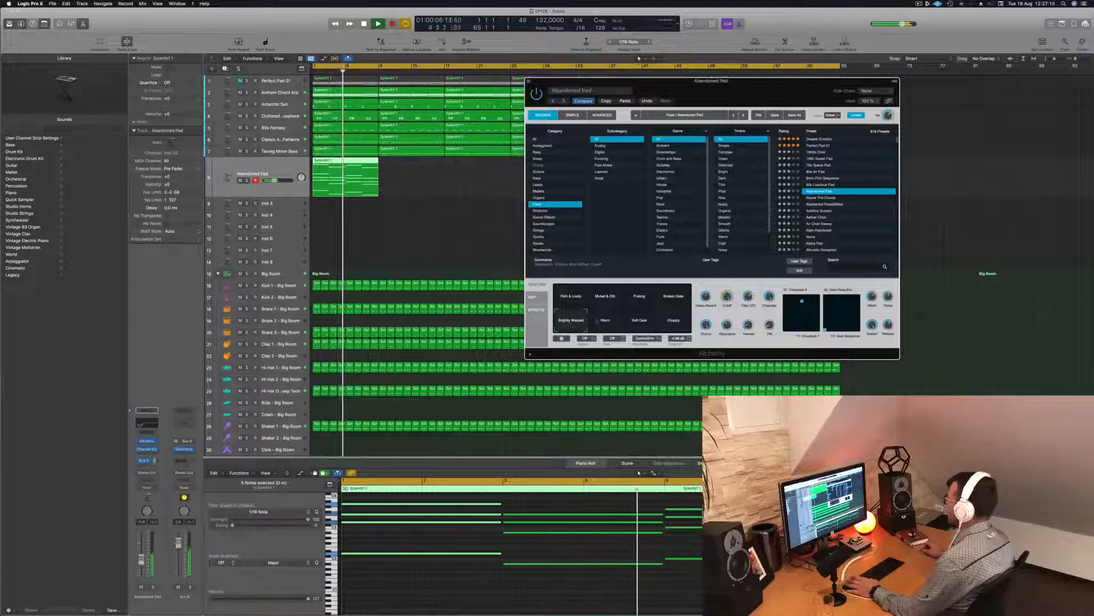
left_click(664, 320)
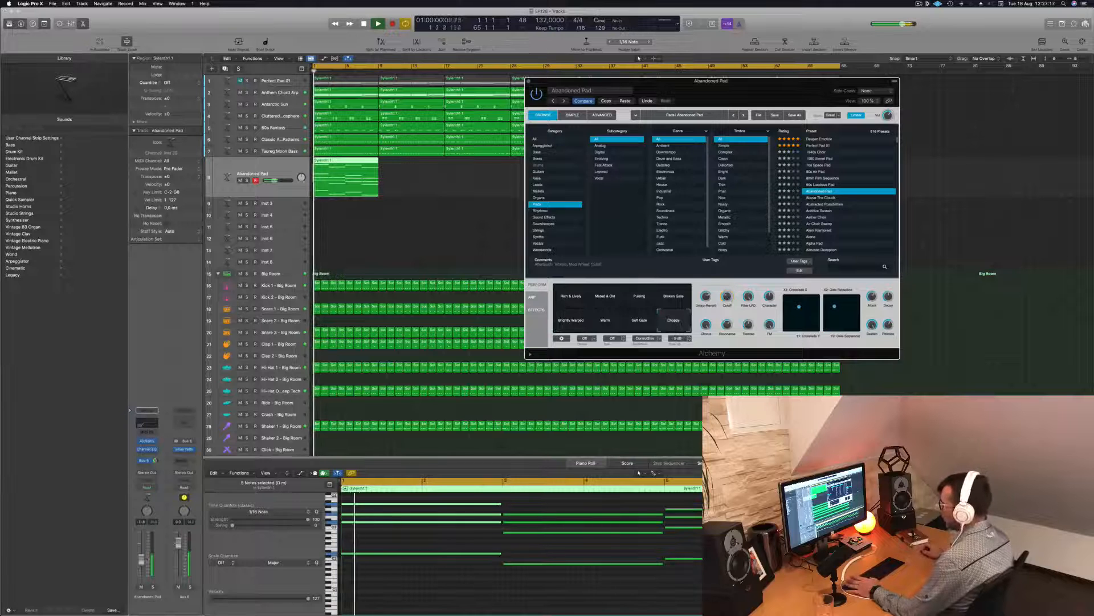
left_click(335, 512)
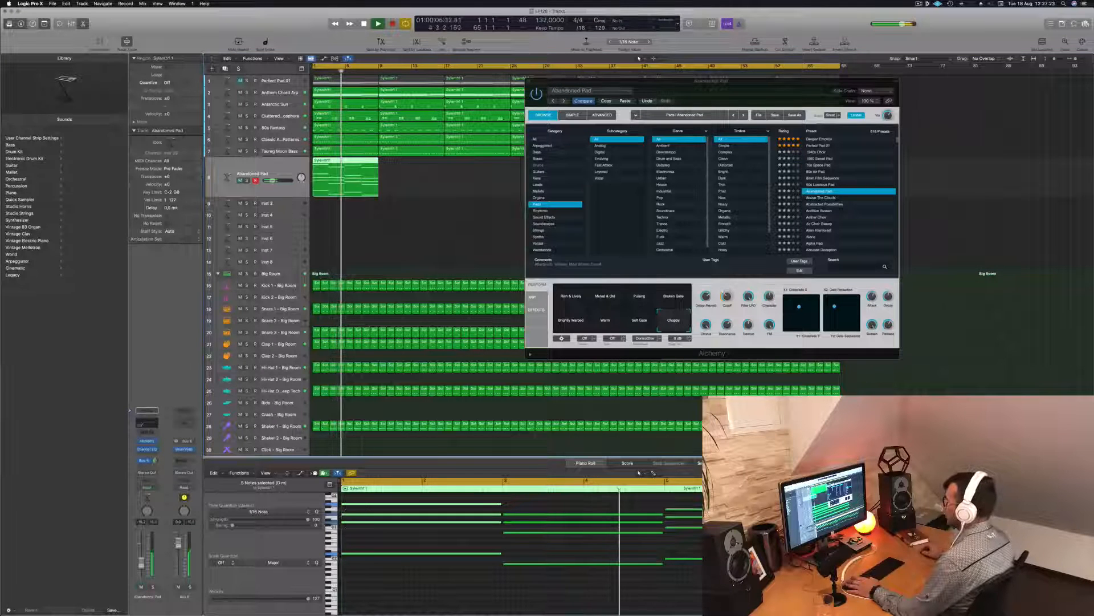
Copy the first Abandoned Pad region along its track until it fills the arrangement, and play from the start
left_click(140, 586)
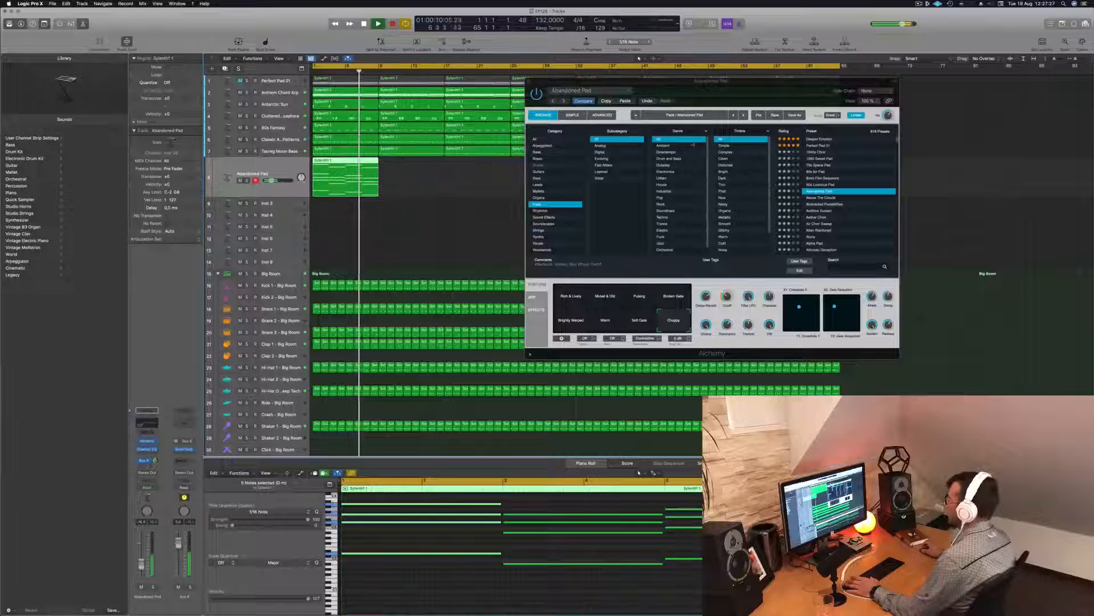
left_click_drag(736, 87, 1022, 150)
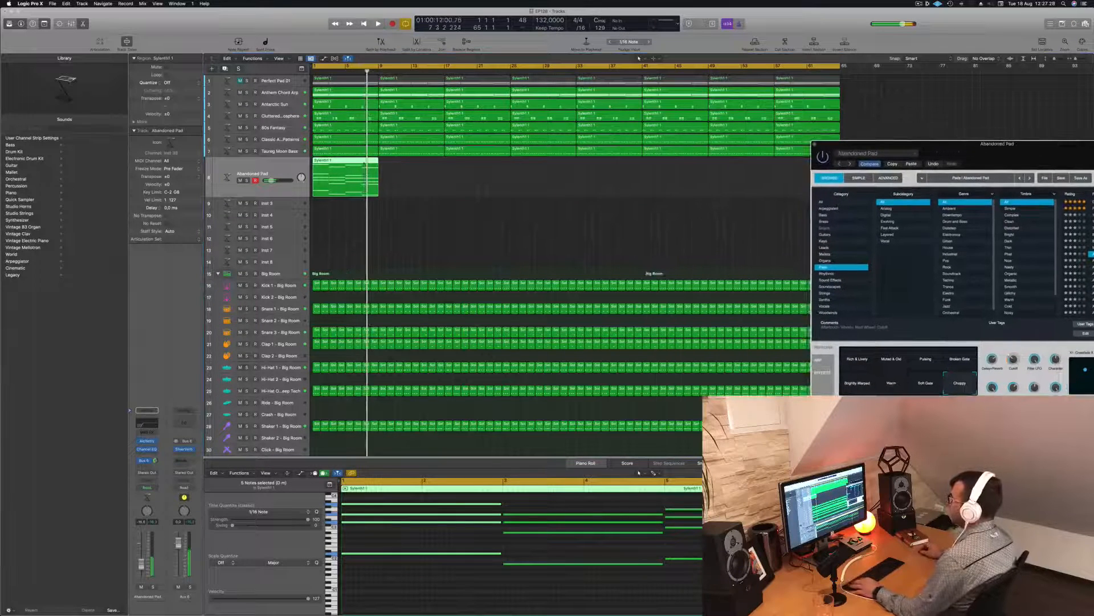
left_click_drag(330, 182, 397, 183)
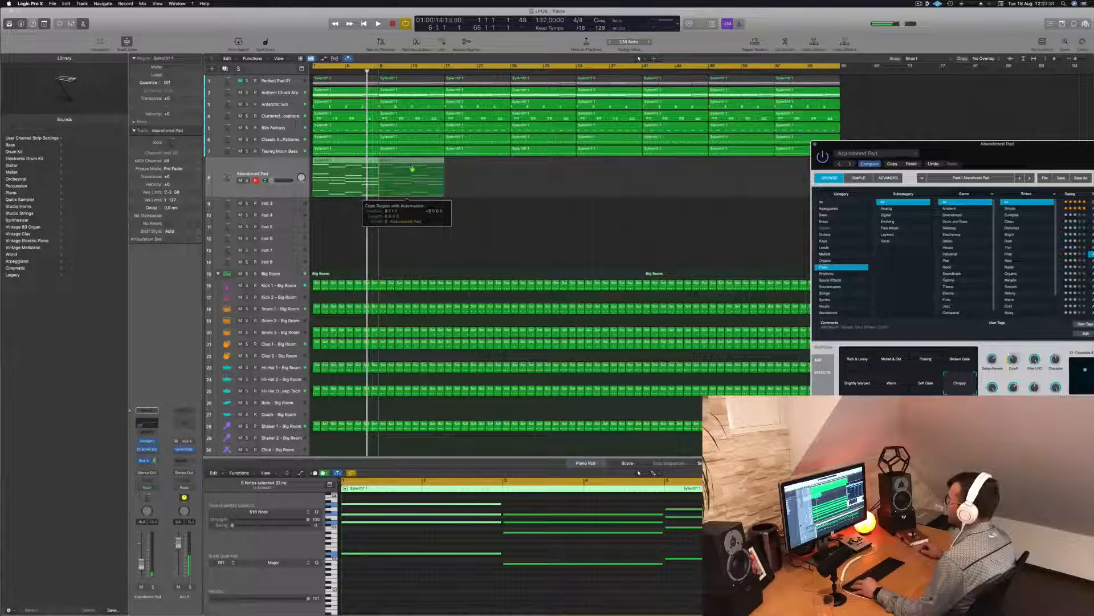
left_click(345, 157, "shift")
left_click_drag(342, 160, 478, 162)
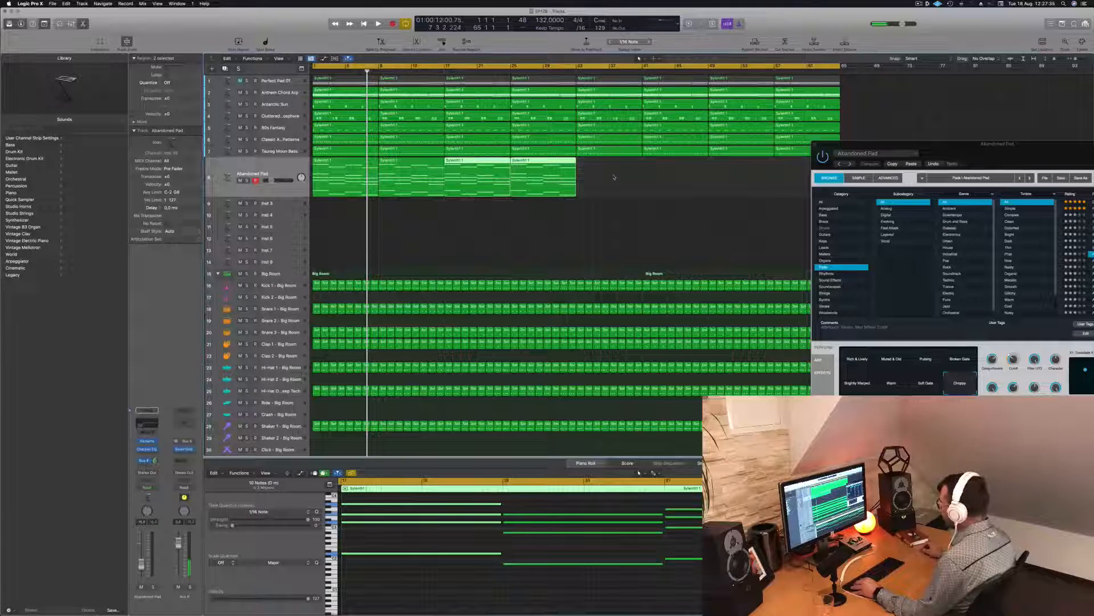
left_click_drag(344, 165, 607, 166)
key("Return")
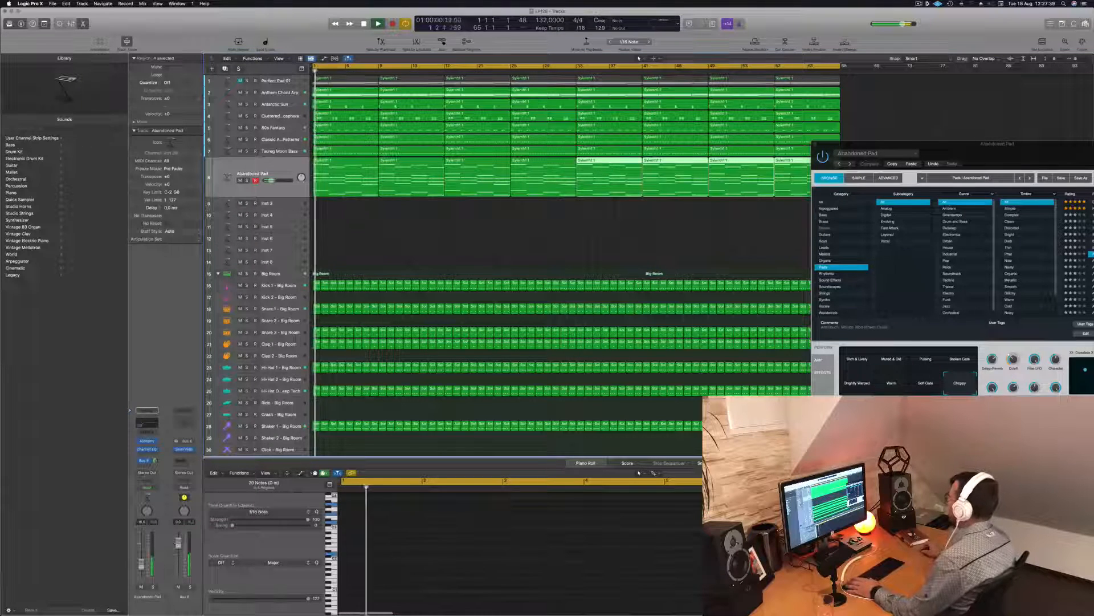
Duplicate the Abandoned Pad track with its settings, copy the first region onto the new track and restart playback
left_click_drag(981, 143, 743, 69)
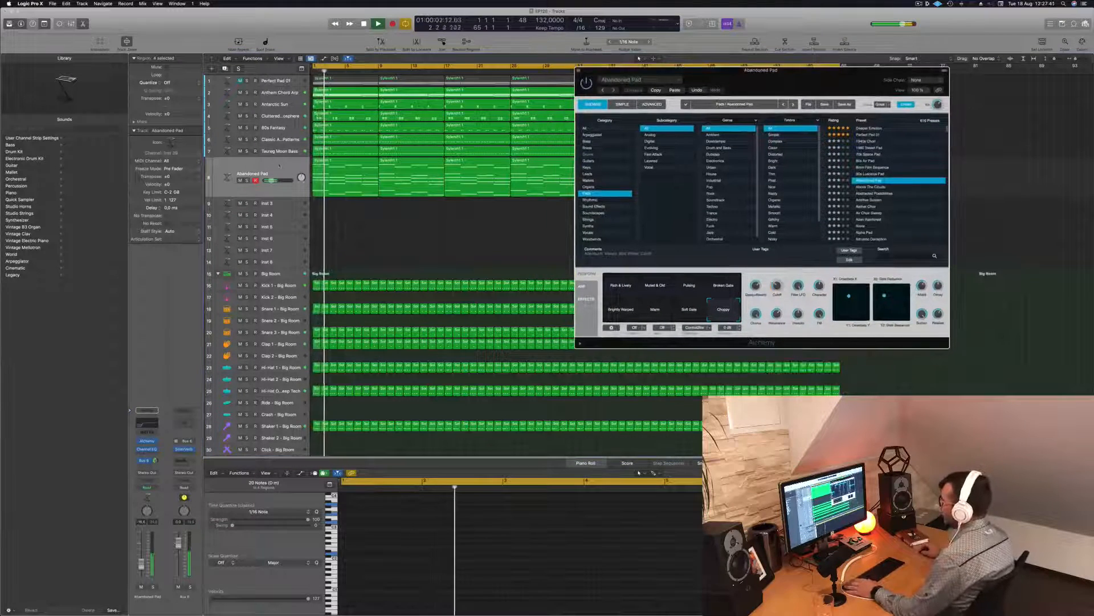
left_click(280, 165)
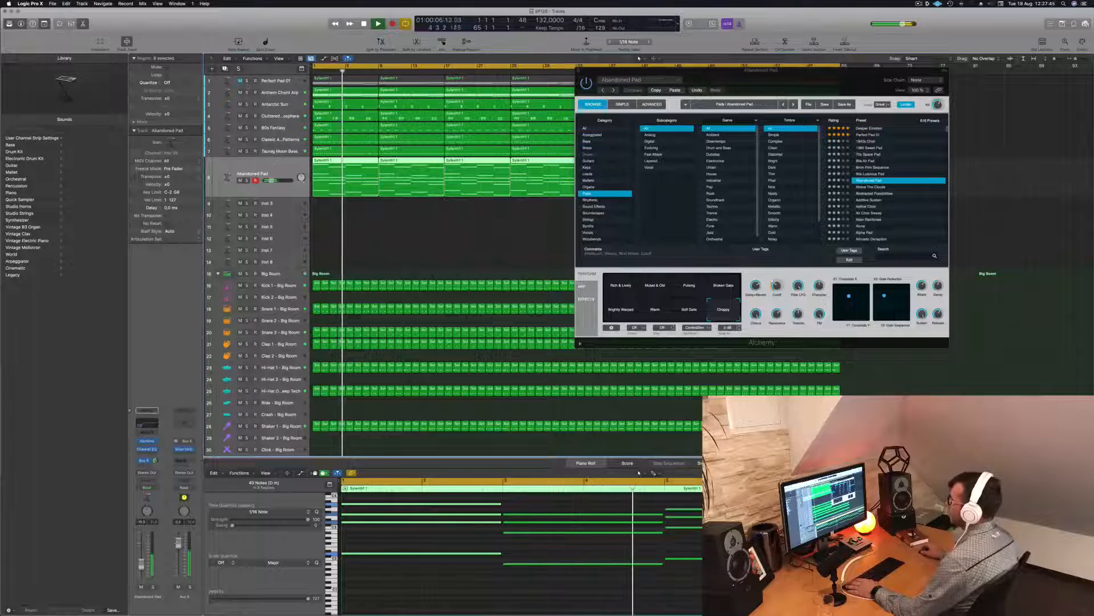
key("super+d")
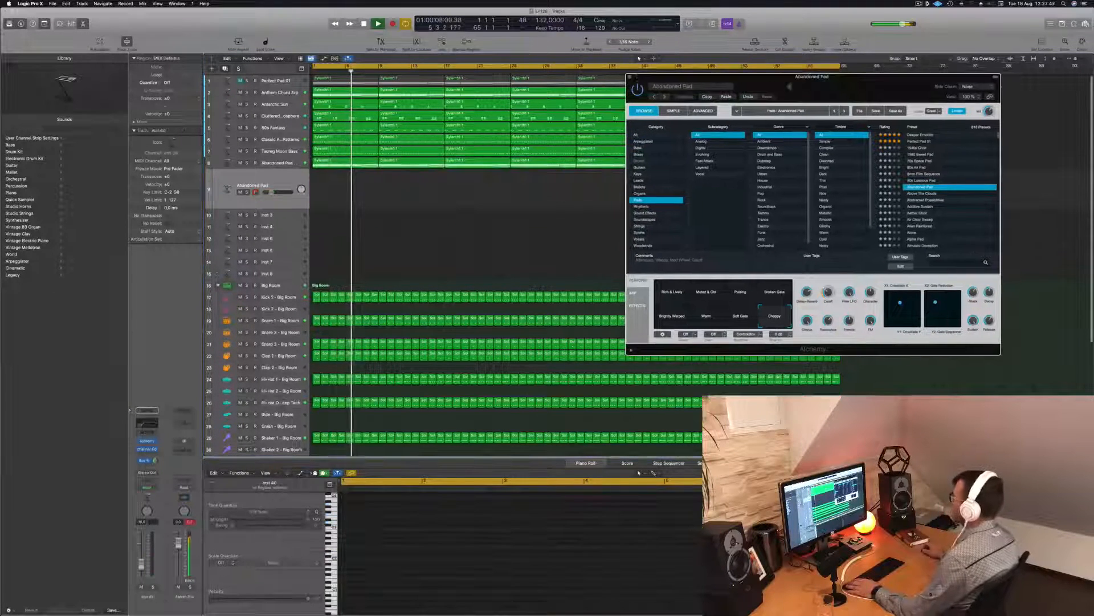
key("v")
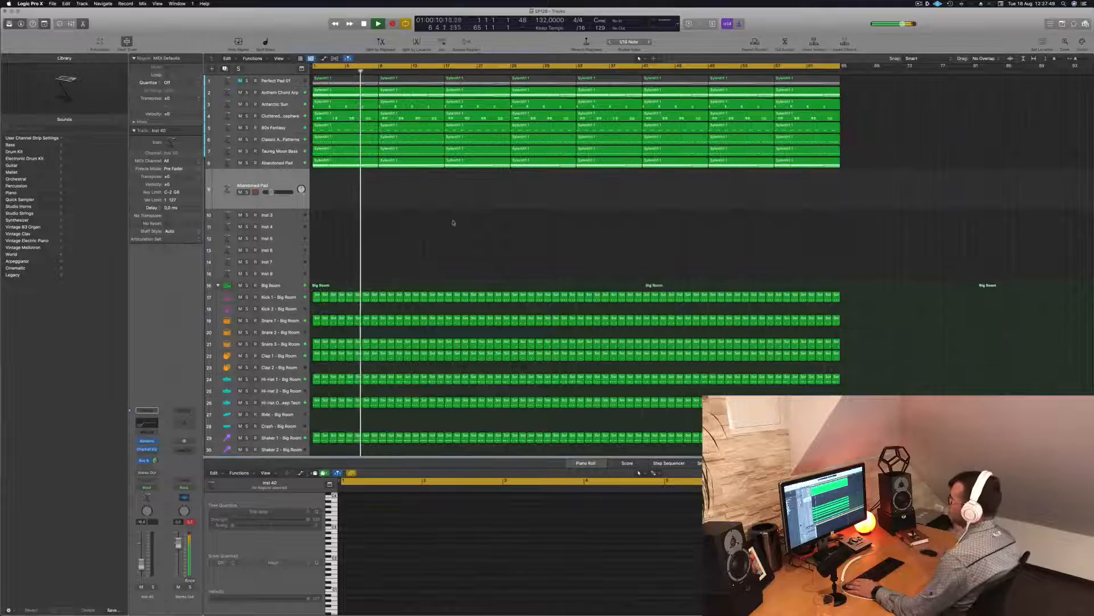
left_click_drag(333, 163, 333, 183)
key("space")
key("Return")
key("space")
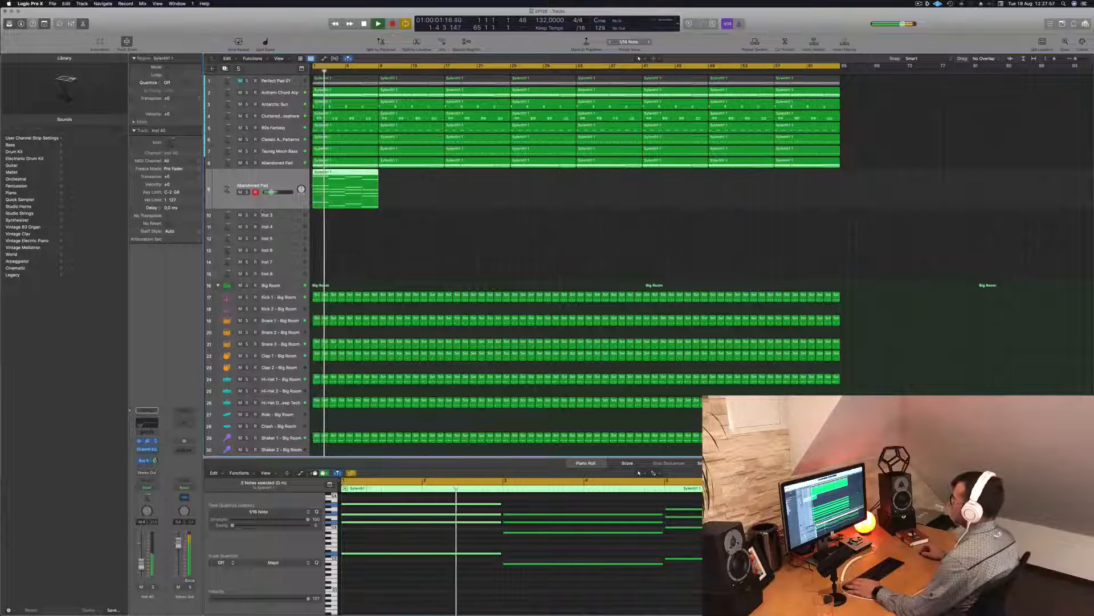
Audition the Alien Rainforest preset on the duplicated track and load the Alone preset in its place
key("v")
key("Return")
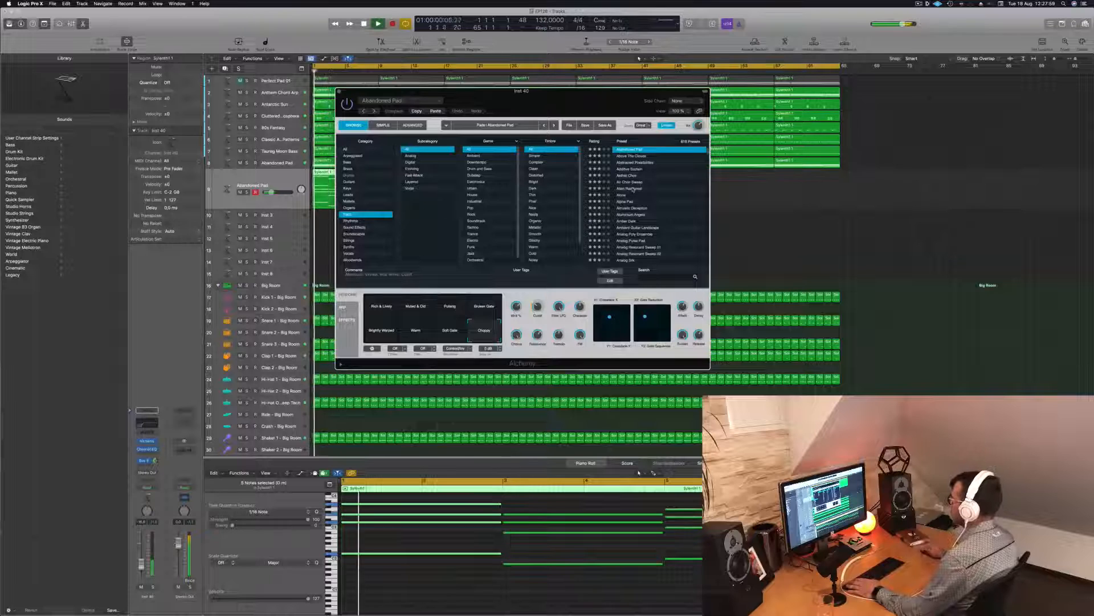
left_click(632, 188)
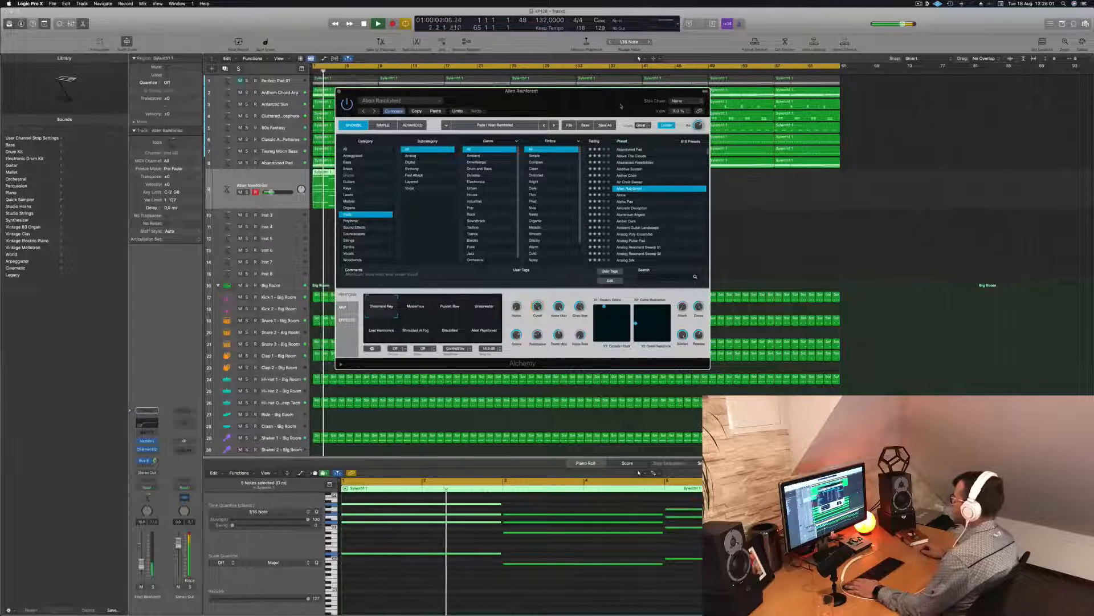
left_click_drag(596, 100, 719, 127)
key("s")
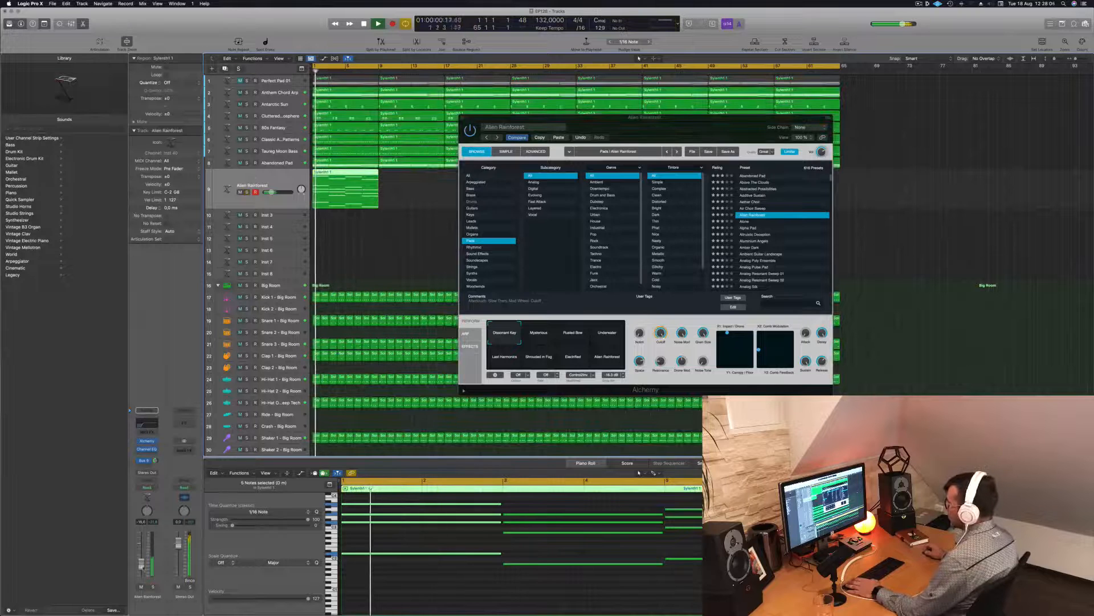
key("Return")
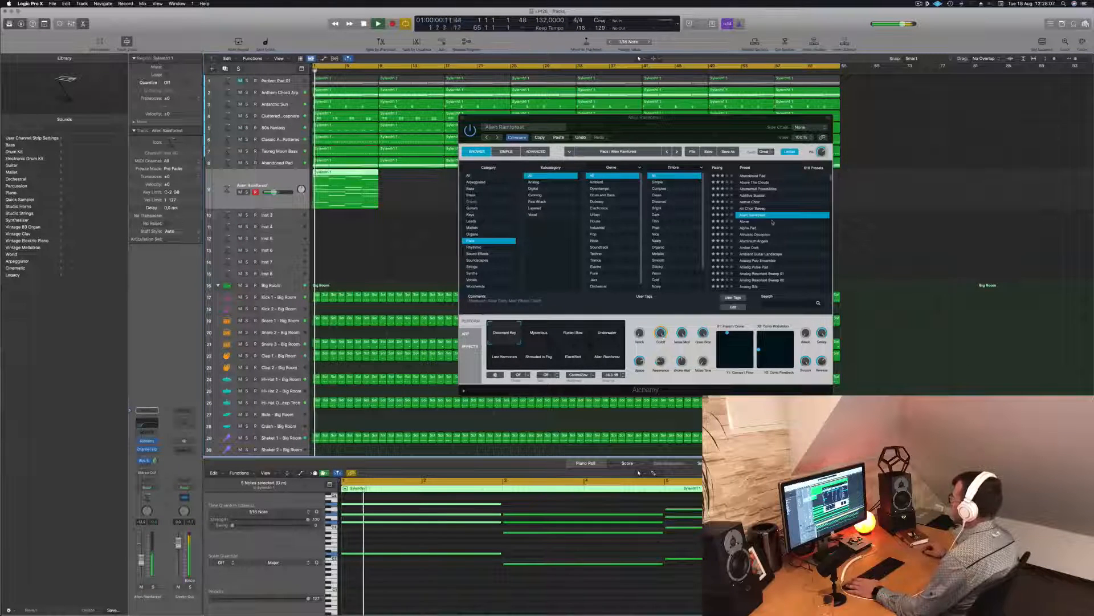
left_click(748, 222)
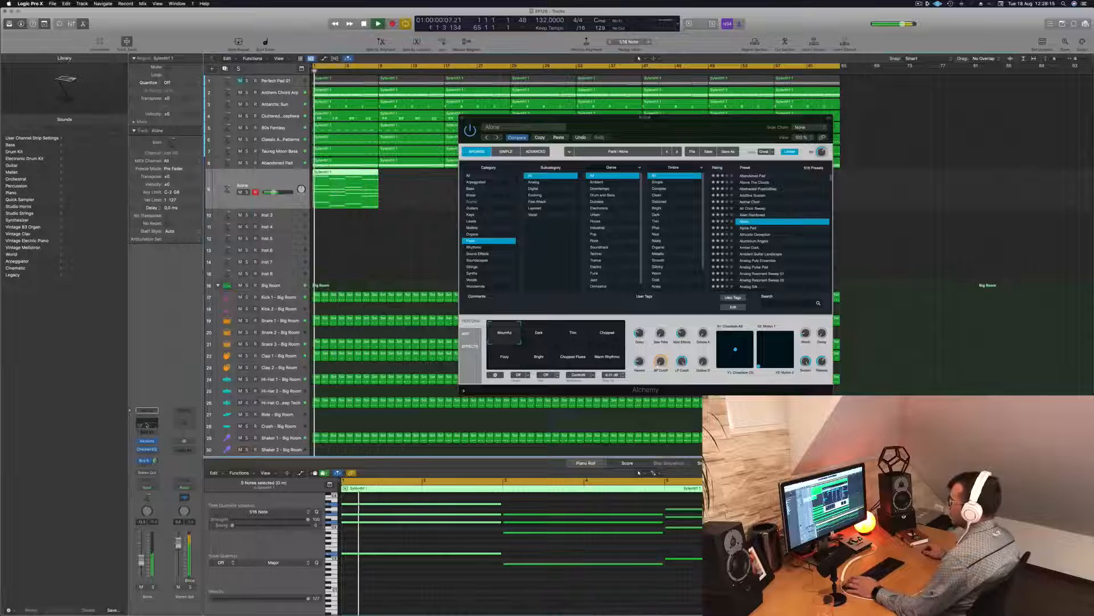
Set the low cut in the Alone track's Channel EQ to 760 Hz and adjust the track's bus send
left_click(147, 449)
left_click_drag(502, 225, 615, 218)
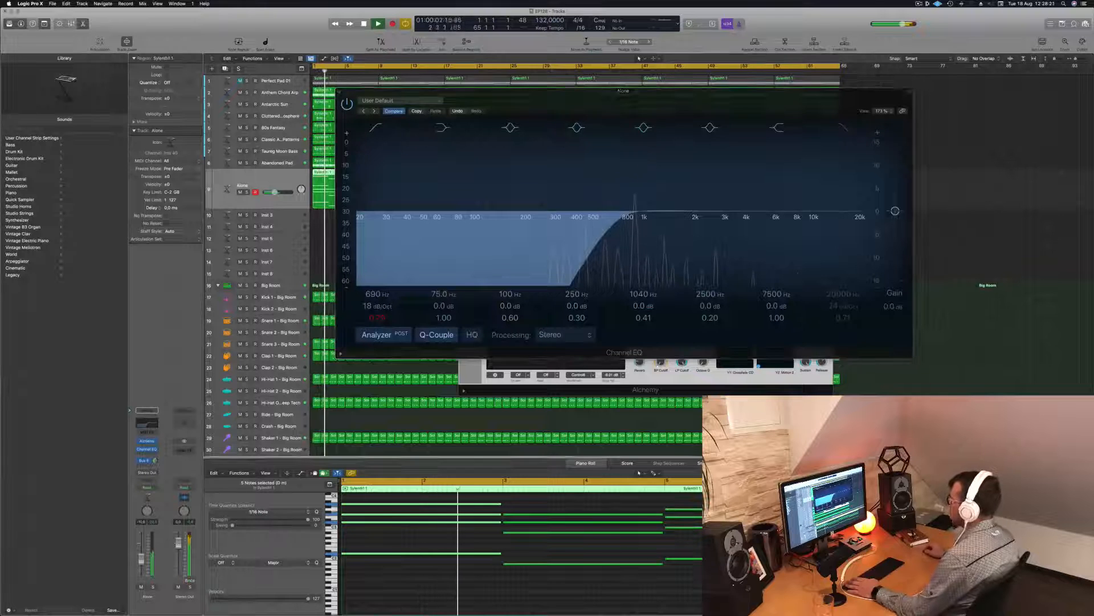
left_click_drag(618, 224, 625, 220)
left_click(155, 460)
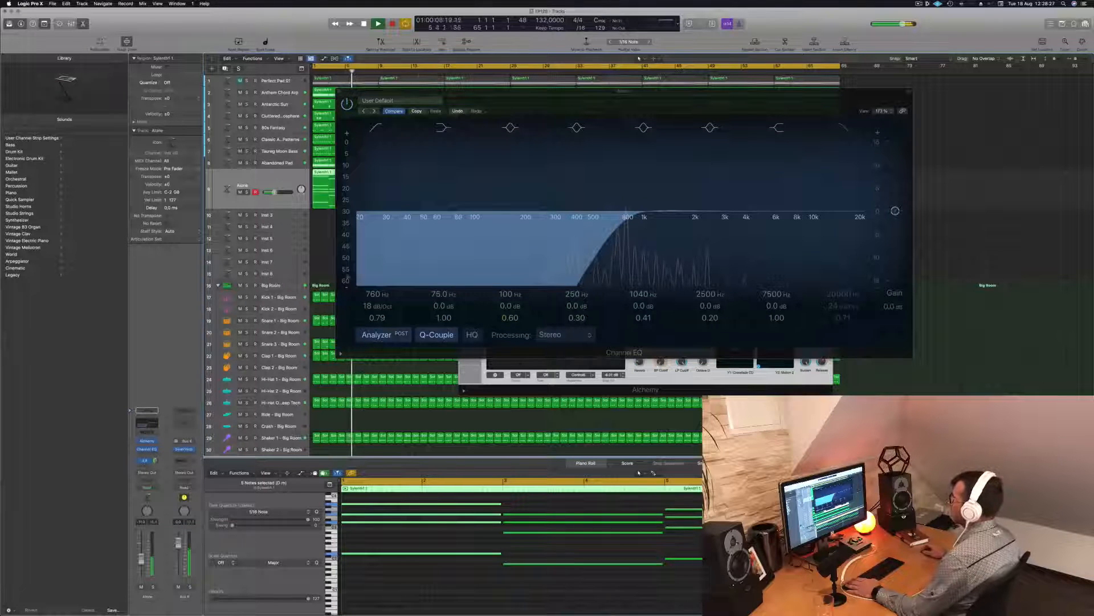
left_click(339, 92)
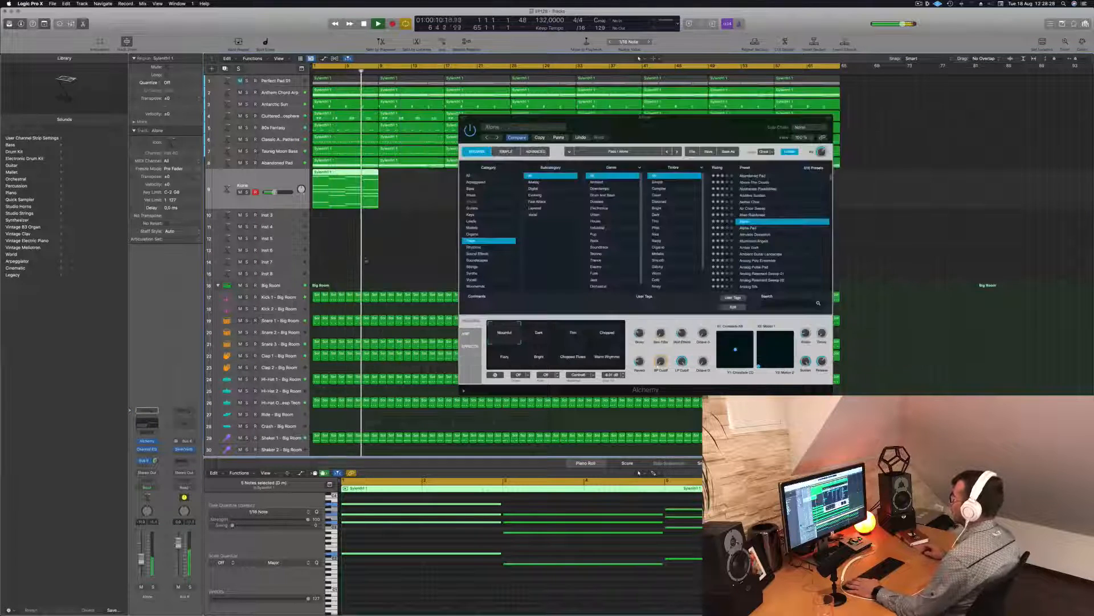
Copy the first region on the Alone track along the timeline until it fills the arrangement
left_click_drag(508, 125, 883, 154)
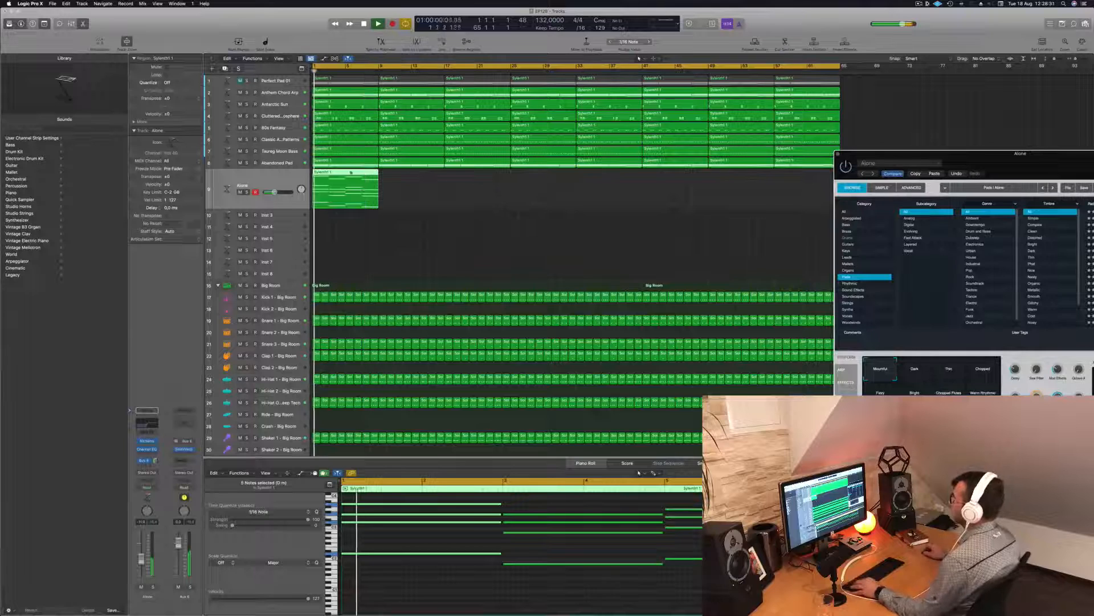
left_click_drag(350, 180, 748, 175)
key("super+Left")
key("super+Left")
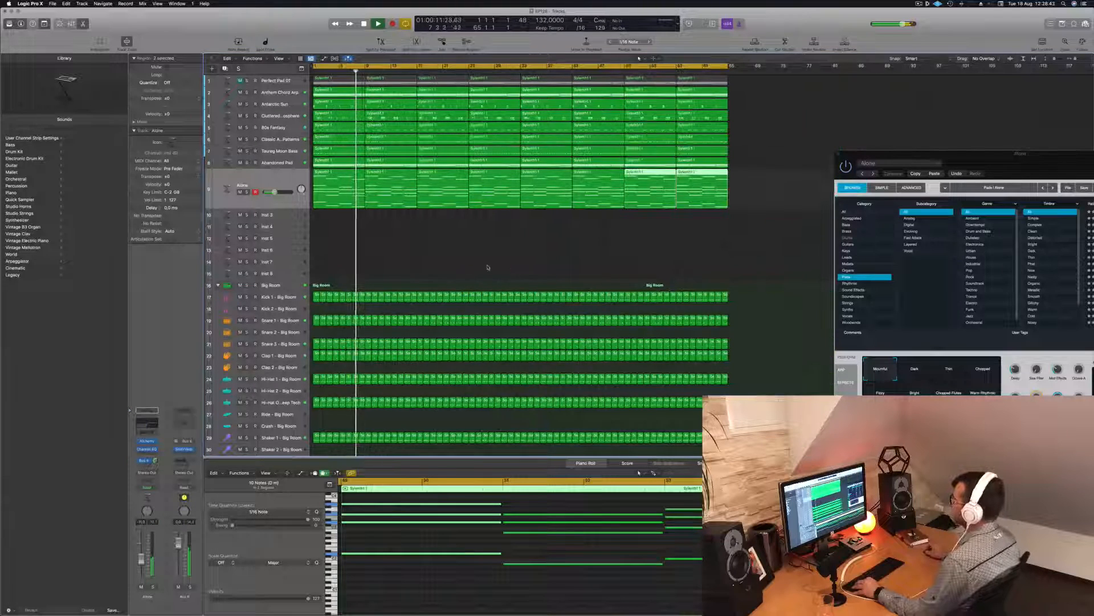
left_click(448, 257)
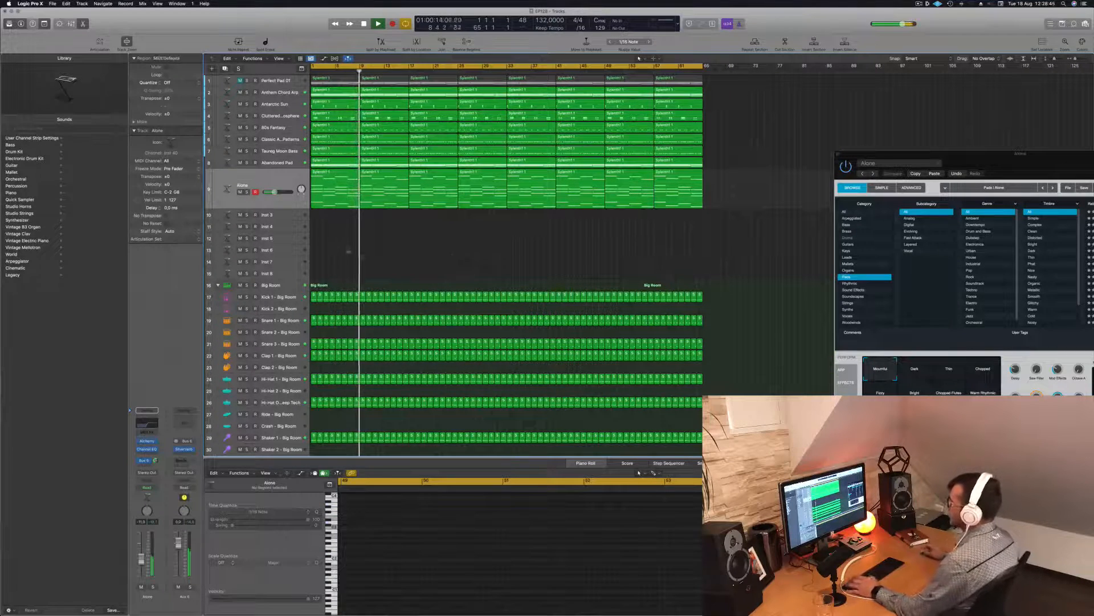
Listen to the Alone track in solo from the start and bring the full mix back in
key("Return")
key("s")
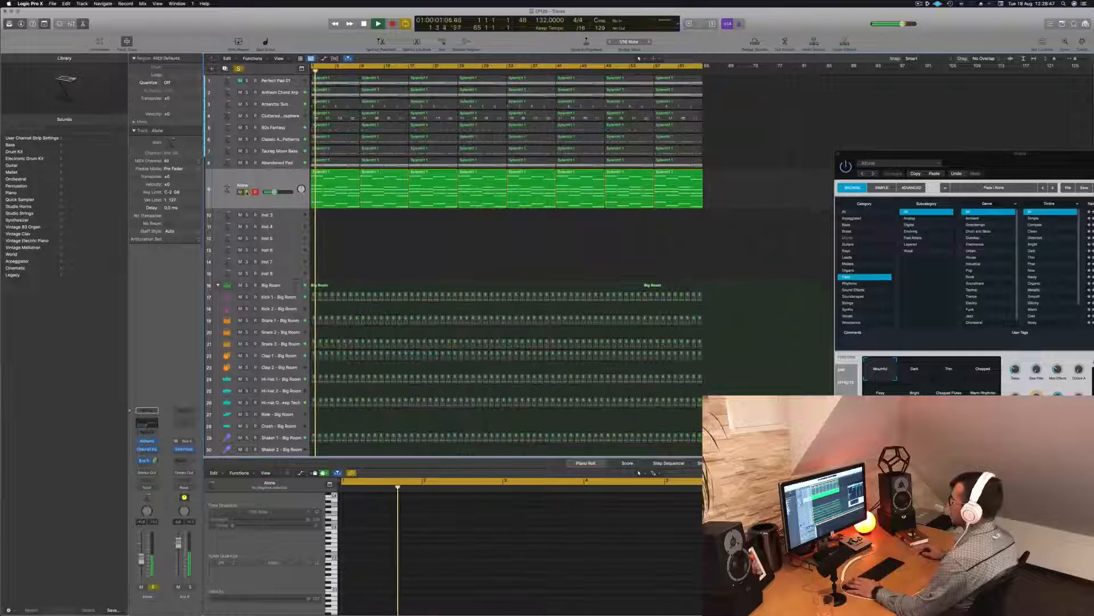
key("s")
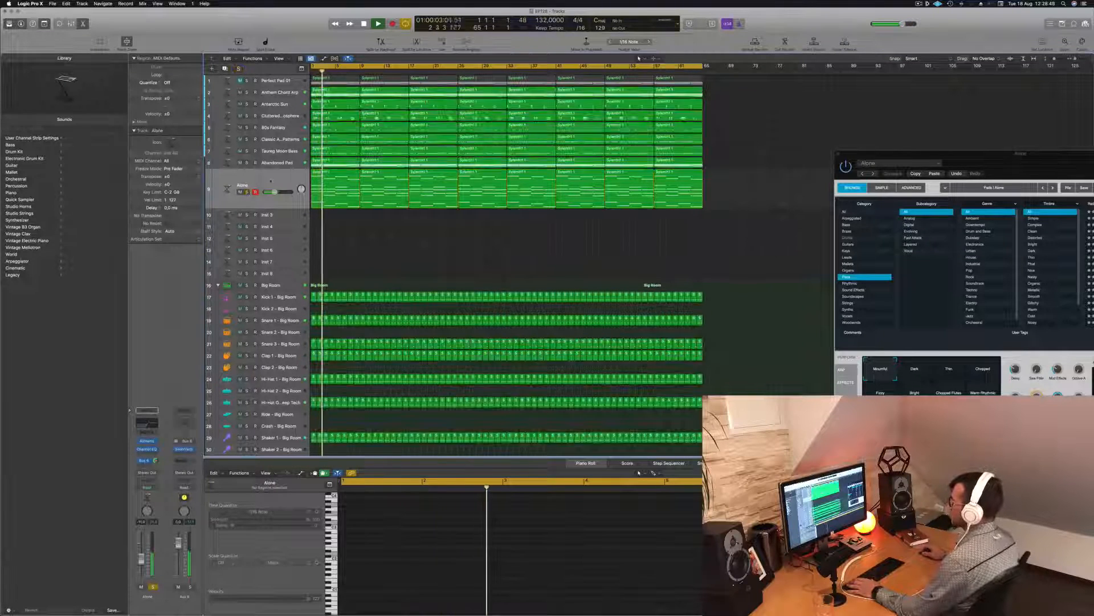
Audition the Dark, Thin, Chopped and fifth variations of the Alone preset in turn during playback
key("v")
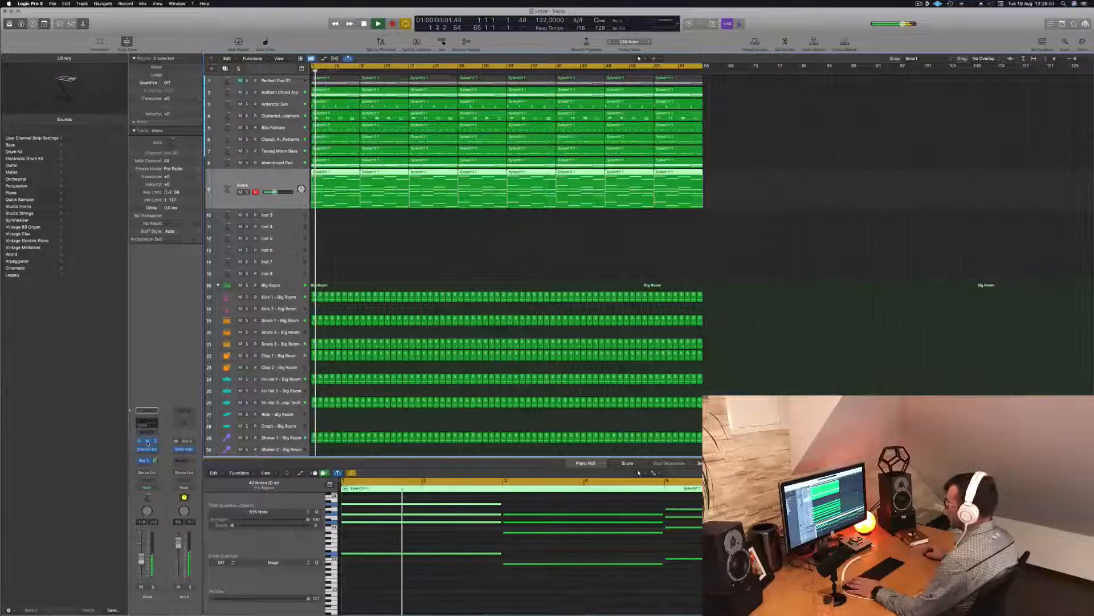
key("v")
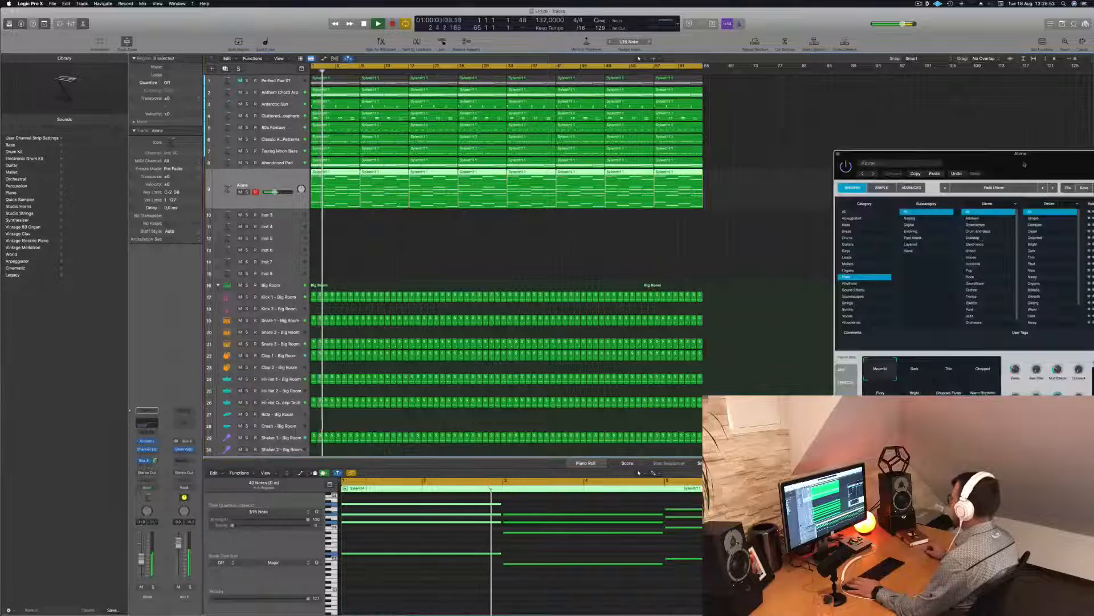
left_click(643, 330)
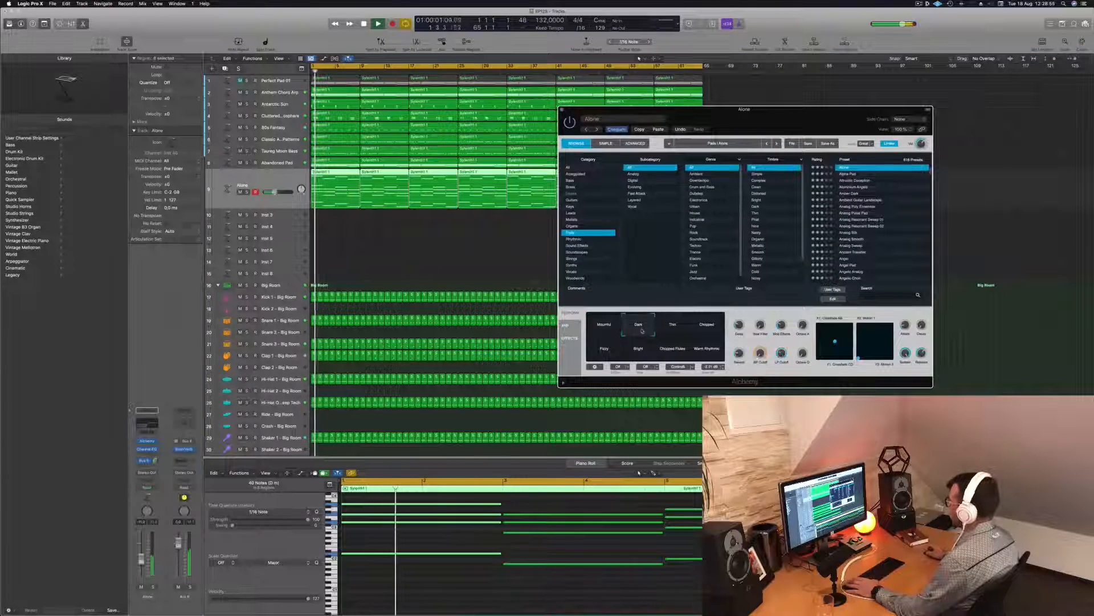
left_click(674, 330)
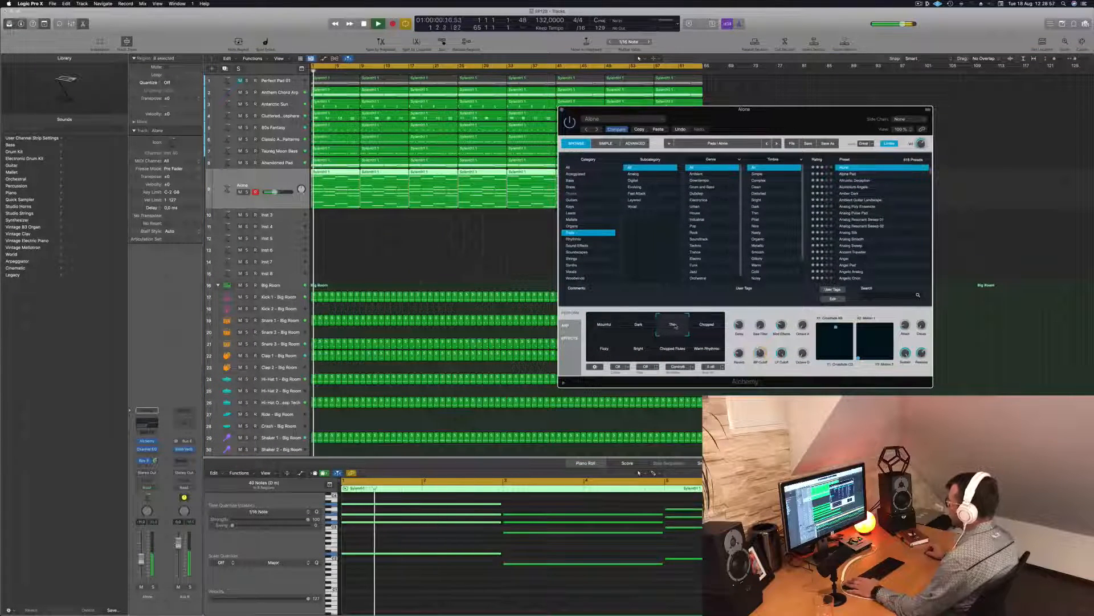
left_click(712, 330)
left_click(605, 353)
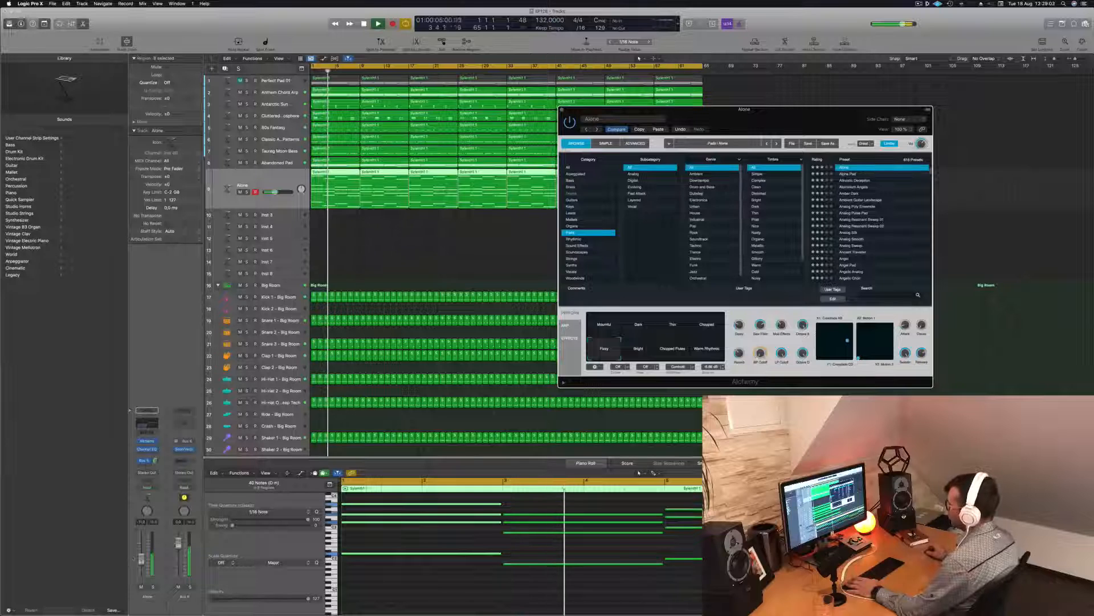
Audition the sixth to eighth variations of the Alone preset, starting with Bright, and keep the fifth variation
key("space")
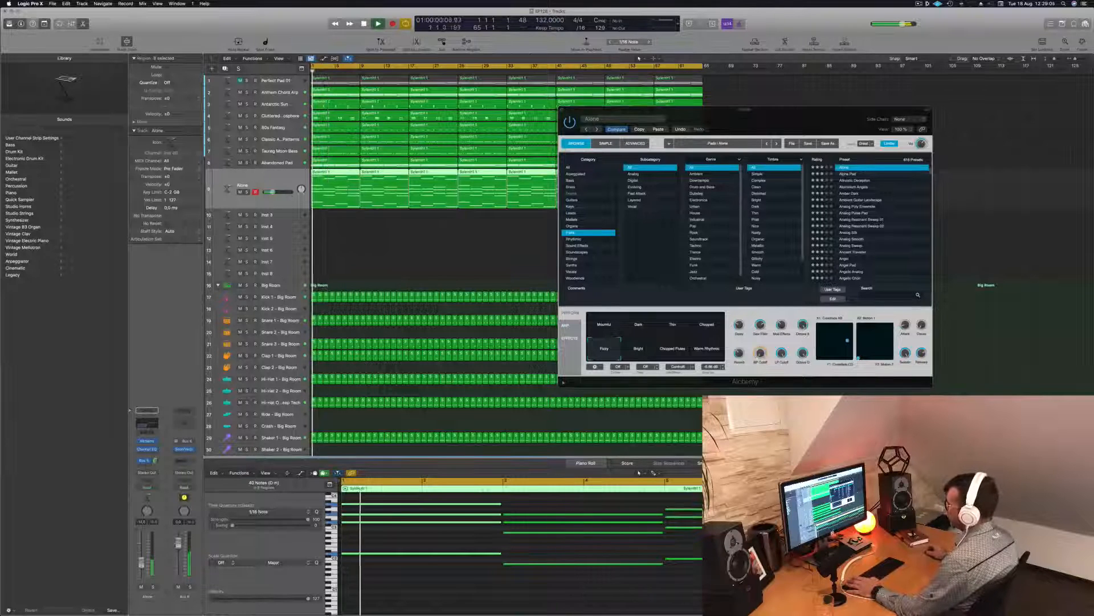
left_click(636, 352)
left_click(673, 351)
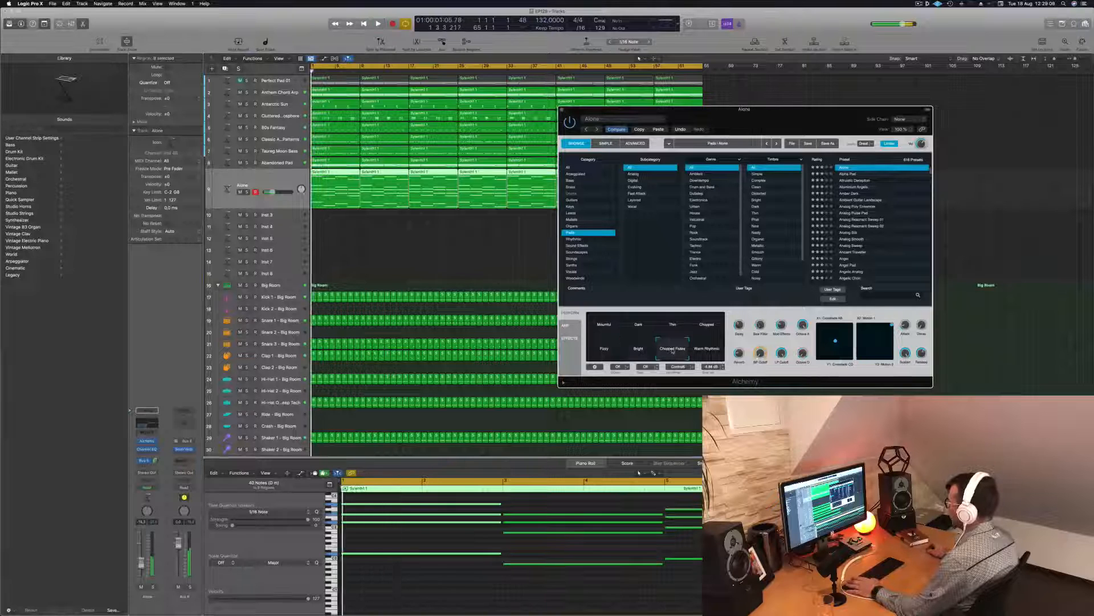
left_click(710, 350)
left_click(608, 348)
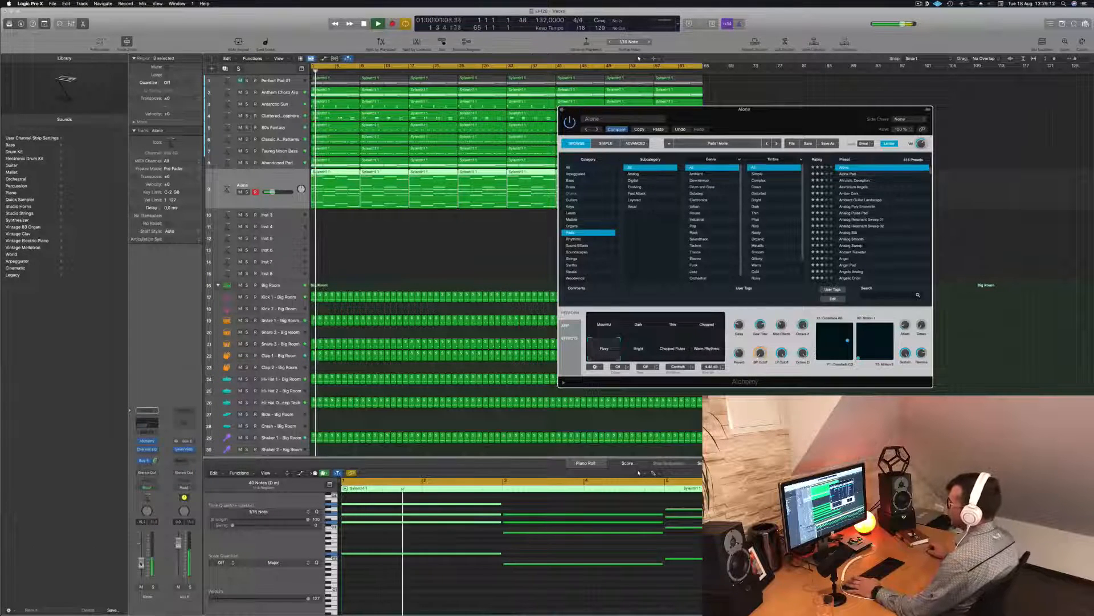
Fine-tune the Alone track's volume while listening, close Alchemy, and stop playback at the start of the song
left_click_drag(141, 564, 141, 562)
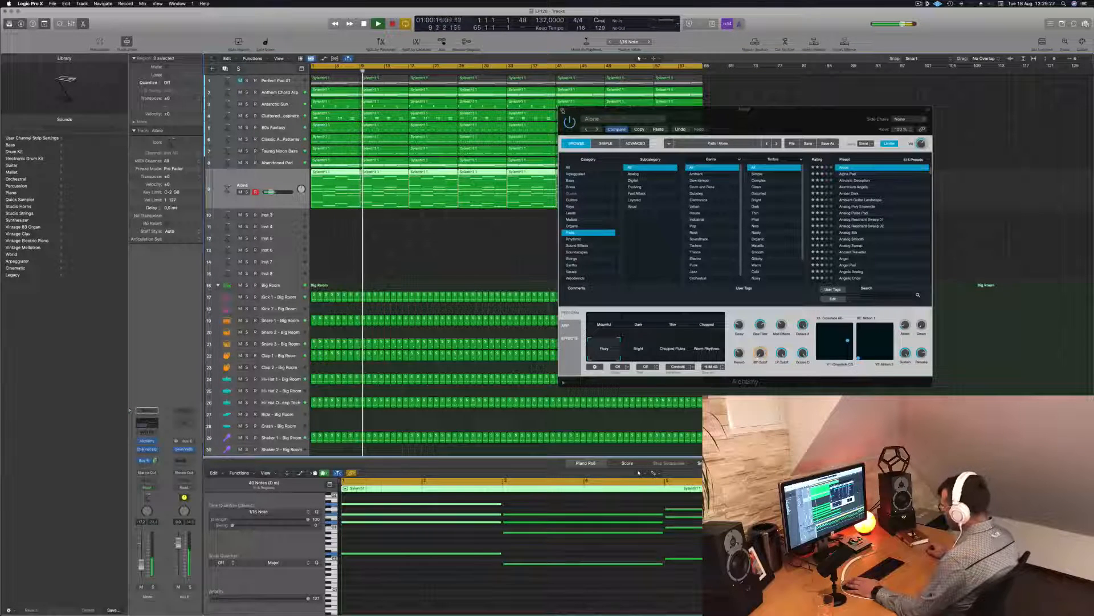
key("super+w")
left_click(482, 259)
key("Return")
key("space")
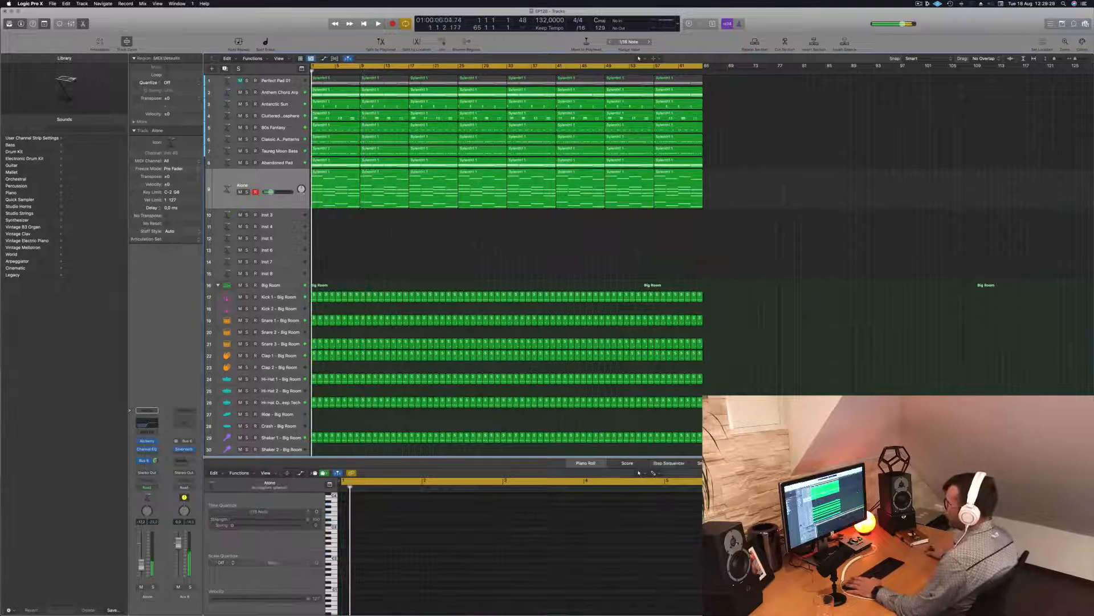
Duplicate the Alone track as an empty layer directly below it and start playback from the beginning of the song
left_click(278, 180)
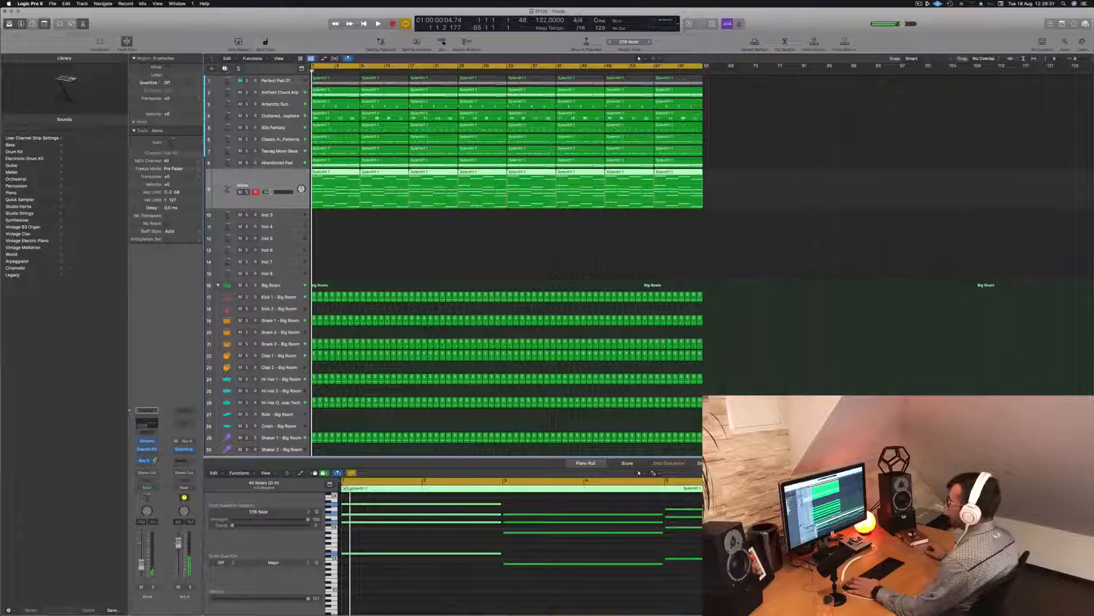
key("super+d")
left_click(336, 174)
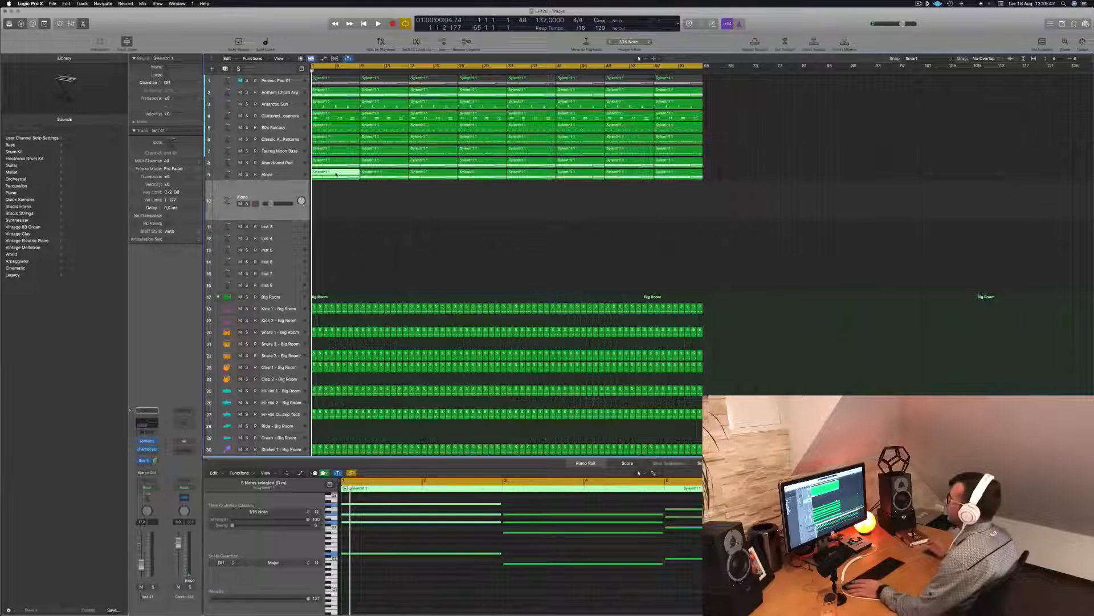
left_click(363, 198)
key("space")
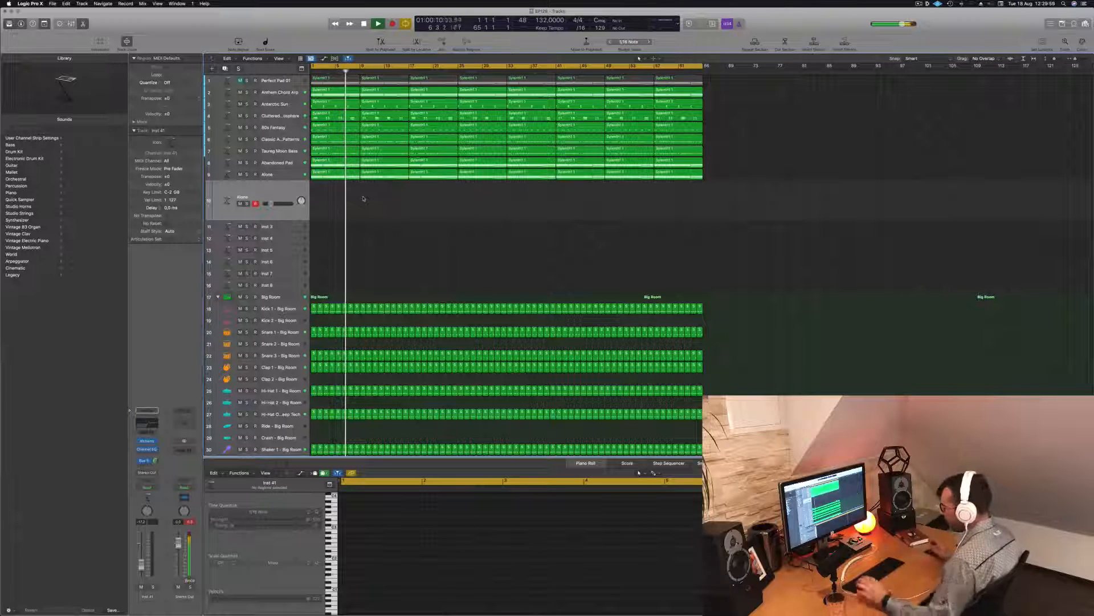
Rename all regions in the arrangement after their tracks and clear the selection
key("super+a")
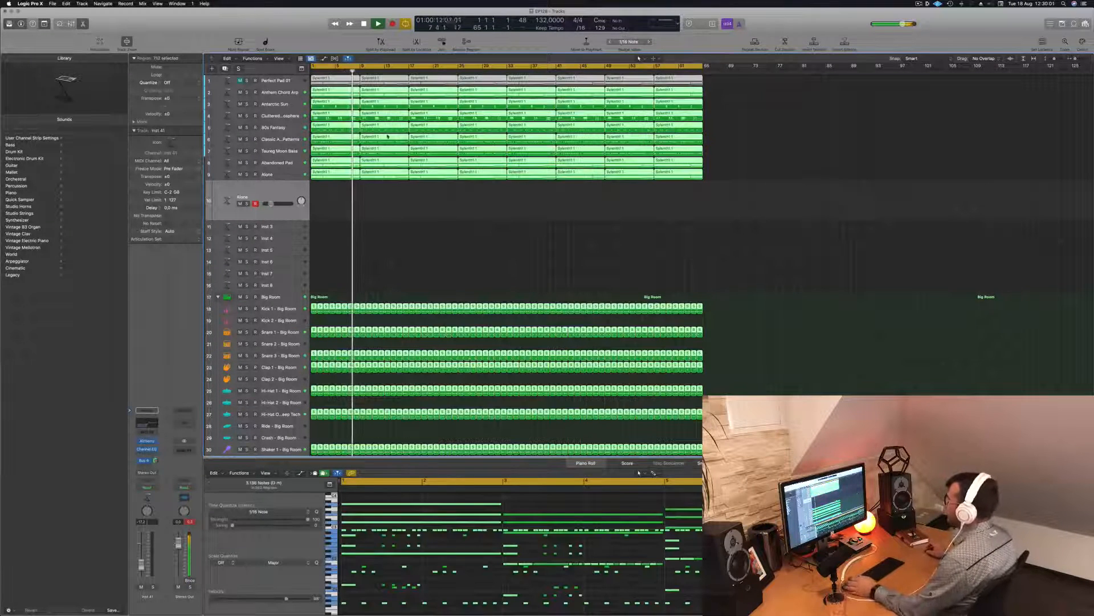
right_click(406, 125)
left_click(404, 138)
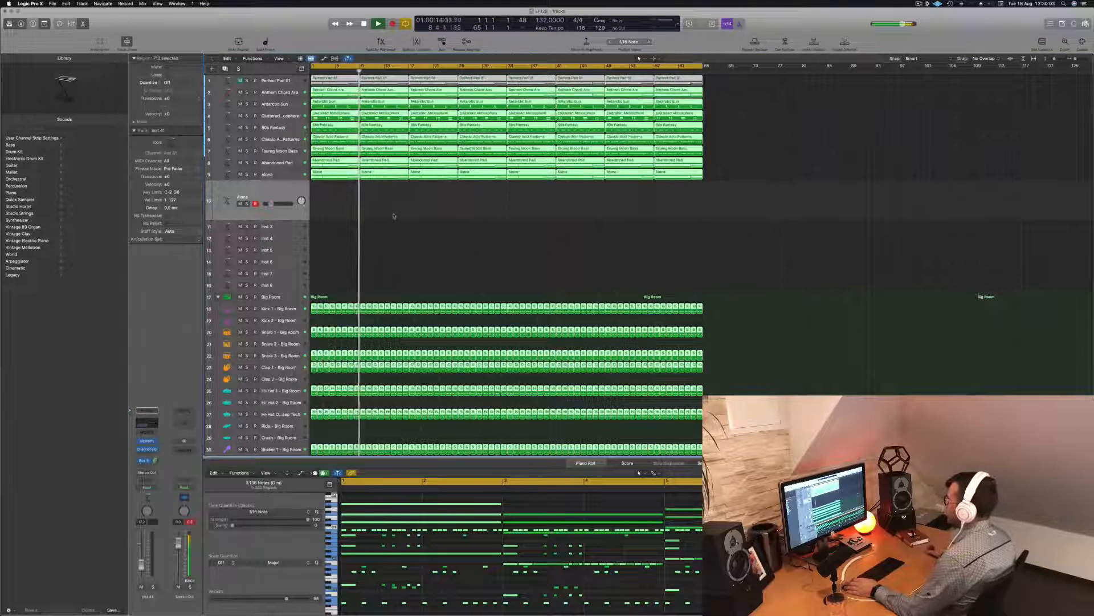
left_click(394, 213)
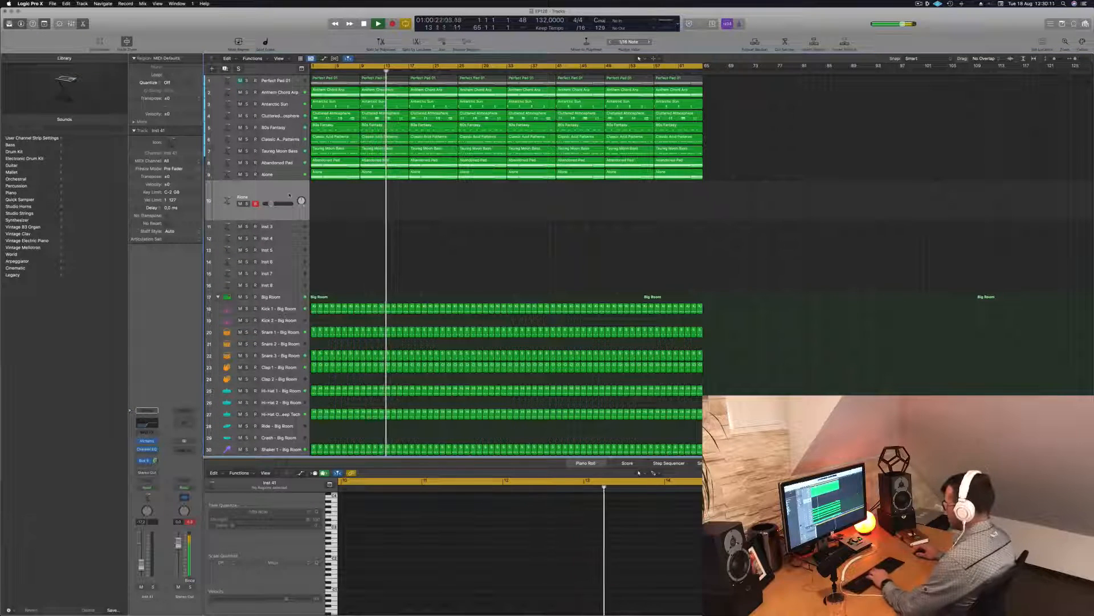
Open Musical Typing for the duplicated Alone track, lower its octave and try a note over the playback
key("super+k")
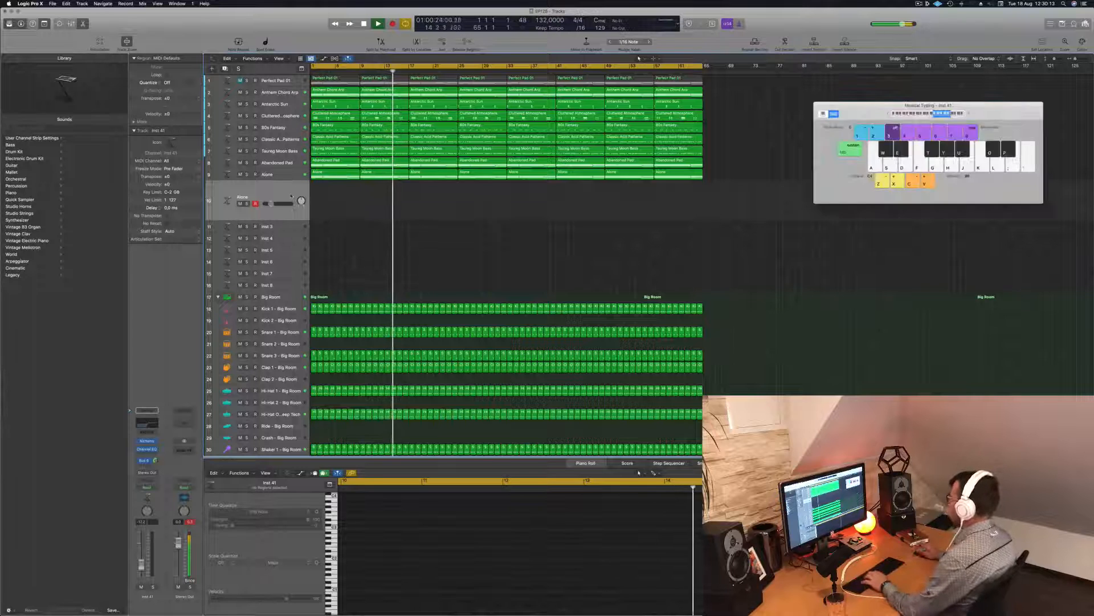
key("z")
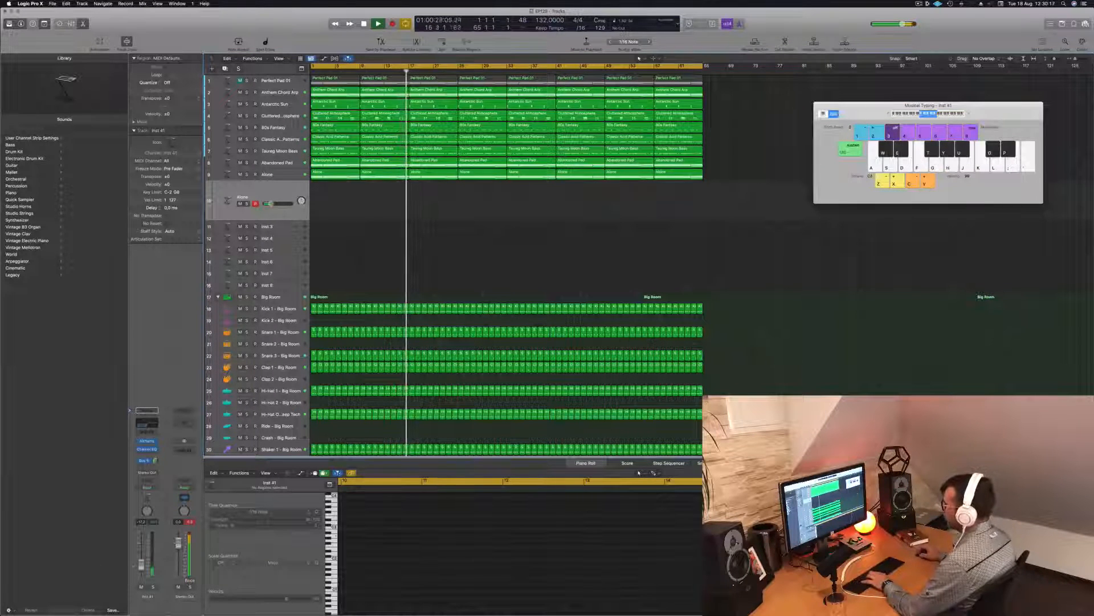
key("h")
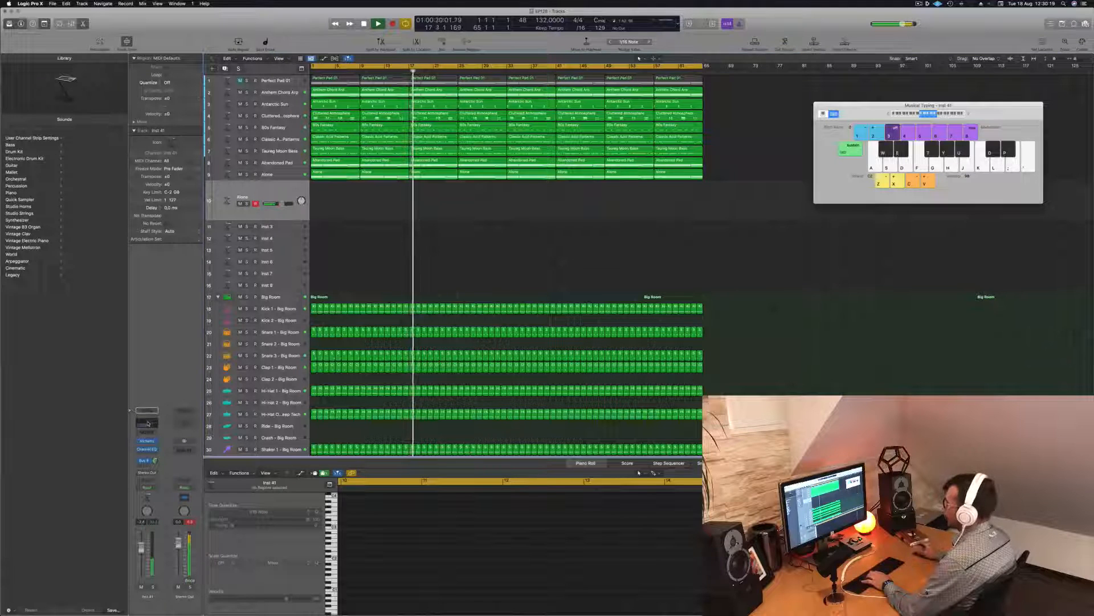
Set the low cut in the duplicated track's Channel EQ to 55 Hz and close the EQ
left_click(147, 448)
left_click_drag(629, 222, 431, 223)
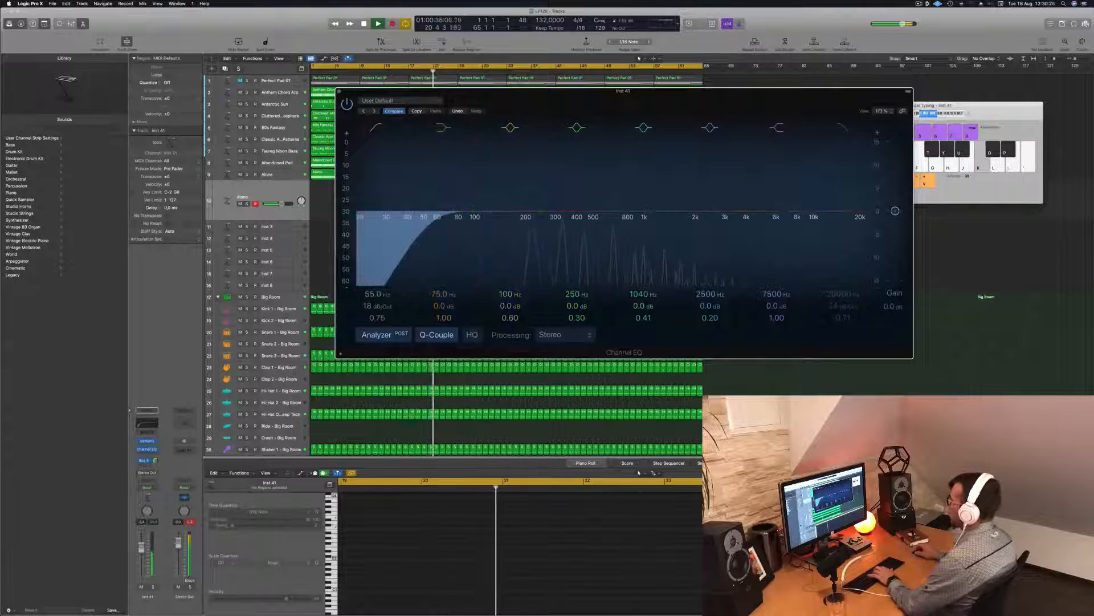
key("super+w")
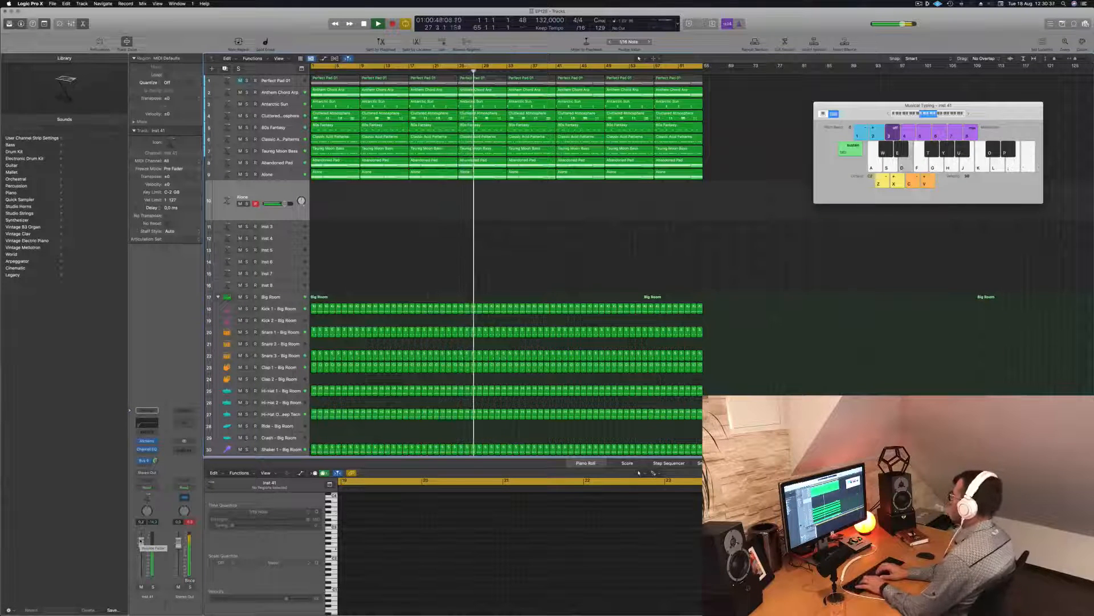
Try out notes on the duplicated track with Musical Typing during playback, going up one octave partway through
key("f")
key("f")
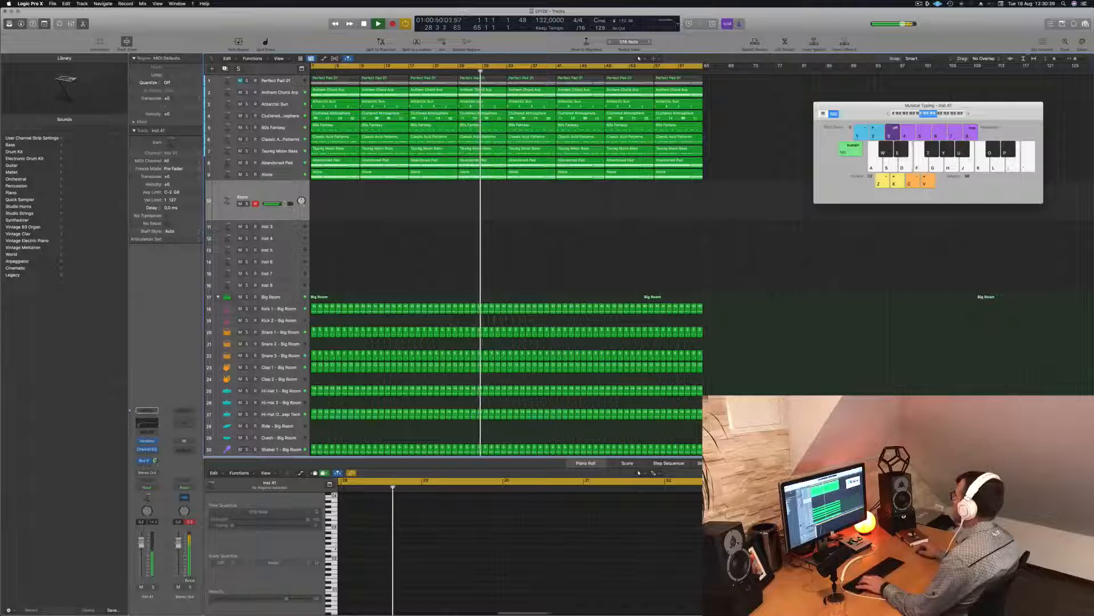
key("f")
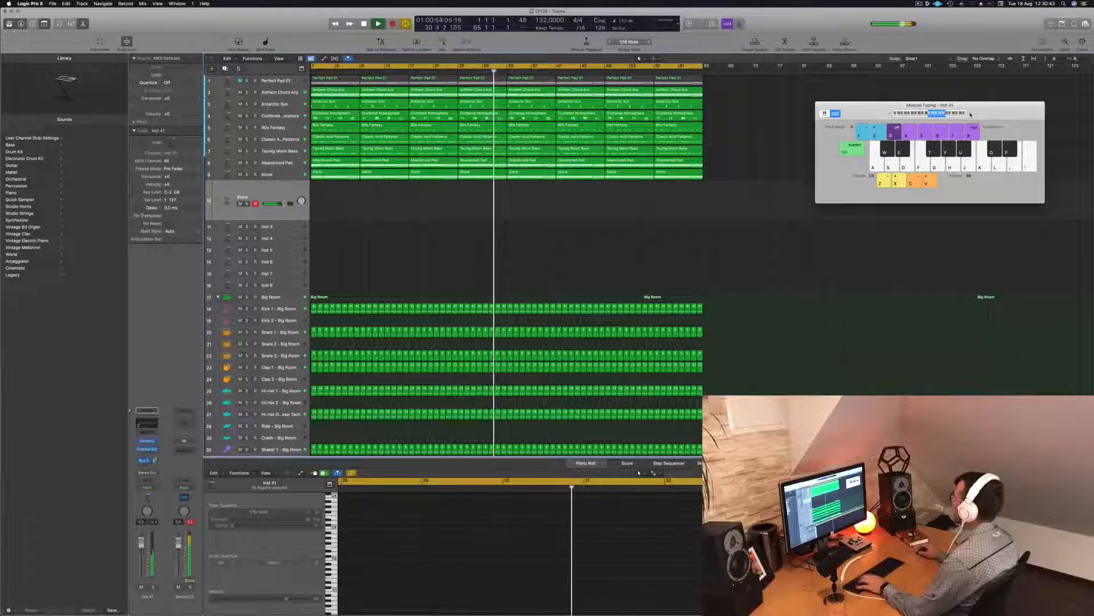
key("x")
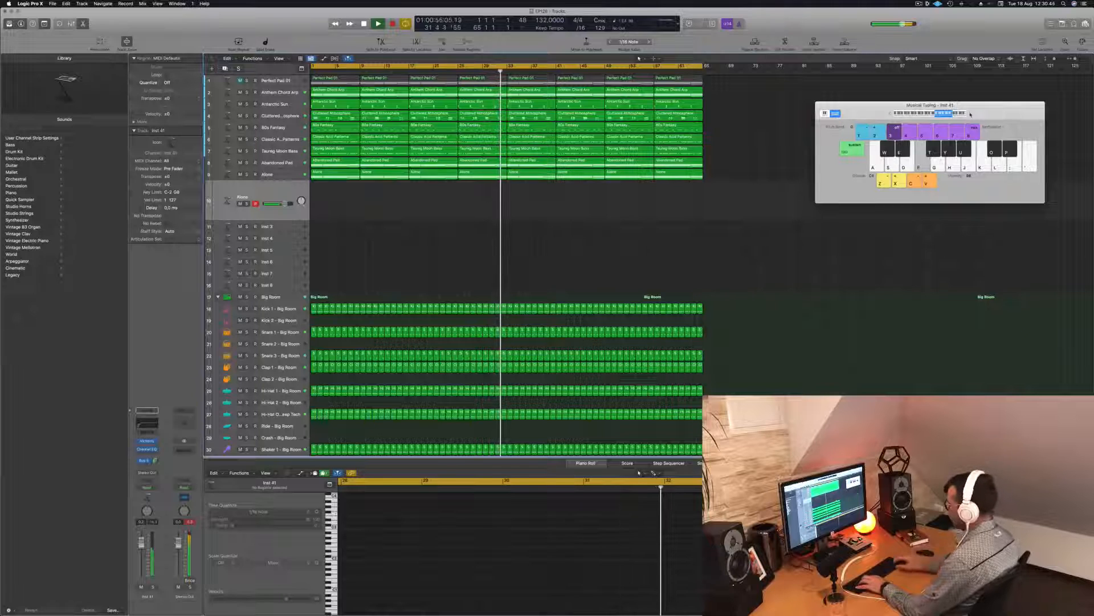
key("a")
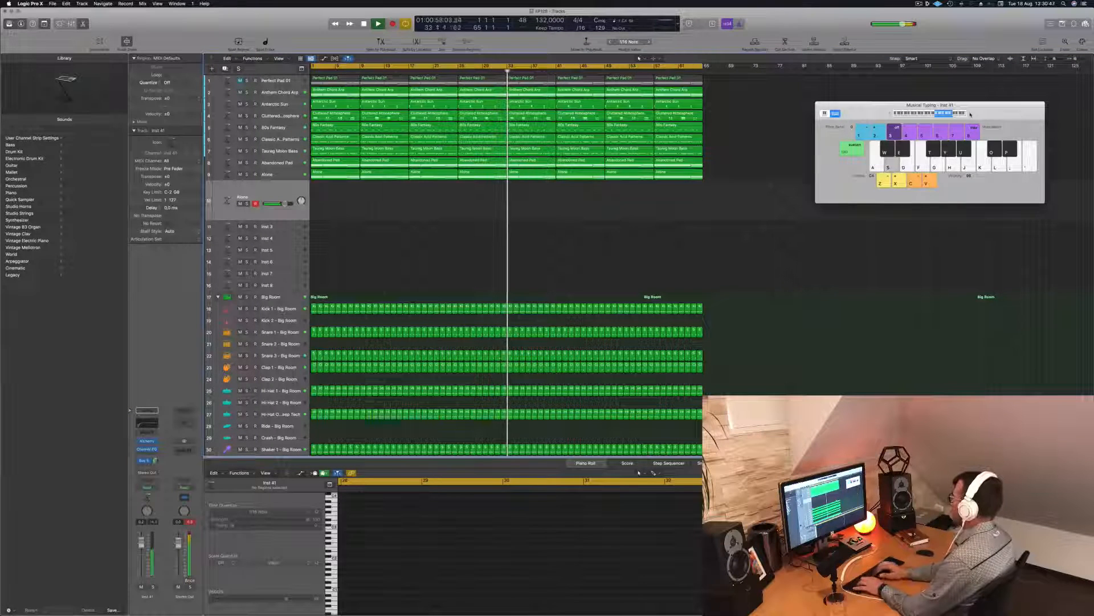
key("s")
key("a")
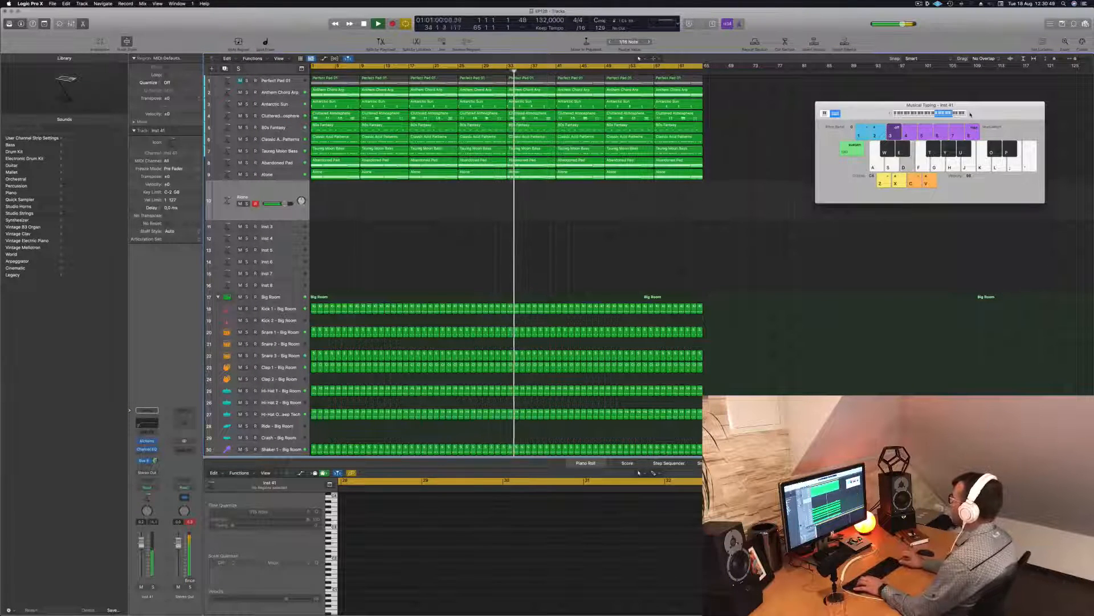
key("a")
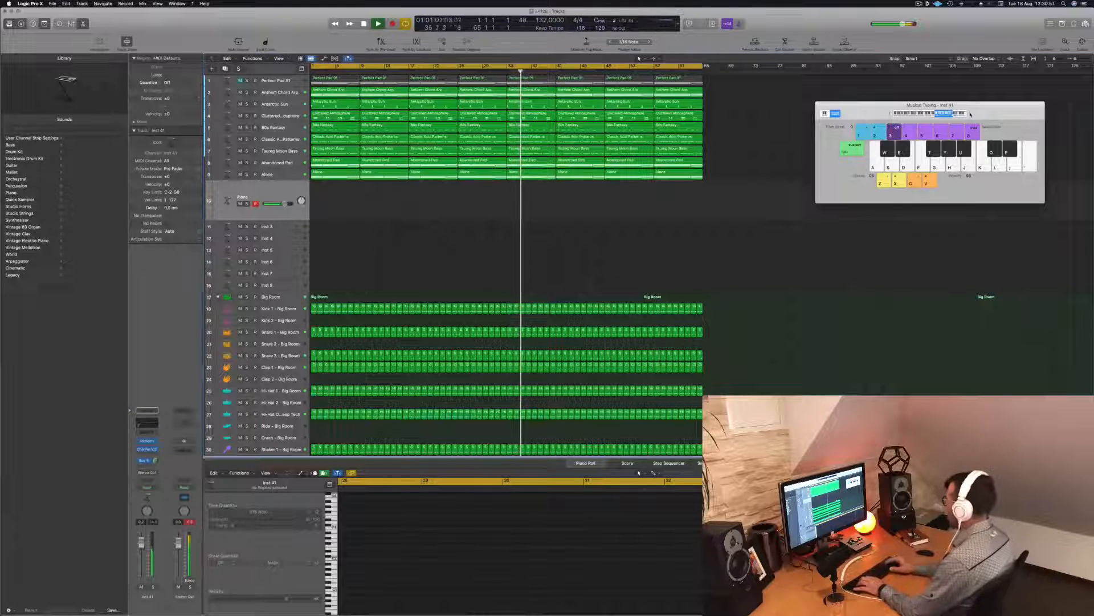
left_click_drag(970, 114, 945, 118)
key("a")
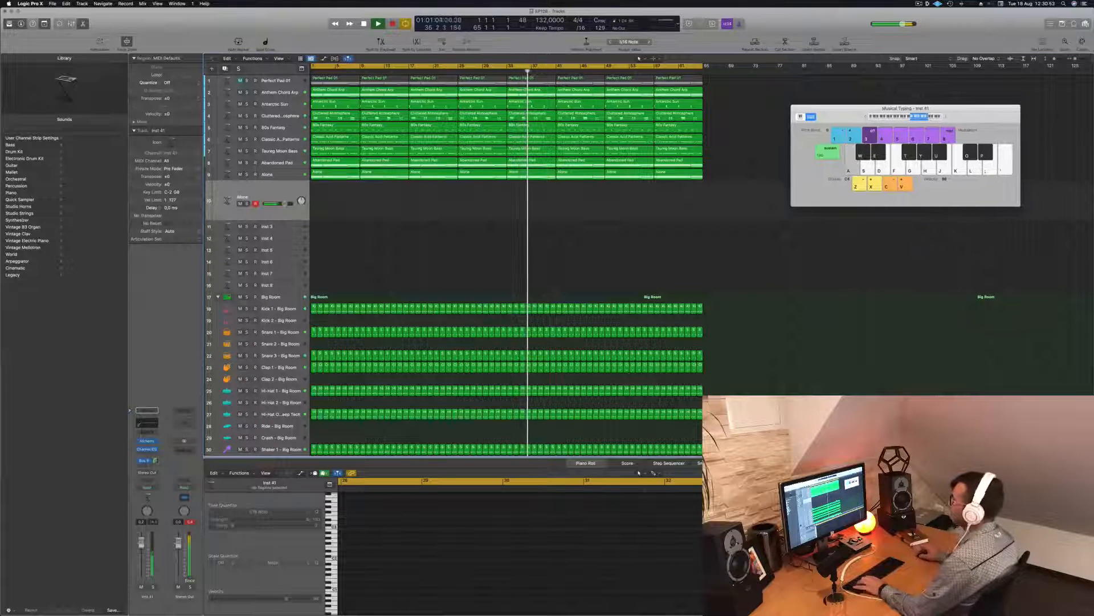
Open Alchemy on the duplicated track and switch its Alone preset to the Mournful variation
left_click(156, 461)
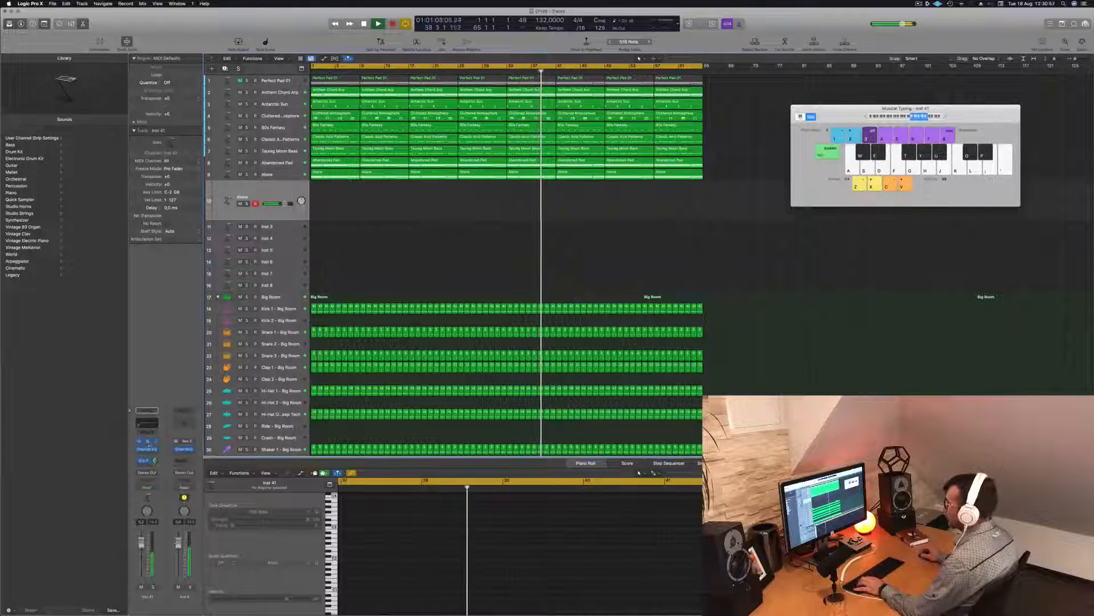
left_click(148, 442)
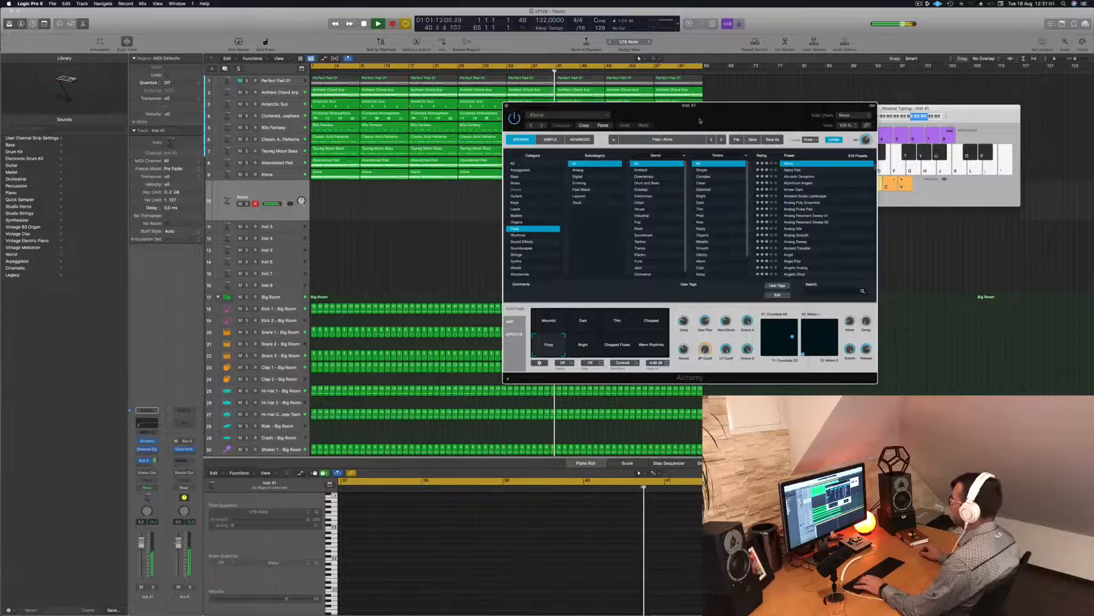
left_click_drag(700, 120, 695, 120)
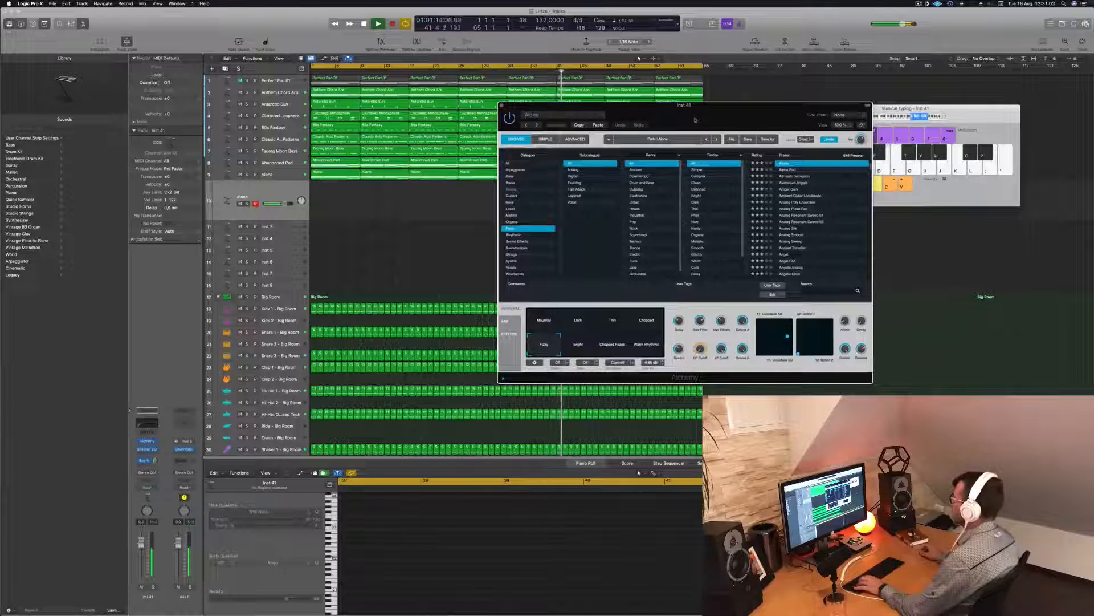
key("k")
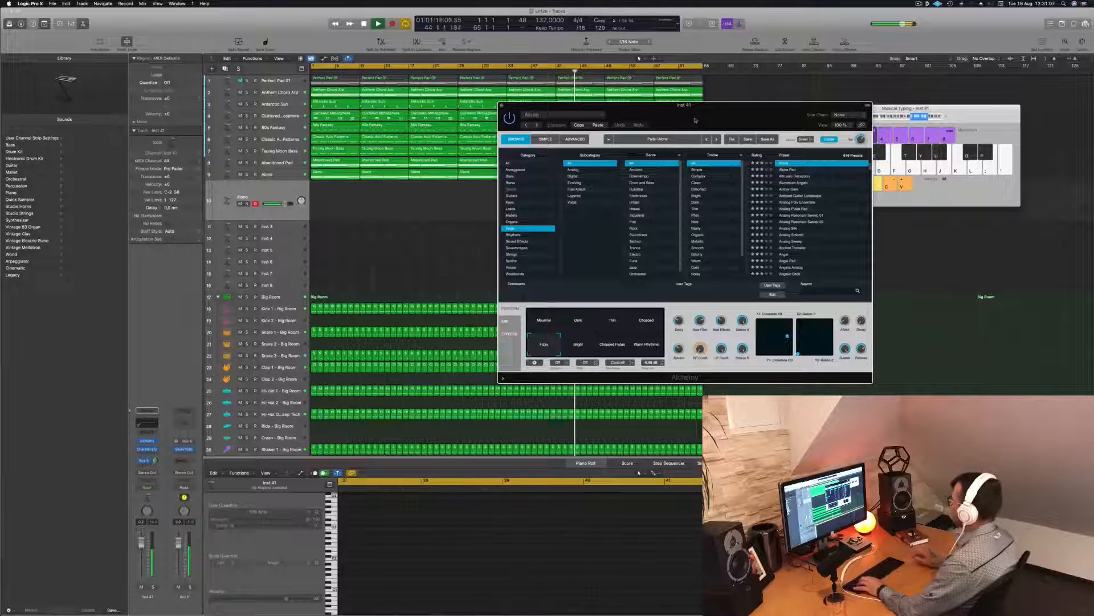
left_click_drag(706, 112, 756, 163)
left_click(593, 375)
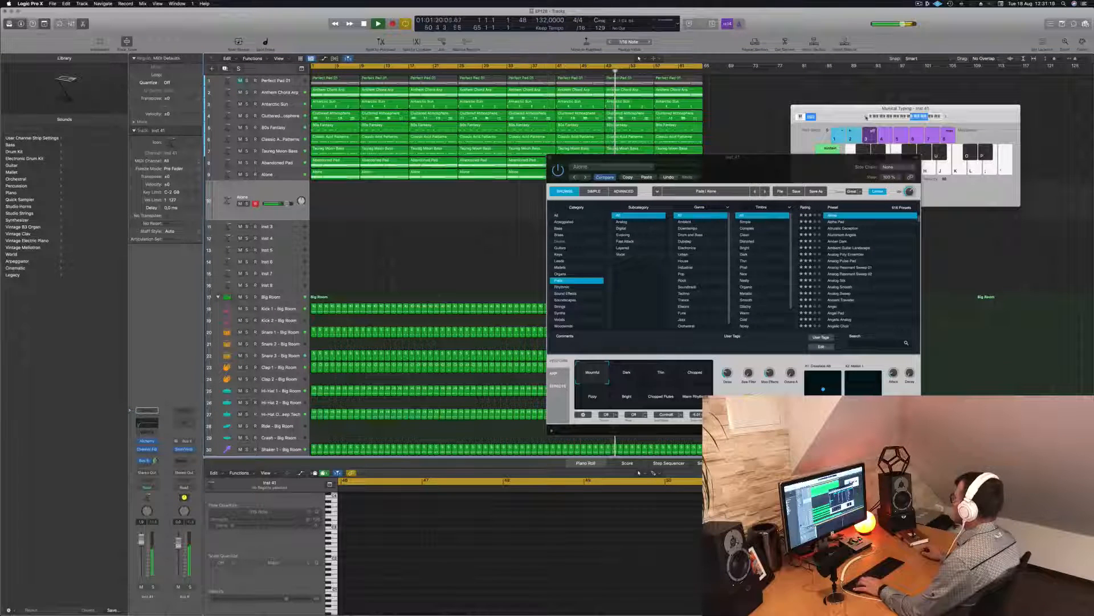
Lower Musical Typing by one octave and improvise a melody with the Mournful variation over the playback
left_click(867, 117)
key("h")
key("semicolon")
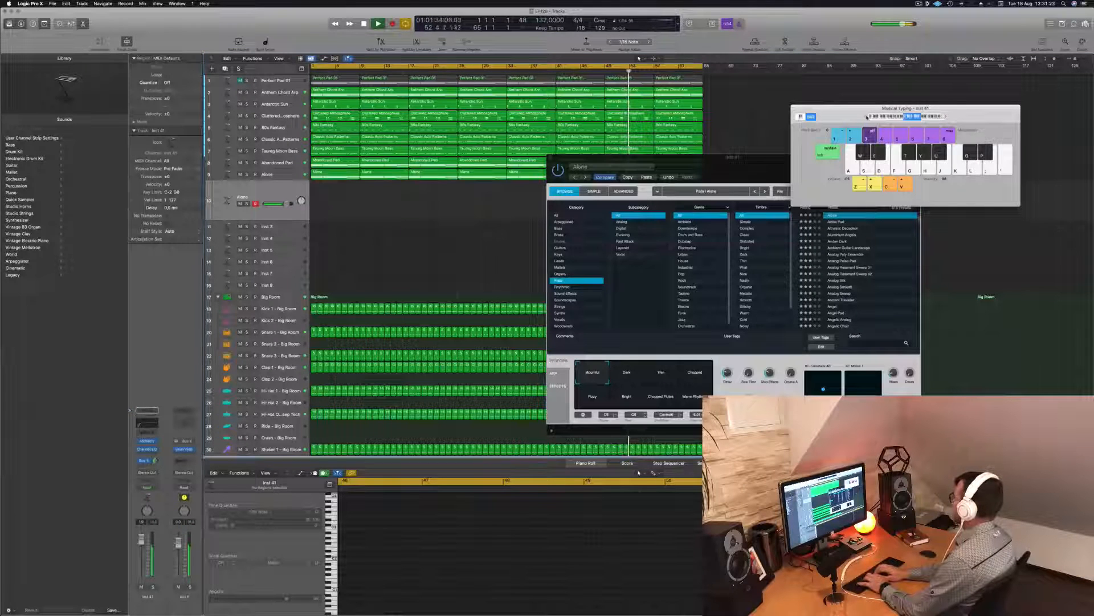
key("h")
key("l")
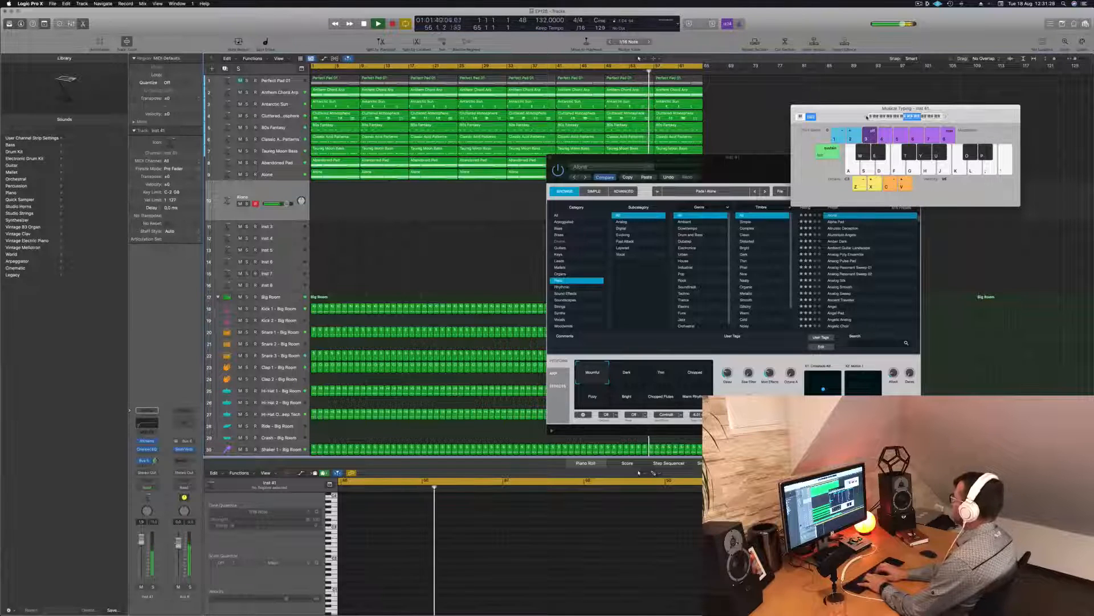
key("semicolon")
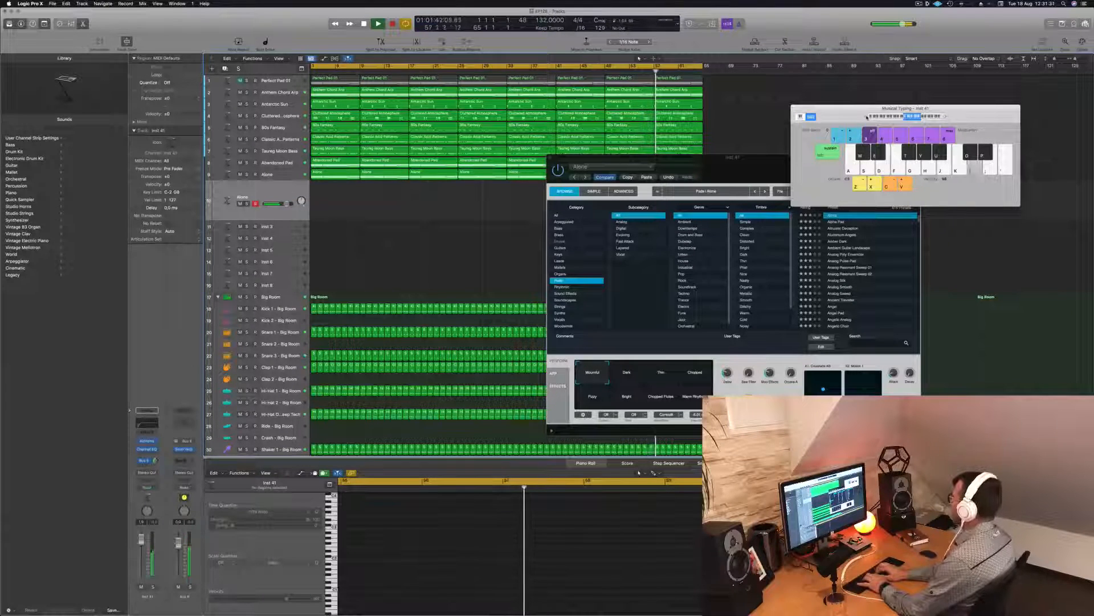
key("semicolon")
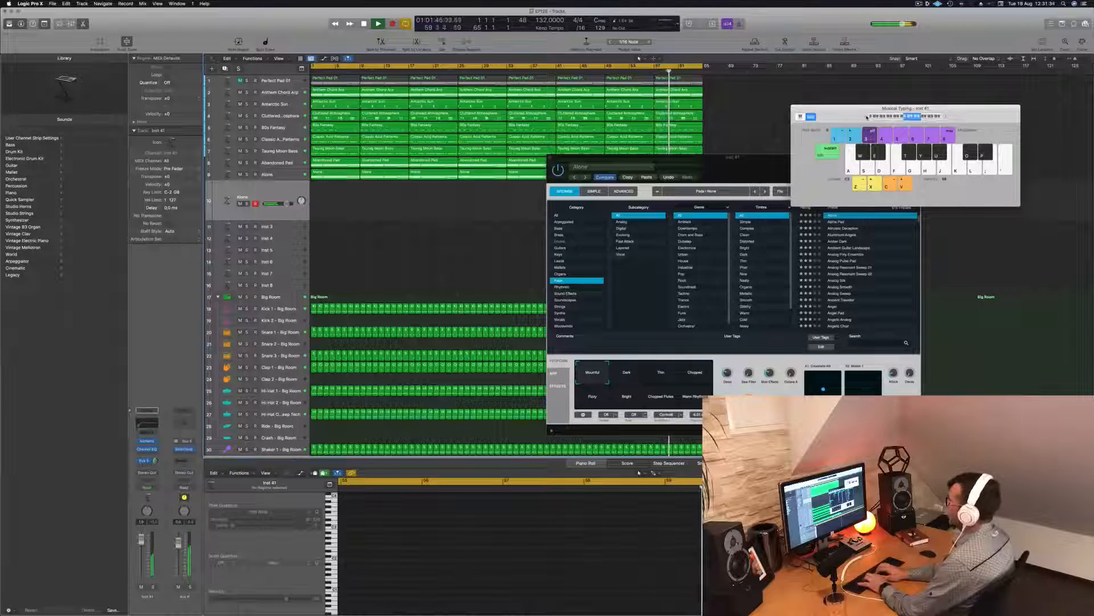
key("h")
key("semicolon")
key("semicolon")
key("g")
key("apostrophe")
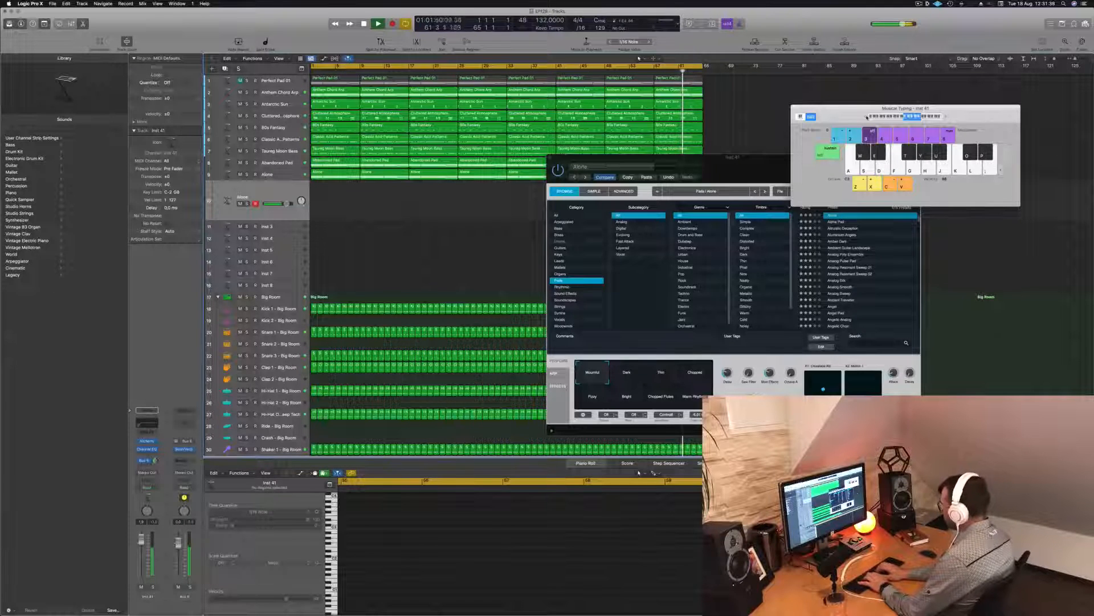
key("h")
key("apostrophe")
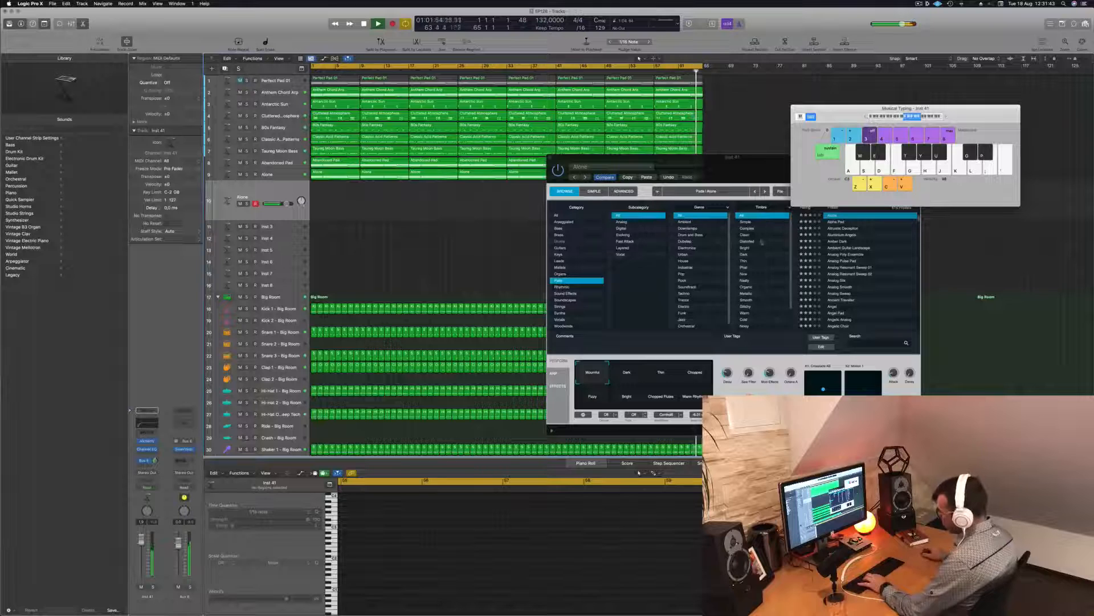
Move the Alchemy window clear of Musical Typing and continue trying melody notes with the Mournful sound
left_click_drag(684, 157, 633, 192)
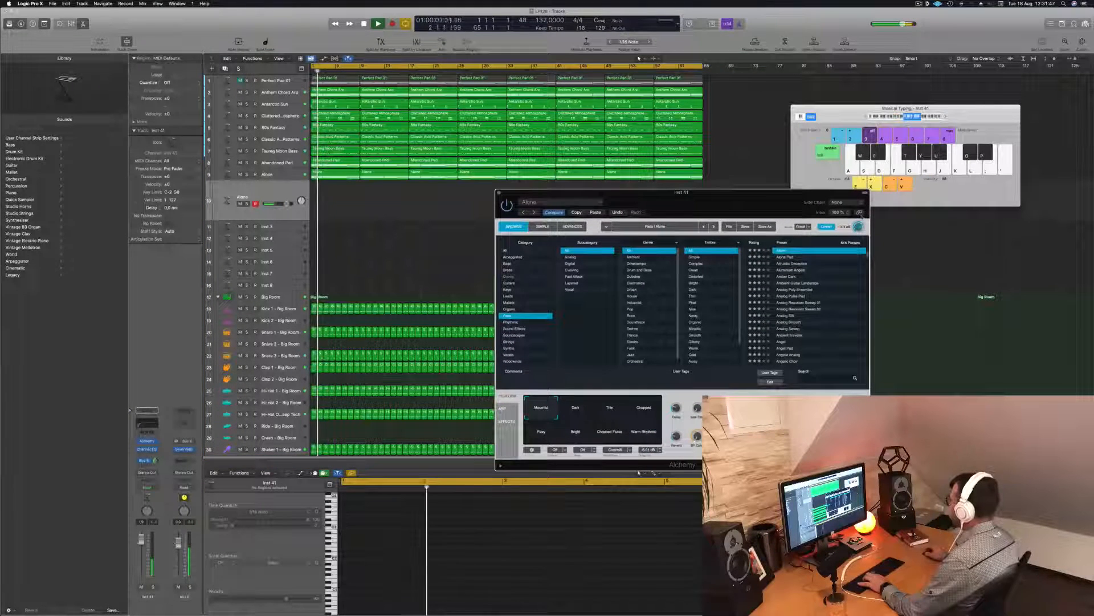
left_click_drag(777, 203, 805, 209)
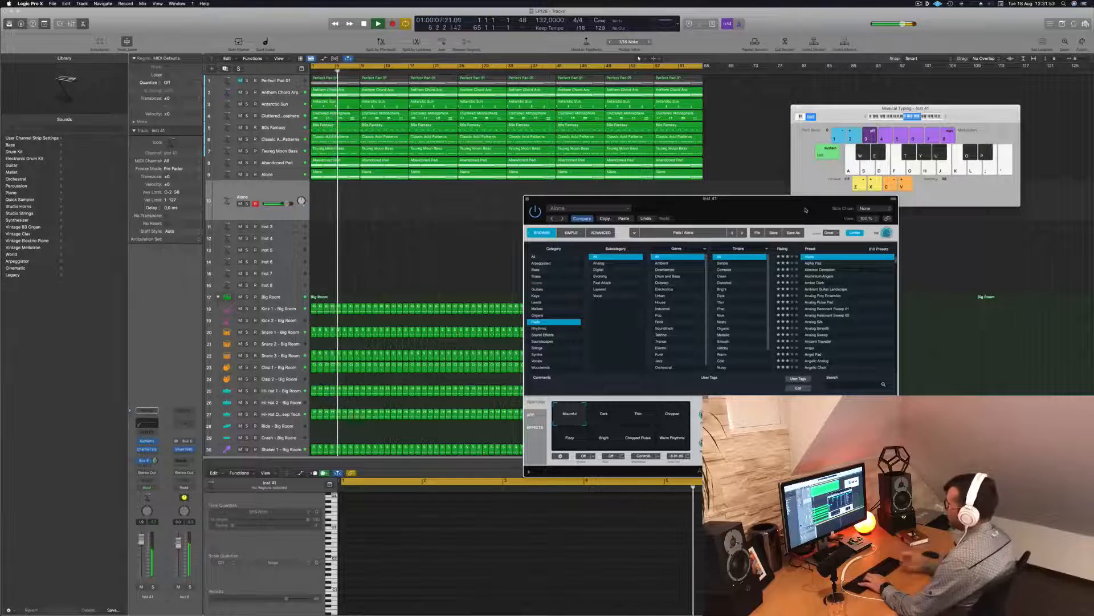
key("h")
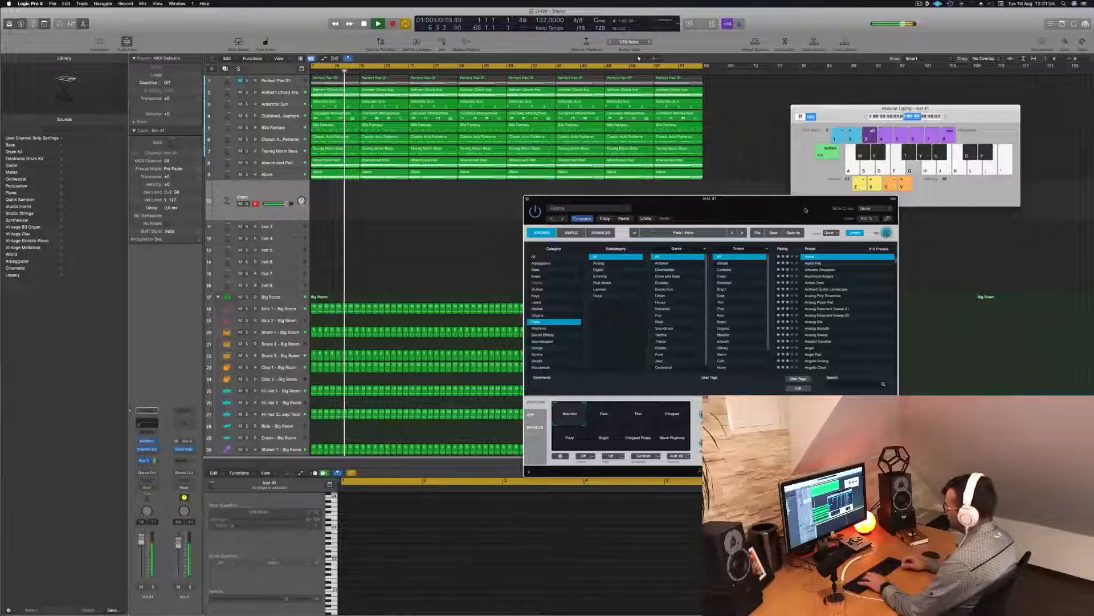
key("apostrophe")
key("l")
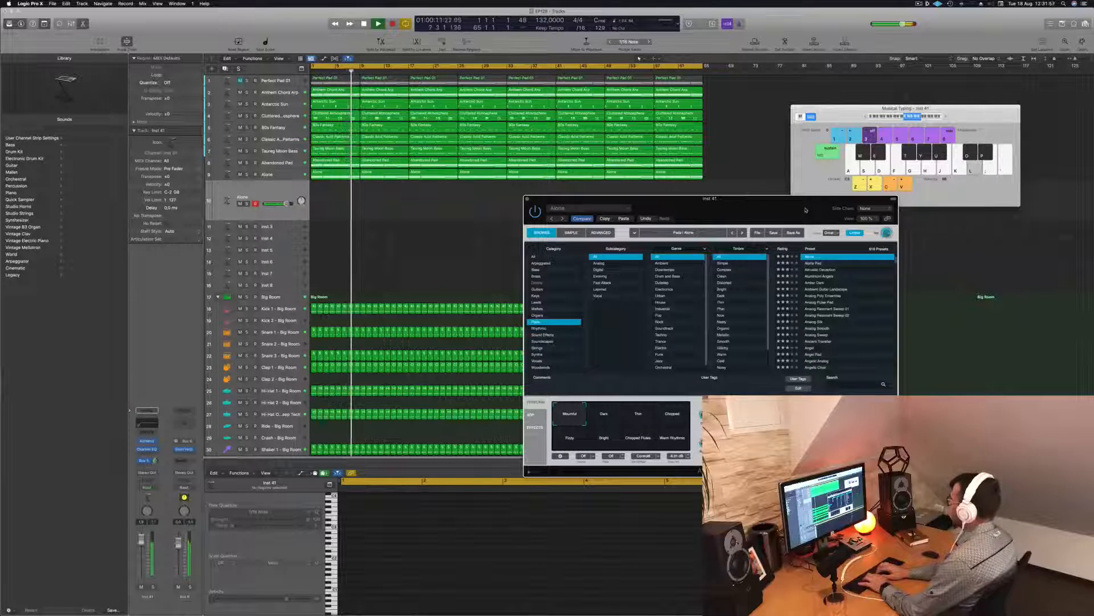
key("h")
key("h")
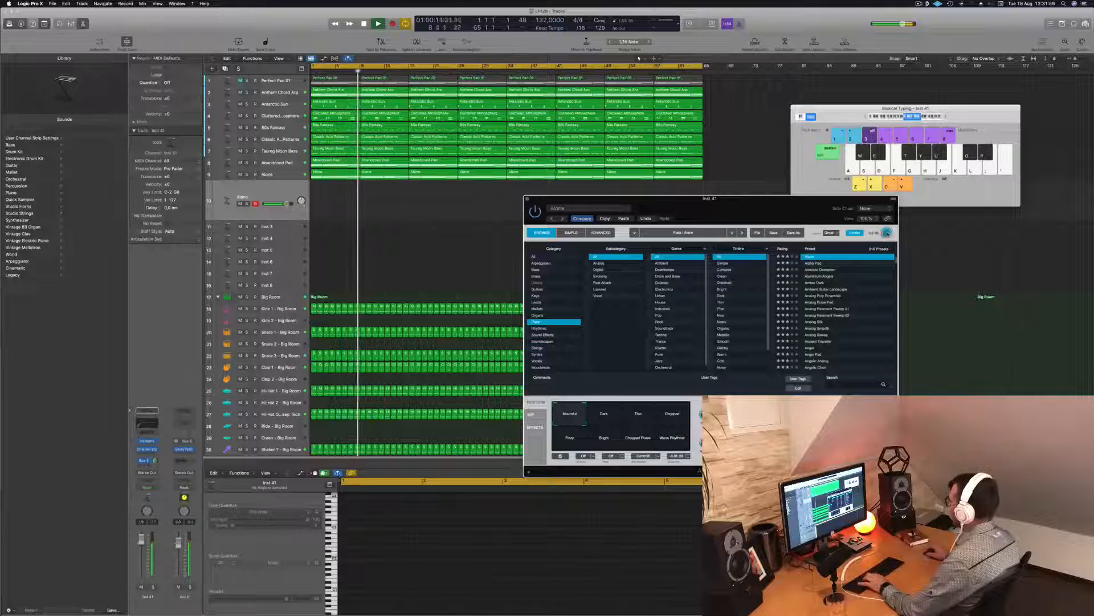
key("h")
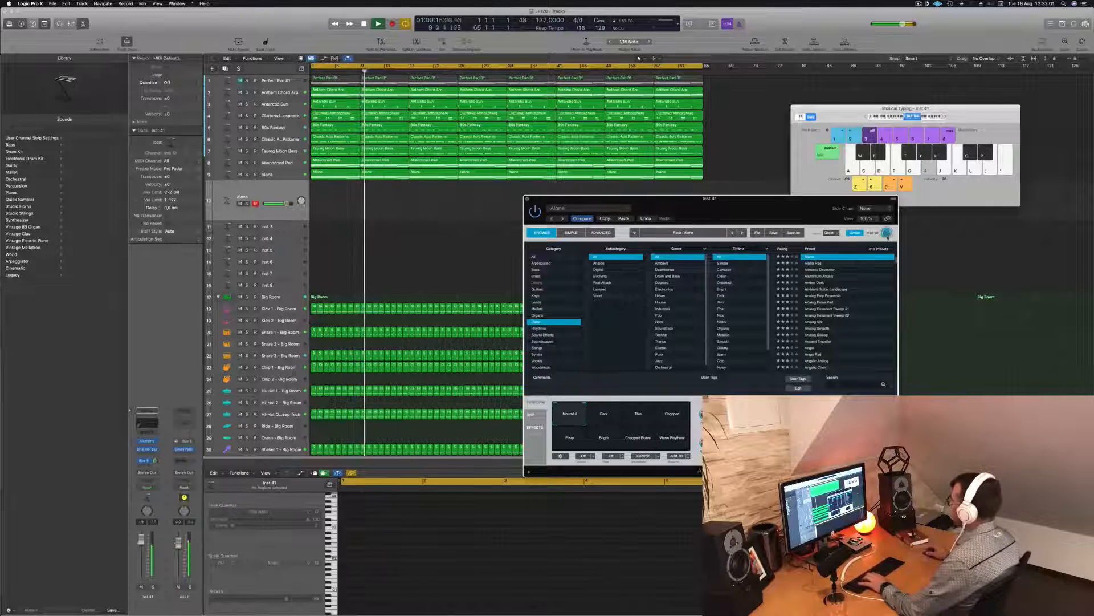
Rehearse a melody over the playback with the Mournful sound, using Musical Typing on the duplicated Alone track
key("h")
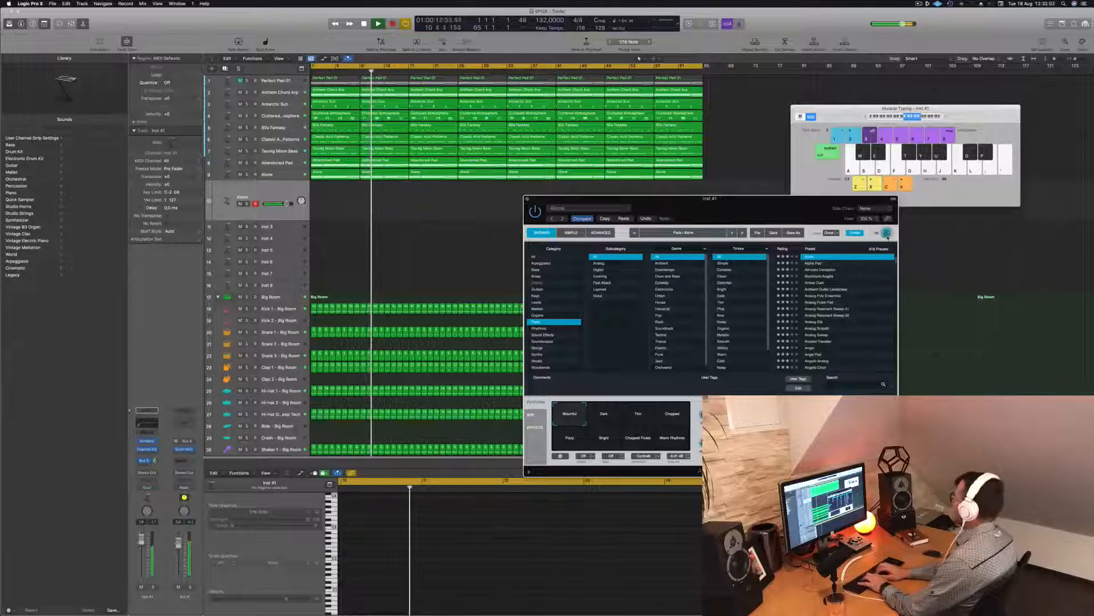
key("k")
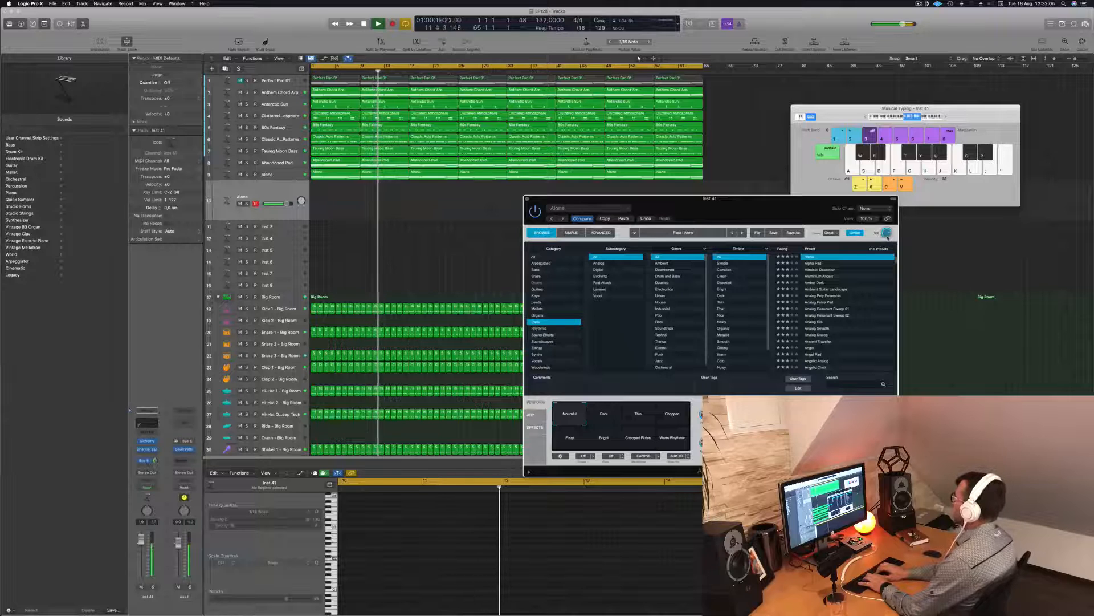
key("semicolon")
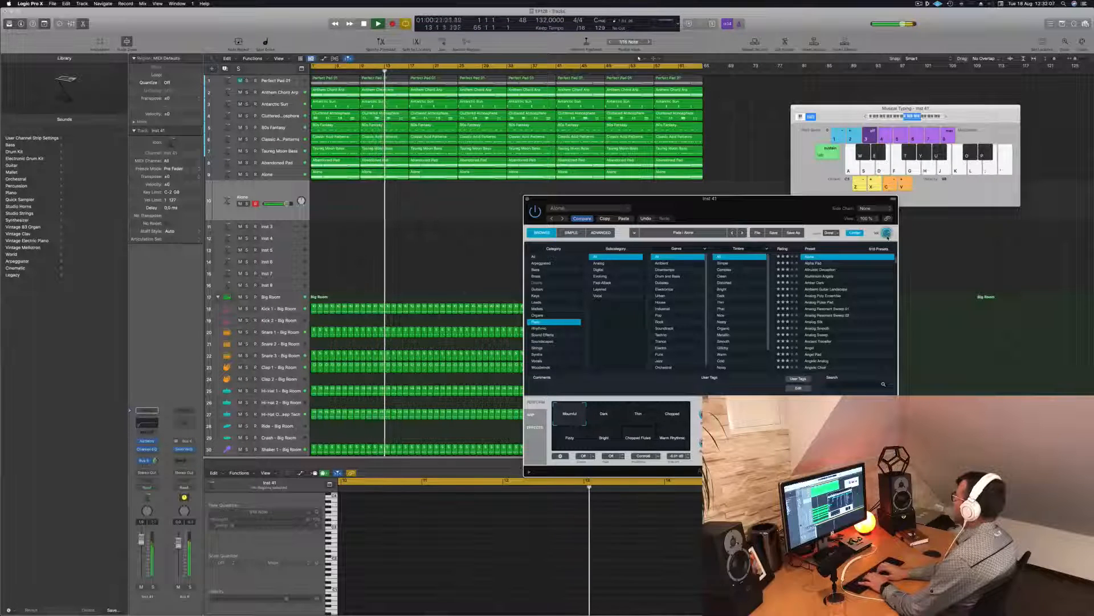
key("apostrophe")
key("apostrophe")
key("semicolon")
key("apostrophe")
key("semicolon")
key("apostrophe")
key("h")
key("l")
key("apostrophe")
Record a melody with Musical Typing onto the duplicated Alone track from around bar 18 to about bar 44
key("r")
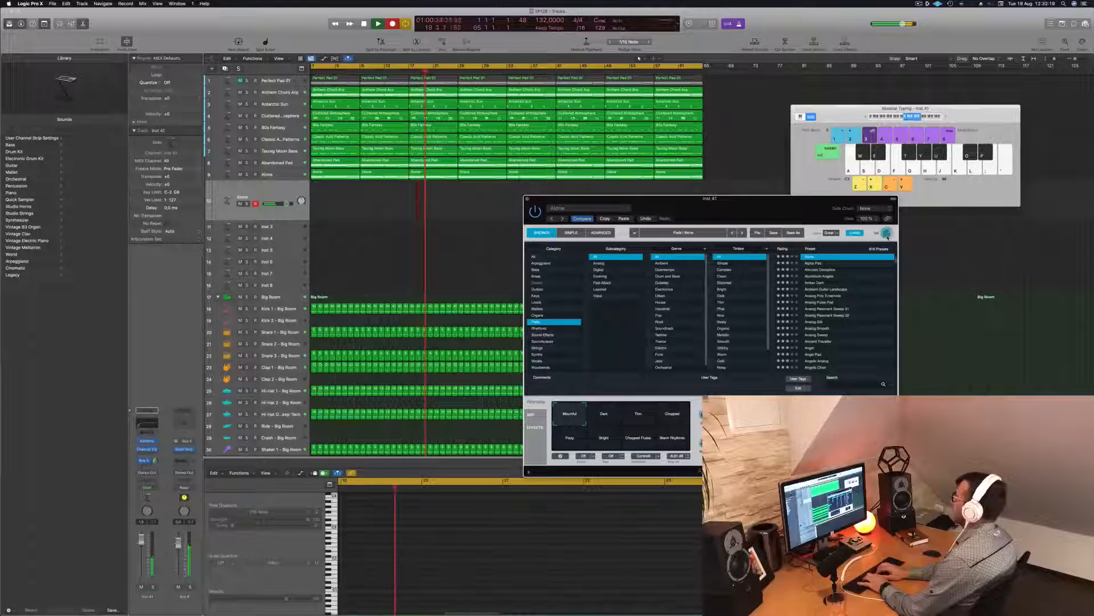
key("apostrophe")
key("h")
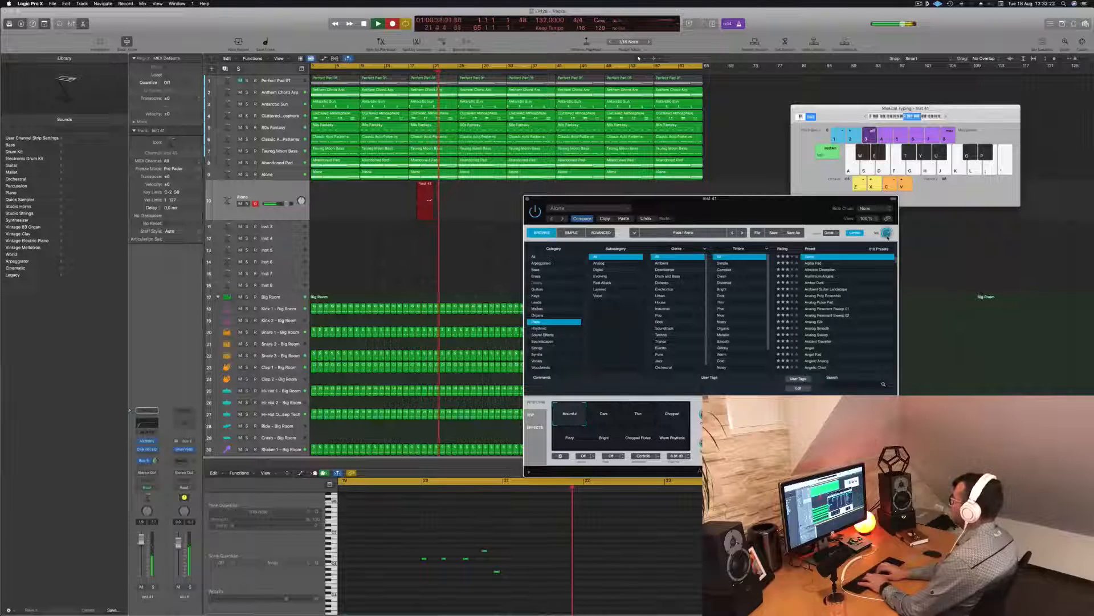
key("l")
key("l")
key("apostrophe")
key("semicolon")
key("f")
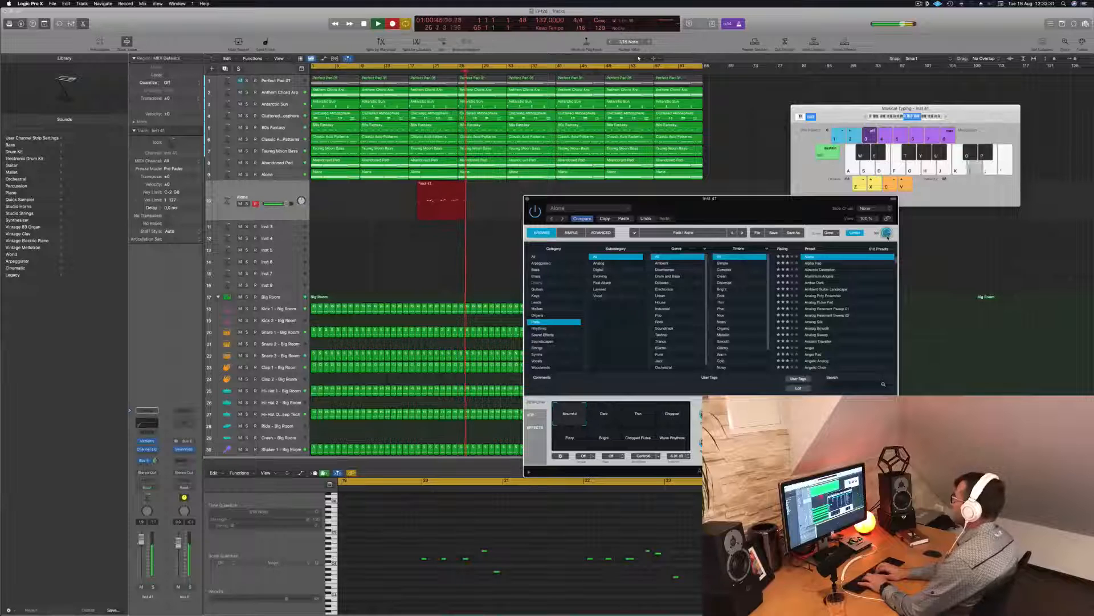
key("apostrophe")
key("semicolon")
key("g")
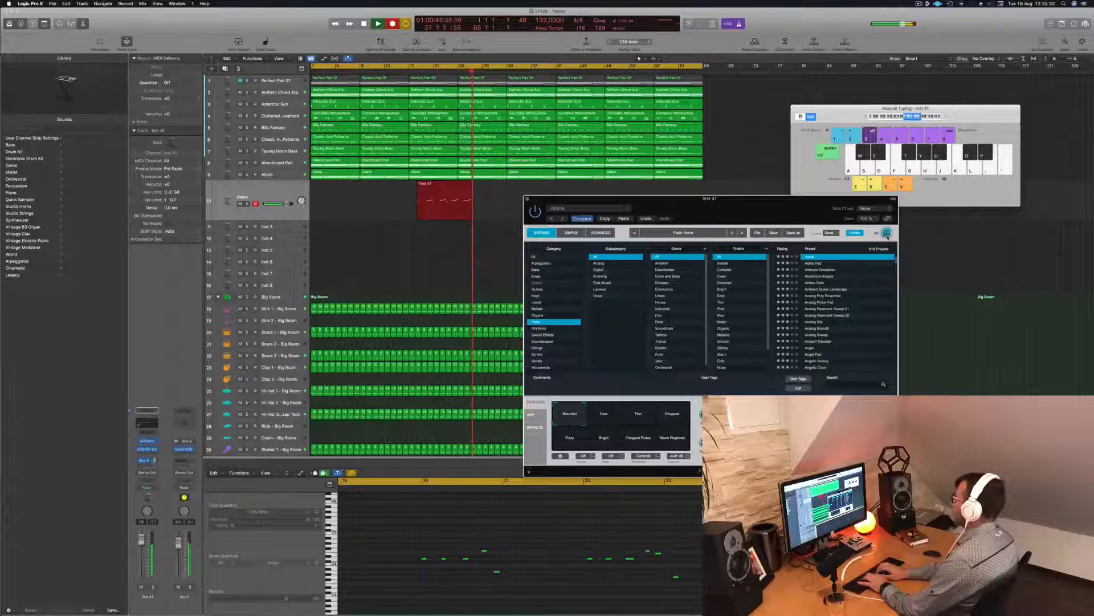
key("o")
key("o")
key("p")
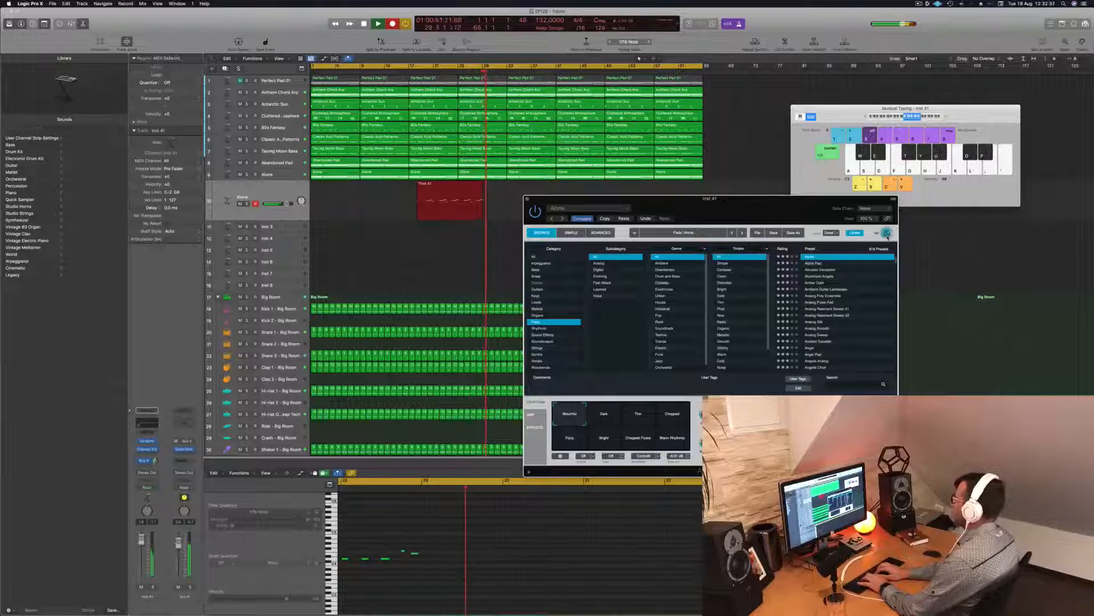
key("l")
key("l")
key("l")
key("l")
key("apostrophe")
key("semicolon")
key("g")
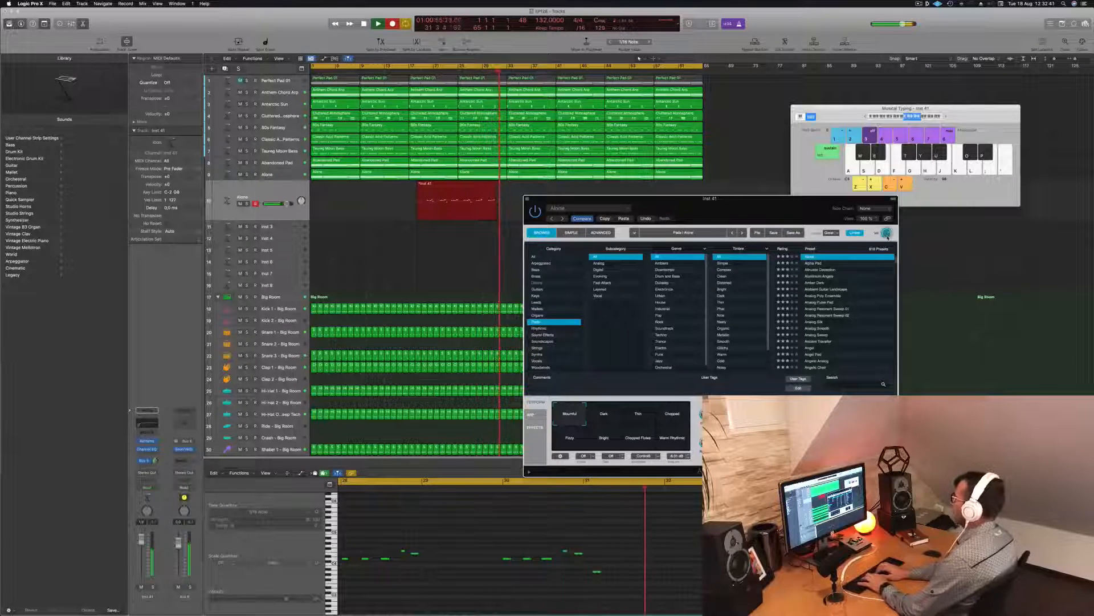
key("l")
key("l")
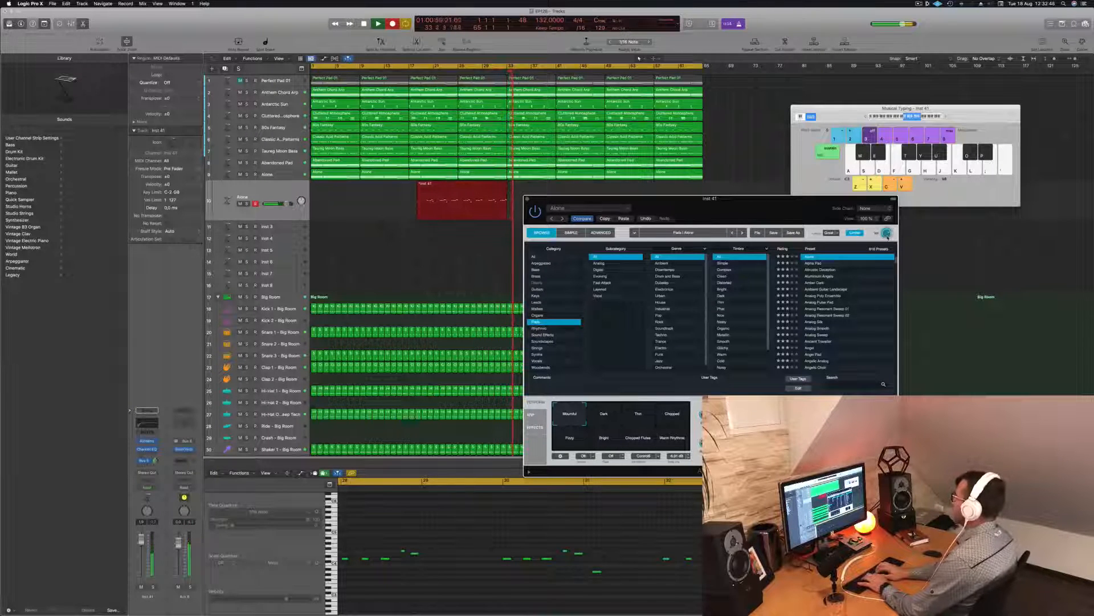
key("apostrophe")
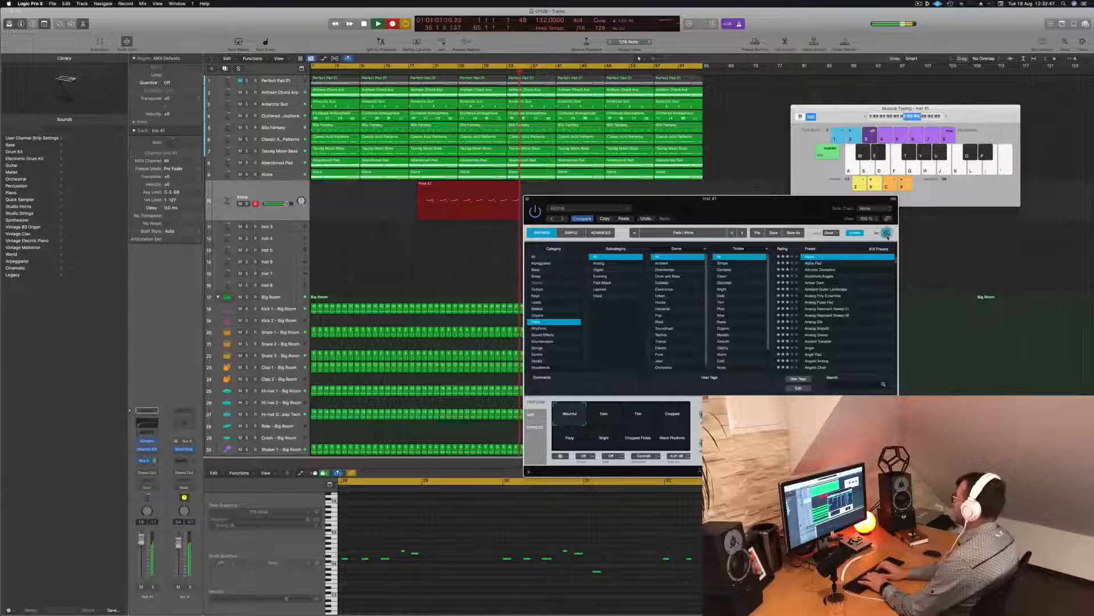
key("apostrophe")
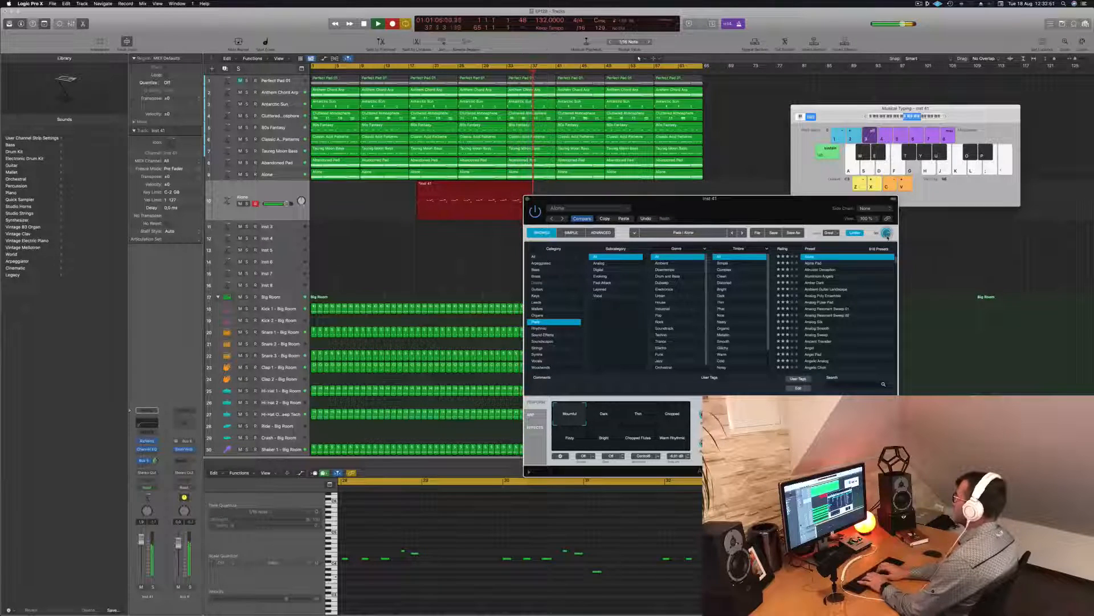
key("h")
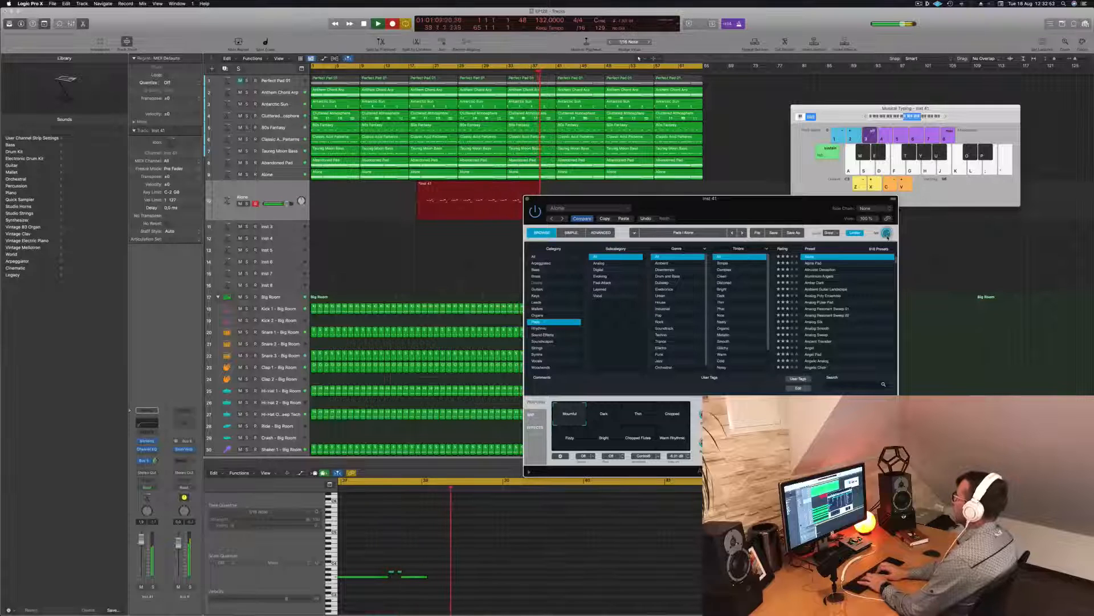
key("apostrophe")
key("apostrophe")
key("g")
key("l")
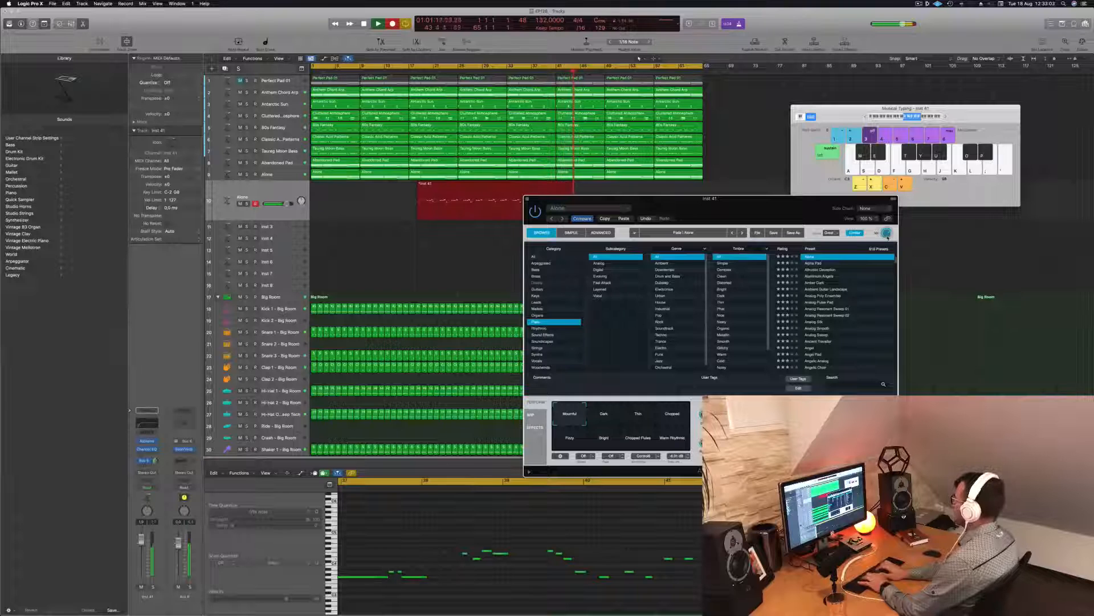
key("space")
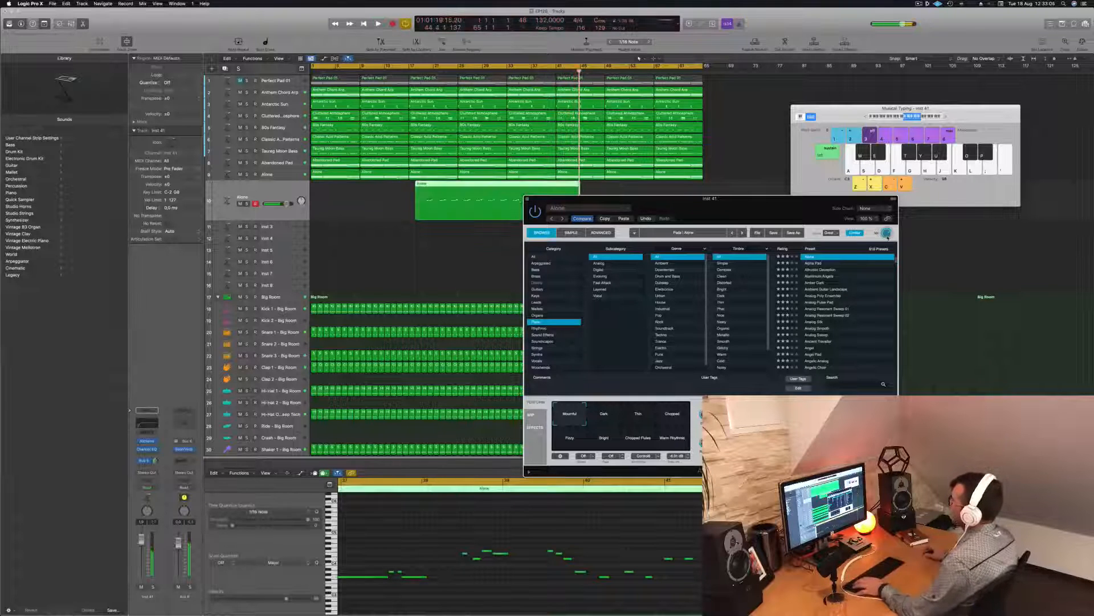
Split the recorded Alone region at bar 25 and move its longer second part to bar 1
left_click_drag(610, 199, 741, 195)
left_click(458, 195, "super")
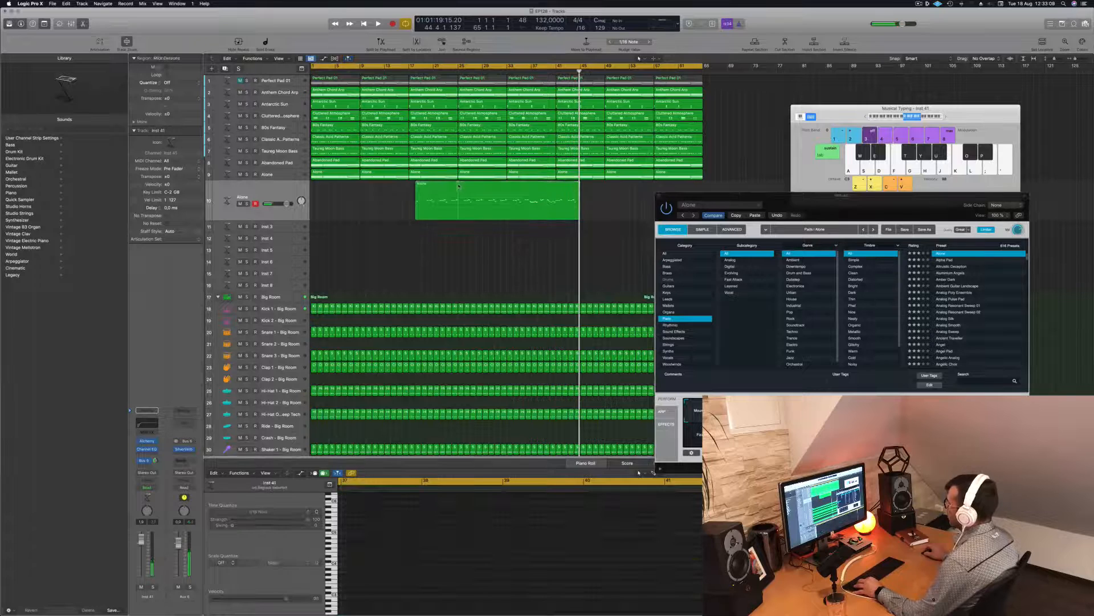
left_click(457, 187, "super")
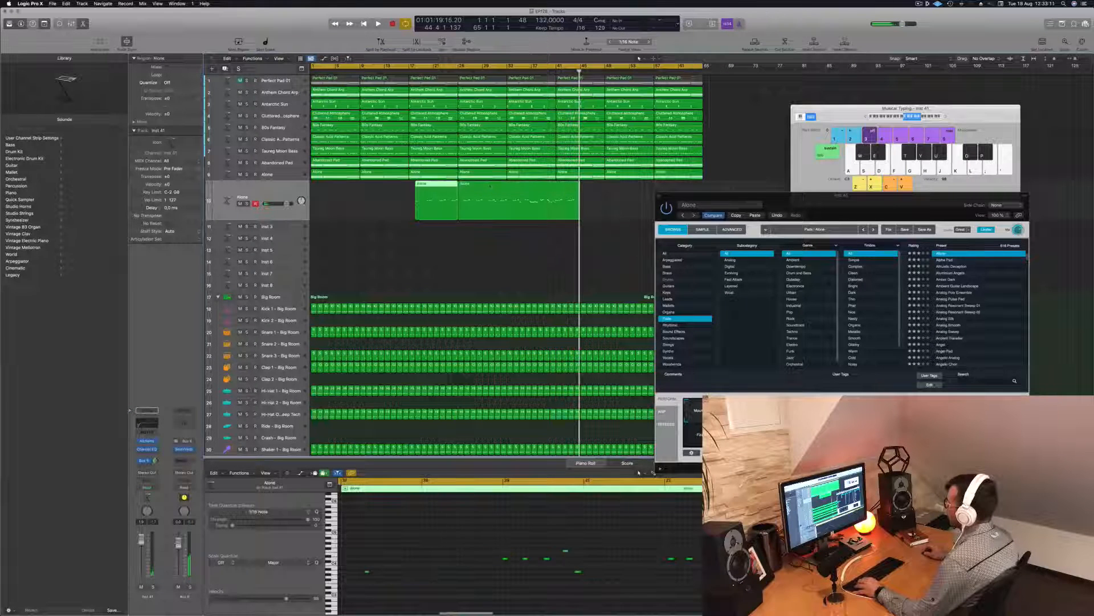
left_click_drag(485, 186, 339, 187)
Play the song from the start and move the short leftover piece of the recording out to about bar 48
key("Return")
key("space")
left_click_drag(450, 189, 615, 188)
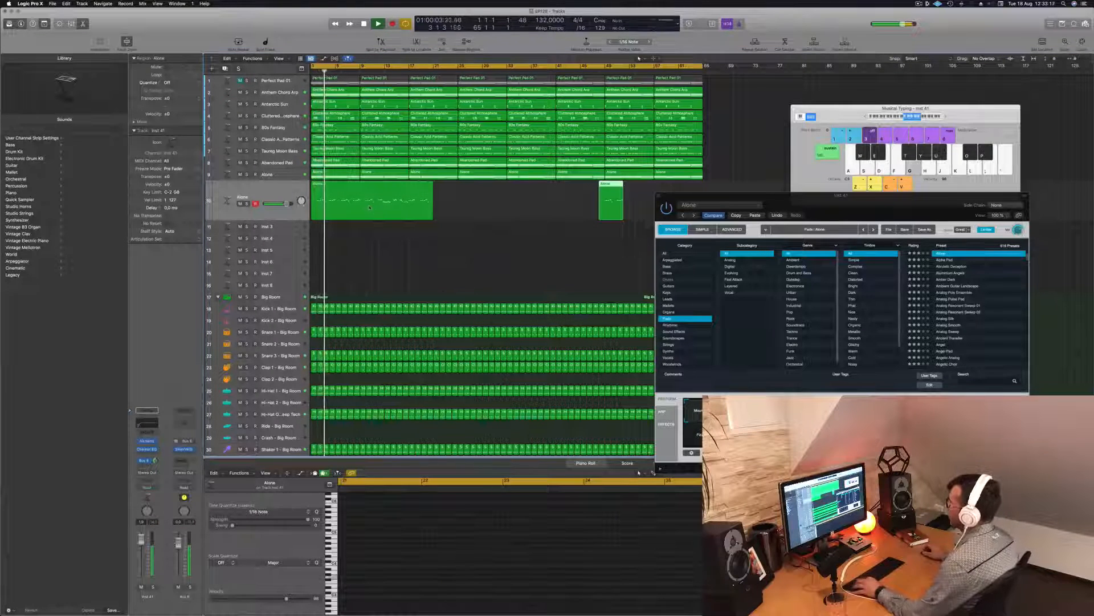
Cut the first bar off the melody region and move the remainder back to bar 1
key("super+Right")
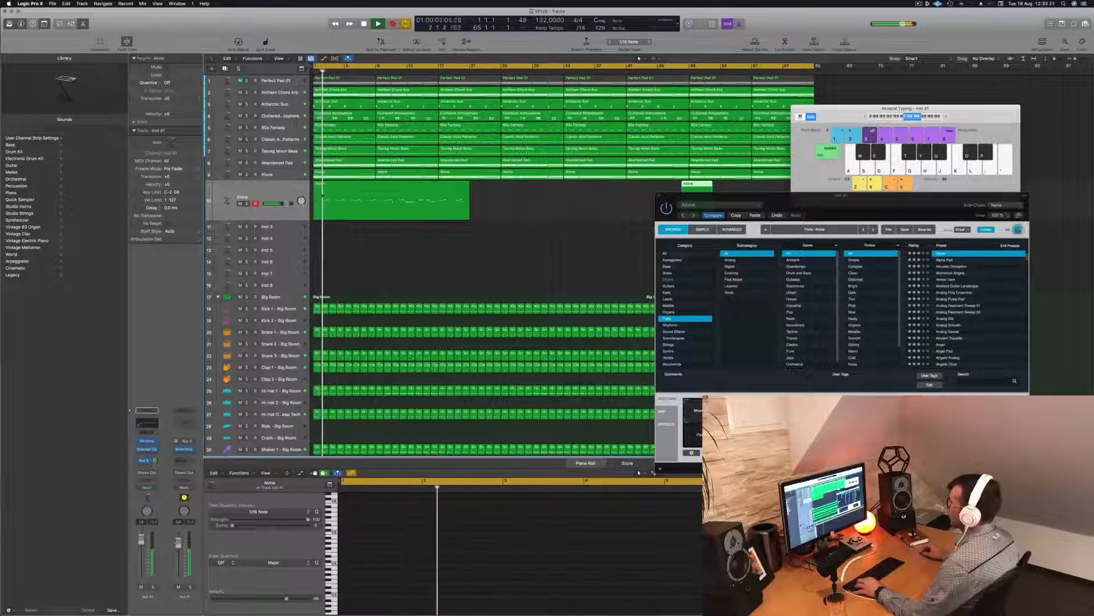
key("space")
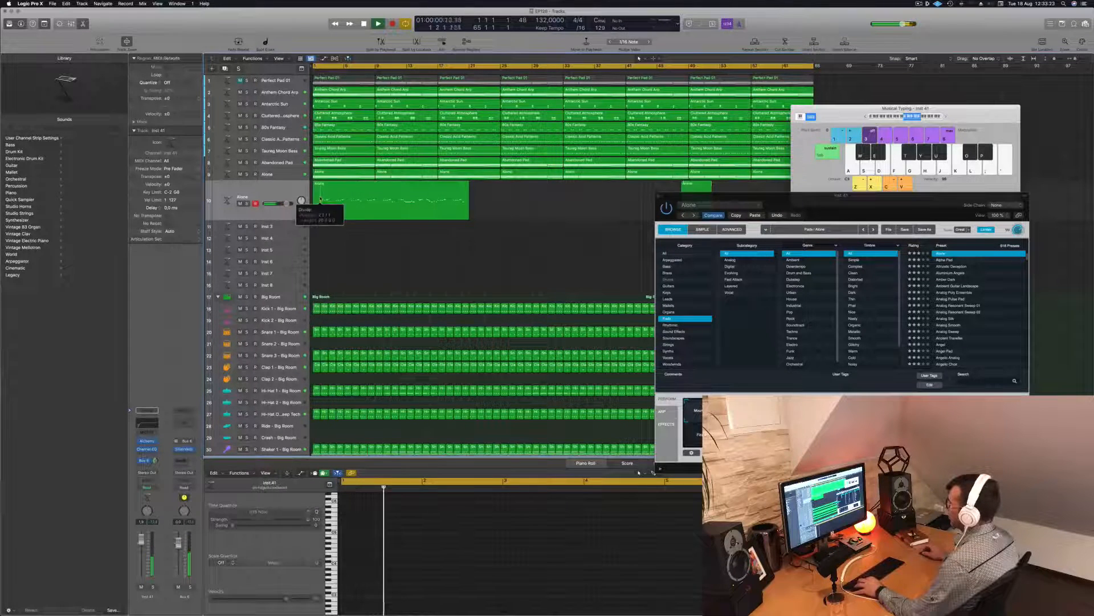
left_click(319, 199)
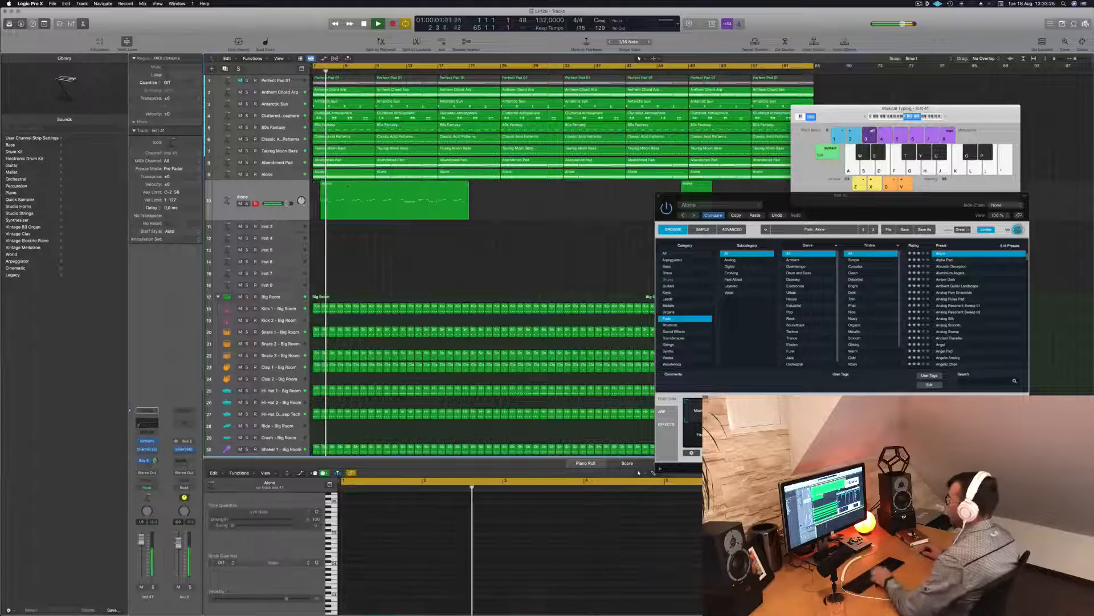
left_click_drag(338, 186, 330, 187)
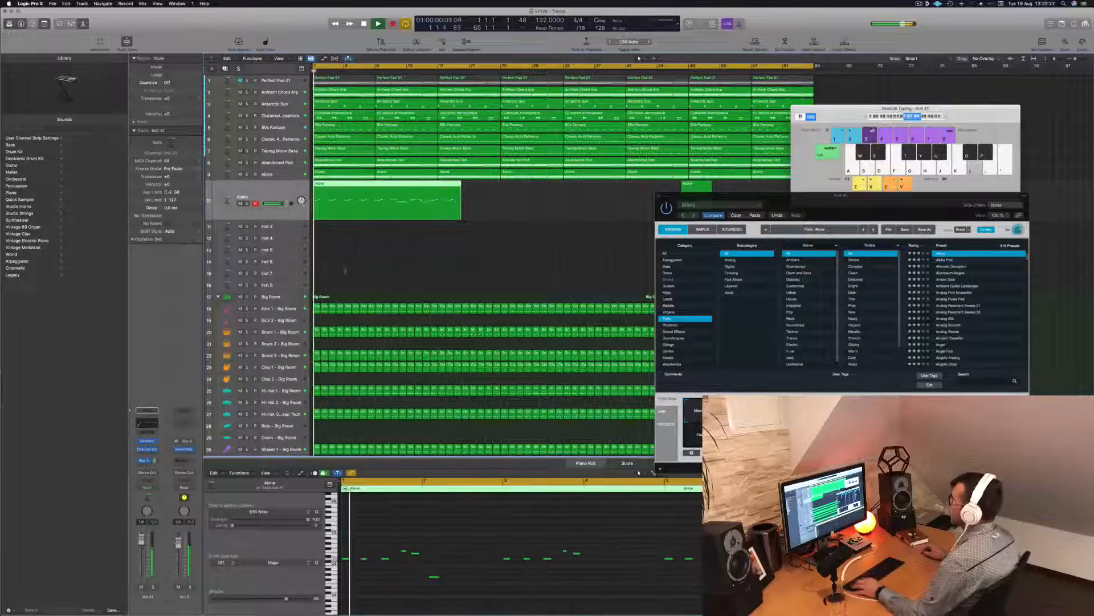
Delete the low note after the opening phrase in the Piano Roll and listen to the edited melody
left_click(482, 547)
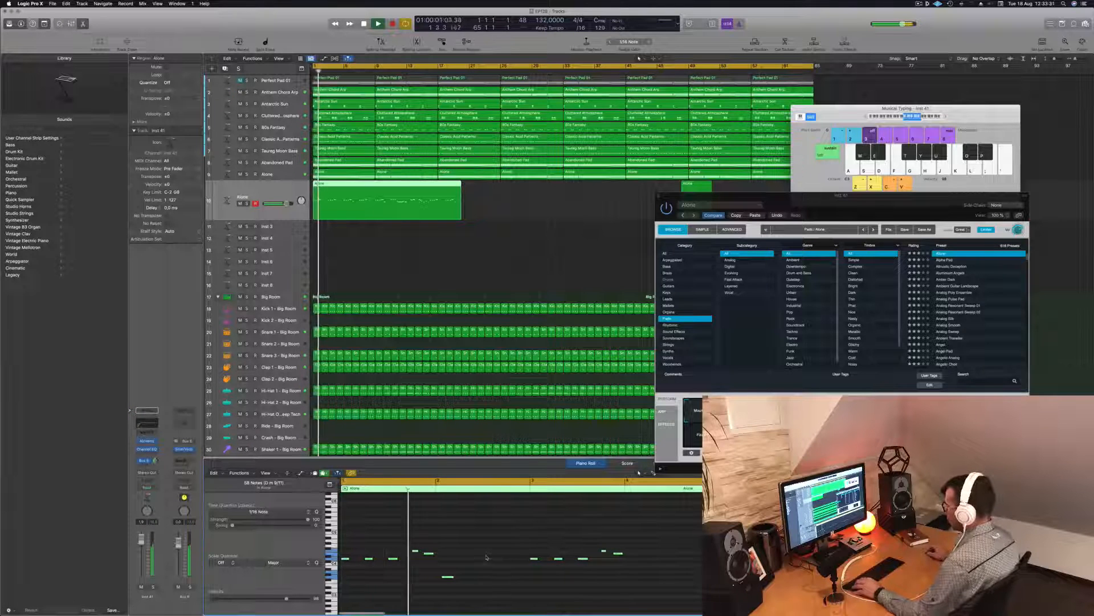
key("Delete")
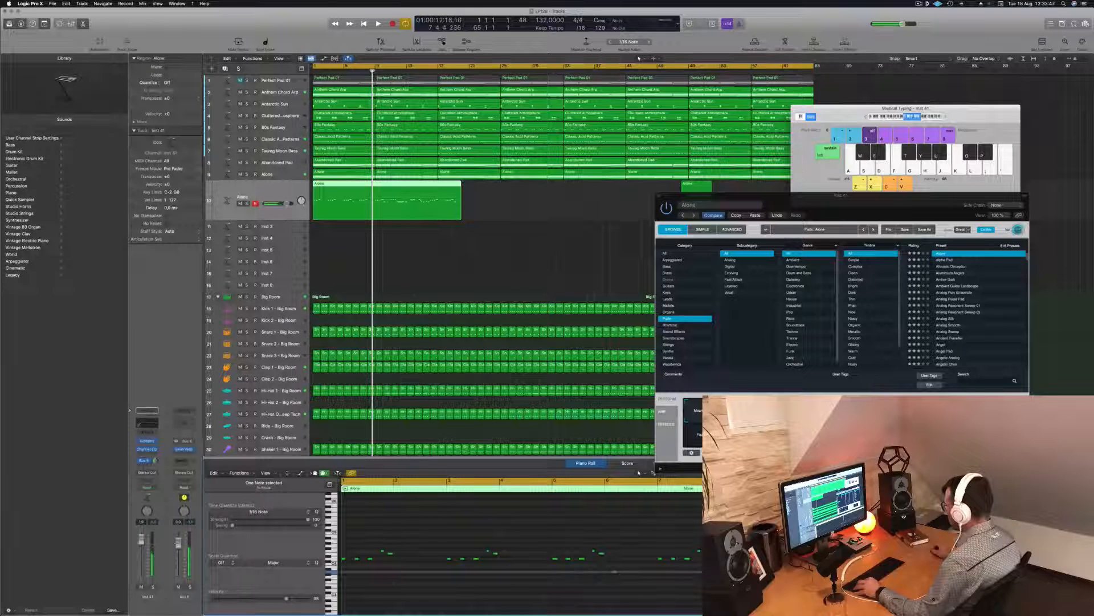
key("space")
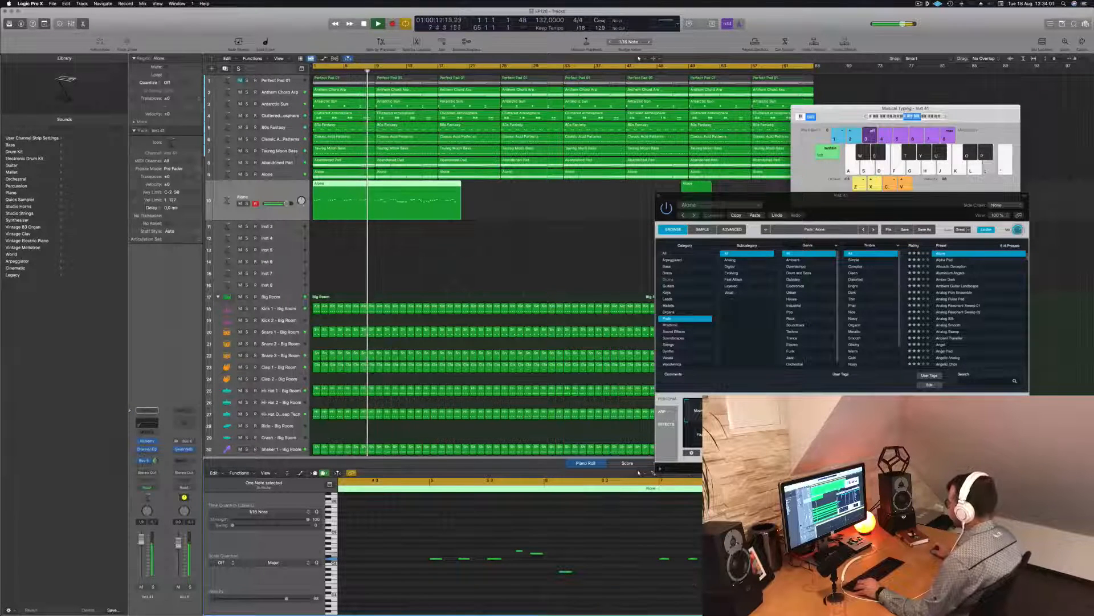
key("space")
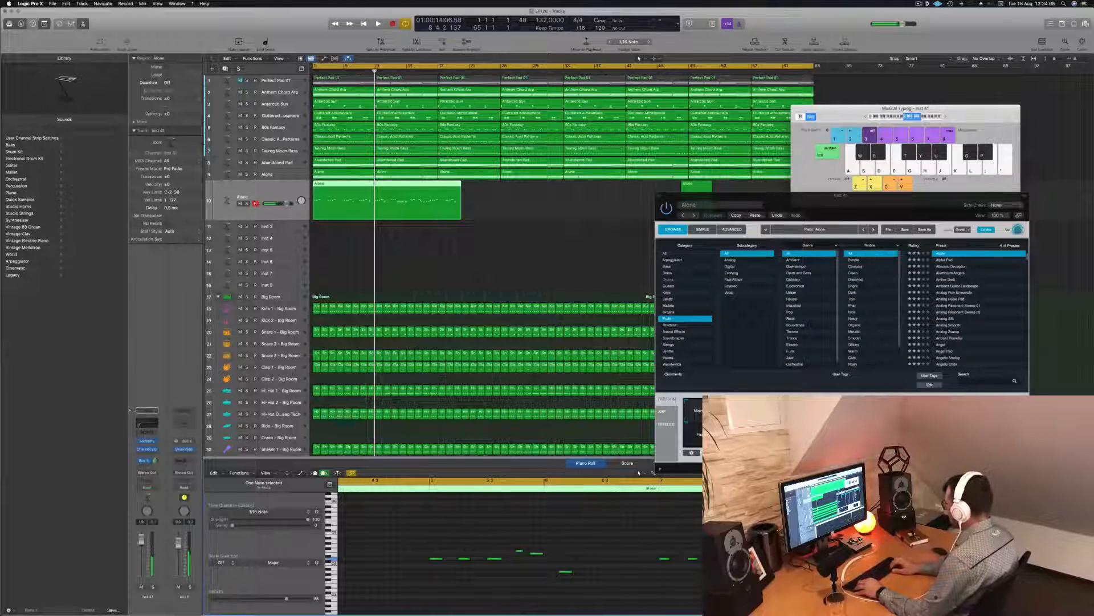
Replay the melody from the start, split its region at bar 9 and delete everything after the split
key("Return")
key("space")
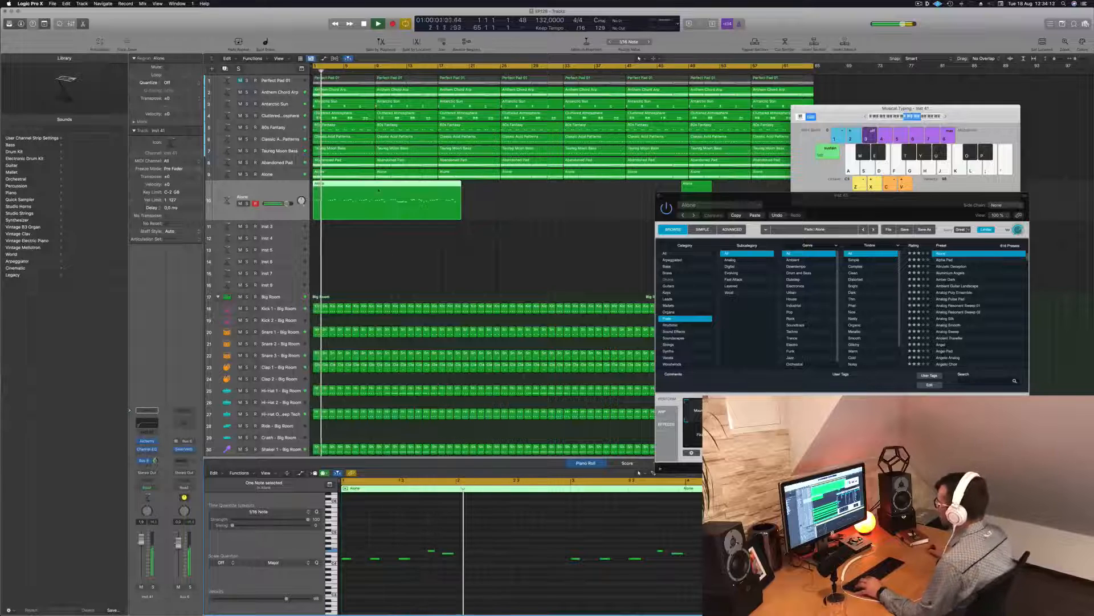
left_click(376, 186)
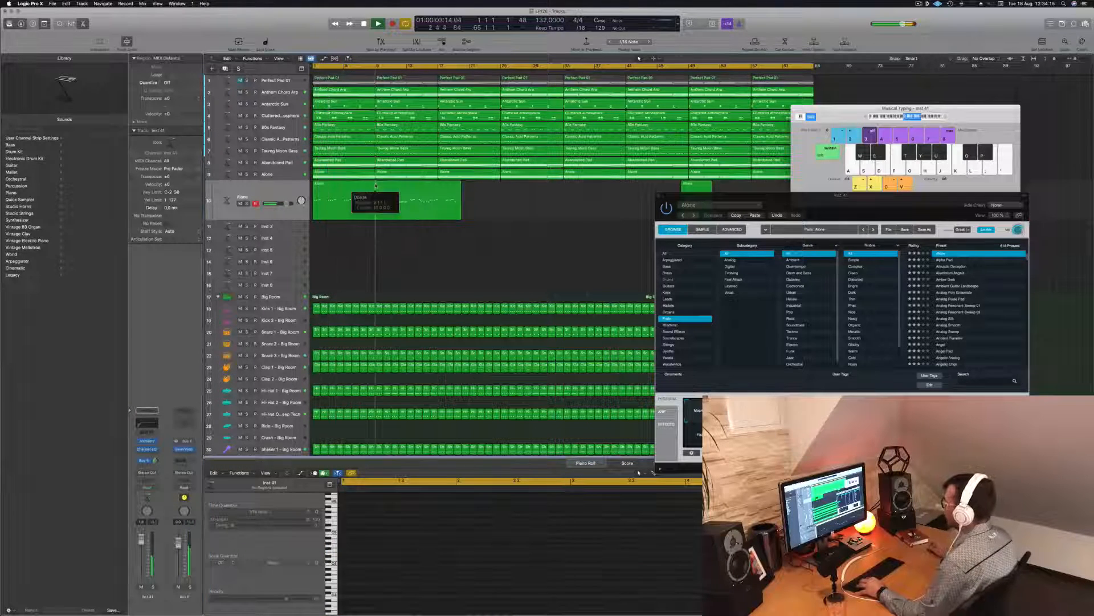
left_click(376, 186)
key("Delete")
Examine the notes of the shortened eight-bar melody region in the Piano Roll while replaying it from bar 1
left_click(339, 190)
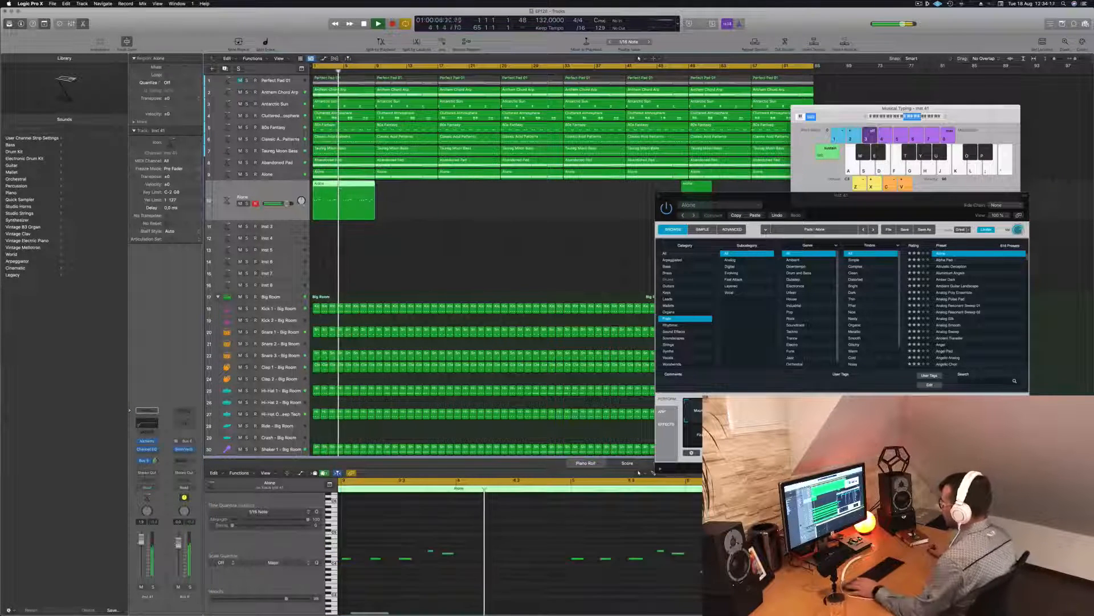
left_click(543, 548, "ctrl+alt")
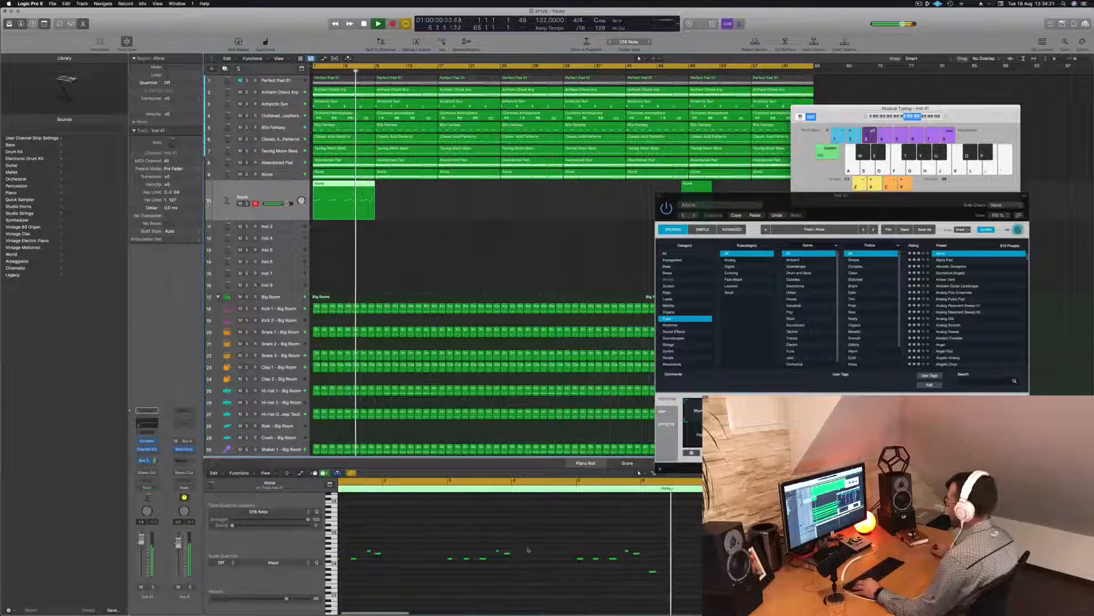
left_click(544, 547, "ctrl+alt")
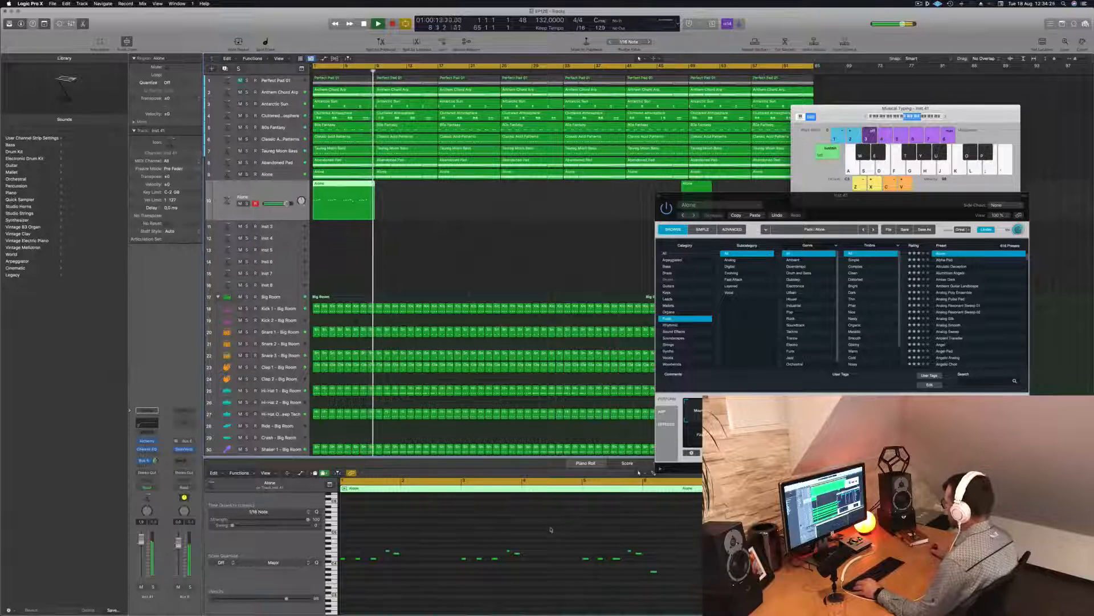
key("space")
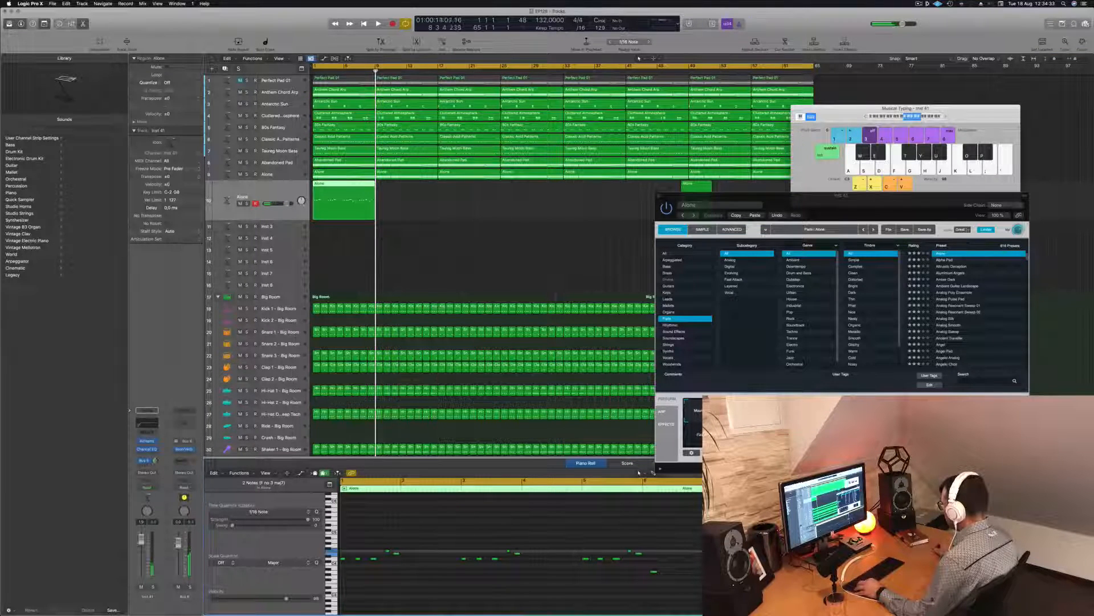
key("Return")
key("space")
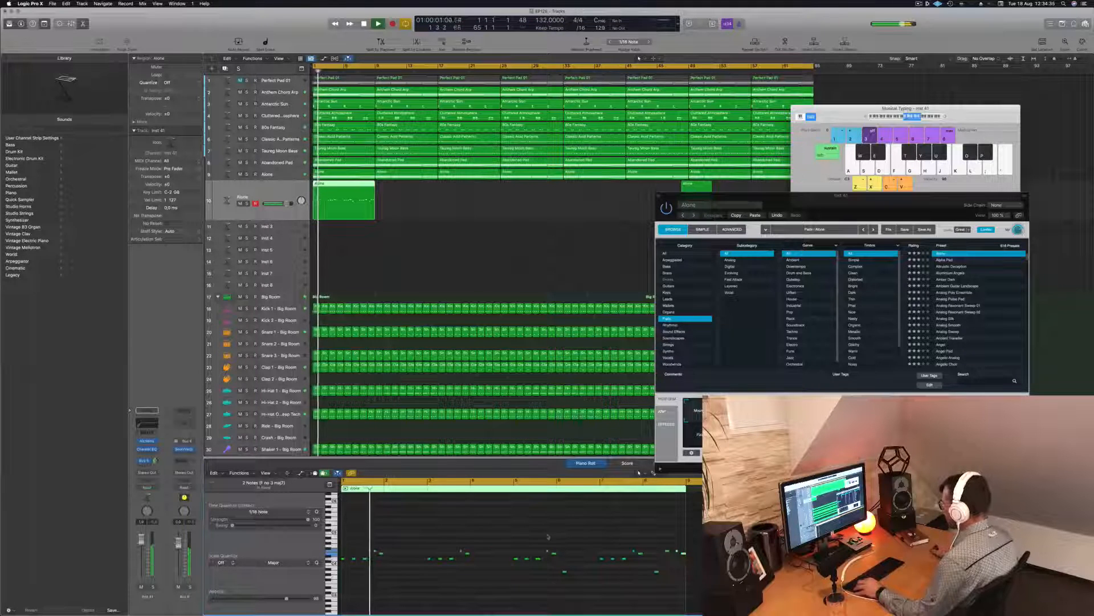
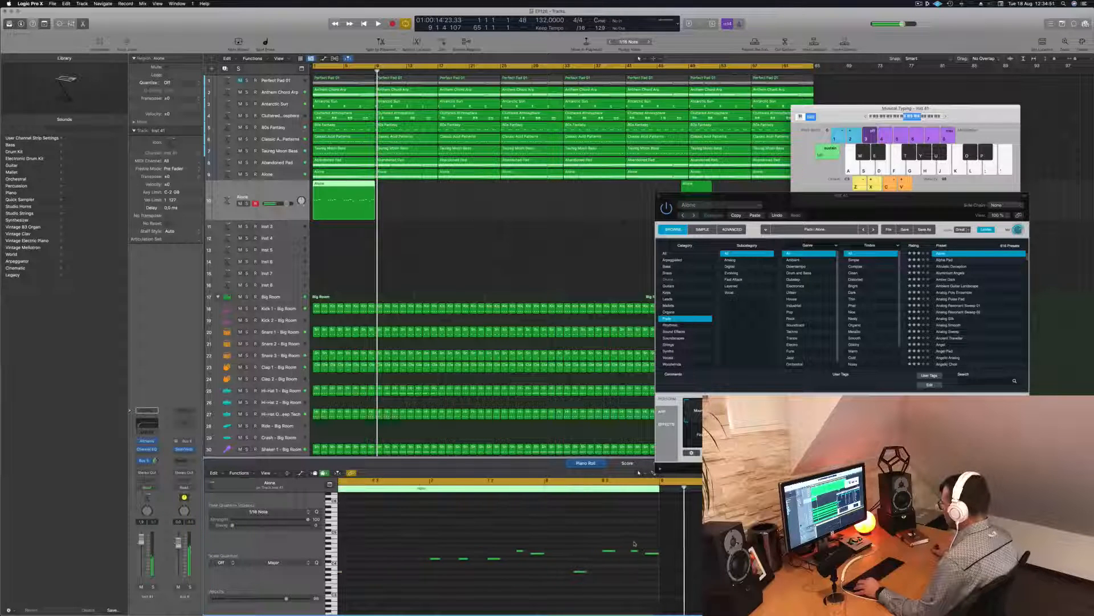
scroll(631, 542, "left", 2)
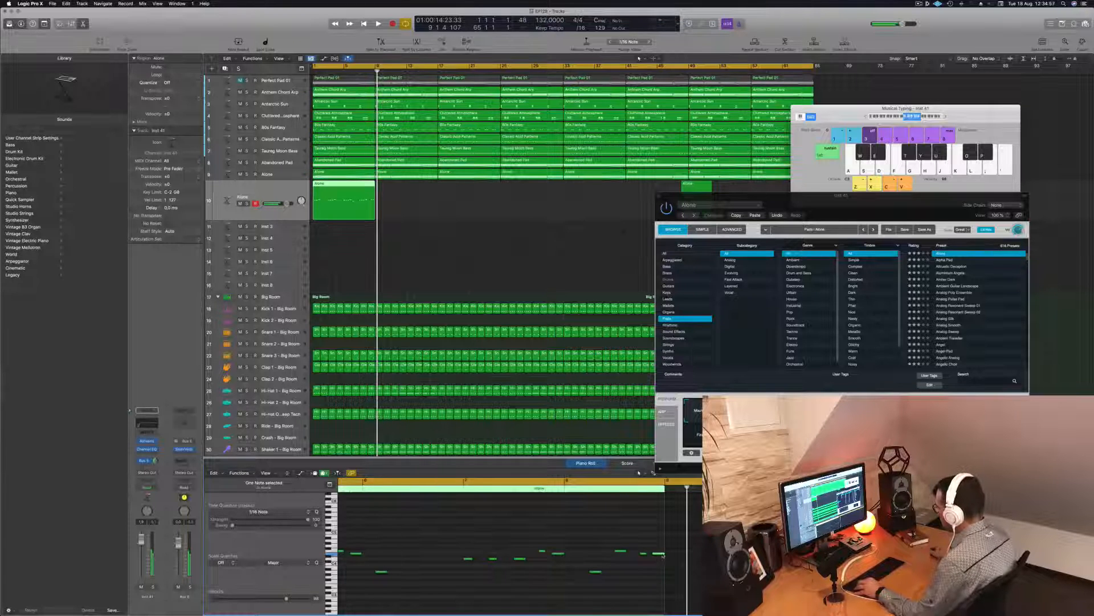
Replay the melody from bar 1 and delete the leftover region near bar 48 on the melody track
key("Return")
key("space")
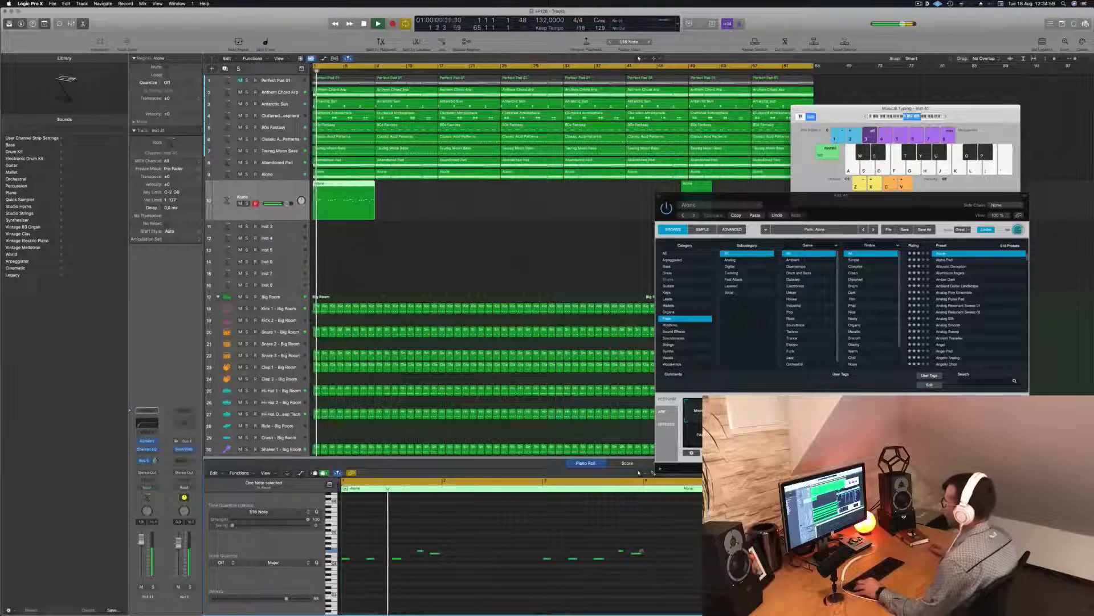
key("super+Left")
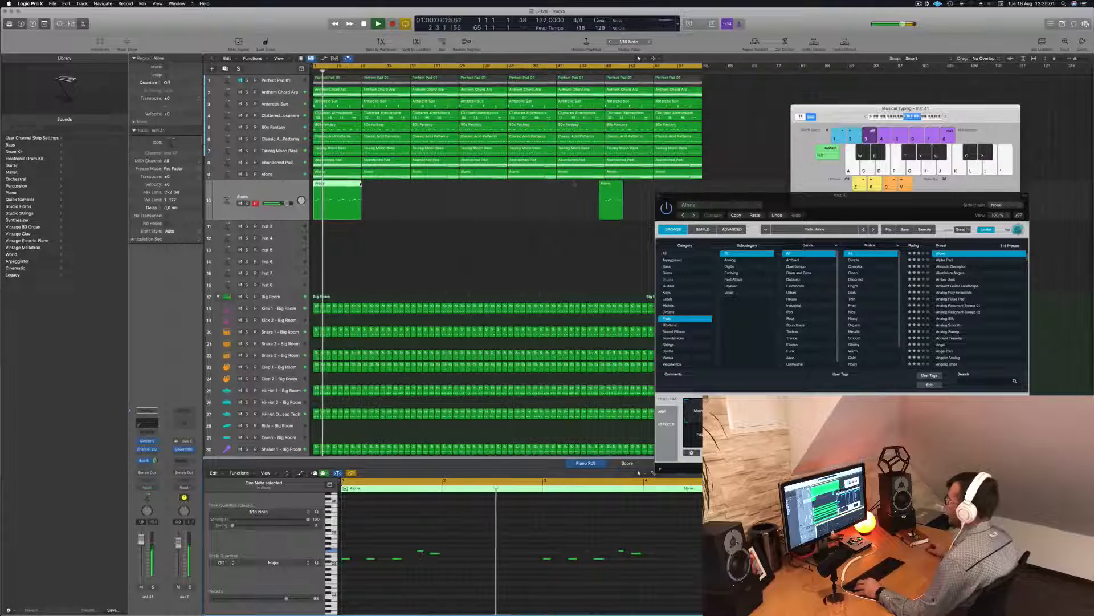
key("Delete")
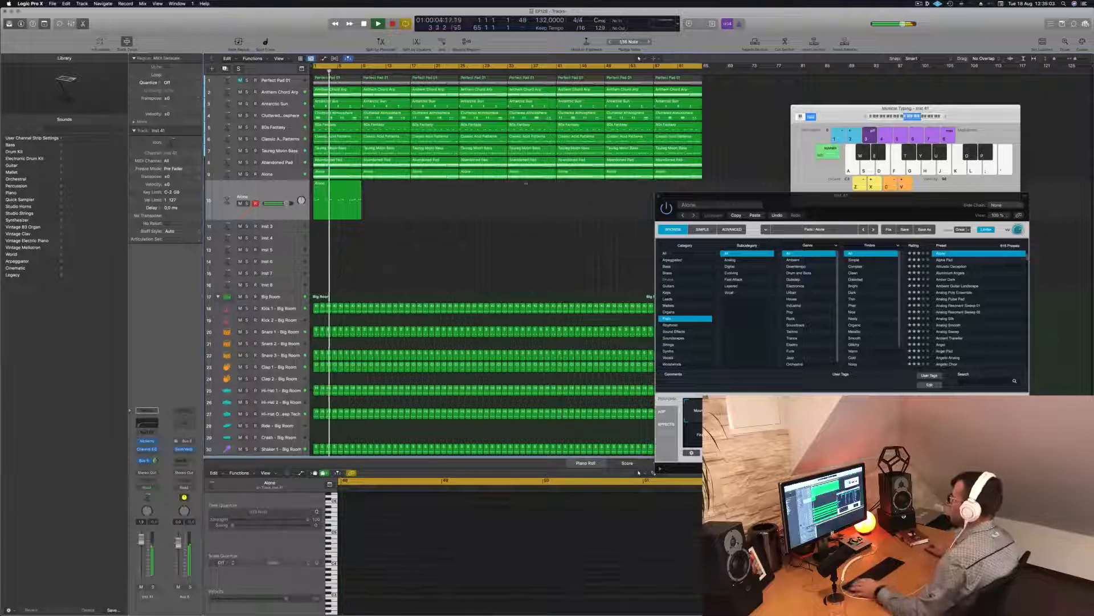
Copy the eight-bar melody region back to back until eight regions fill the track through bar 64
left_click(340, 186)
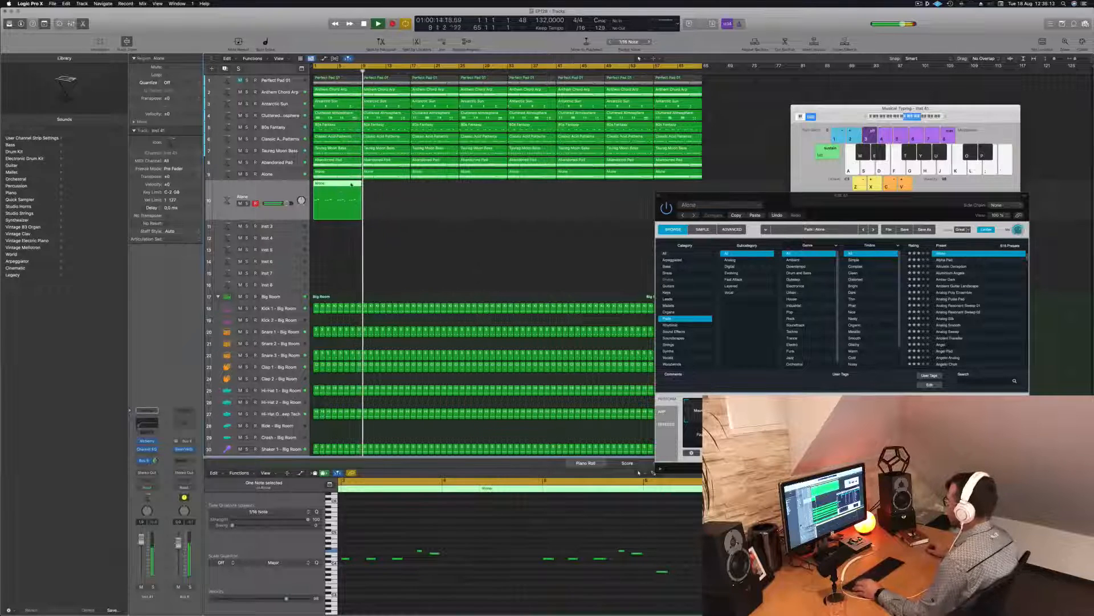
key("cmd+r")
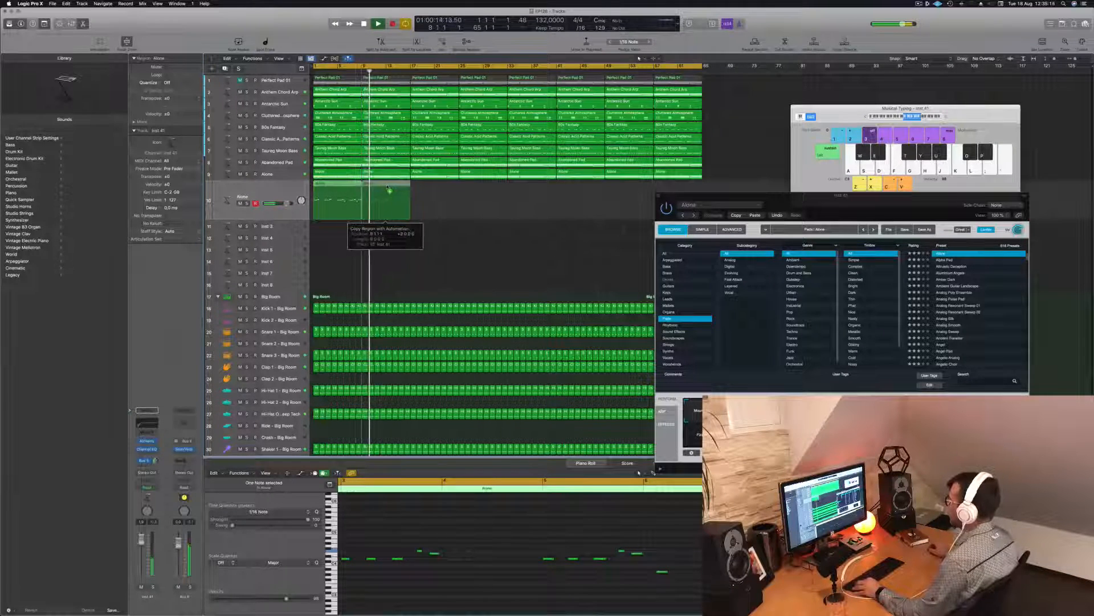
left_click_drag(332, 185, 429, 185)
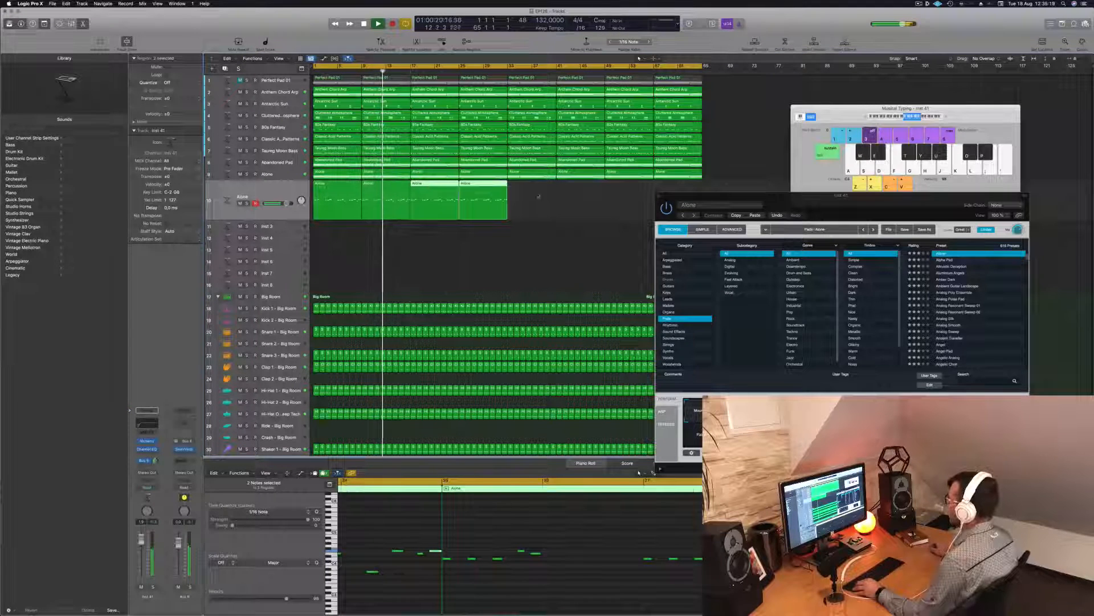
left_click_drag(337, 186, 533, 190)
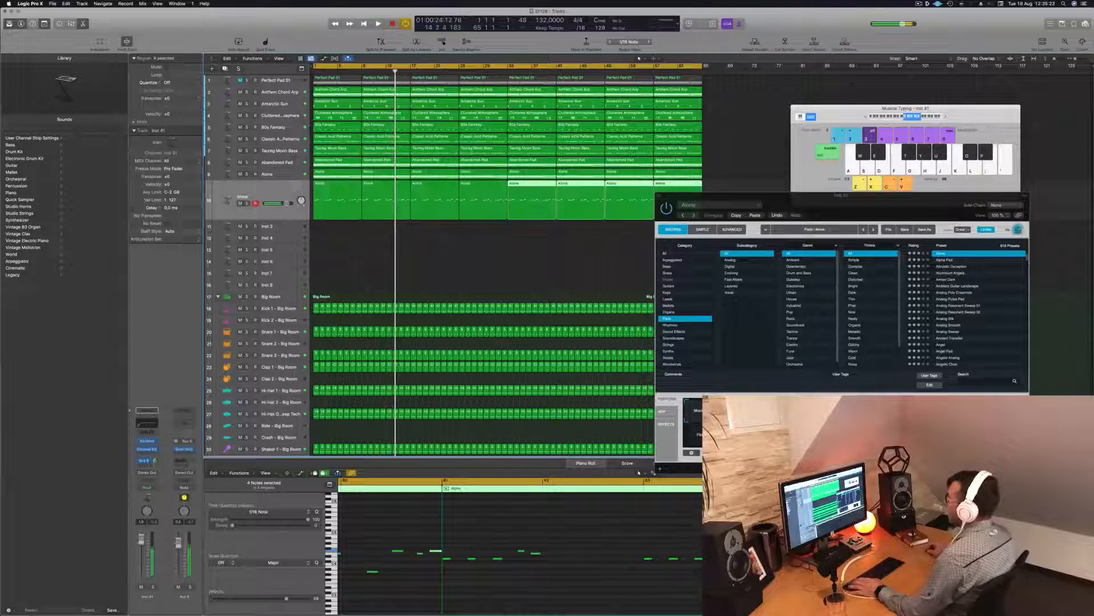
key("Return")
Duplicate the melody track, copy all eight melody regions onto the duplicate and play it from bar 1
left_click_drag(805, 205, 798, 182)
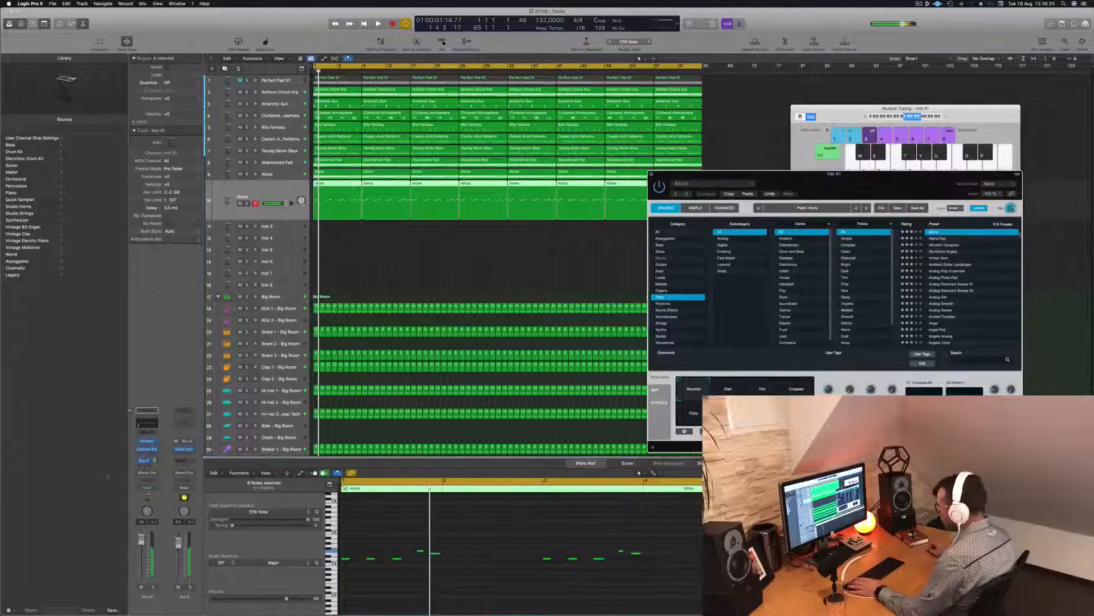
left_click(147, 441)
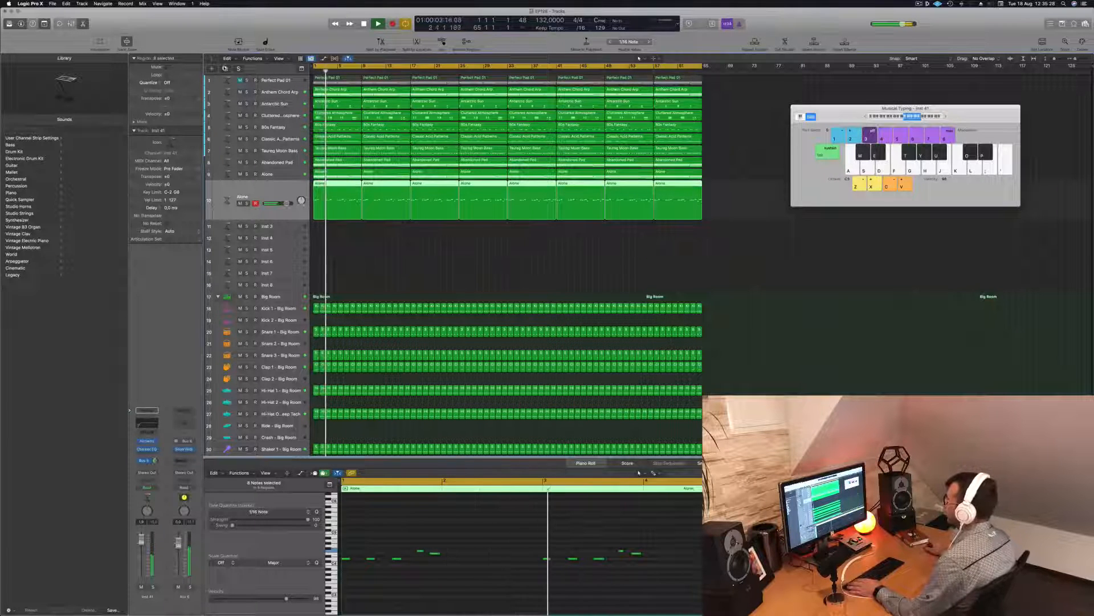
key("super+d")
left_click_drag(340, 209, 733, 189)
left_click_drag(347, 186, 347, 212)
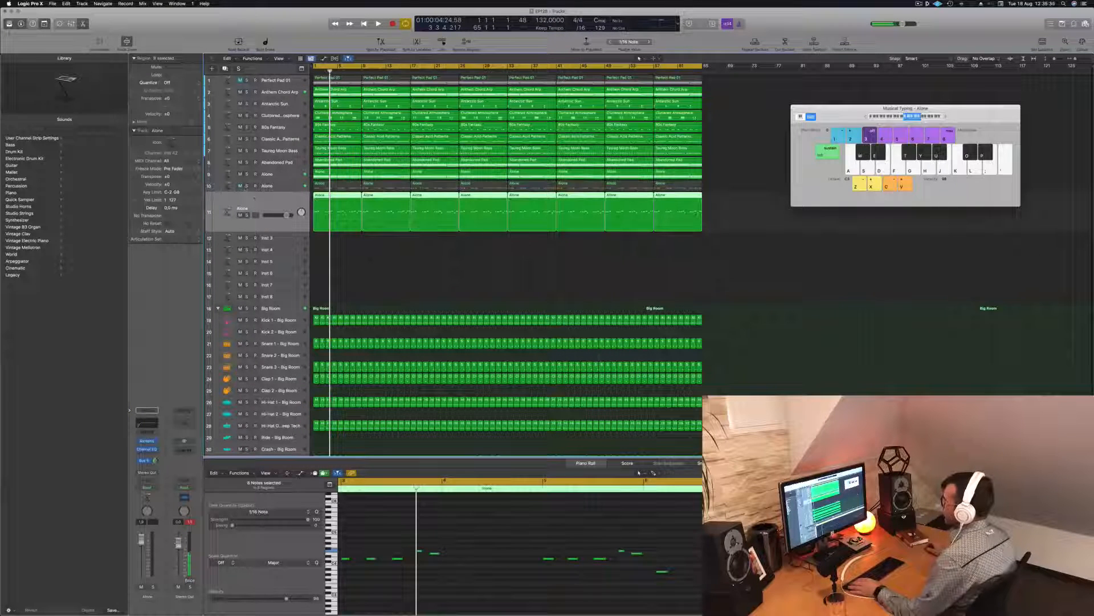
key("Return")
key("space")
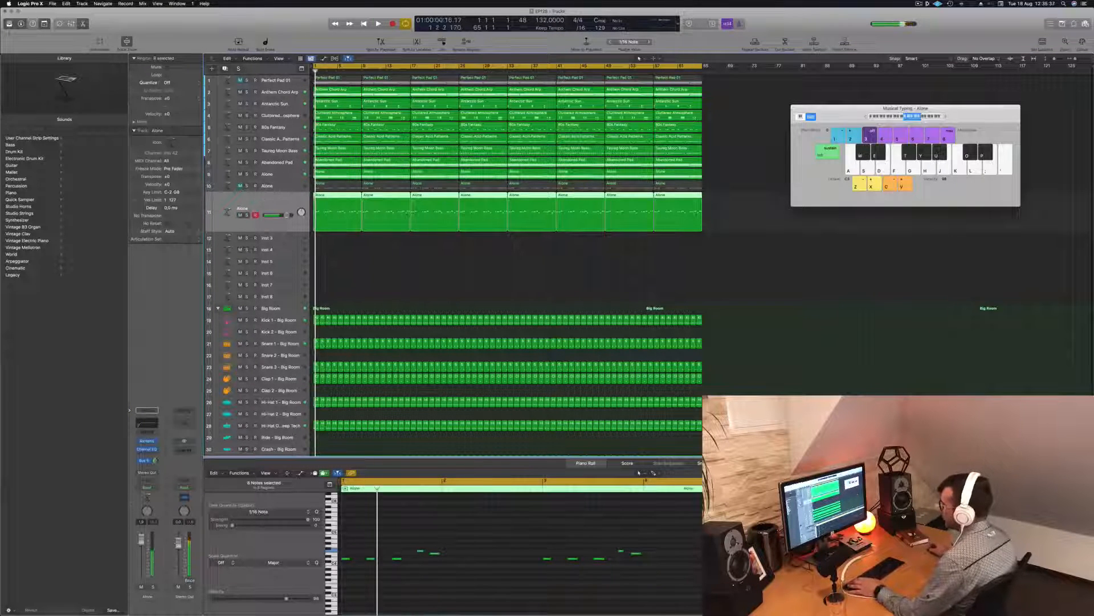
Open Alchemy on the duplicated track, load 80s Synth Pop Lead from the Leads category and play the melody with it
key("space")
left_click(148, 440)
key("super+w")
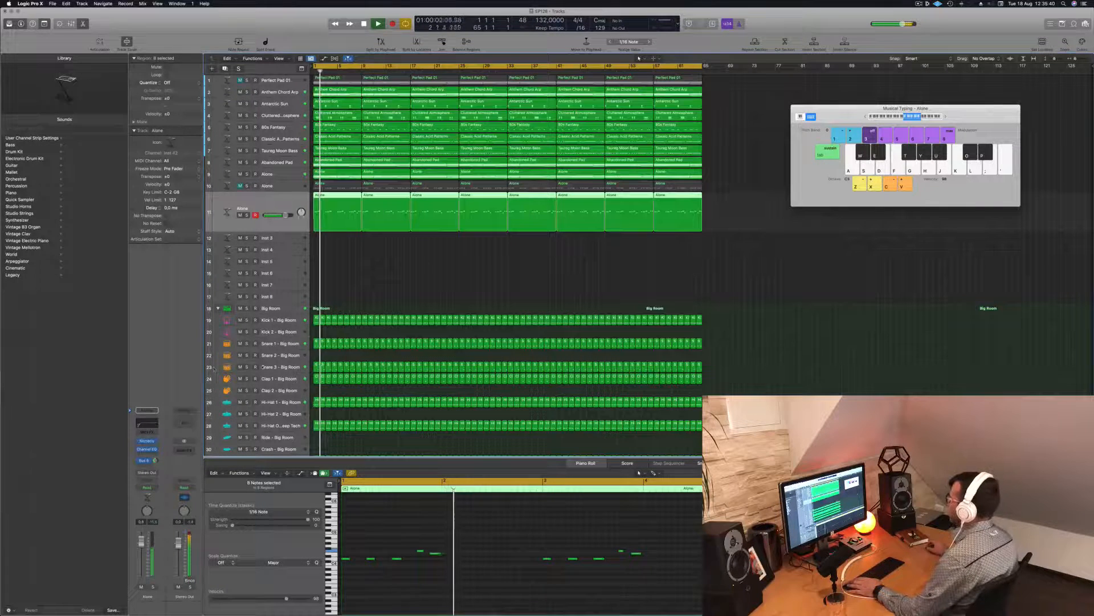
left_click(147, 441)
left_click_drag(591, 86, 738, 137)
key("space")
key("space")
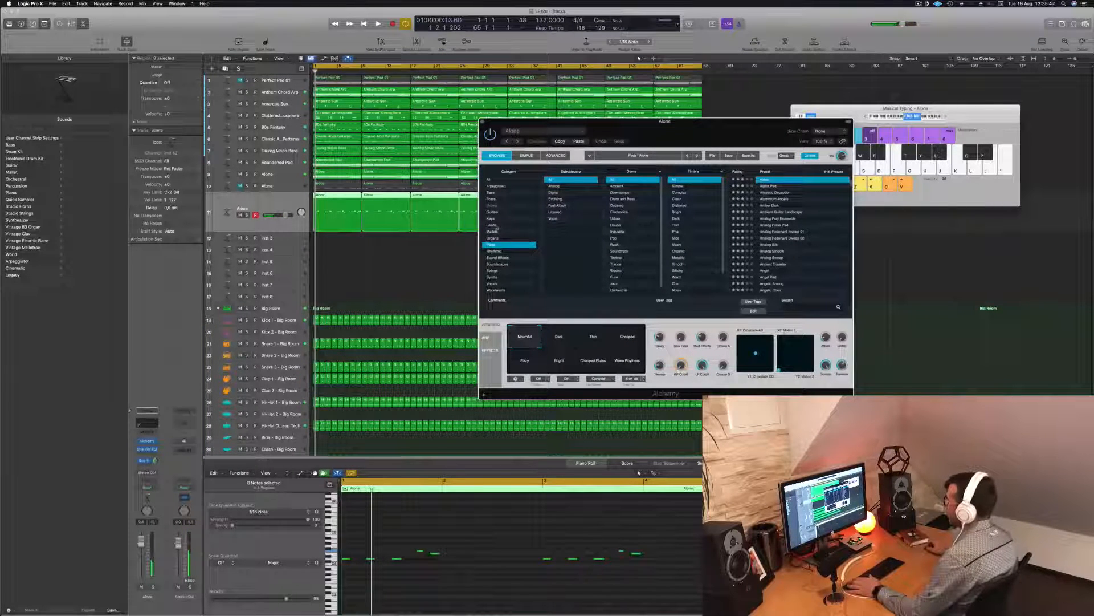
left_click(493, 225)
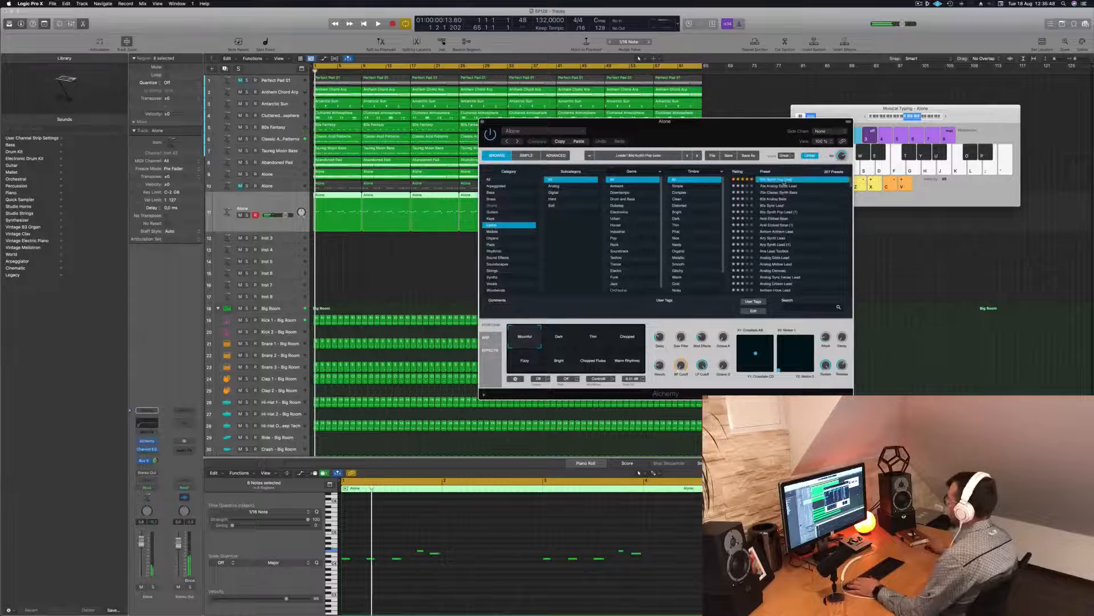
key("space")
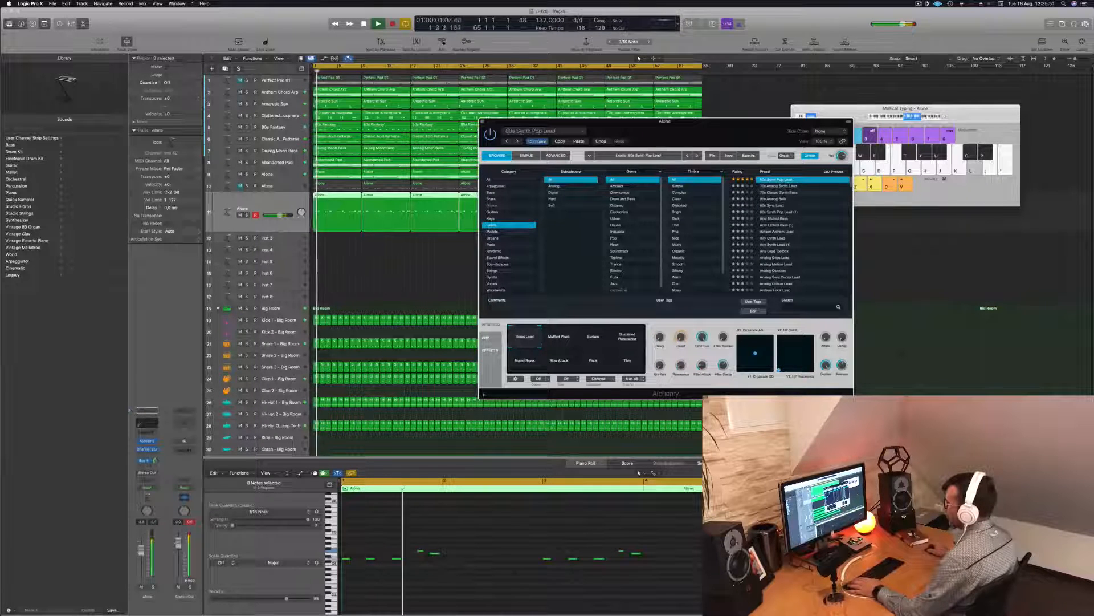
Lower the duplicated track's volume and audition the Muffled Pluck and Sustain snapshots of 80s Synth Pop Lead
left_click(155, 461)
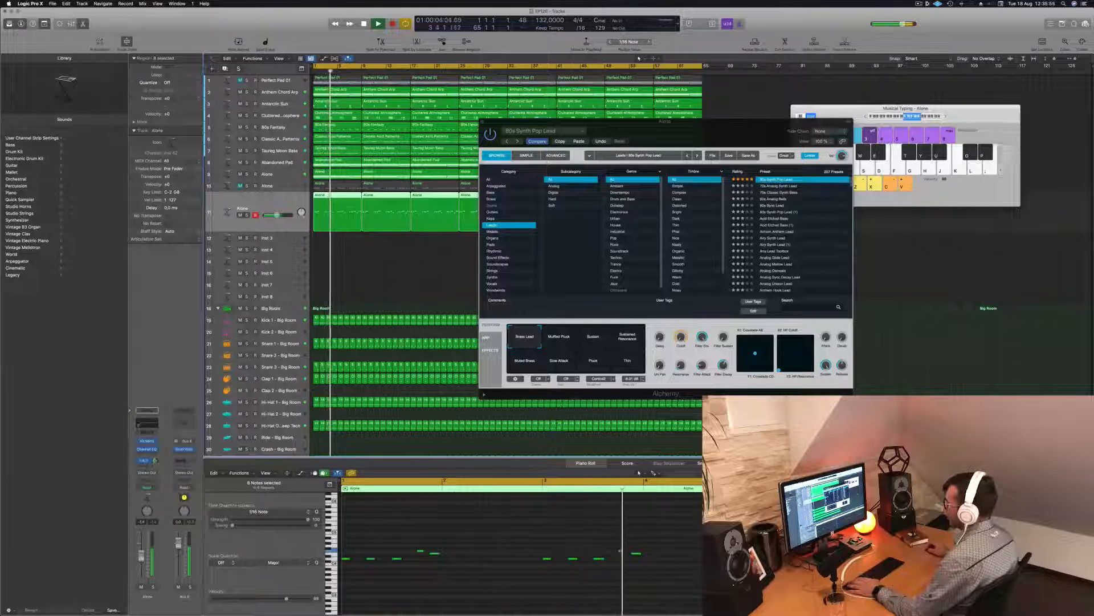
key("Return")
left_click(550, 338)
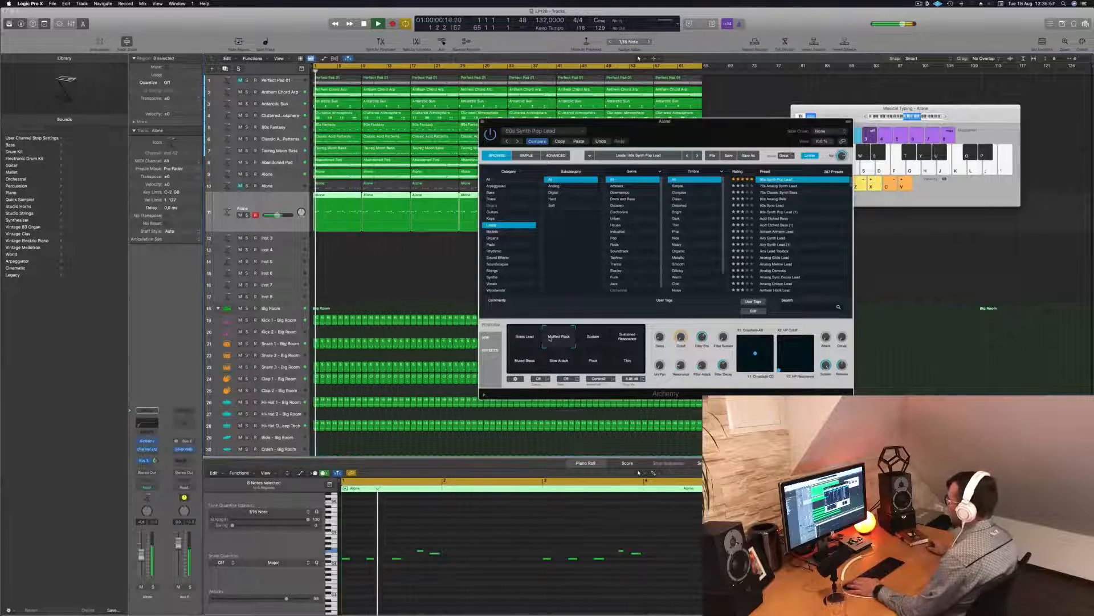
left_click(595, 339)
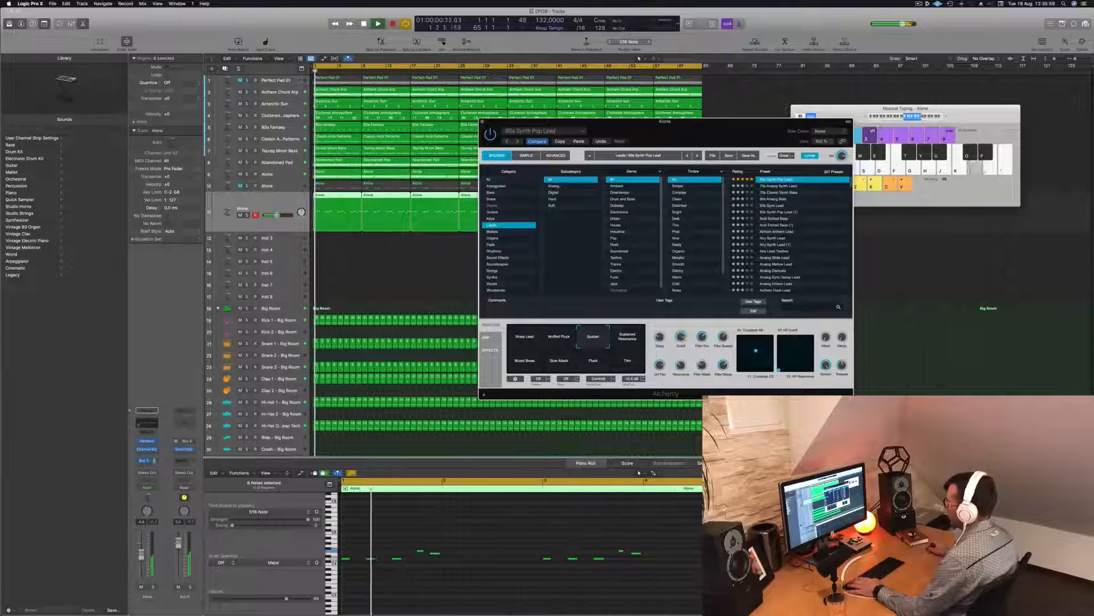
left_click(1005, 161)
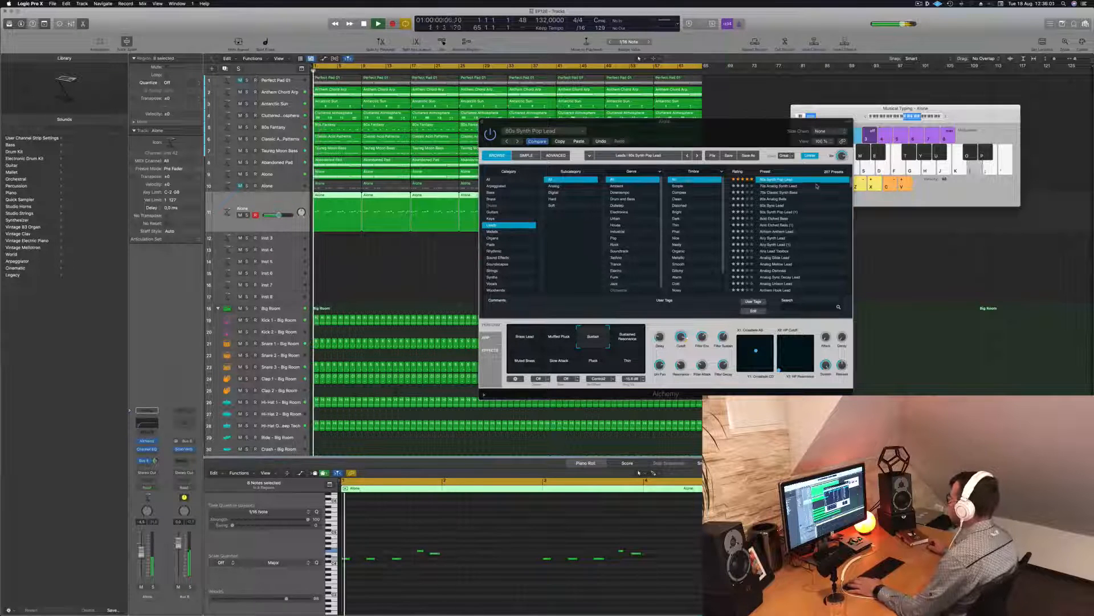
Audition the lead presets one after another from 70s Analog Synth Lead down to Airy Synth Lead during playback
left_click(787, 186)
left_click(787, 186)
key("space")
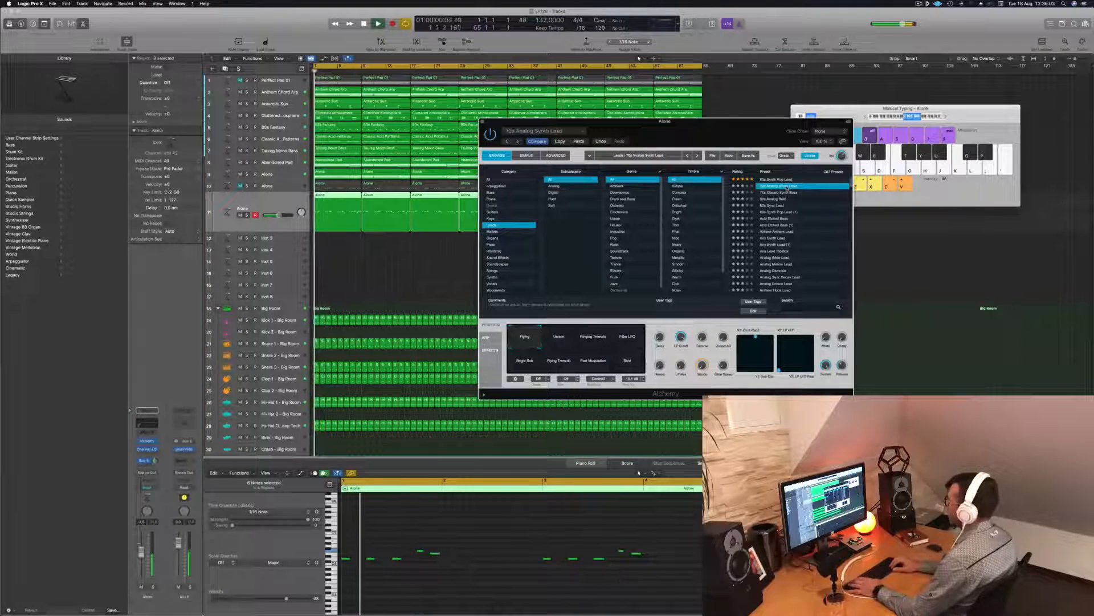
key("Down")
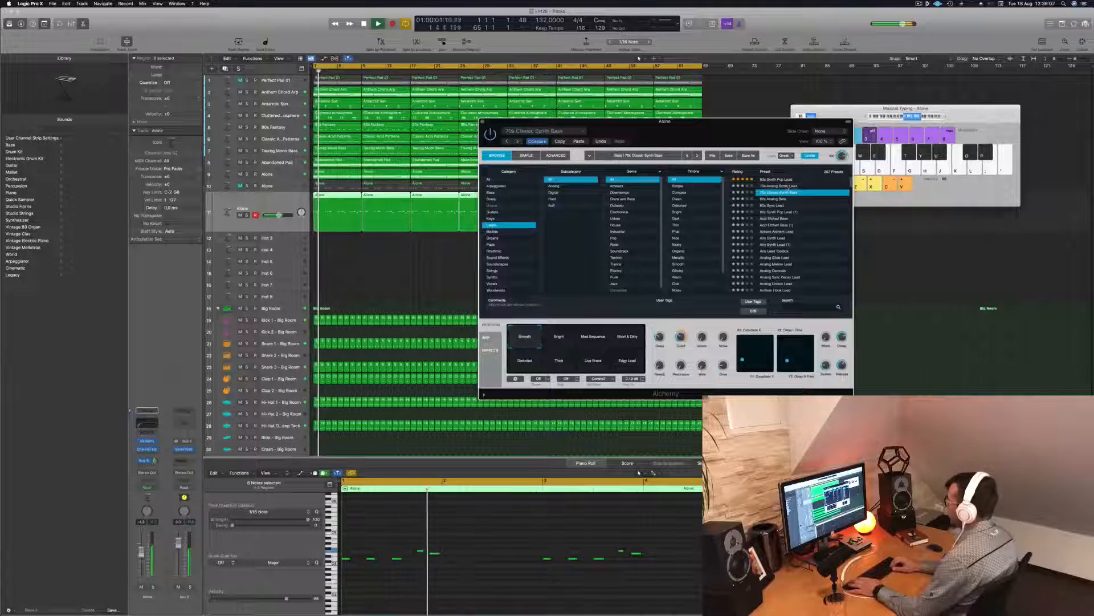
key("Down")
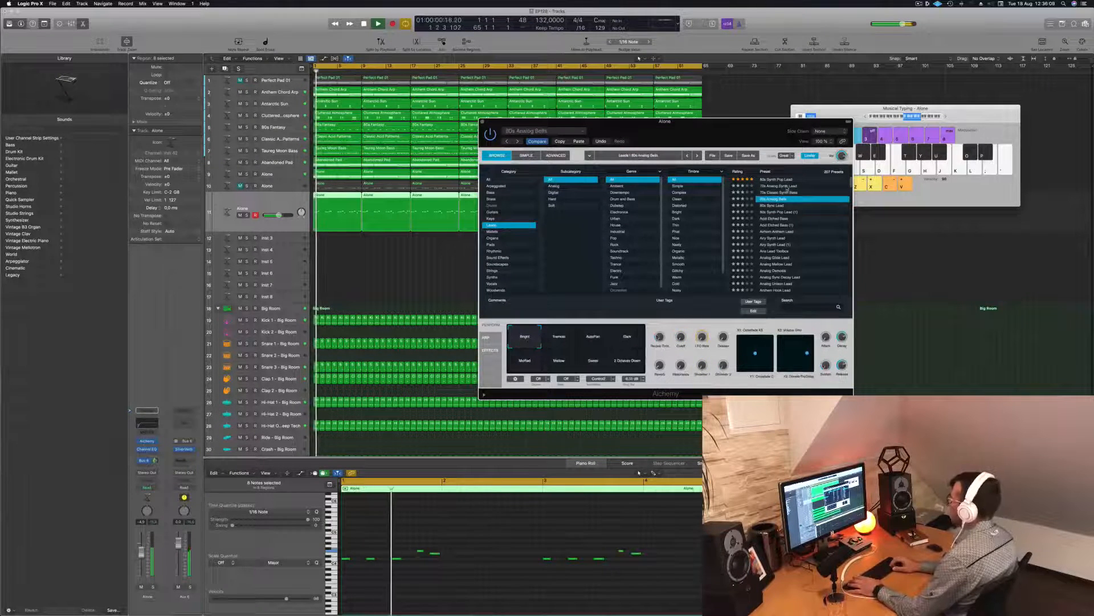
key("Down")
key("Down")
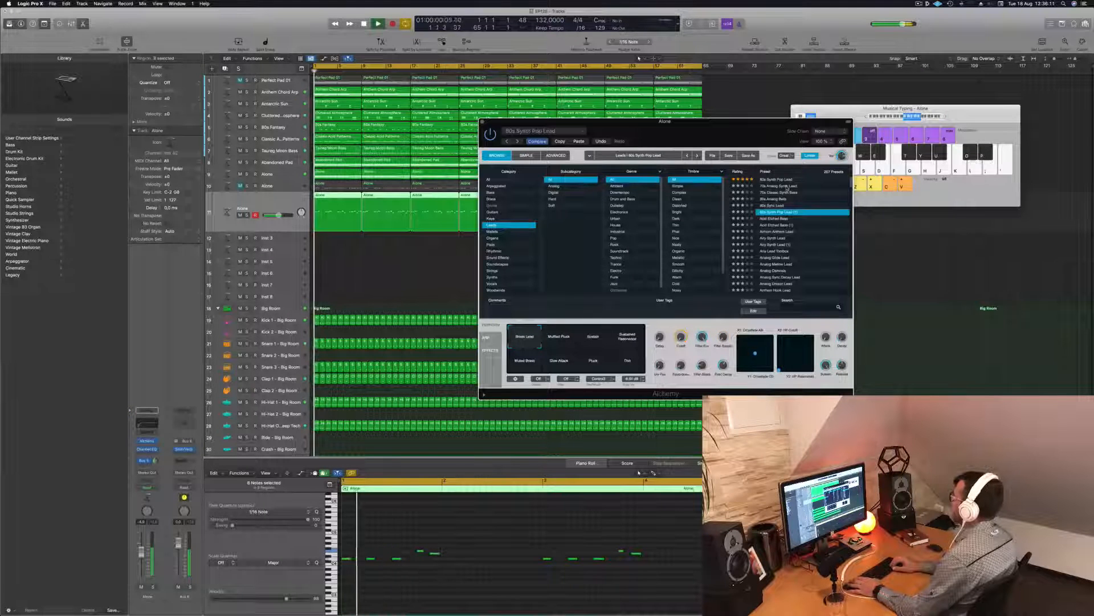
key("Down")
key("Down")
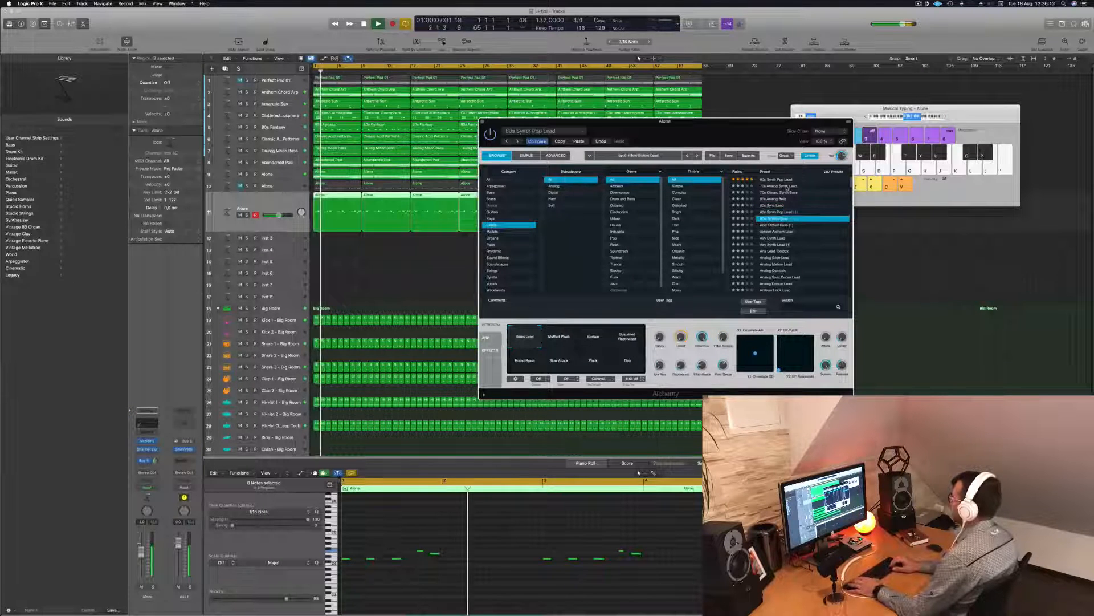
key("Down")
key("Down")
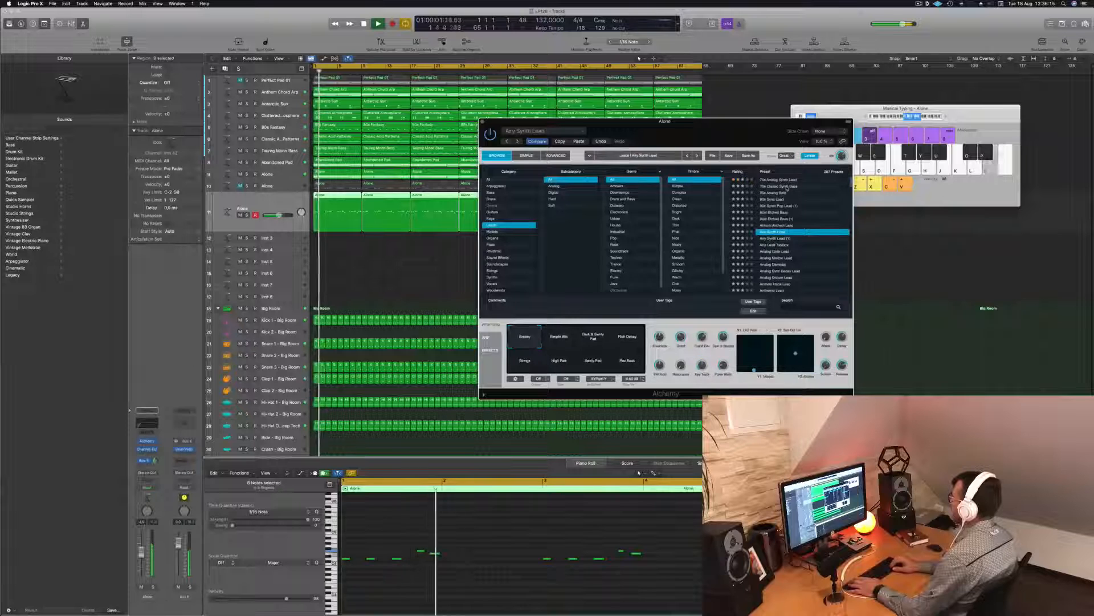
Continue auditioning lead presets from Airy Synth Lead (1) down to Analog Sync Decay Lead against the melody
key("space")
key("Down")
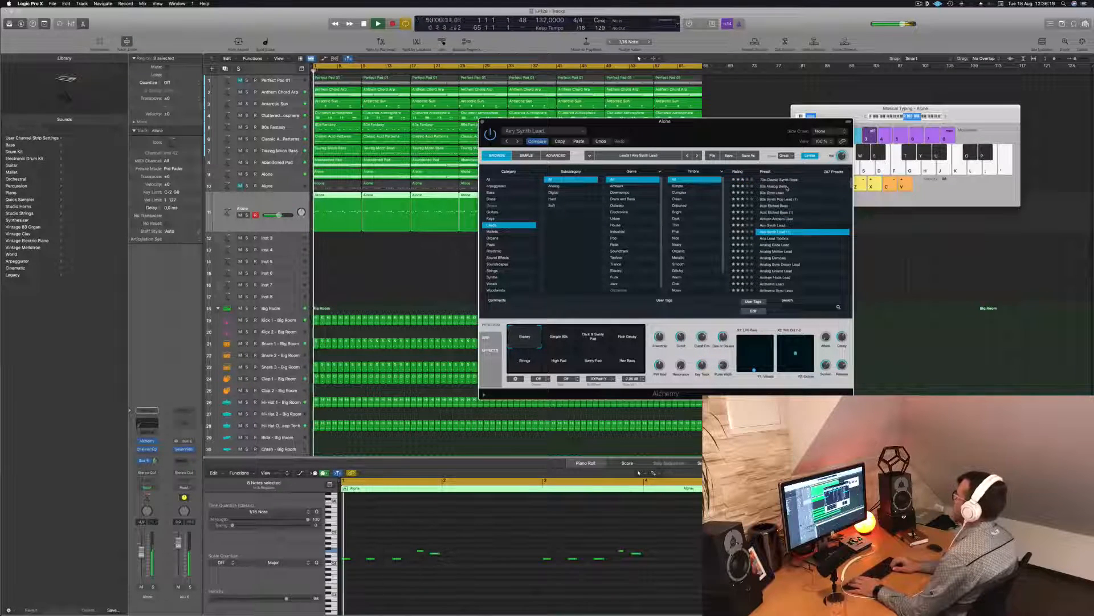
key("Down")
key("space")
key("Down")
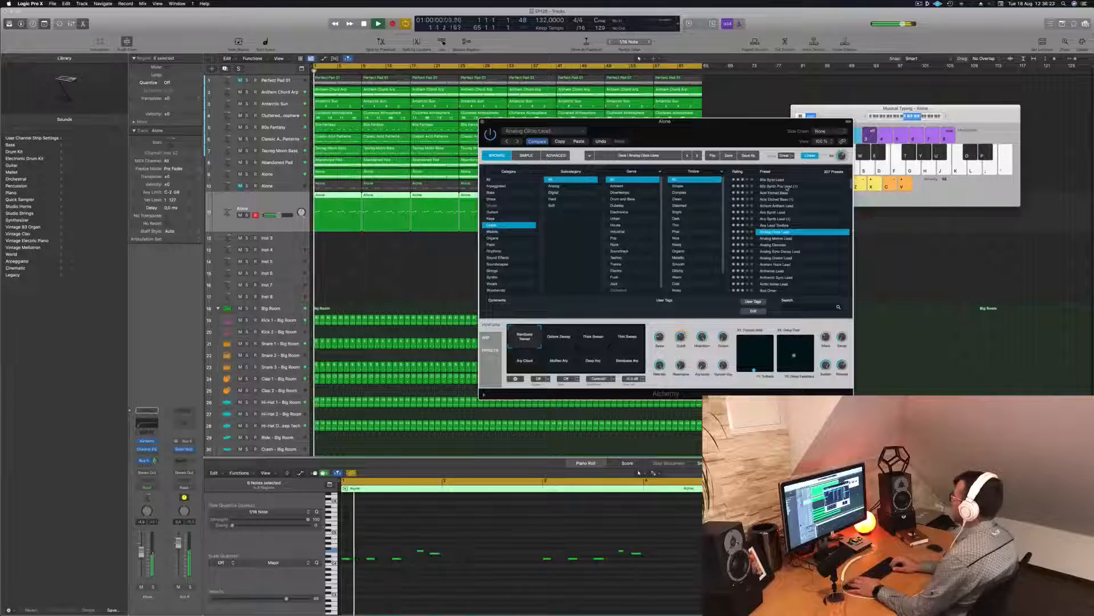
key("Down")
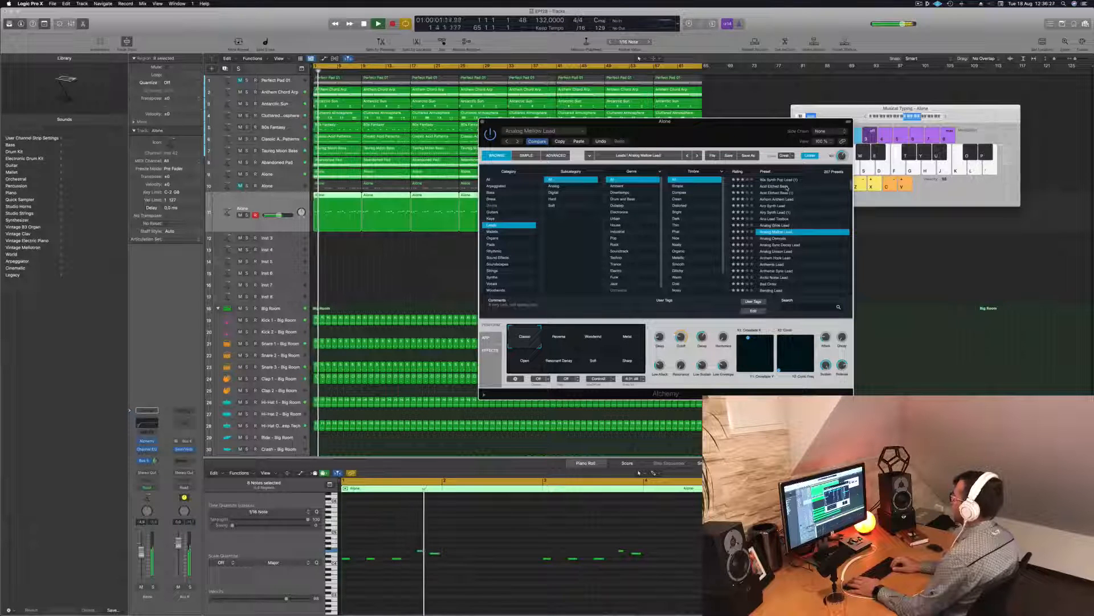
key("Down")
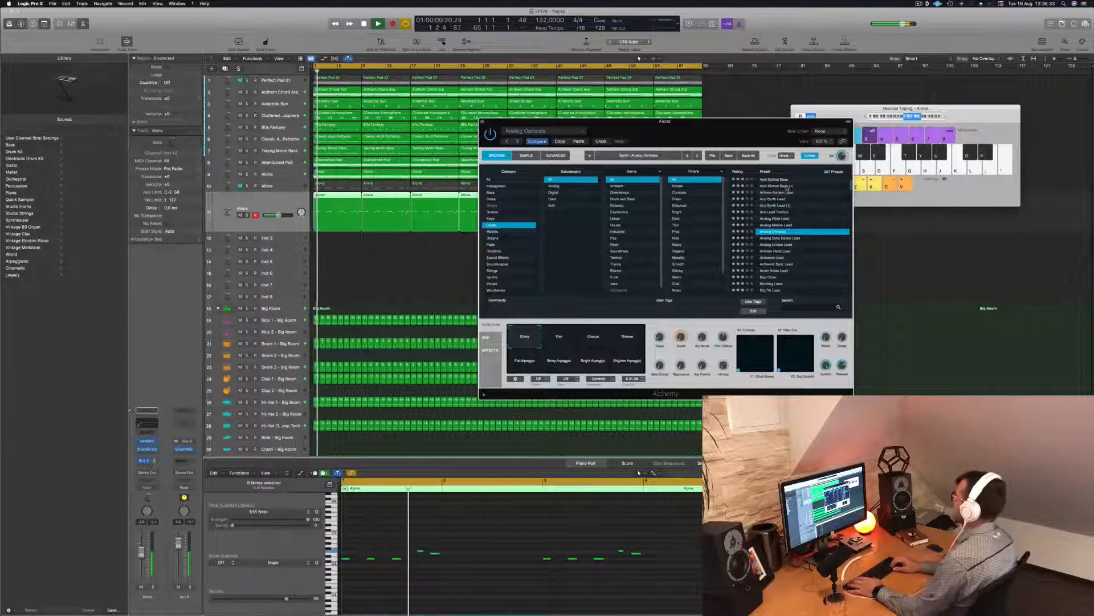
key("Down")
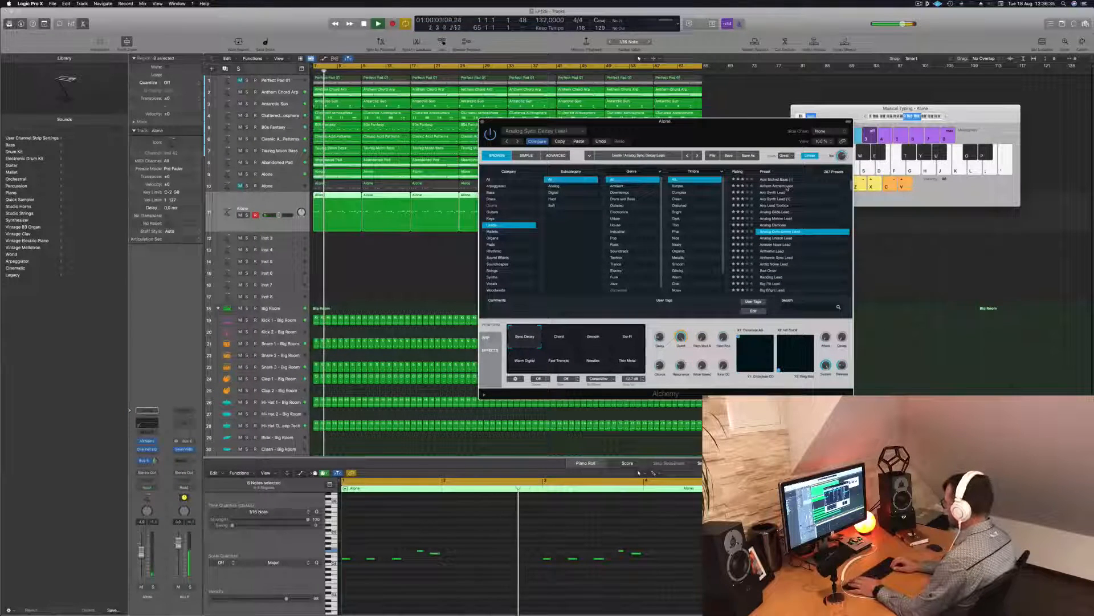
Filter the leads to the Trance genre and audition presets from Chip Tune Lead down to Classic Super Saw
left_click(615, 264)
left_click(773, 220)
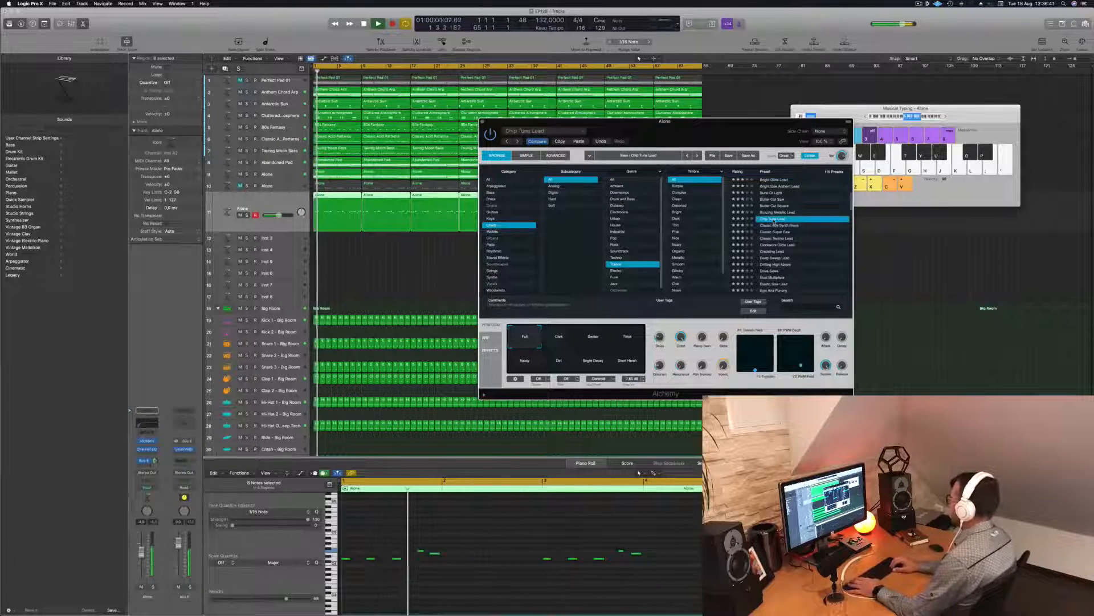
key("Down")
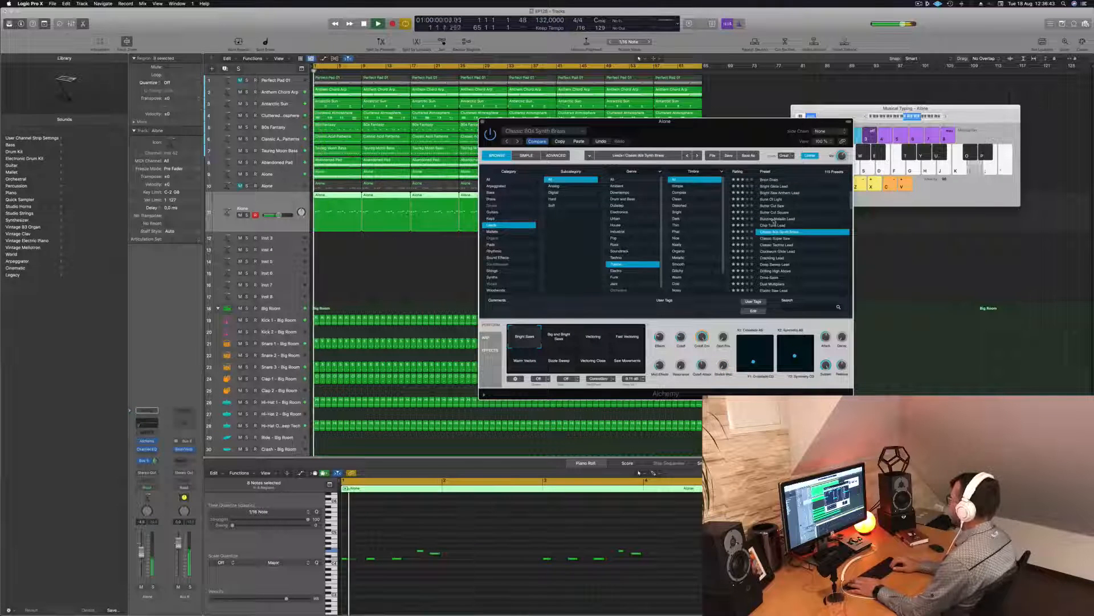
key("Down")
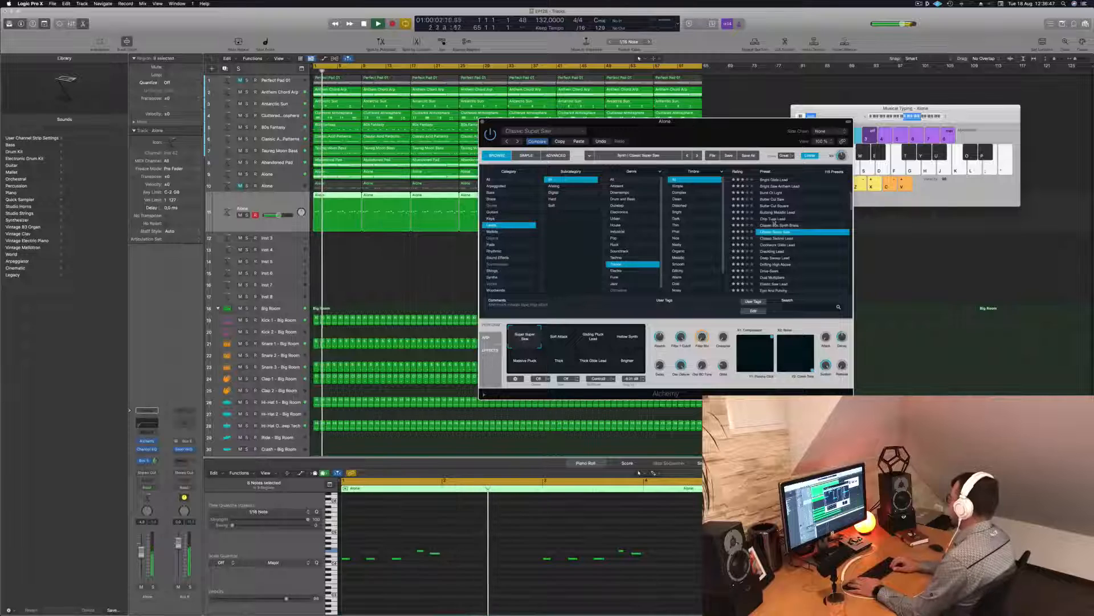
Replay from bar 1 while auditioning the Soft Attack and Hollow Synth snapshots of Classic Super Saw
key("Return")
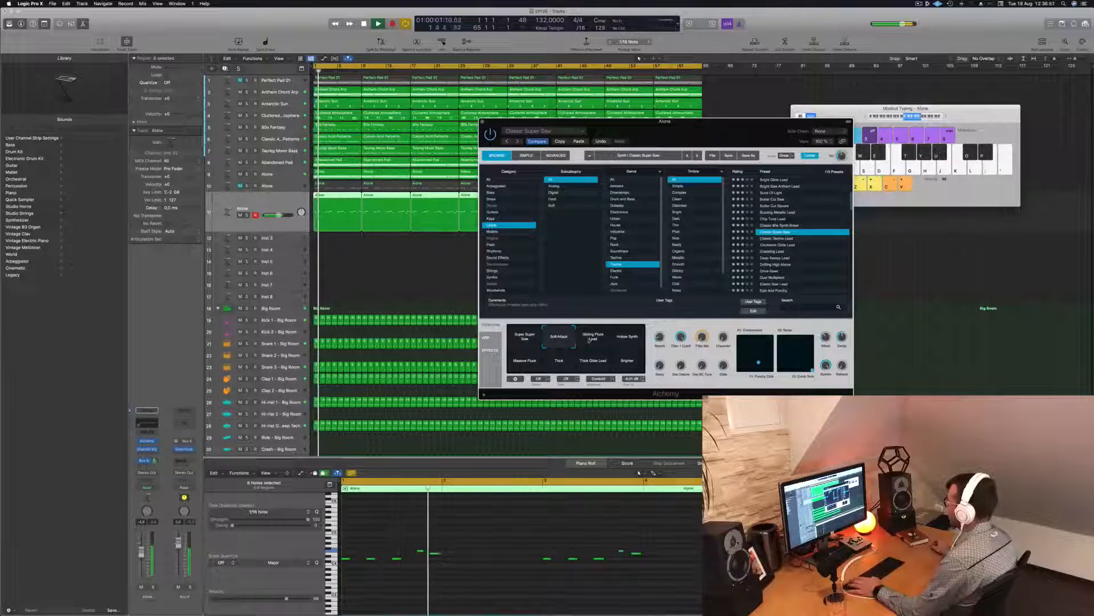
key("Return")
left_click(625, 342)
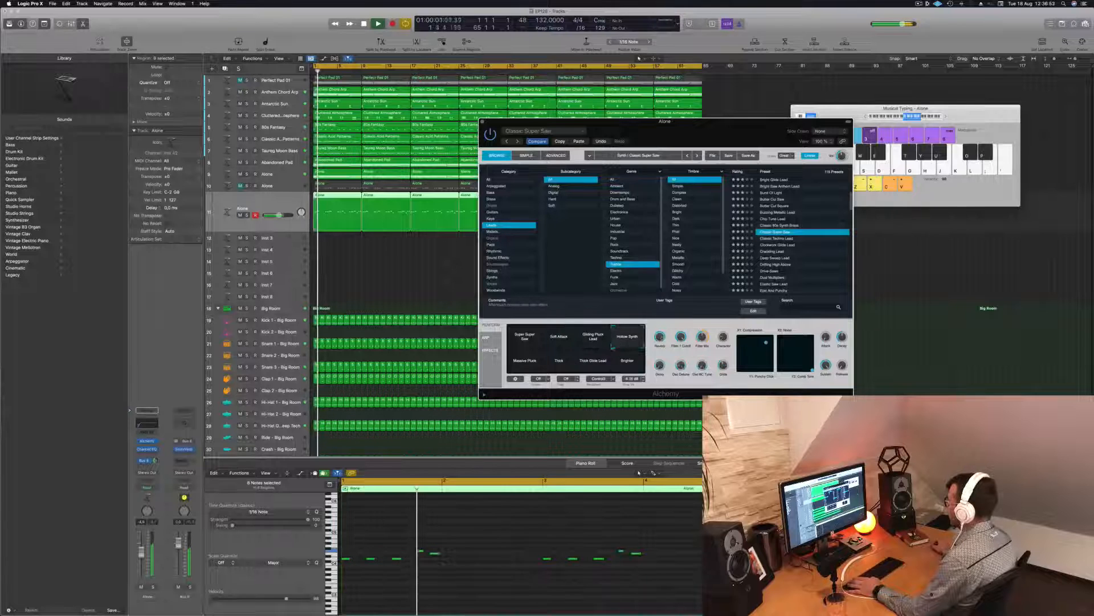
Audition the Massive Pluck, Thick, Thick Glide Lead, Brighter and Super Super Saw snapshots of Classic Super Saw during playback
left_click(520, 361)
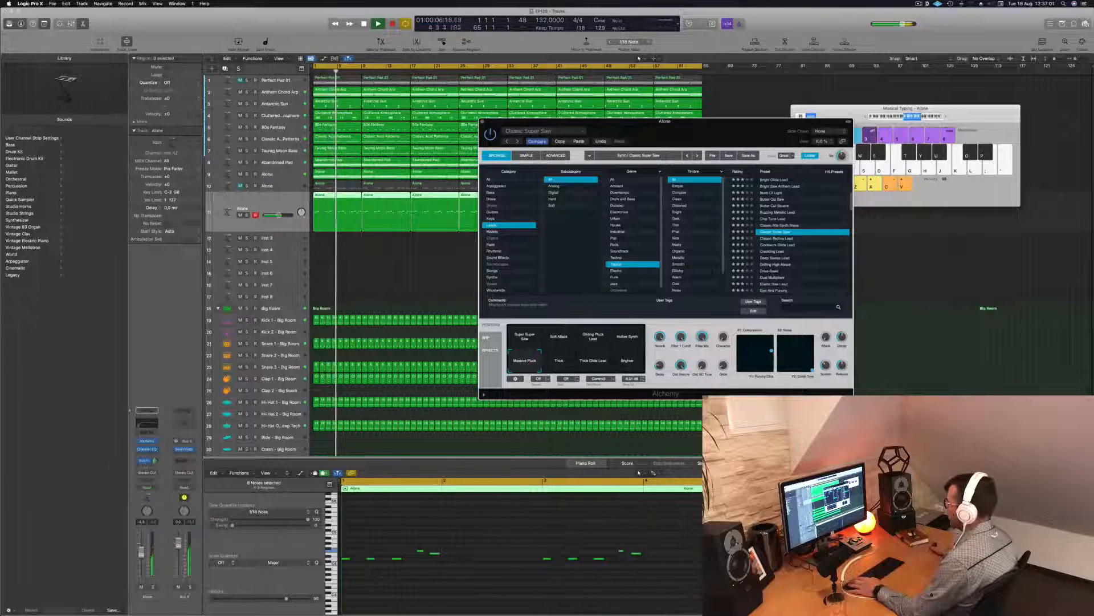
left_click(660, 365)
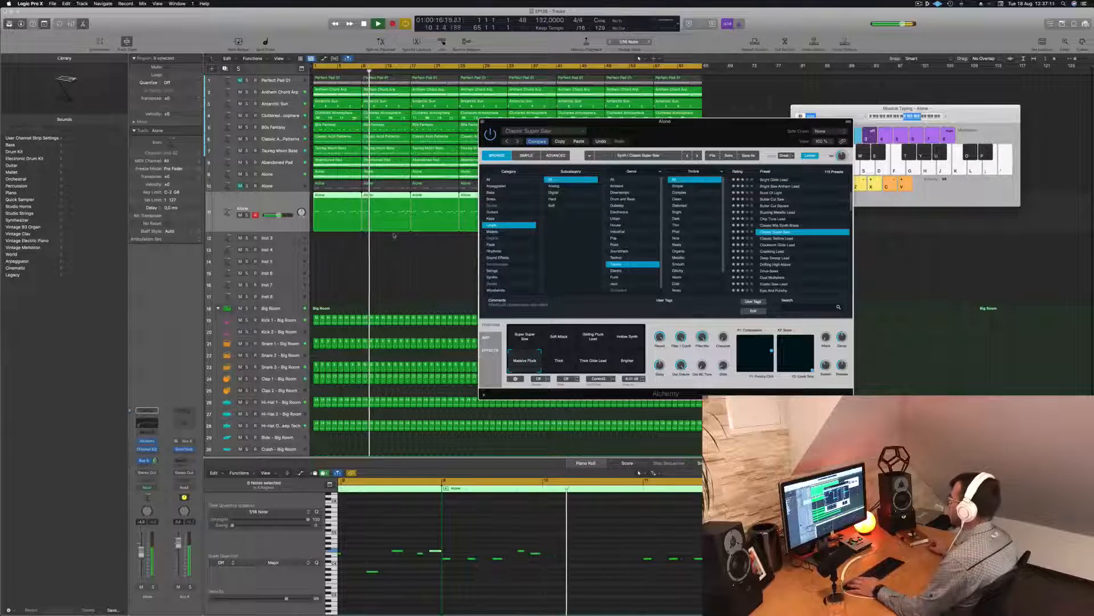
left_click_drag(694, 130, 717, 110)
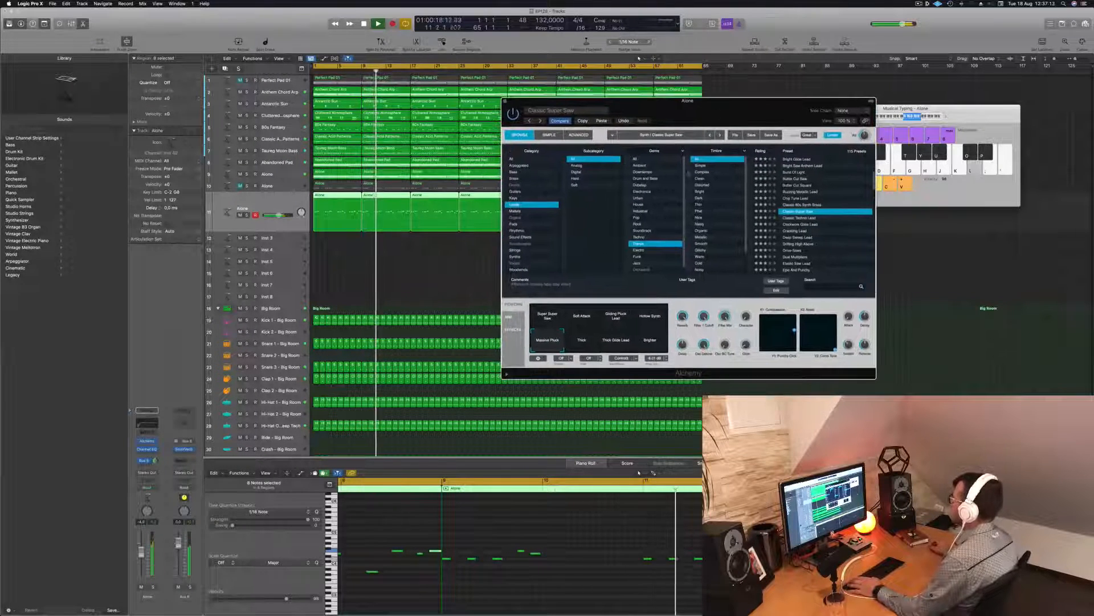
left_click(581, 339)
left_click(618, 345)
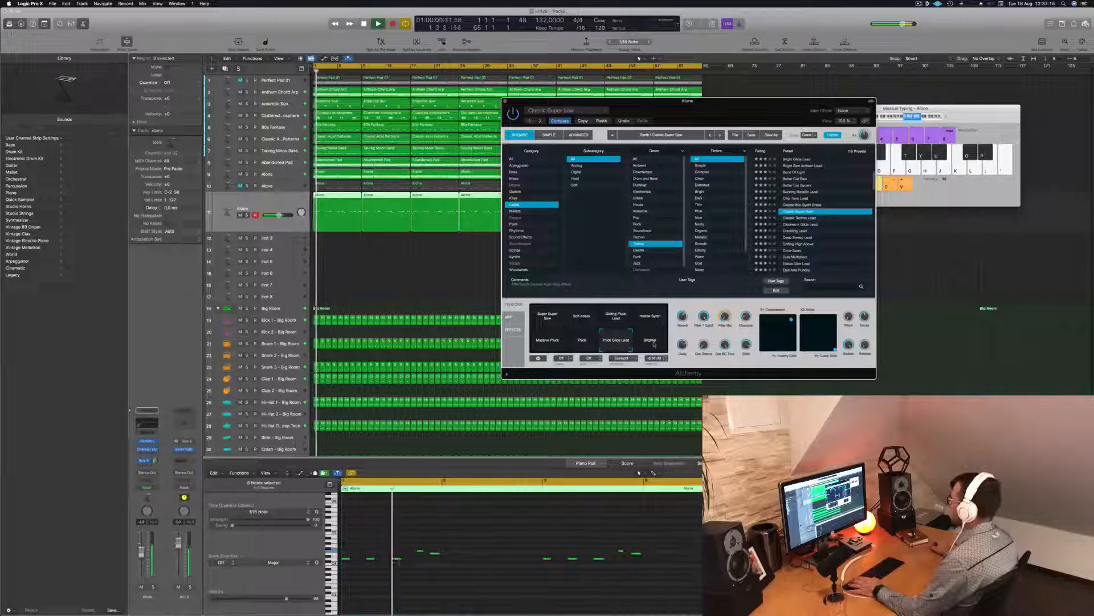
left_click(653, 342)
key("space")
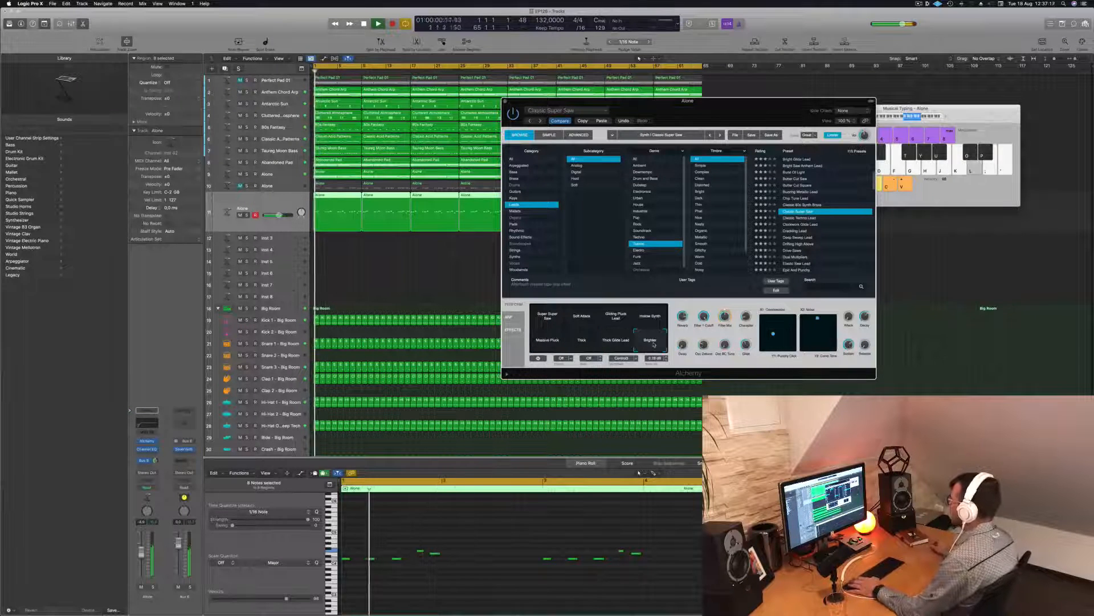
left_click(548, 342)
key("space")
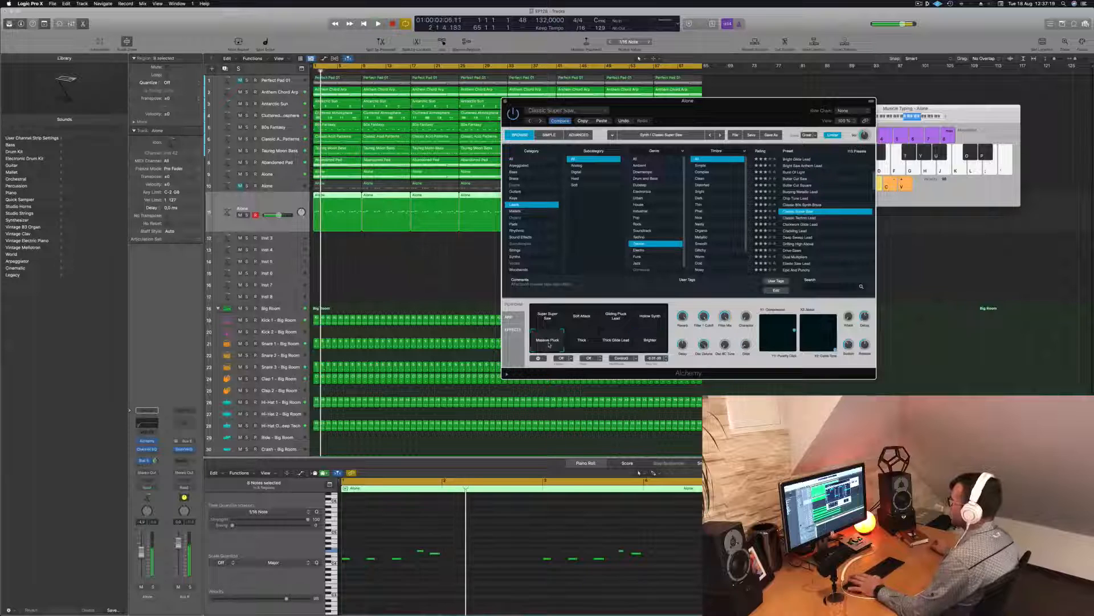
left_click(548, 320)
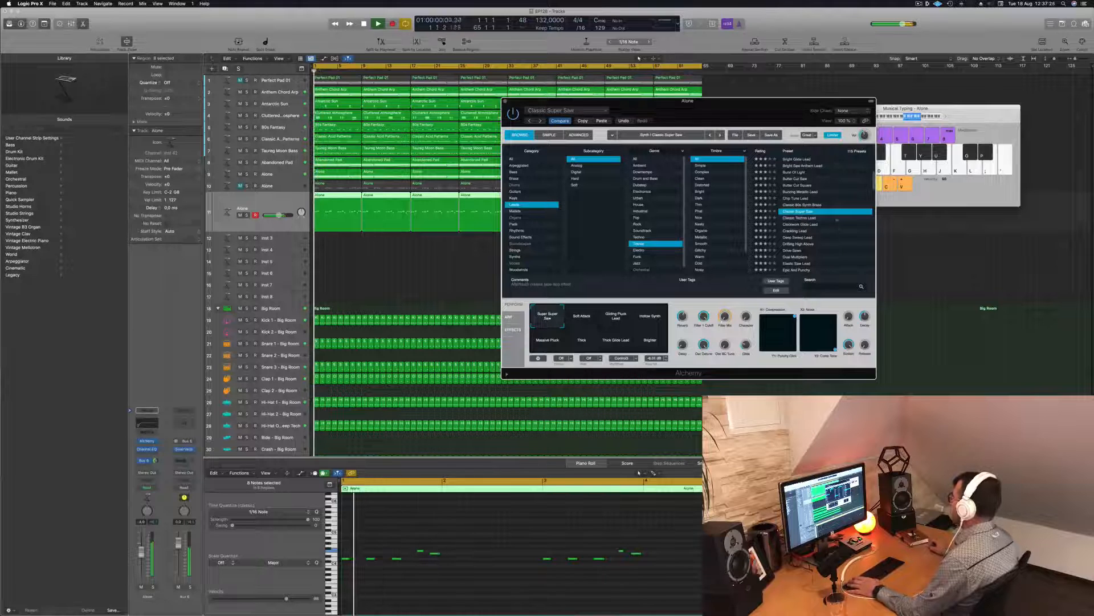
Audition the Trance lead presets from Clockwork Glide Lead down to Dual Multipliers against the melody
left_click(804, 224)
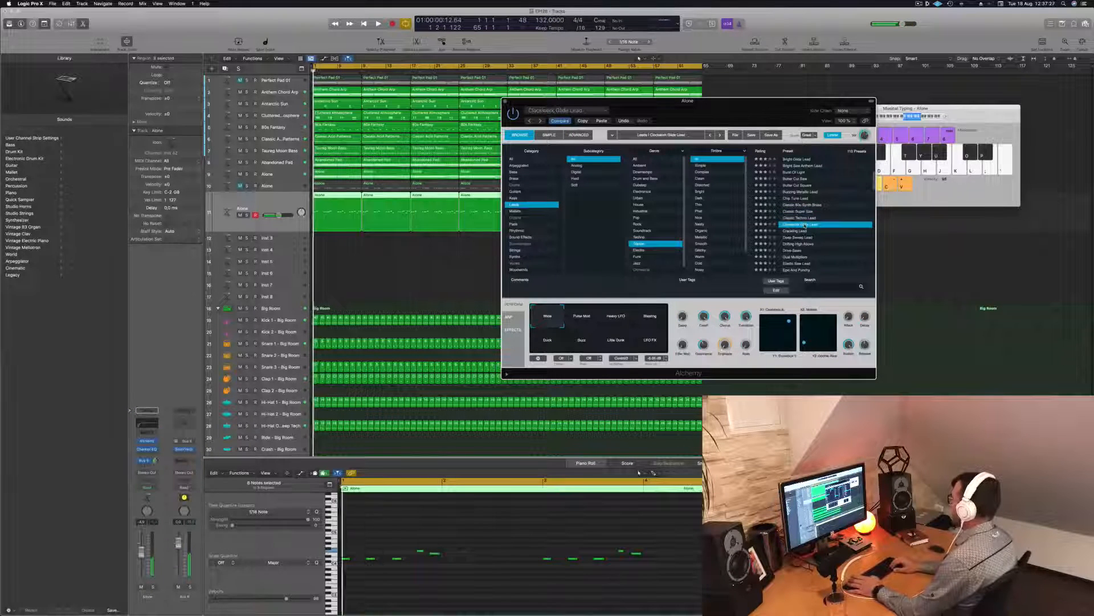
key("Down")
key("Down")
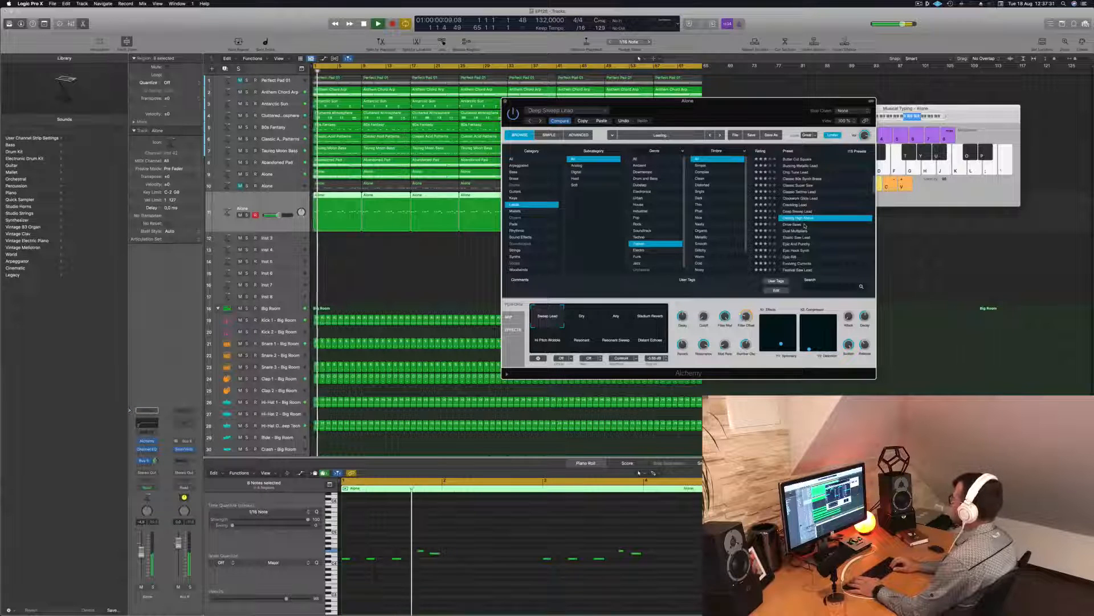
key("Down")
key("Down")
key("space")
key("Down")
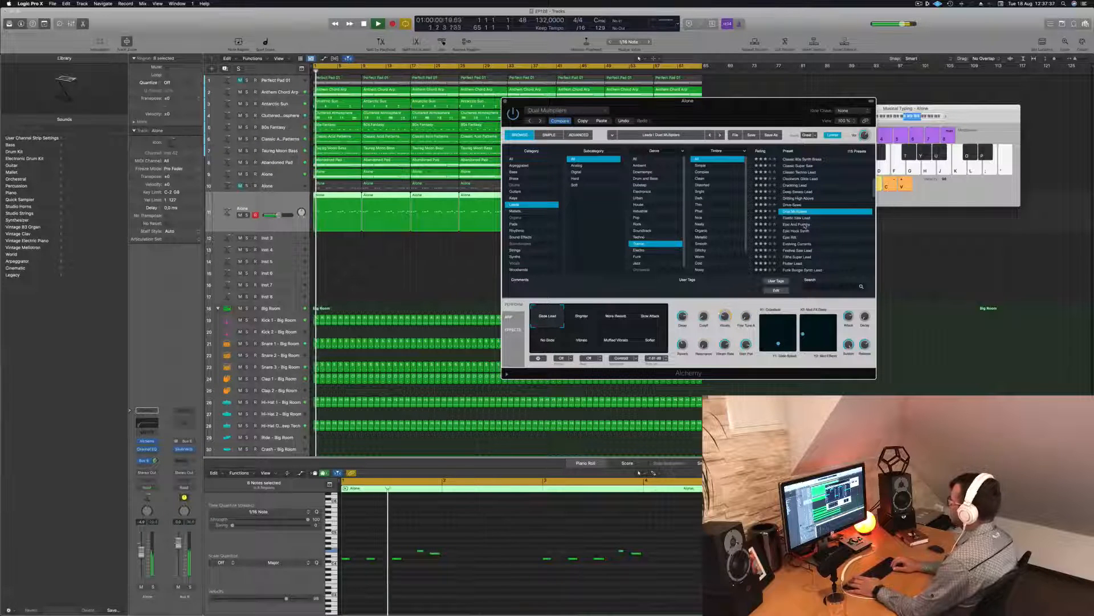
Continue auditioning the lead presets below Dual Multipliers down to Epic Hit, restarting playback between sounds
key("Down")
key("space")
key("Down")
key("space")
key("Down")
key("space")
left_click(806, 224)
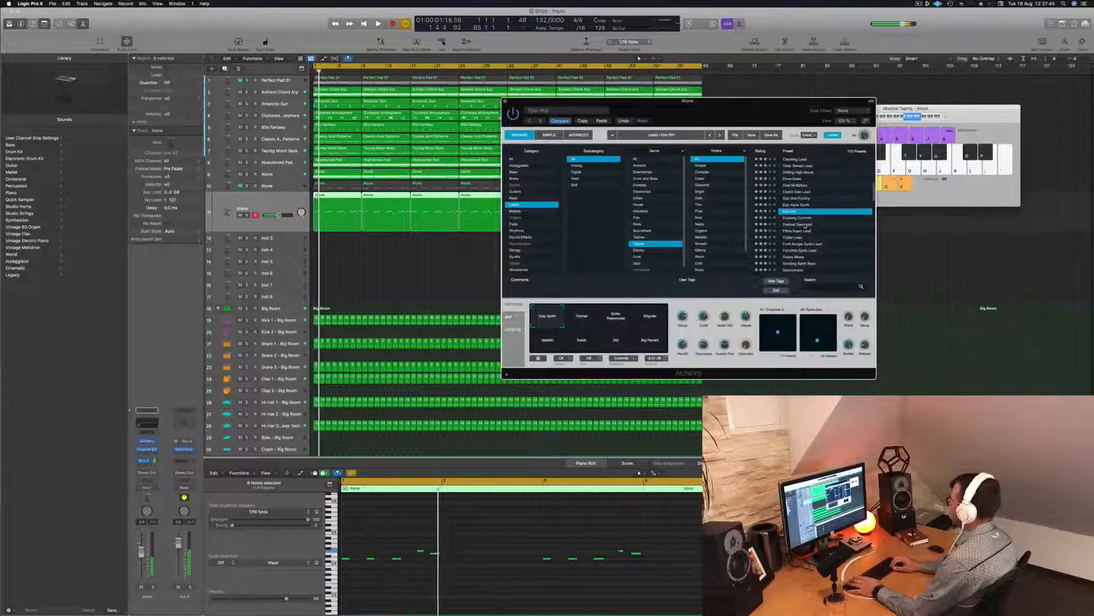
Audition the next lead presets from below Epic Hit through Fluter Lead to Futuristic Synth Lead
key("Down")
key("Down")
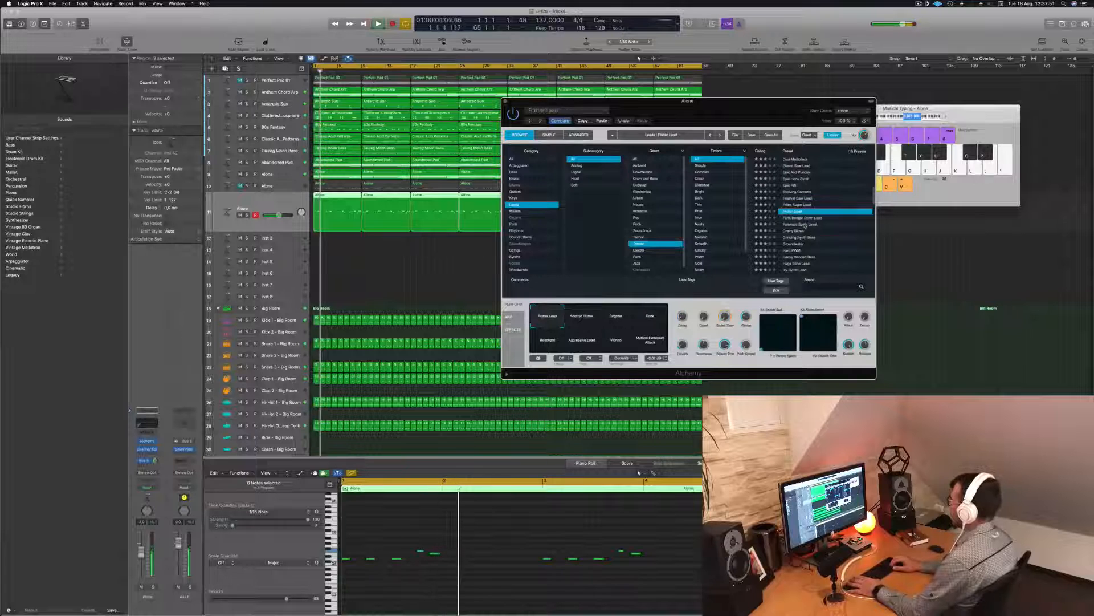
key("Down")
key("Down")
key("Down")
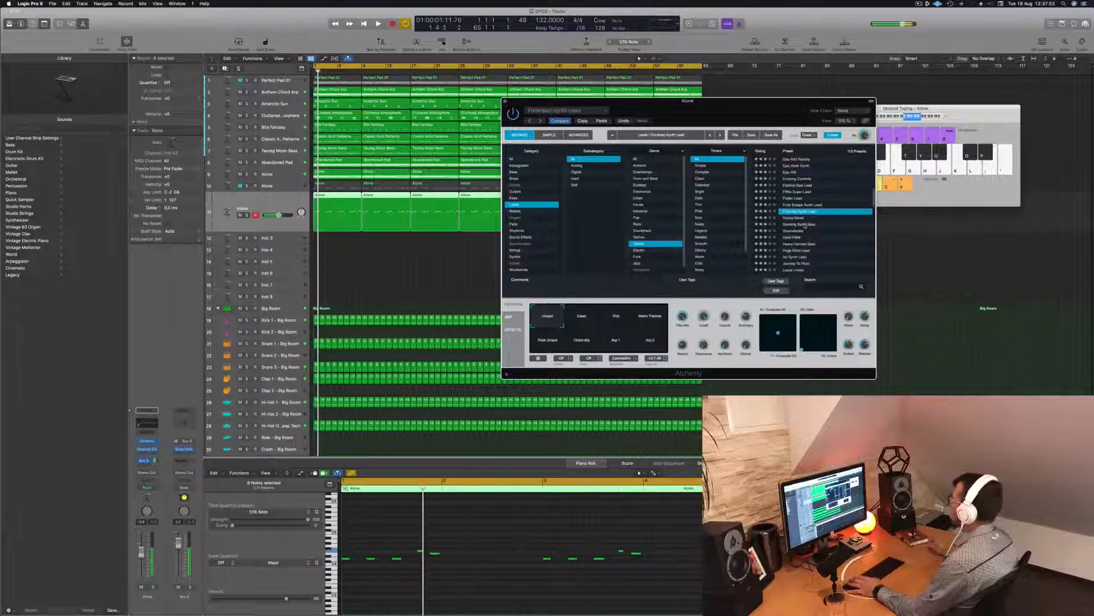
left_click(804, 224)
Audition the Icy Synth Lead, Journey To Pluto, Leads United, Massive Festival Lead and Massive Glide Lead presets
scroll(804, 225, "down", 3)
left_click(798, 227)
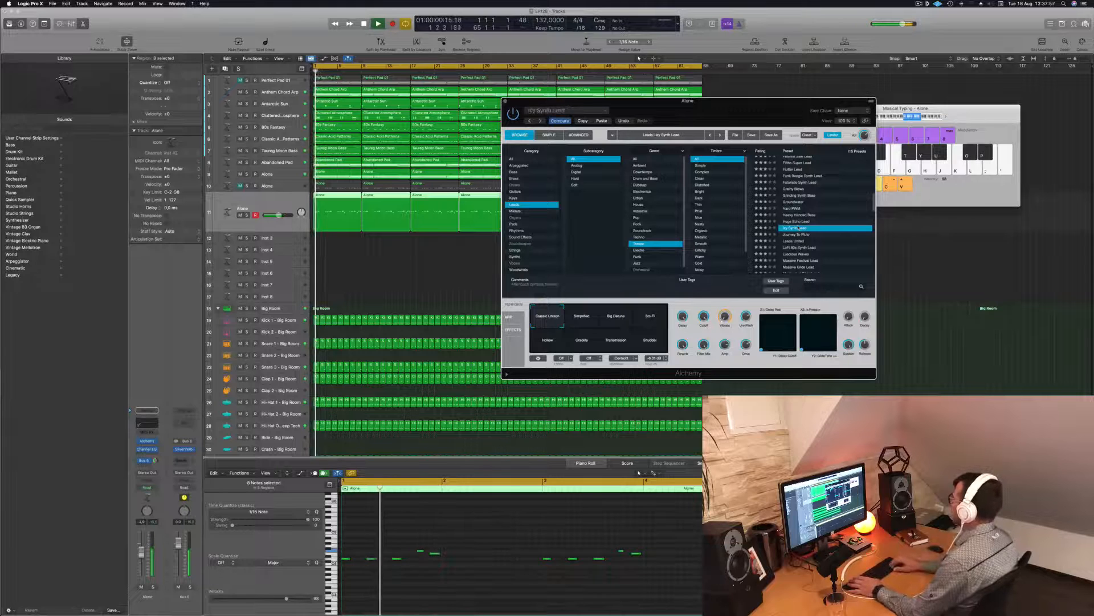
key("Down")
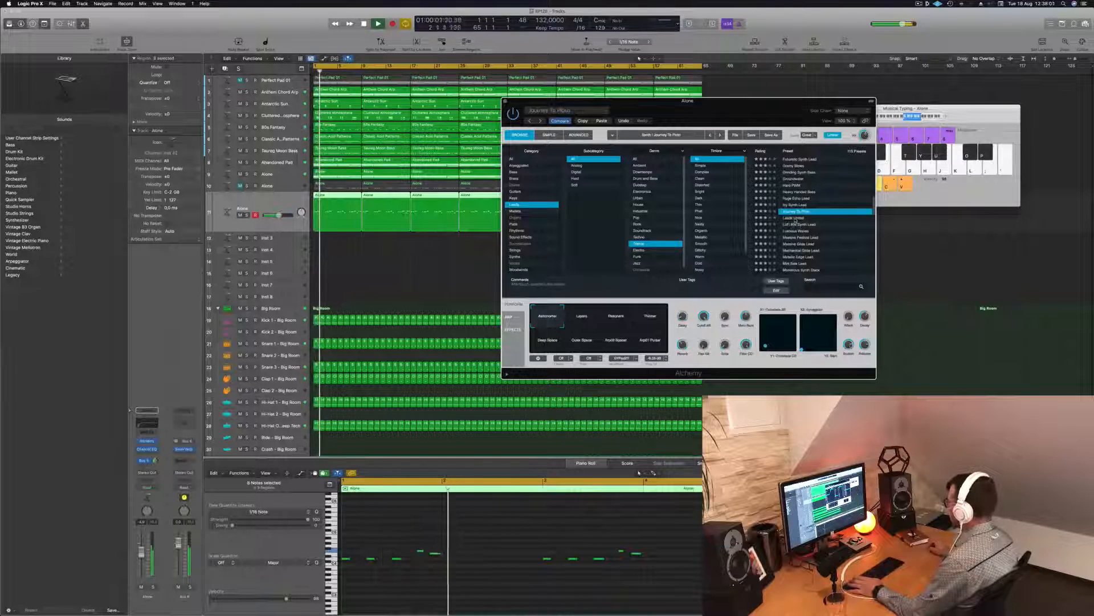
left_click(795, 218)
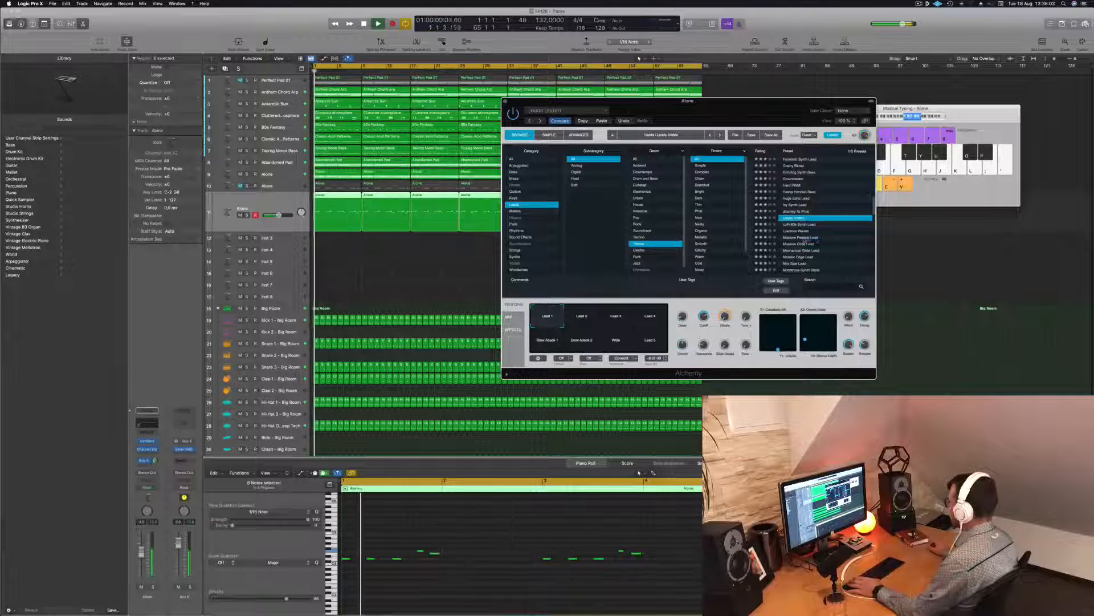
left_click(804, 238)
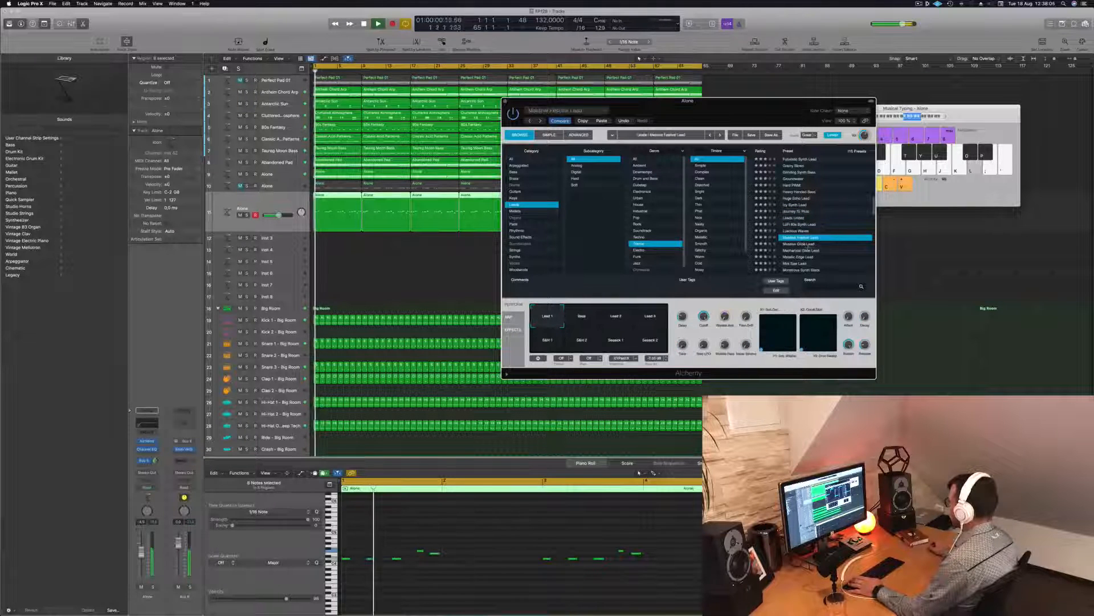
left_click(806, 244)
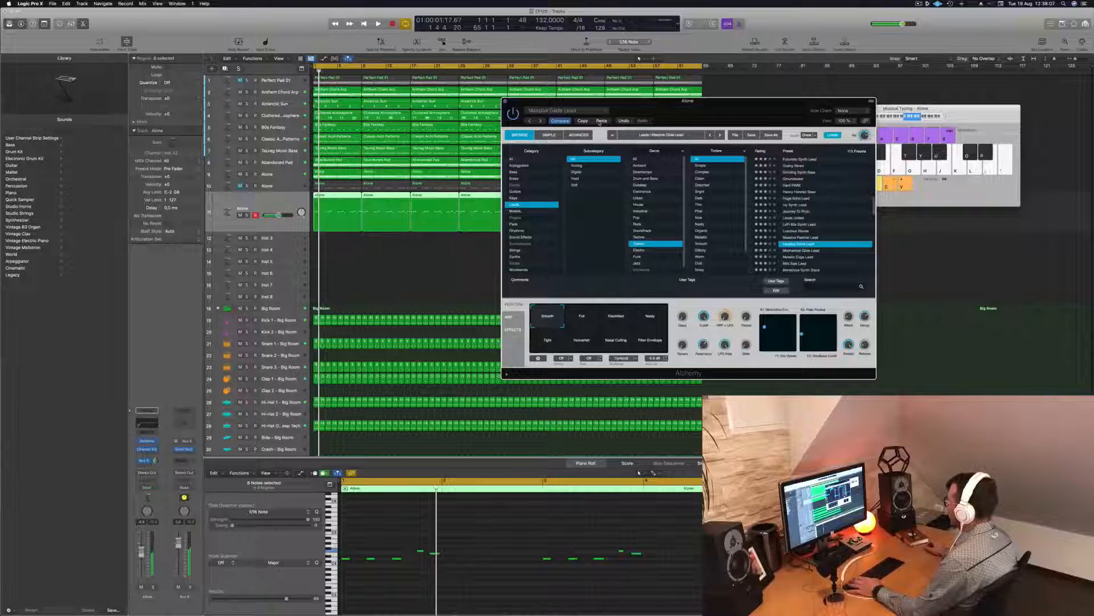
Return the lead track to the Classic Super Saw sound and choose its Massive Pluck snapshot
key("space")
left_click_drag(747, 106, 754, 90)
left_click(556, 322)
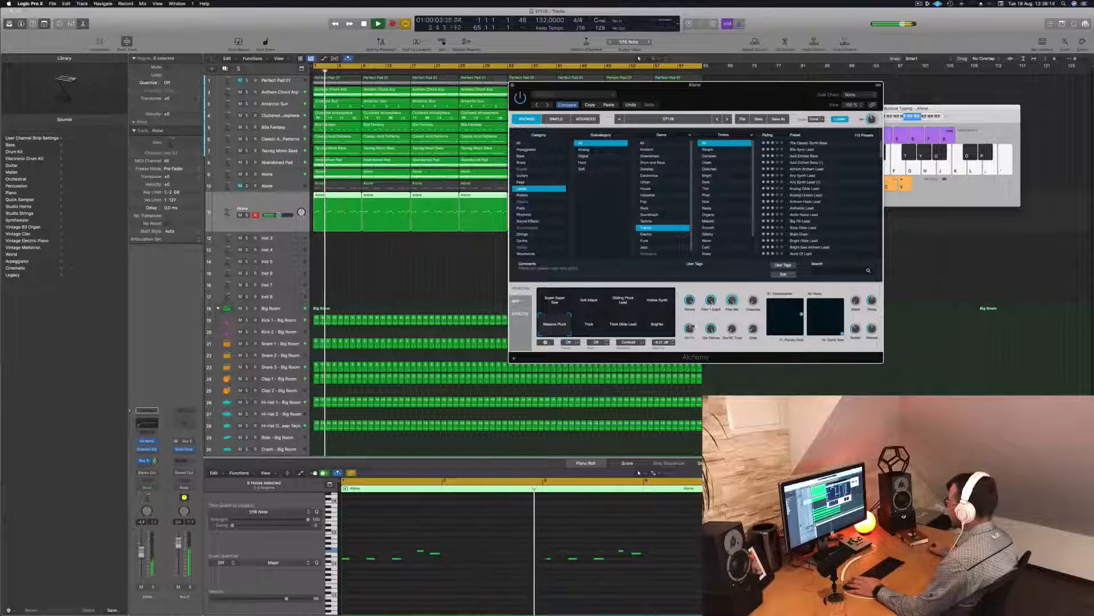
left_click_drag(717, 96, 724, 95)
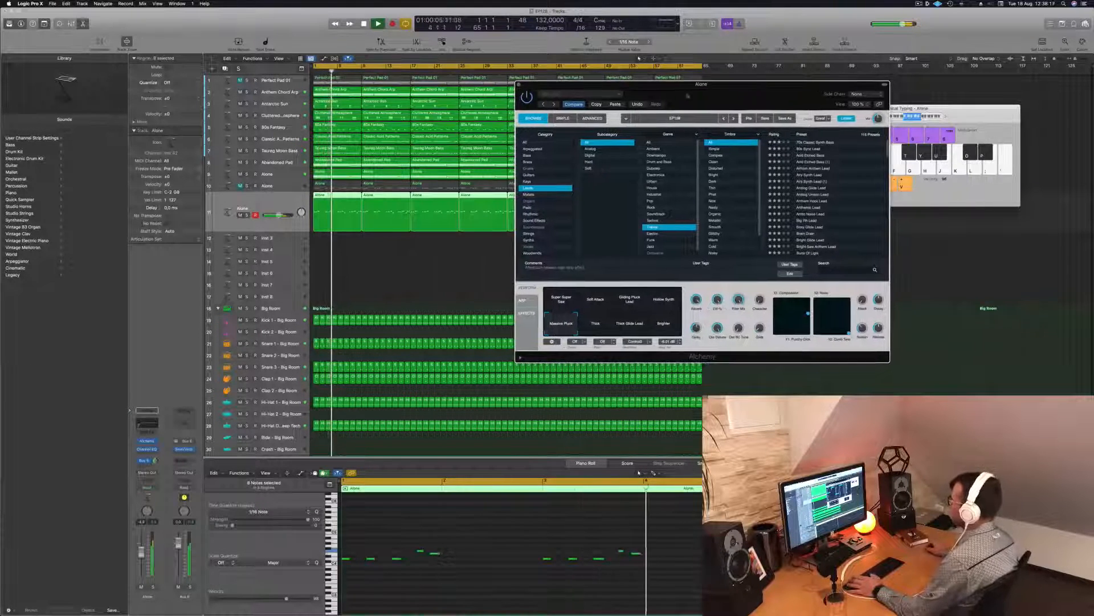
Lower the lead track's volume slightly by ear during playback and close the Alchemy window
left_click_drag(141, 557, 140, 560)
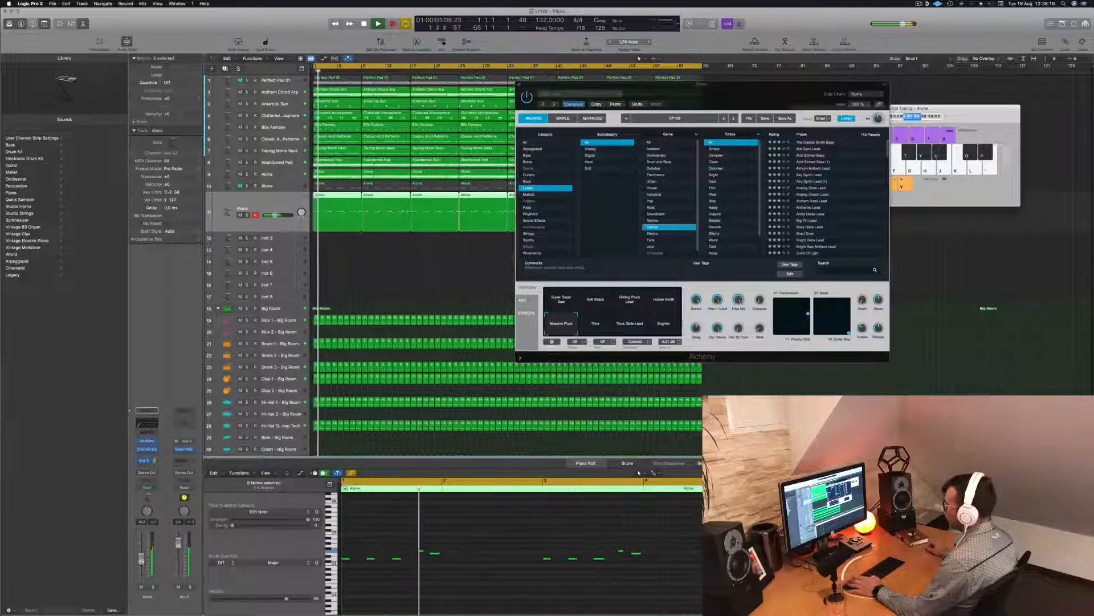
key("space")
key("space")
left_click_drag(713, 85, 634, 101)
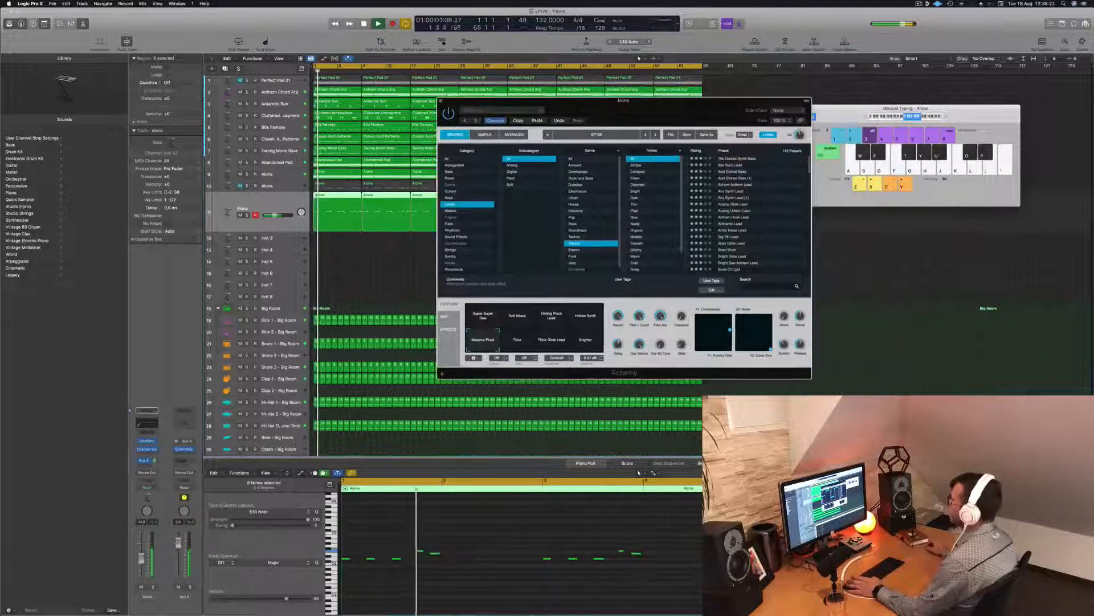
left_click_drag(141, 559, 141, 558)
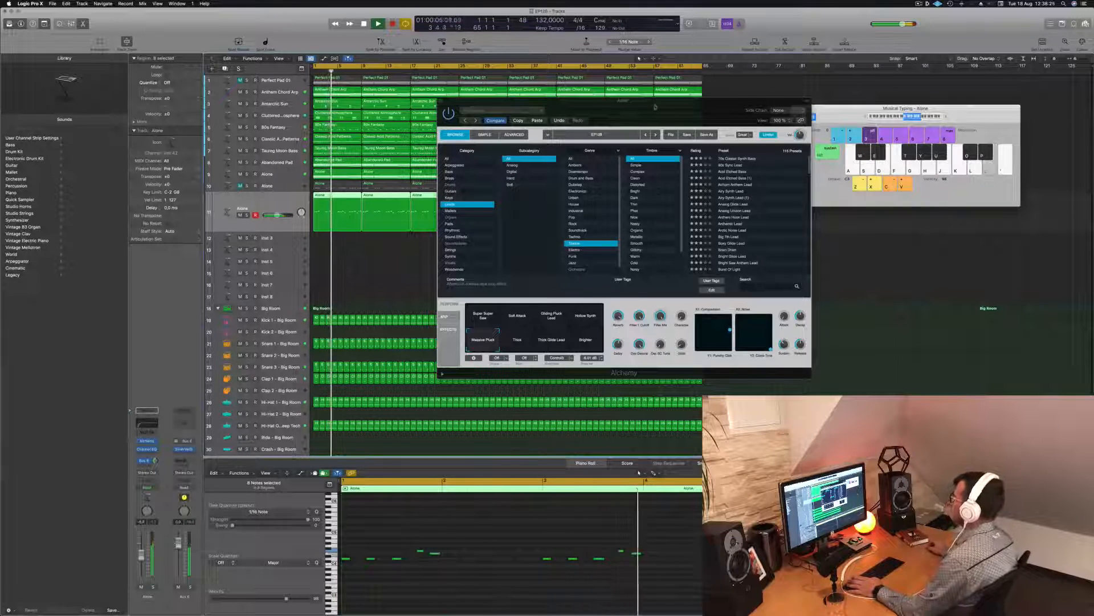
left_click_drag(467, 100, 400, 131)
left_click(375, 131)
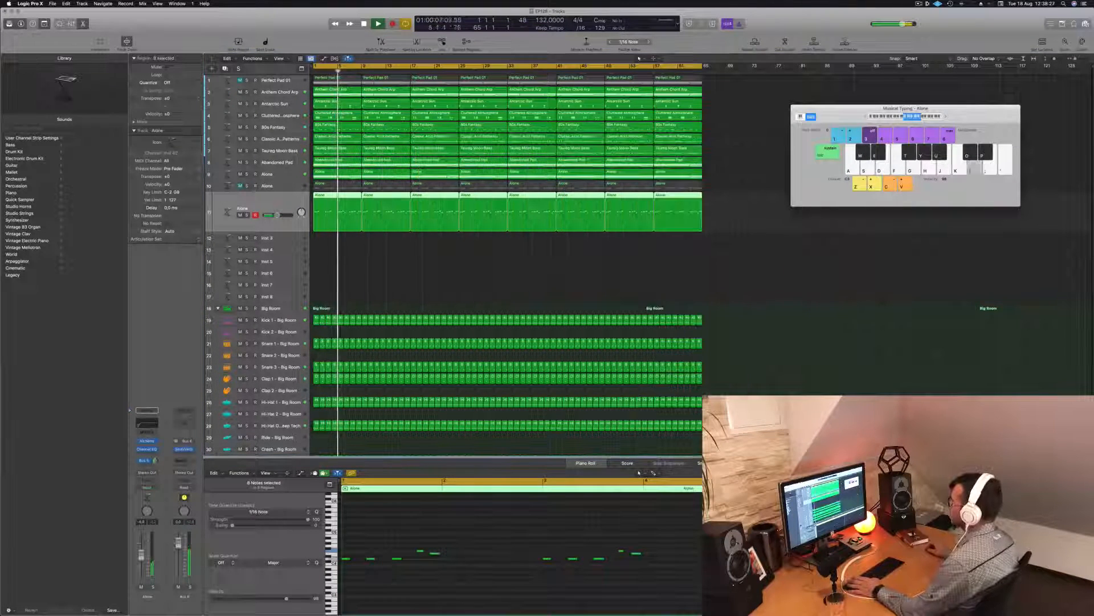
Listen to the new lead in the full mix through the first melody repeats, then clear the region selection and stop playback
scroll(678, 542, "left", 1)
scroll(678, 542, "left", 2)
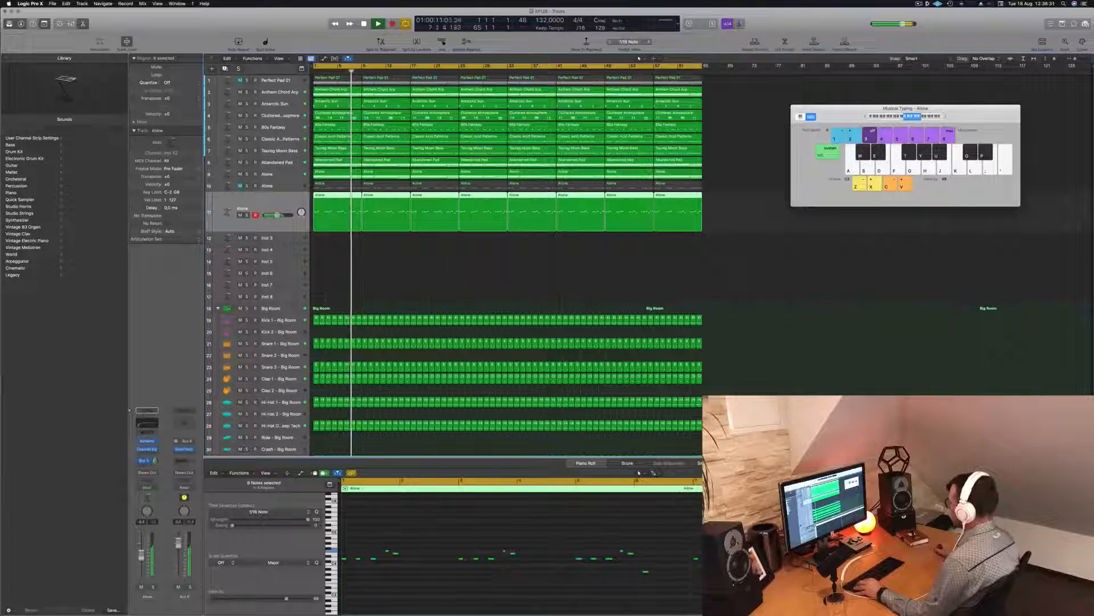
scroll(520, 547, "left", 1)
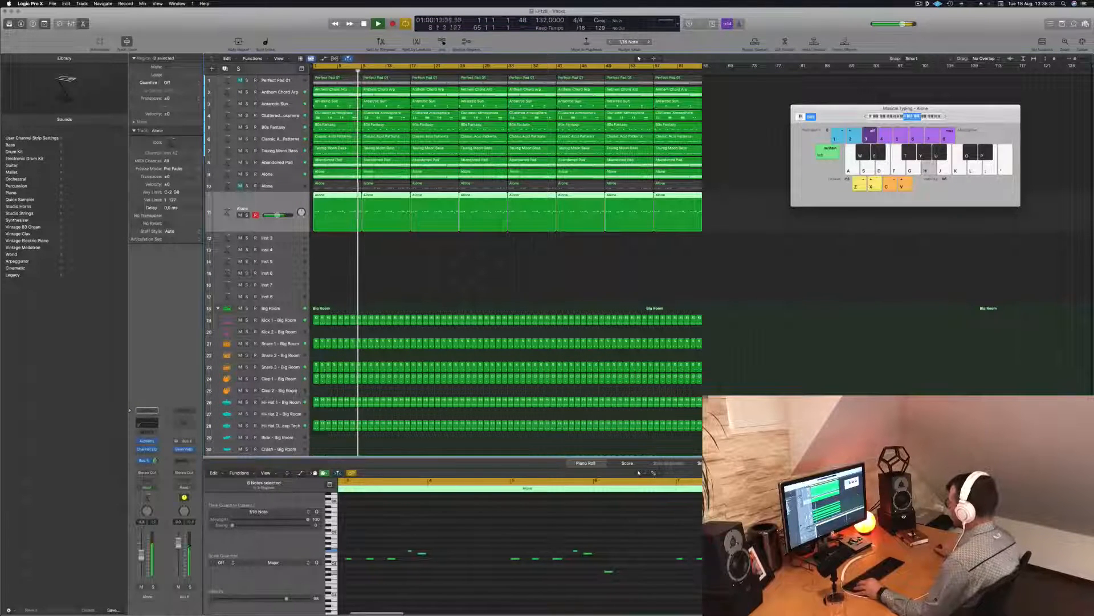
scroll(520, 548, "left", 1)
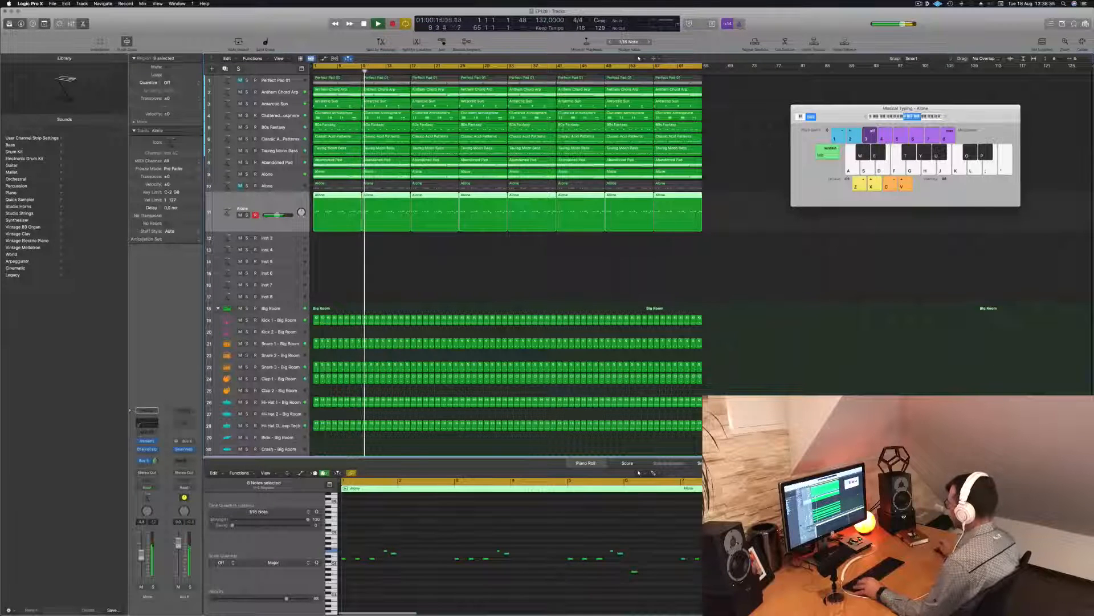
left_click(411, 247)
key("space")
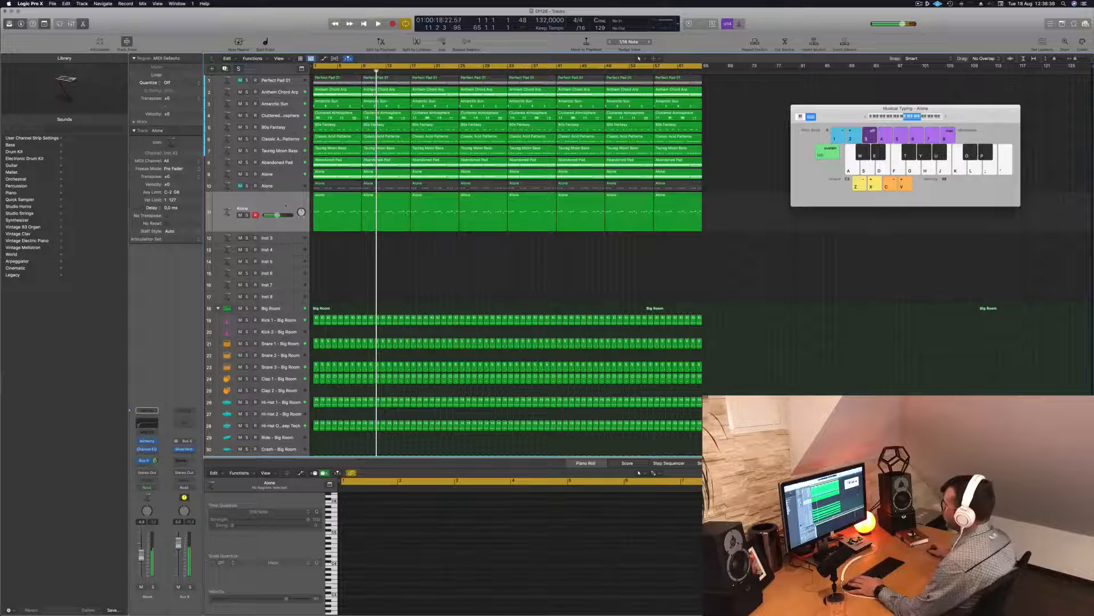
Unmute the other melody track directly above the new lead and replay both together from bar 1
left_click(286, 207)
key("Return")
key("space")
left_click(288, 188)
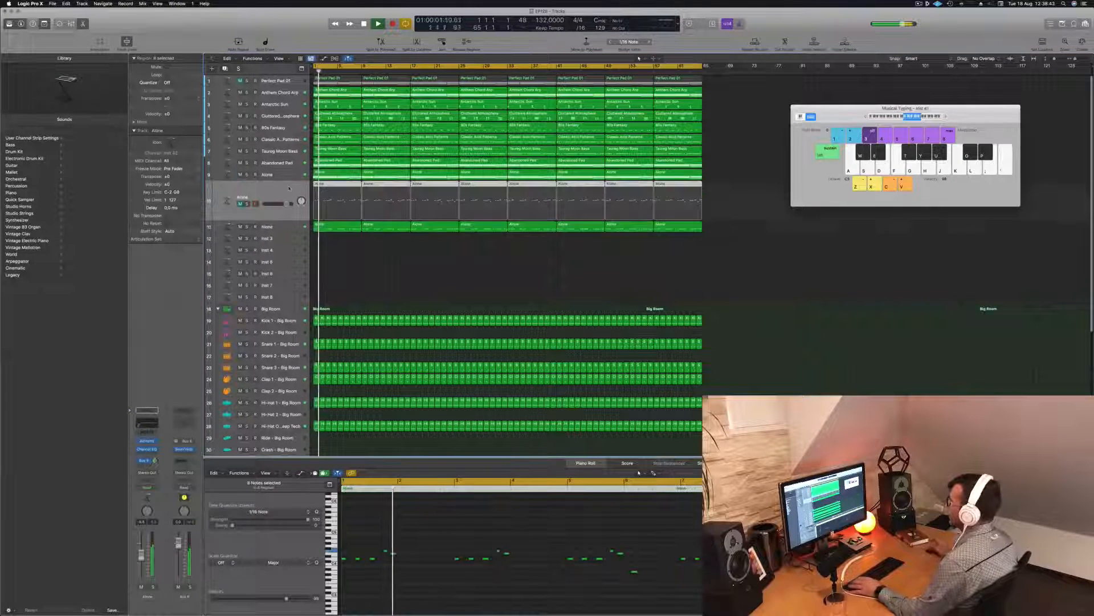
key("space")
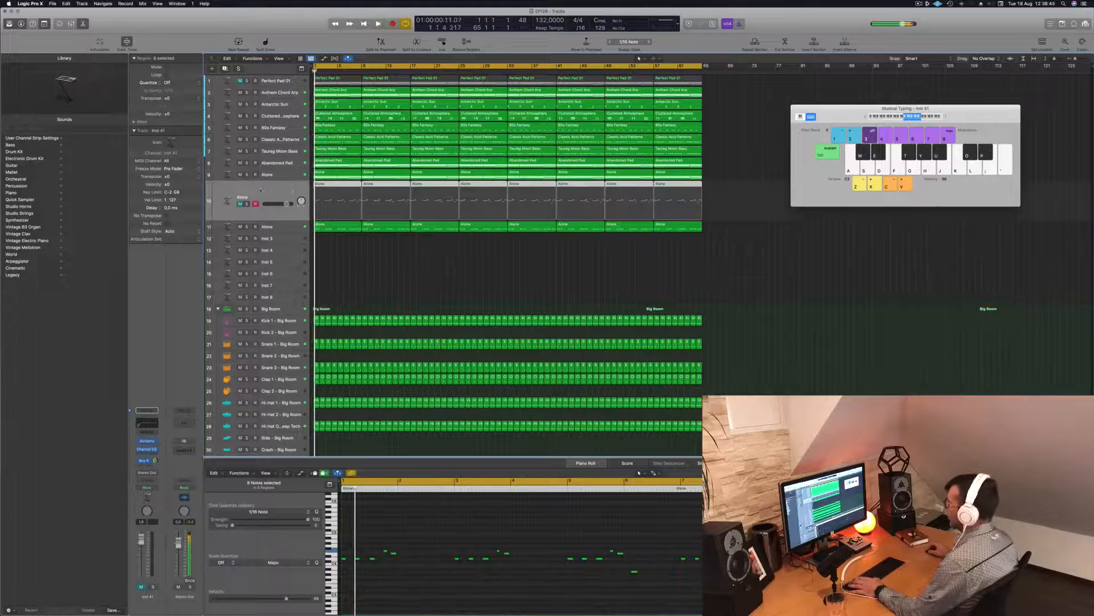
left_click(269, 197)
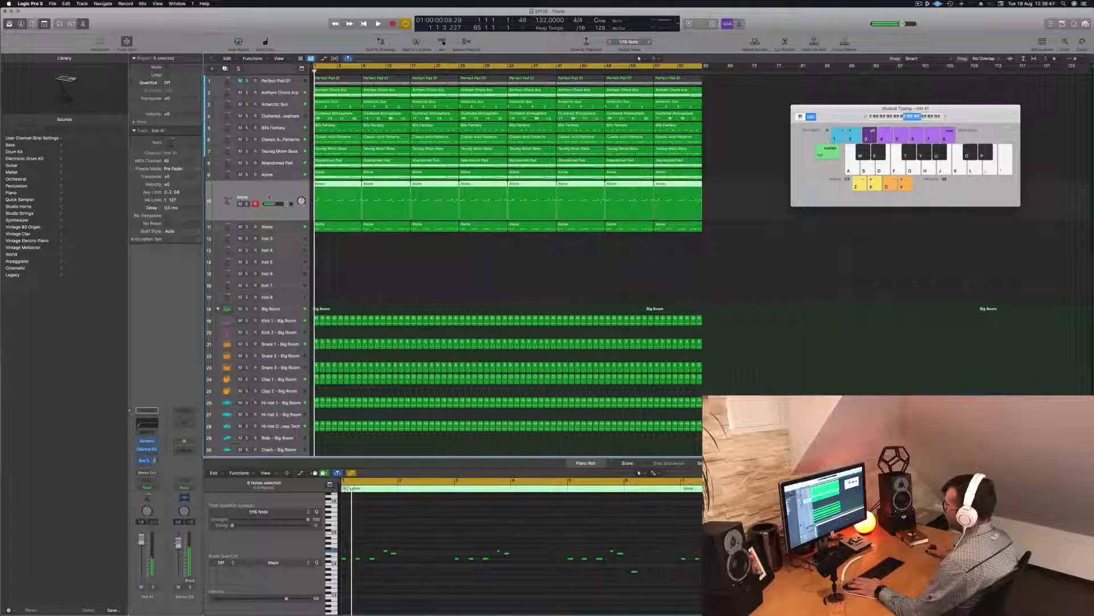
key("space")
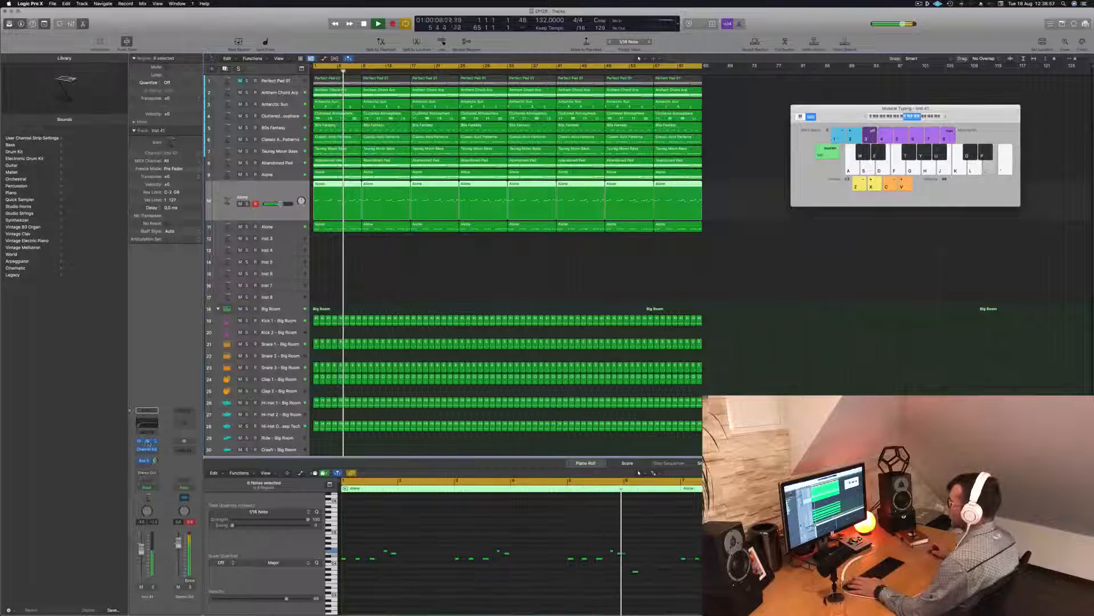
Raise the low-cut frequency in the unmuted melody track's Channel EQ, close the EQ and keep its Alchemy window open
left_click(146, 441)
left_click(146, 449)
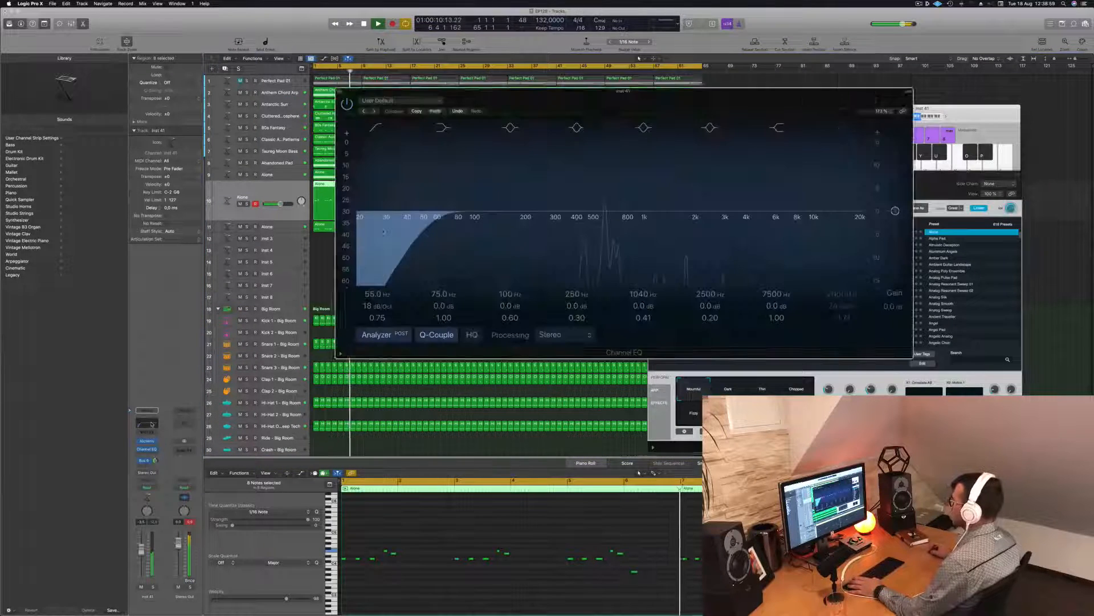
left_click_drag(430, 222, 597, 221)
left_click(339, 91)
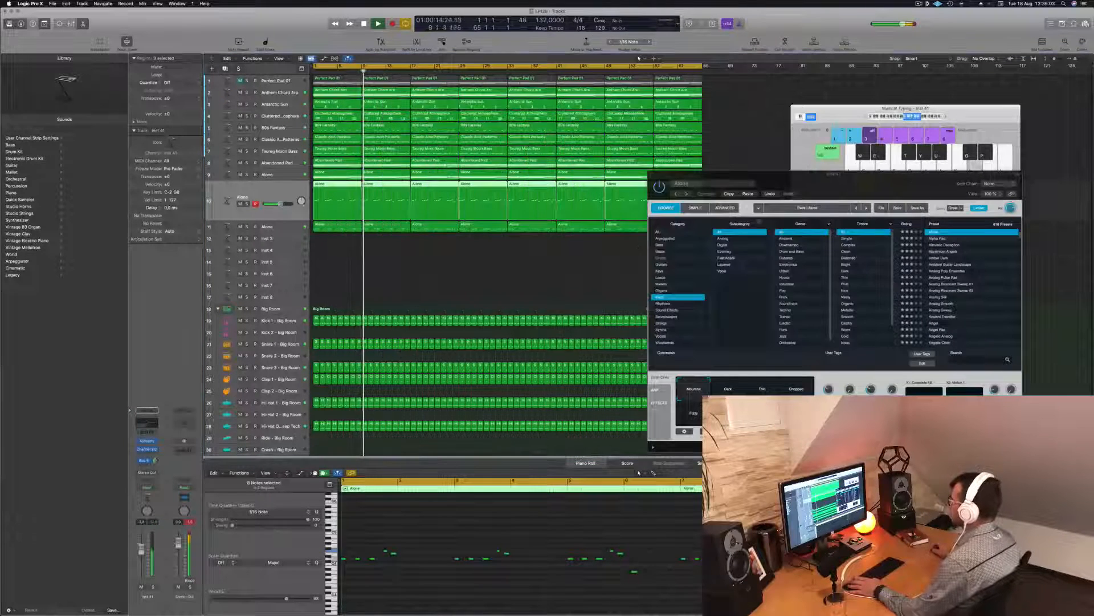
left_click_drag(664, 174, 607, 196)
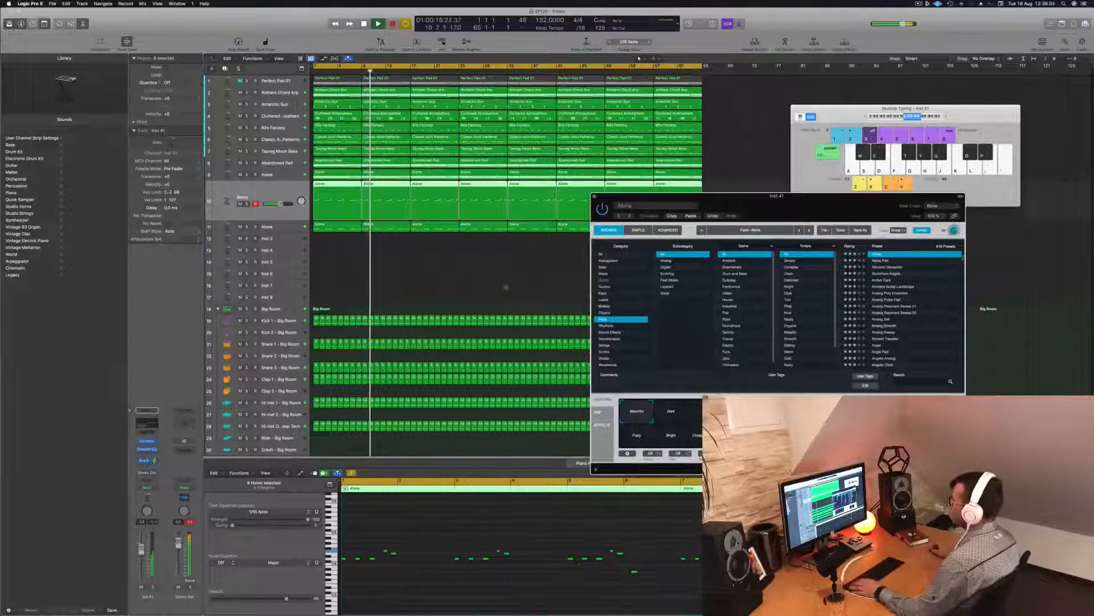
Close the Alchemy and Musical Typing windows, stop playback, clear the region selection and return the playhead to bar 1
left_click(595, 196)
key("Return")
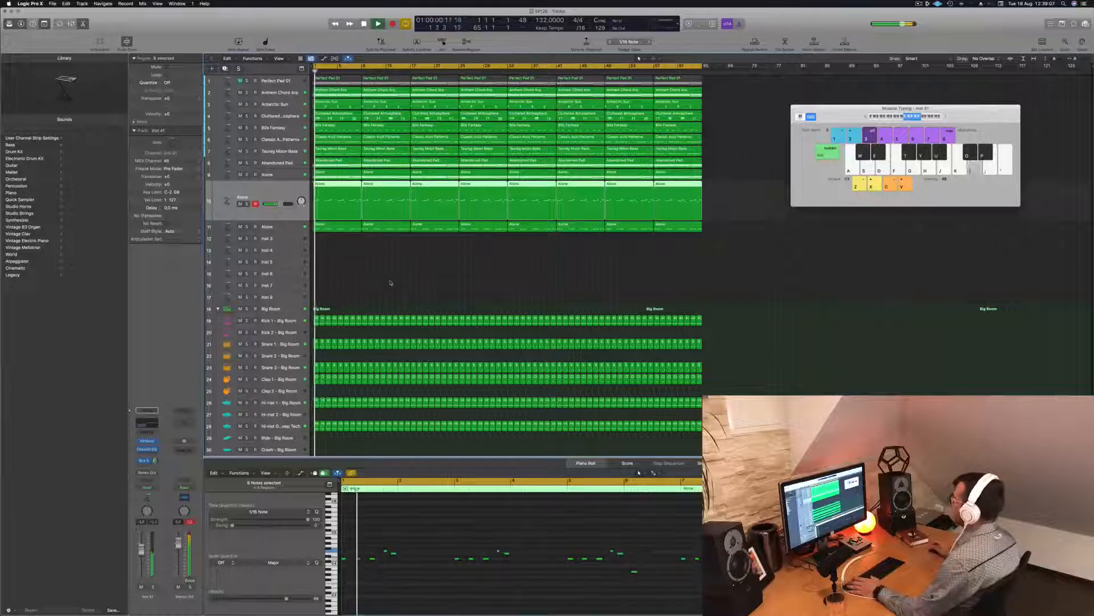
left_click(920, 4)
left_click(817, 24)
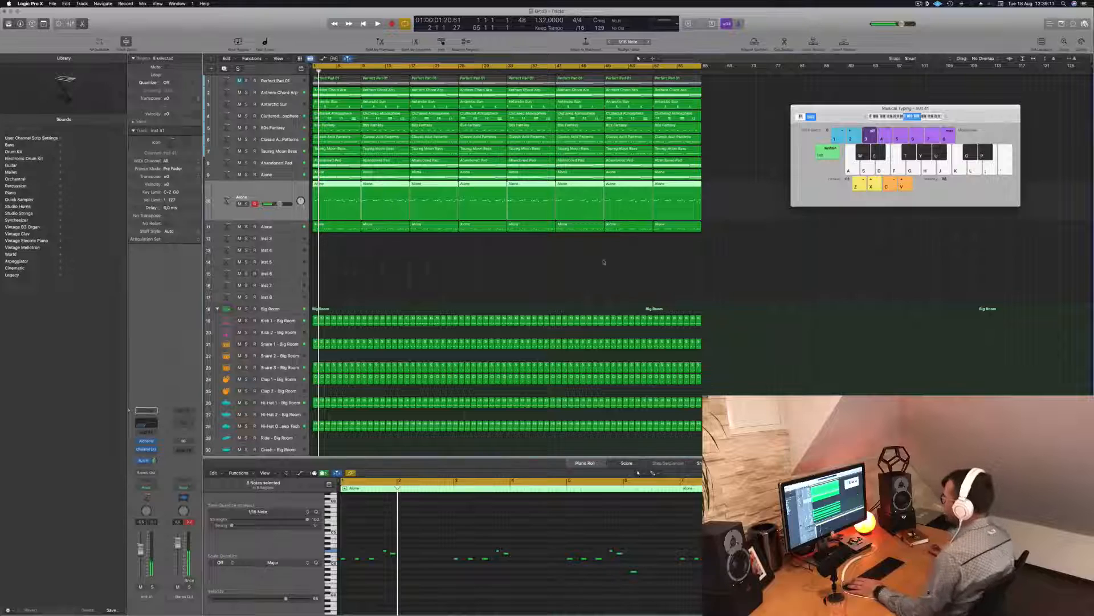
left_click(524, 275)
scroll(478, 276, "down", 5)
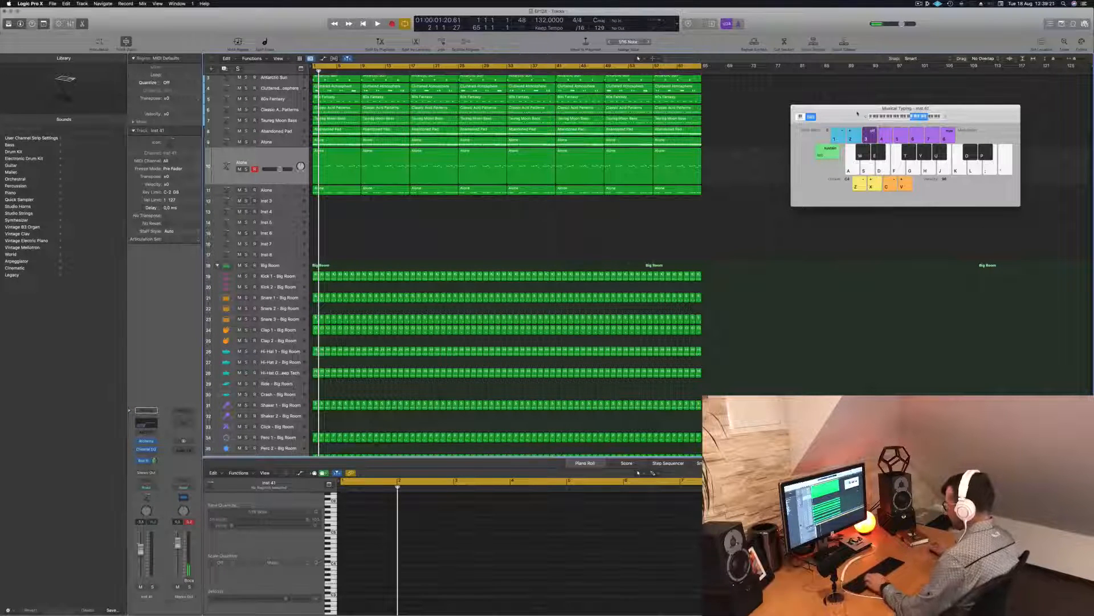
key("super+k")
key("Return")
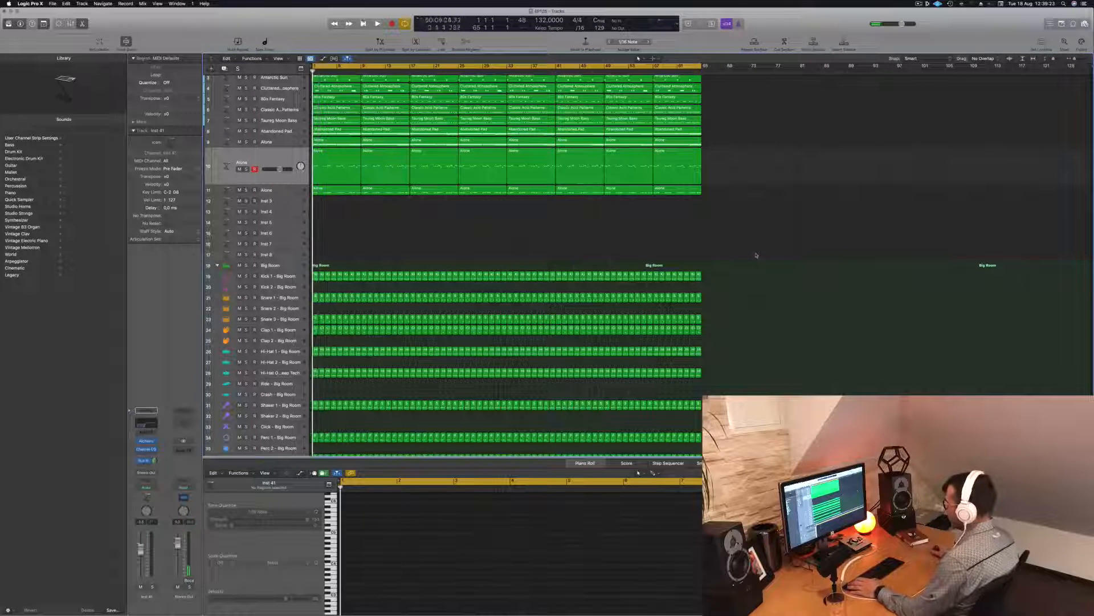
Show the mixer and pull the faders of all synth tracks except Perfect Pad 01 to minimum together, then clear the region selection
key("x")
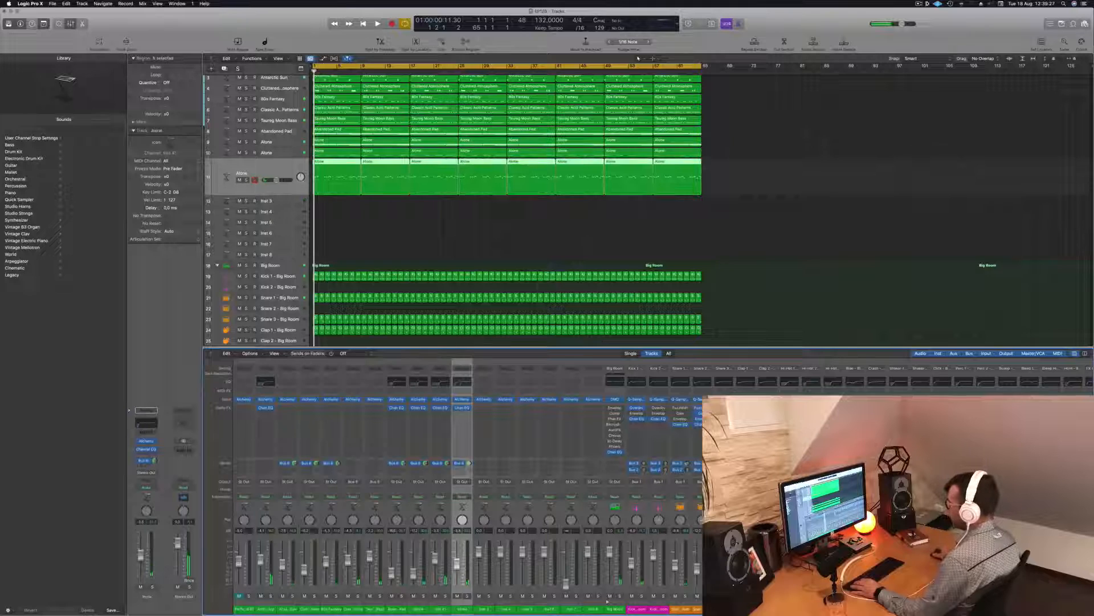
key("super+a")
left_click(243, 611, "super")
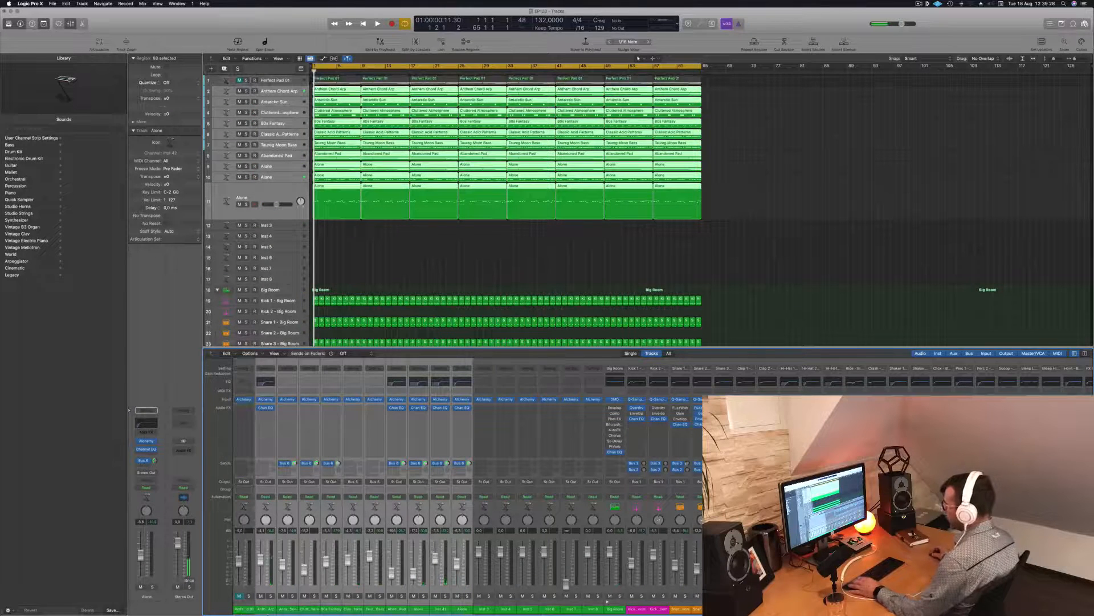
left_click_drag(261, 561, 261, 582)
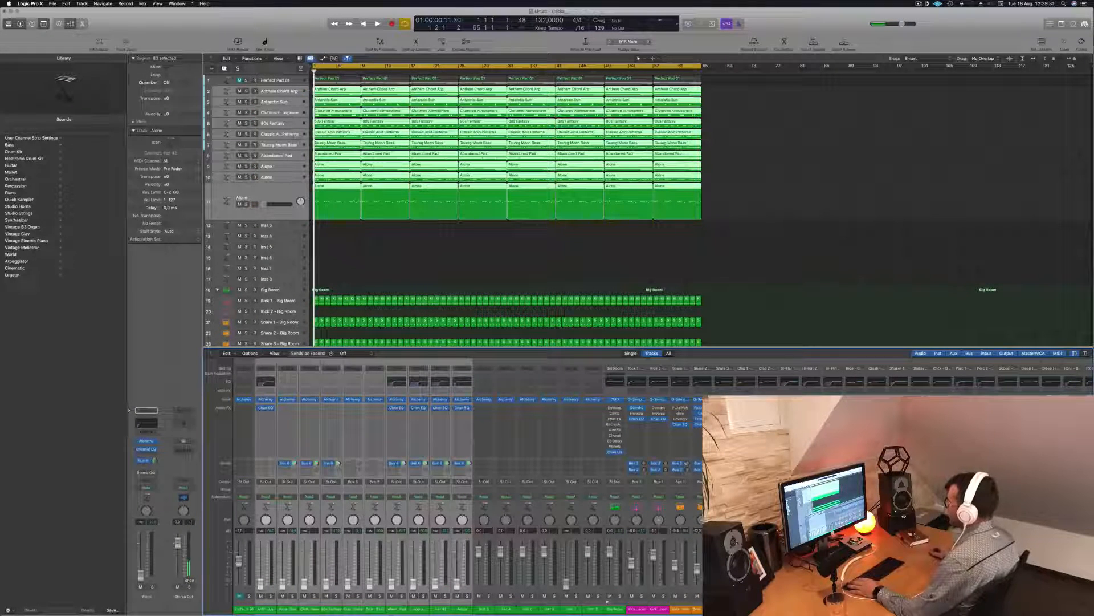
left_click(516, 269)
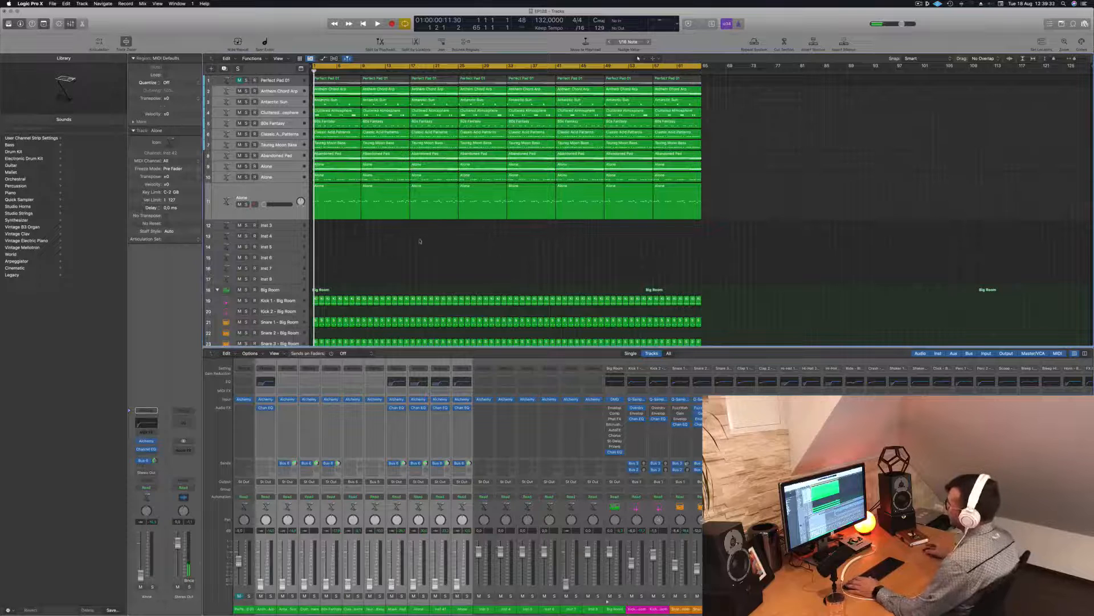
Play the drums on their own and look through the Big Room tracks, including the percussion and FX parts
key("space")
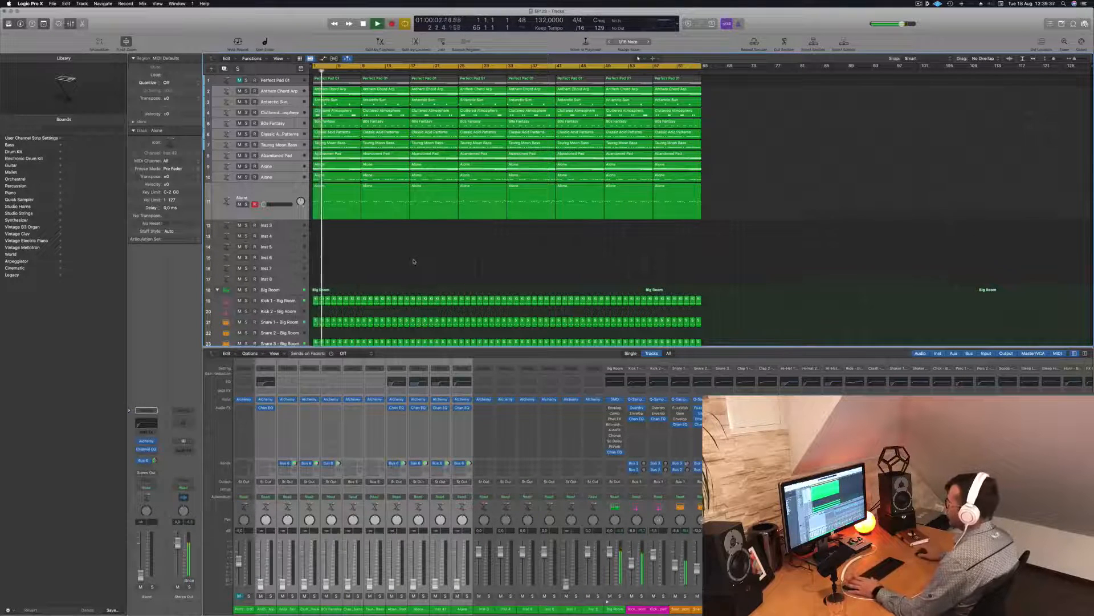
scroll(415, 260, "down", 3)
scroll(419, 281, "down", 3)
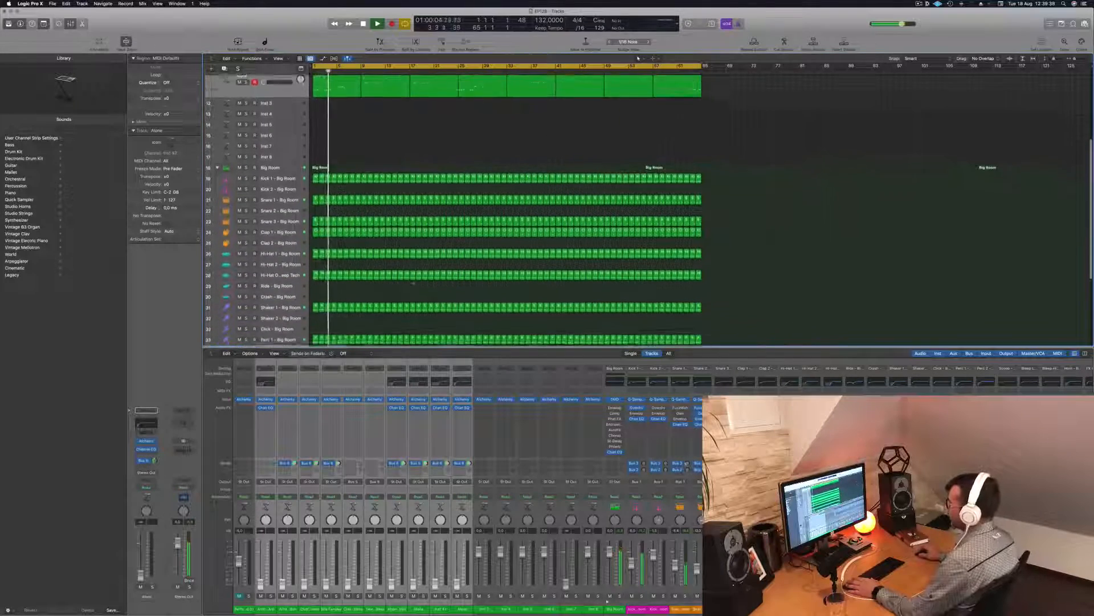
scroll(361, 315, "down", 4)
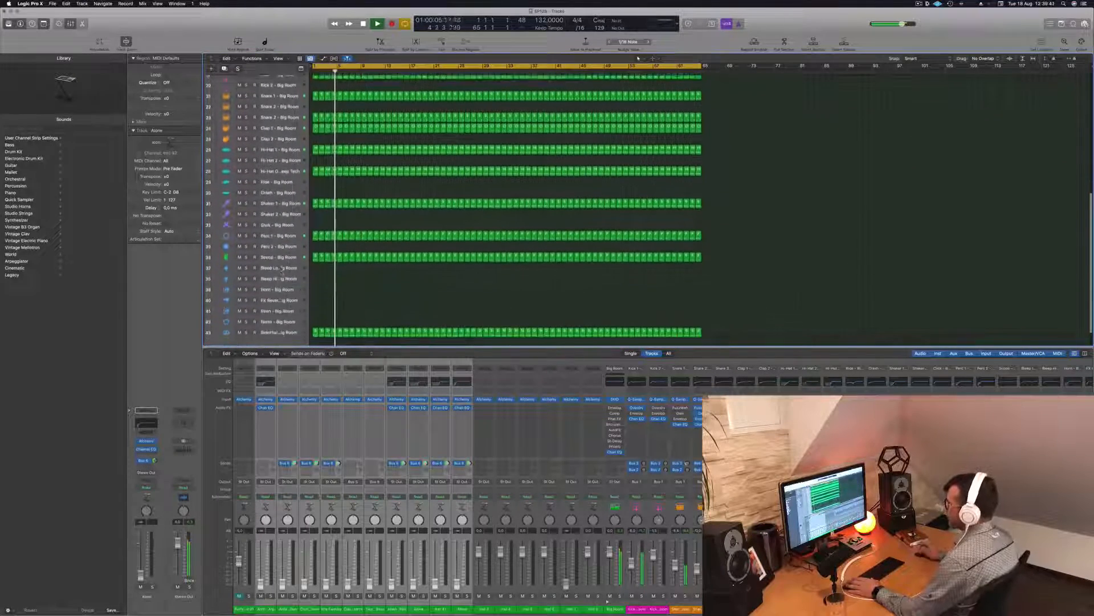
left_click(277, 248)
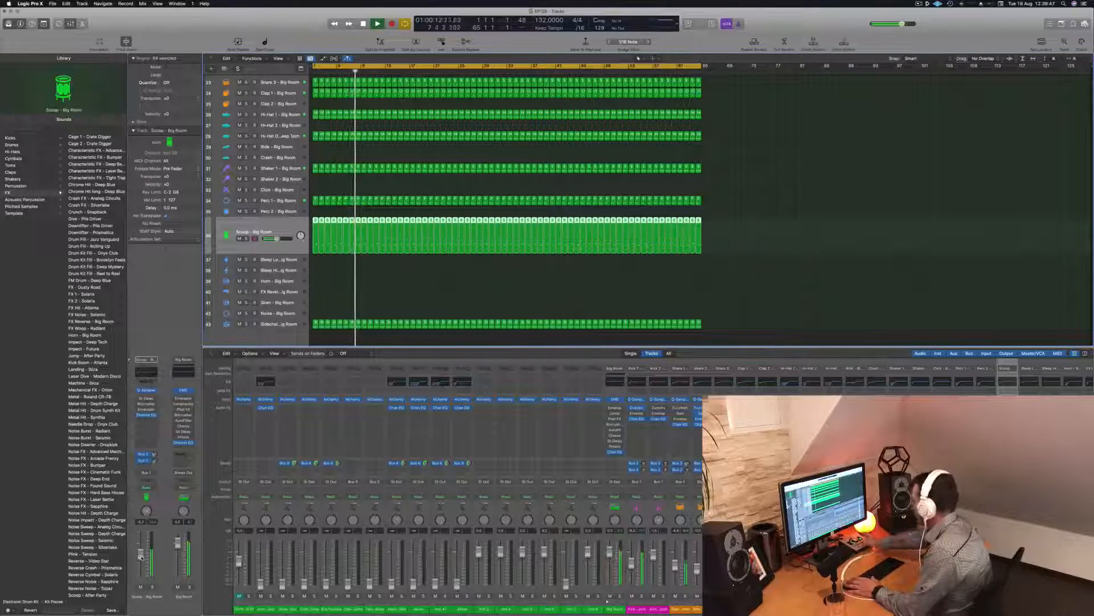
scroll(381, 213, "up", 11)
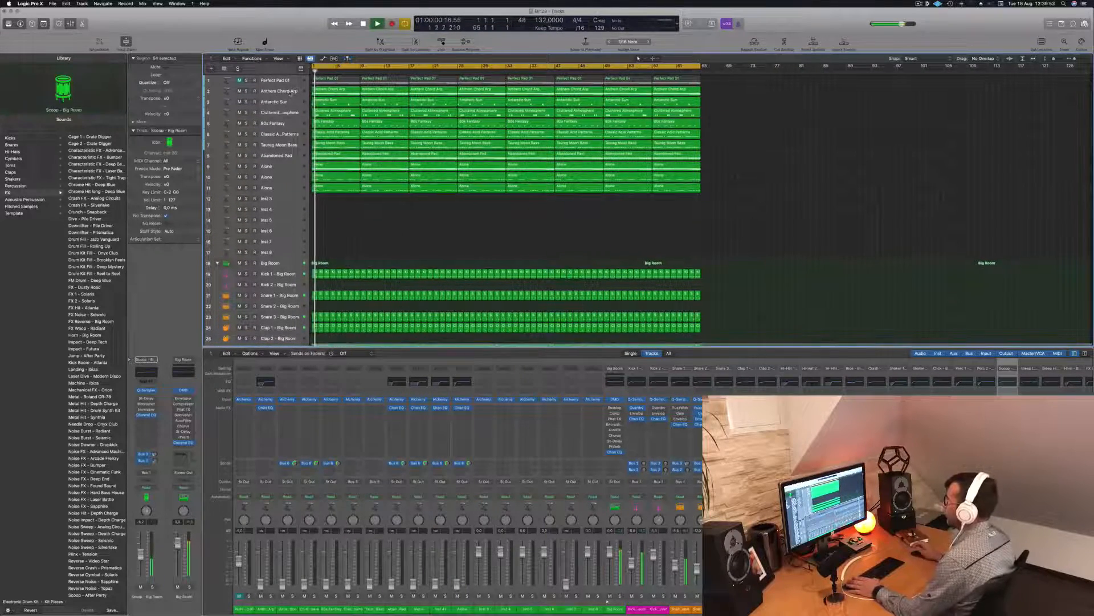
key("ctrl+z")
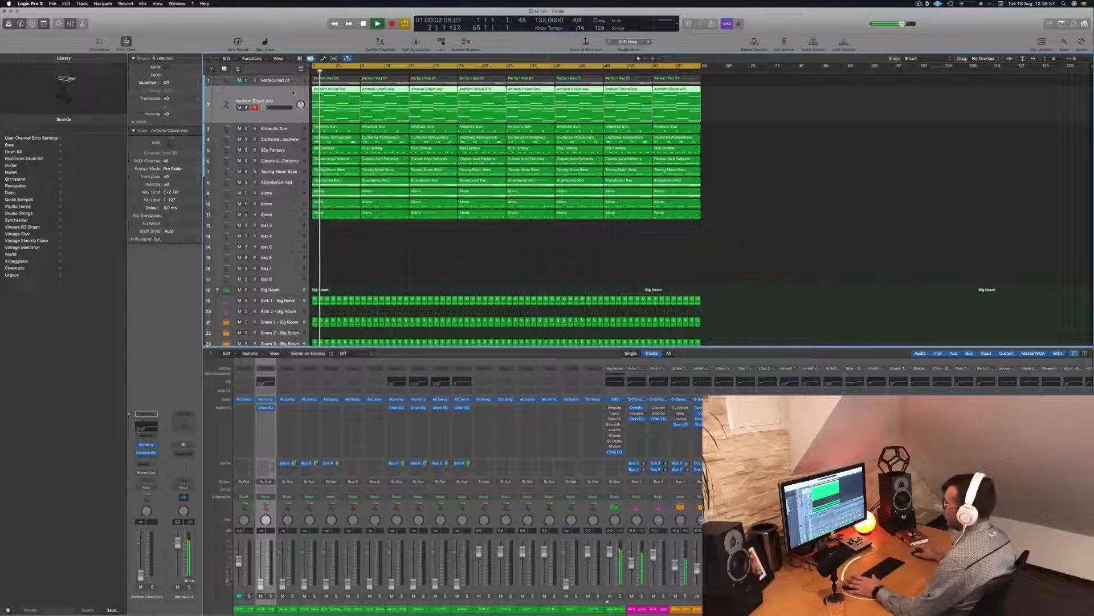
Raise the Taureg Moon Bass track's volume by ear against the playing drums
left_click(284, 172)
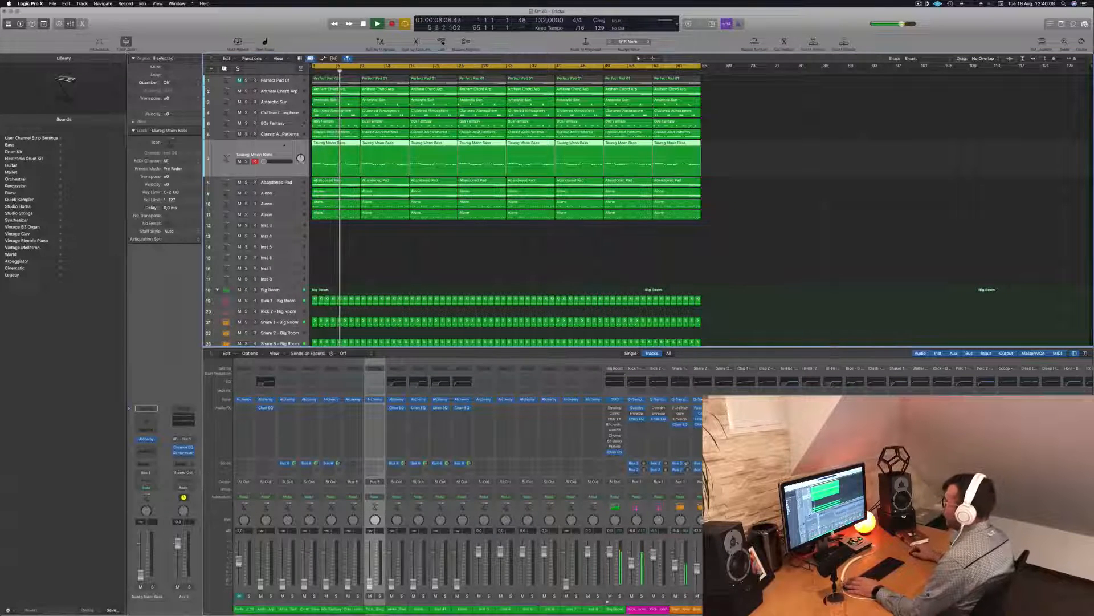
left_click_drag(263, 161, 266, 162)
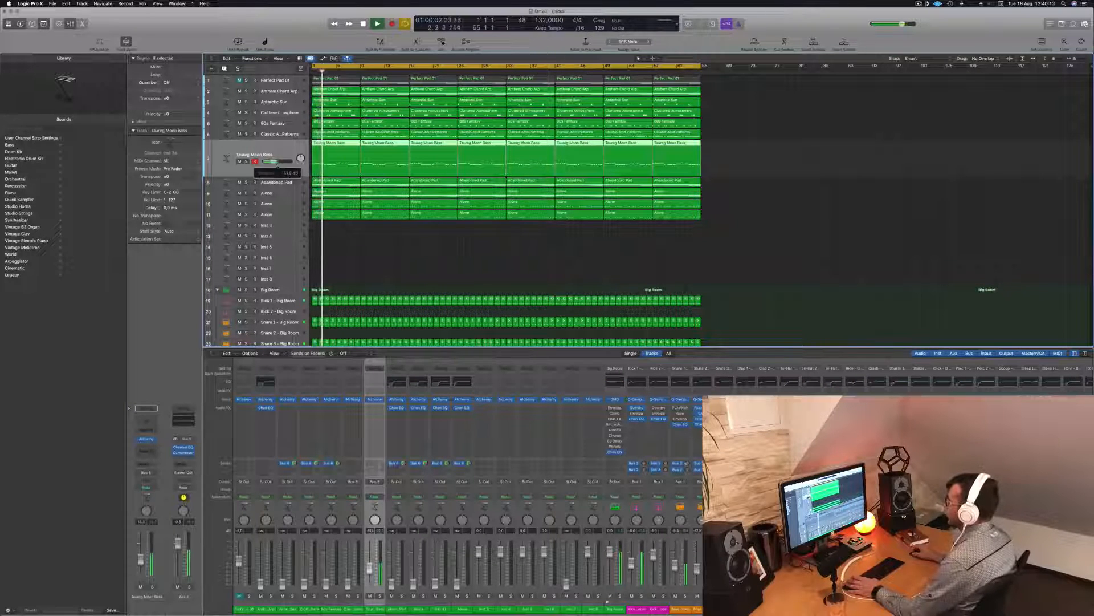
left_click_drag(274, 161, 276, 163)
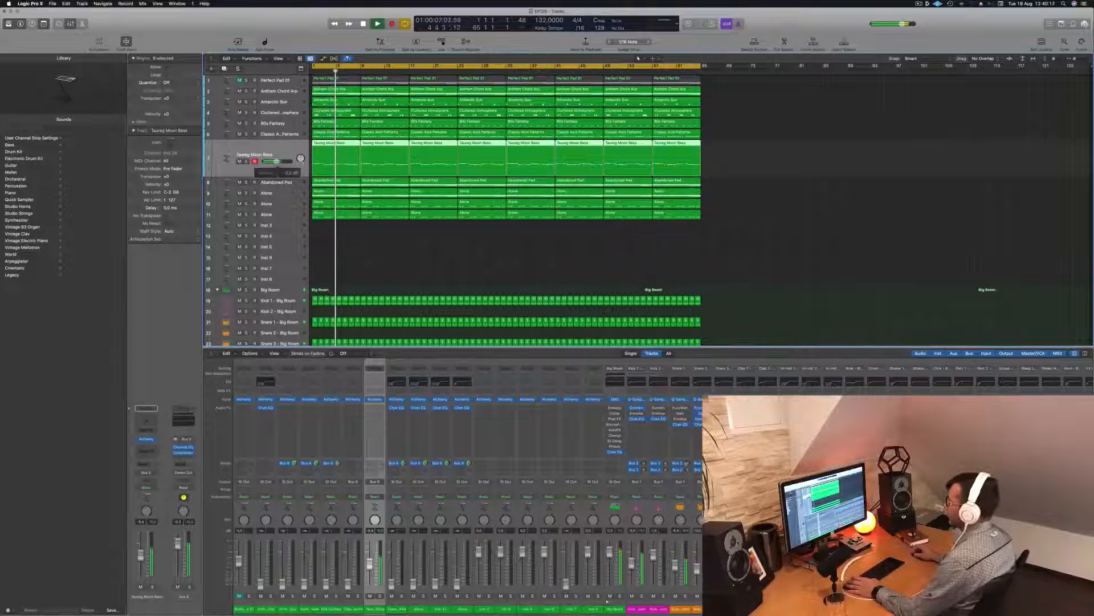
Add a Channel EQ to Taureg Moon Bass and boost the low shelf about 3.8 dB at about 84.5 Hz, then close the EQ
left_click(147, 440)
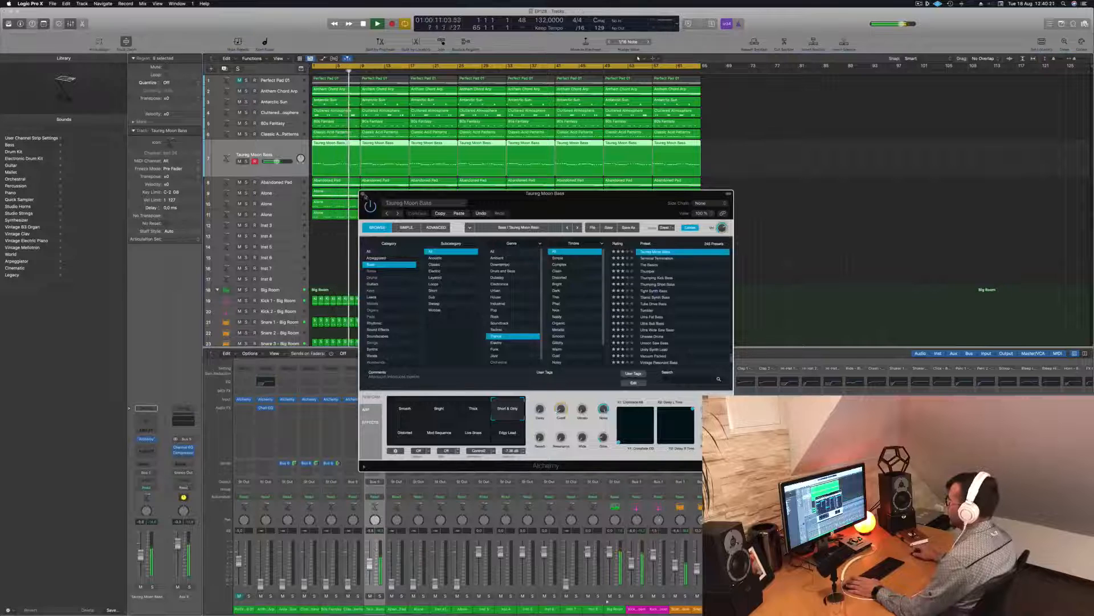
key("super+w")
left_click(146, 424)
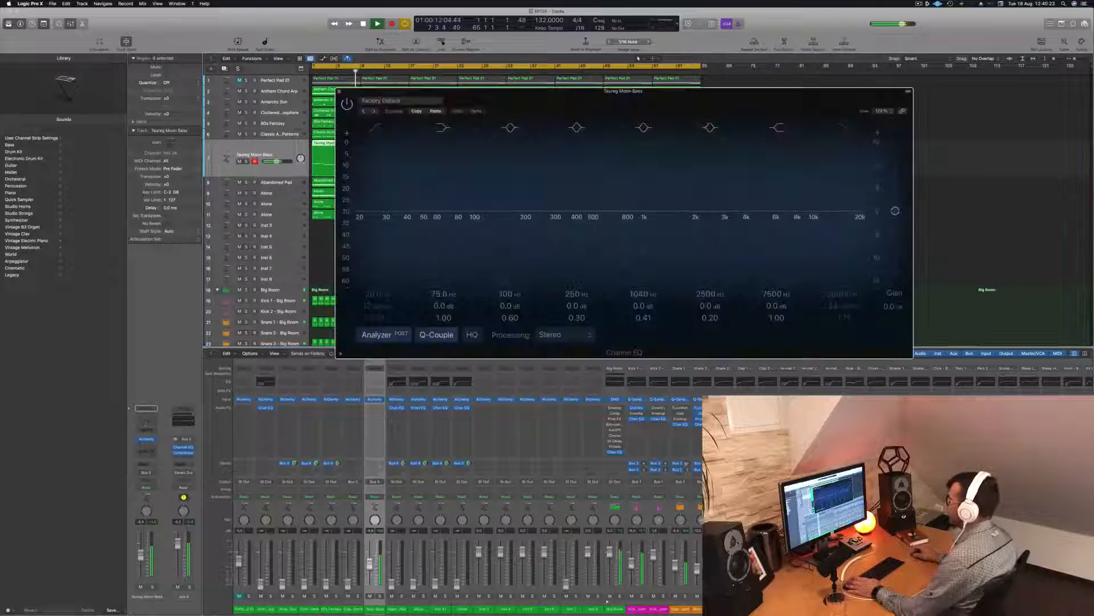
mouse_move(454, 212)
left_mouse_down()
mouse_move(453, 200)
mouse_move(508, 201)
mouse_move(452, 200)
left_mouse_up()
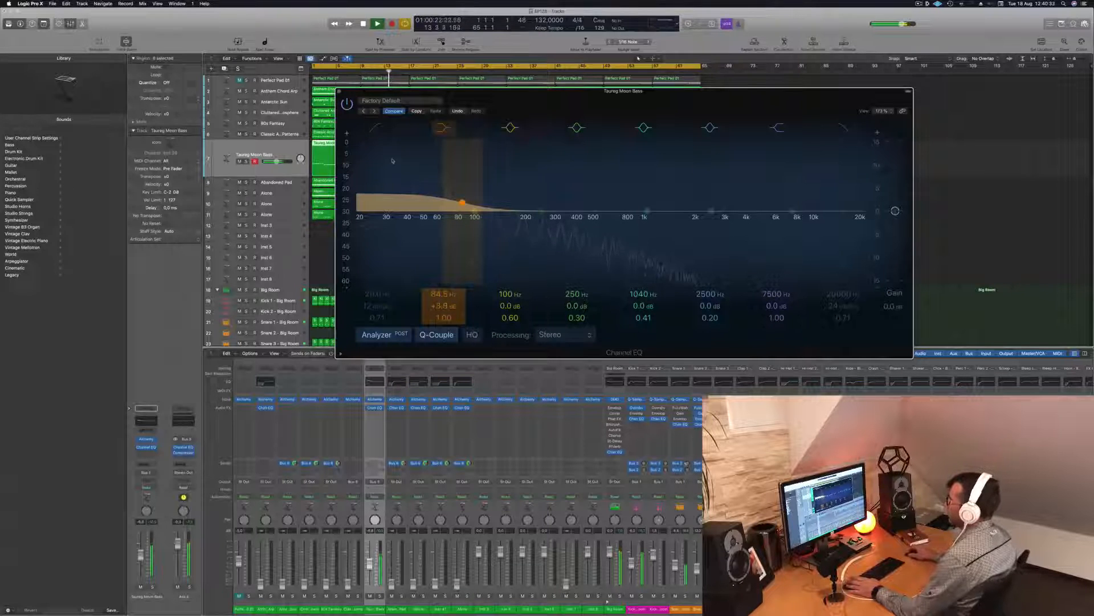
left_click(338, 92)
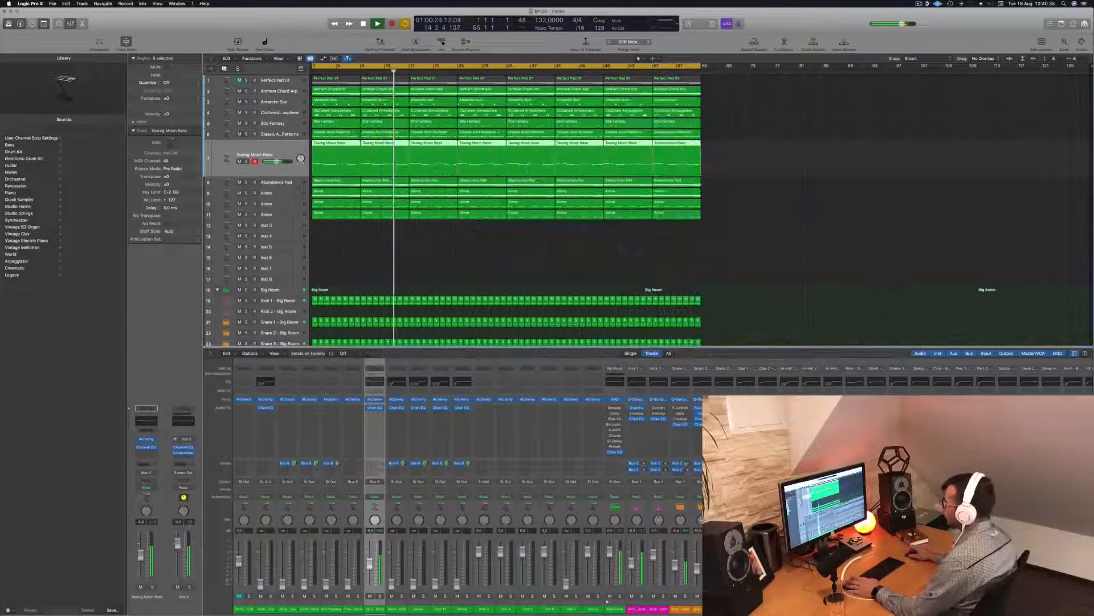
Raise the Classic Acid Patterns track's volume by ear so it sits with the bass and drums
left_click(282, 136)
left_click_drag(263, 151, 273, 151)
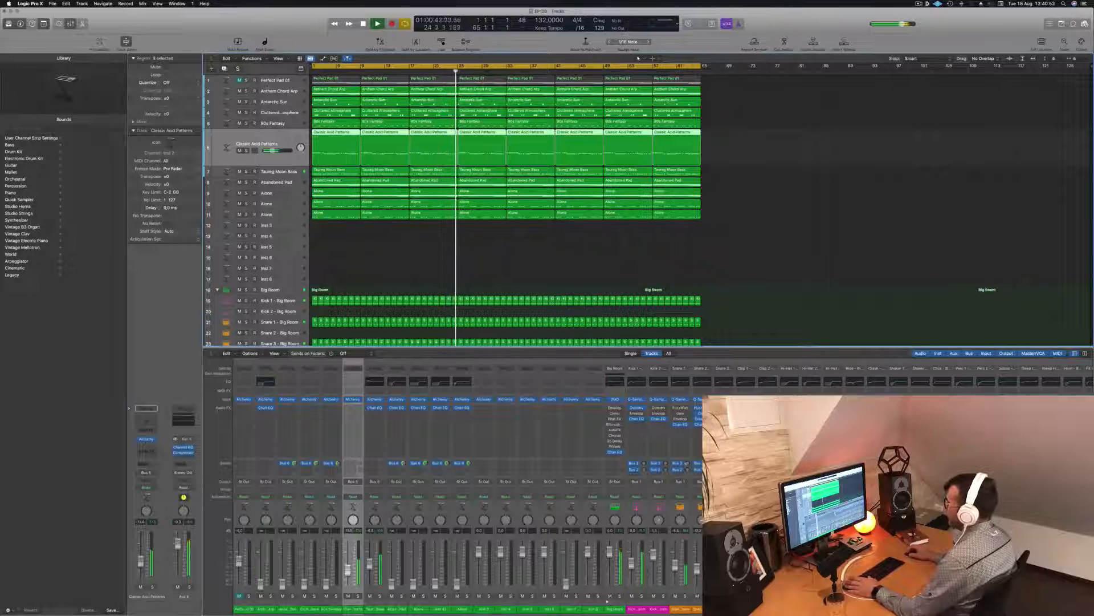
Move the 80s Fantasy, Anthem Chord Arp, Antarctic Sun and Cluttered Atmosphere tracks below Abandoned Pad and the Alone chord track
key("Up")
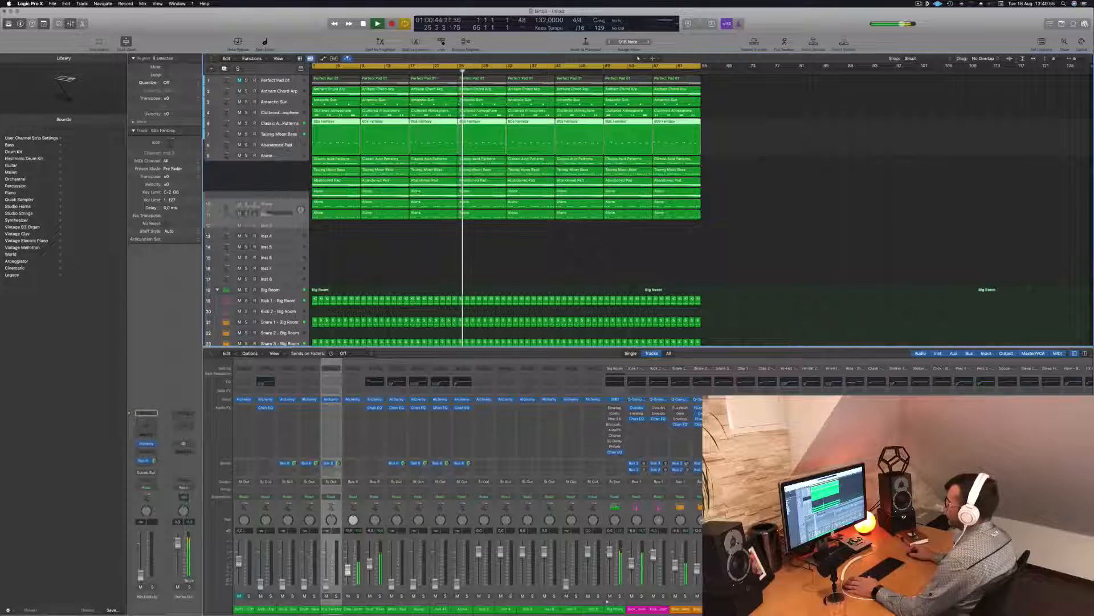
key("Down")
left_click(293, 89)
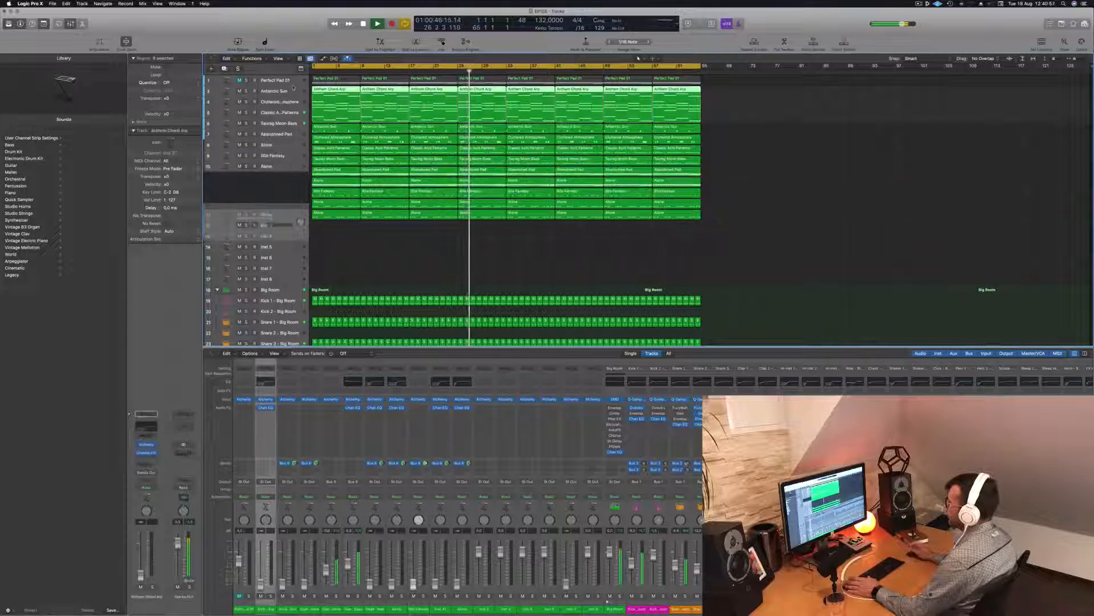
key("Escape")
left_click_drag(283, 90, 284, 184)
left_click_drag(279, 90, 297, 177)
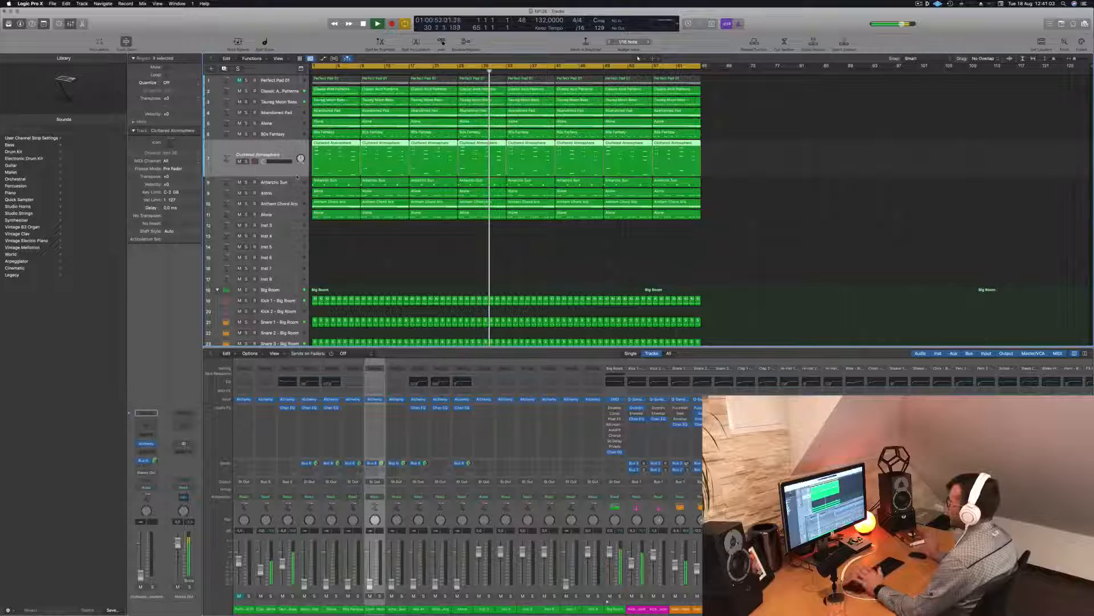
Raise the 80s Fantasy track's volume by ear and move the track directly below Taureg Moon Bass
left_click(285, 113)
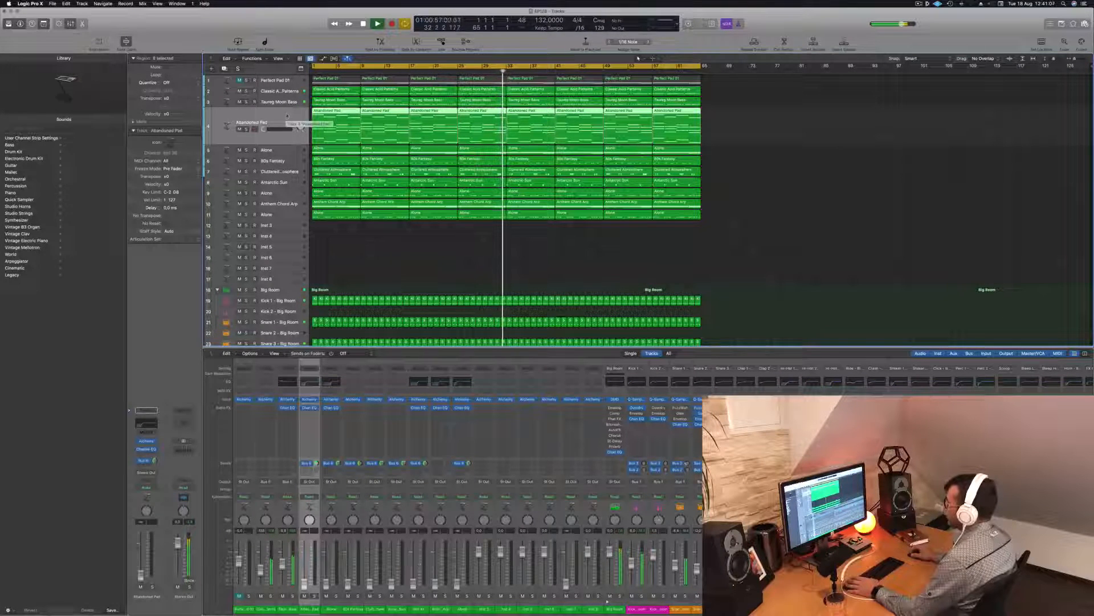
key("Down")
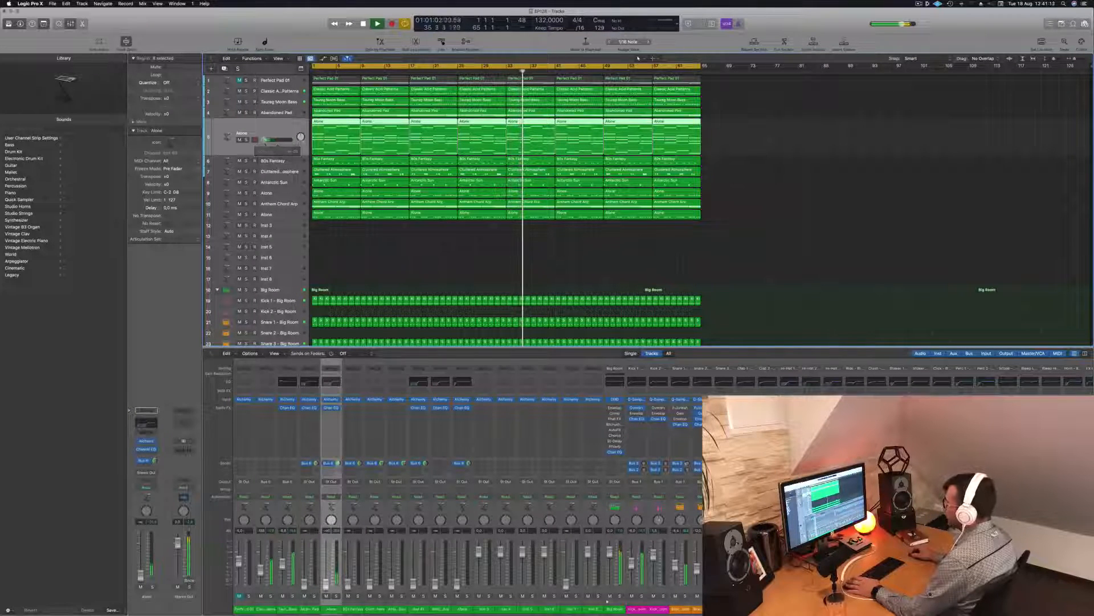
key("Down")
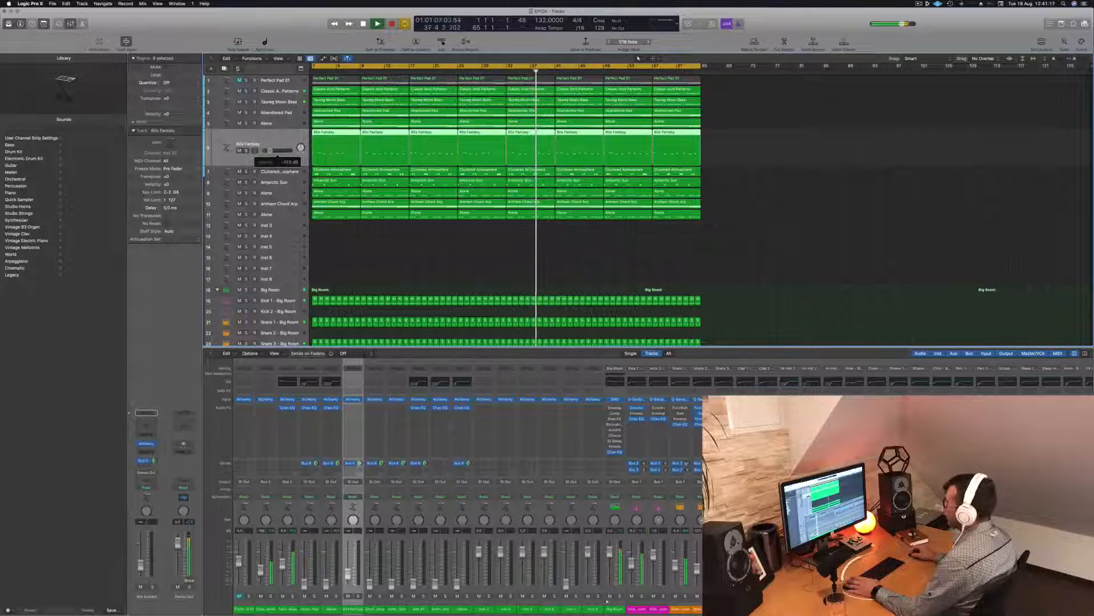
left_click_drag(274, 149, 287, 110)
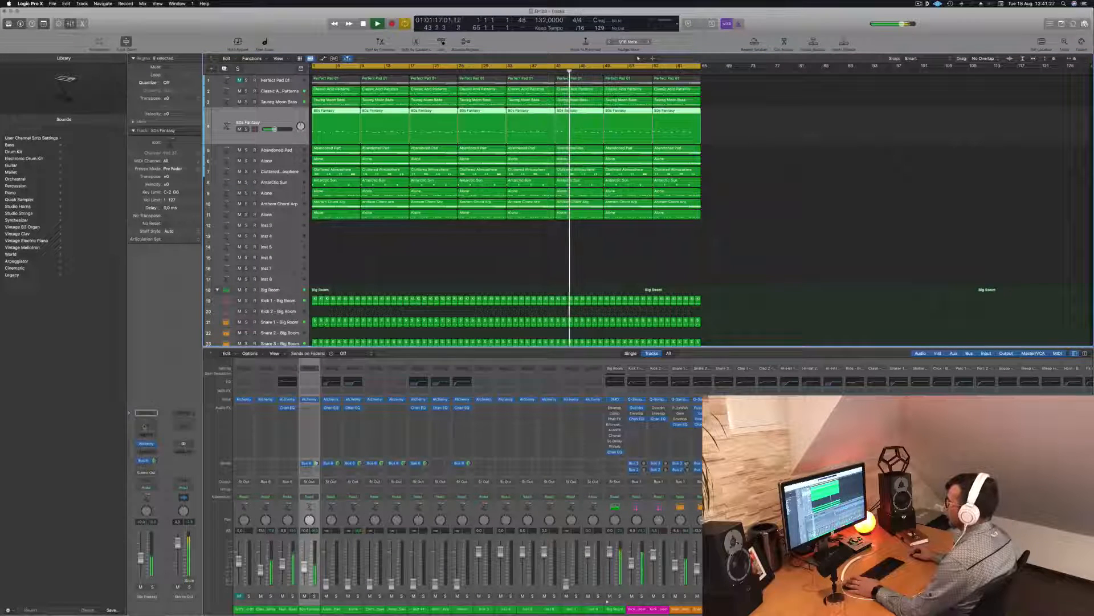
Add a Channel EQ to 80s Fantasy, raise its low-cut frequency to remove the low end, and close the EQ
key("e")
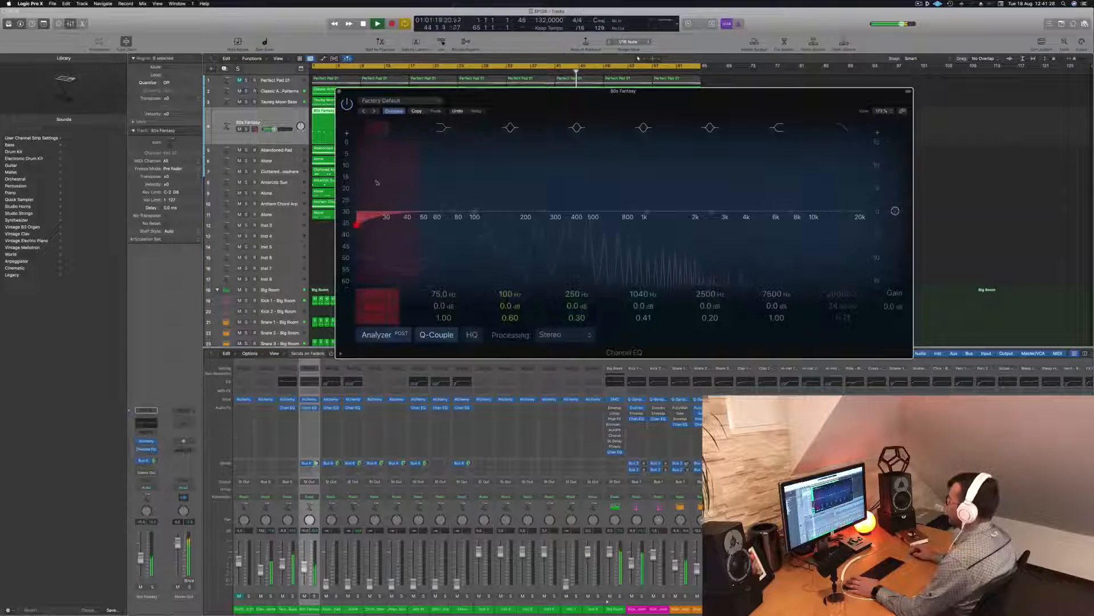
left_click_drag(360, 220, 536, 219)
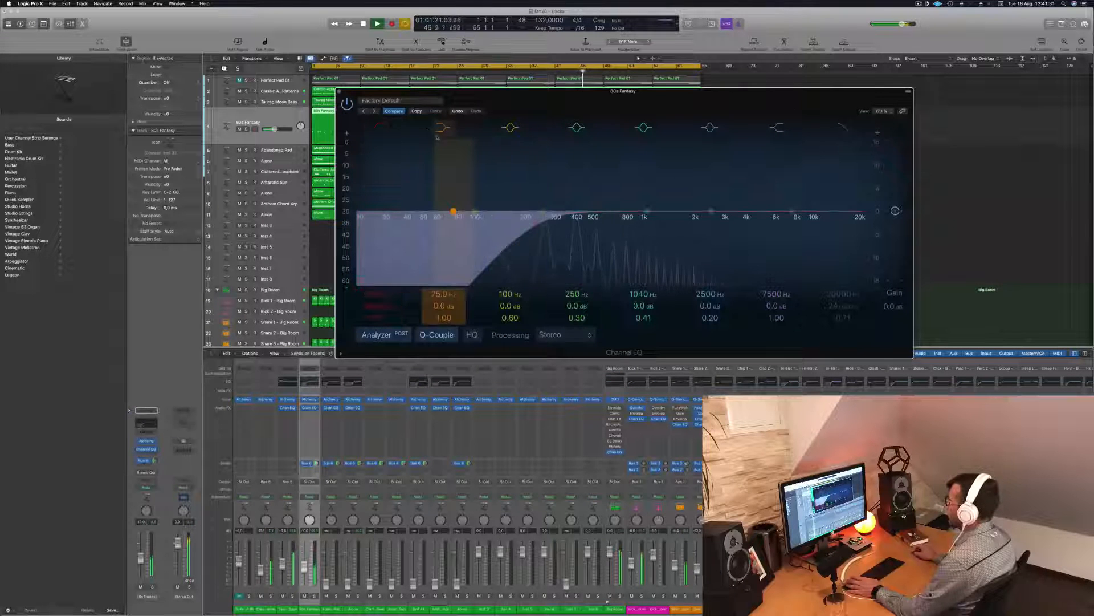
key("e")
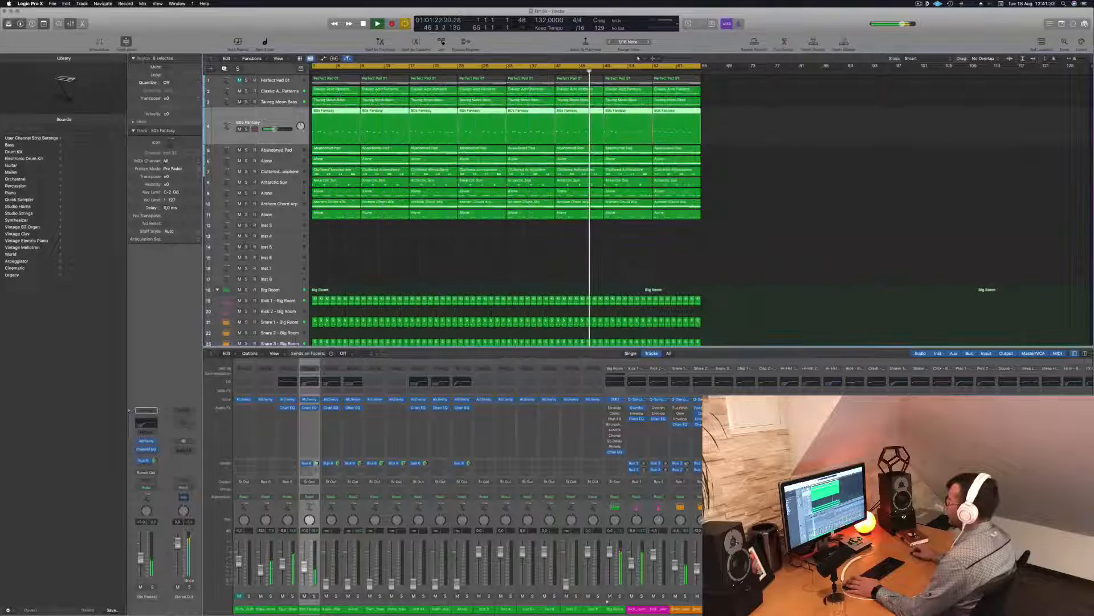
key("Down")
key("Down")
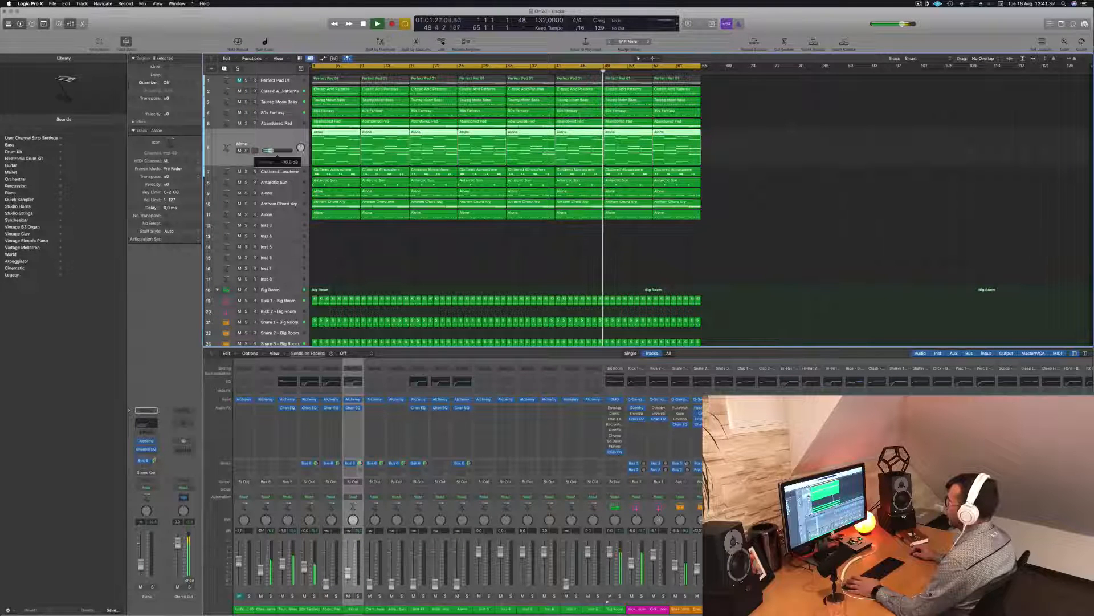
key("Up")
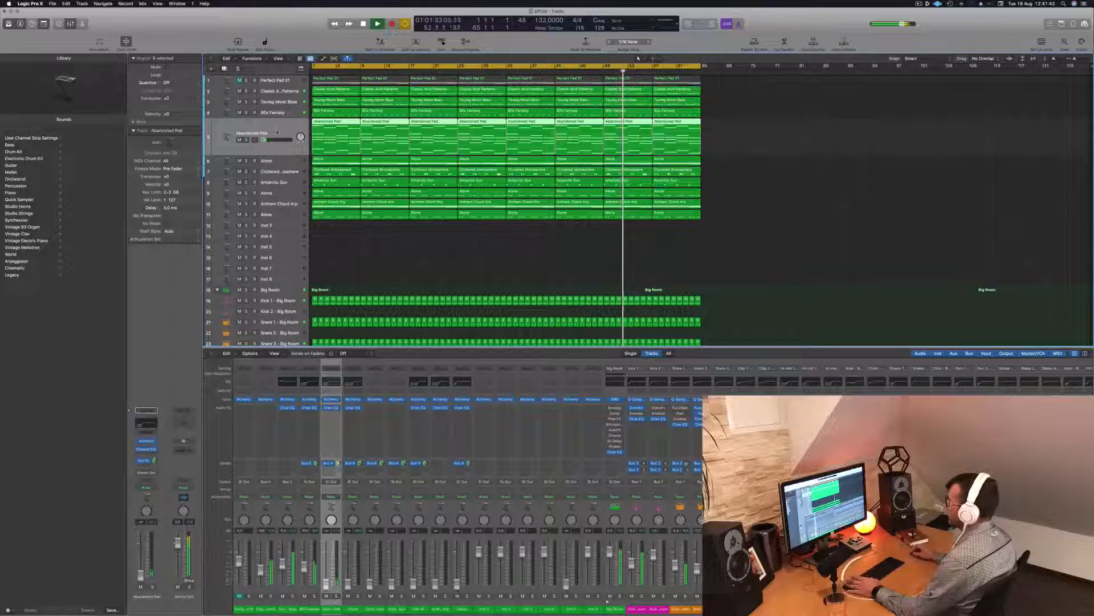
left_click(274, 194)
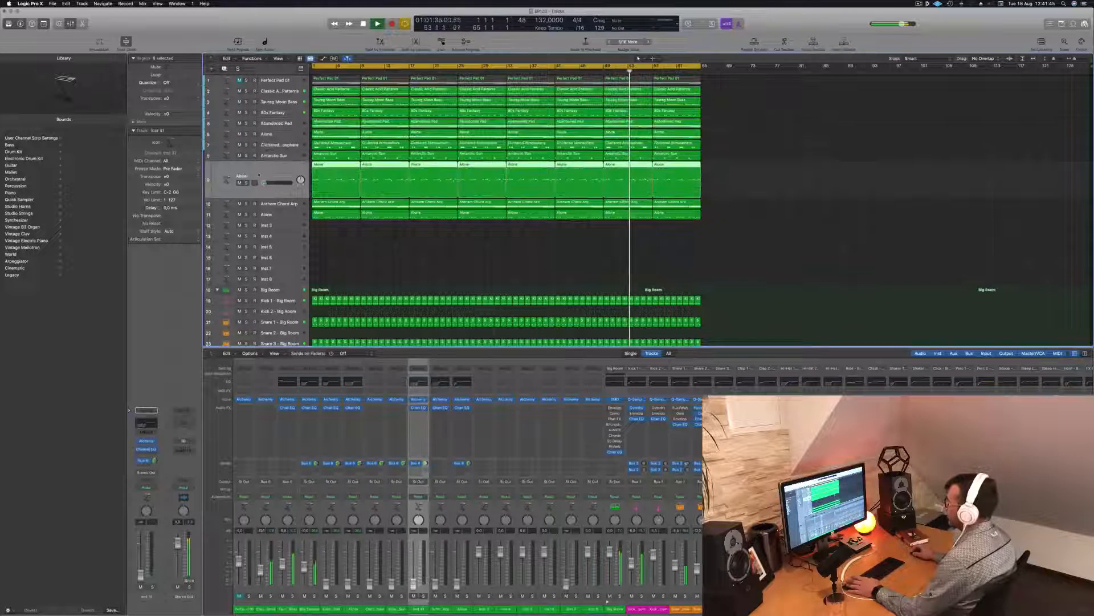
mouse_move(267, 183)
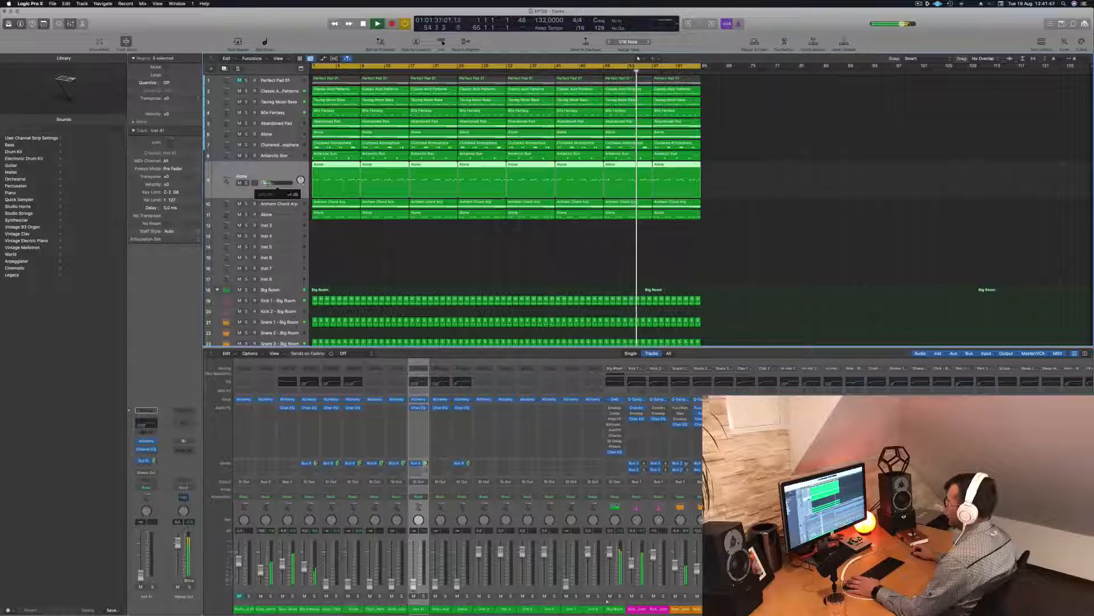
Raise the Anthem Chord Arp track's volume by ear and move the track directly below 80s Fantasy
key("Down")
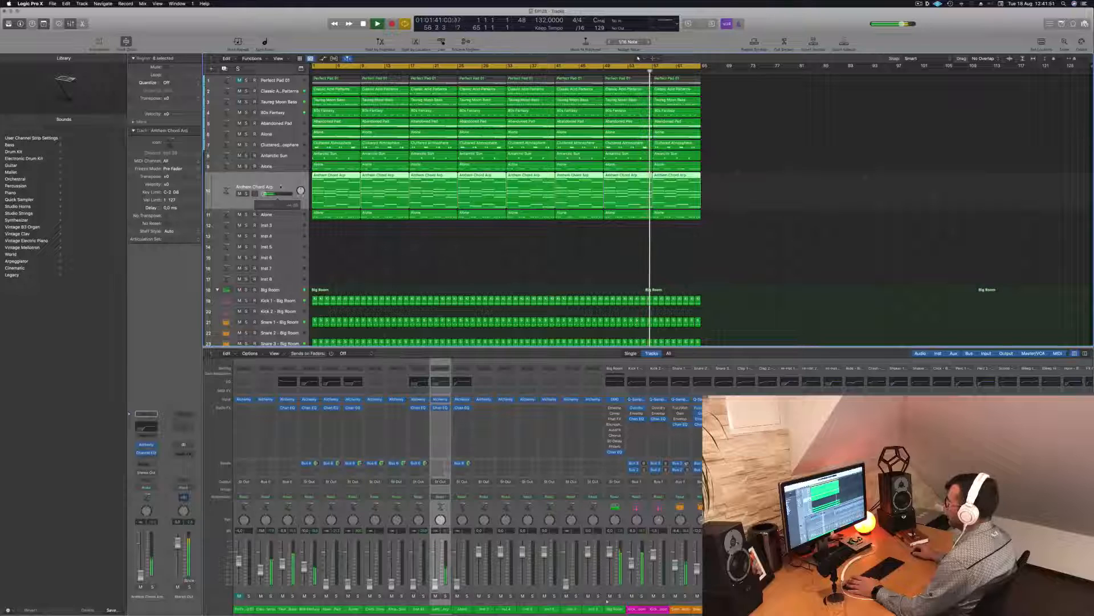
left_click_drag(263, 193, 278, 140)
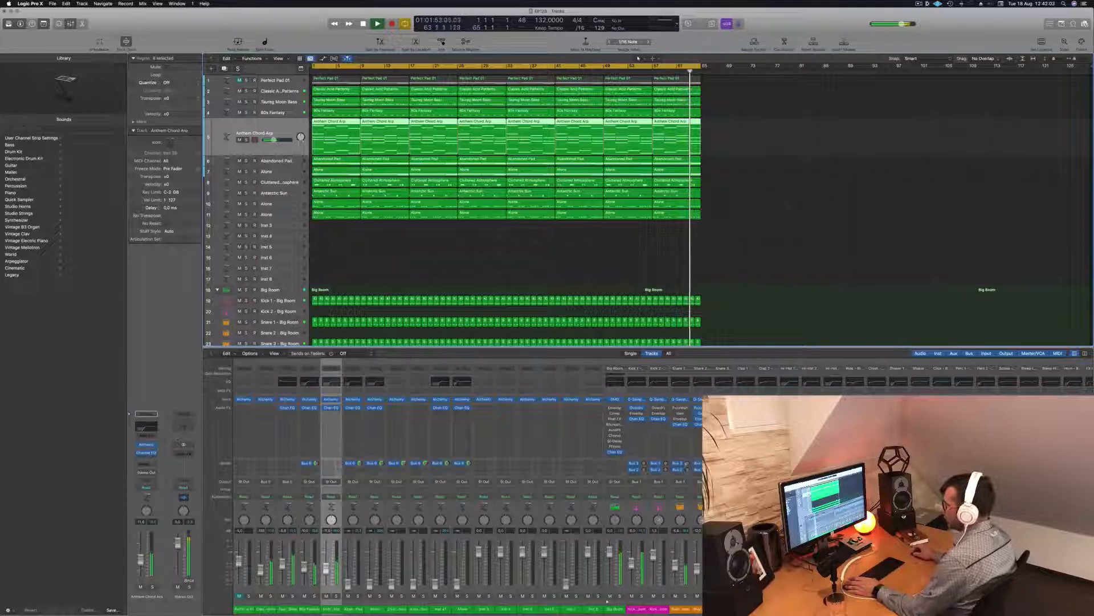
Add a Compressor to Anthem Chord Arp, side-chained to the Sidechain Trigger - Big Room instrument, and close its window
left_click(150, 458)
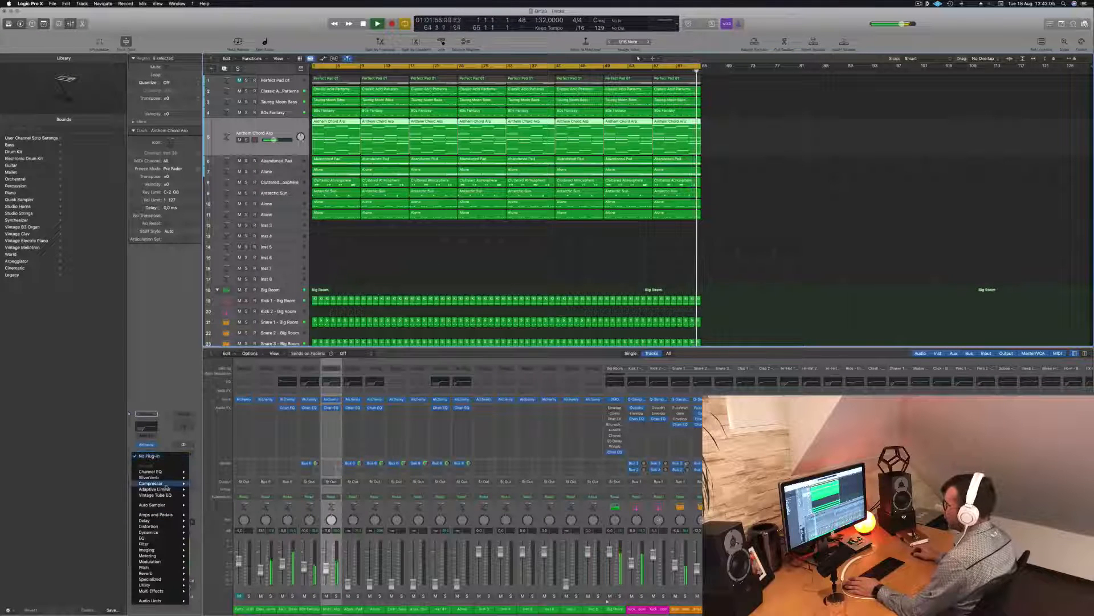
left_click(204, 483)
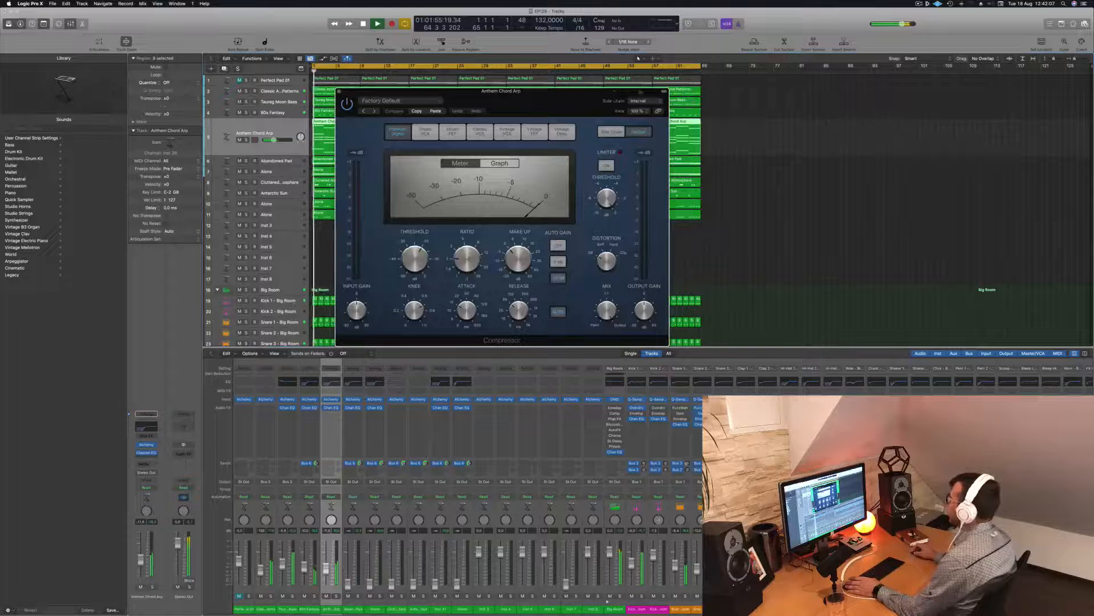
left_click(639, 101)
mouse_move(645, 123)
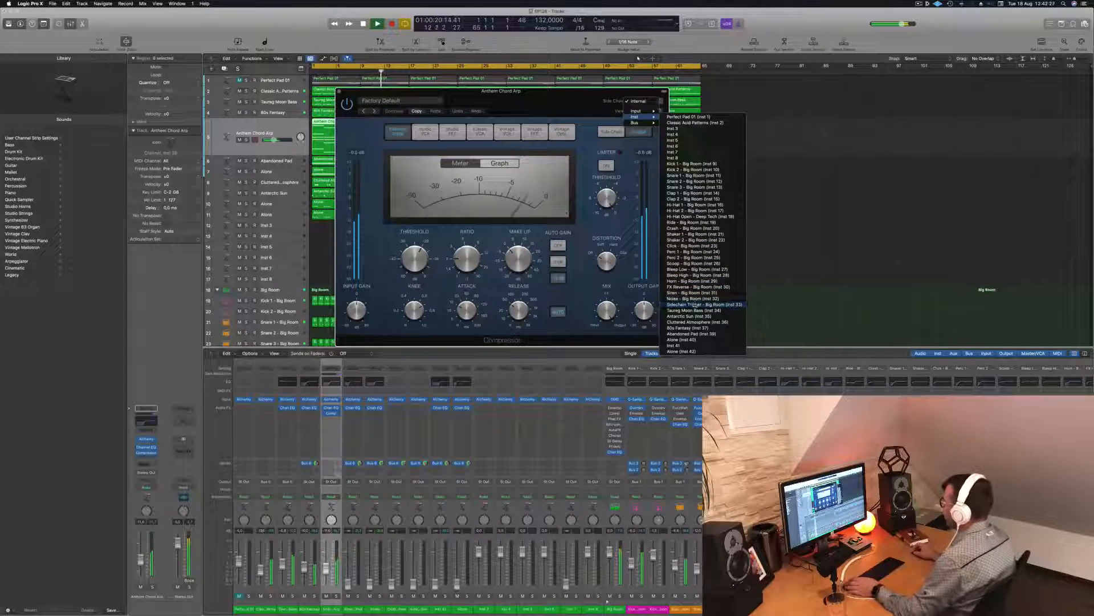
left_click(697, 304)
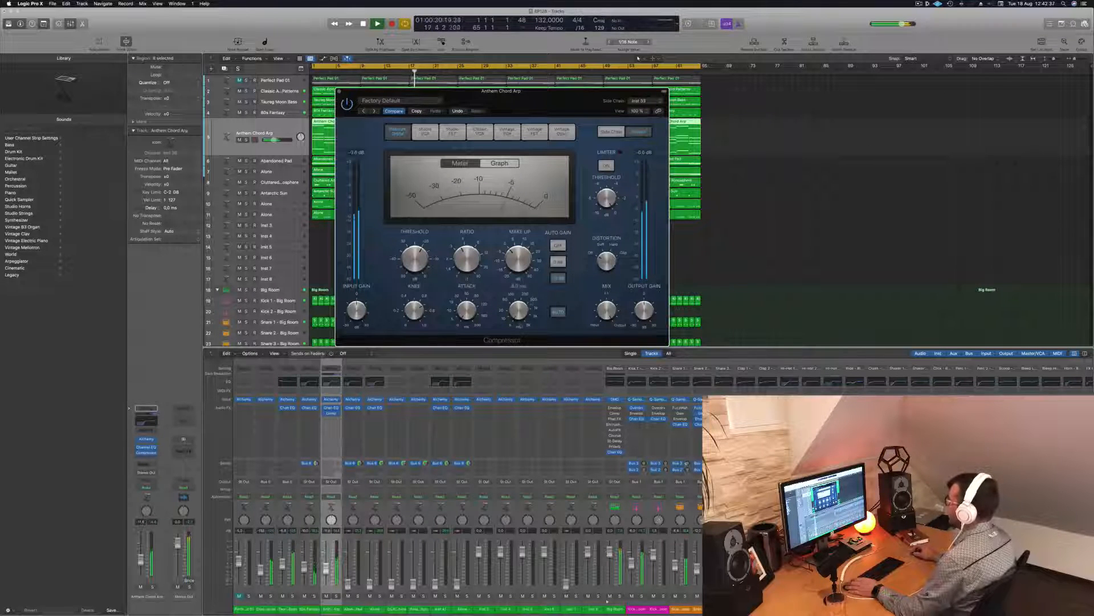
key("super+w")
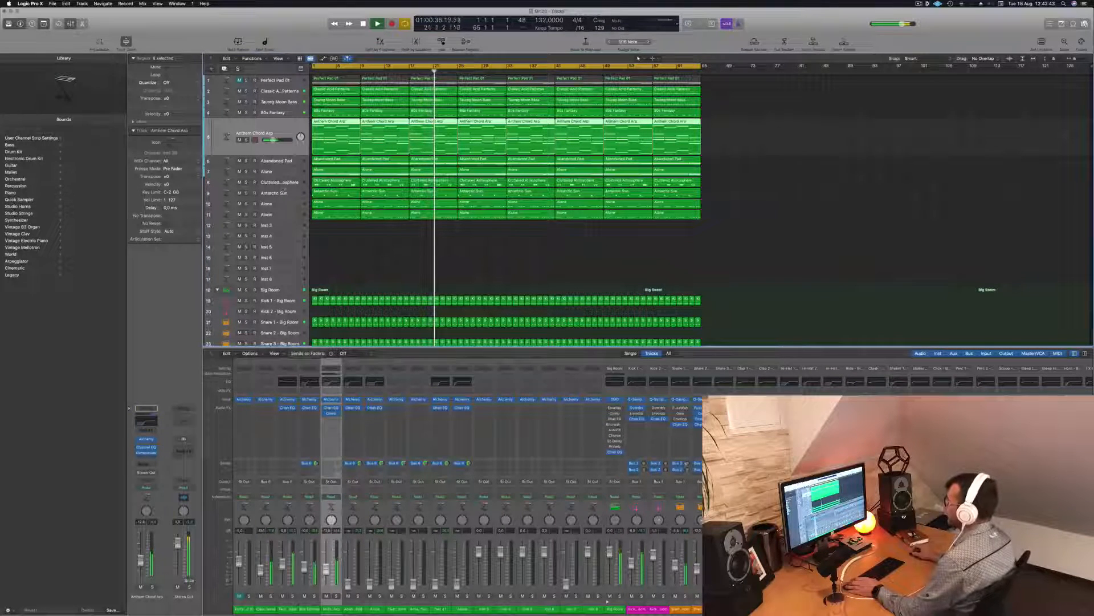
Raise the Antarctic Sun track's volume by ear and move the track directly below Anthem Chord Arp
key("Down")
key("Down")
key("Down")
key("Down")
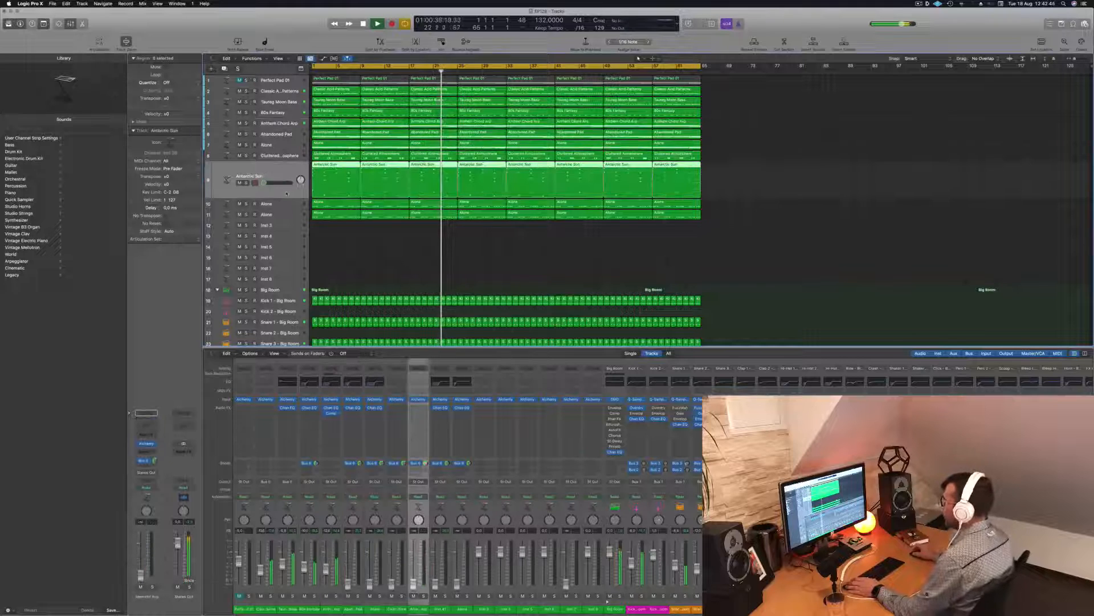
key("Up")
key("Up")
key("Up")
key("Up")
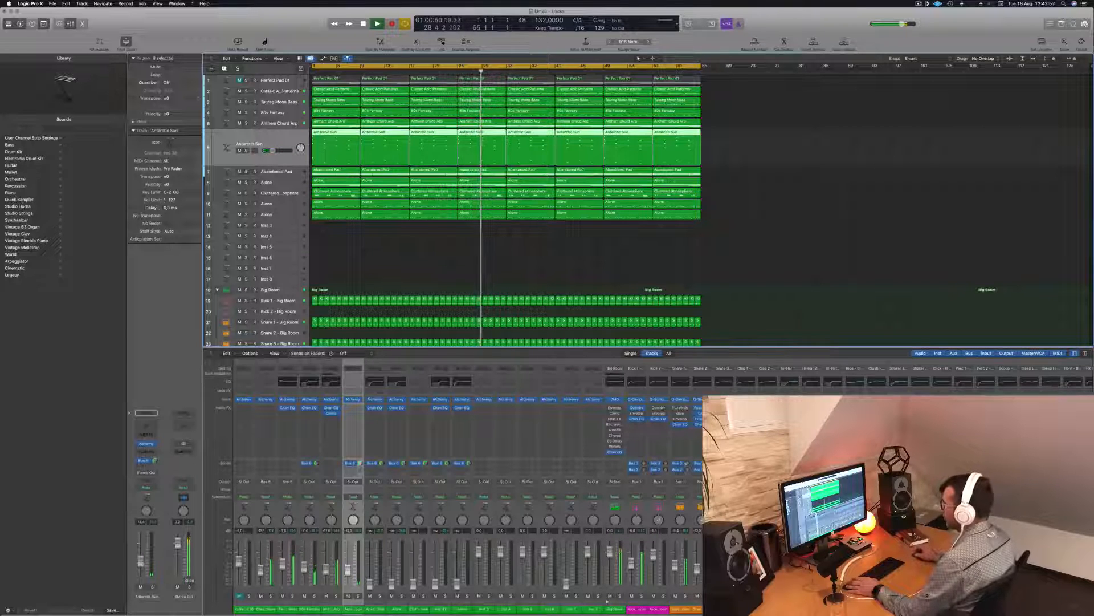
Add a Channel EQ to Antarctic Sun with a low cut at 132 Hz and 18 dB/Oct, and close the EQ
left_click(153, 431)
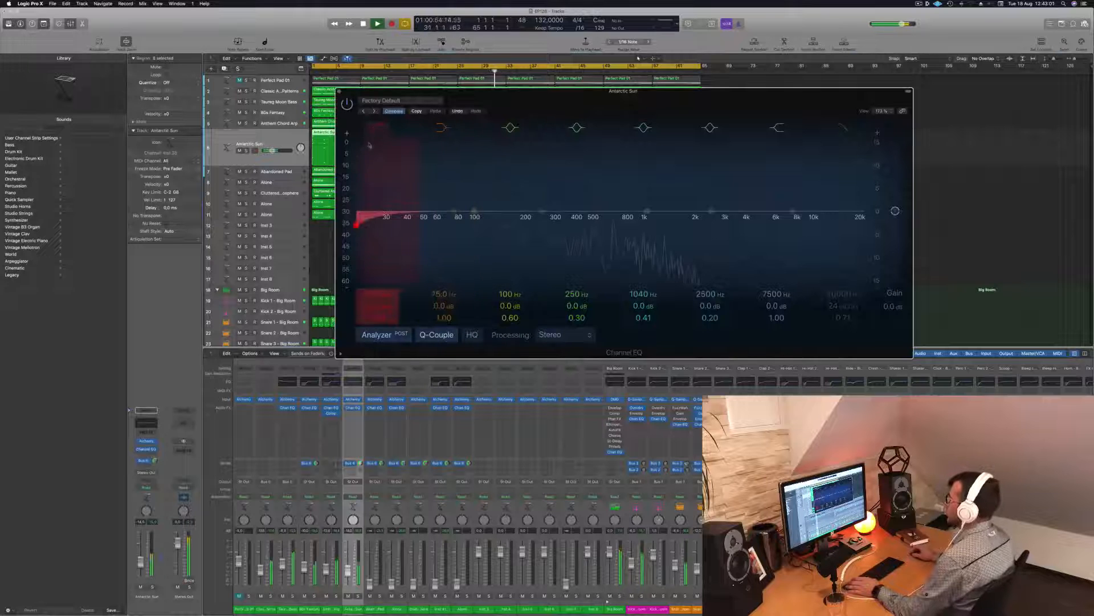
left_click_drag(357, 224, 494, 223)
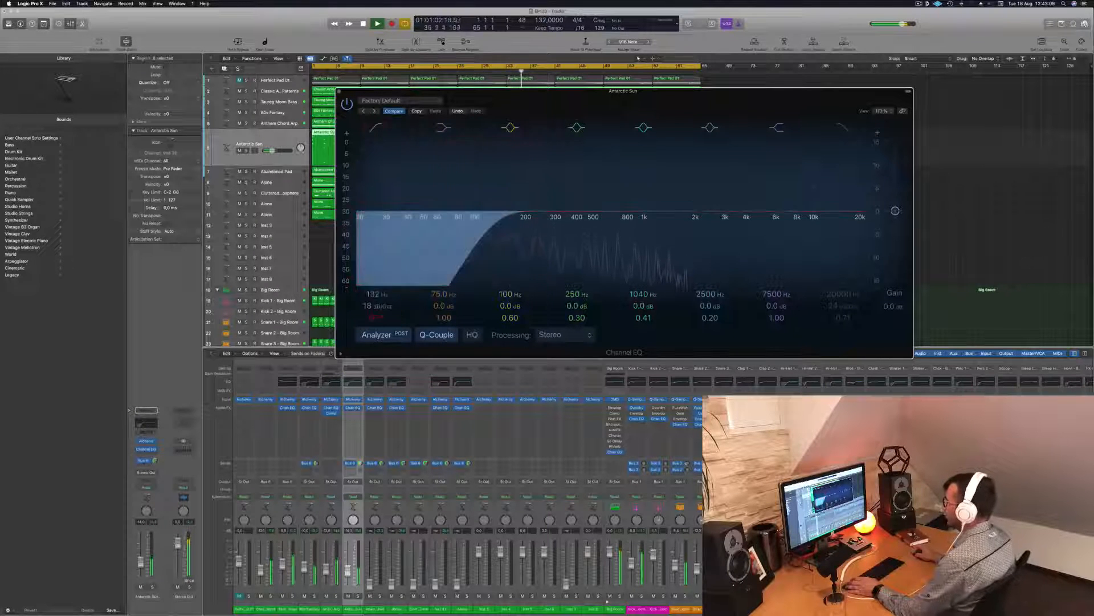
key("super+w")
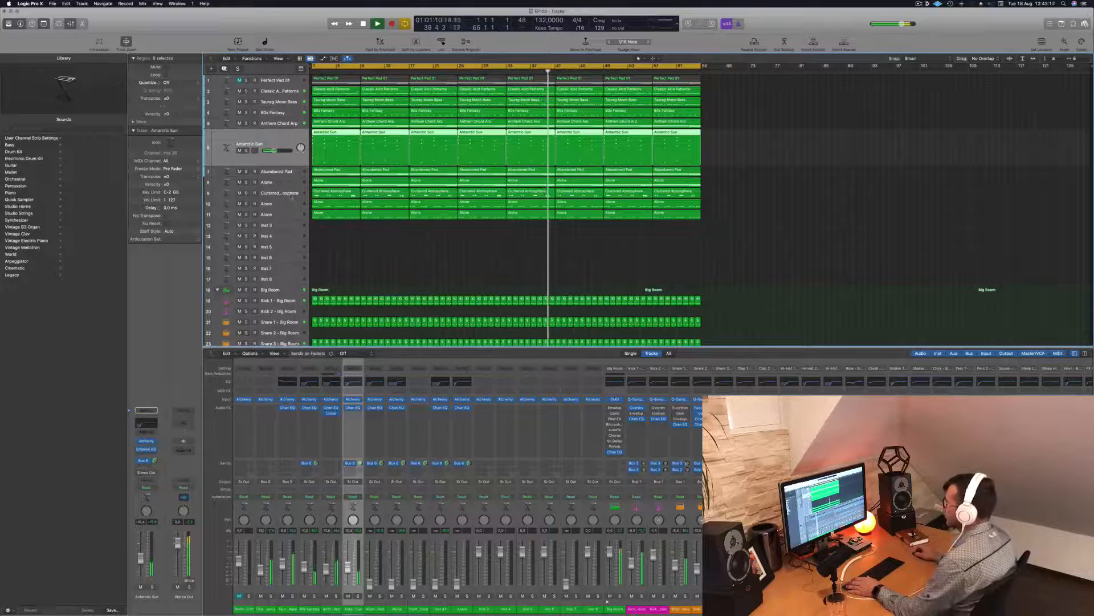
Move the Cluttered Atmosphere track directly below Antarctic Sun and raise its volume by ear
left_click(291, 195)
left_click_drag(291, 194, 287, 145)
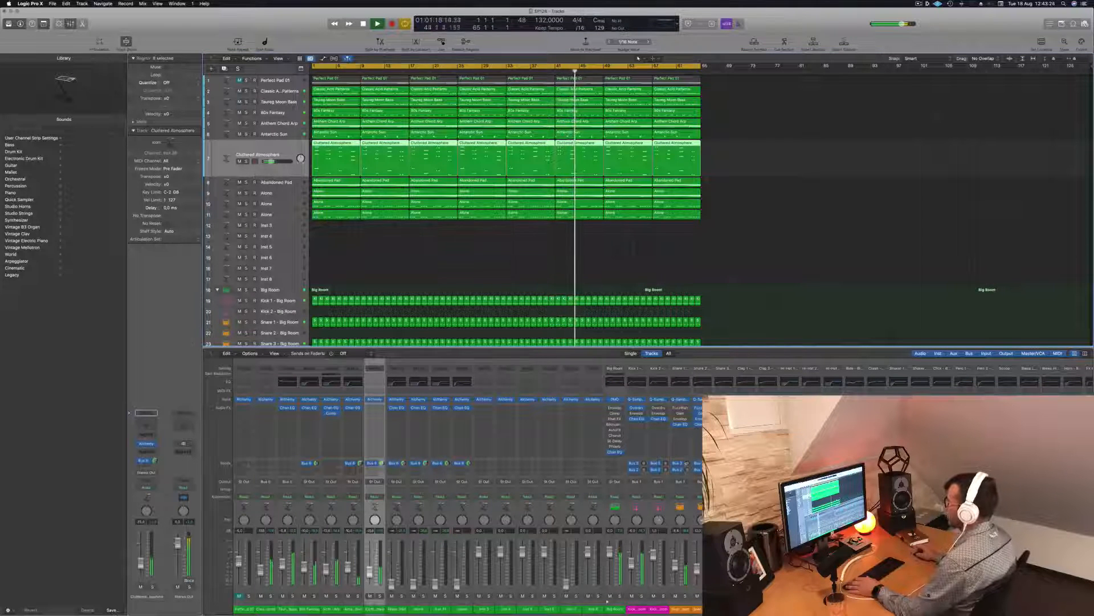
Add a Channel EQ to Cluttered Atmosphere with a low cut at 180 Hz and 24 dB/Oct, and close the EQ
left_click(146, 413)
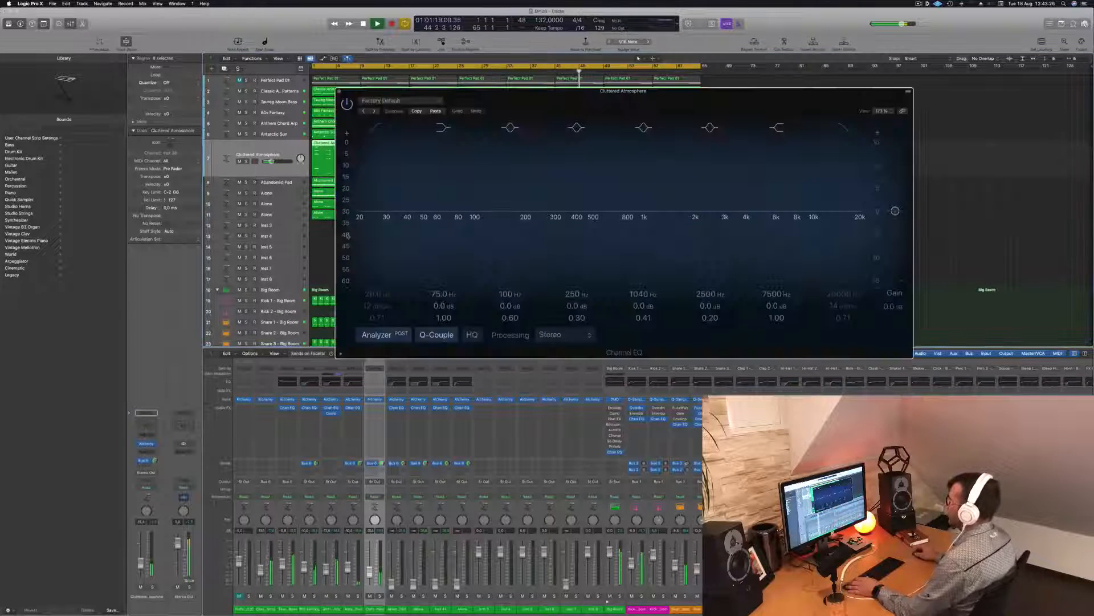
left_click(371, 130)
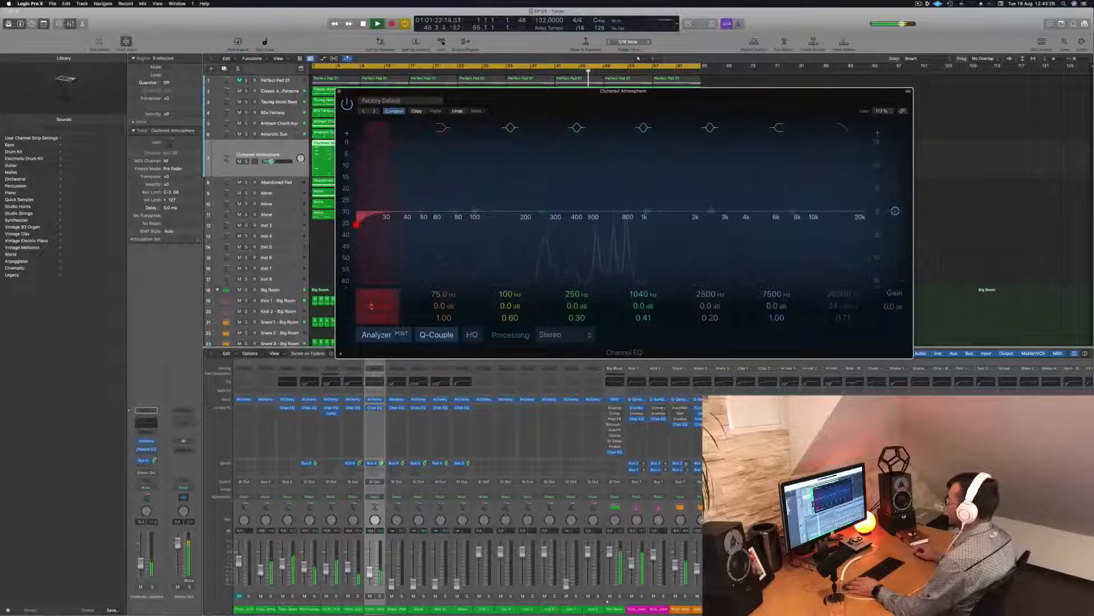
left_click_drag(380, 225, 518, 225)
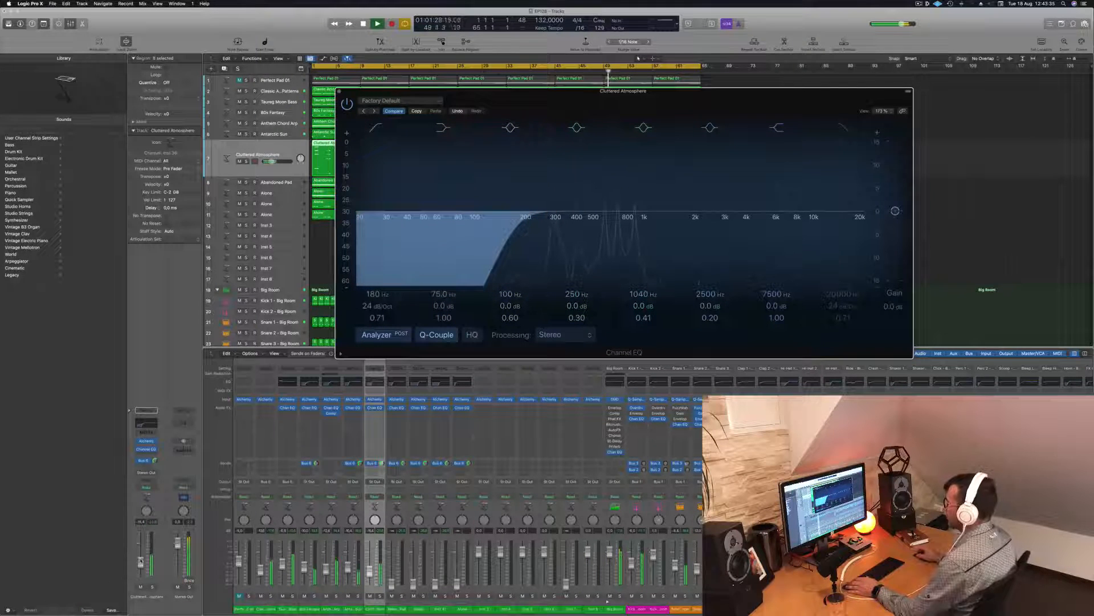
key("super+w")
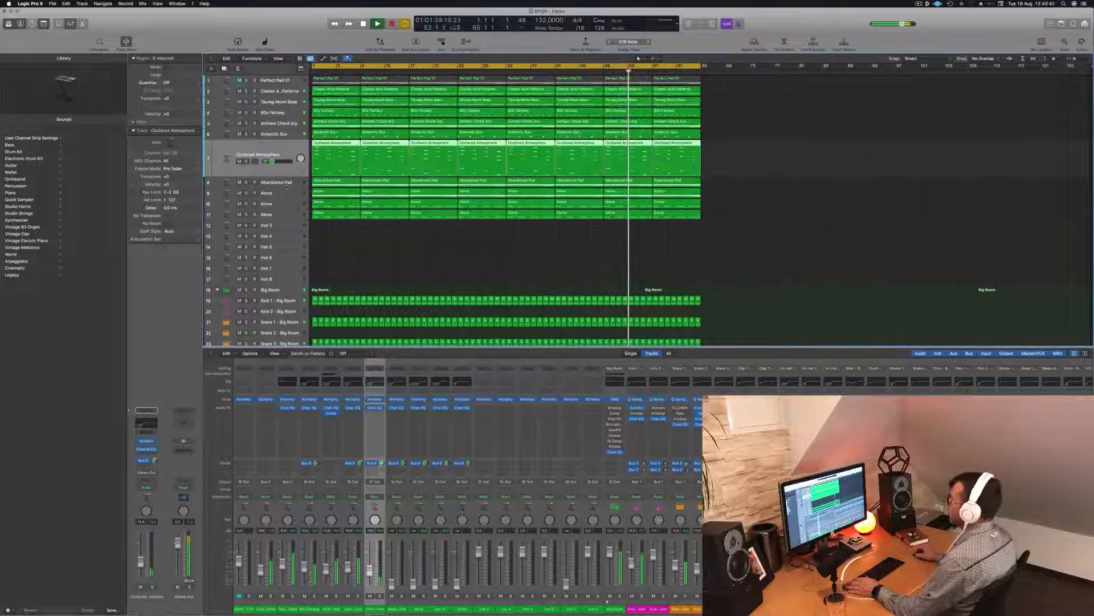
Raise the Abandoned Pad track's volume by ear so it sits behind the other synths
left_click(288, 184)
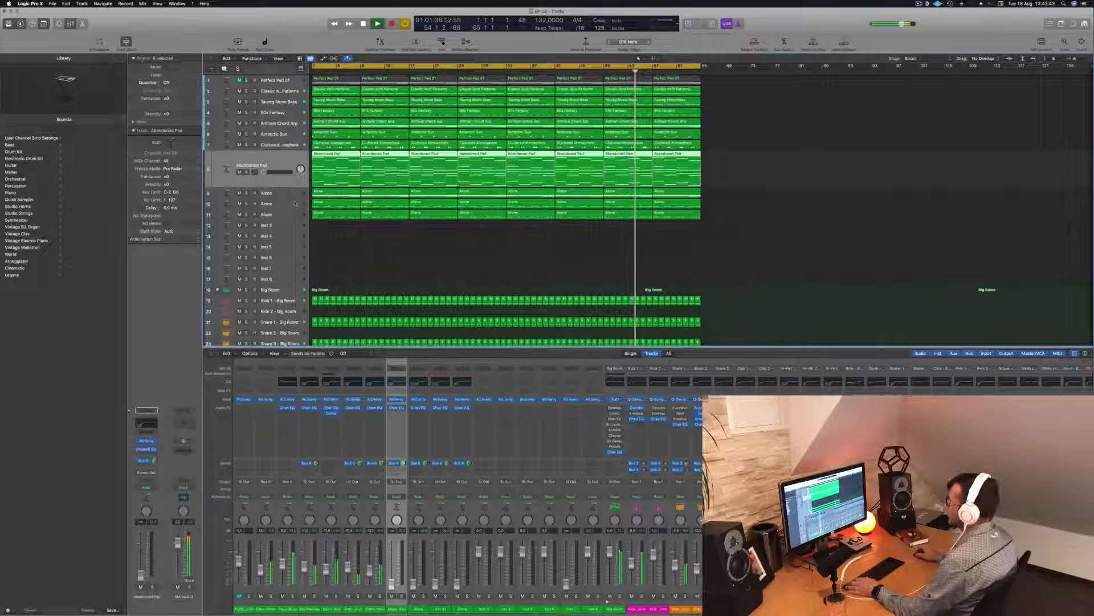
key("Down")
key("Down")
key("Down")
key("Up")
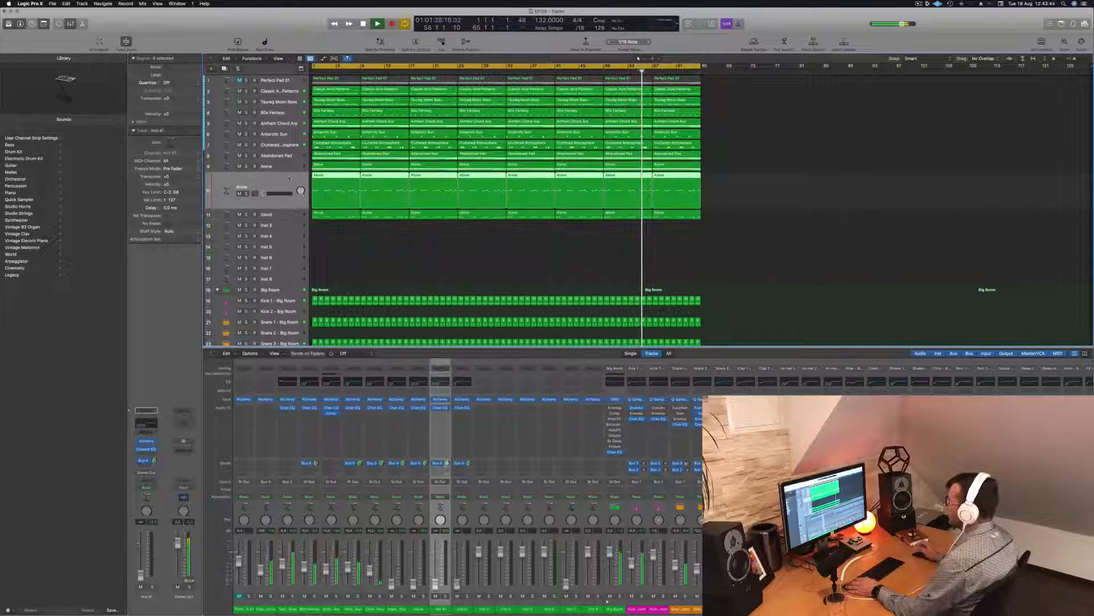
key("Up")
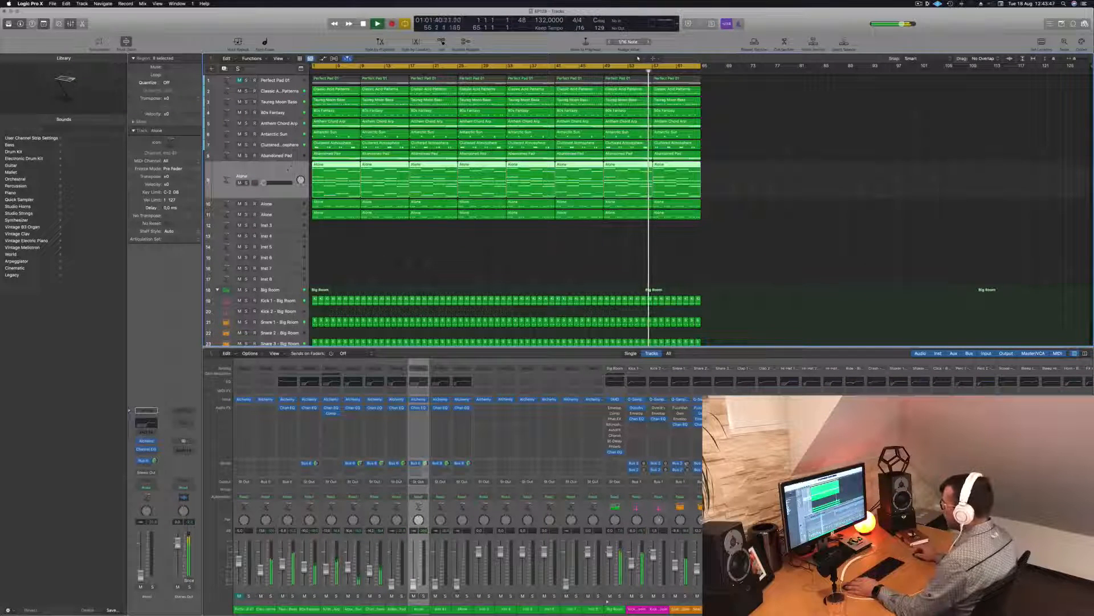
key("Up")
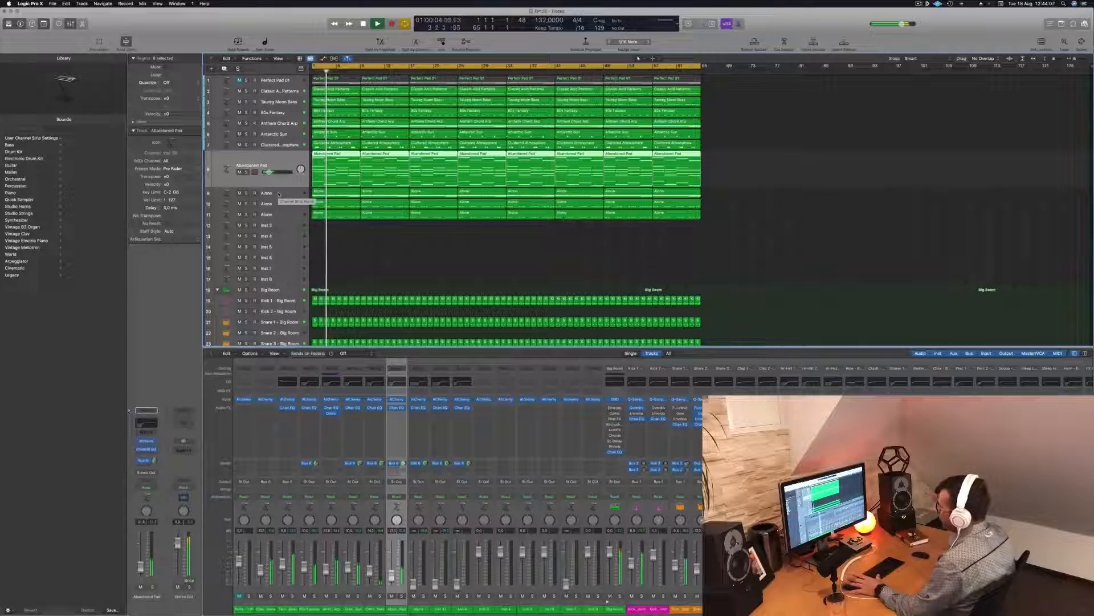
Raise the volume of the Alone track in row 11 by ear and move its Channel EQ low cut to 480 Hz
key("Down")
key("Down")
key("Down")
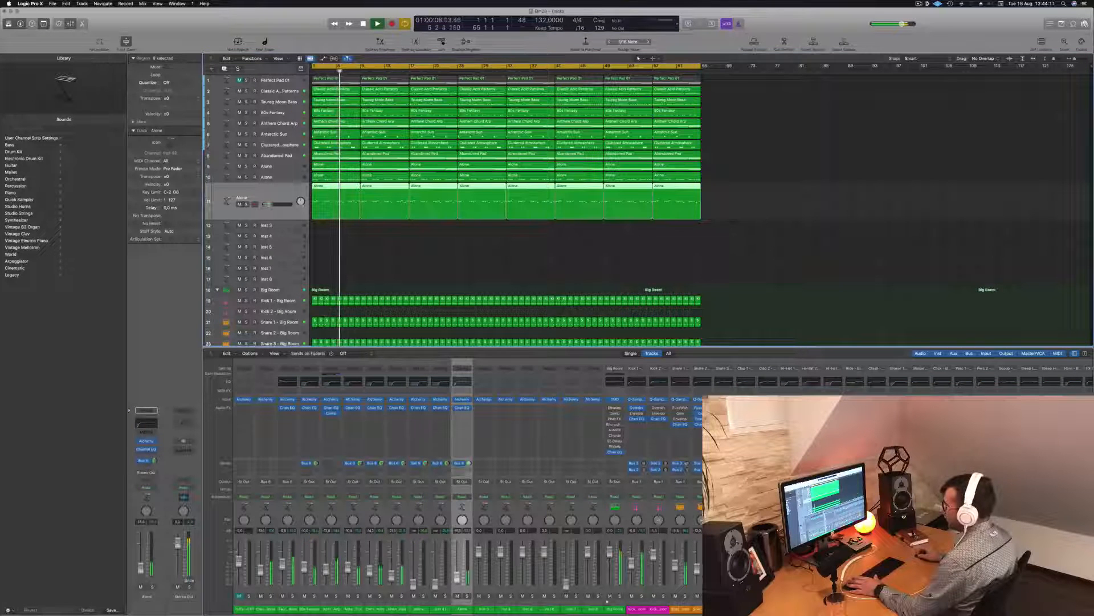
left_click(146, 423)
left_click_drag(444, 217, 594, 217)
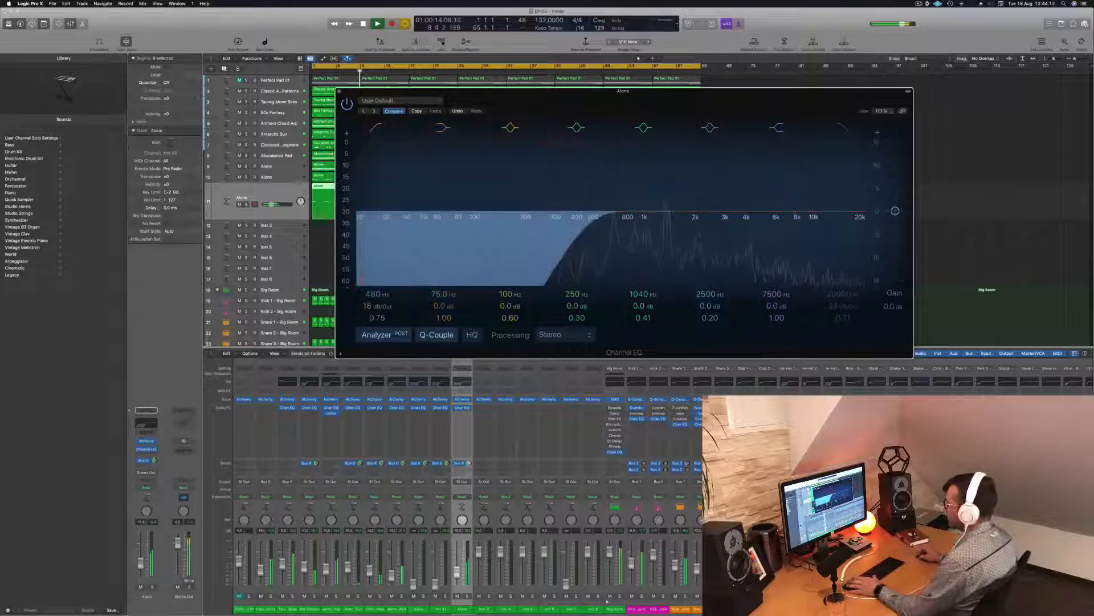
left_click(339, 91)
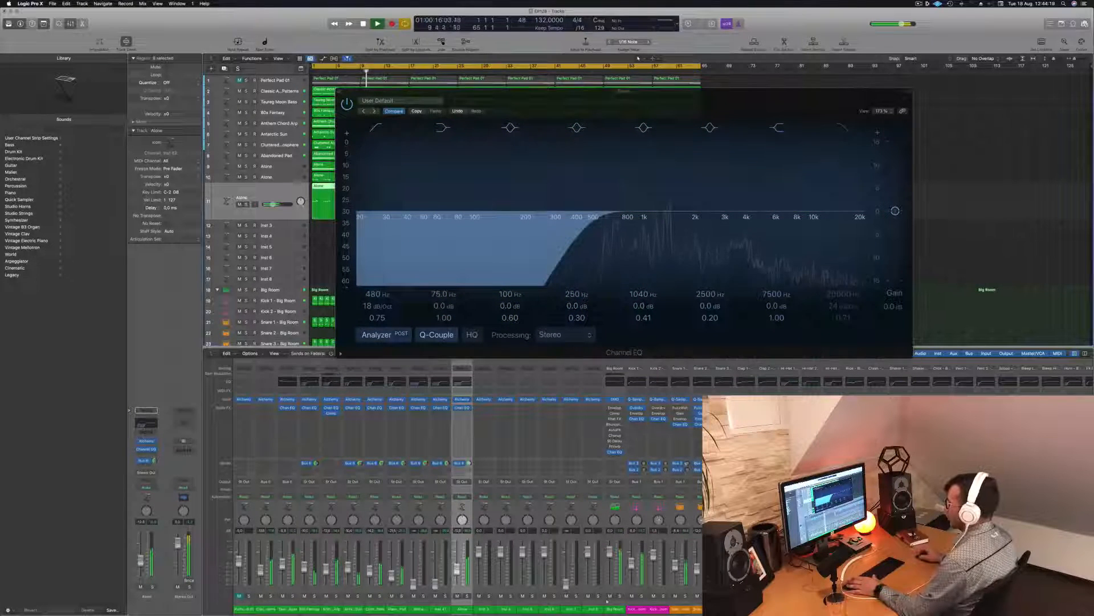
Add a Bus 7 send to the Alone track in row 11 and insert a Stereo Delay on the bus channel
left_click(143, 461)
mouse_move(146, 475)
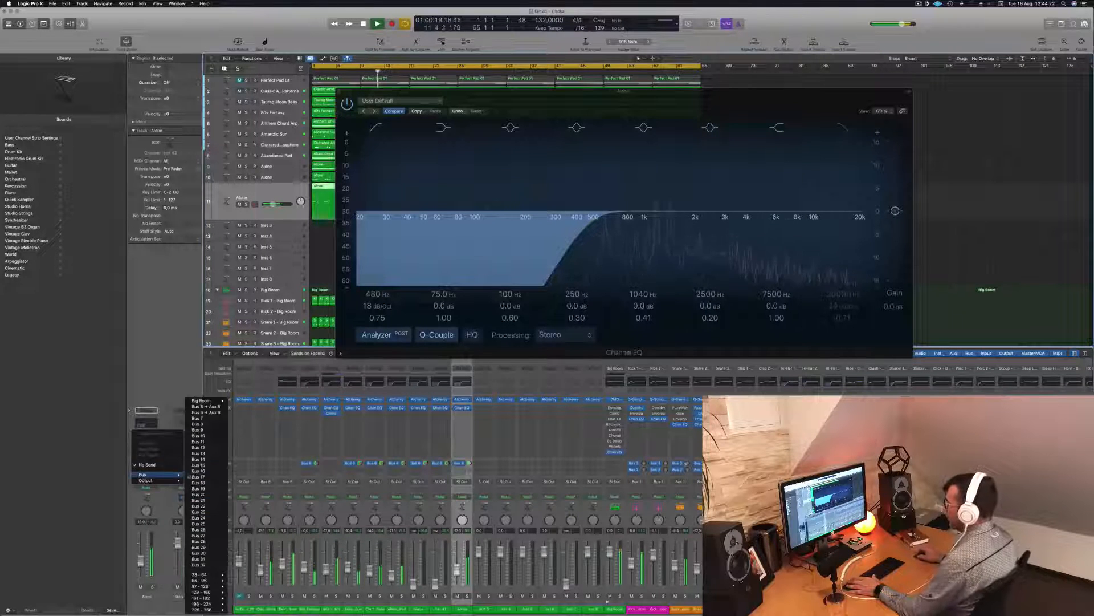
left_click(206, 419)
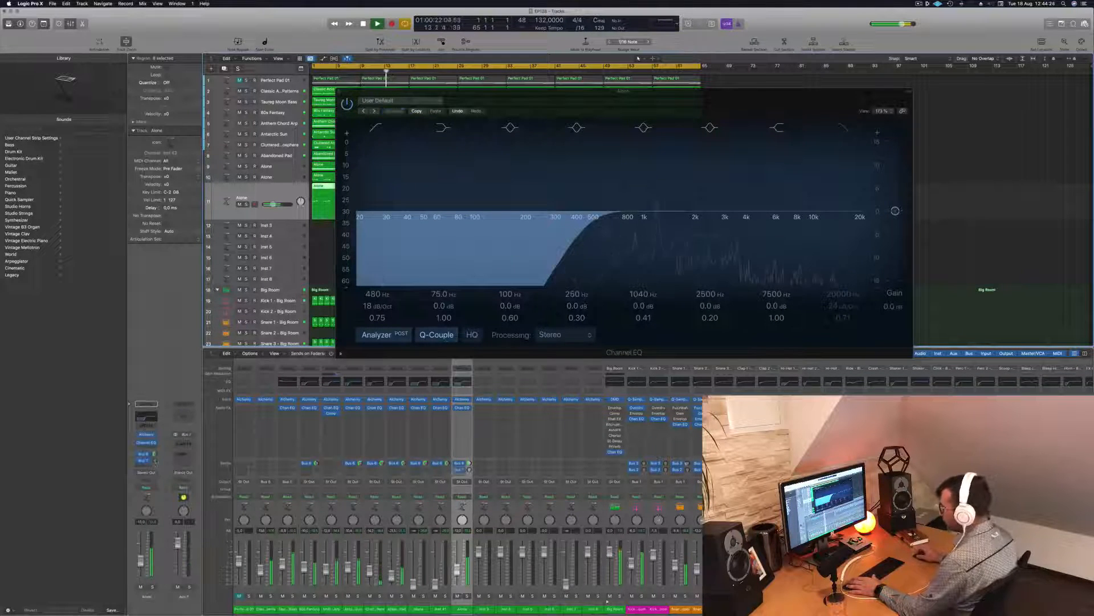
left_click(186, 443)
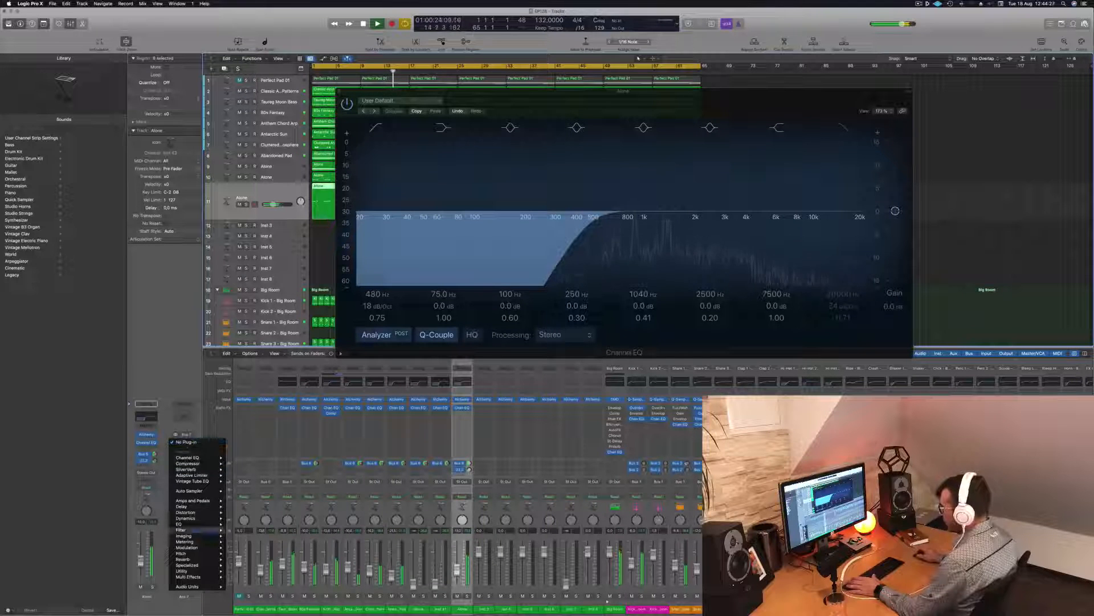
mouse_move(206, 508)
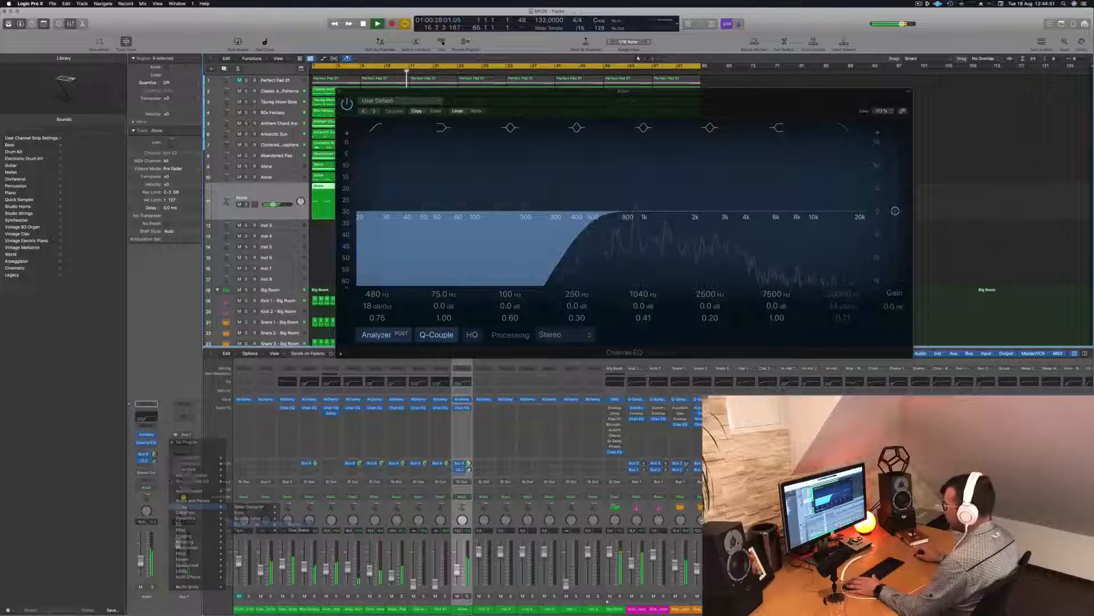
left_click(295, 523)
Set the Alone track's Bus 7 send level by ear and close the Stereo Delay and Channel EQ windows
left_click_drag(160, 447, 157, 463)
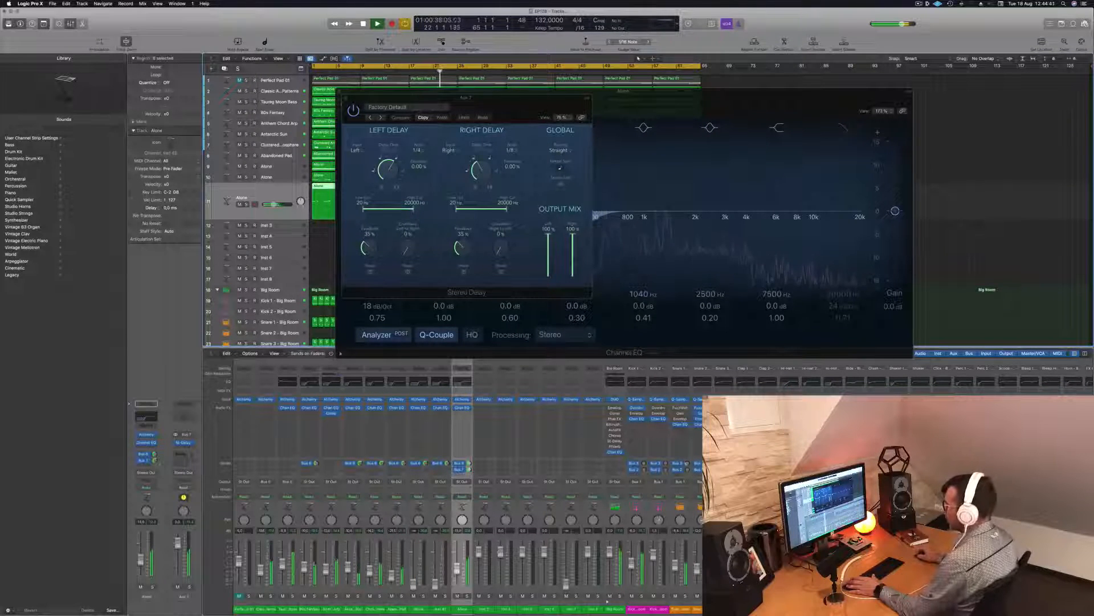
left_click_drag(356, 100, 396, 128)
left_click(385, 127)
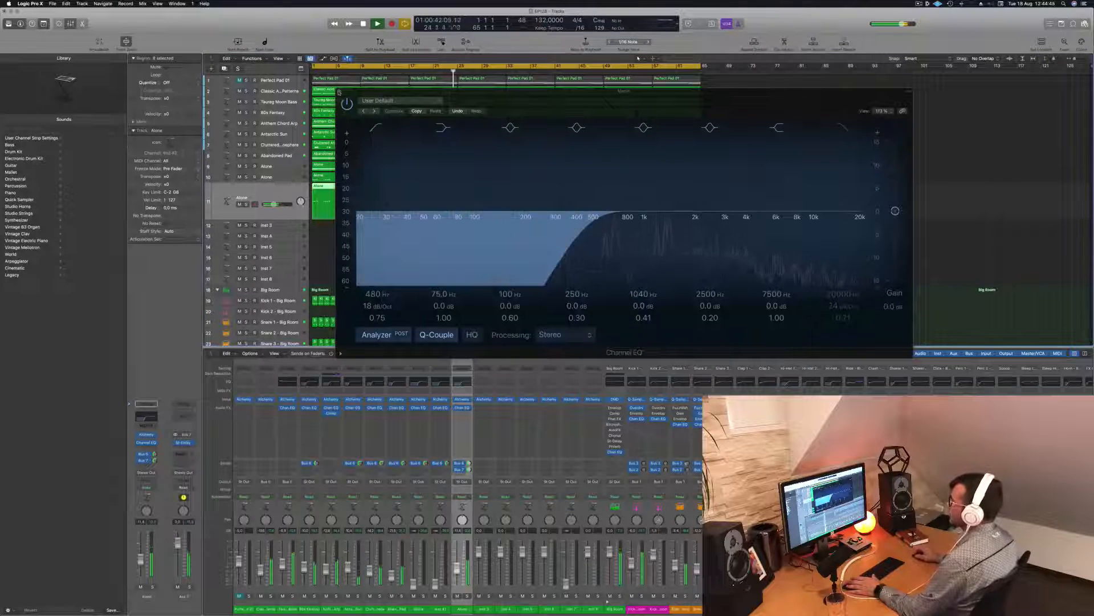
left_click(340, 92)
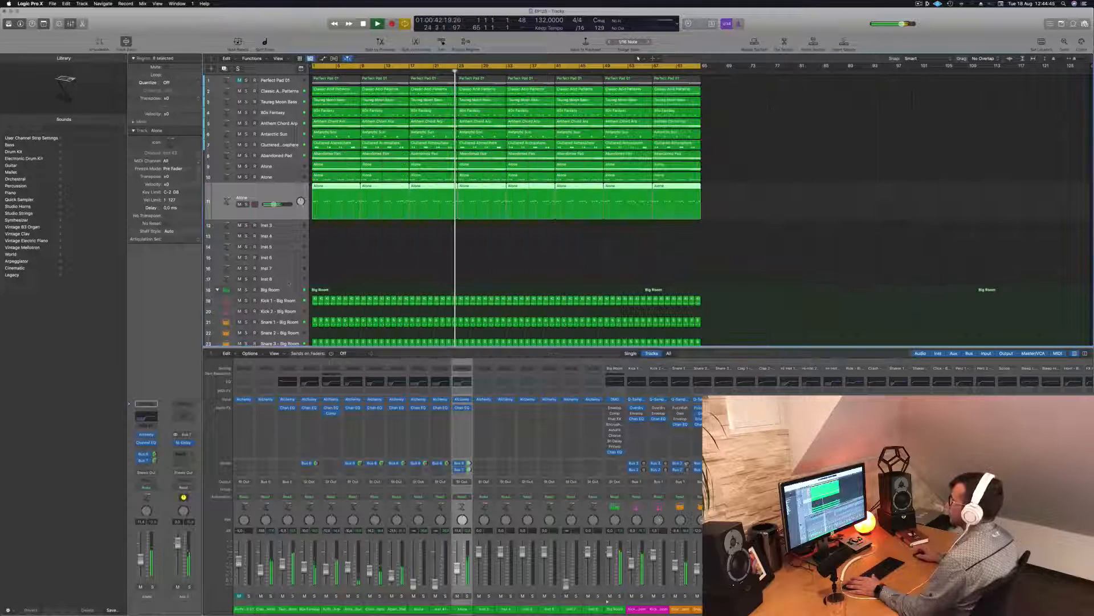
Raise the volume of the Alone track in row 10 by ear and select the Alone chord track above it
left_click(280, 178)
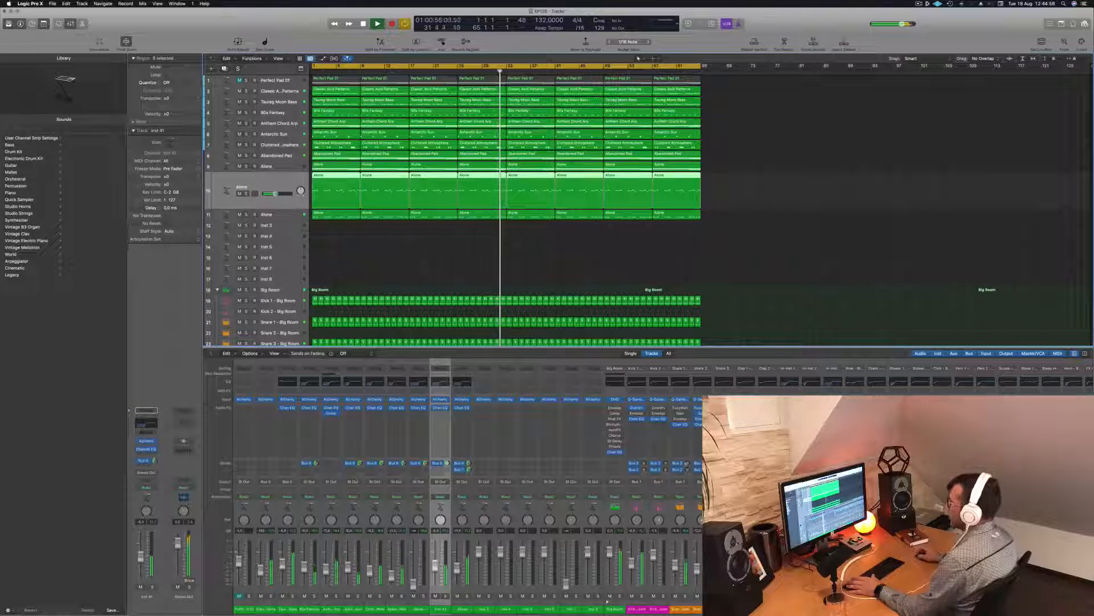
key("Up")
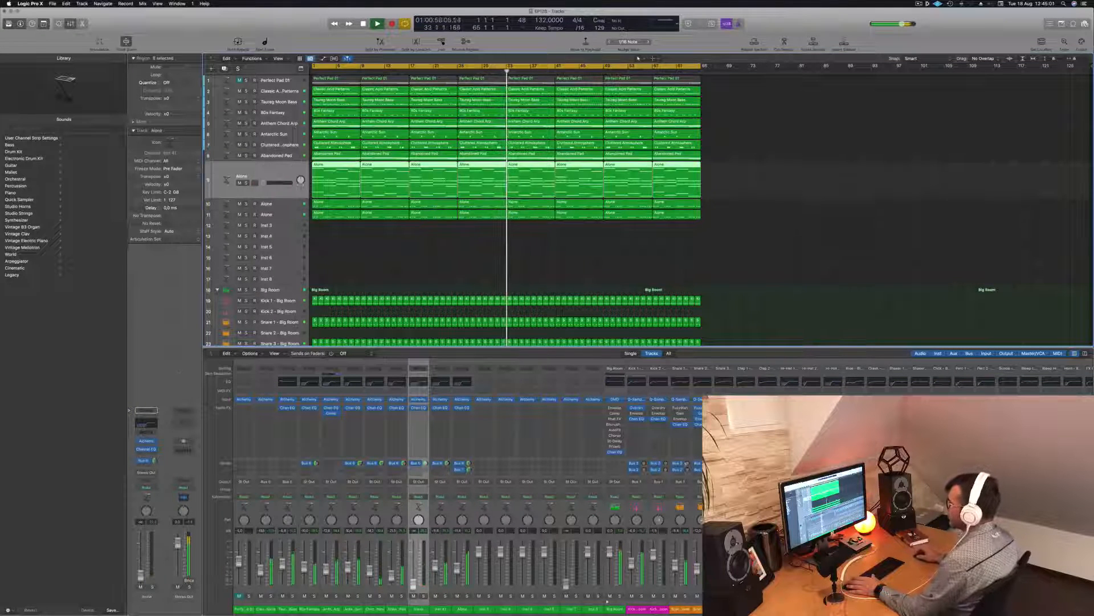